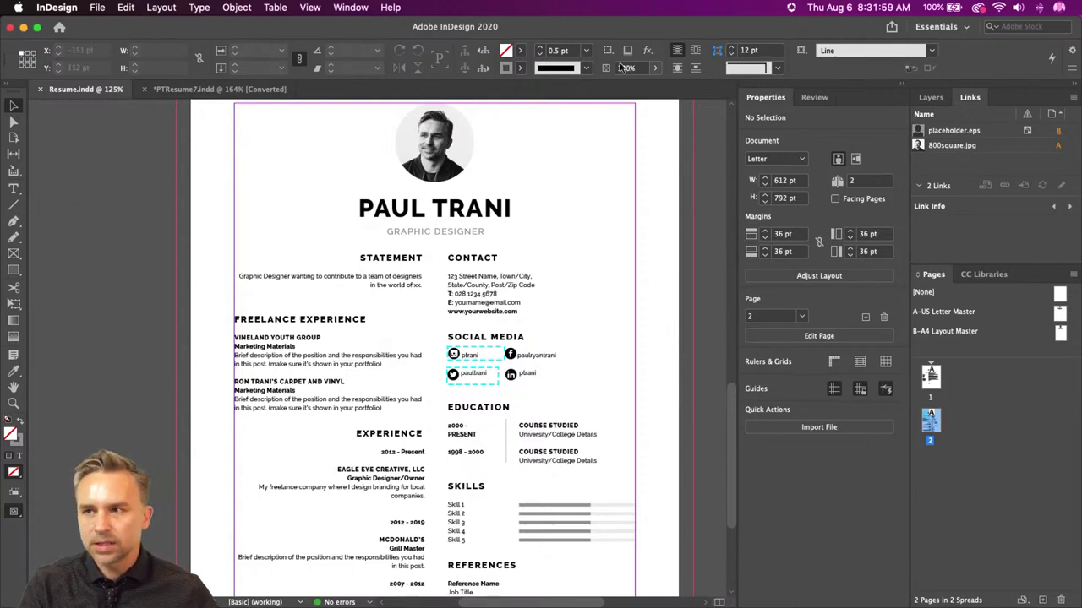
- Open the File menu over the customized Resume.indd layout
left_click(97, 6)
- Start a new document and browse its Print, Saved and Recent presets, then close the dialog
mouse_move(127, 23)
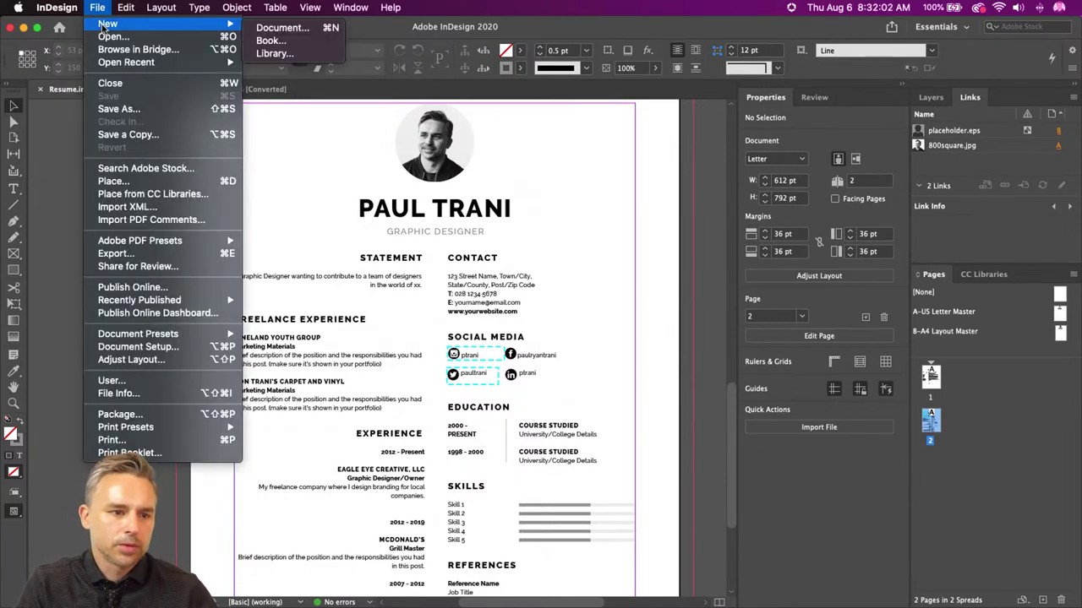
left_click(318, 29)
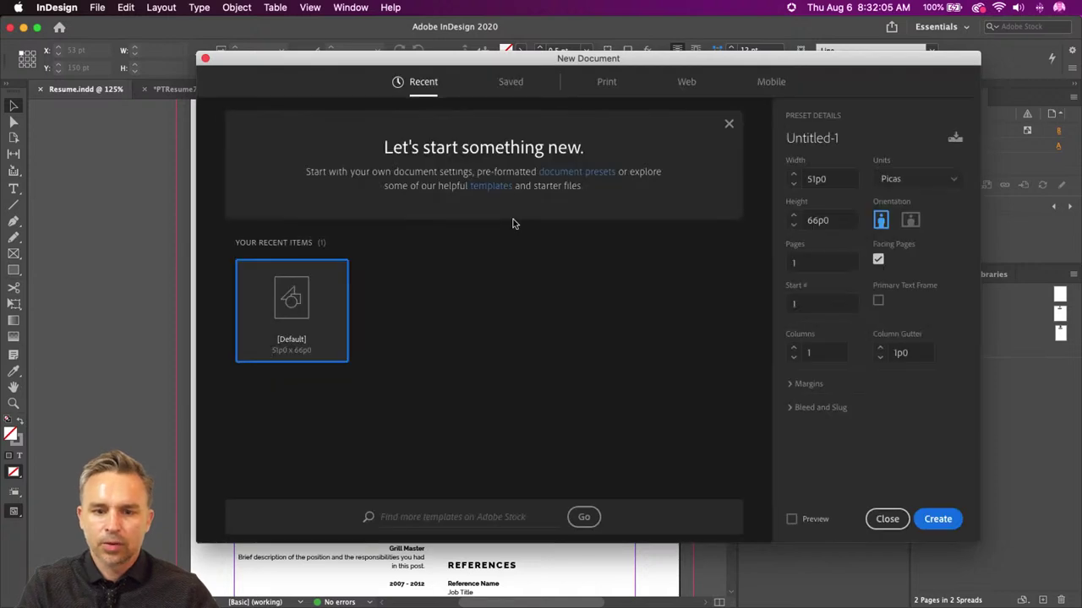
left_click(603, 82)
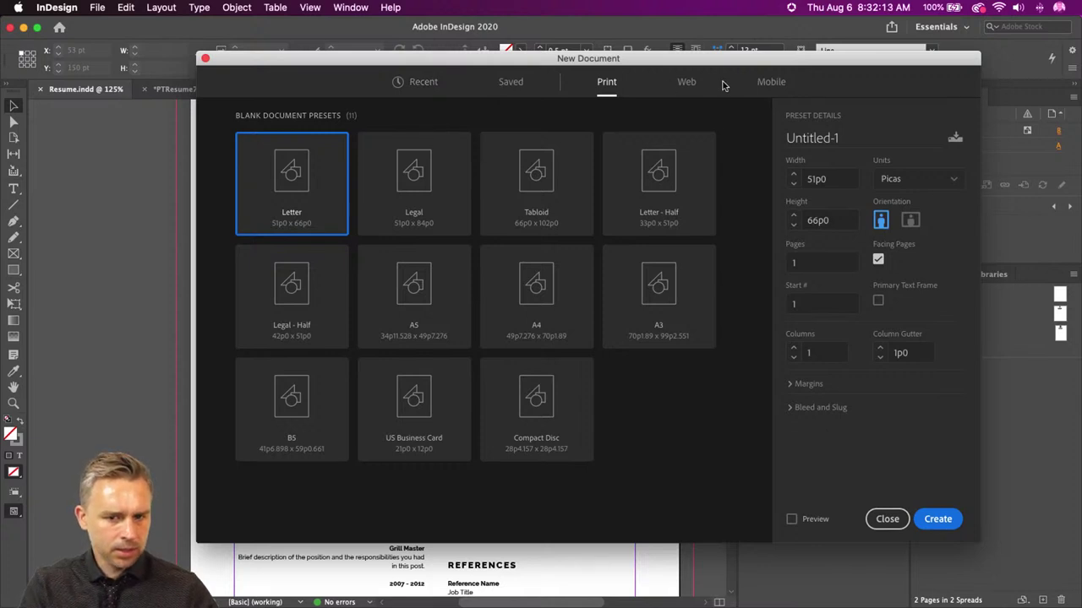
left_click(510, 81)
left_click(423, 82)
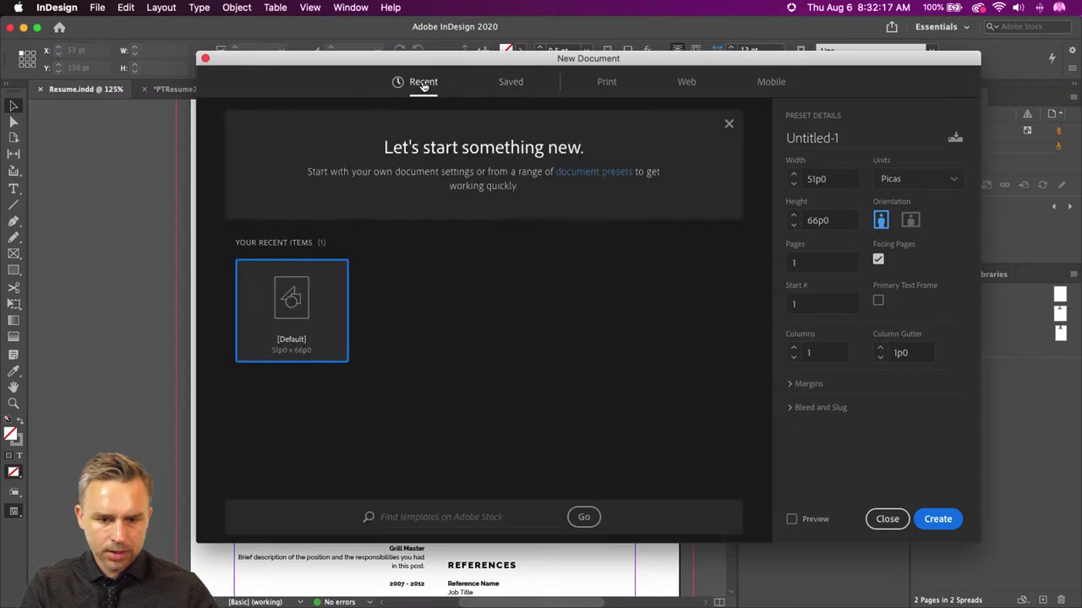
left_click(887, 519)
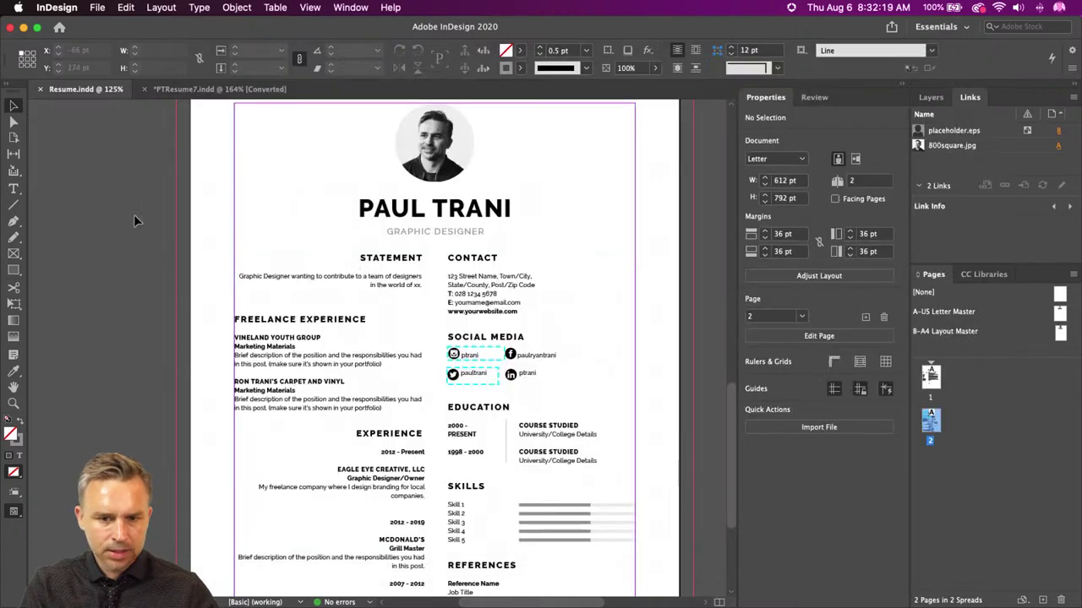
- Reopen the New Document dialog showing Print presets and Adobe Stock templates
left_click(95, 8)
mouse_move(97, 23)
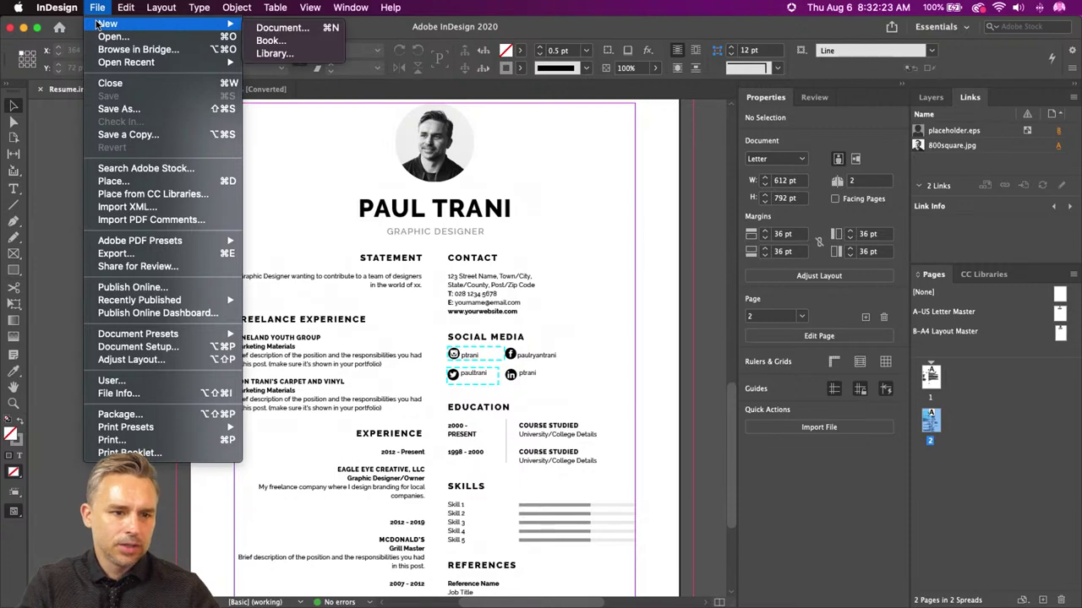
left_click(282, 27)
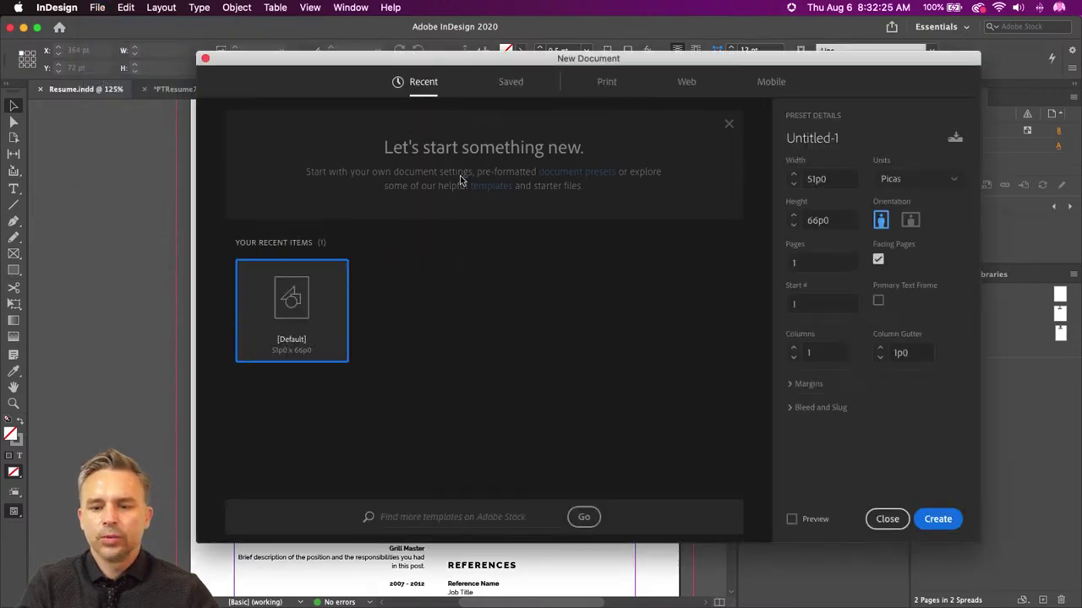
left_click(607, 82)
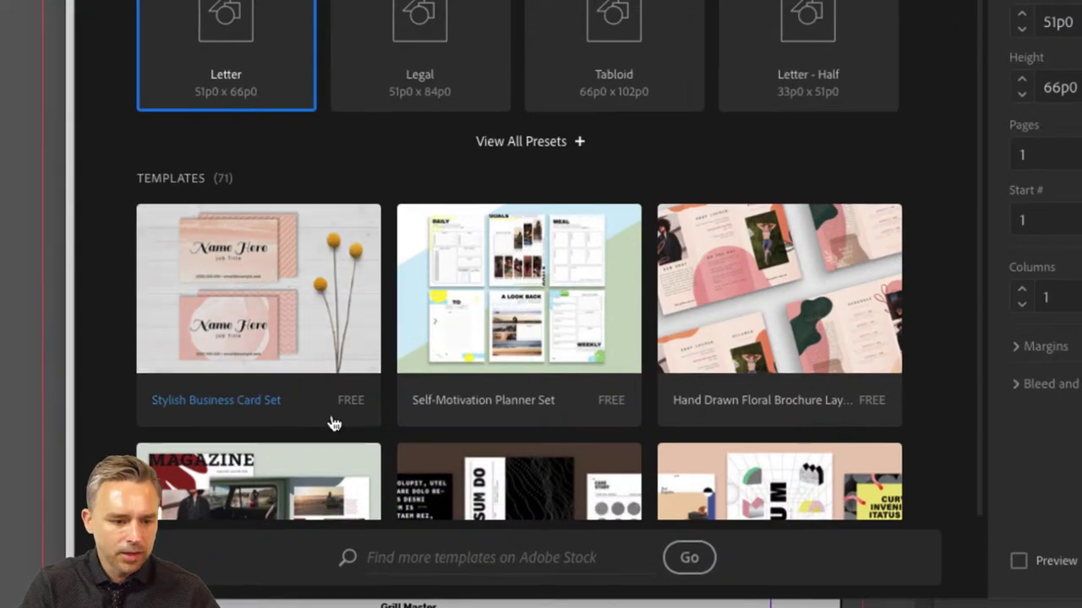
- Scan the Print templates and select the free Modern and Clean Resume Layout
scroll(507, 404, "down", 3)
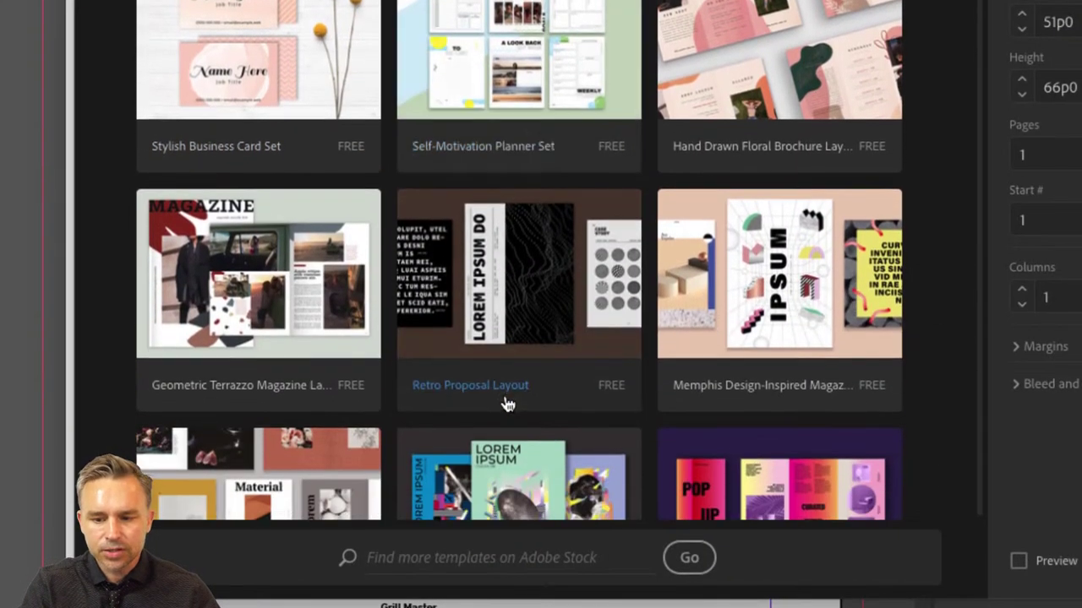
scroll(374, 367, "down", 2)
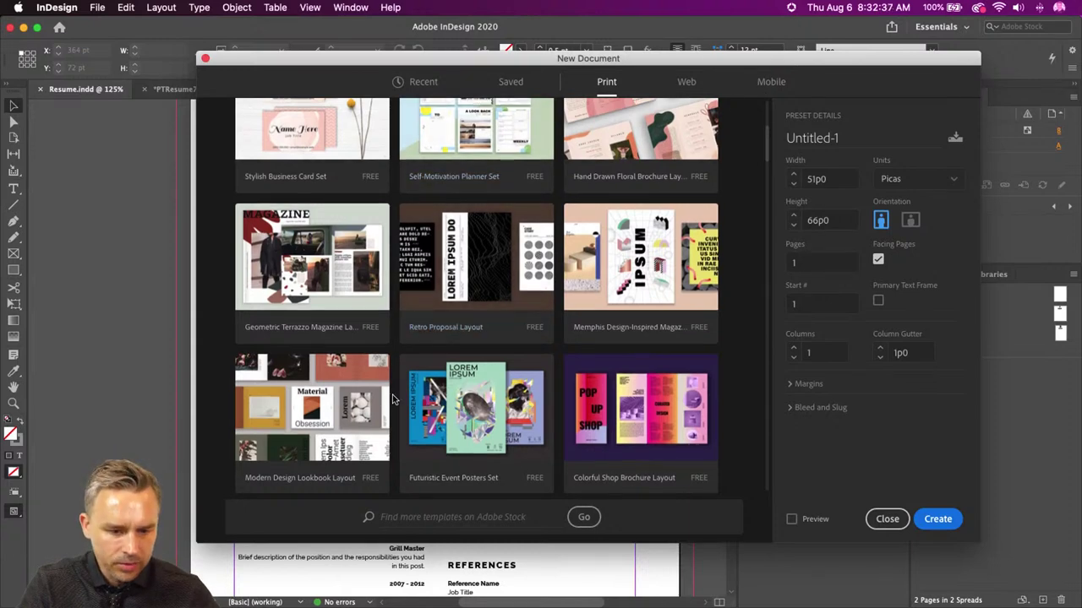
scroll(380, 397, "up", 4)
scroll(389, 393, "down", 6)
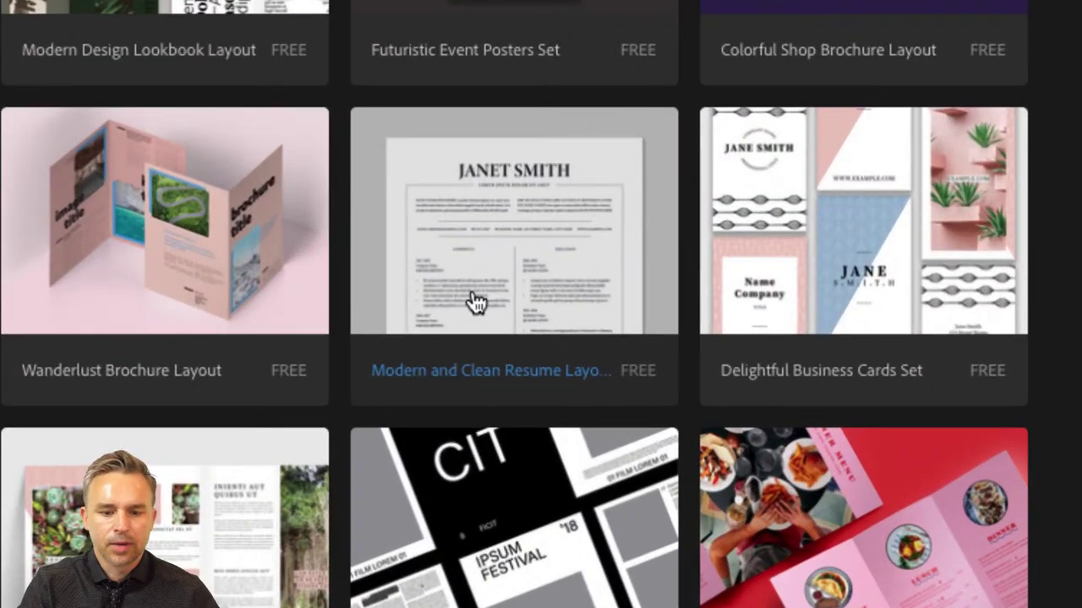
scroll(476, 302, "down", 11)
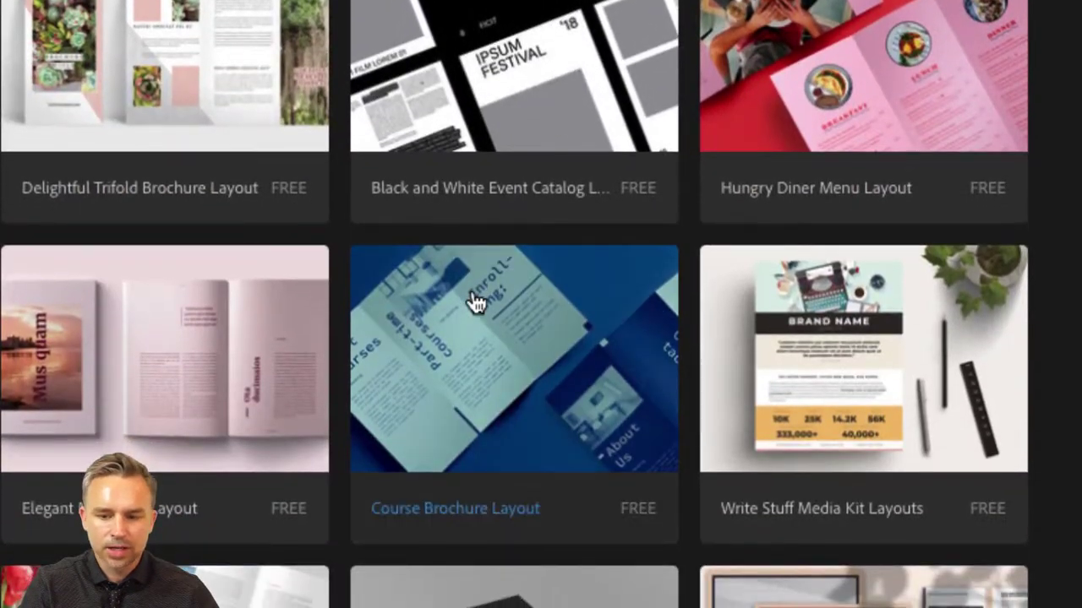
scroll(475, 302, "down", 5)
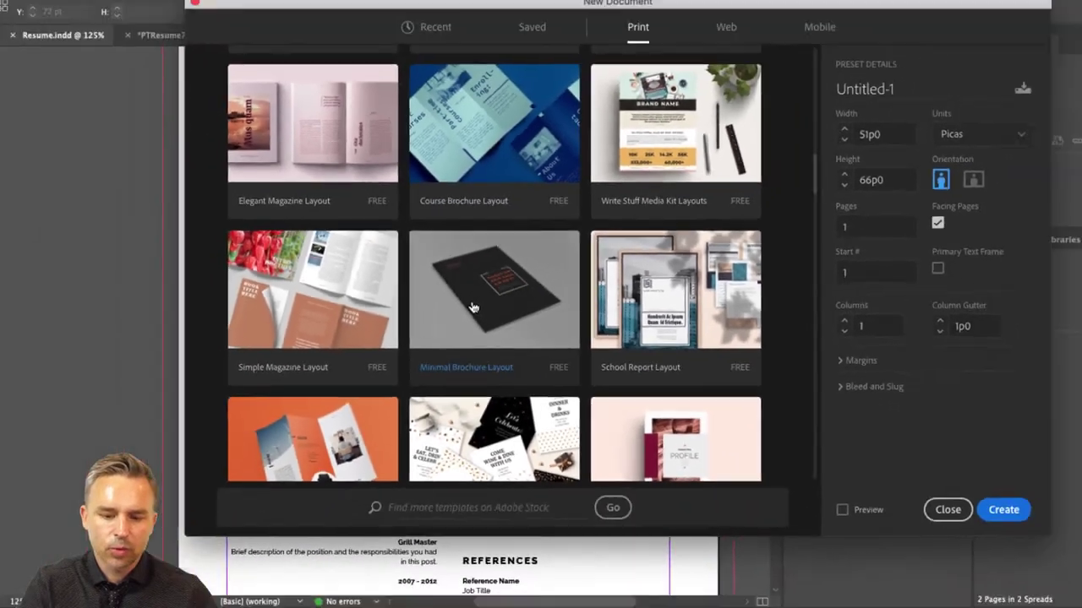
scroll(453, 350, "down", 4)
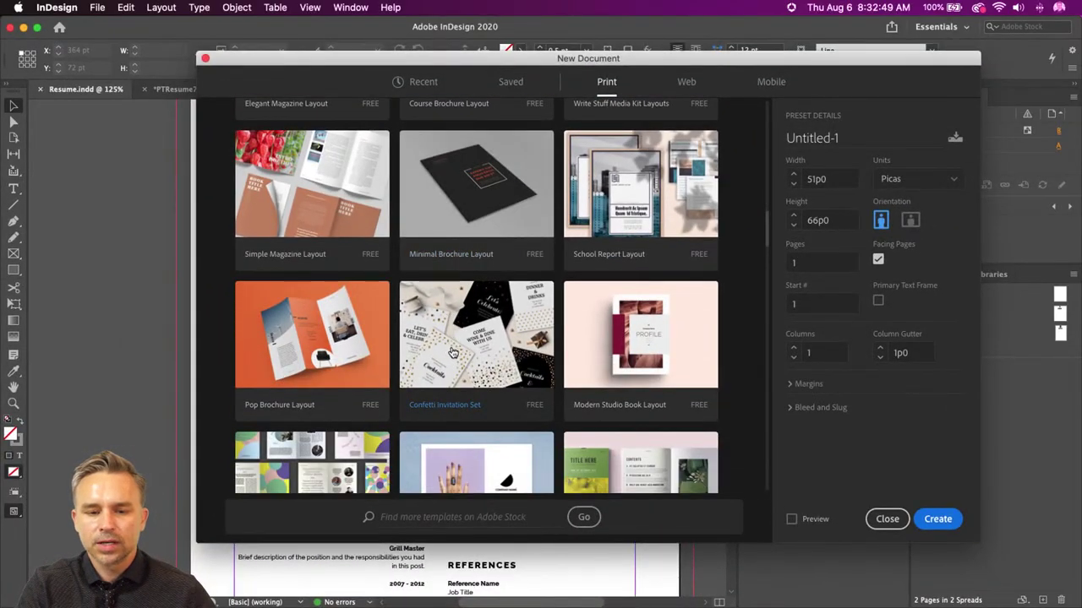
scroll(545, 372, "up", 6)
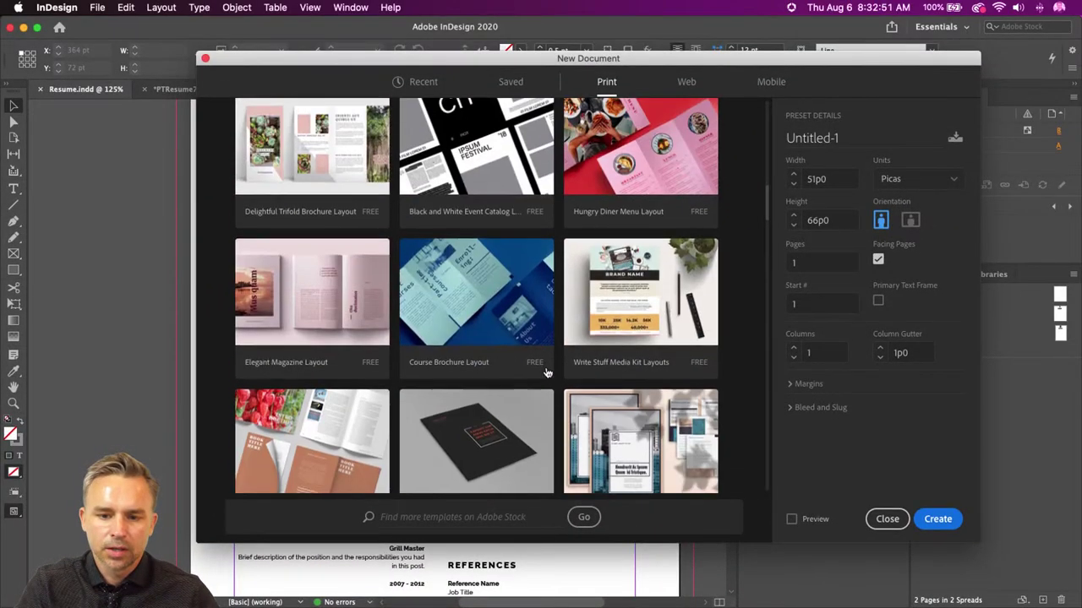
scroll(545, 372, "up", 6)
left_click(476, 291)
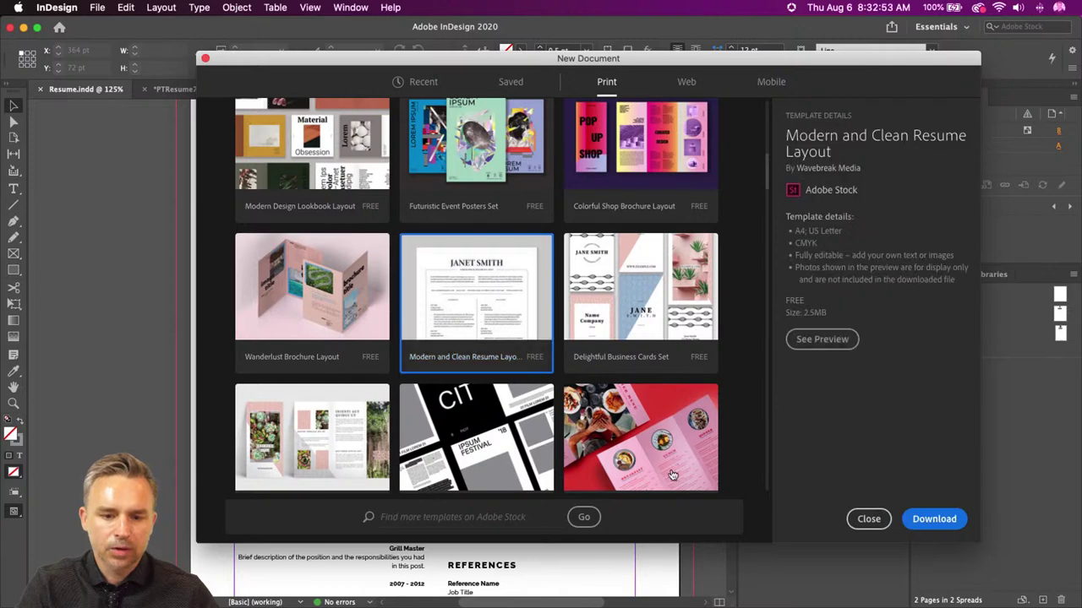
- Download the Modern and Clean Resume template, open it as Untitled-1, and show its layers
left_click(934, 518)
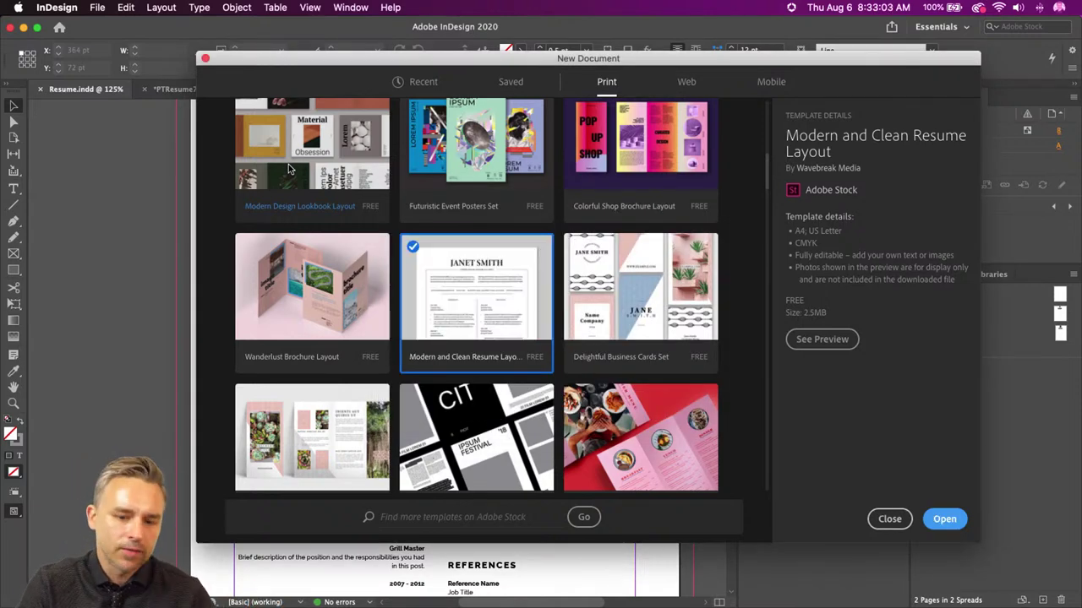
left_click(945, 518)
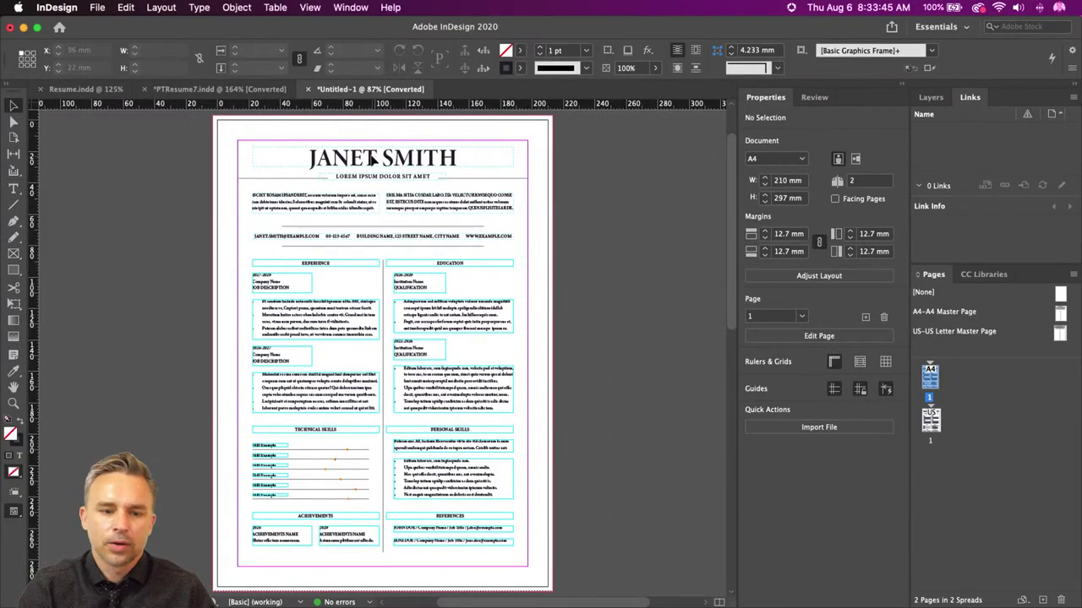
left_click(930, 98)
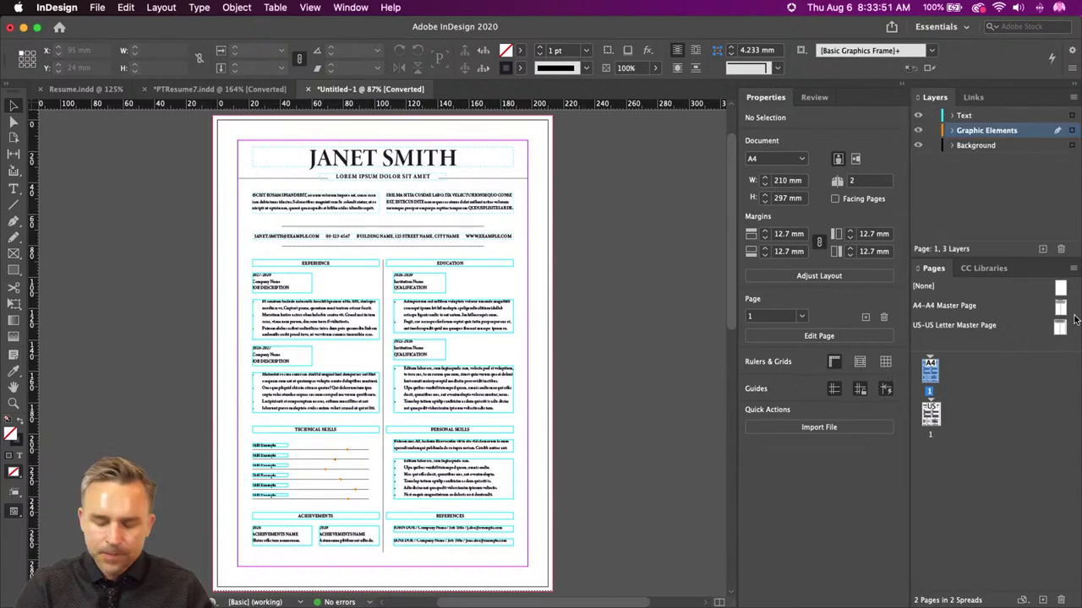
scroll(282, 152, "up", 3)
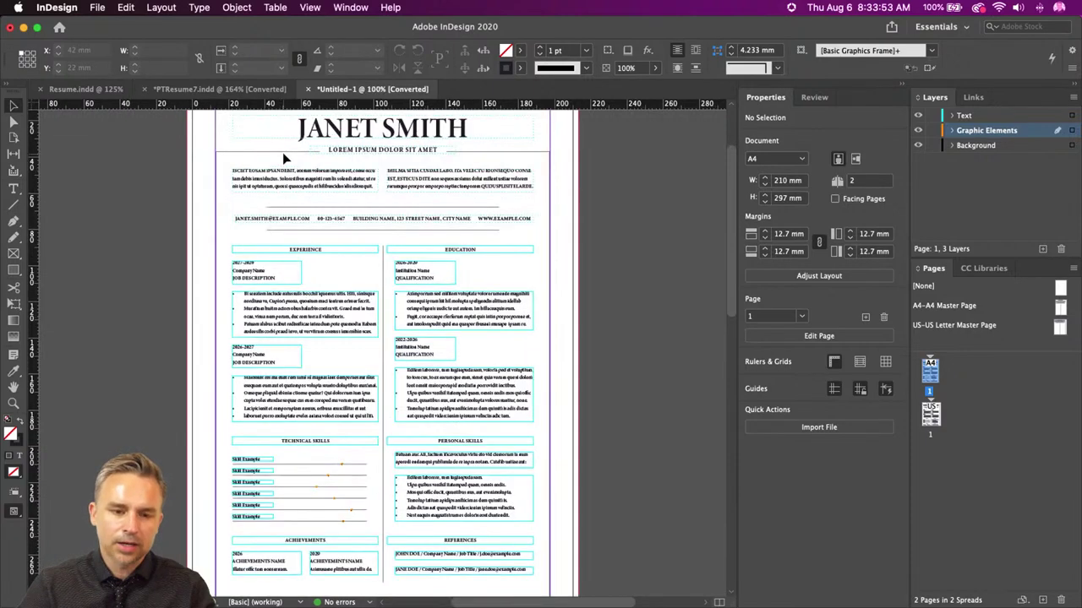
scroll(380, 338, "down", 3)
scroll(381, 338, "up", 5)
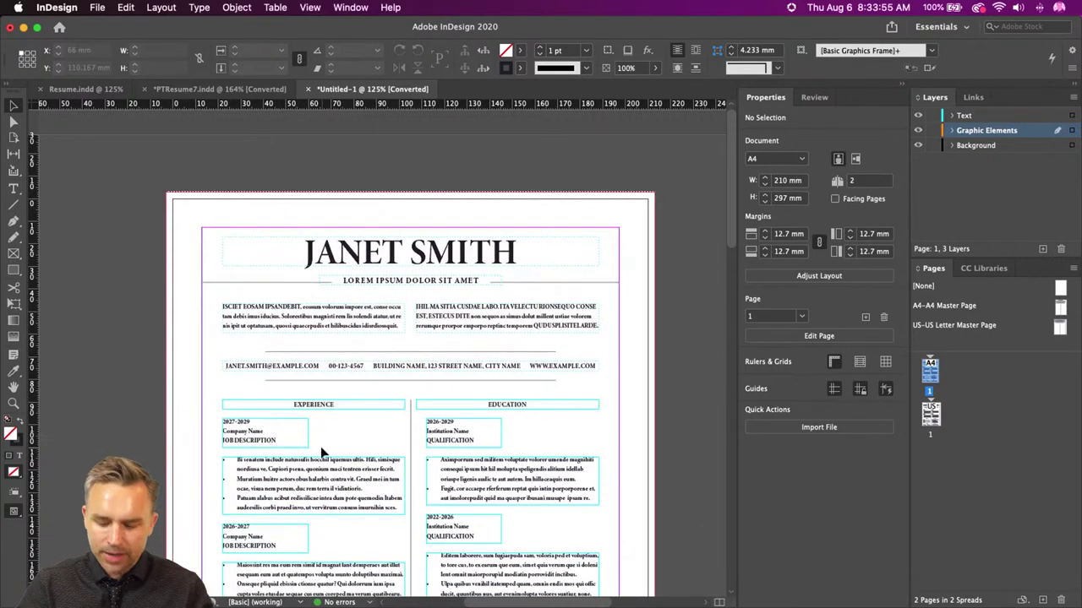
scroll(320, 446, "up", 1)
scroll(285, 309, "down", 1)
scroll(285, 309, "right", 1)
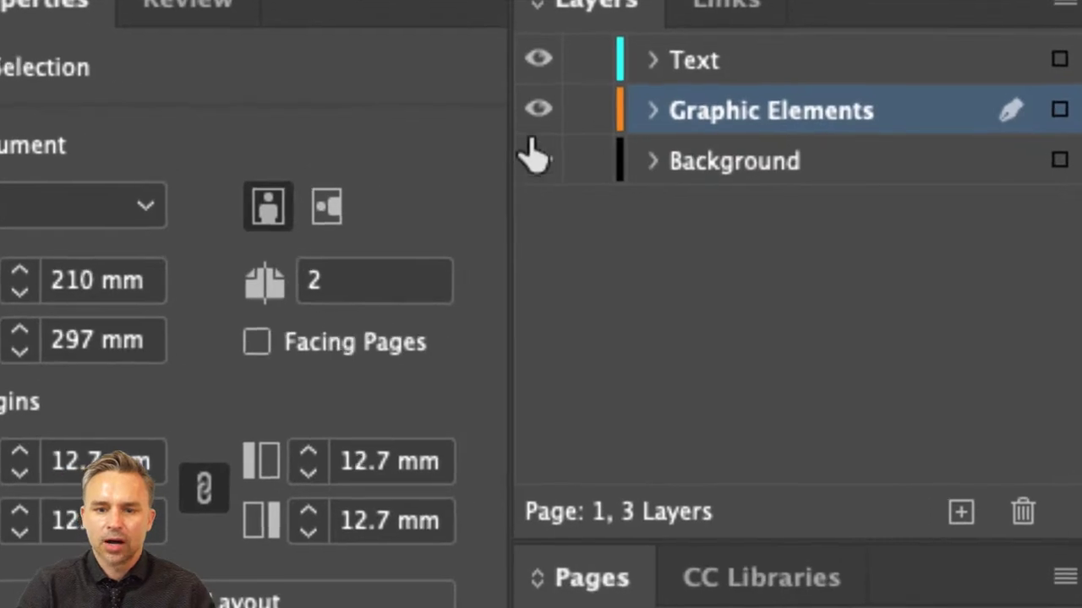
left_click(933, 131)
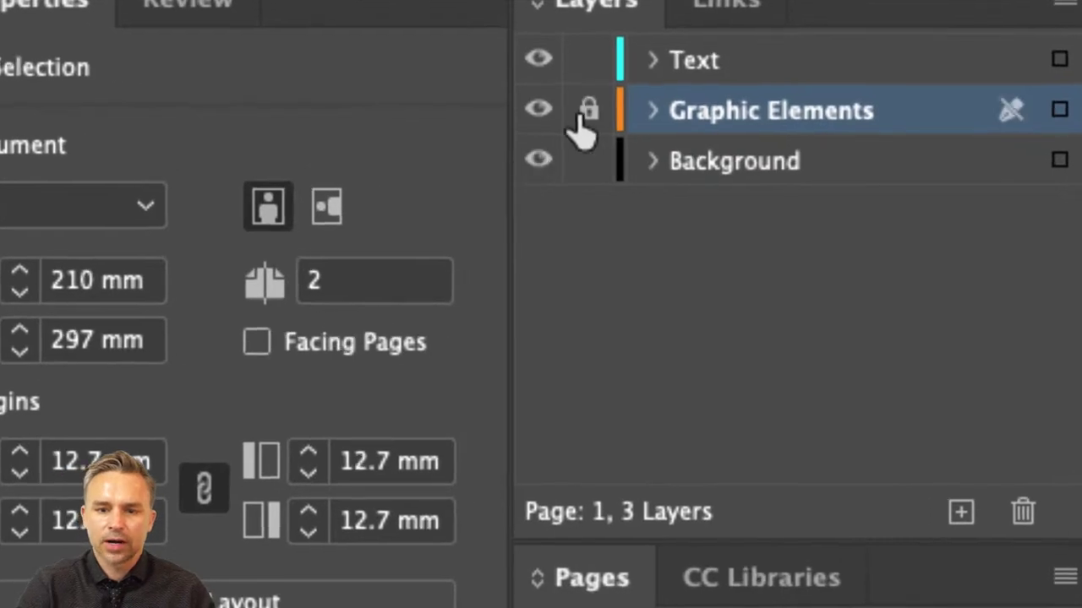
left_click(589, 108)
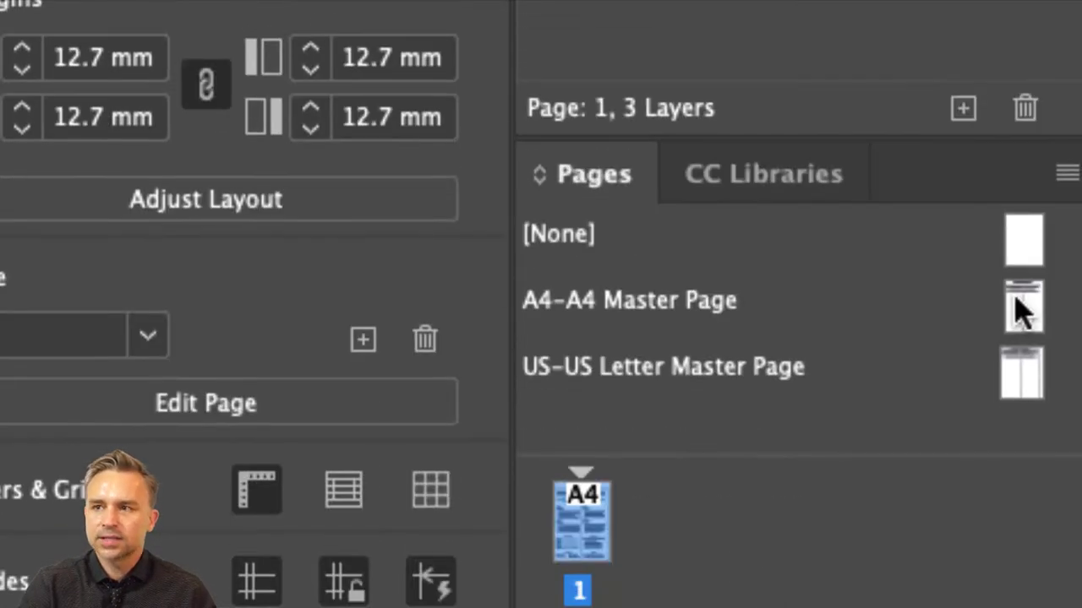
- On the A4 master, replace the placeholder name heading with the author's name
double_click(1018, 313)
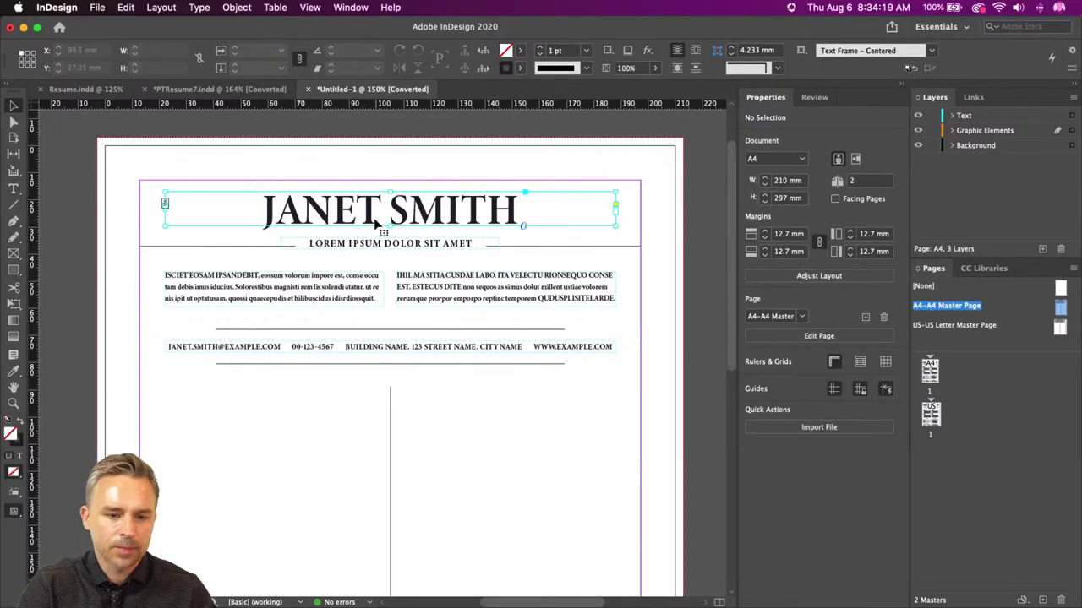
left_click(361, 215)
double_click(220, 199)
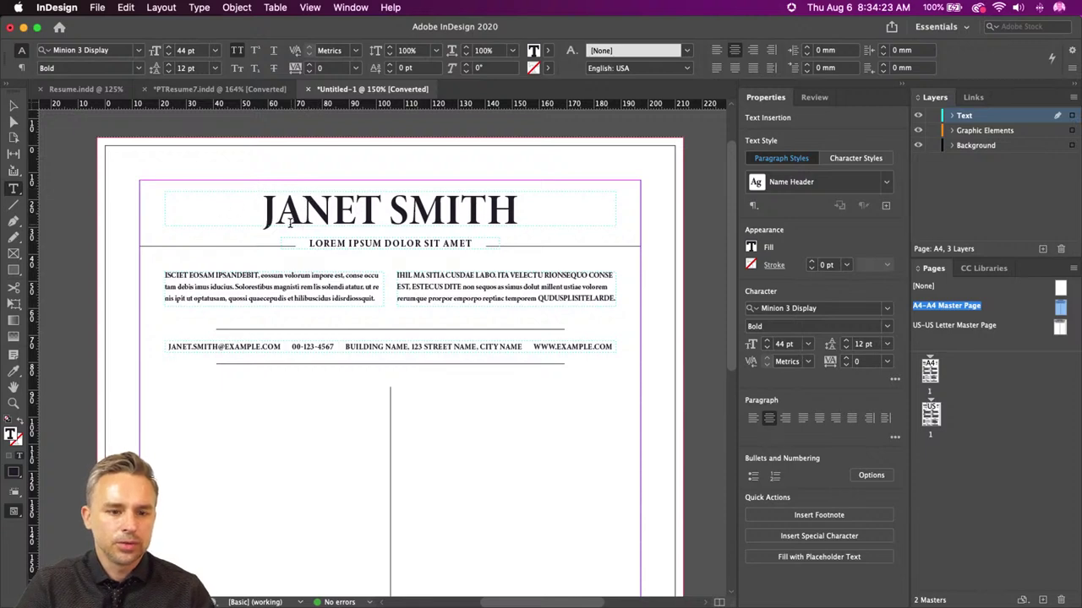
left_click_drag(262, 211, 632, 225)
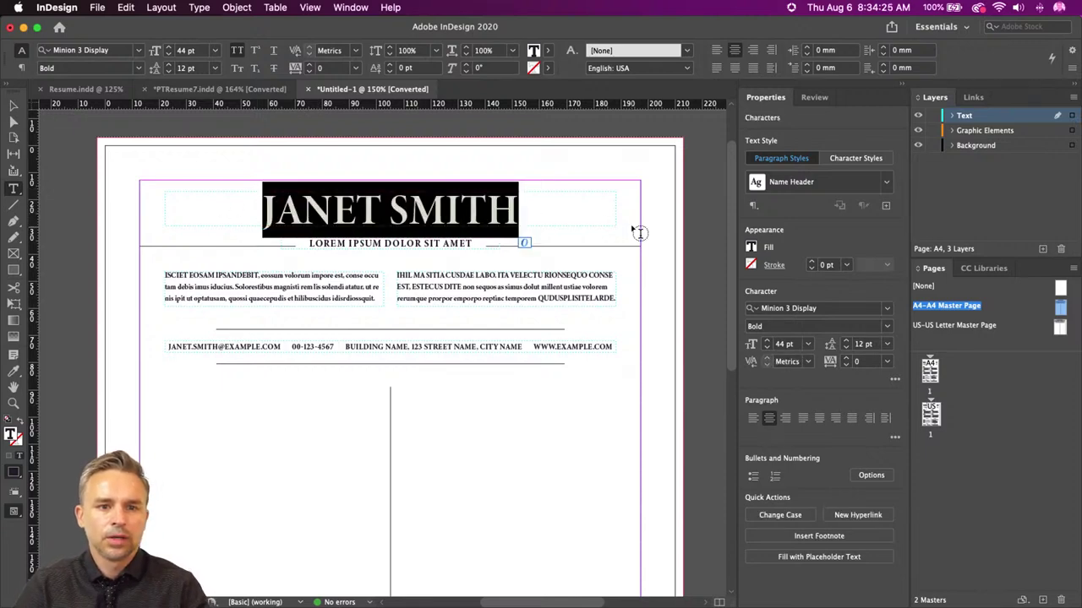
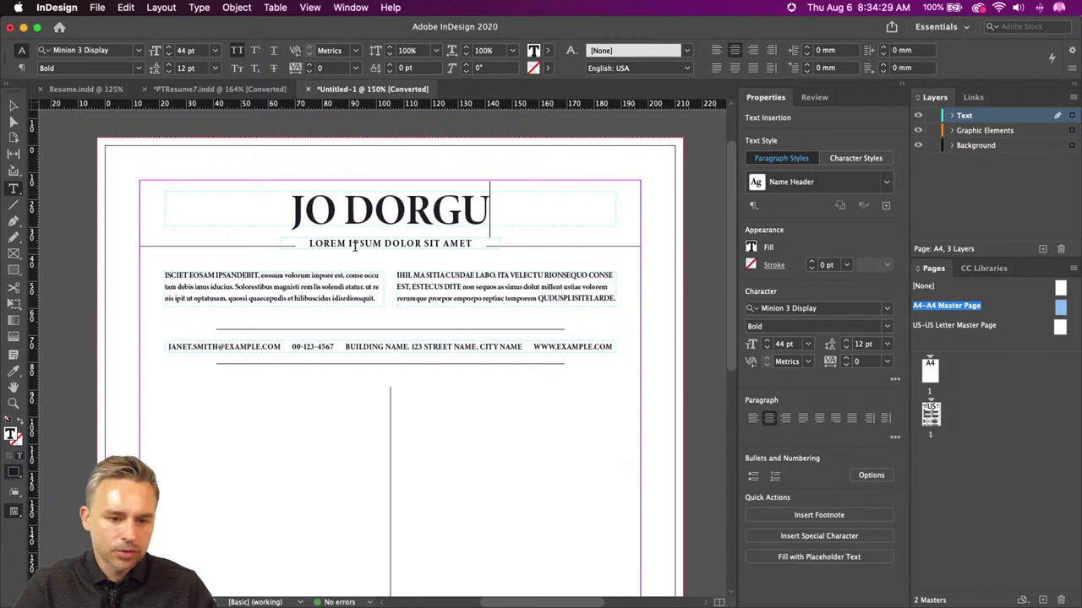
- Retype the subtitle as MASTER GRAPHIC DESIGNER and deselect the frame
triple_click(355, 245)
type("MA")
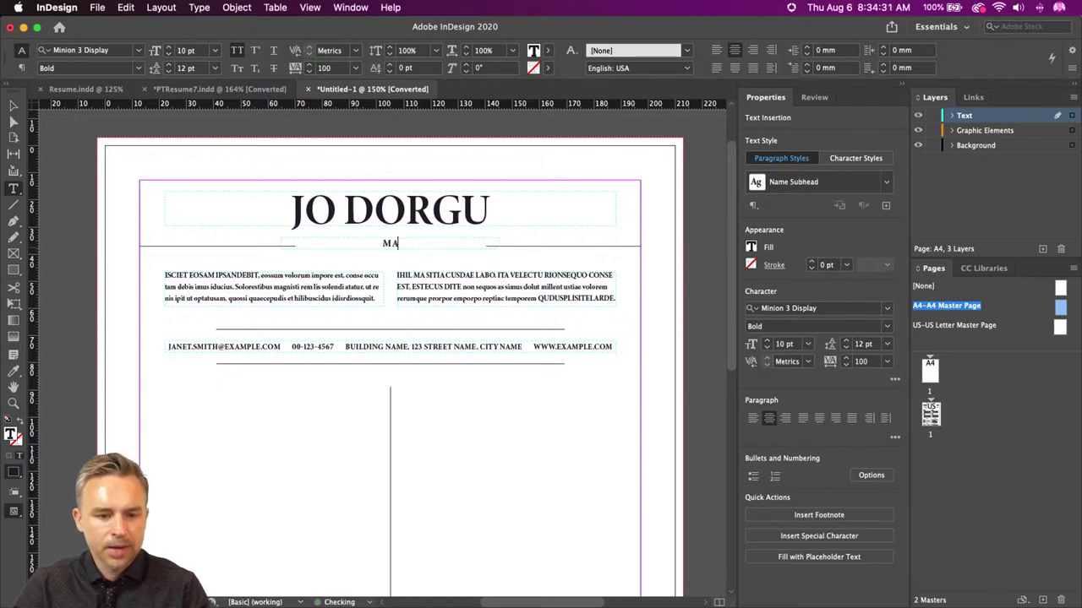
type("STER GRAPHI")
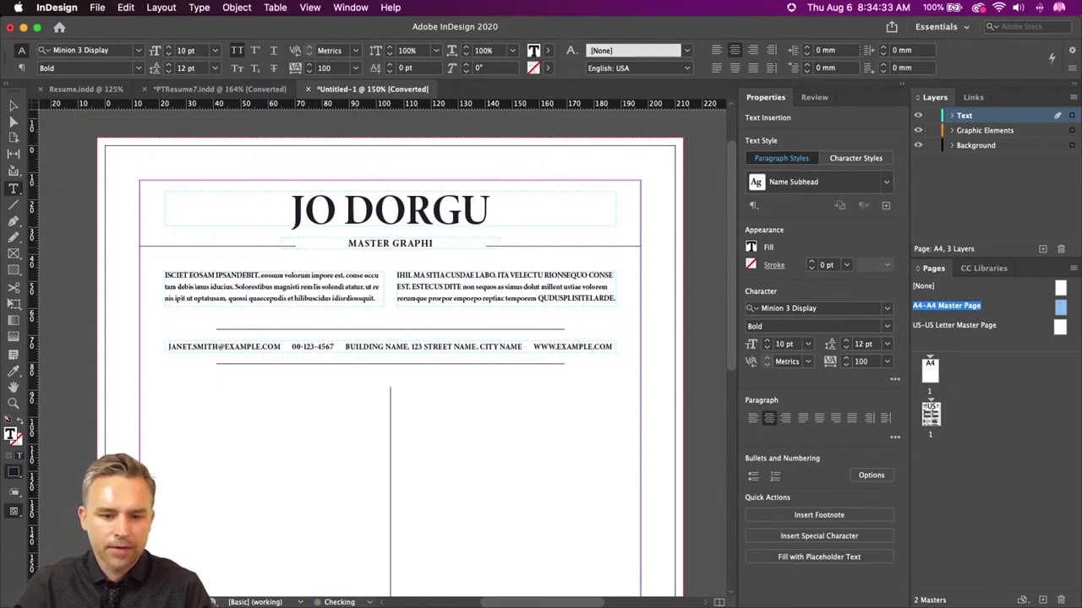
type("C DESIGNER")
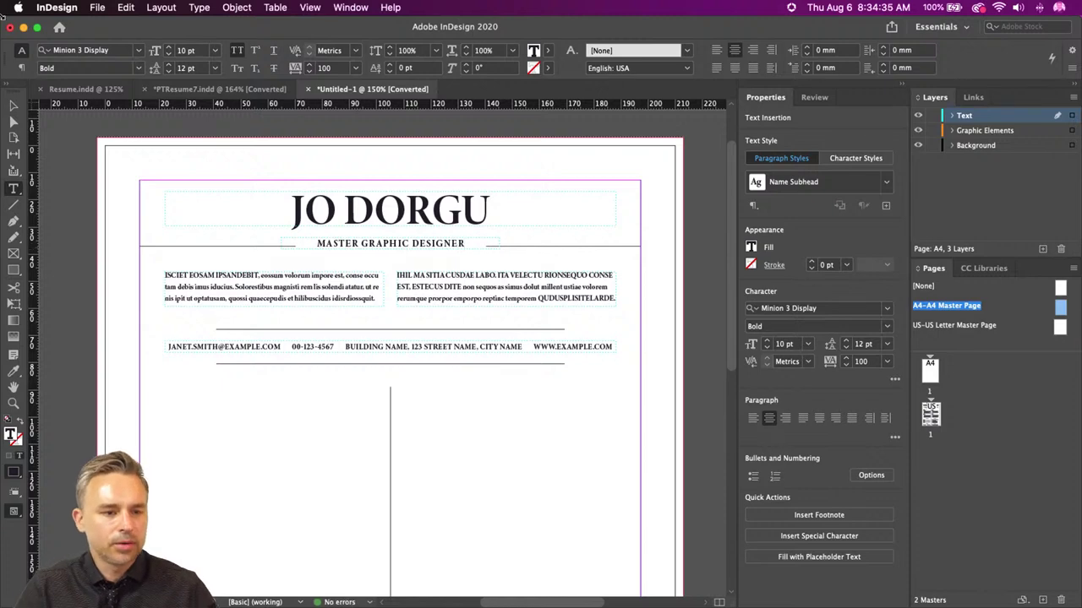
left_click(13, 106)
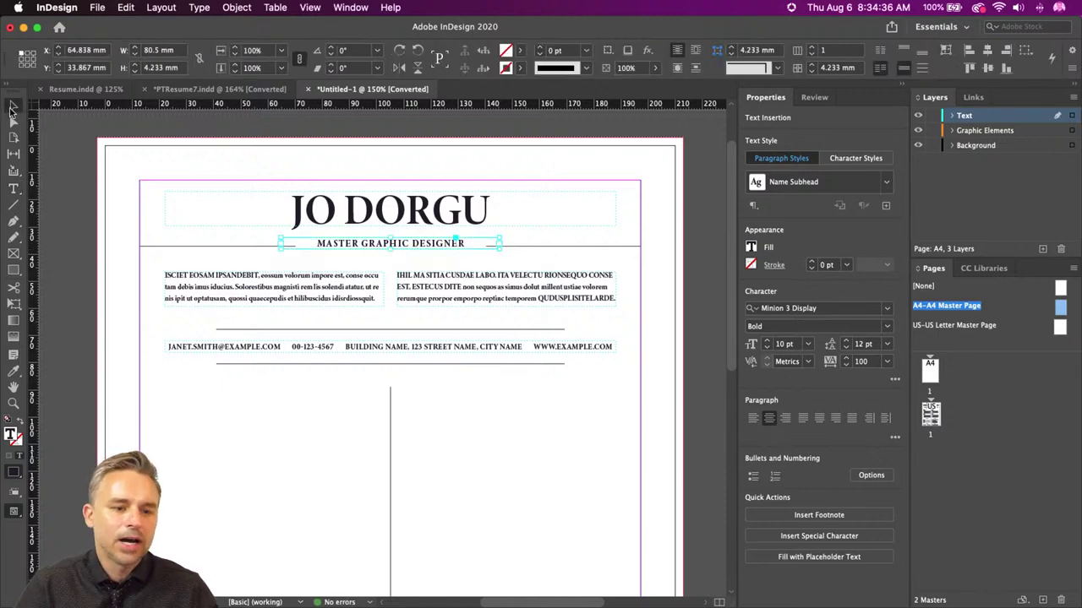
left_click(83, 182)
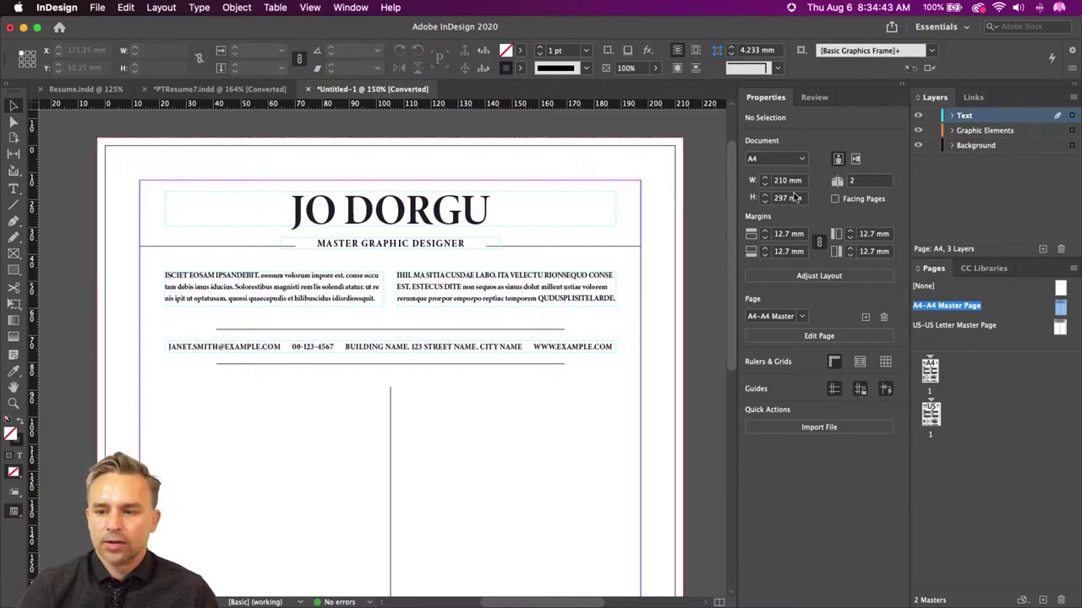
- Apply the A4 master to page 1 and switch to Preview screen mode
left_click_drag(936, 374, 931, 372)
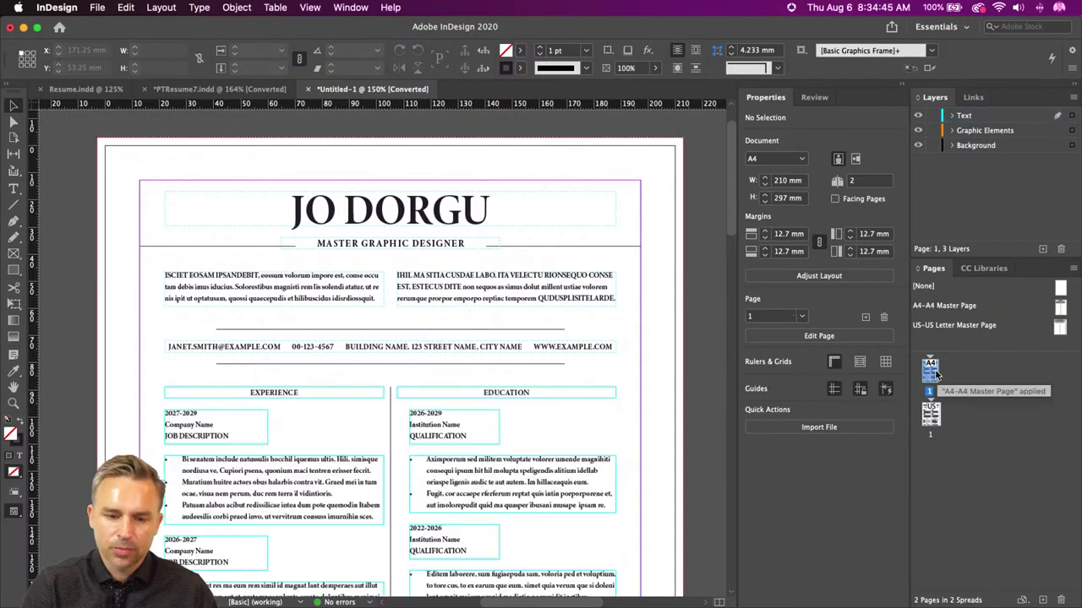
scroll(107, 295, "down", 4)
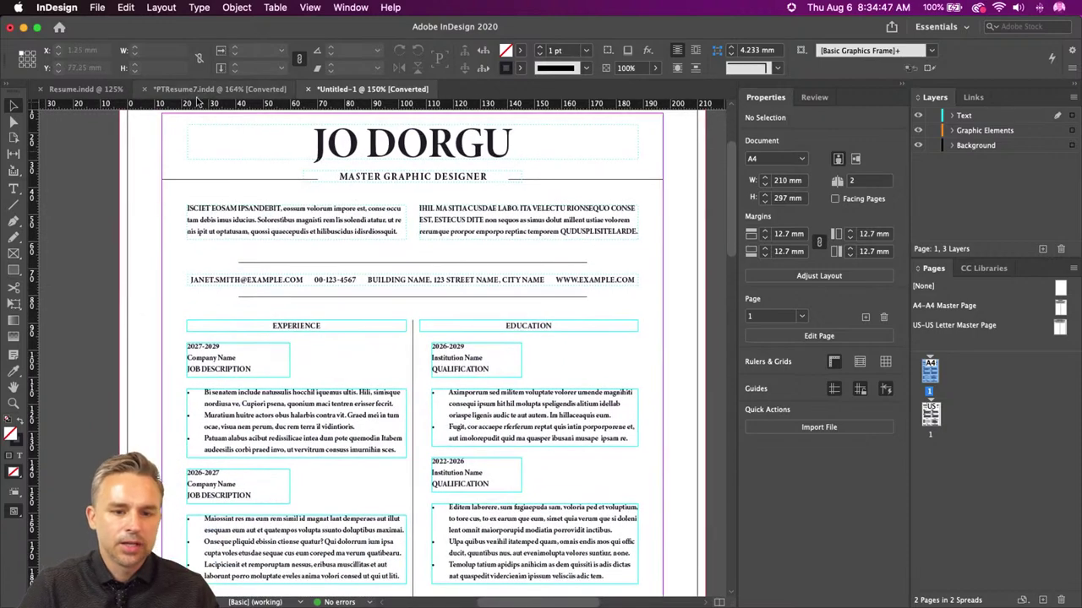
left_click(310, 7)
mouse_move(347, 208)
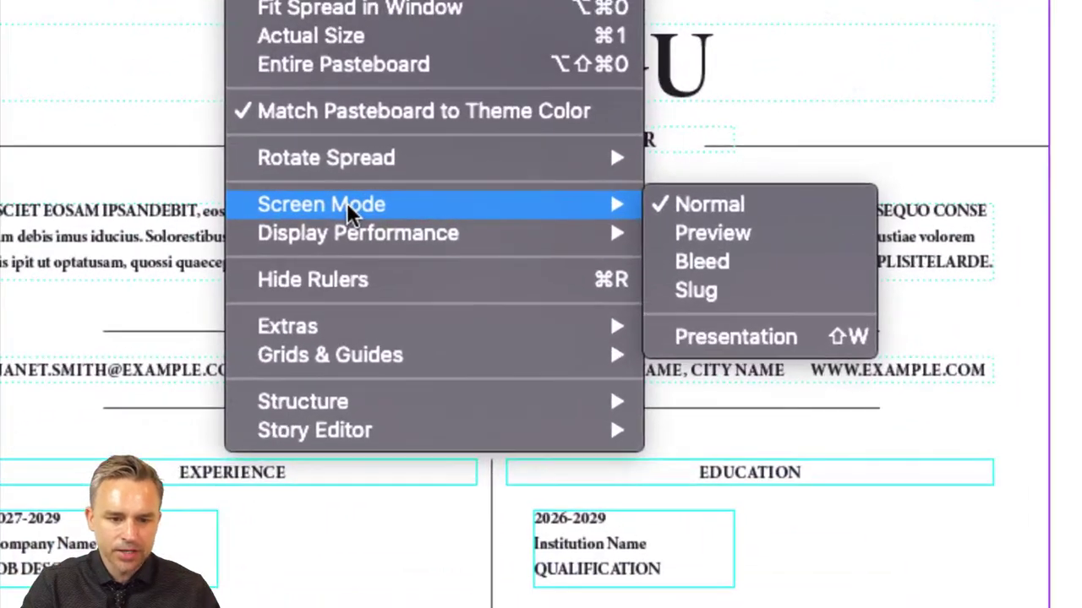
left_click(781, 237)
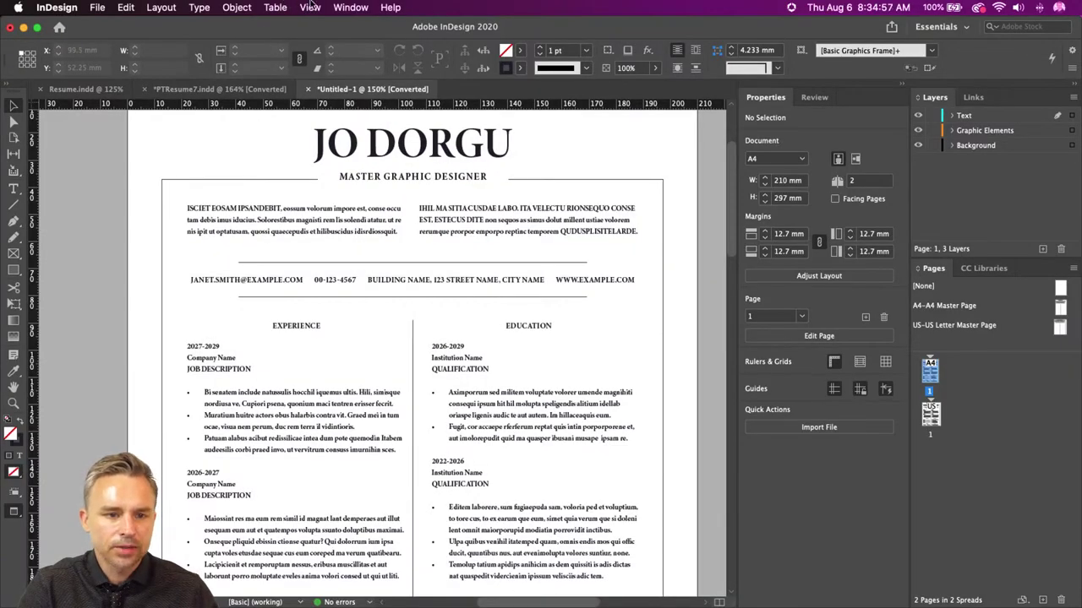
- Check the Display Performance options without changes, then bring the page top into view
left_click(310, 7)
mouse_move(380, 219)
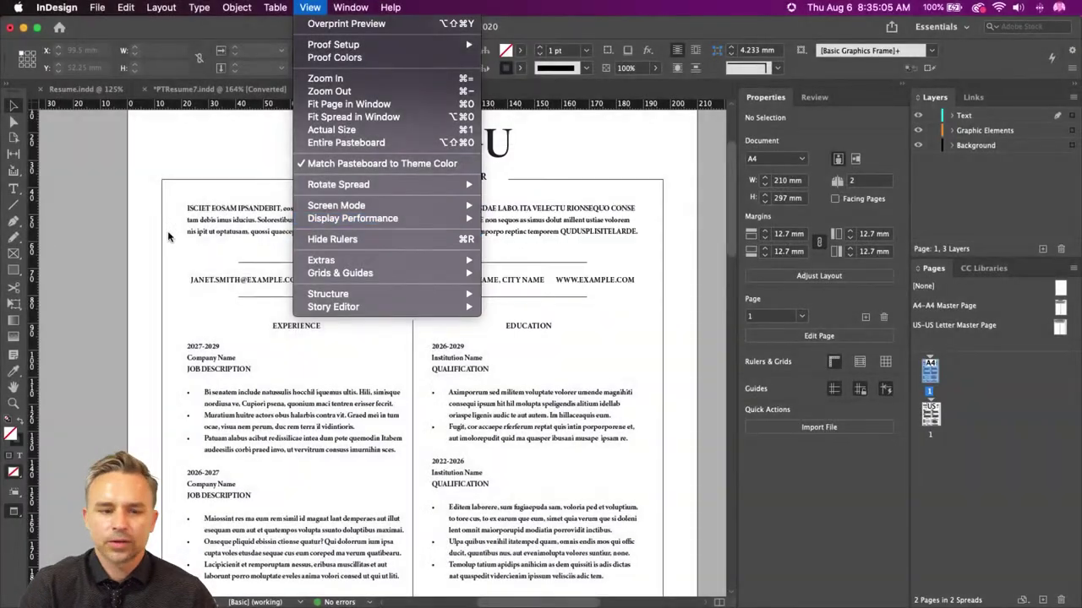
left_click(153, 244)
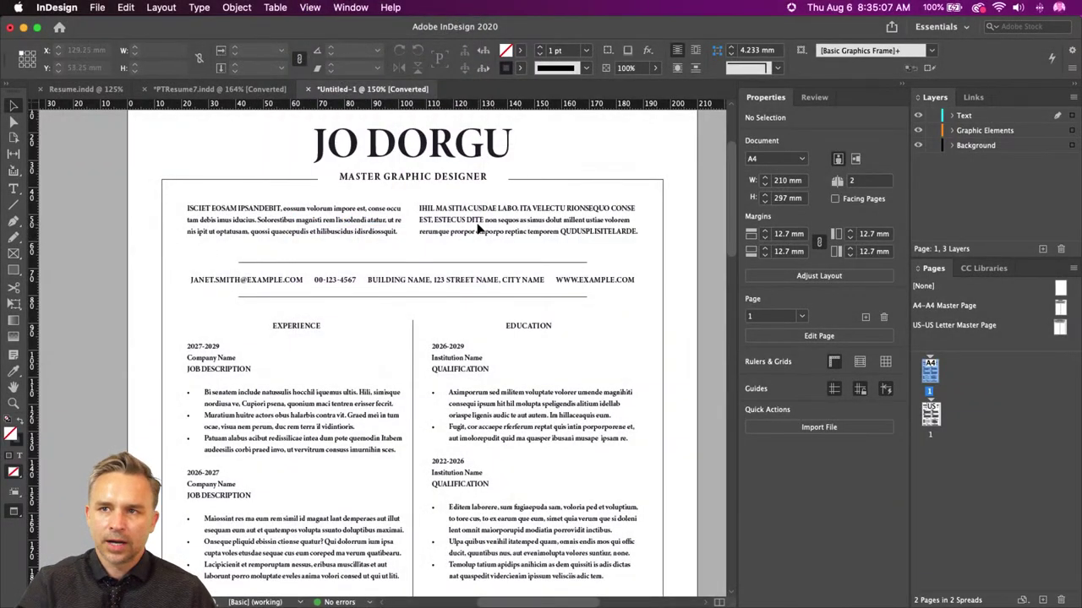
left_click_drag(483, 231, 469, 248)
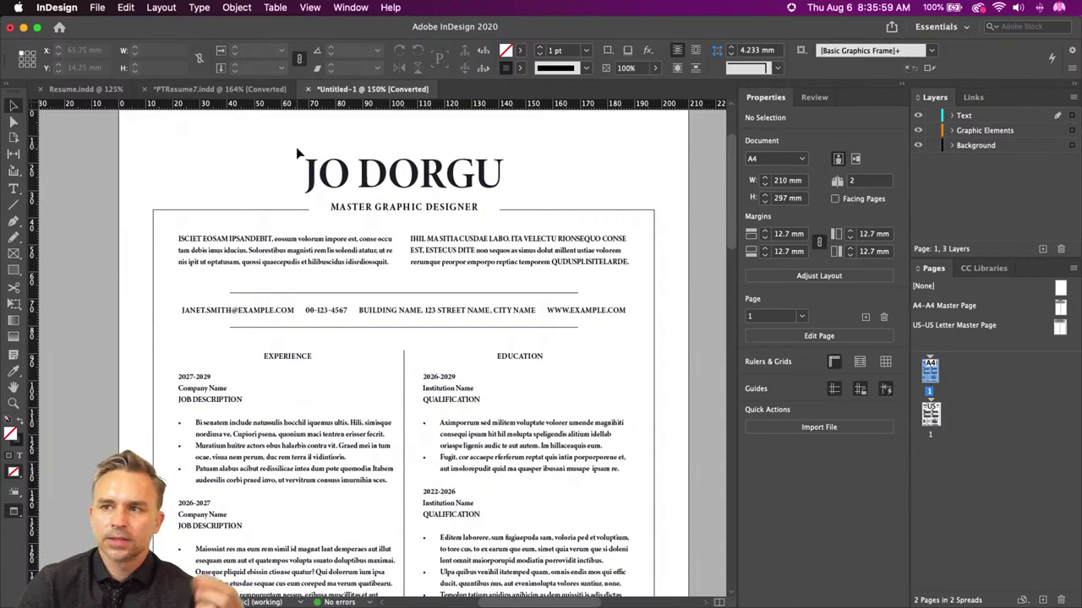
key("super+equal")
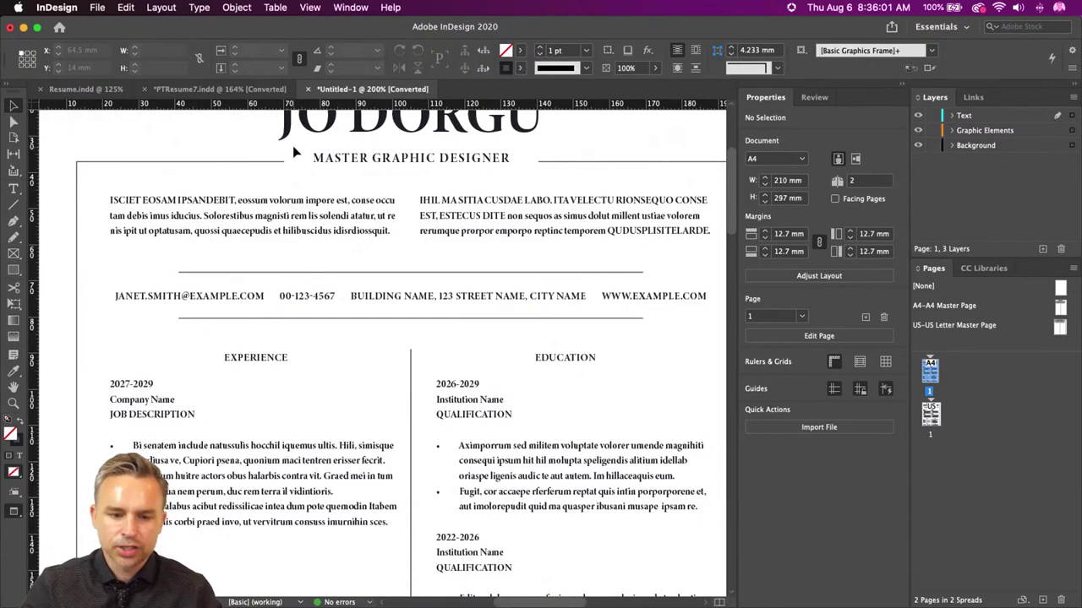
scroll(324, 387, "up", 4)
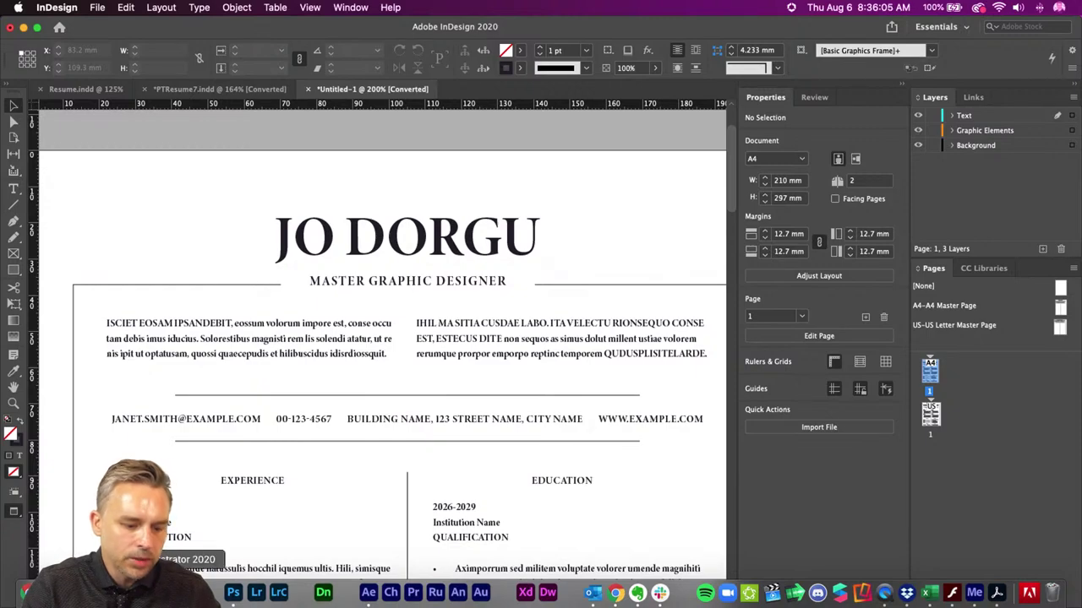
- Enlarge the BizCard film-strip logo in Illustrator, then bring up a Finder window
left_click(188, 593)
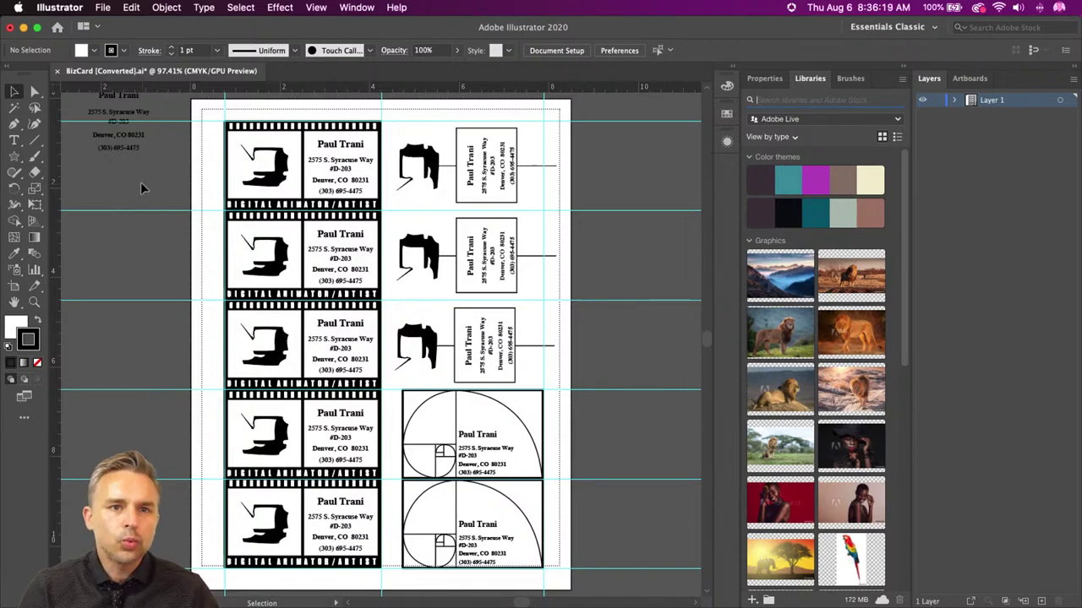
key("super+equal")
key("super+equal")
key("super+equal")
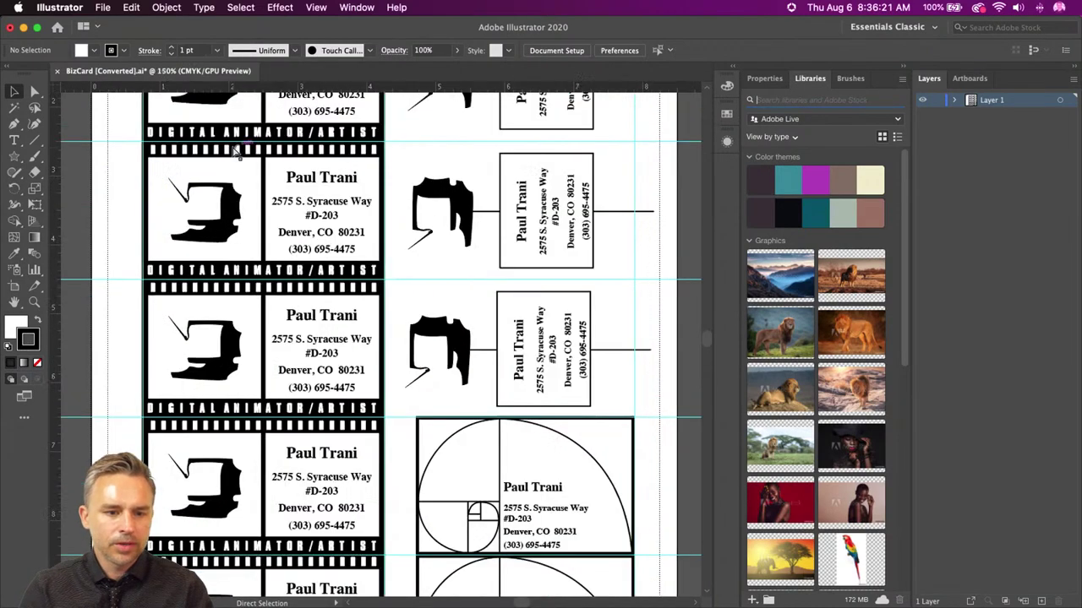
left_click_drag(191, 289, 394, 391)
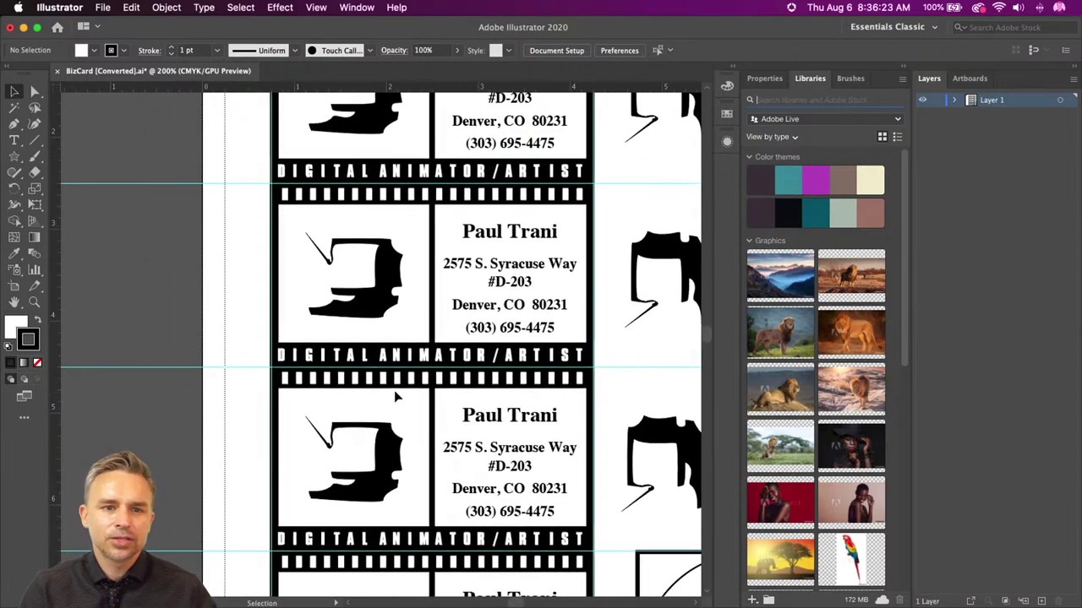
key("super+equal")
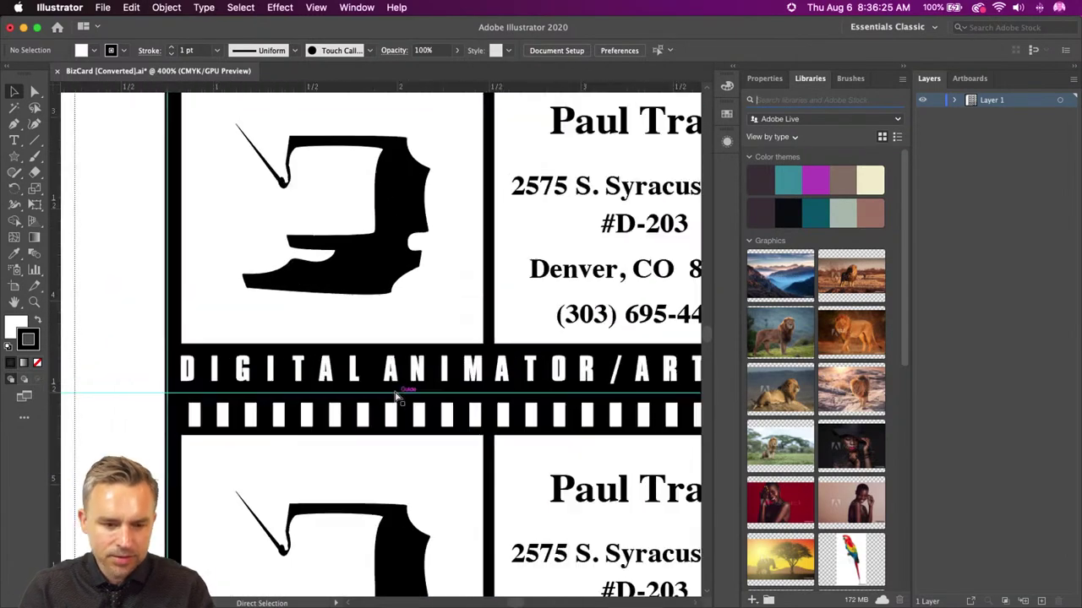
left_click_drag(389, 500, 402, 408)
key("super+equal")
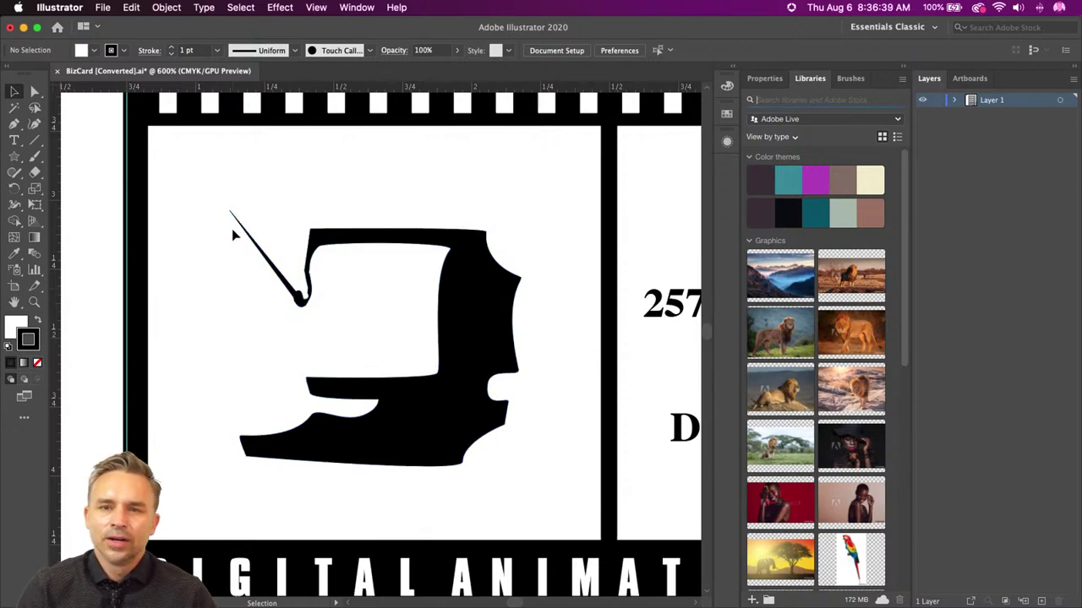
left_click(50, 592)
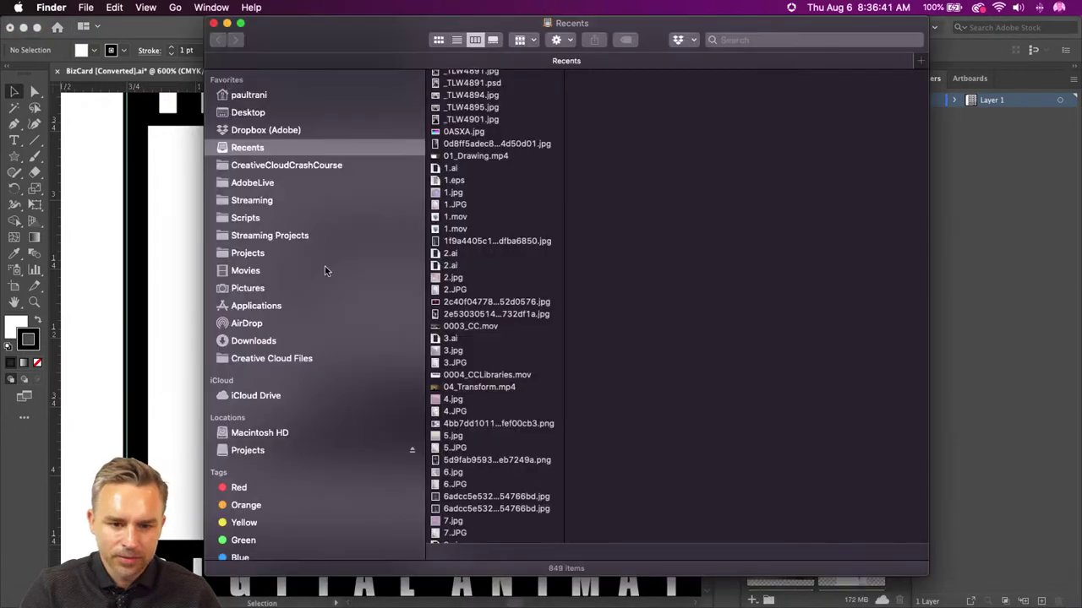
- Open PT Resume2.pdf from Projects › Documents › Resume › old in Acrobat
left_click(228, 452)
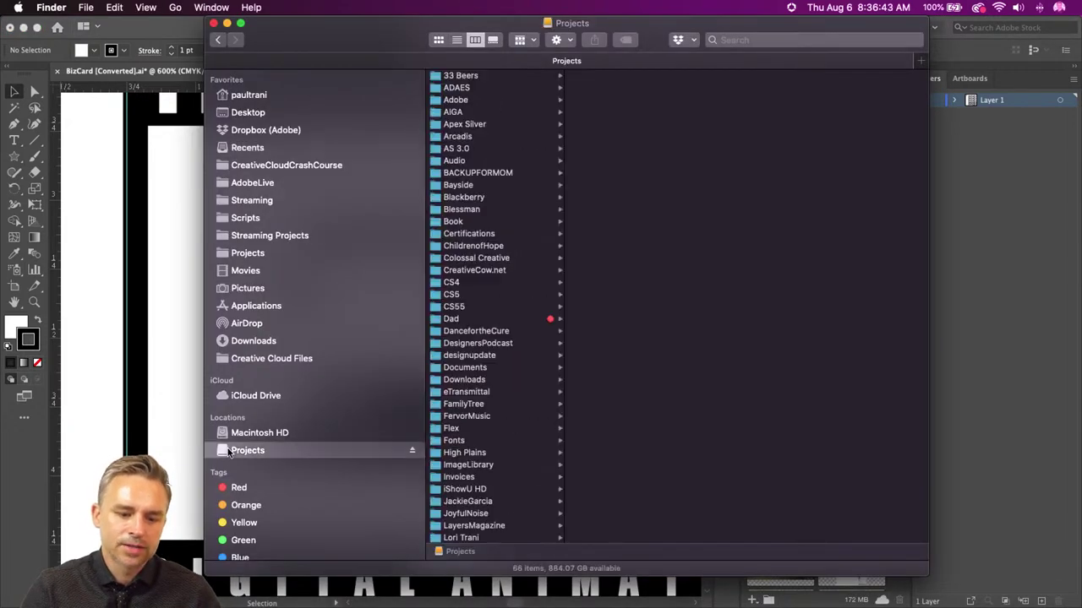
scroll(478, 431, "down", 6)
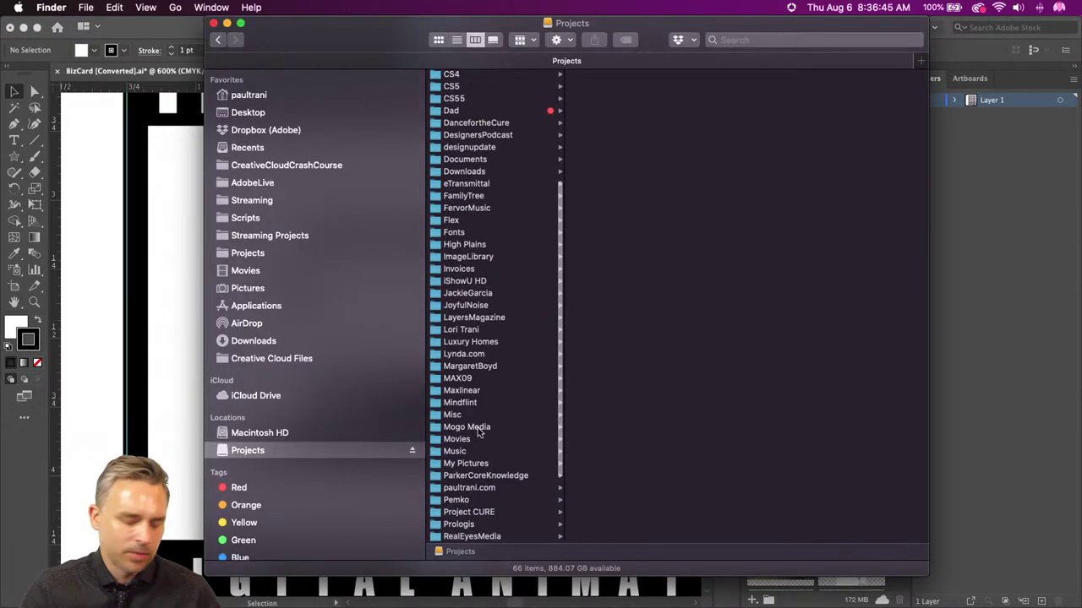
scroll(478, 427, "up", 6)
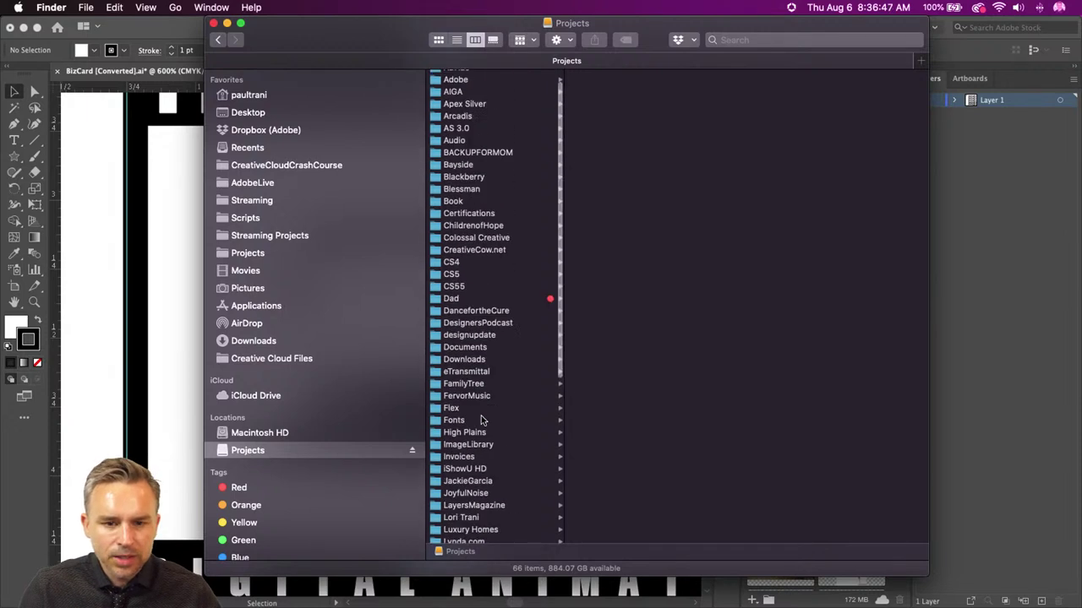
left_click(448, 368)
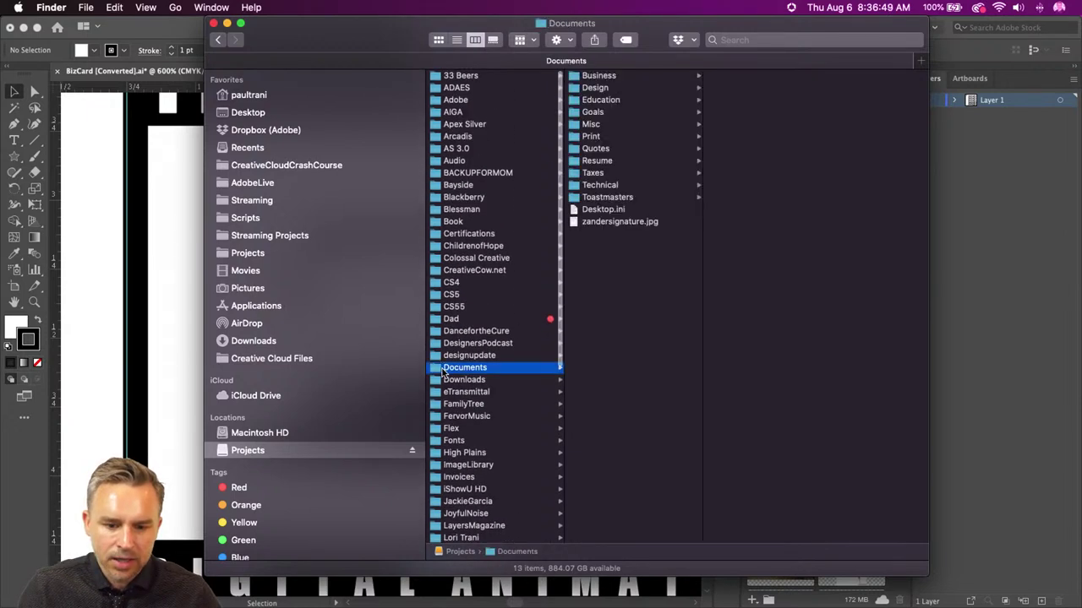
left_click(592, 161)
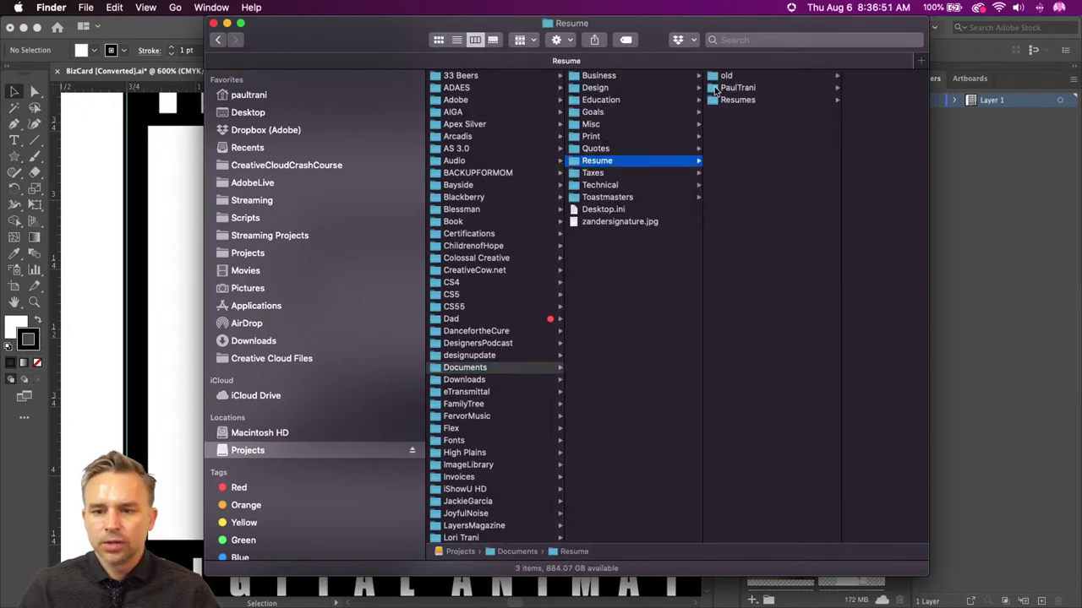
left_click(728, 78)
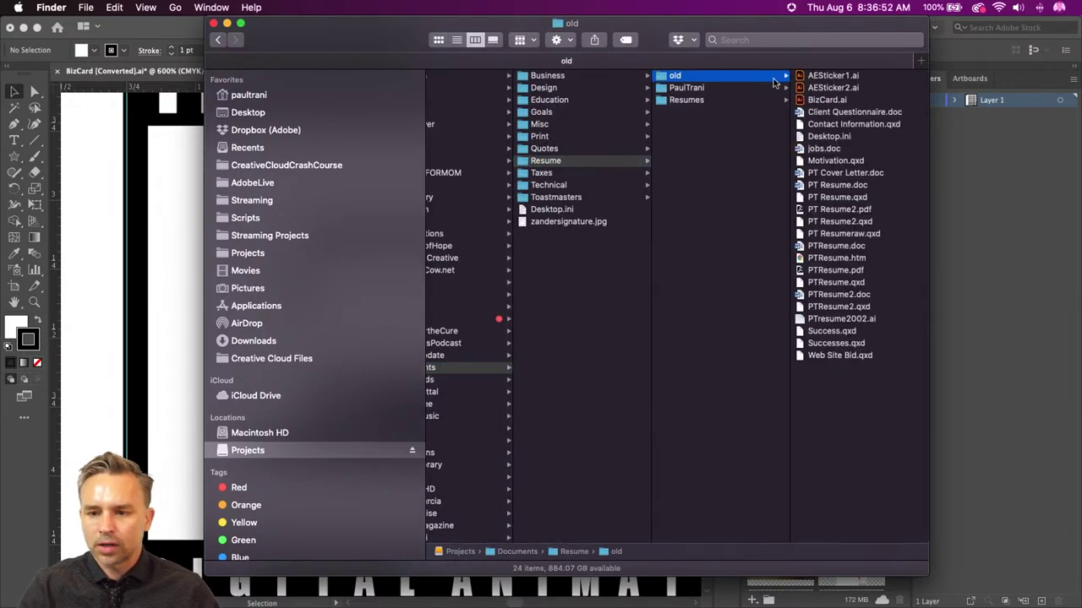
left_click(832, 211)
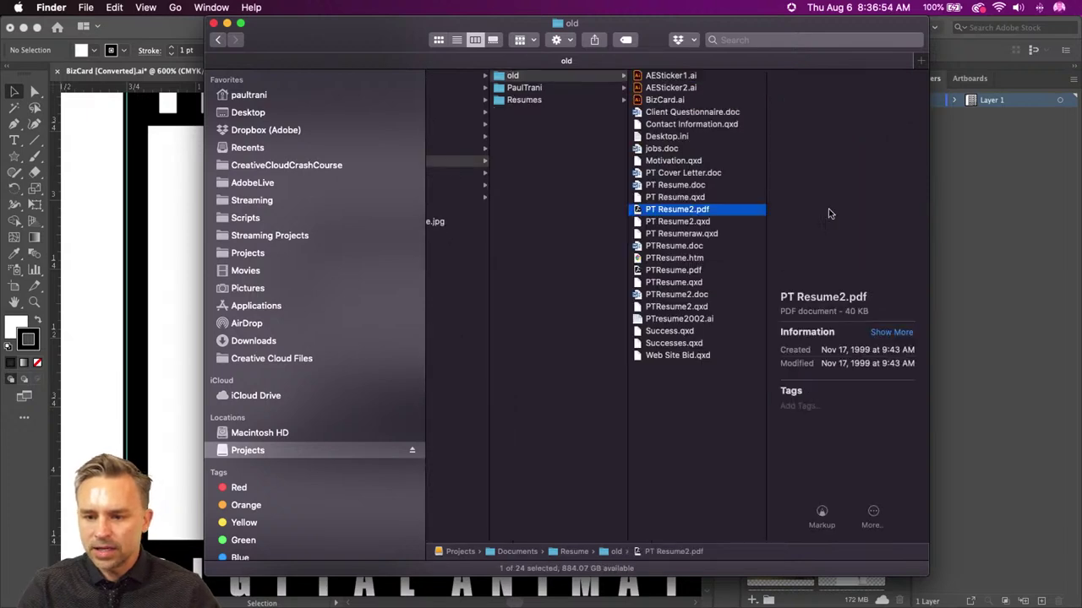
double_click(639, 214)
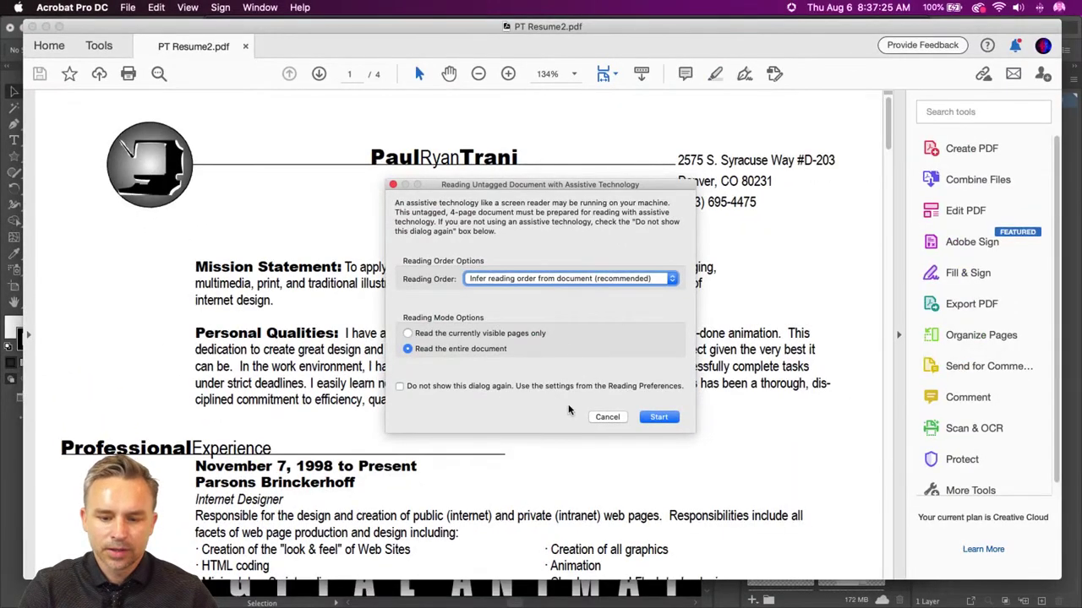
- Cancel the reading-order prompt, scroll to Professional Experience, and follow the pb4d.com/new link
left_click(604, 417)
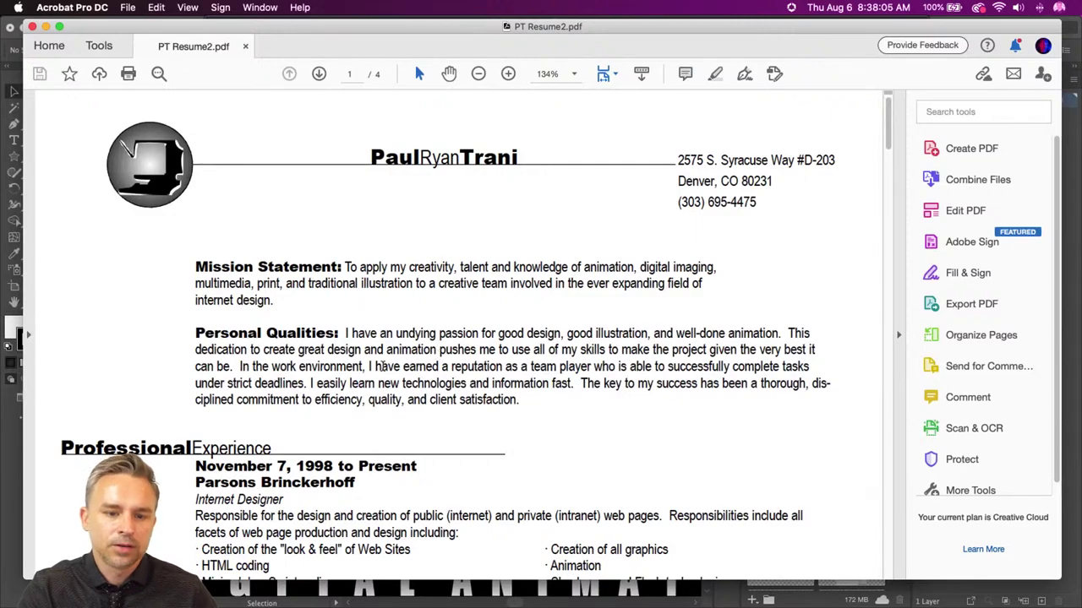
scroll(383, 365, "down", 3)
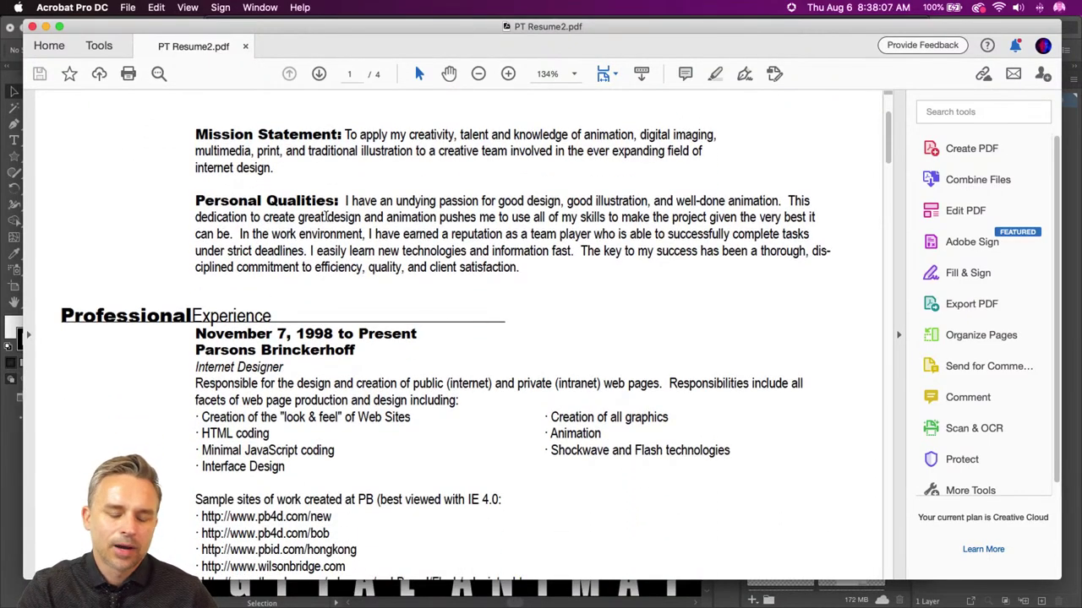
scroll(327, 217, "down", 5)
scroll(306, 247, "up", 1)
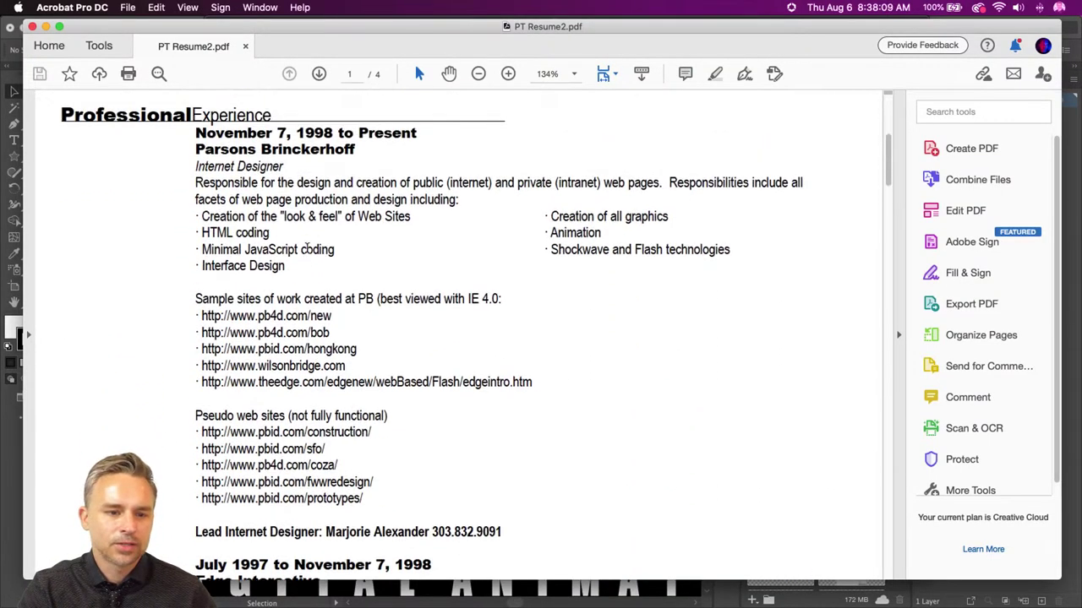
scroll(306, 247, "down", 1)
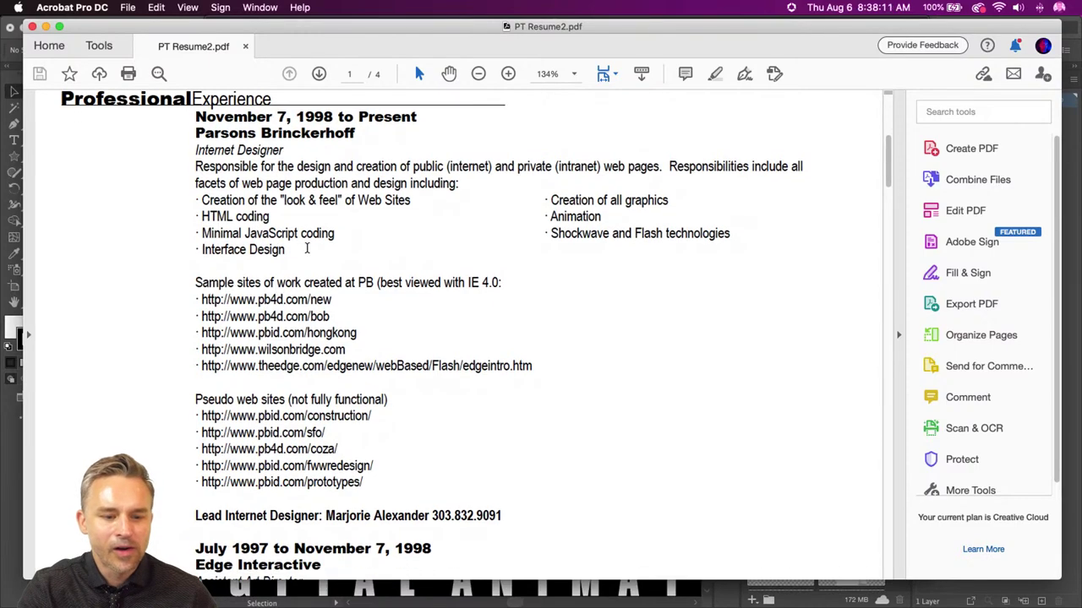
left_click(278, 301)
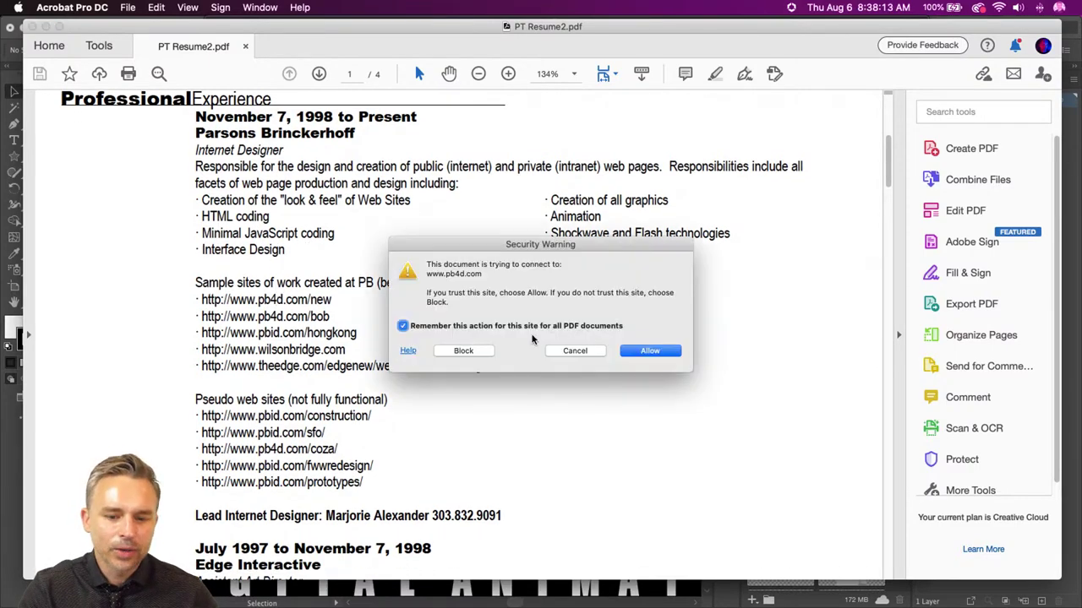
- Cancel the first security warning, then retry pb4d.com/new and allow it to open in Chrome
left_click(573, 351)
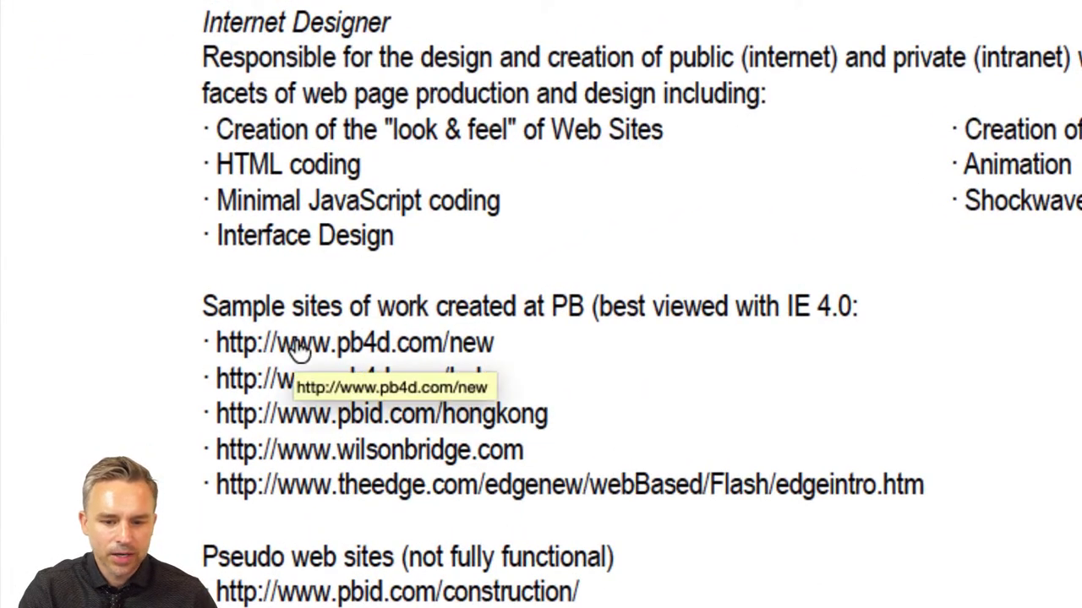
left_click(297, 351)
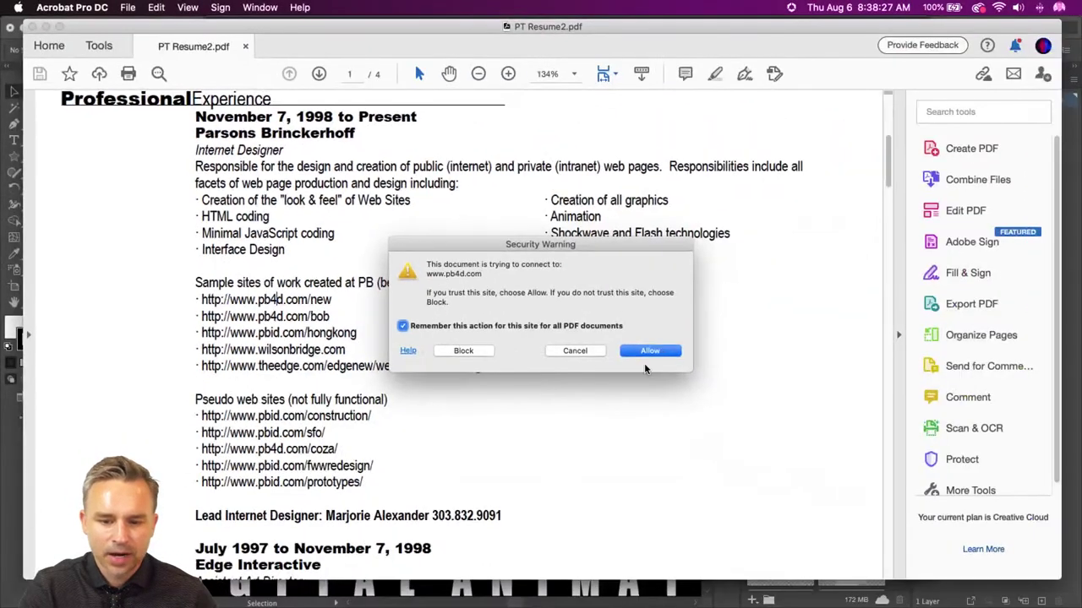
left_click(639, 350)
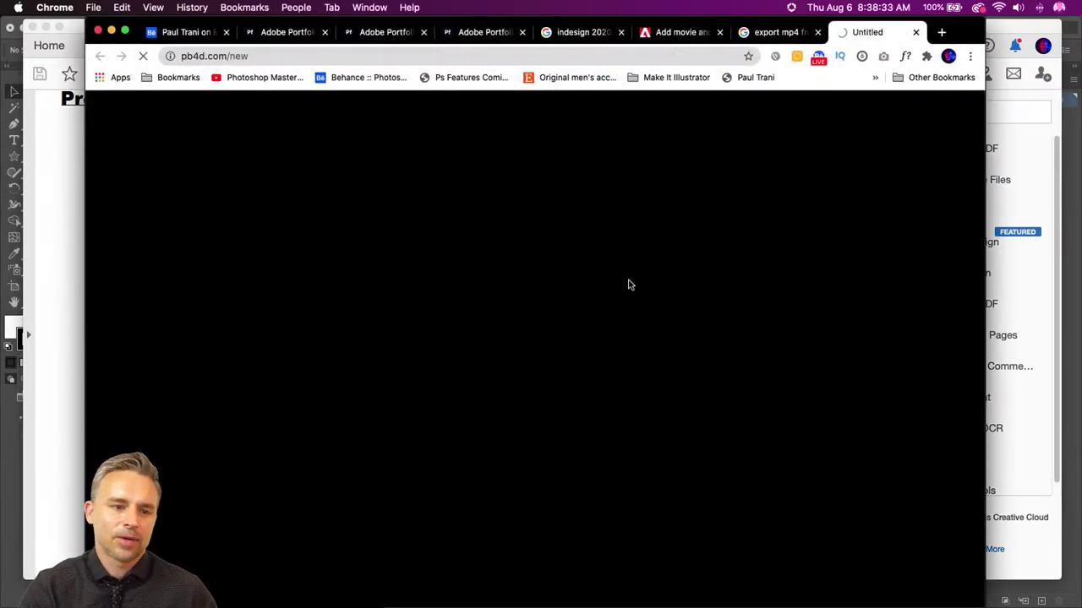
- Trim the Chrome address to the pb4d.com root, load it, then return to PT Resume2.pdf
left_click(229, 56)
left_click(229, 56)
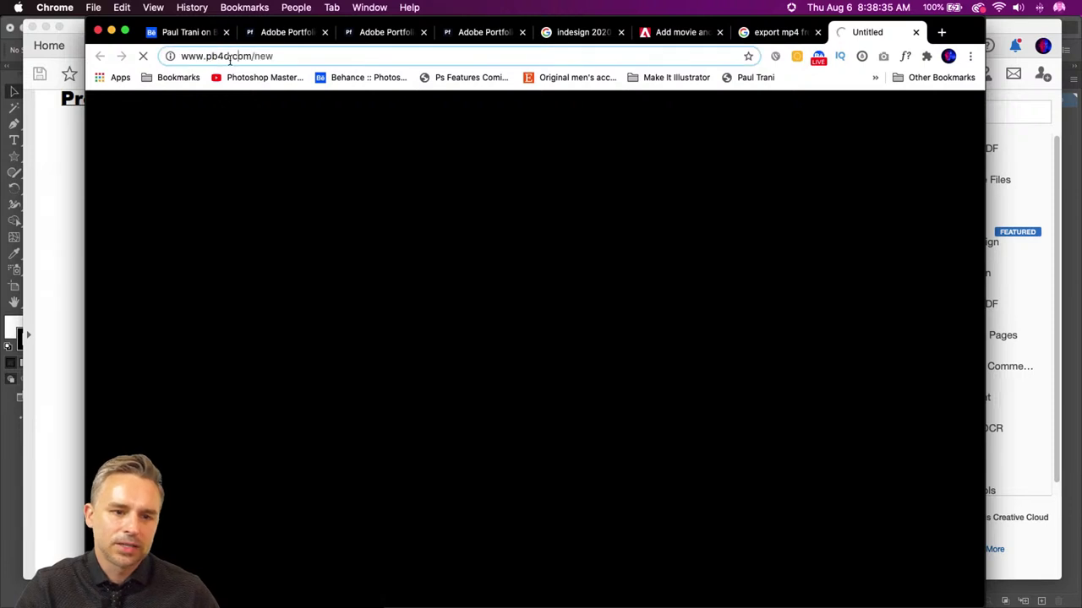
key("shift+End")
key("BackSpace")
key("Return")
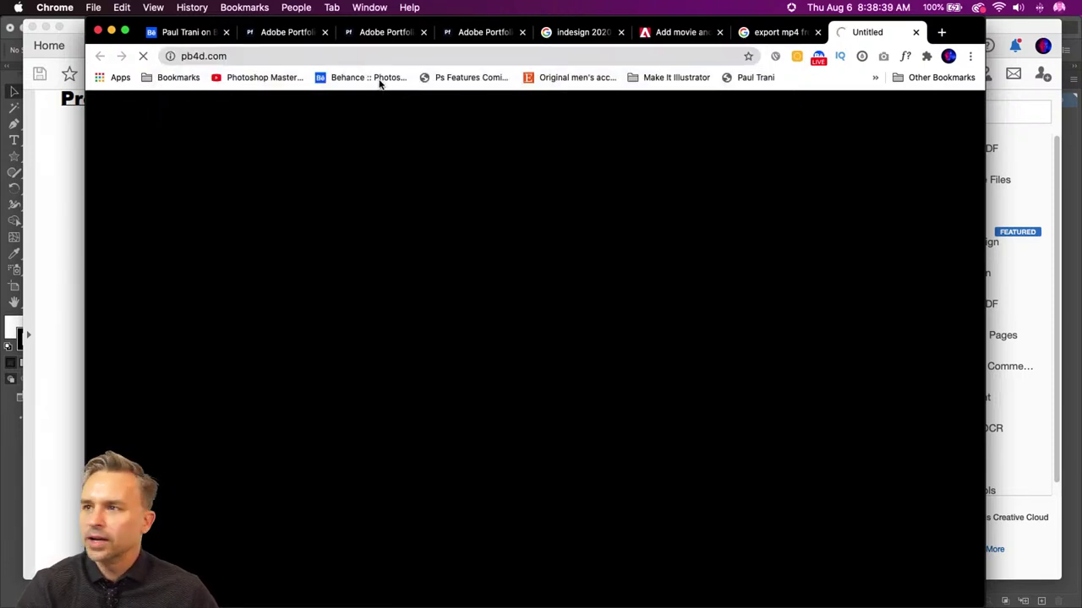
left_click(67, 205)
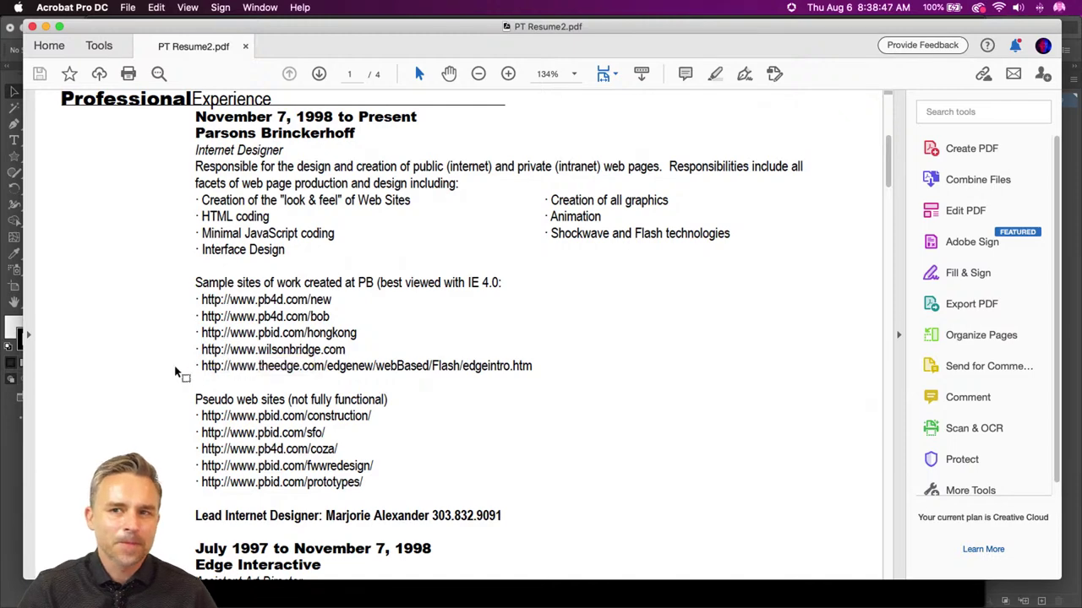
- Read the old resume down to Miscellaneous Experience, then bring the BizCard business card forward
scroll(186, 349, "down", 3)
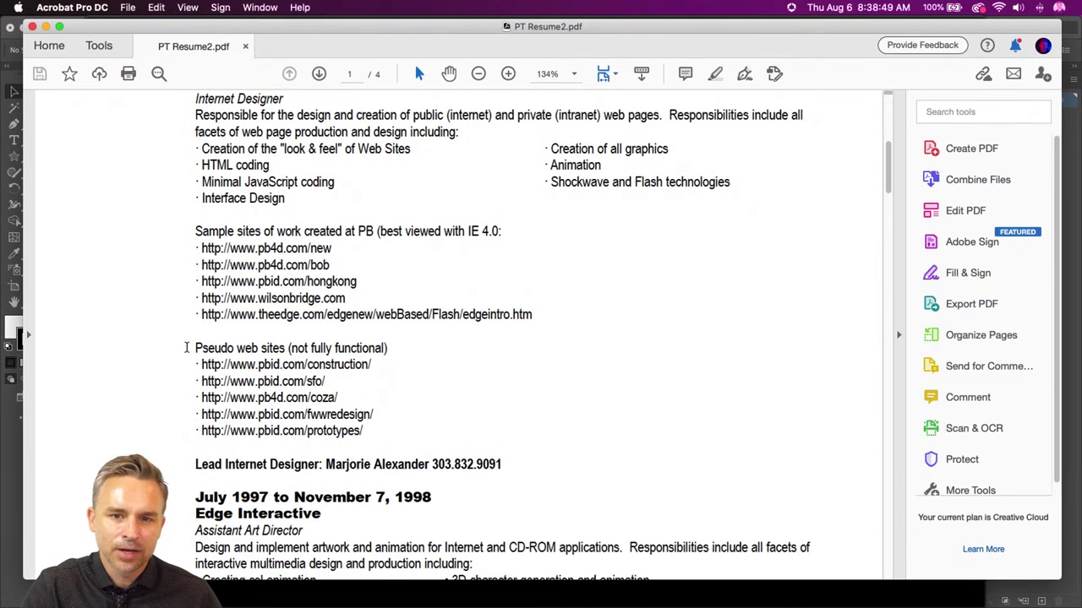
scroll(148, 311, "down", 6)
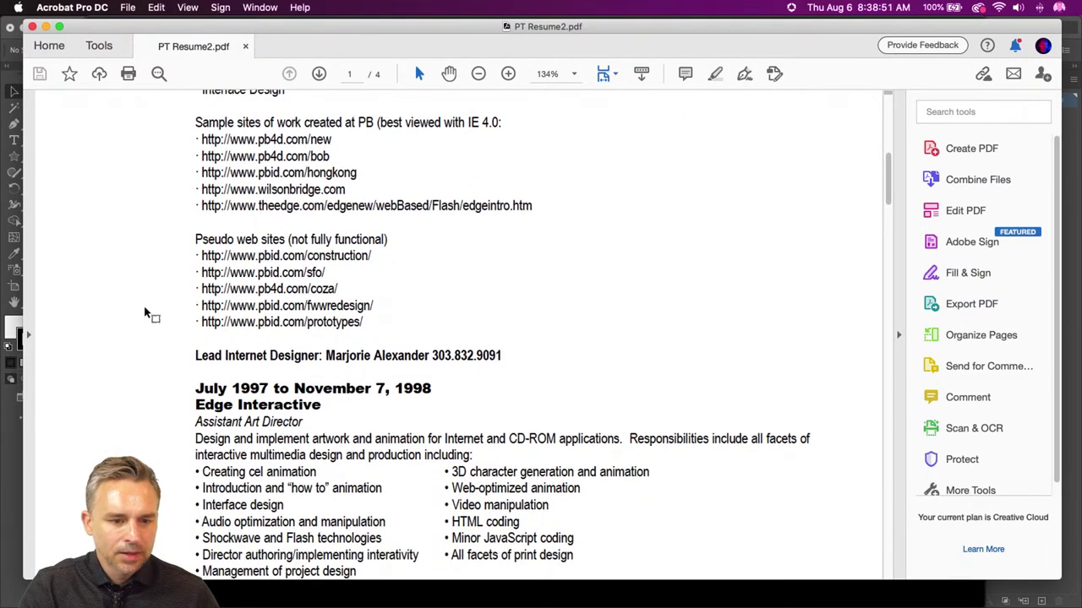
scroll(295, 254, "up", 10)
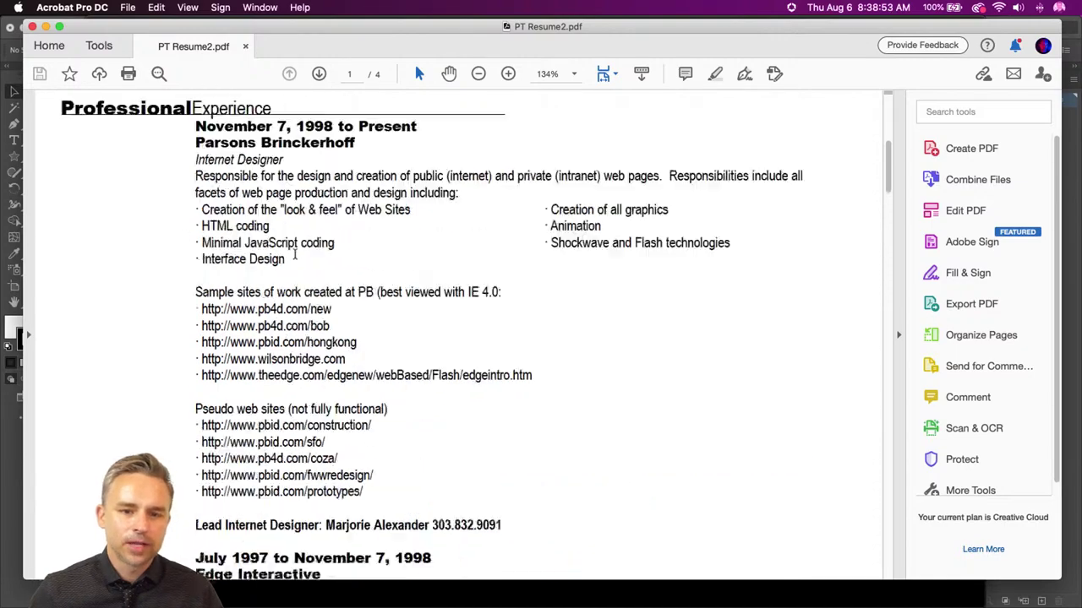
scroll(295, 254, "up", 15)
scroll(511, 374, "down", 3)
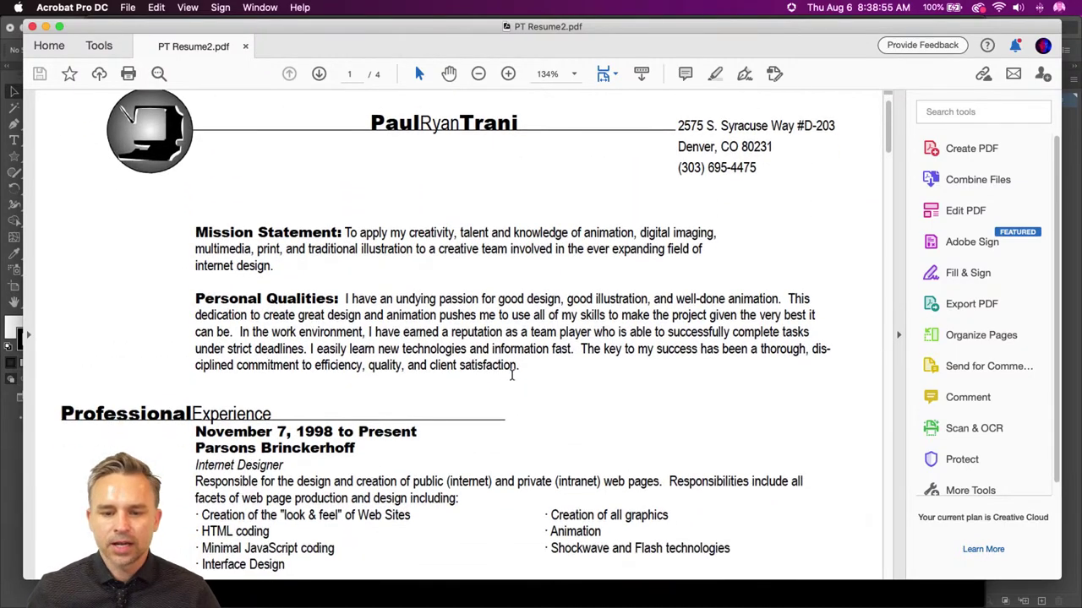
scroll(511, 374, "down", 20)
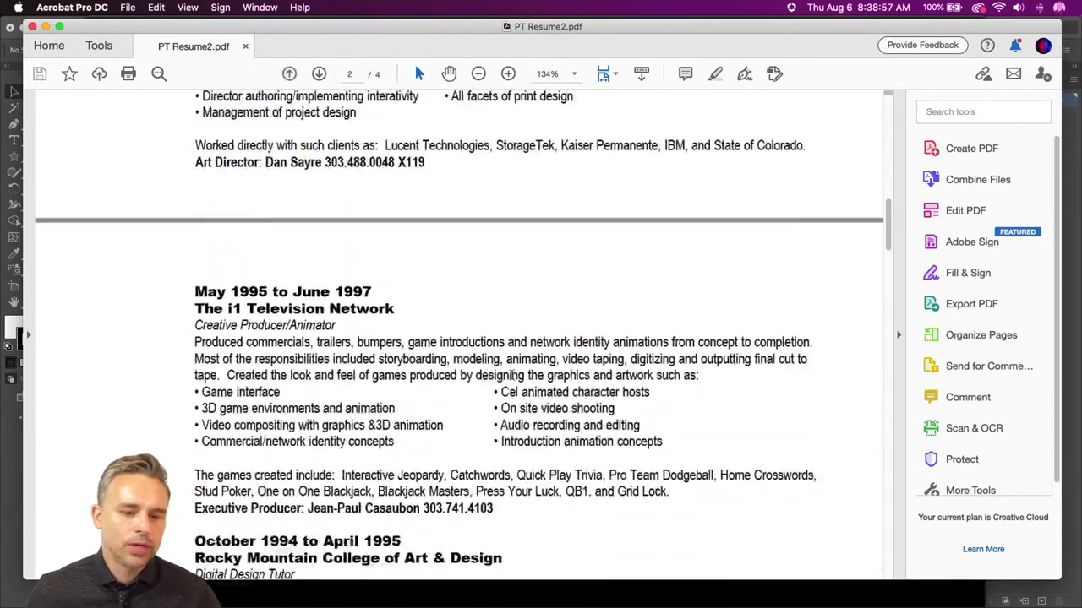
scroll(511, 374, "down", 15)
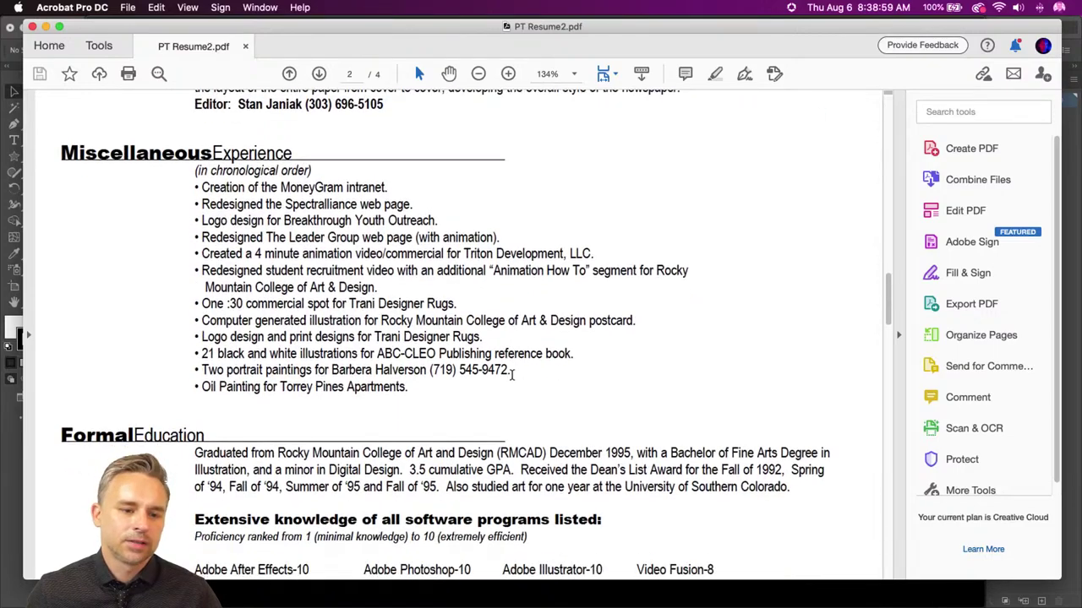
scroll(511, 374, "down", 1)
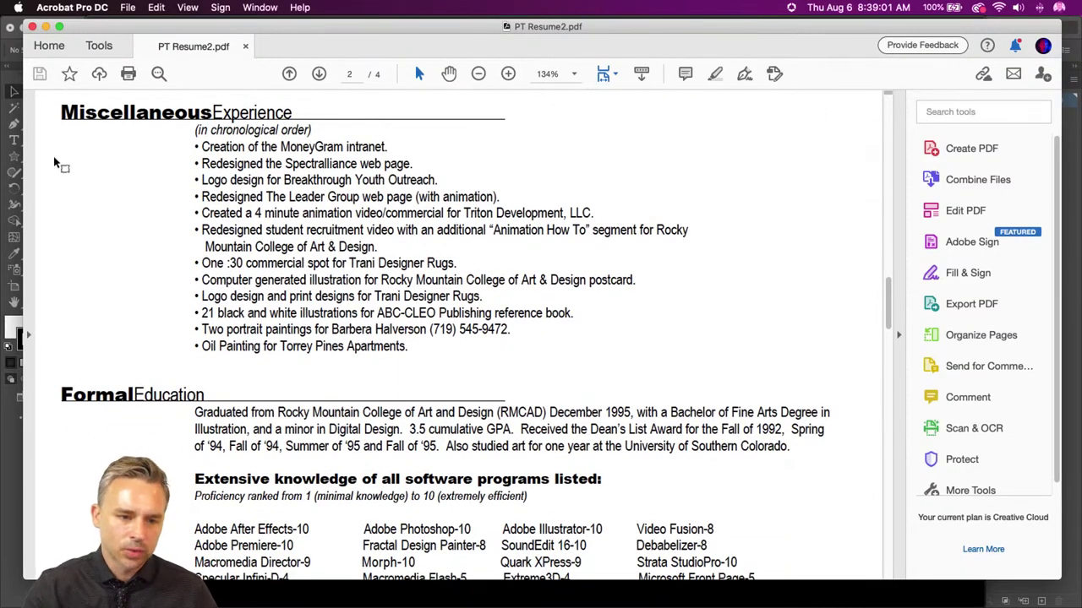
scroll(55, 163, "up", 1)
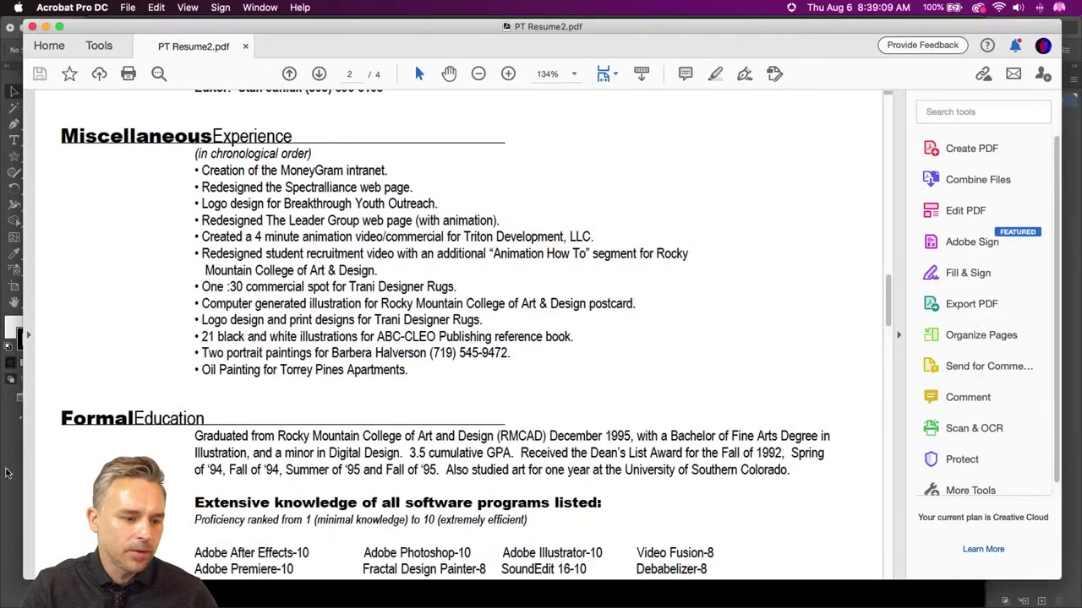
left_click(5, 473)
- Switch to InDesign's Resume.indd document and zoom in on its Freelance Experience section
mouse_move(321, 600)
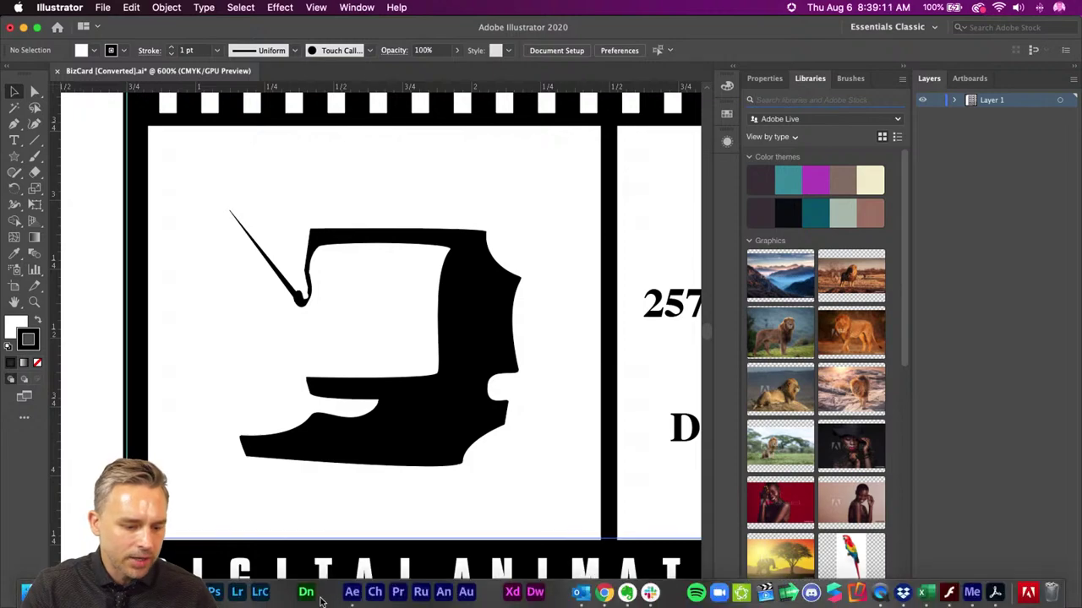
left_click(191, 591)
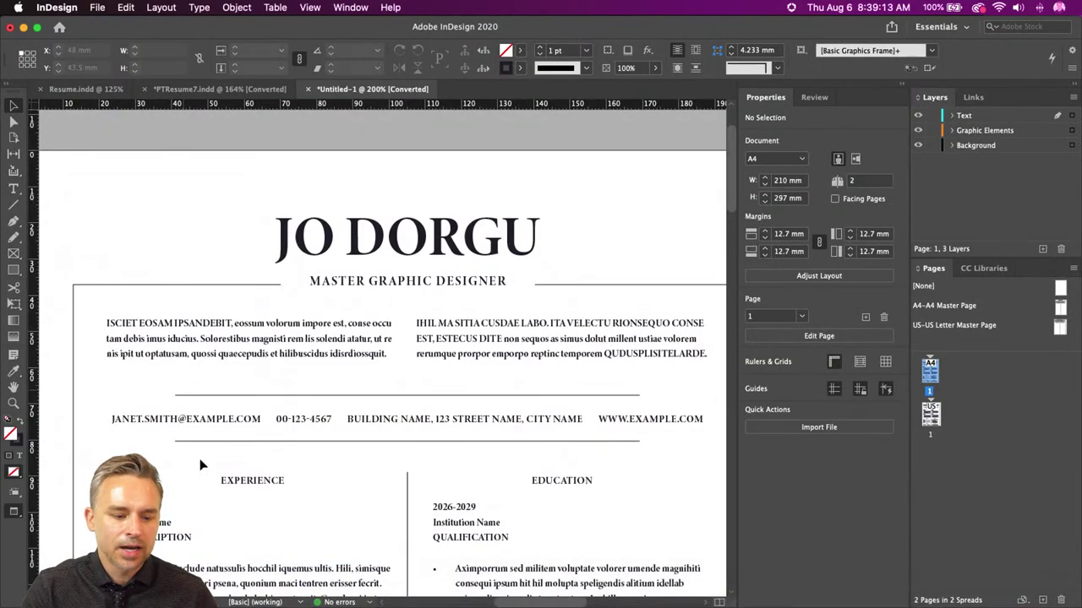
scroll(200, 465, "down", 5)
scroll(212, 153, "up", 6)
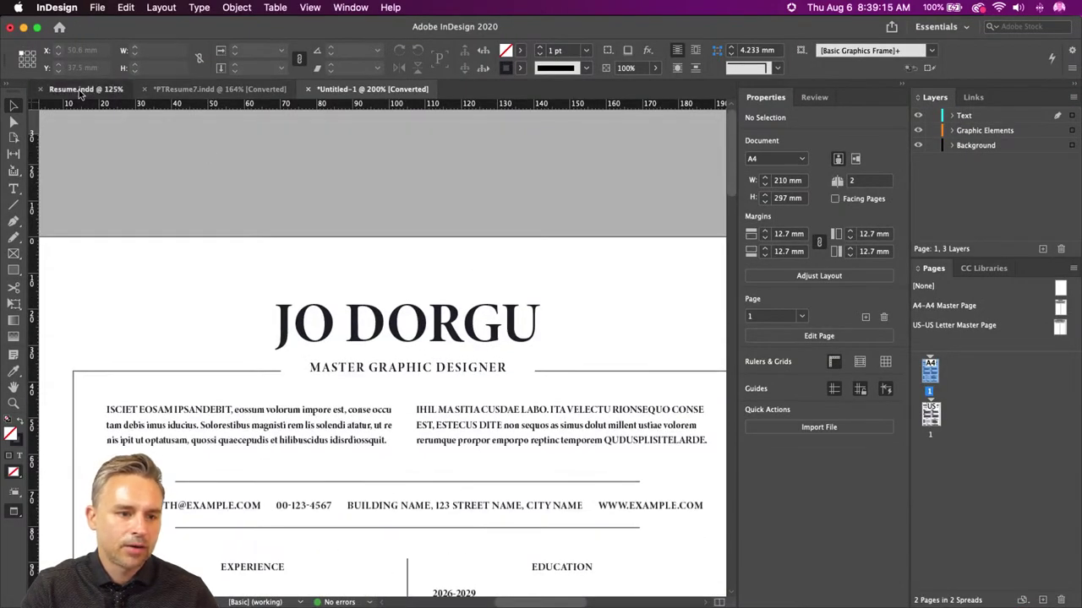
left_click(80, 90)
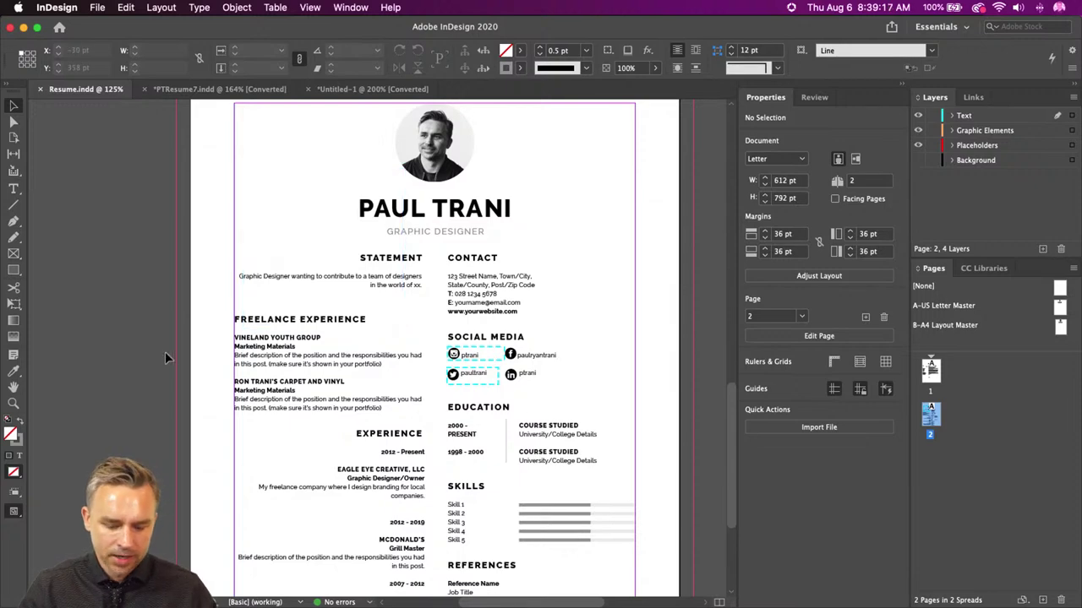
key("super+equal")
key("super+equal")
key("super+equal")
scroll(311, 239, "left", 3)
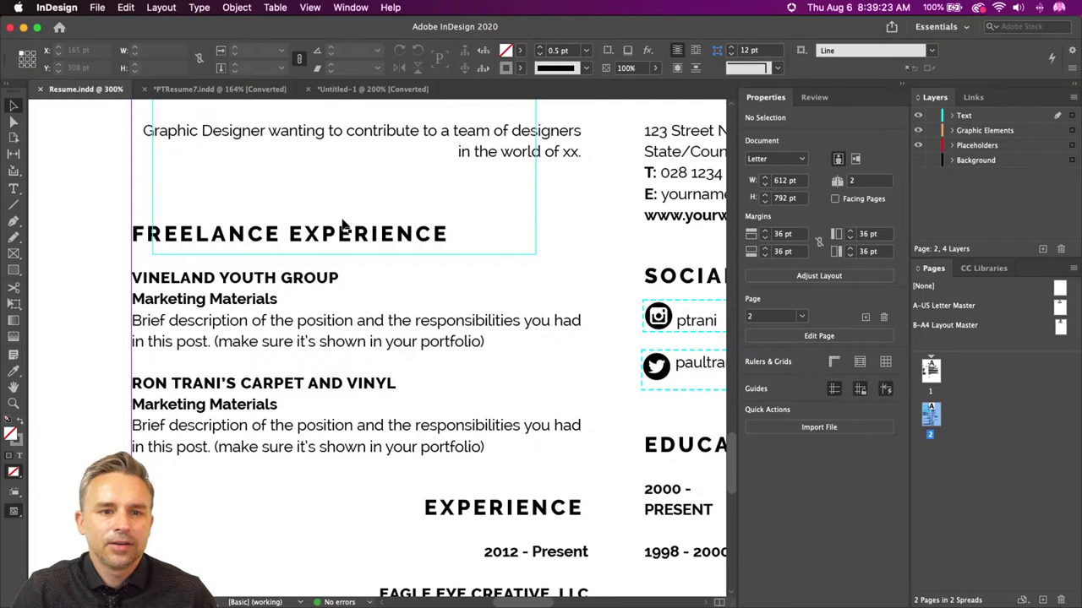
mouse_move(283, 596)
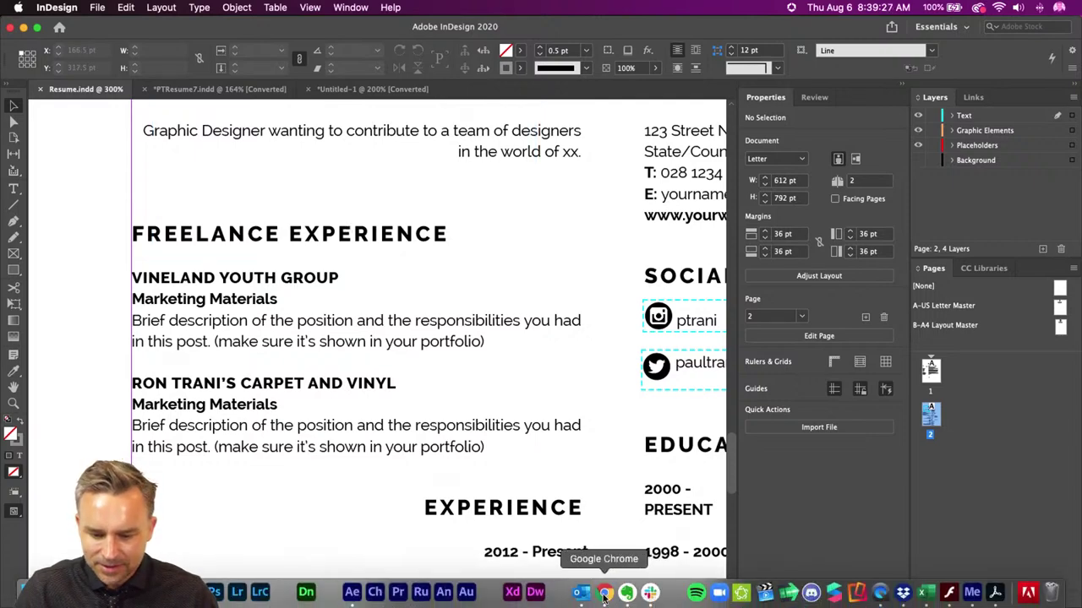
- Bring PT Resume2.pdf forward and read pages 2–4 through to Awards & Recognition
left_click(1026, 594)
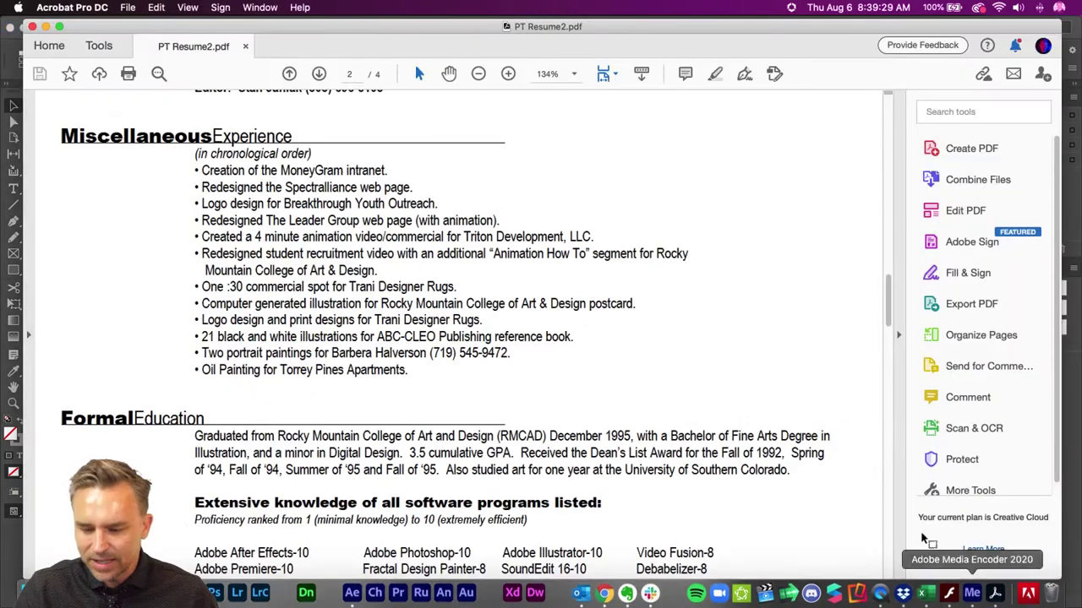
scroll(391, 345, "down", 2)
scroll(391, 345, "down", 5)
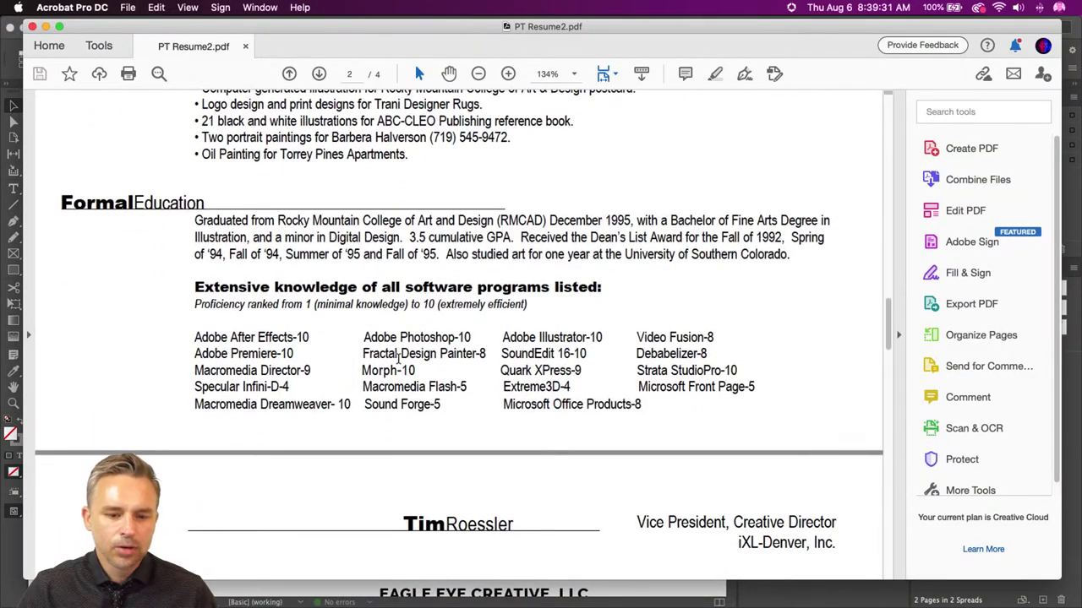
scroll(221, 221, "down", 1)
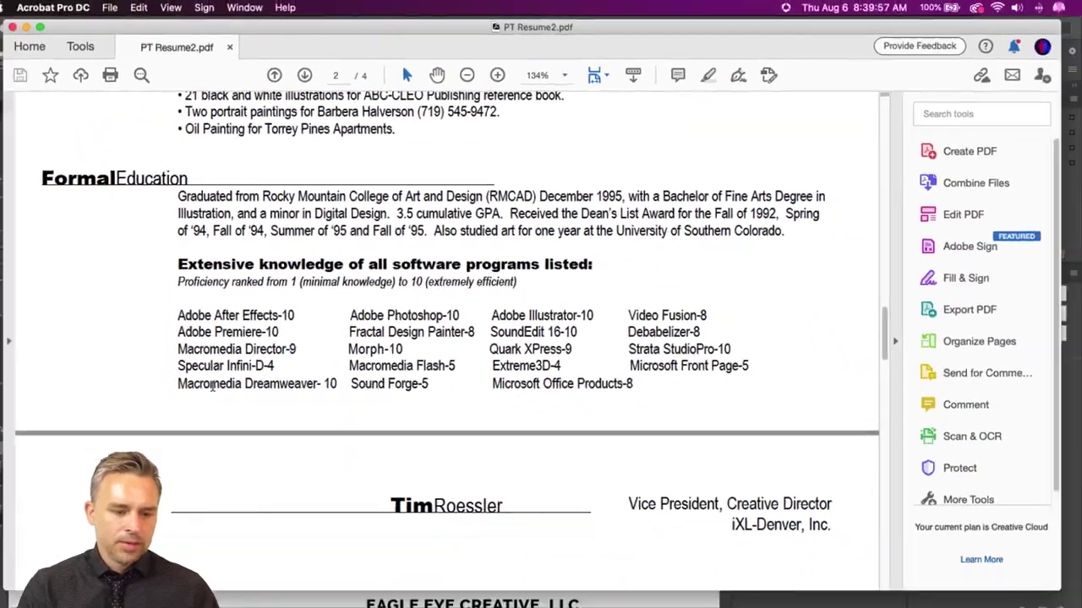
scroll(429, 414, "down", 10)
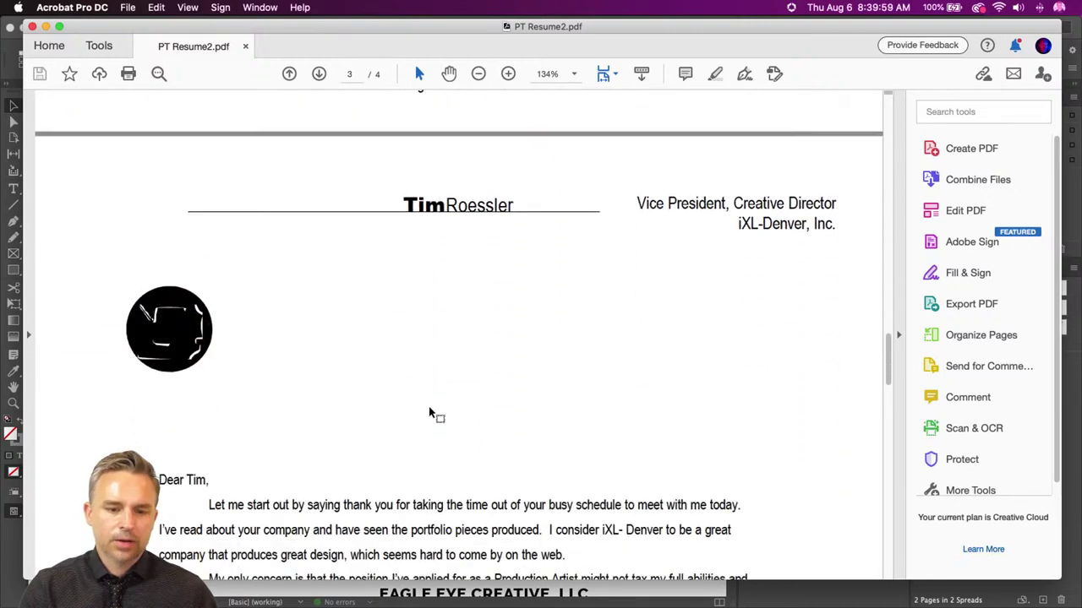
scroll(429, 414, "down", 8)
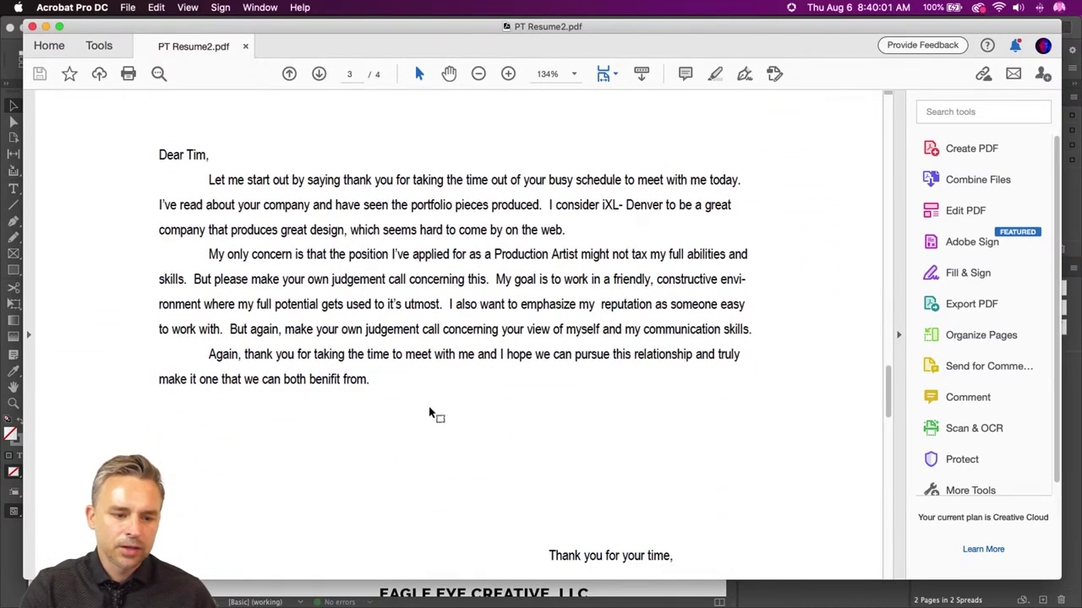
scroll(430, 413, "down", 5)
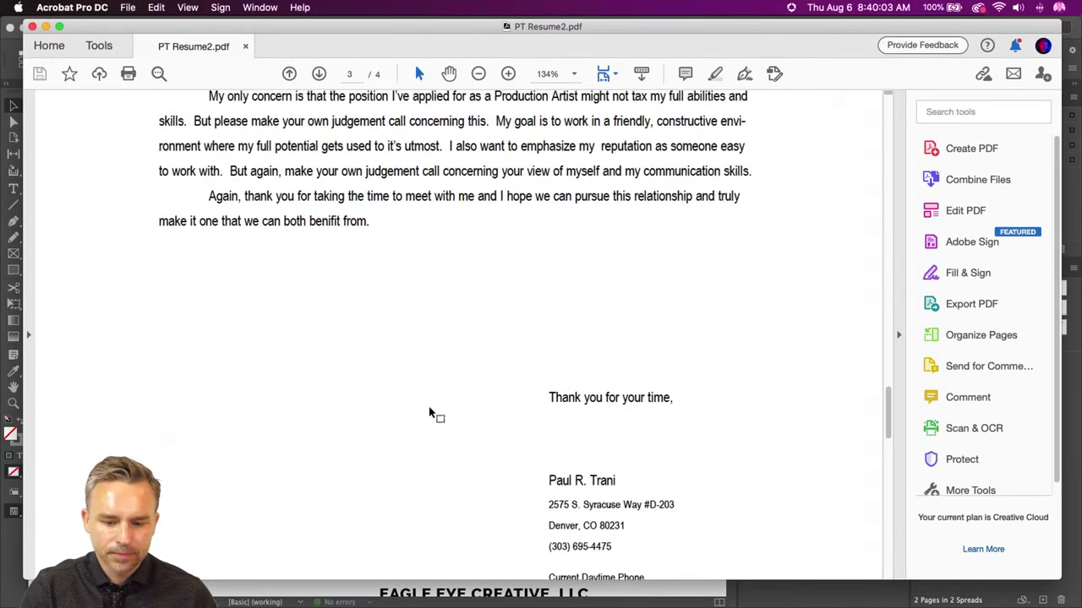
scroll(429, 413, "up", 5)
scroll(429, 413, "down", 15)
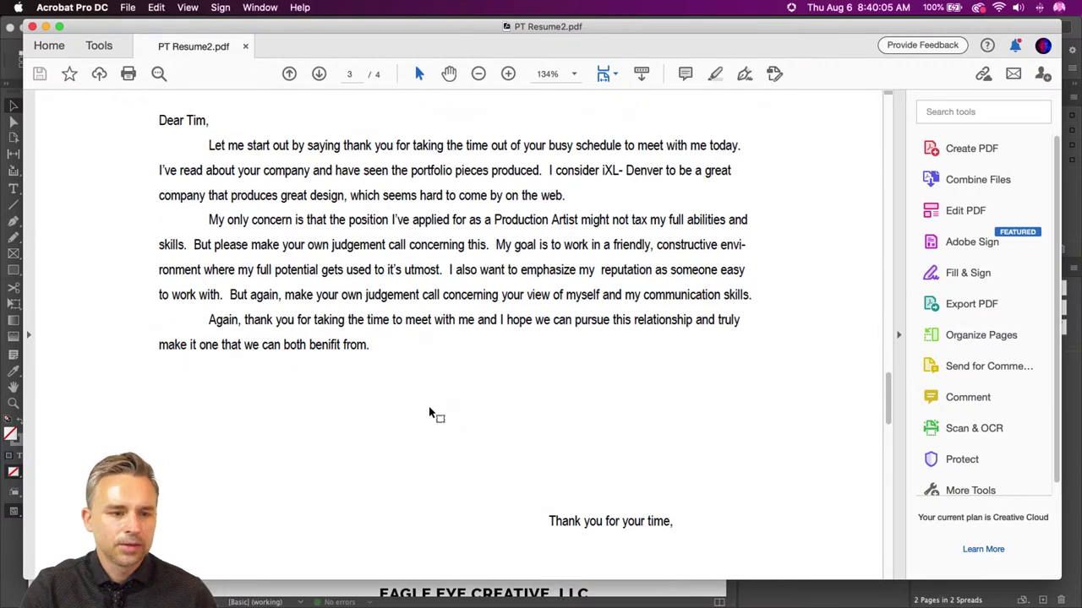
scroll(430, 410, "down", 5)
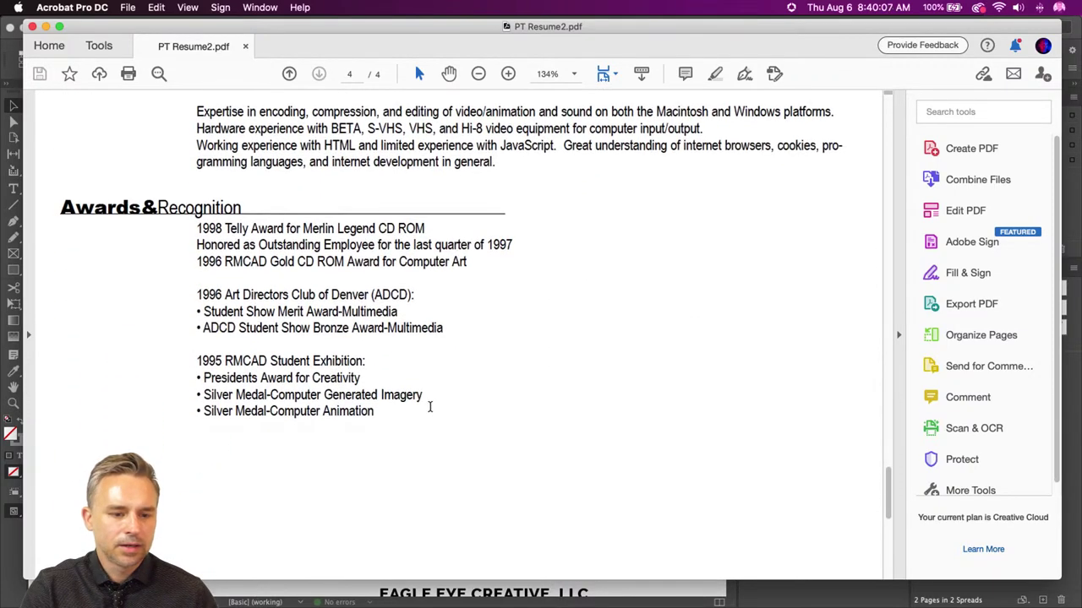
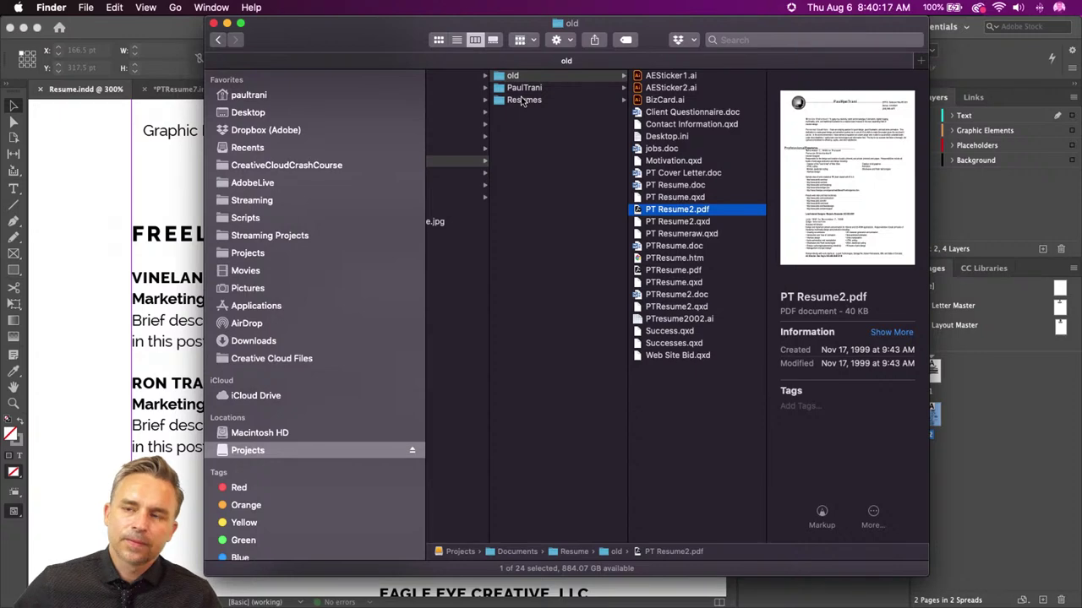
- Create a blank 460.8 x 259.2 px RGB document, Untitled-1, in Illustrator and zoom to 400%
left_click(65, 276)
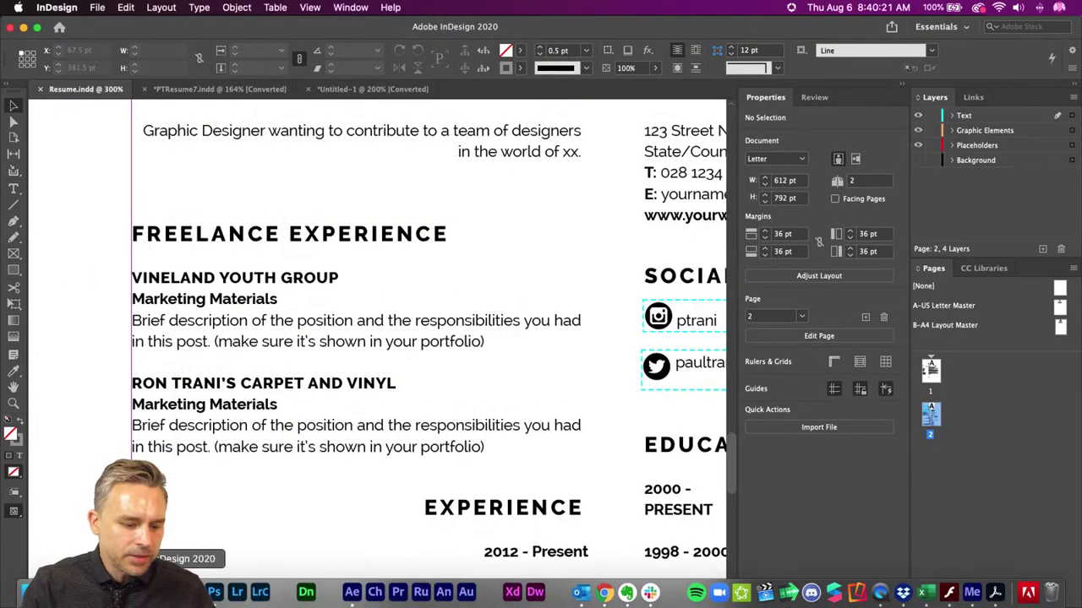
left_click(187, 592)
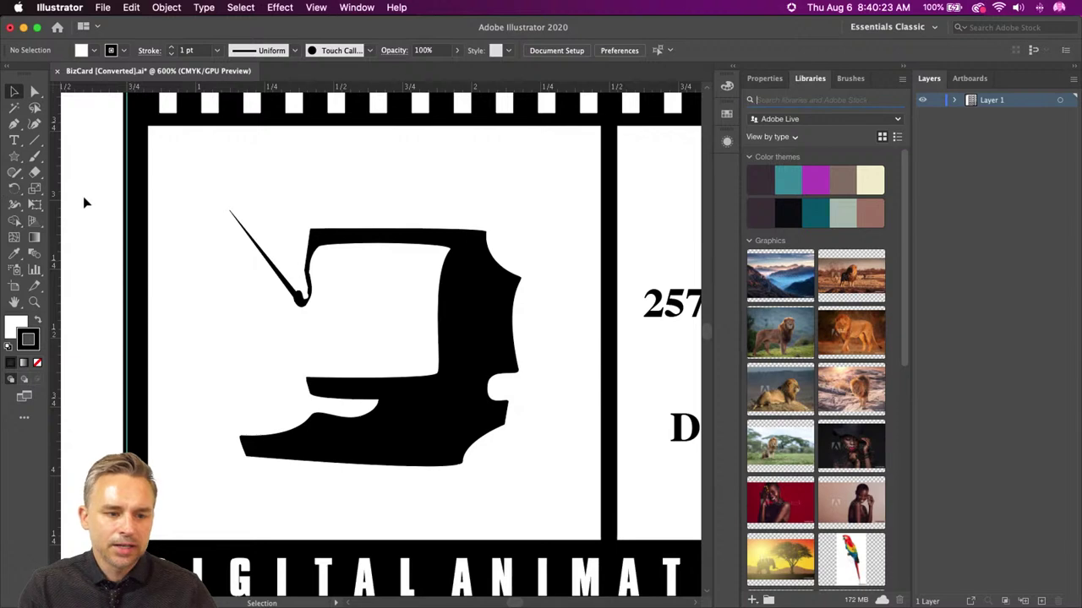
left_click(112, 8)
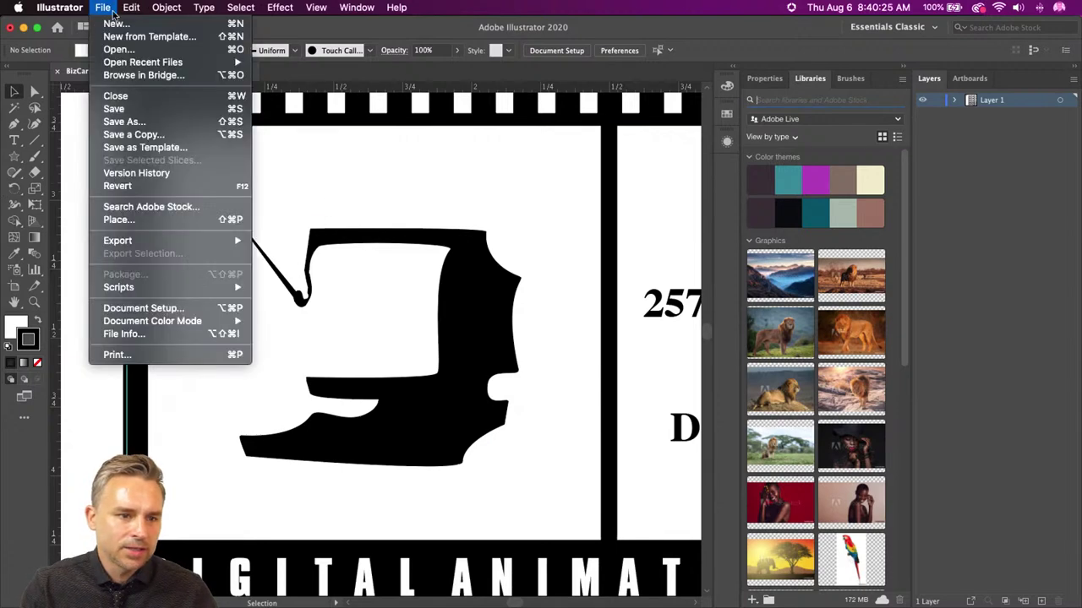
left_click(116, 23)
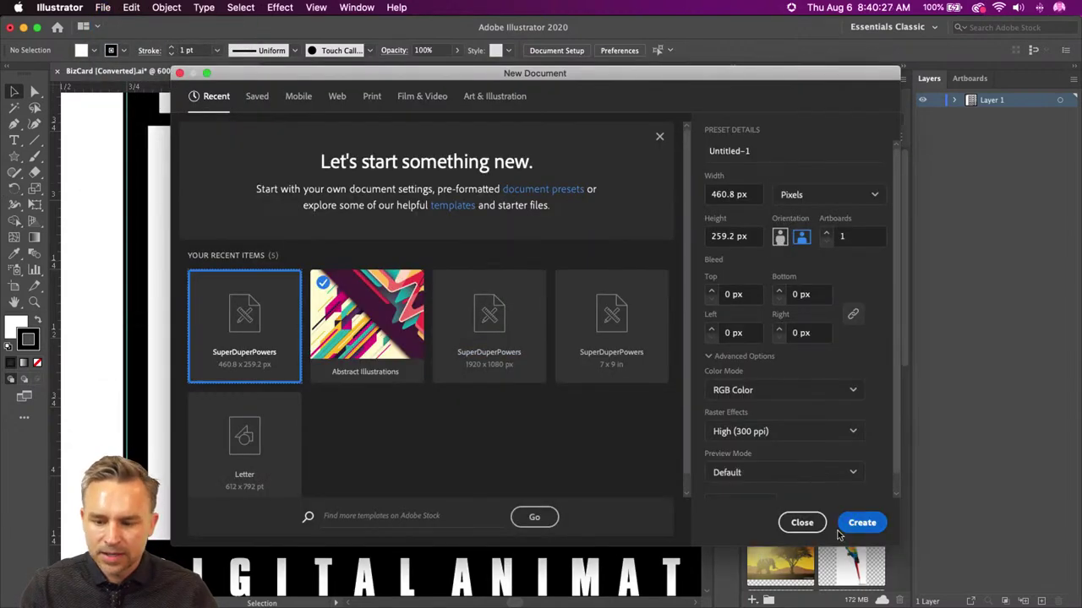
left_click(840, 529)
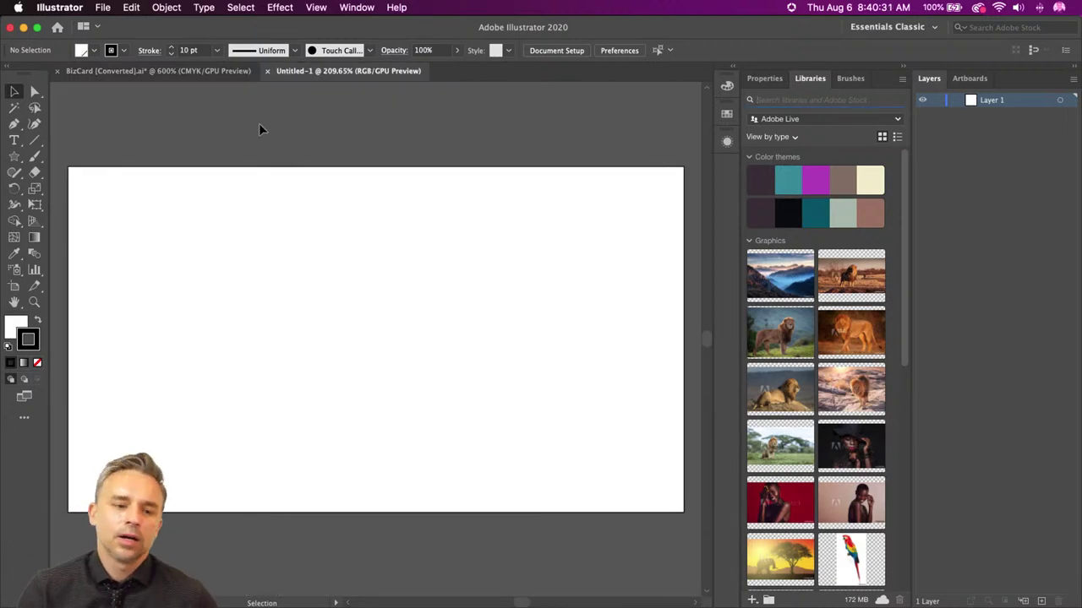
key("super+equal")
key("super+equal")
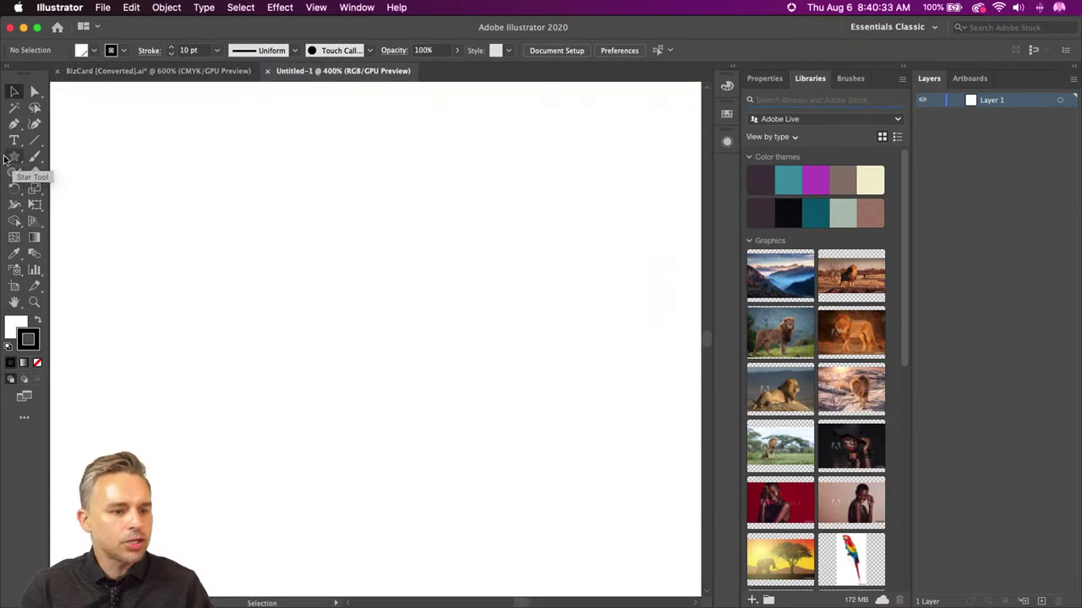
left_click(14, 144)
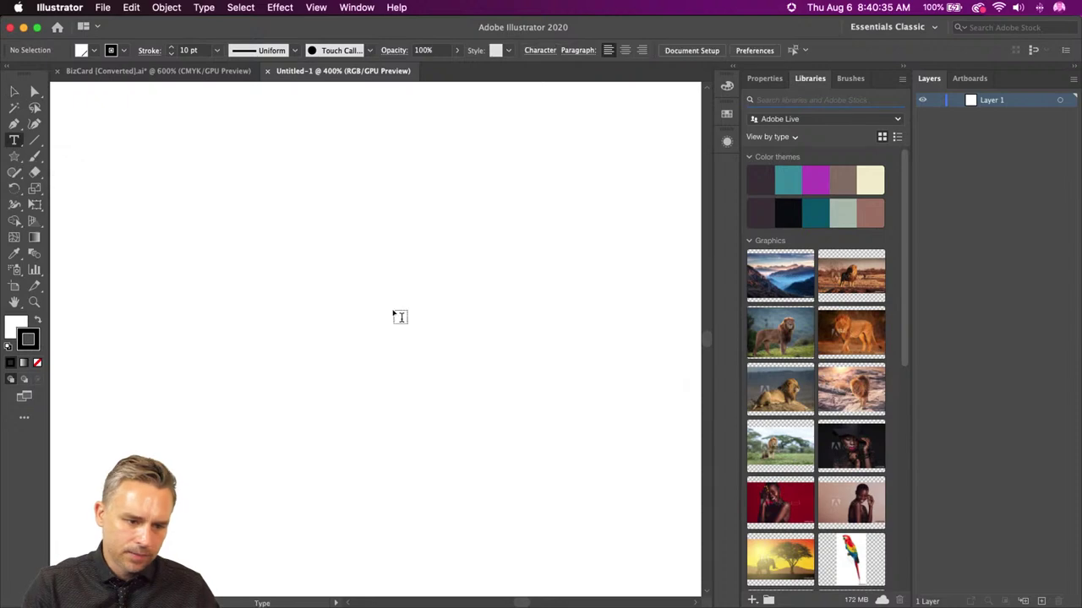
- Type 'PT' on the artboard and move the text toward the left
left_click(398, 316)
type("PT")
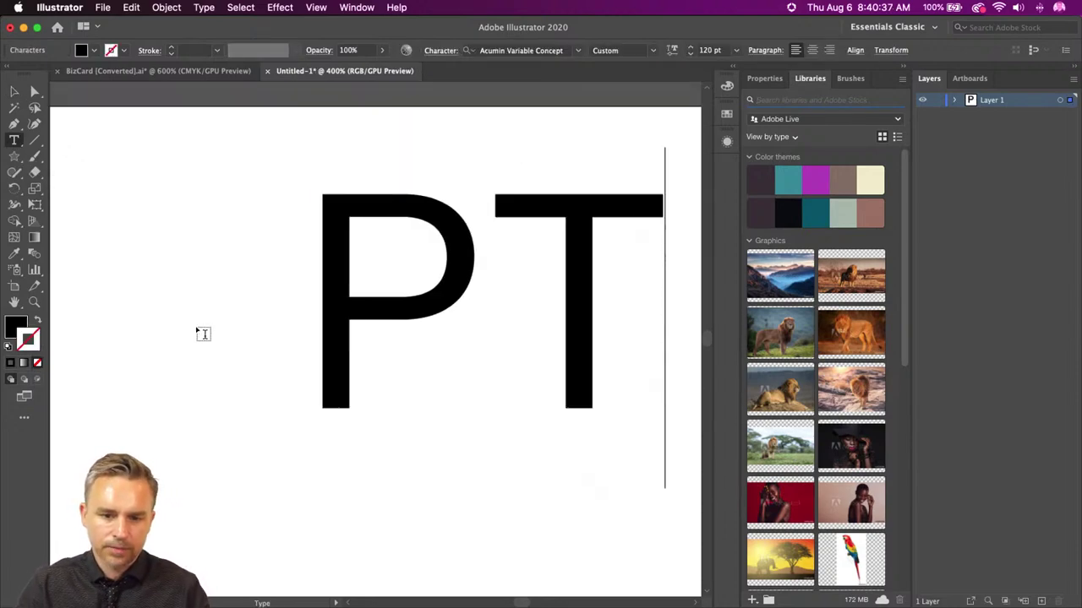
left_click(14, 91)
left_click(349, 314)
left_click_drag(349, 315, 237, 314)
- Use Touch Type to drop the T down and left, below the P
left_click(11, 142)
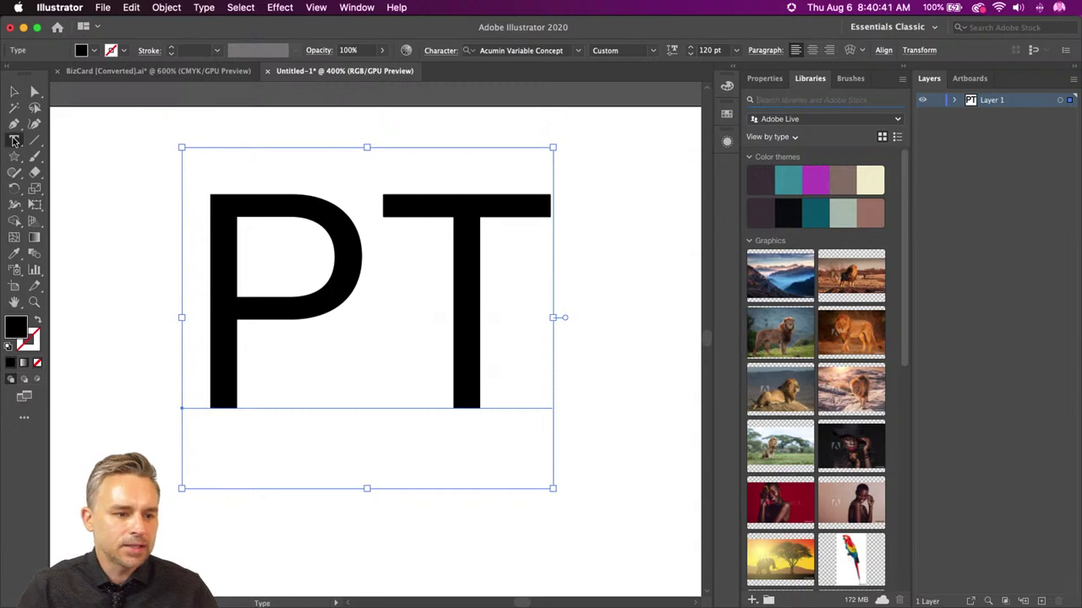
left_click(74, 239)
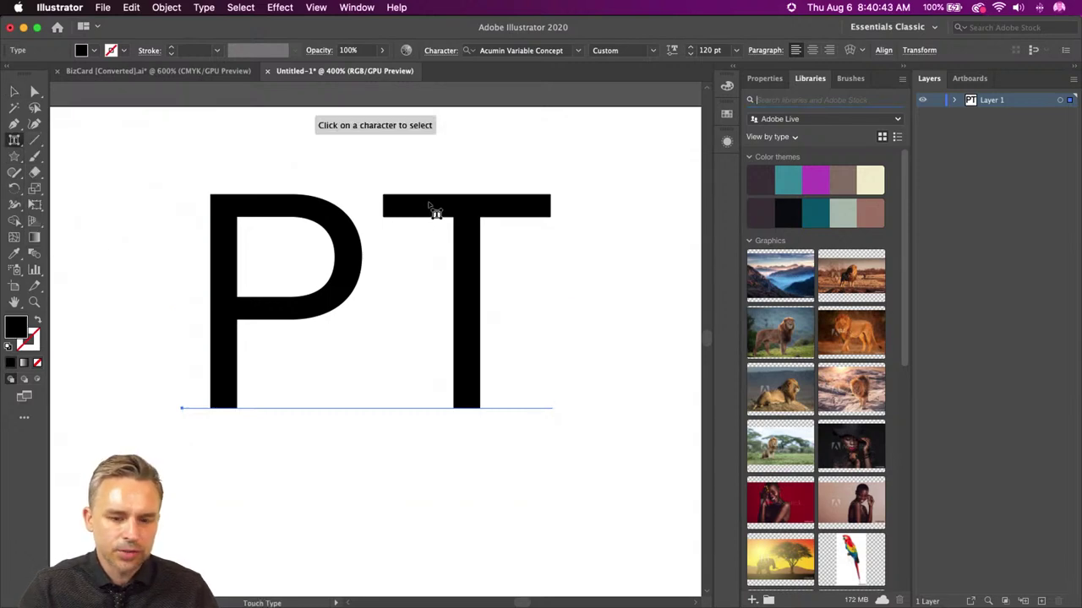
left_click(430, 207)
left_click_drag(430, 208, 323, 340)
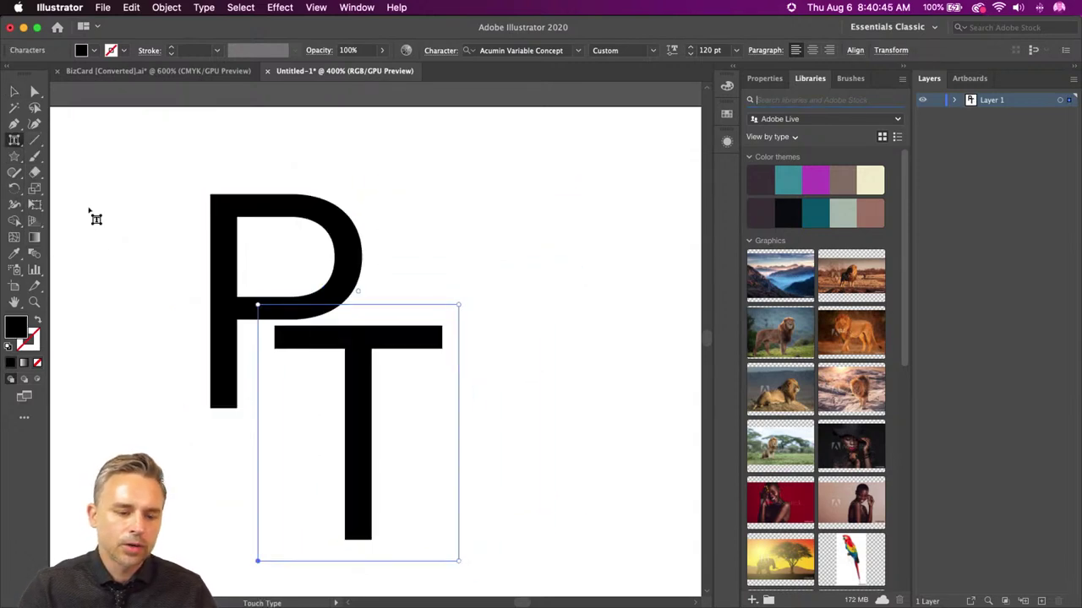
left_click(14, 91)
- Draw a large 151.24 px black circle over the letters
left_click(13, 157)
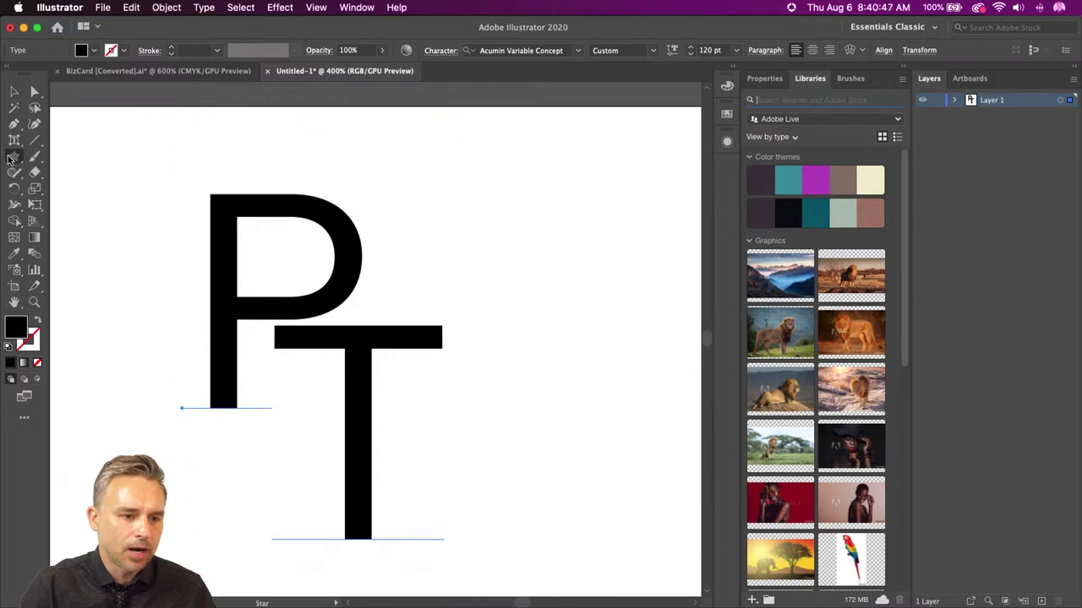
left_click(76, 188)
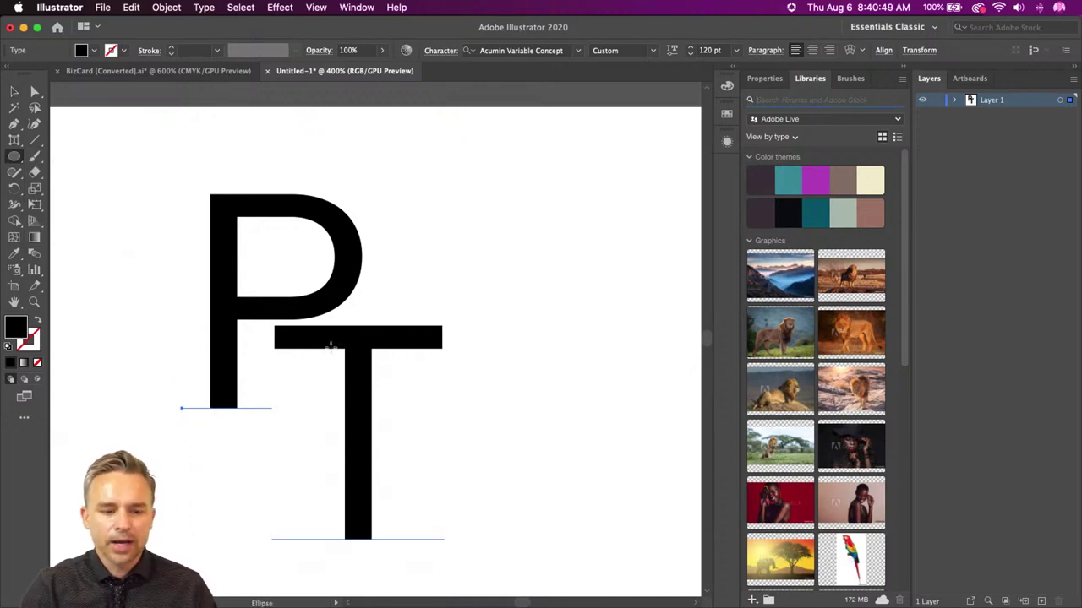
left_click_drag(306, 363, 415, 502)
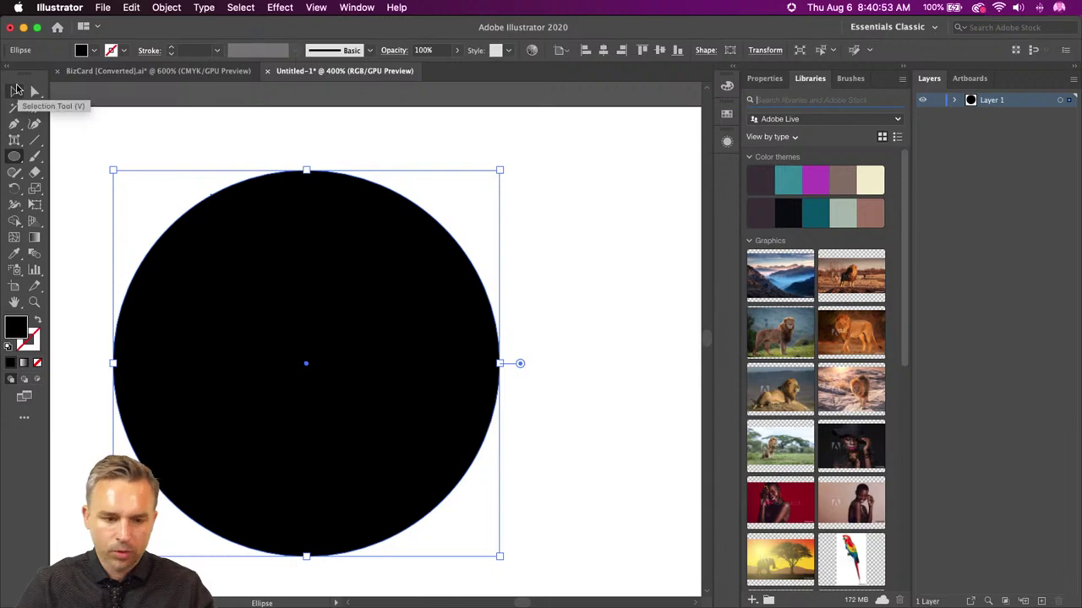
- Fill the PT text with the cream library colour and raise its variable font weight
left_click(18, 89)
left_click(214, 366)
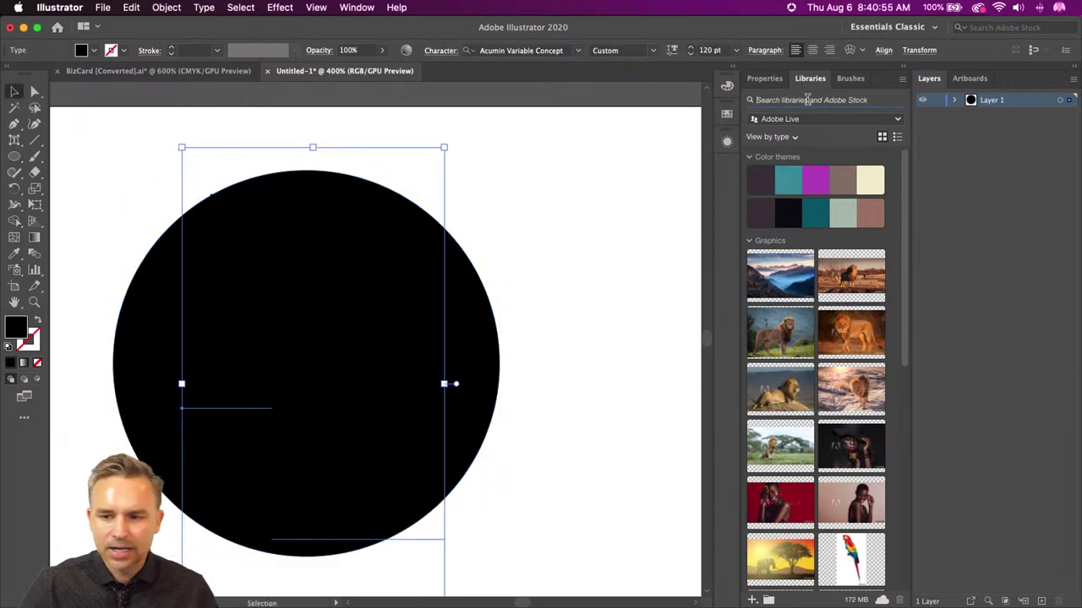
left_click(861, 179)
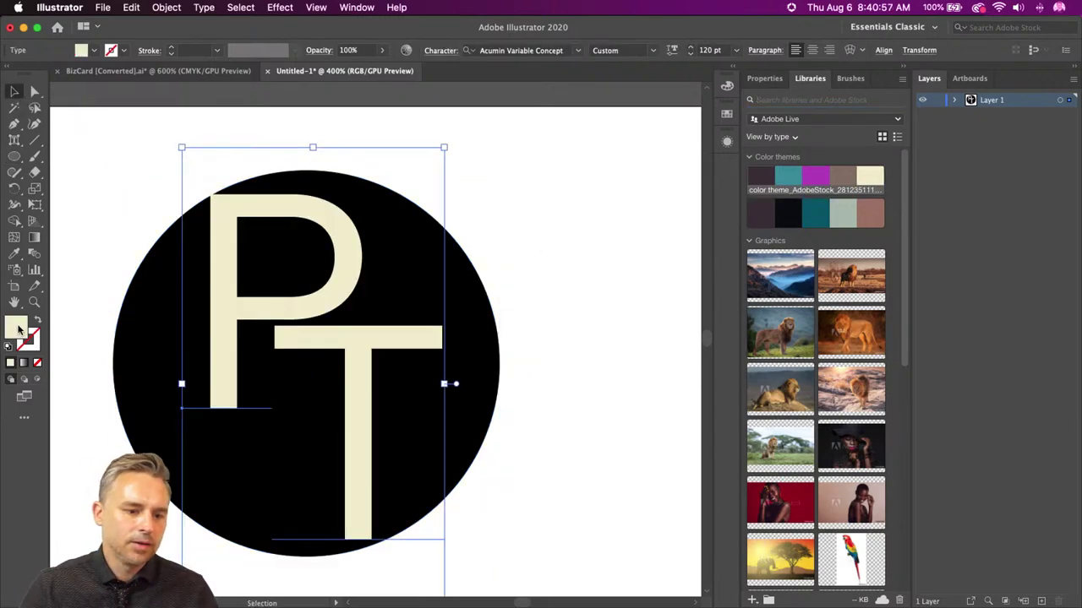
left_click(764, 78)
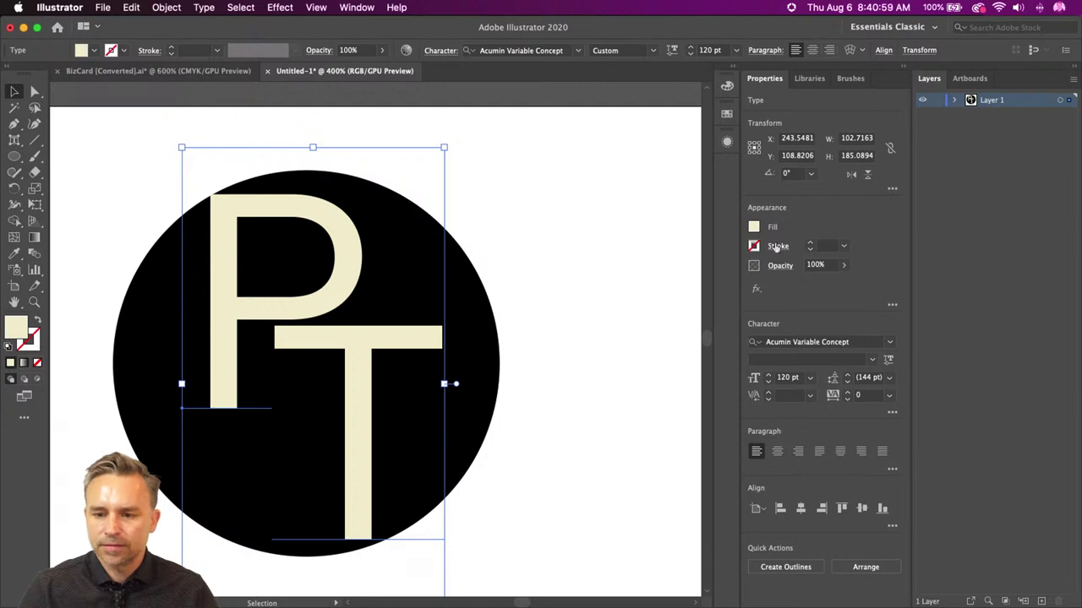
left_click(889, 342)
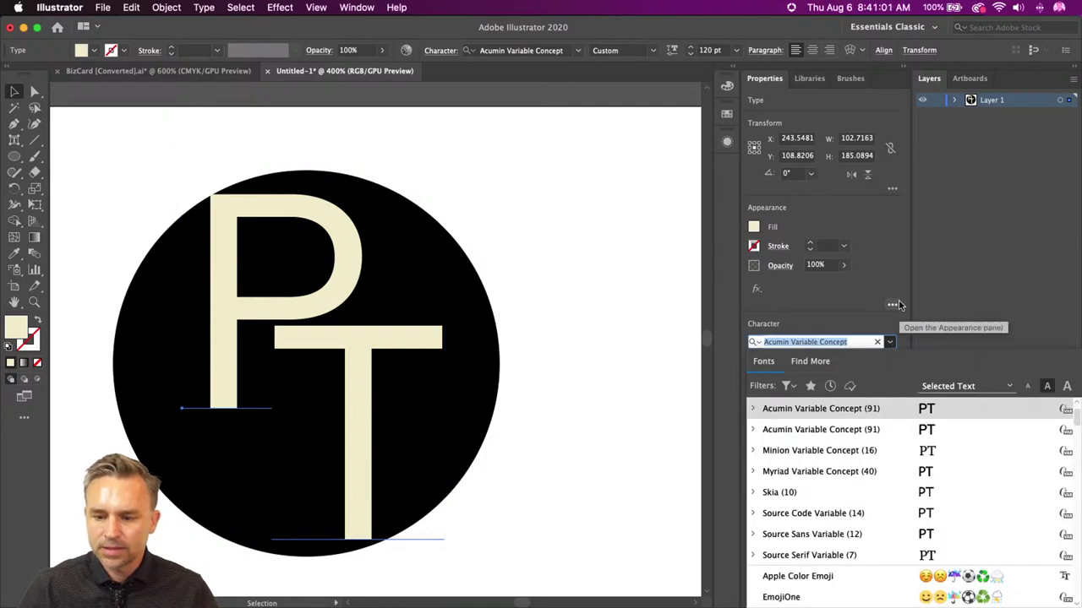
left_click(889, 341)
left_click(888, 359)
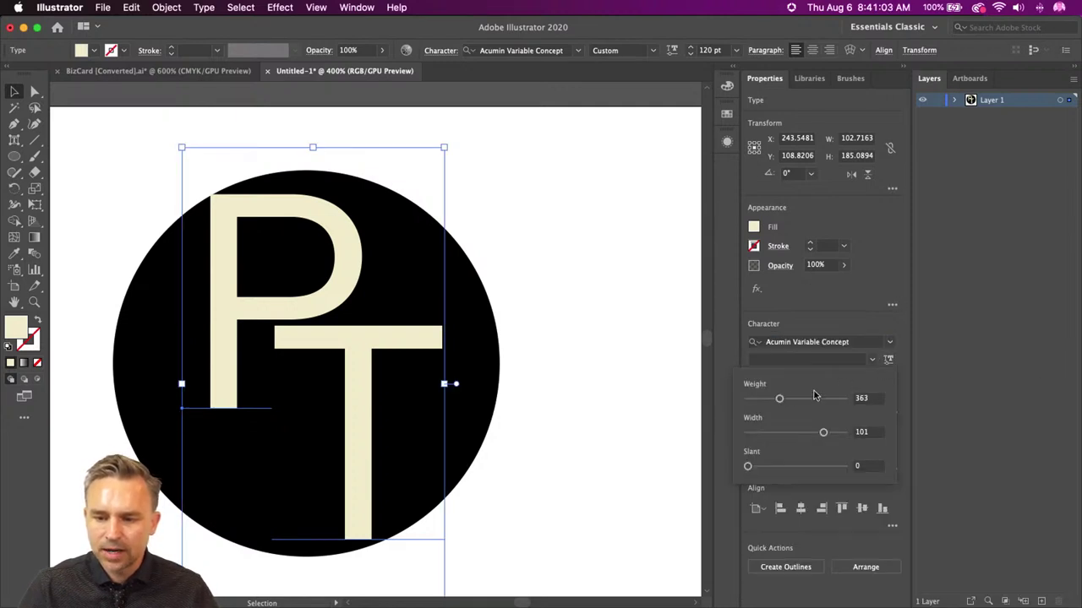
left_click_drag(778, 398, 821, 400)
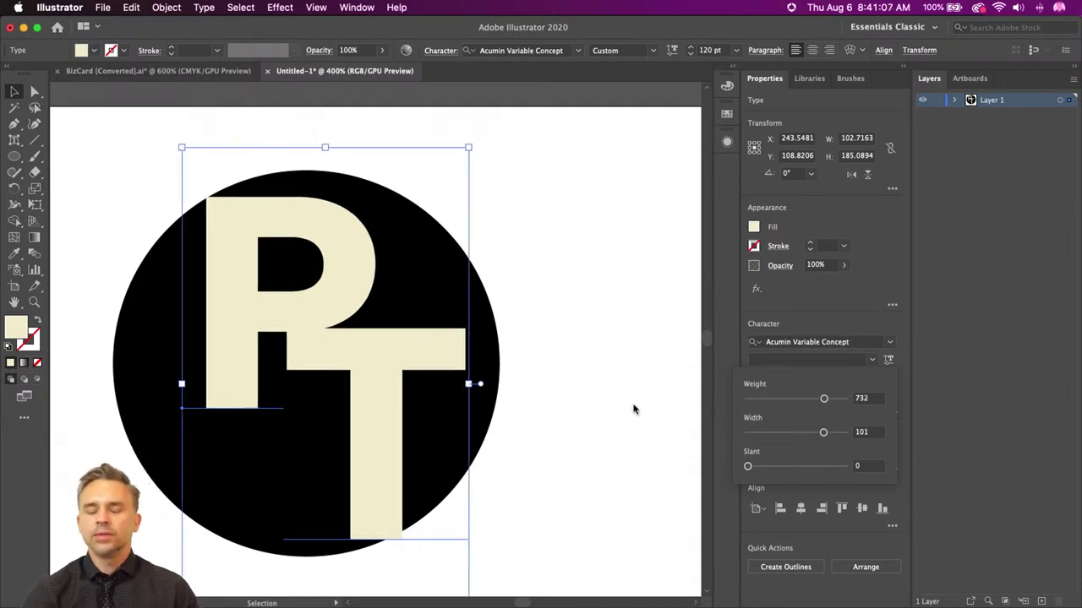
- Enlarge the bold PT lettering and position it over the black circle
left_click_drag(228, 328, 209, 332)
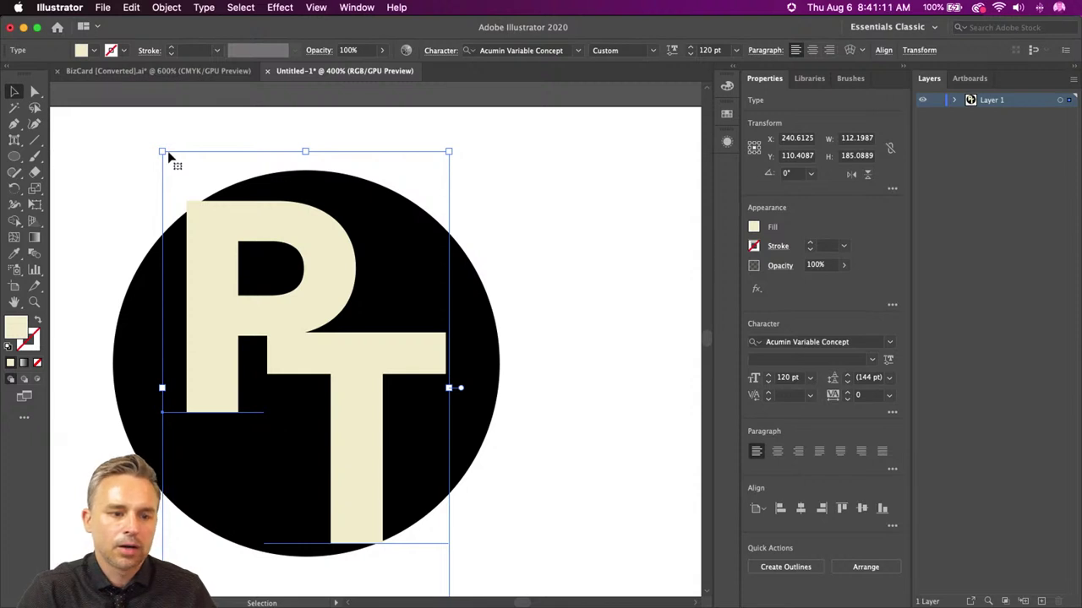
left_click_drag(162, 152, 119, 124)
left_click_drag(200, 271, 222, 289)
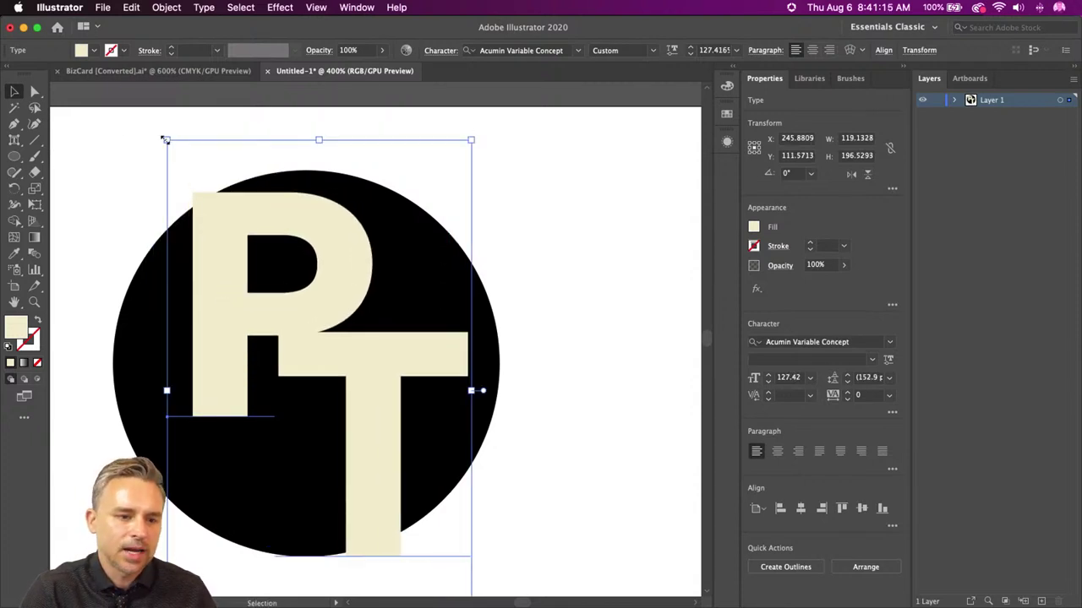
left_click_drag(167, 139, 136, 116)
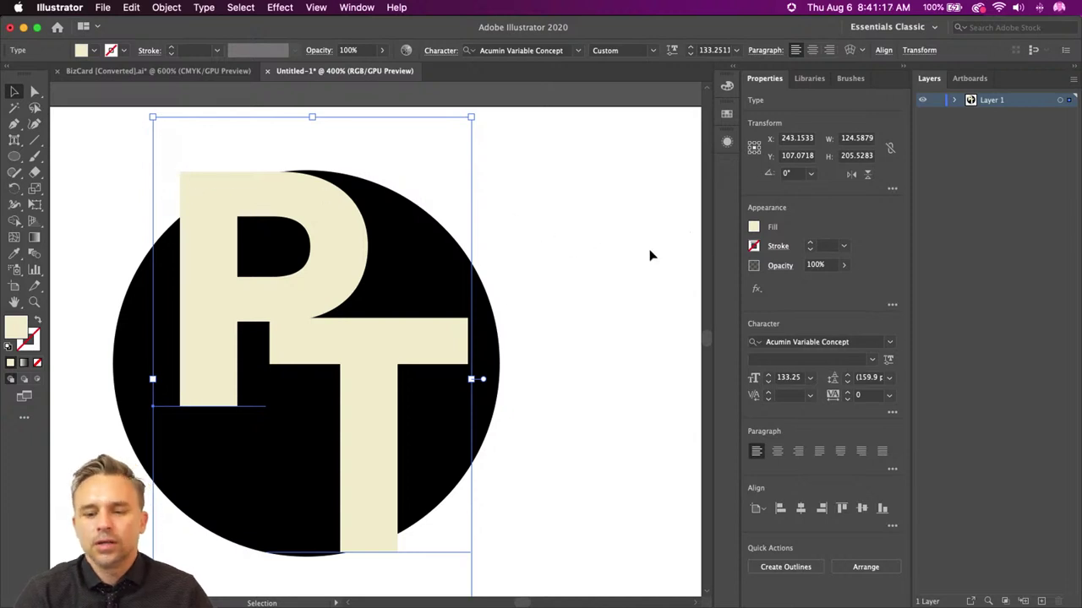
- Change the lettering fill to white and deselect everything
left_click(754, 226)
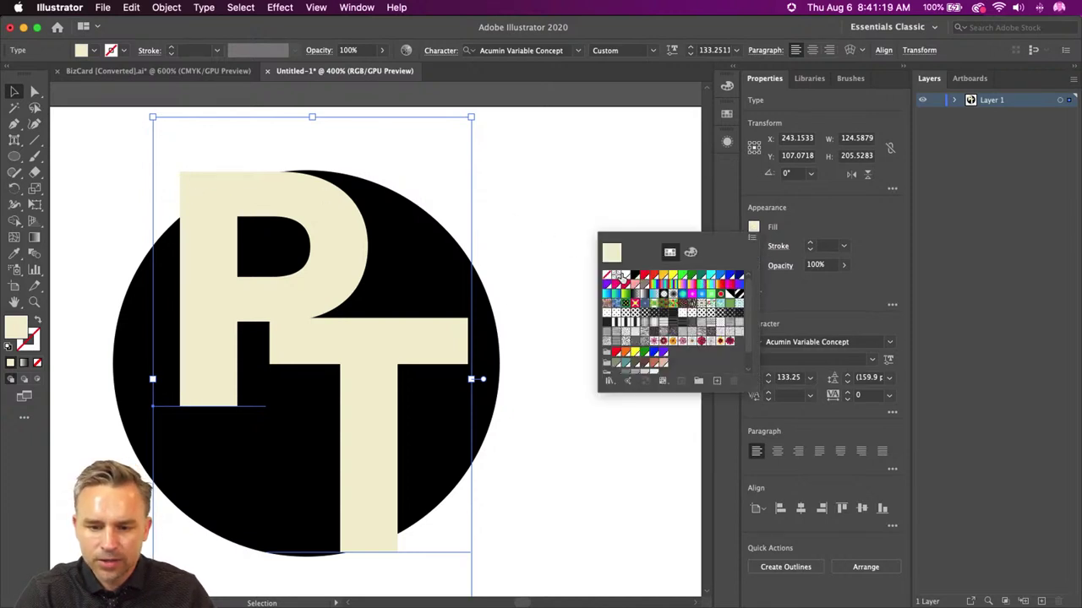
left_click(619, 276)
left_click(527, 222)
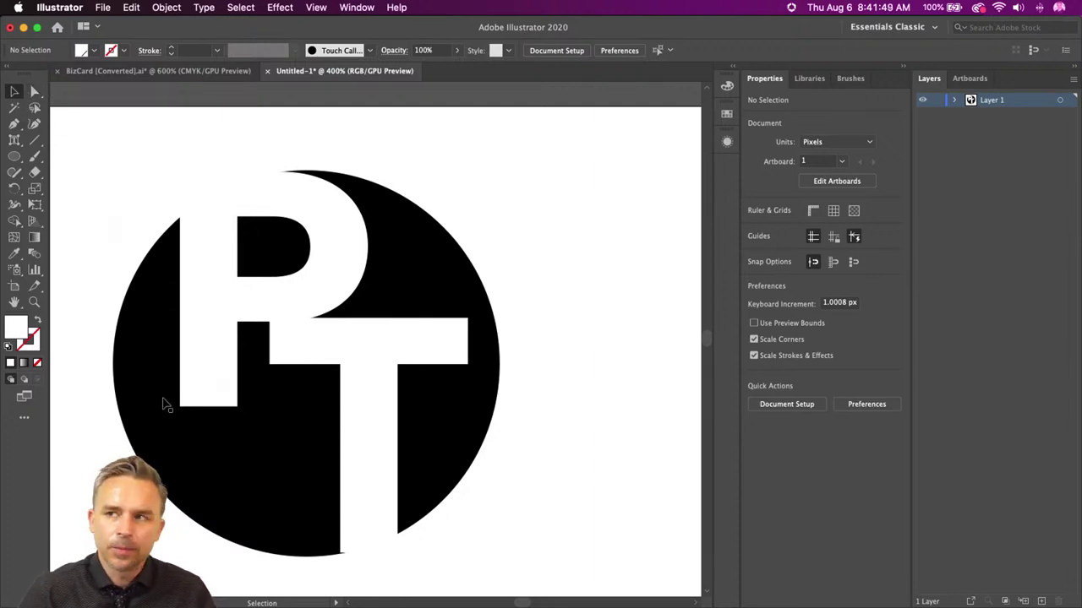
- In InDesign, show Resume.indd and fit its whole page in the window
mouse_move(368, 603)
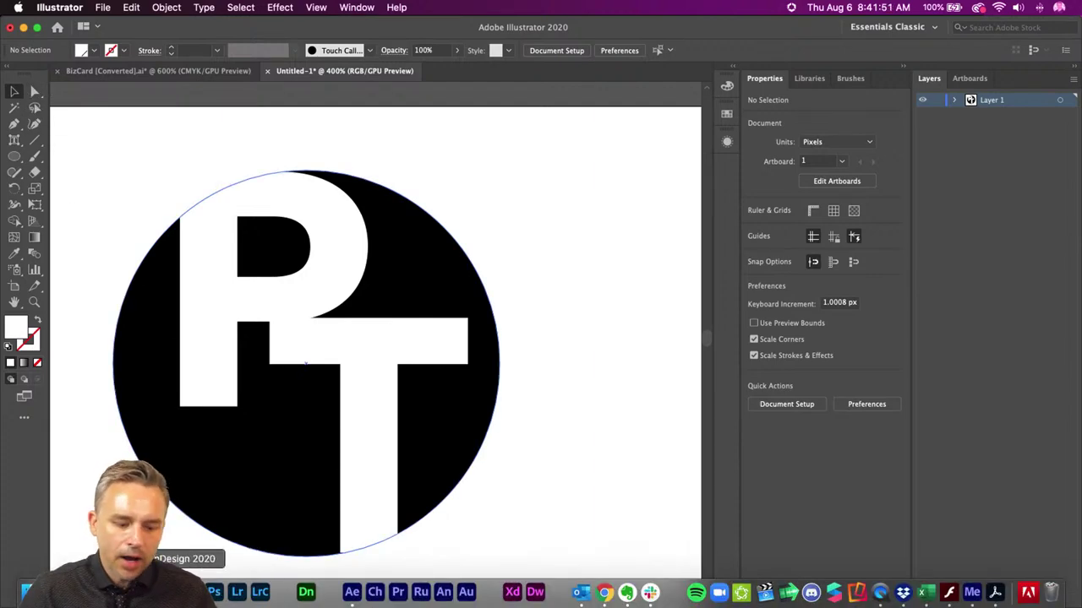
left_click(183, 591)
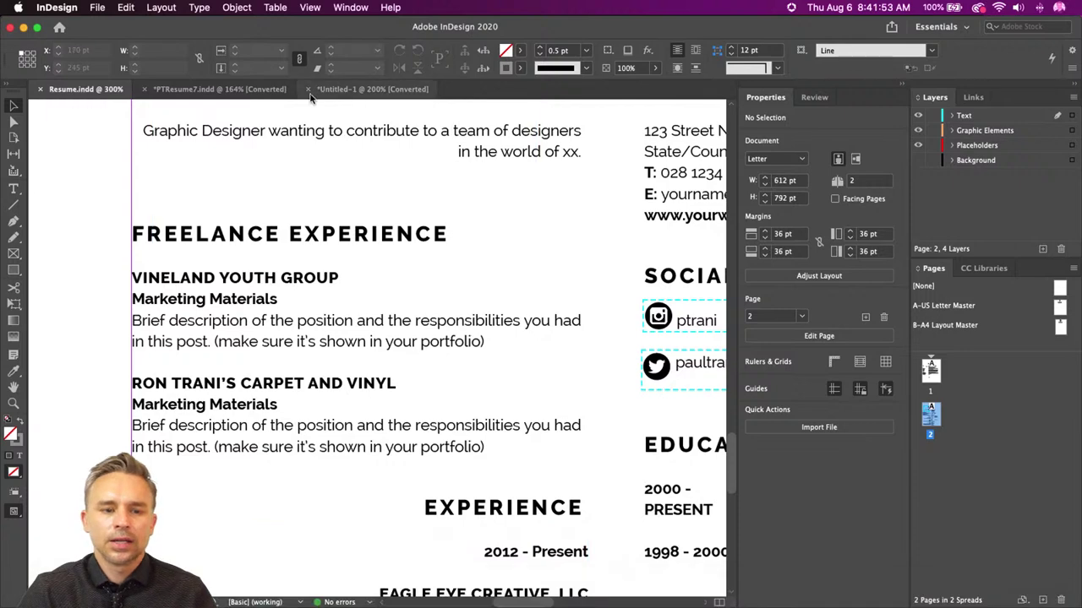
left_click(218, 89)
left_click(89, 90)
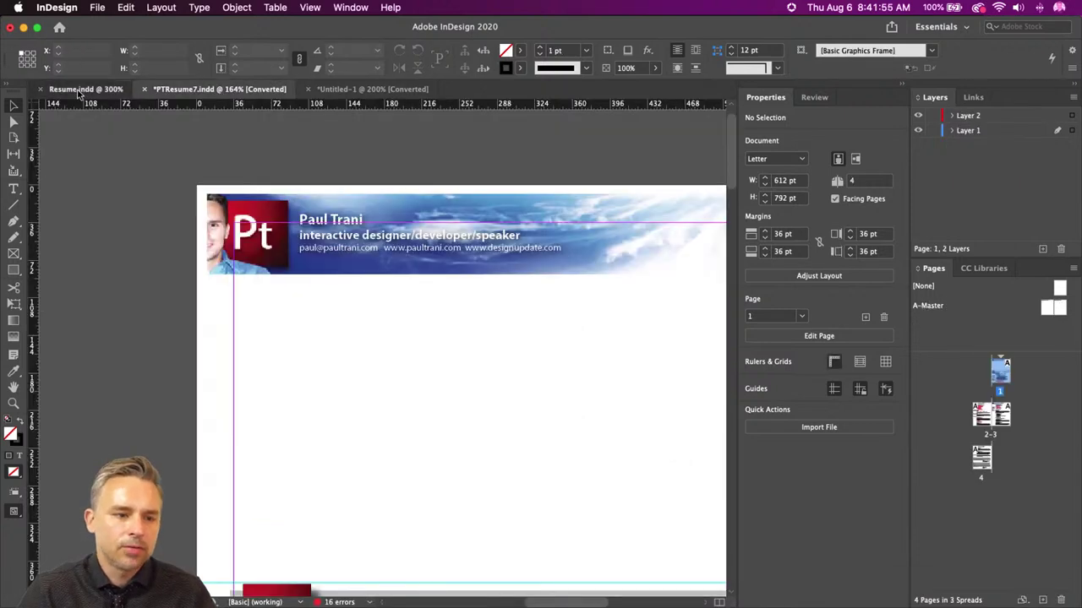
key("super+0")
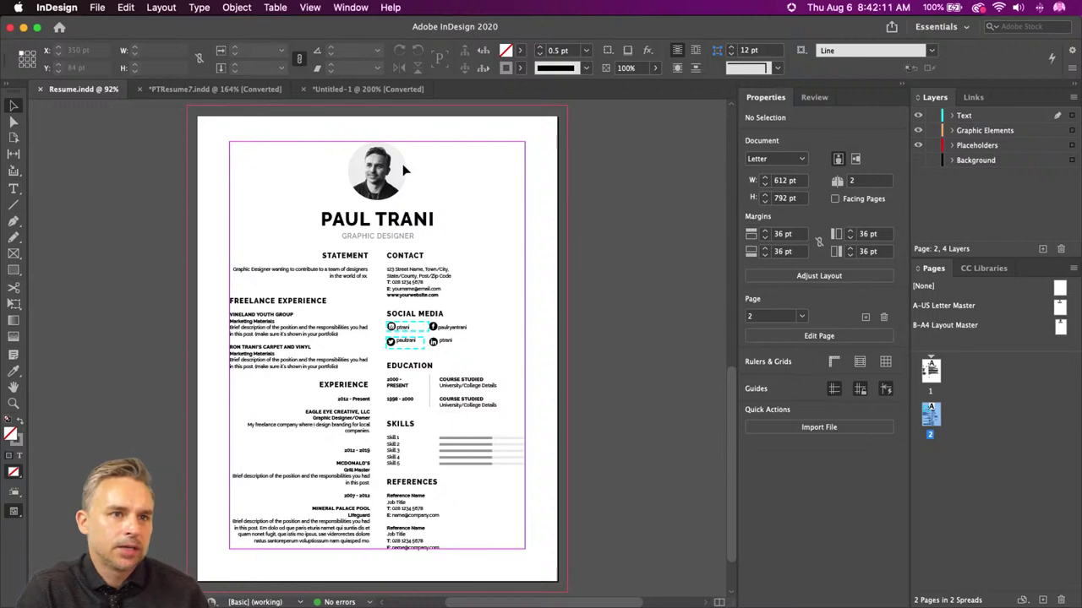
left_click(24, 30)
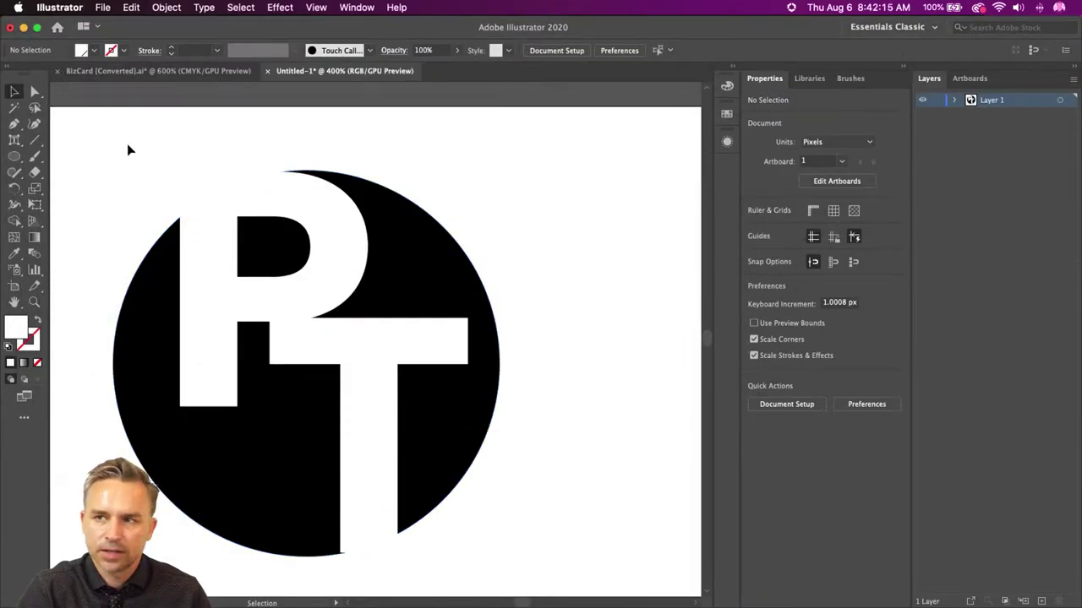
- Select all the PT logo artwork in Illustrator
scroll(610, 430, "down", 5)
key("super+a")
scroll(338, 296, "up", 4)
scroll(338, 296, "left", 2)
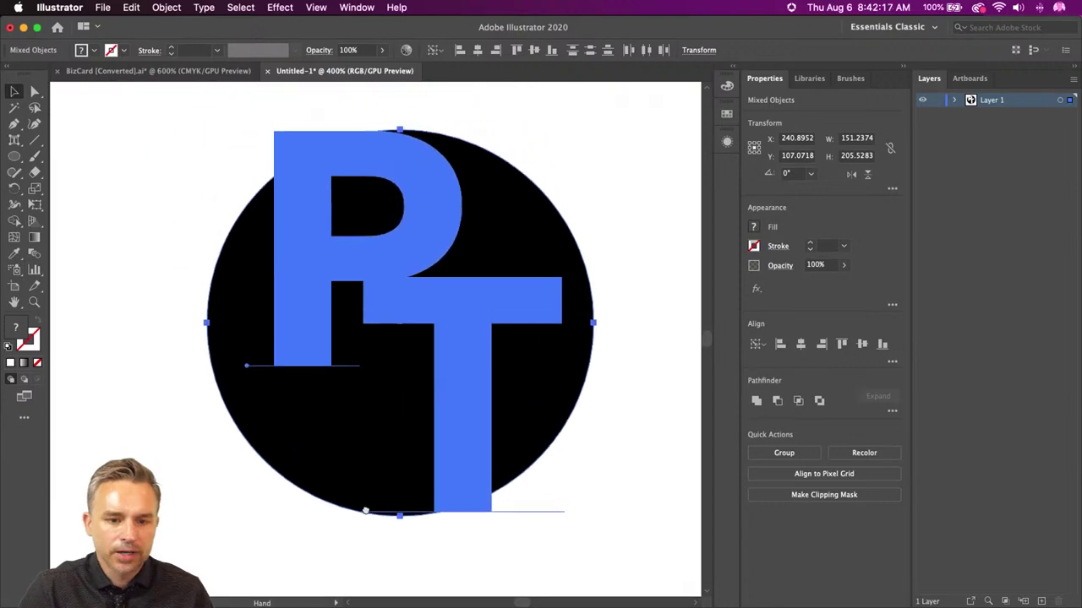
left_click(23, 28)
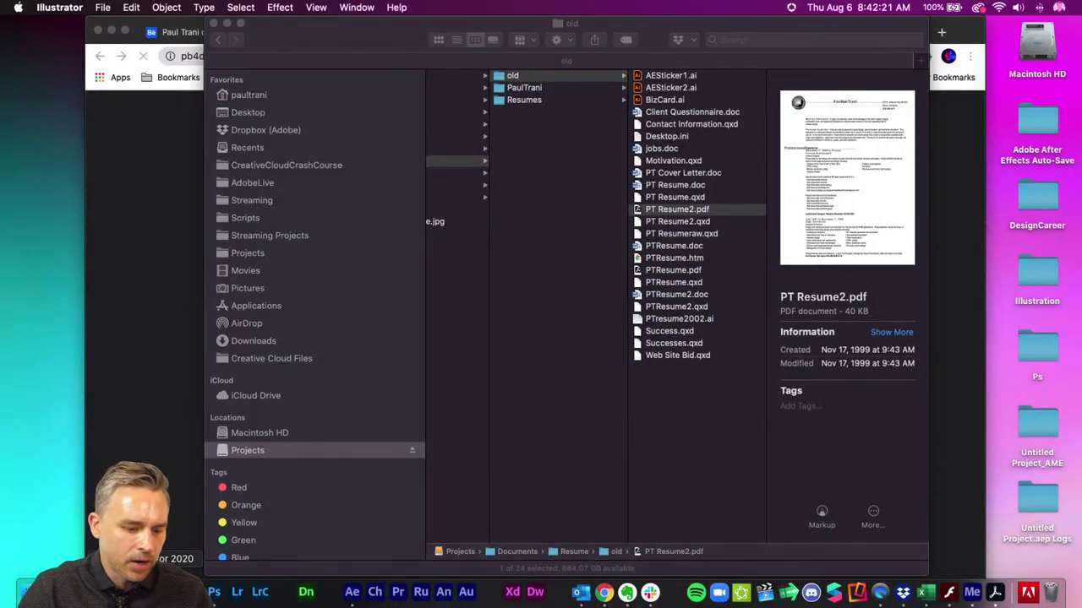
- Paste the PT logo onto the A-US Letter Master in InDesign
left_click(187, 592)
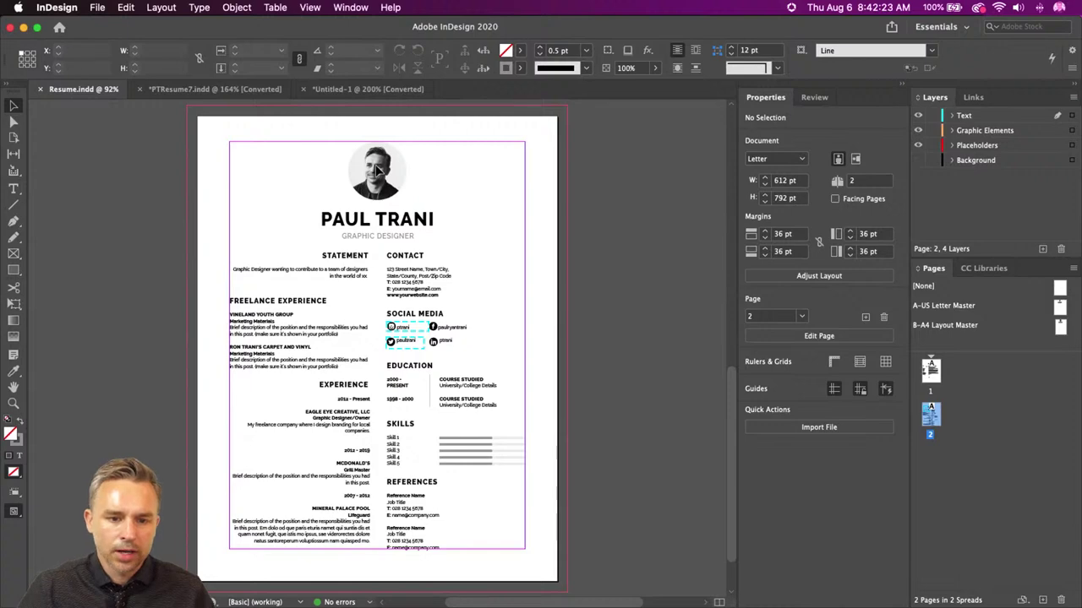
key("super+equal")
key("super+equal")
scroll(380, 172, "up", 3)
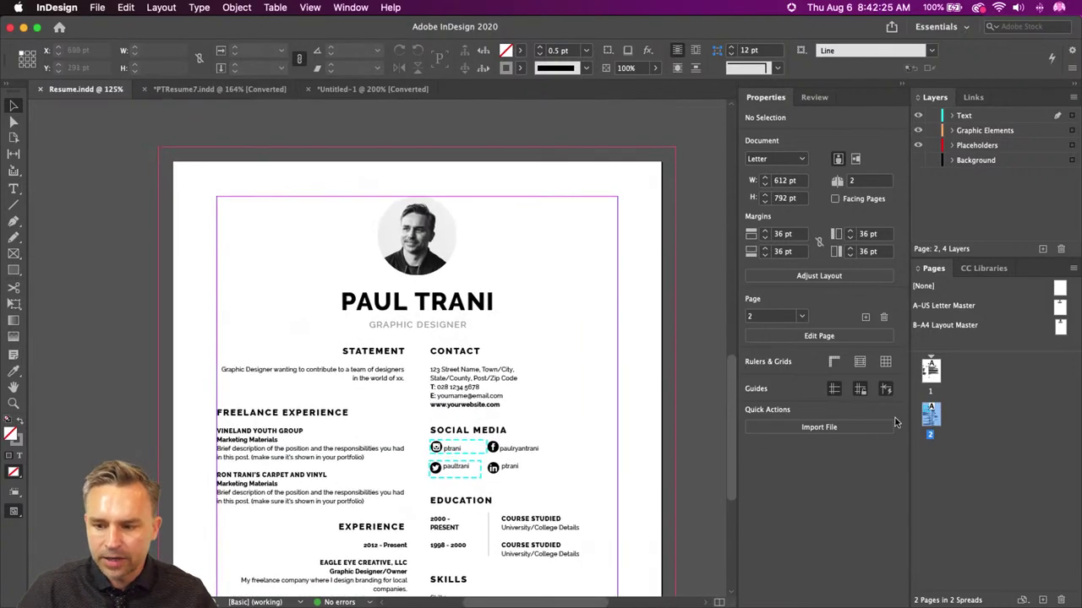
double_click(1059, 308)
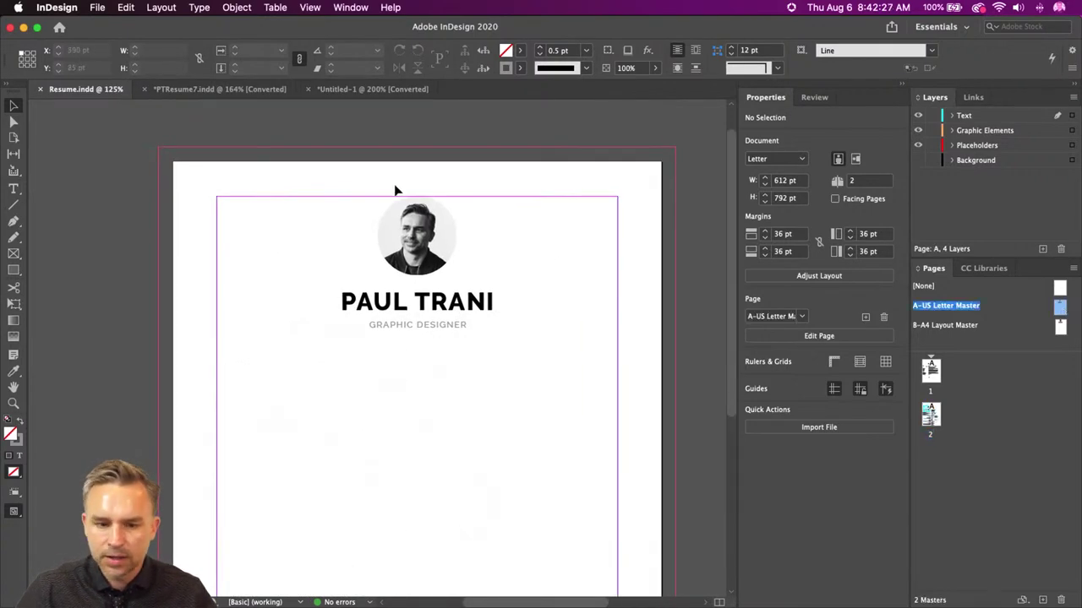
left_click(391, 229)
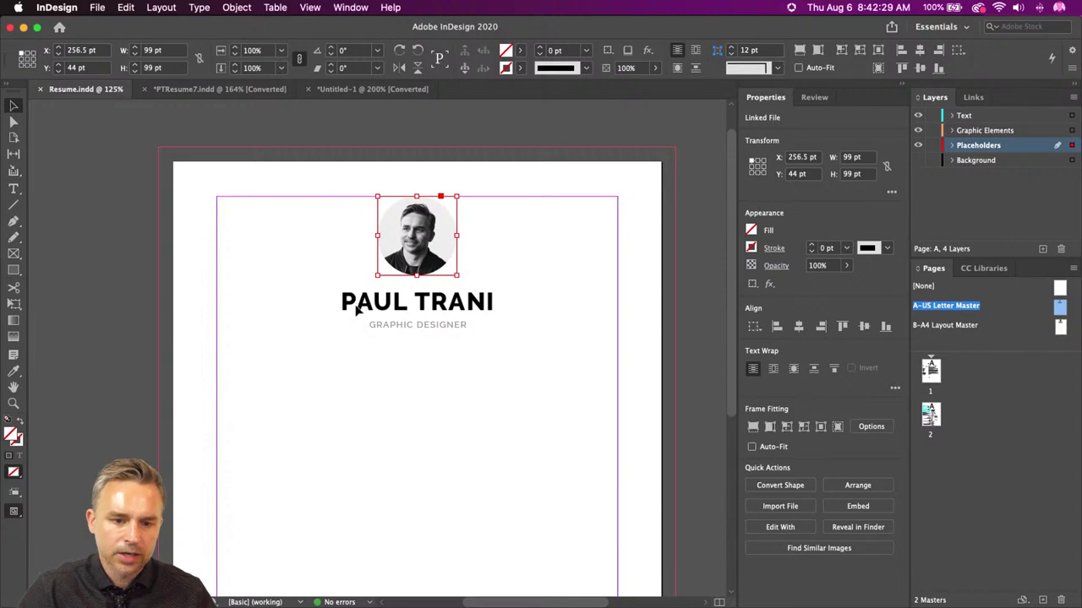
key("super+v")
left_click_drag(359, 312, 264, 226)
- Delete the photo frame from the master page
left_click(377, 232)
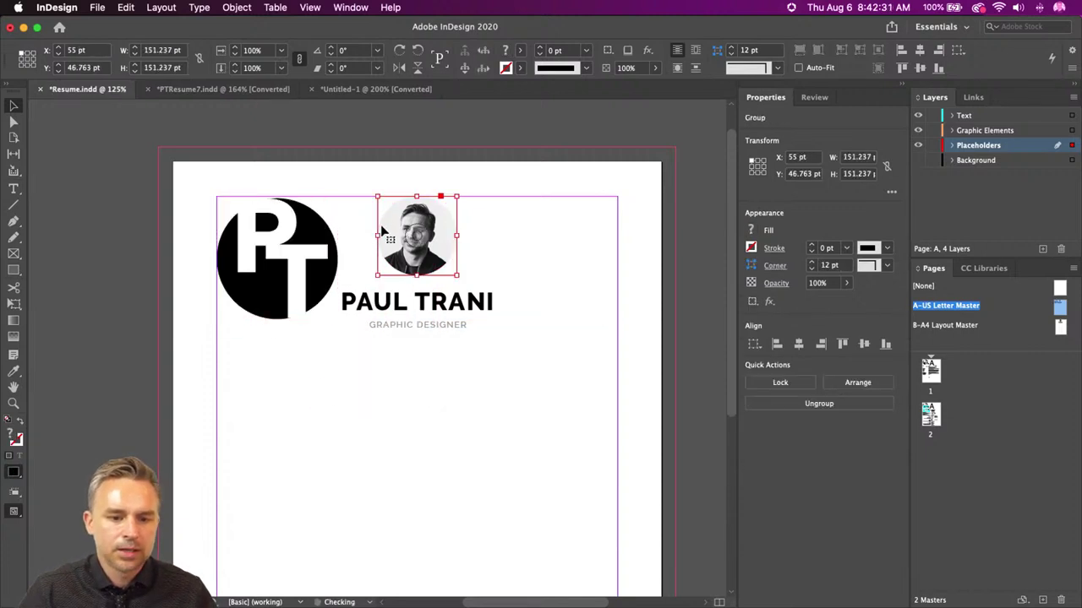
left_click_drag(338, 258, 251, 278)
left_click(513, 314)
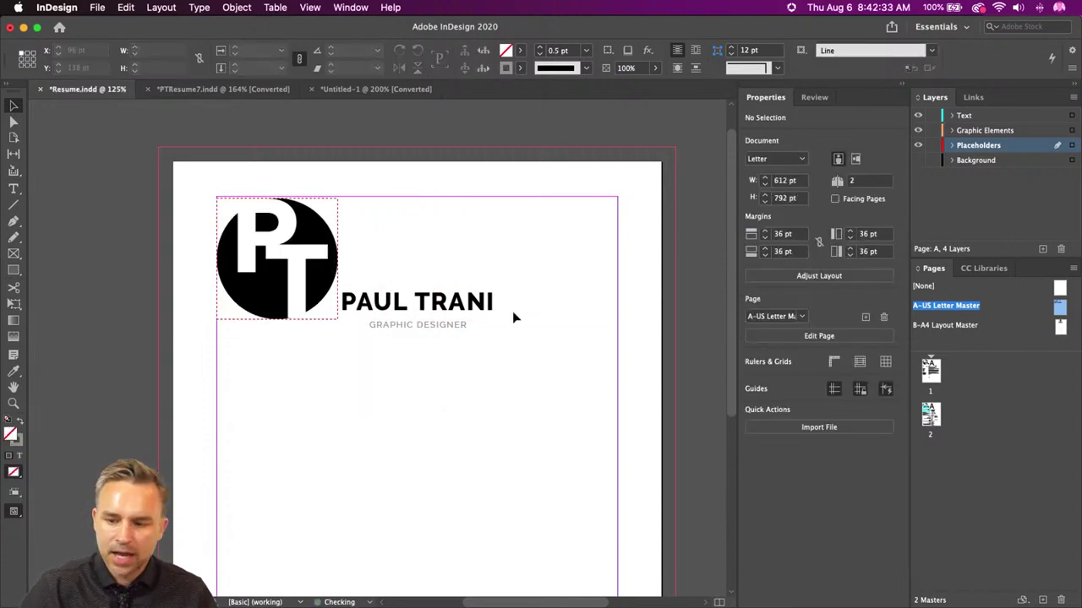
key("super+z")
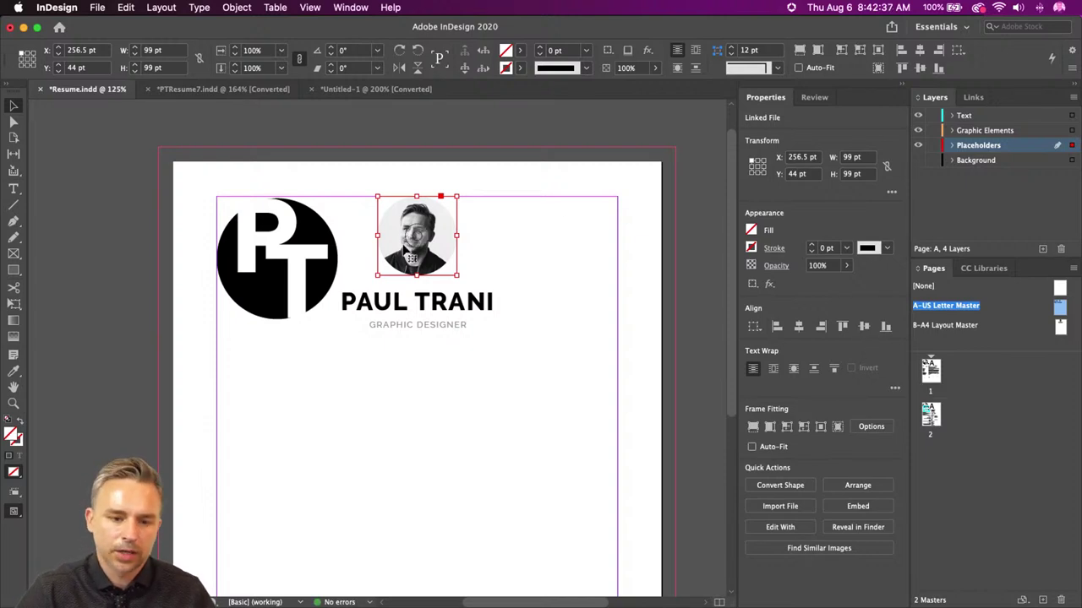
key("Delete")
- Shrink the PT logo to about 80 pt and centre it above the name
left_click(219, 312)
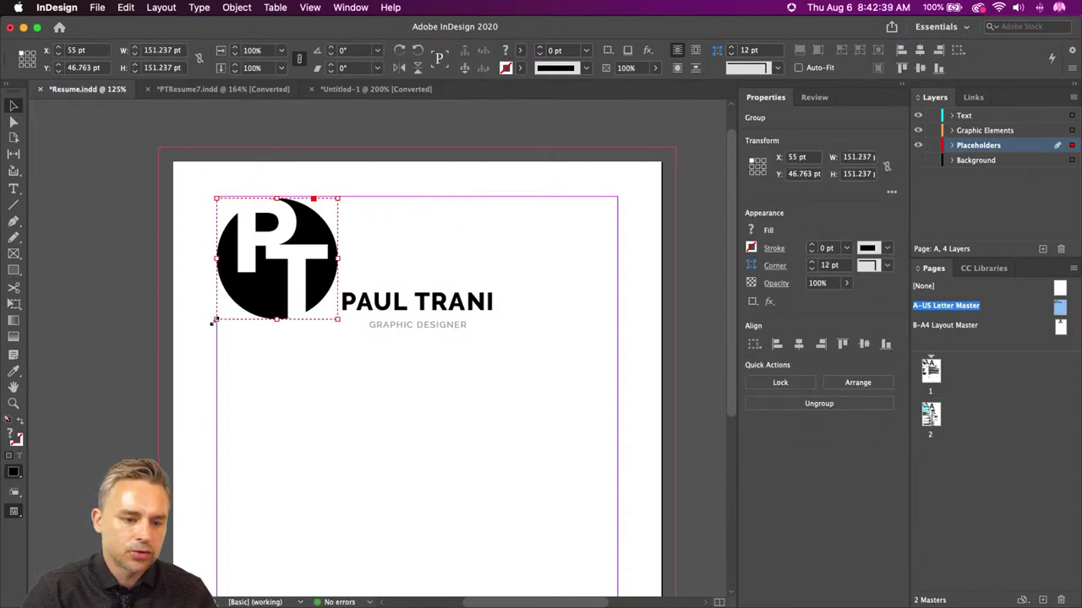
left_click_drag(219, 314, 260, 275)
left_click_drag(287, 239, 401, 238)
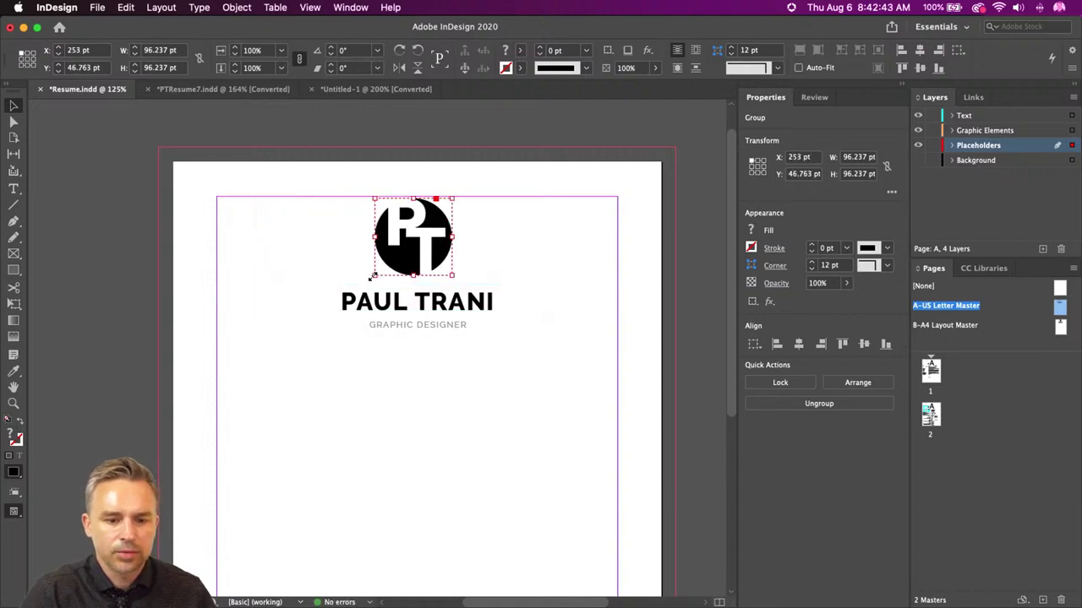
left_click_drag(369, 280, 412, 263)
left_click(336, 229)
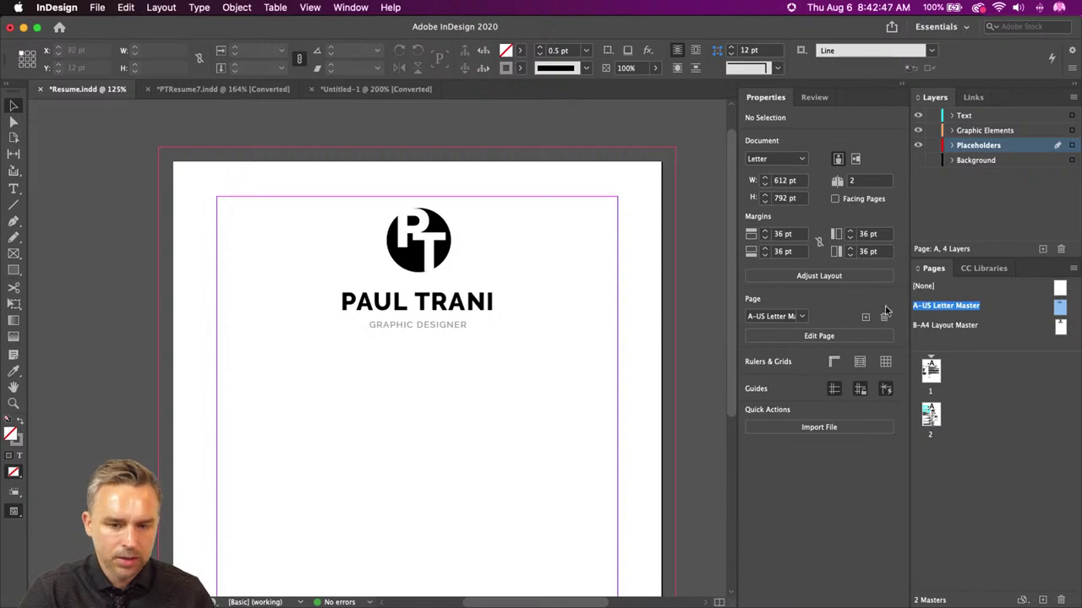
- Go to resume page 2 and make the Background layer visible
double_click(930, 414)
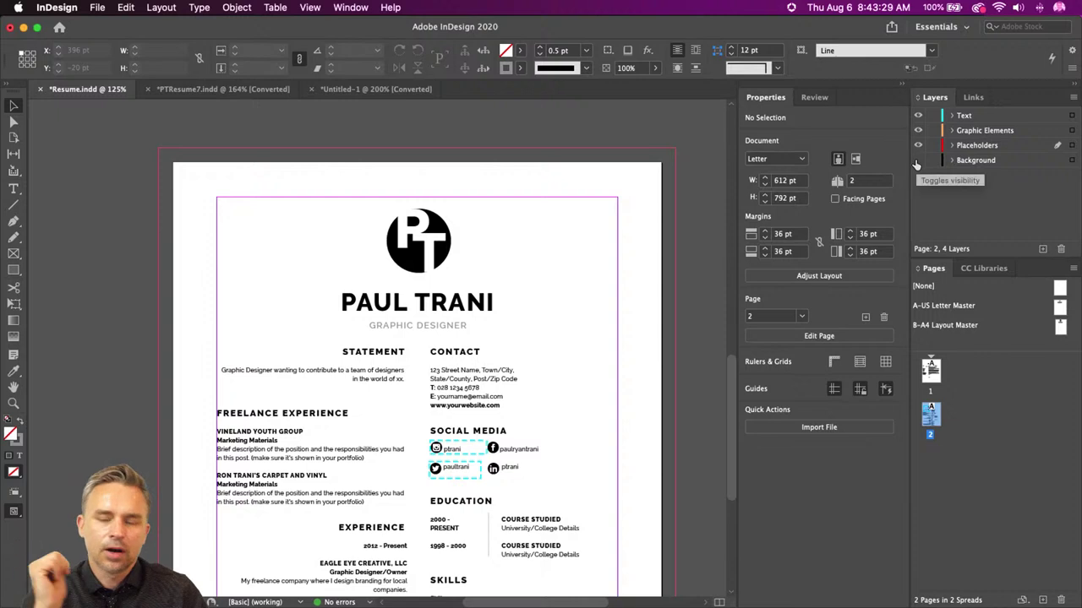
scroll(301, 394, "down", 2)
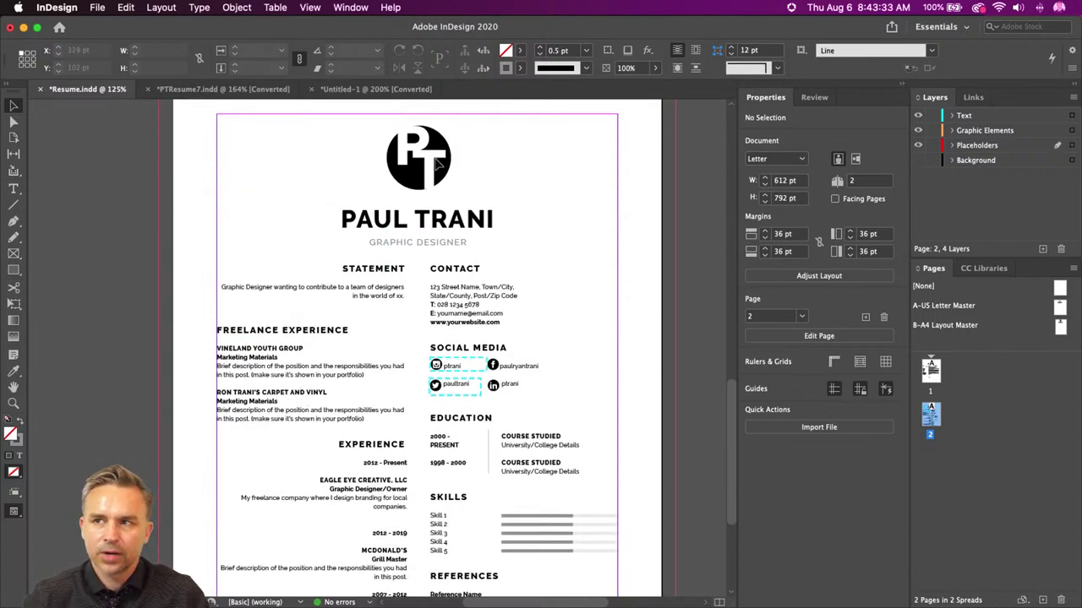
left_click(918, 160)
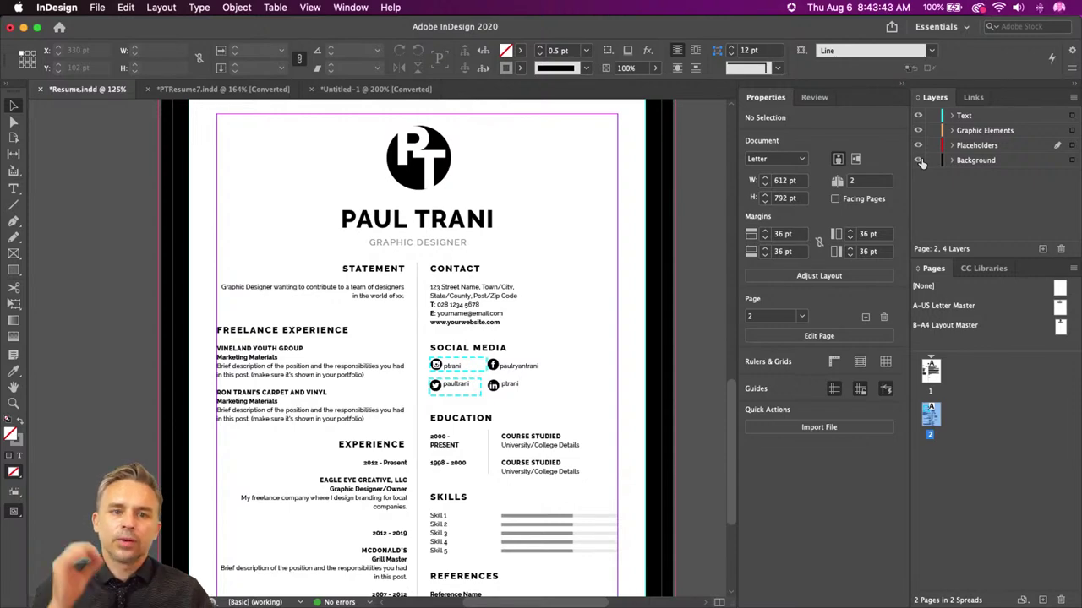
left_click(24, 28)
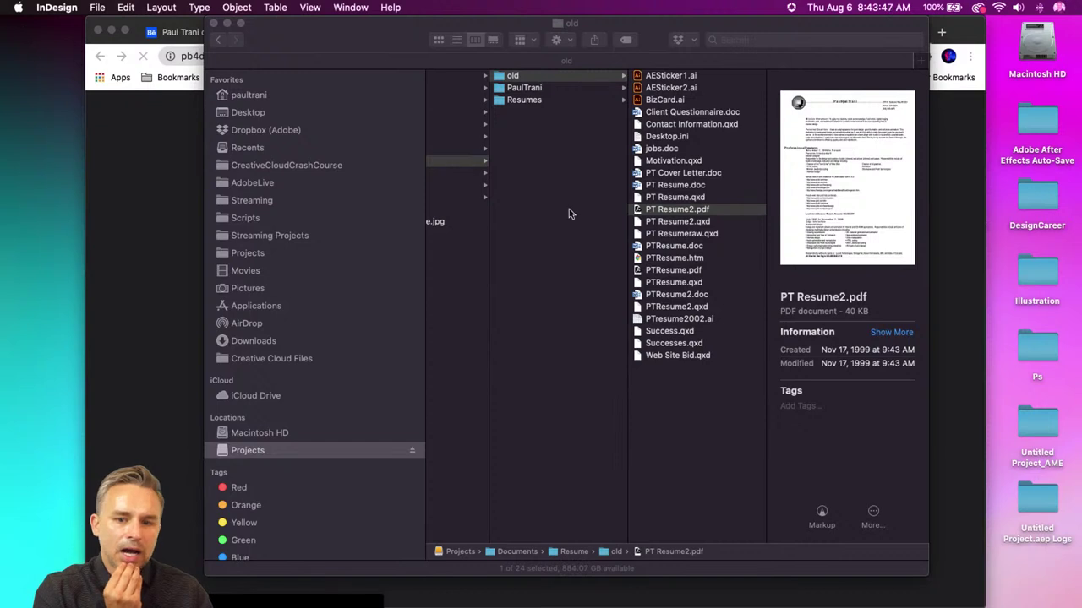
left_click(647, 382)
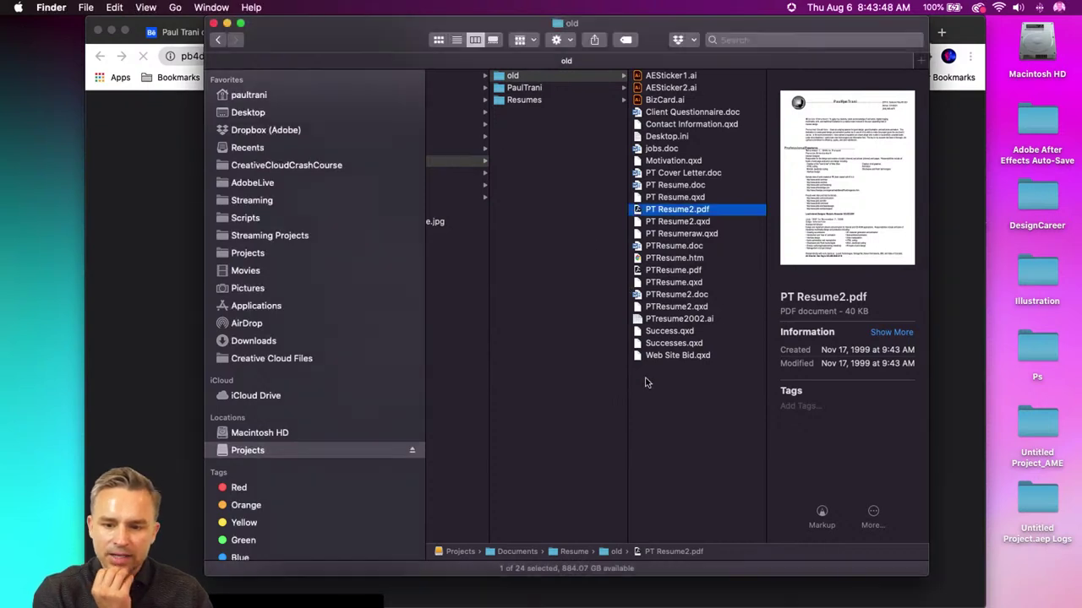
left_click(647, 270)
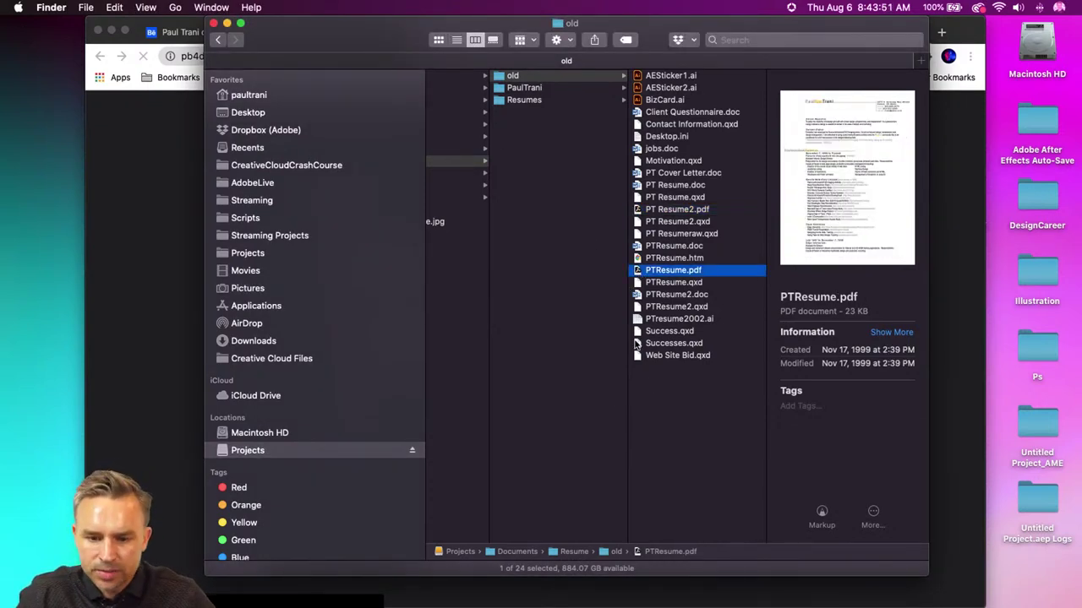
scroll(568, 220, "left", 3)
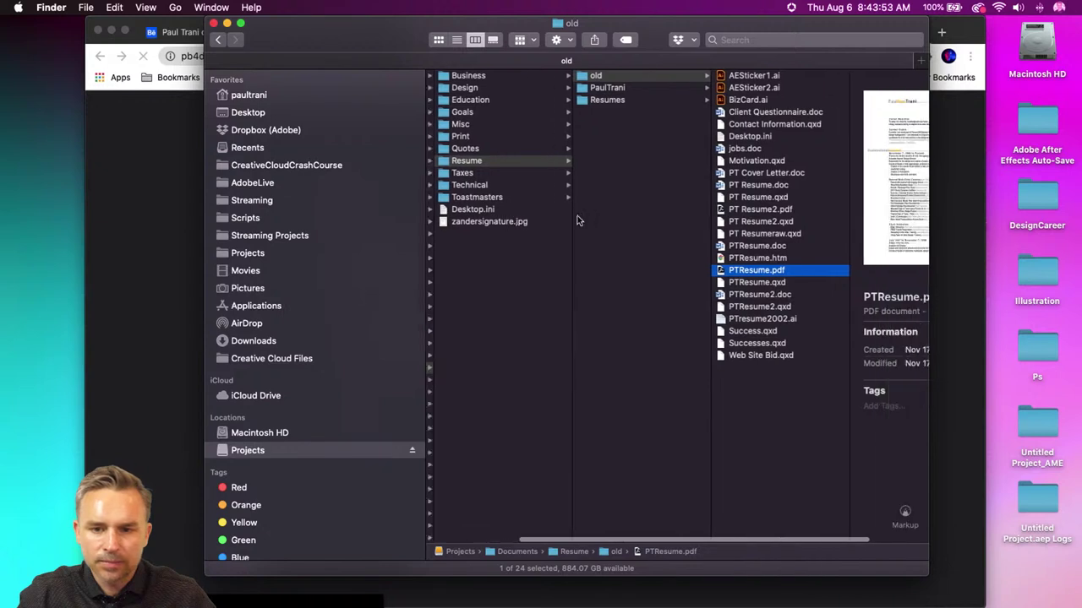
left_click(602, 88)
left_click(607, 77)
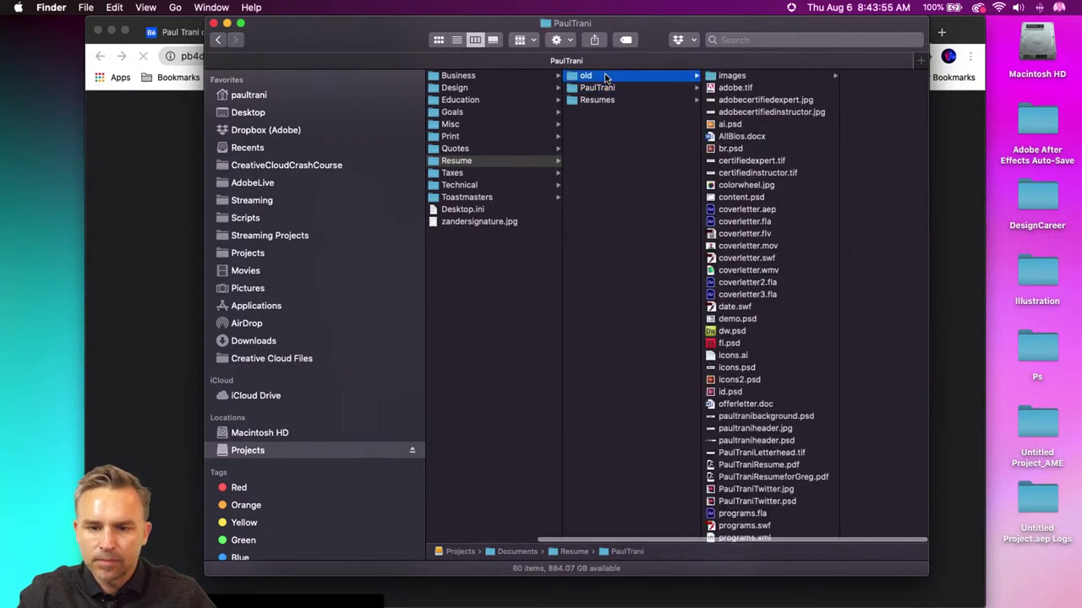
left_click(601, 88)
scroll(732, 321, "down", 5)
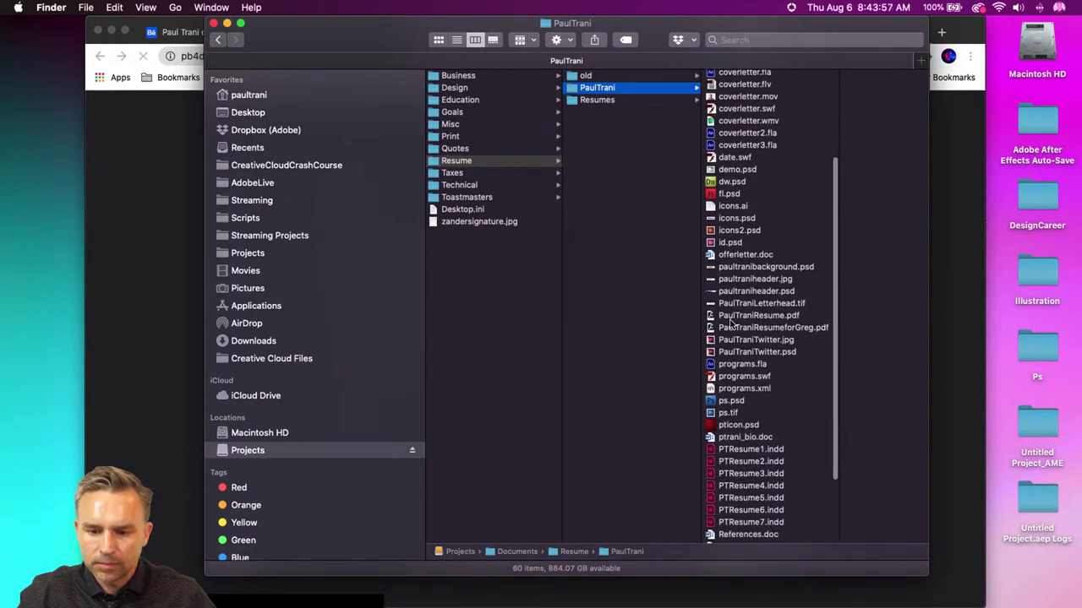
scroll(709, 385, "down", 3)
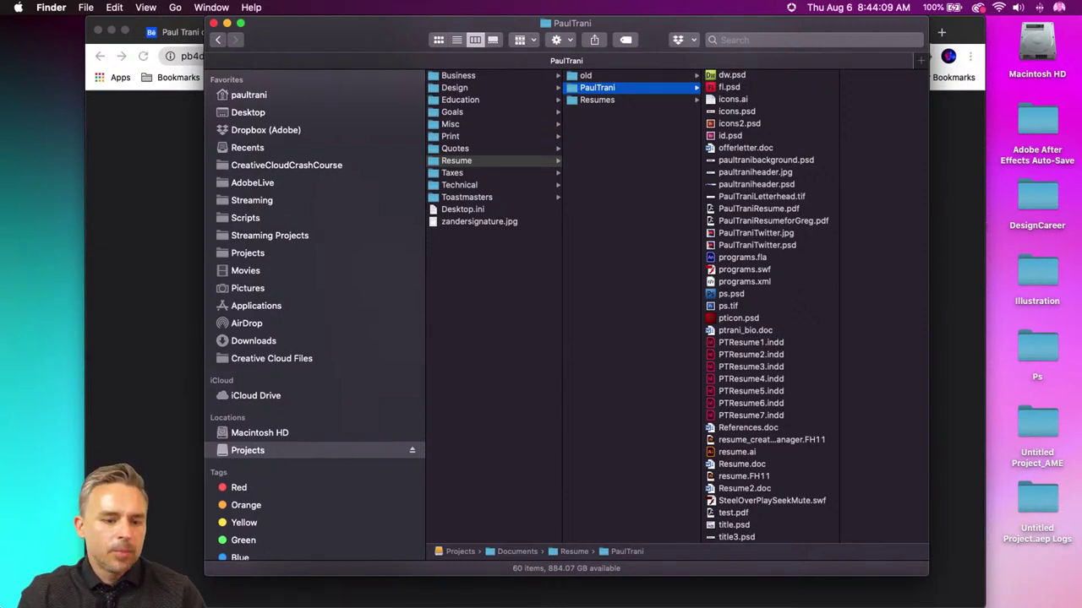
mouse_move(4, 599)
left_click(187, 591)
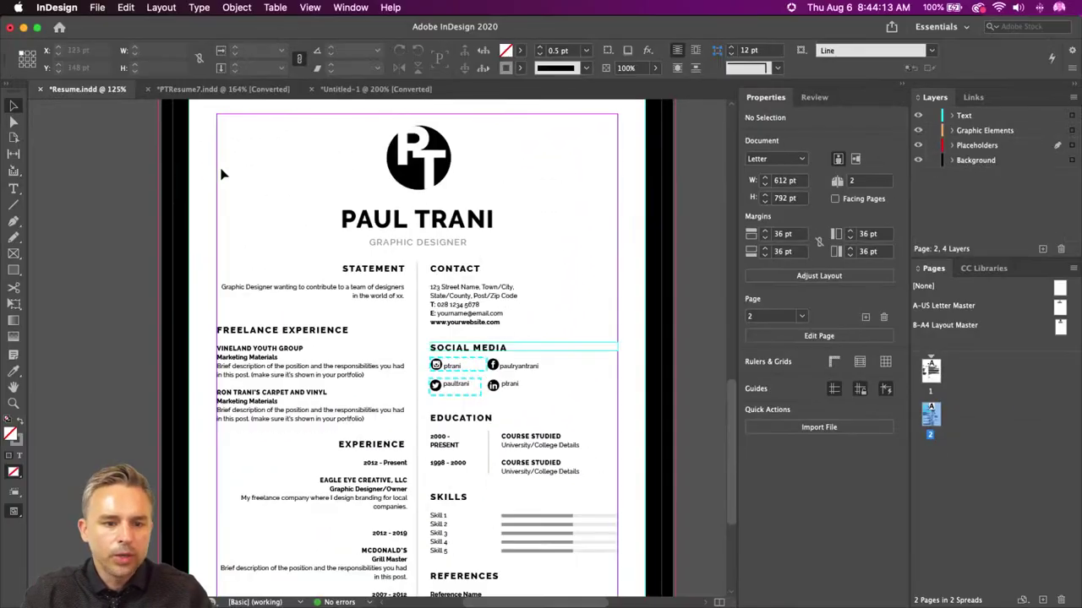
- Place Comp 1_1.mp4 in a 121 x 104 pt frame at the top of page 2
left_click(93, 7)
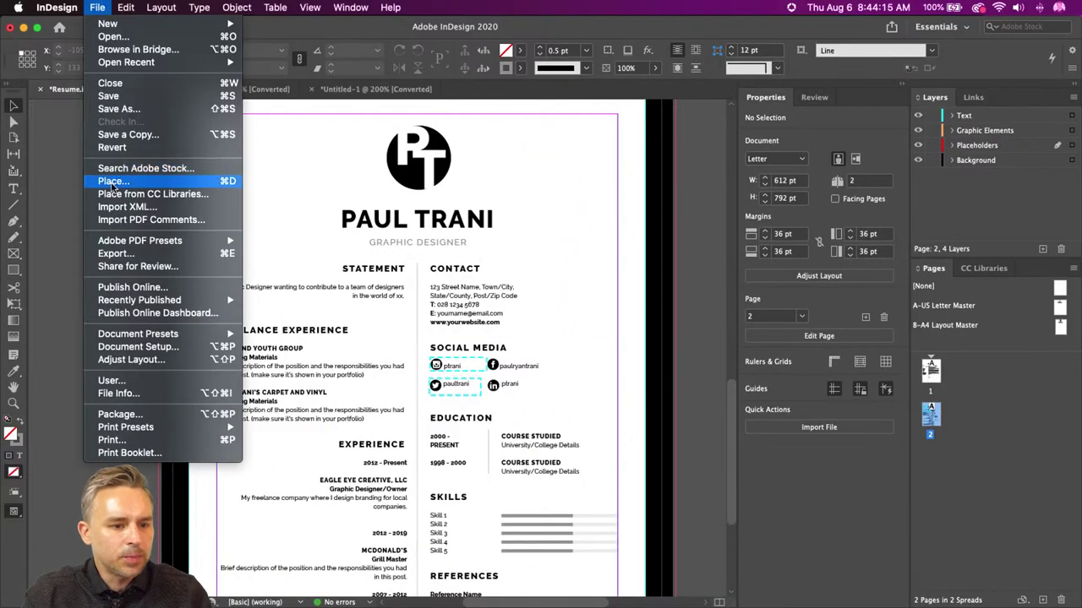
left_click(110, 179)
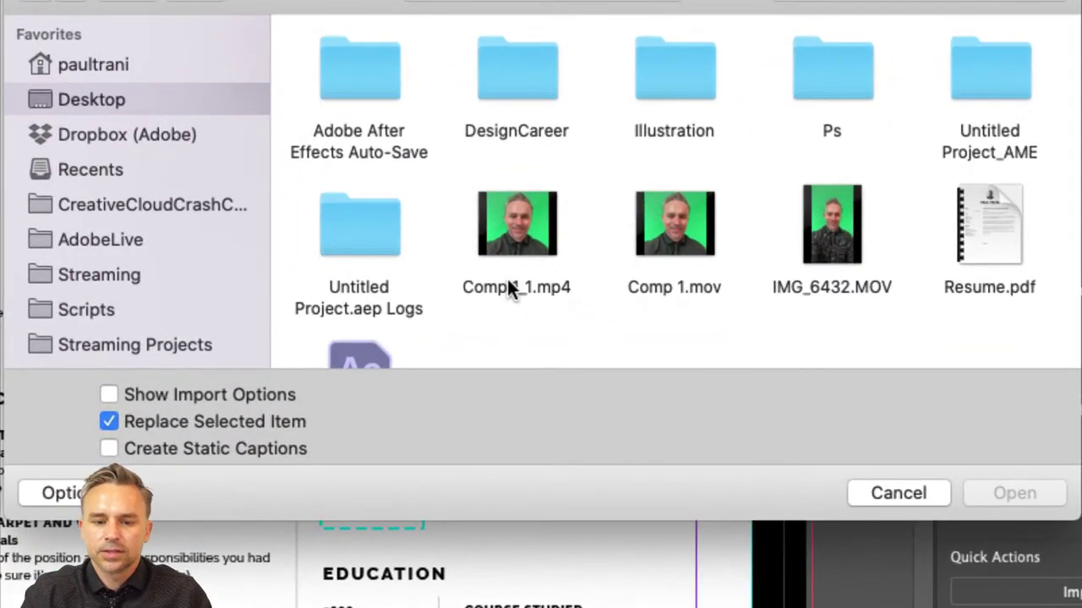
left_click(508, 287)
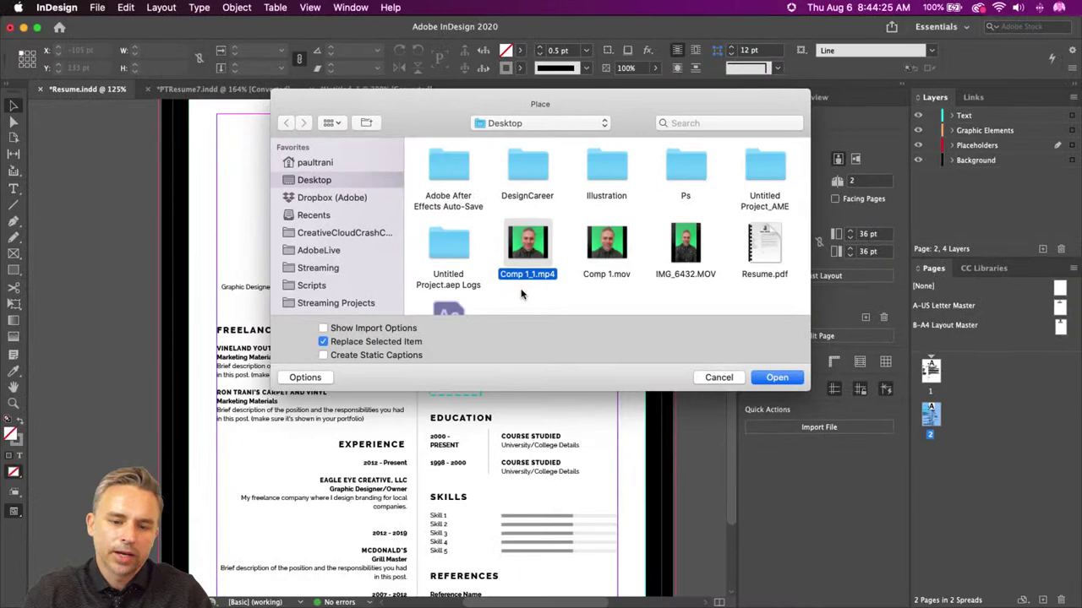
left_click(783, 380)
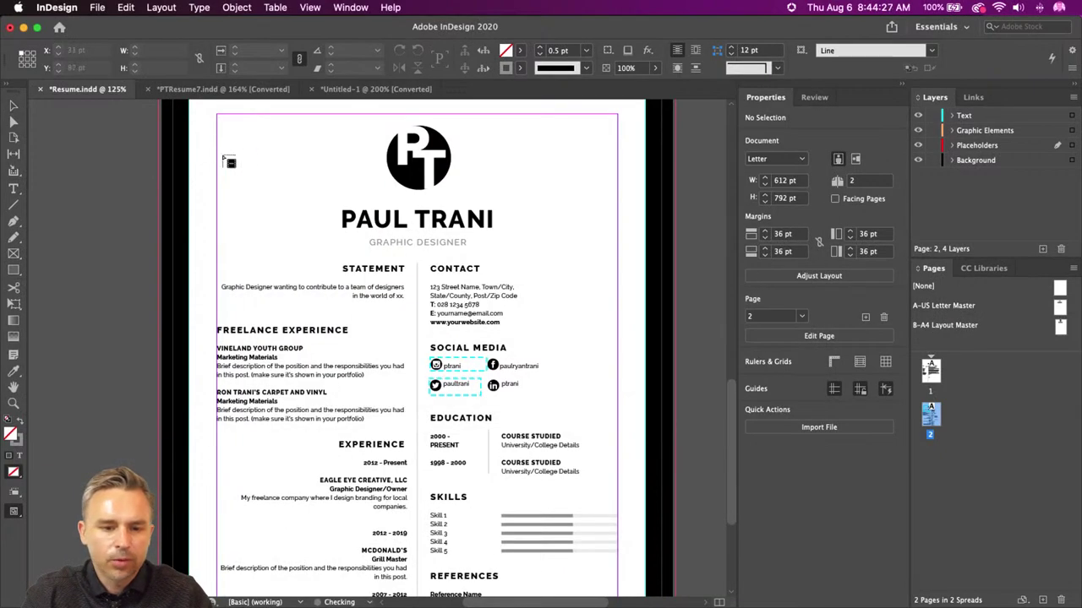
left_click_drag(366, 118, 463, 201)
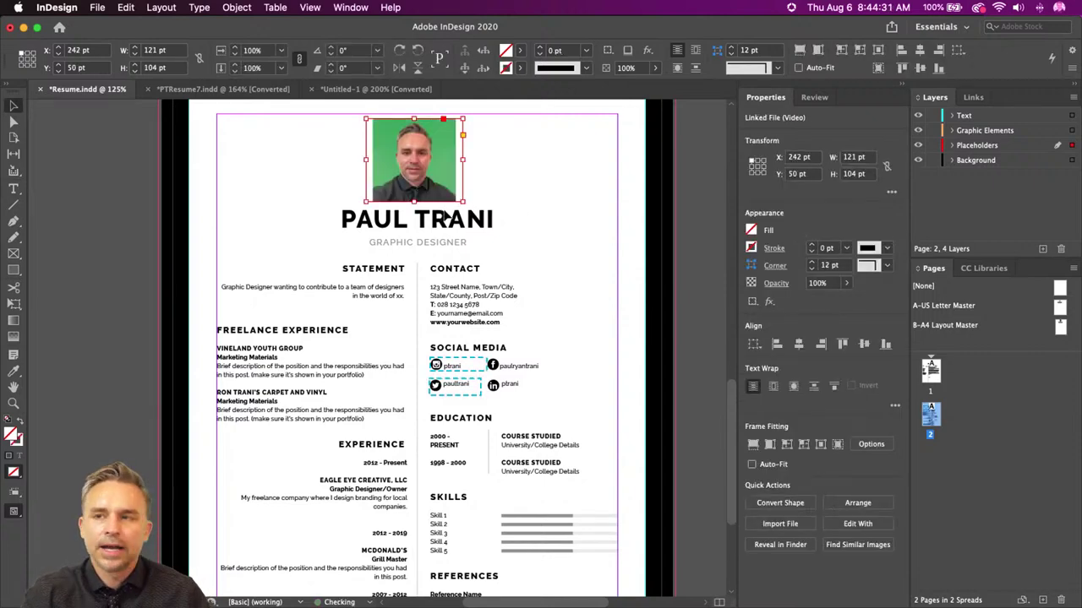
left_click_drag(442, 157, 451, 161)
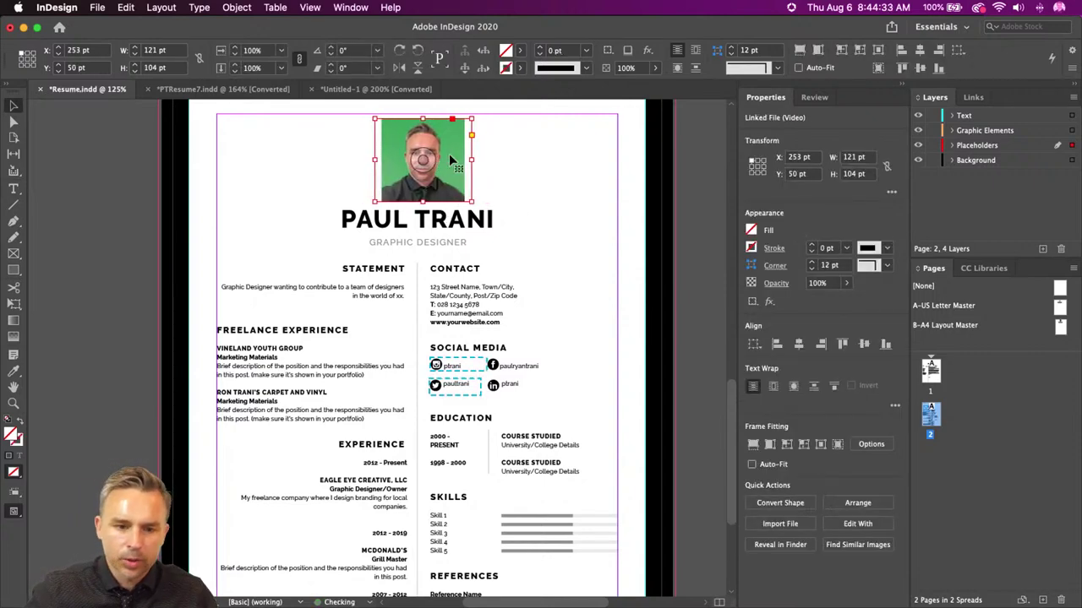
- Browse the menus toward the Interactive Media panel
left_click(309, 6)
mouse_move(334, 218)
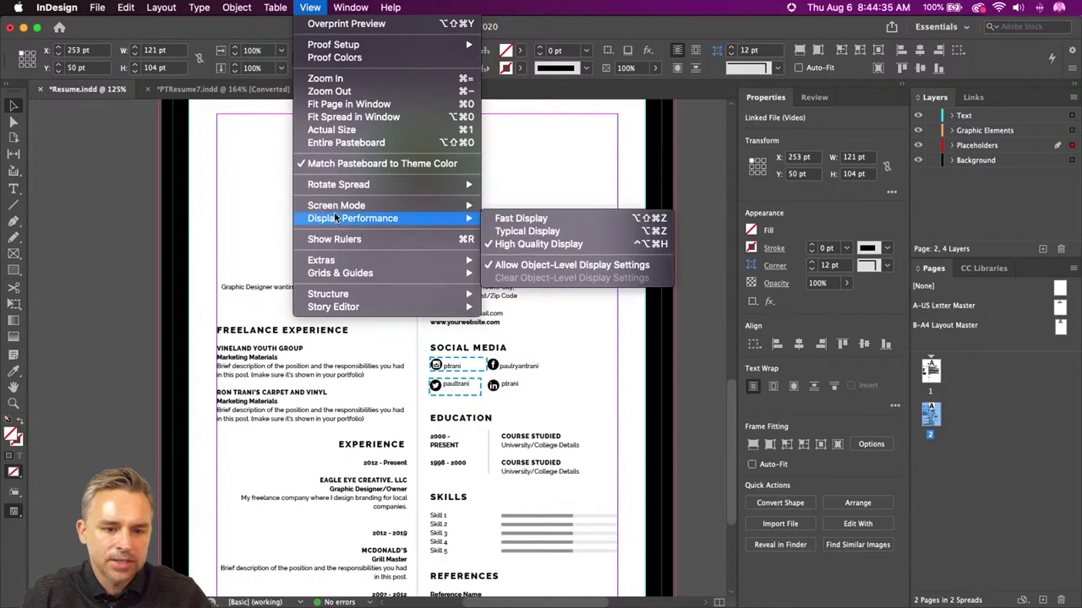
mouse_move(350, 7)
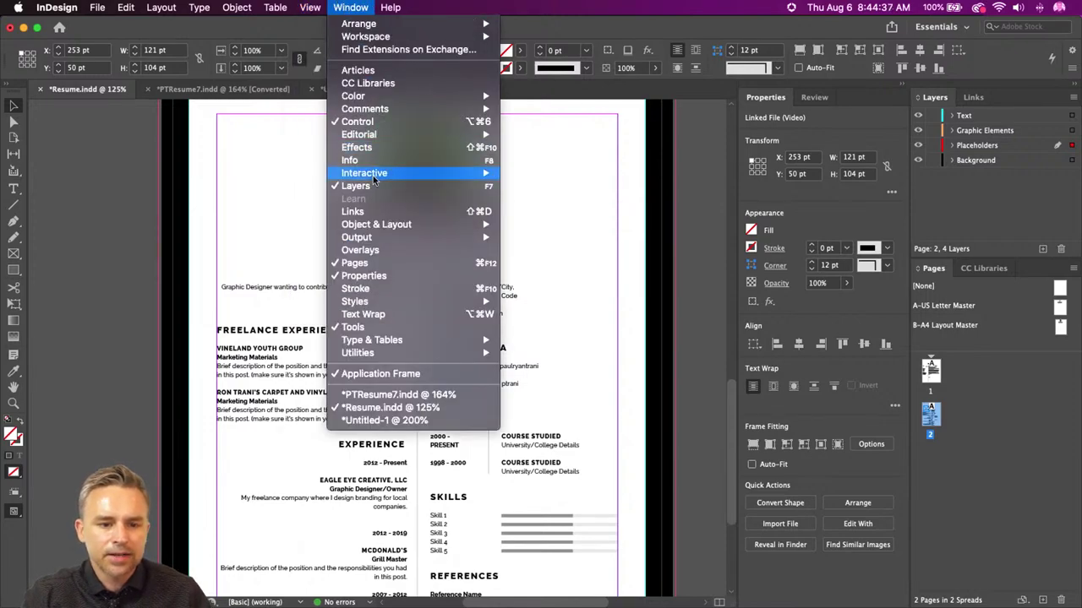
mouse_move(496, 172)
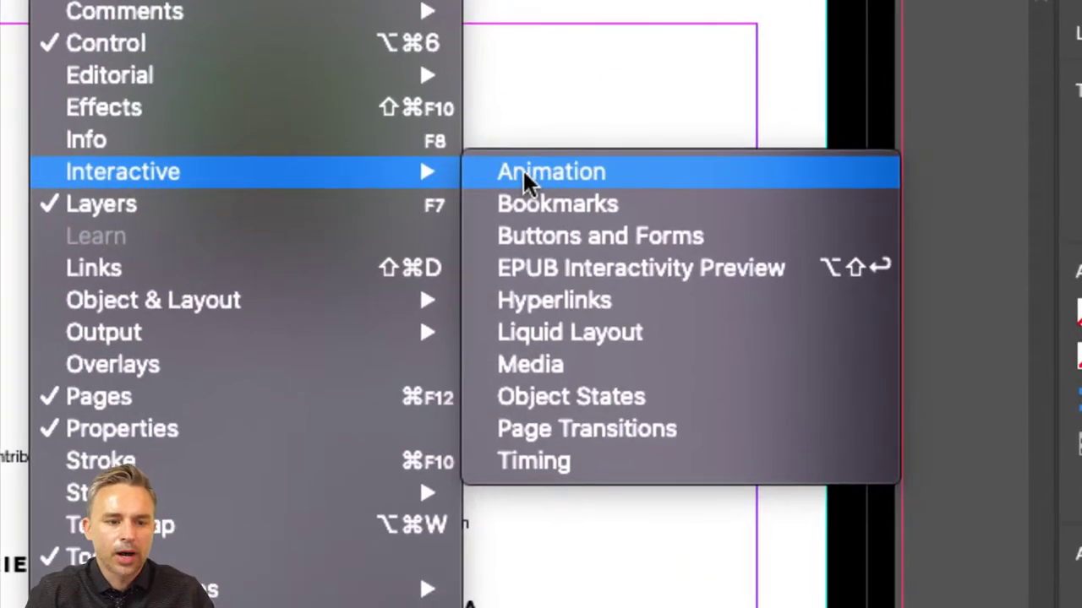
- Play the headshot clip in the Media panel with Play on Page Load and Loop, then preview the spread
left_click(624, 363)
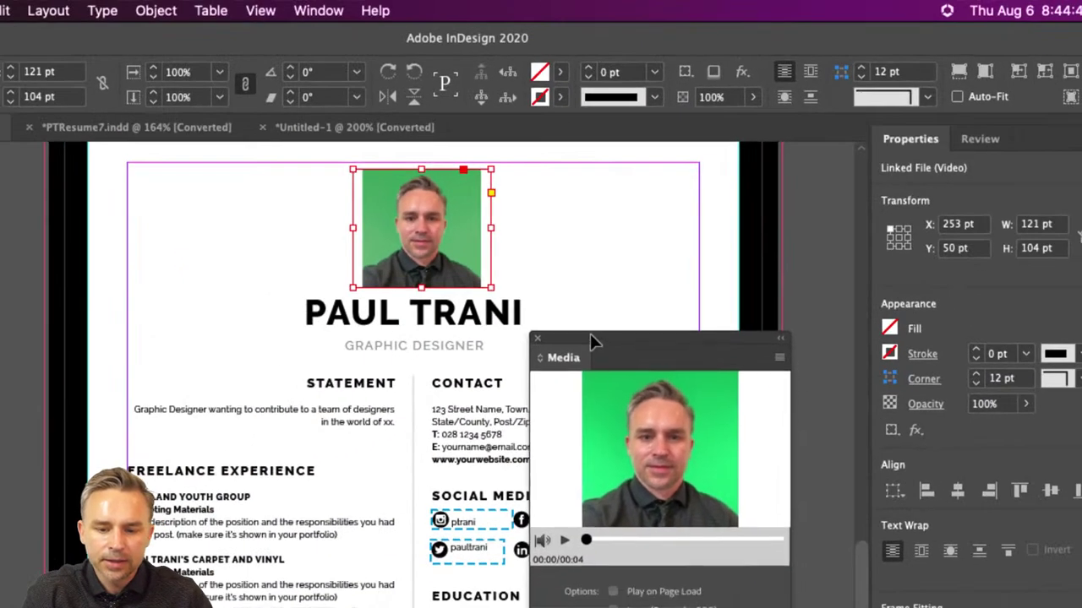
left_click_drag(590, 334, 579, 169)
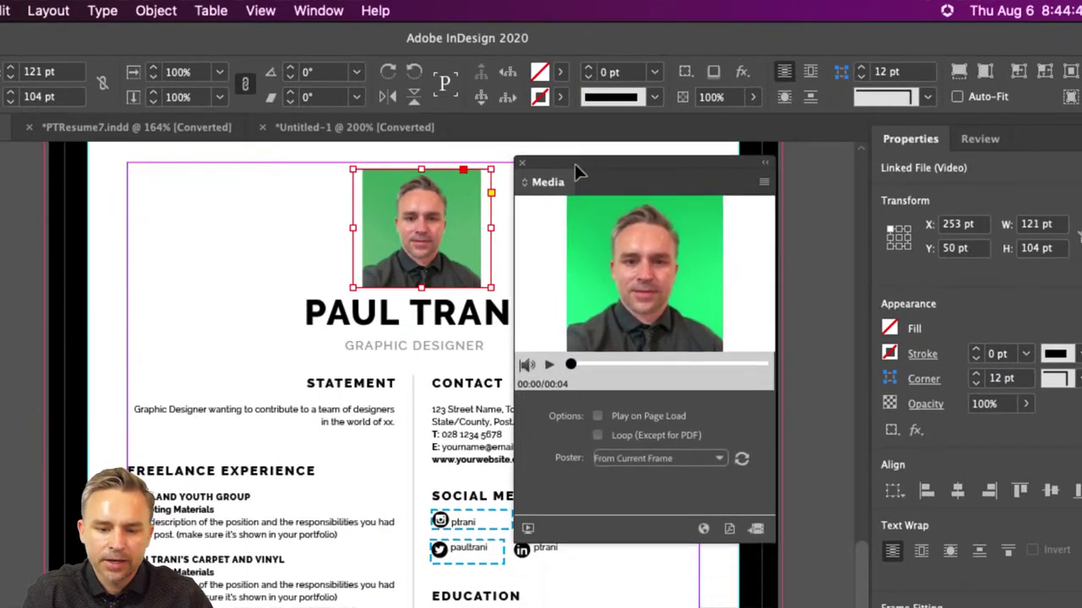
left_click(554, 376)
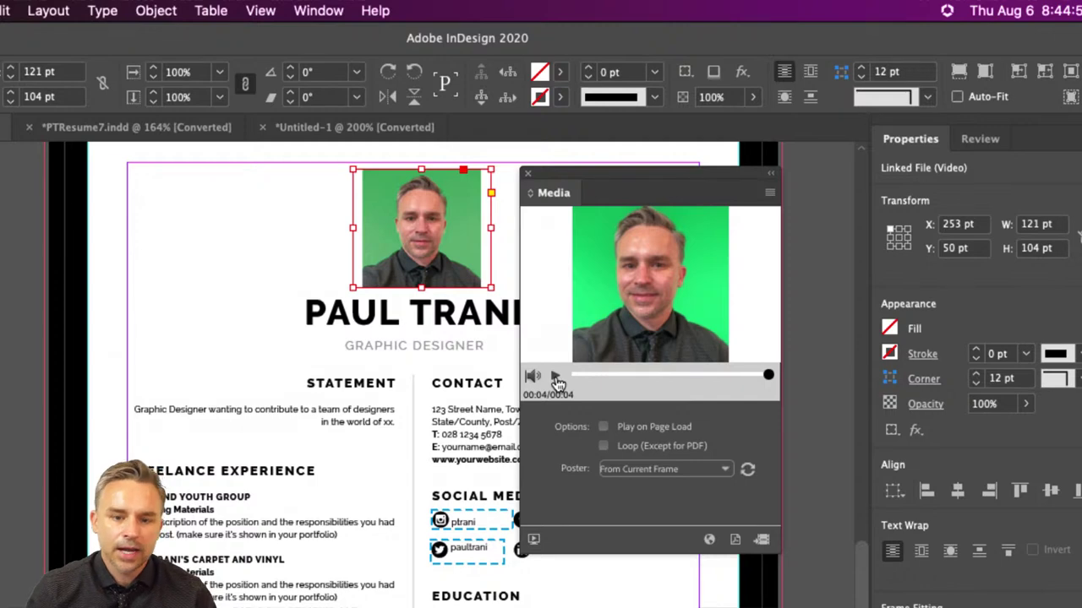
left_click(555, 376)
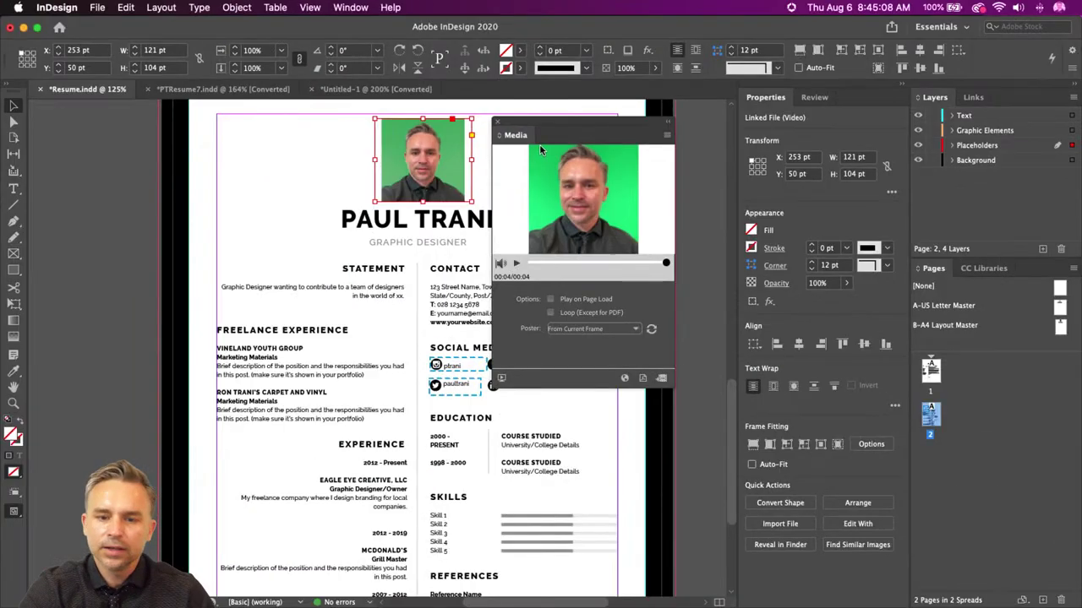
left_click_drag(542, 149, 537, 149)
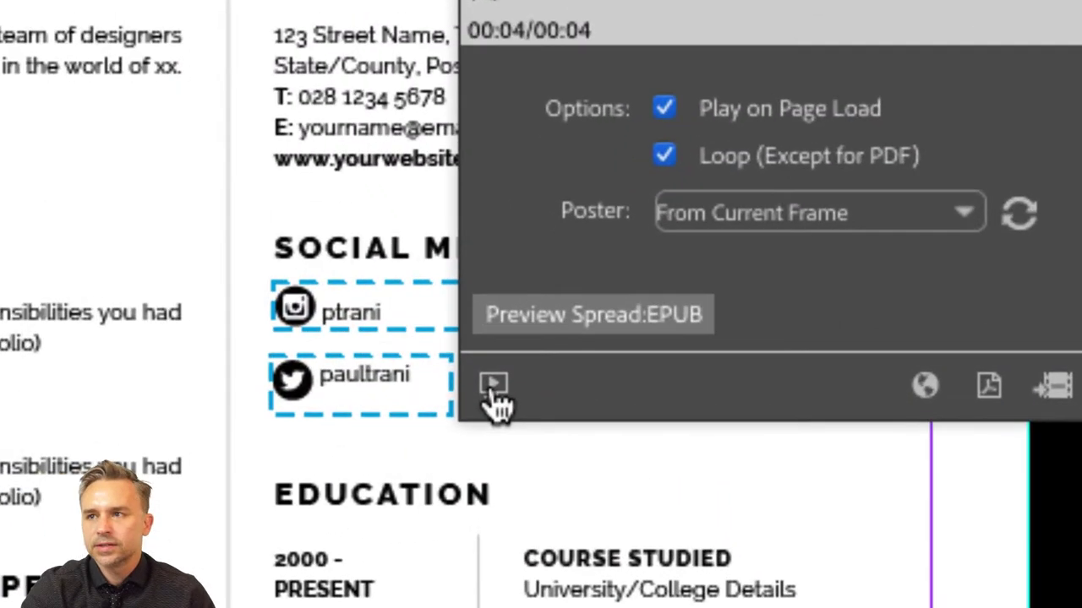
left_click(493, 390)
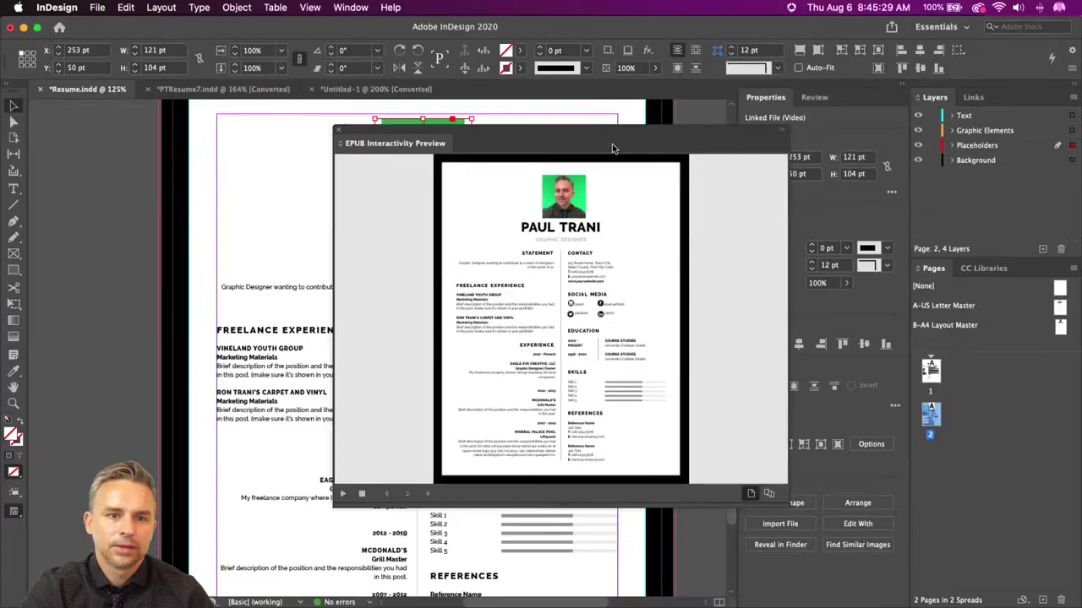
left_click(337, 130)
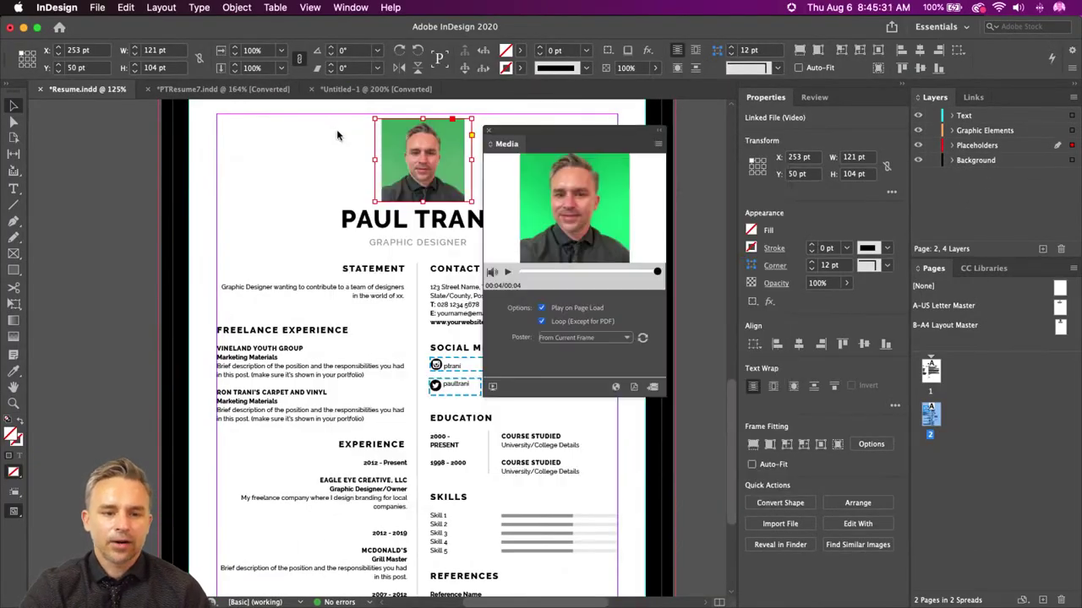
- Import Comp 1.mov from the Desktop, add it to the composition, and trim the work area
mouse_move(269, 602)
left_click(352, 592)
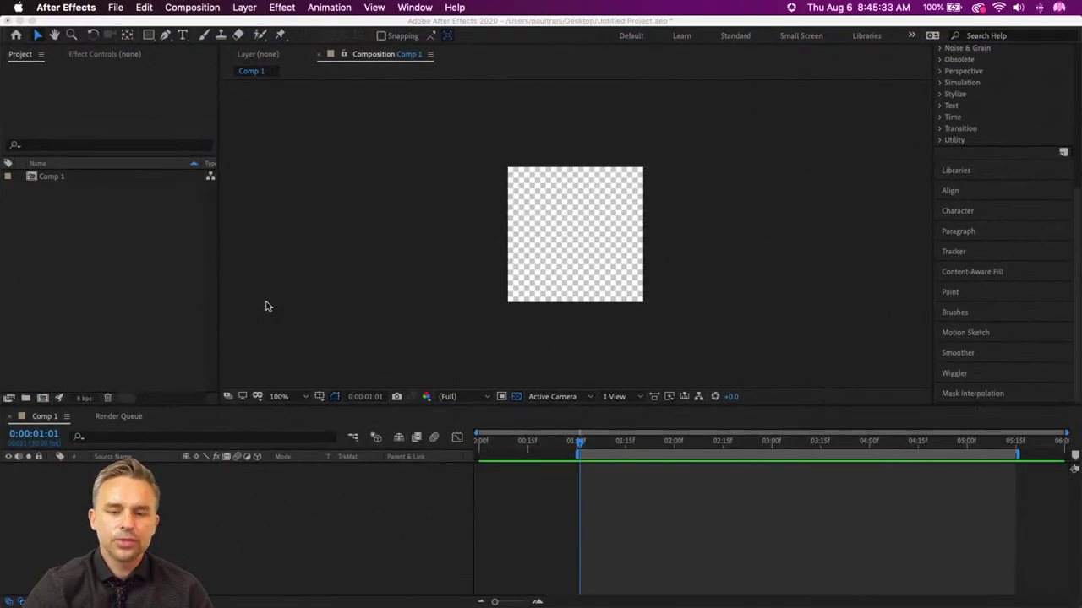
left_click(27, 591)
left_click(238, 113)
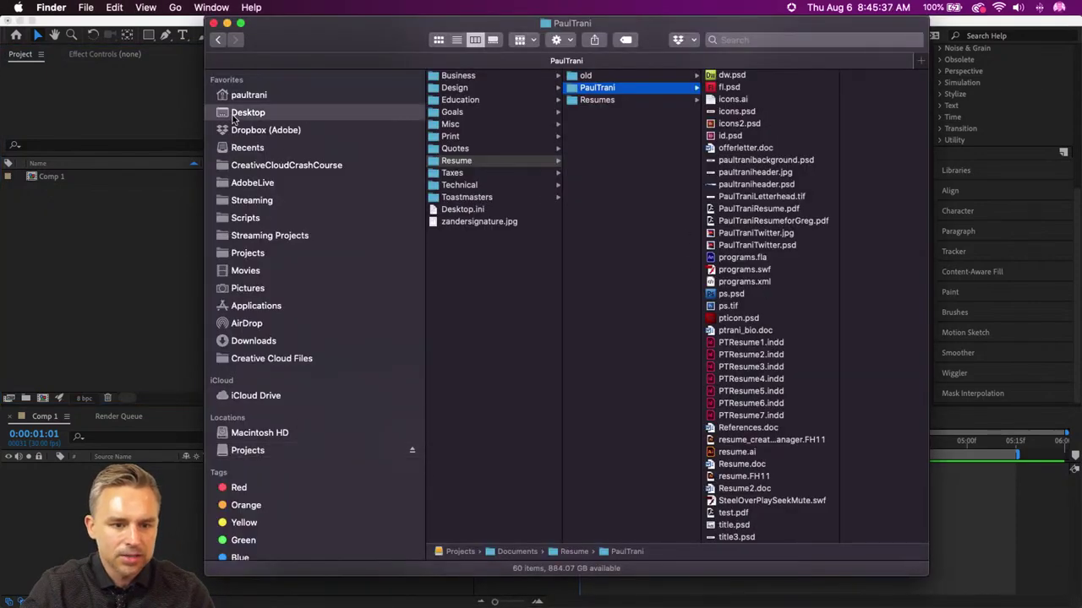
mouse_move(453, 443)
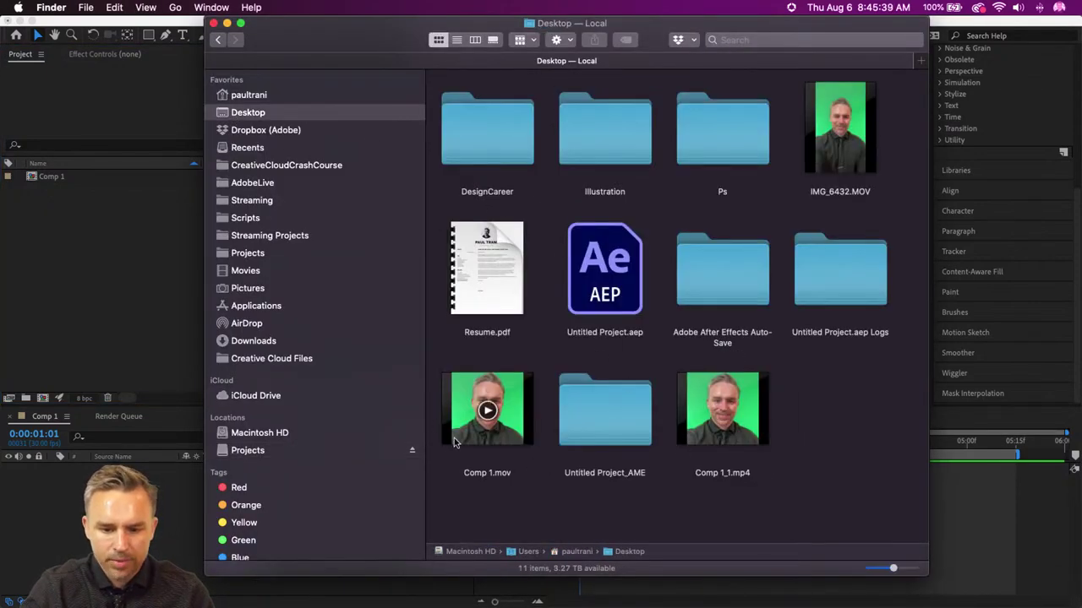
left_click_drag(459, 440, 60, 276)
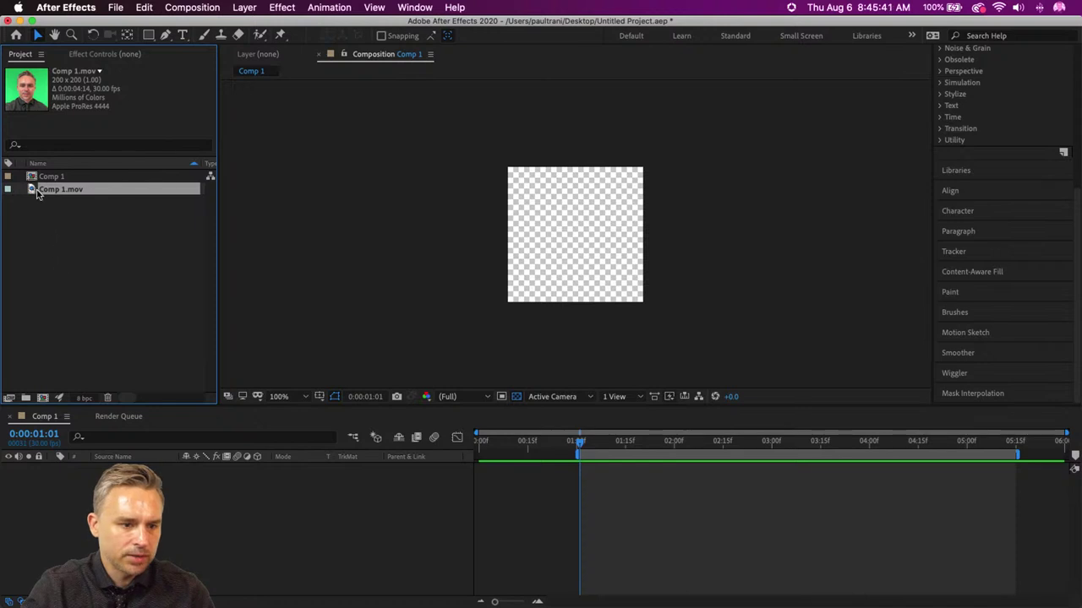
left_click_drag(37, 193, 85, 541)
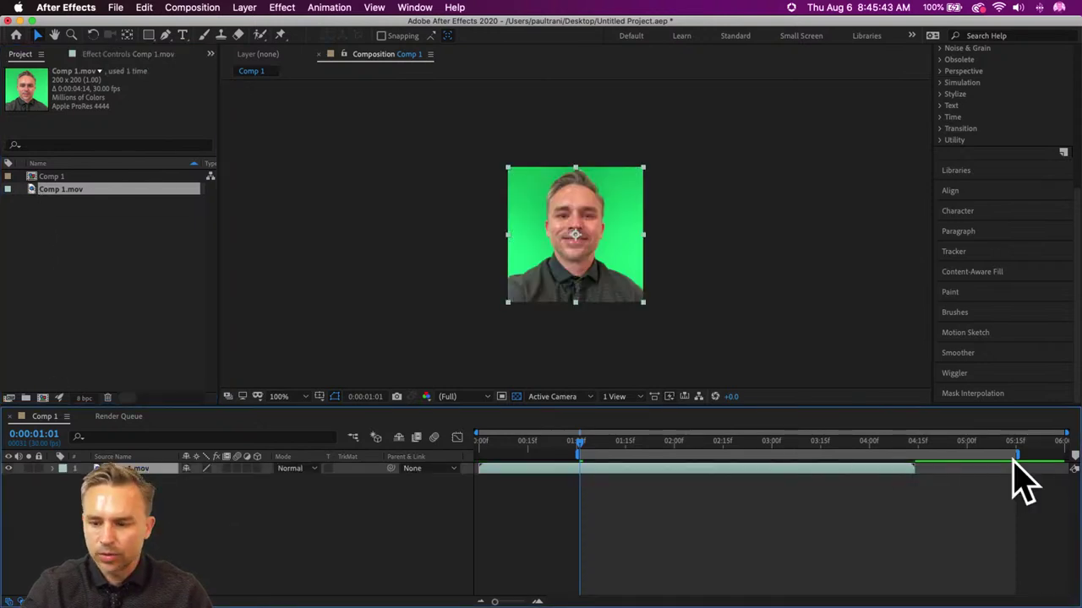
left_click_drag(1016, 453, 816, 455)
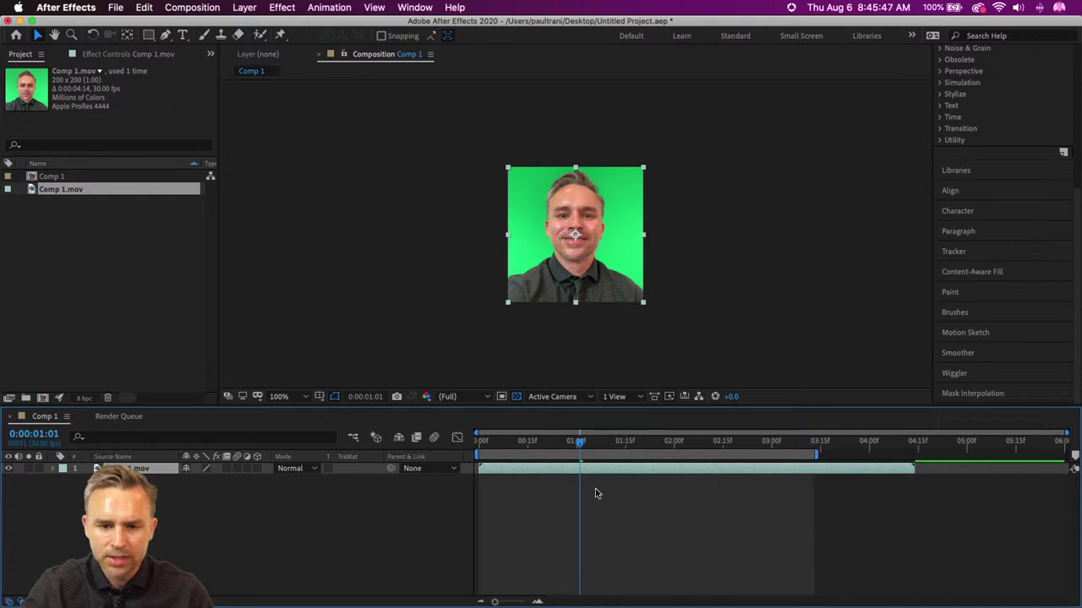
left_click(508, 441)
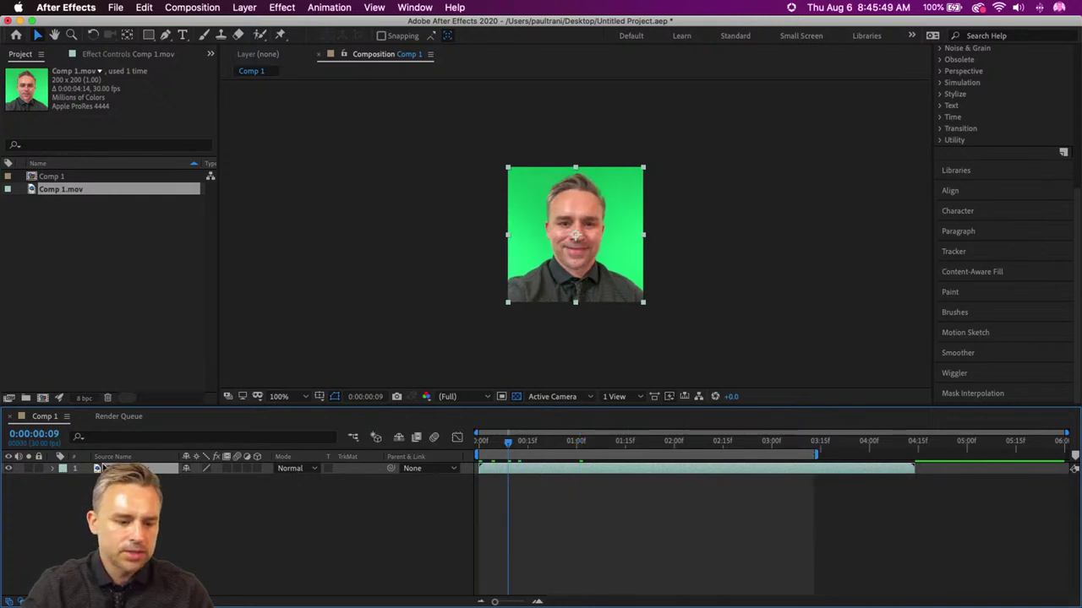
- Apply Keylight (1.2) and sample the green backdrop as the Screen Colour
left_click(375, 7)
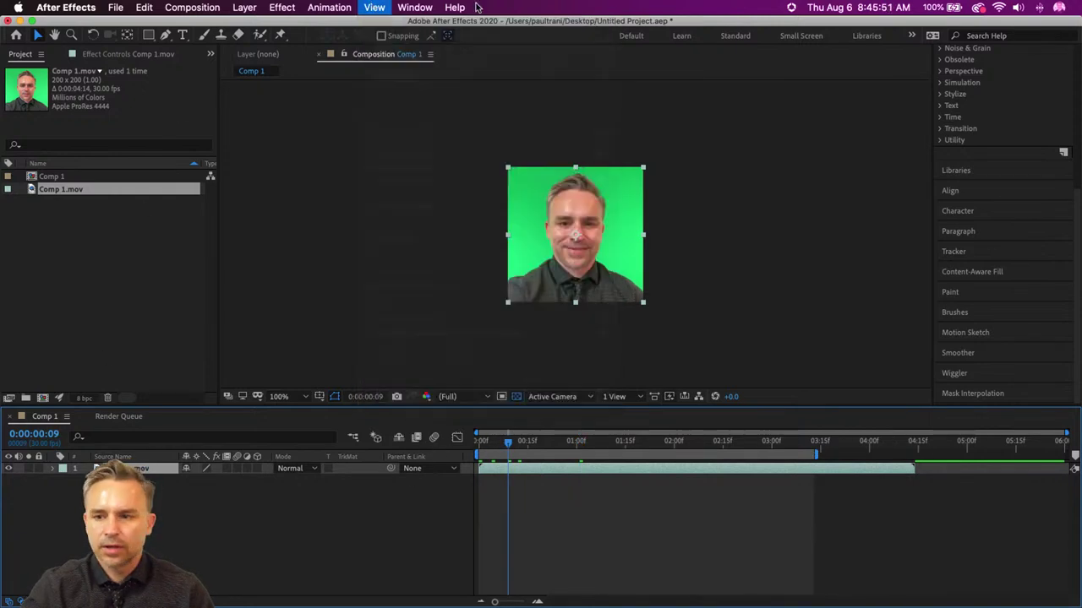
scroll(972, 118, "up", 5)
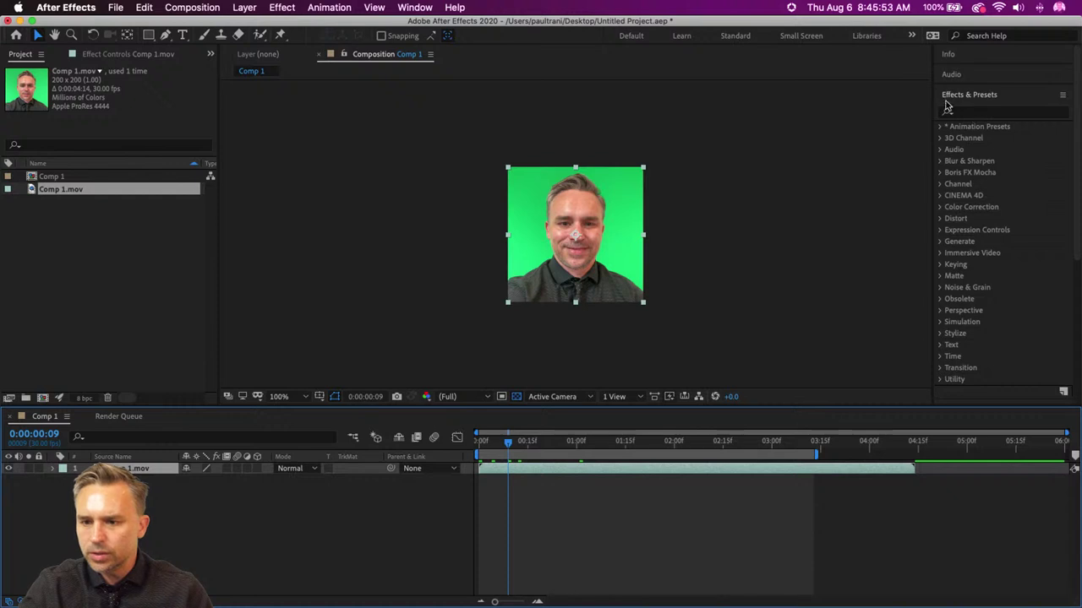
left_click(964, 114)
type("key")
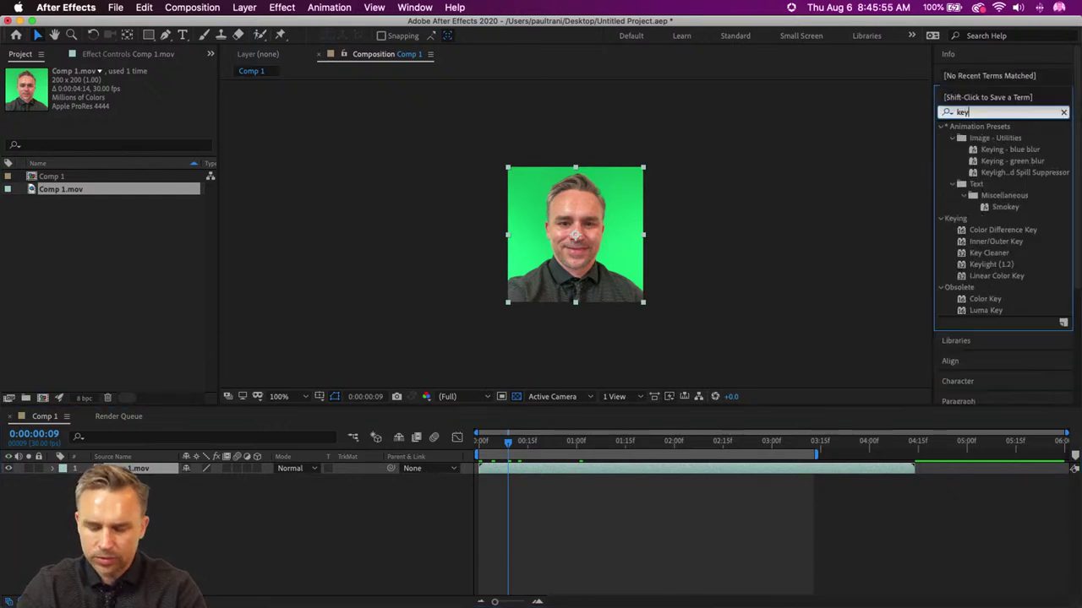
scroll(955, 175, "down", 1)
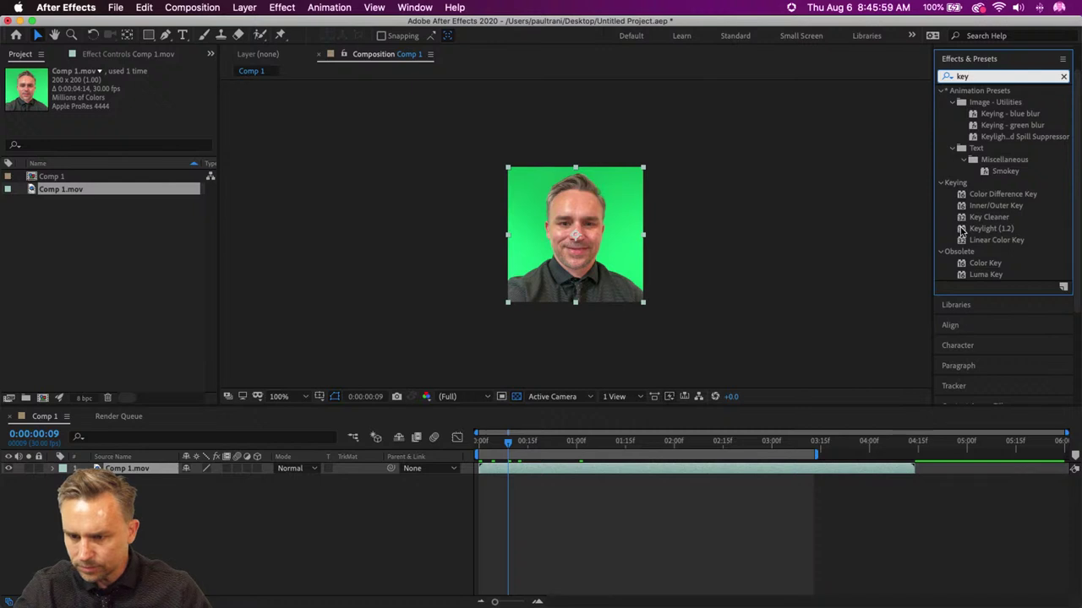
left_click_drag(961, 230, 600, 222)
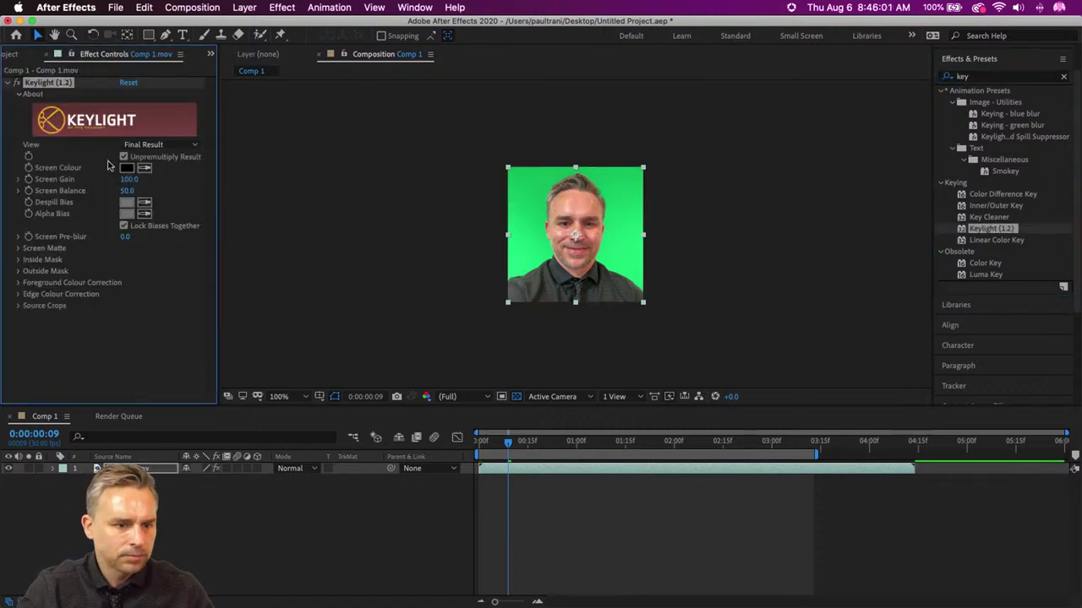
left_click(144, 168)
left_click(523, 206)
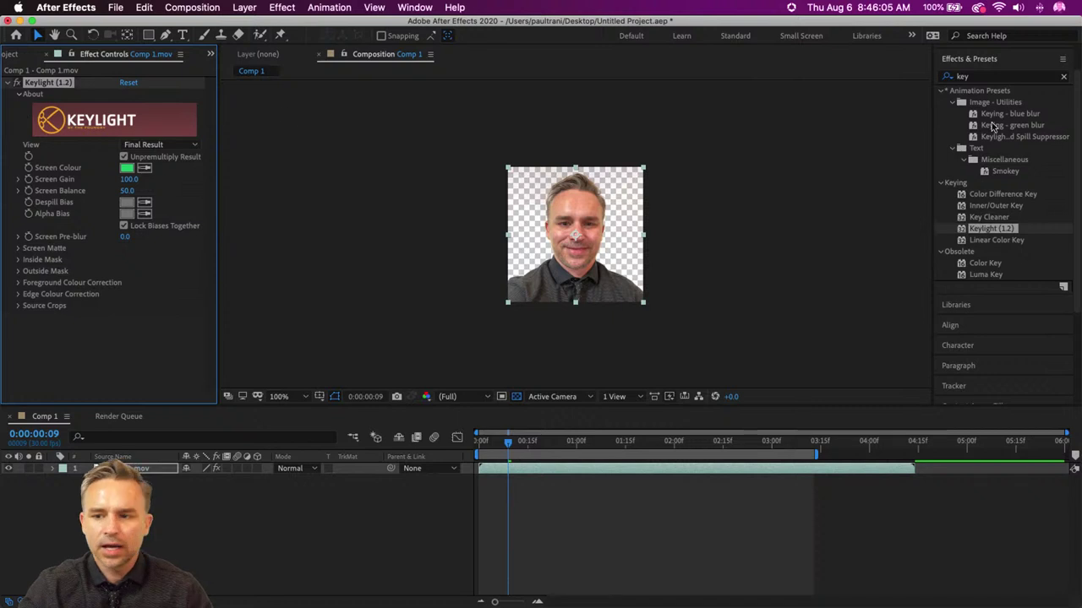
left_click(979, 76)
- Apply Hue/Saturation with Master Saturation -100 to the headshot layer
type("sat")
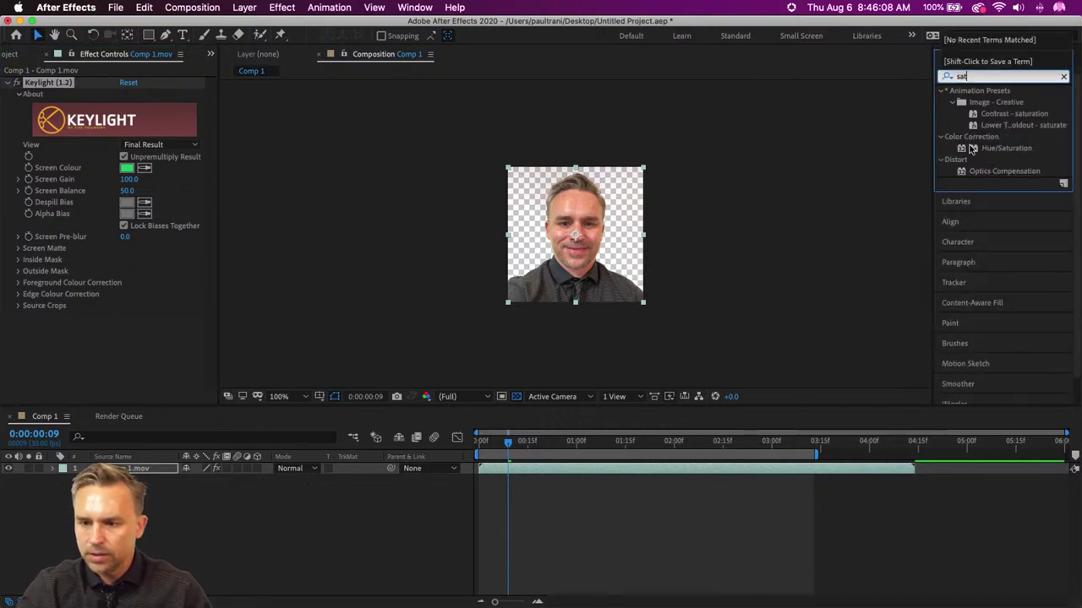
left_click_drag(972, 148, 567, 273)
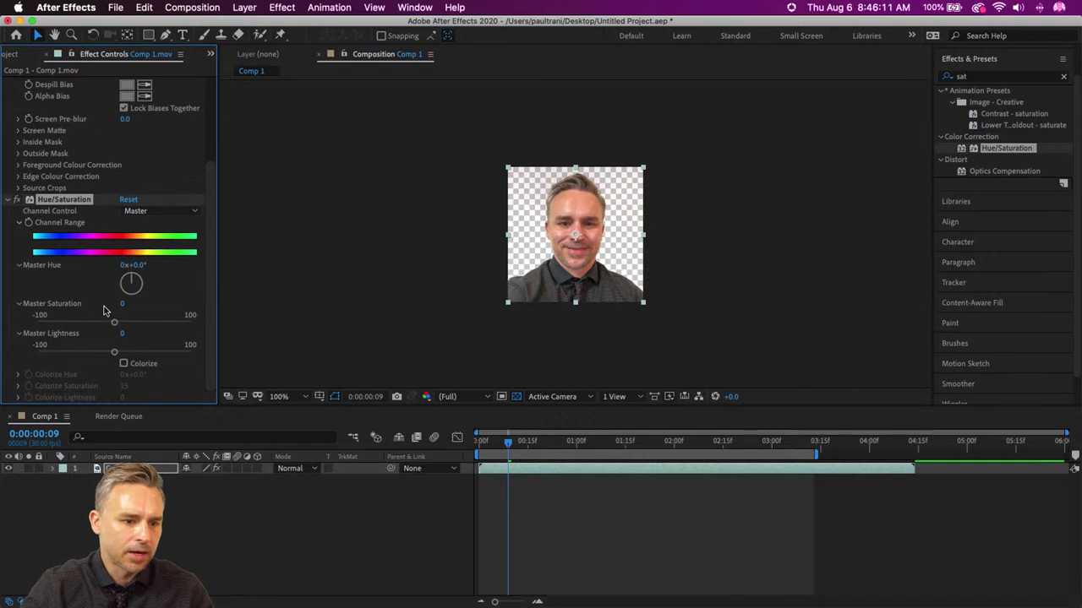
left_click_drag(114, 324, 2, 330)
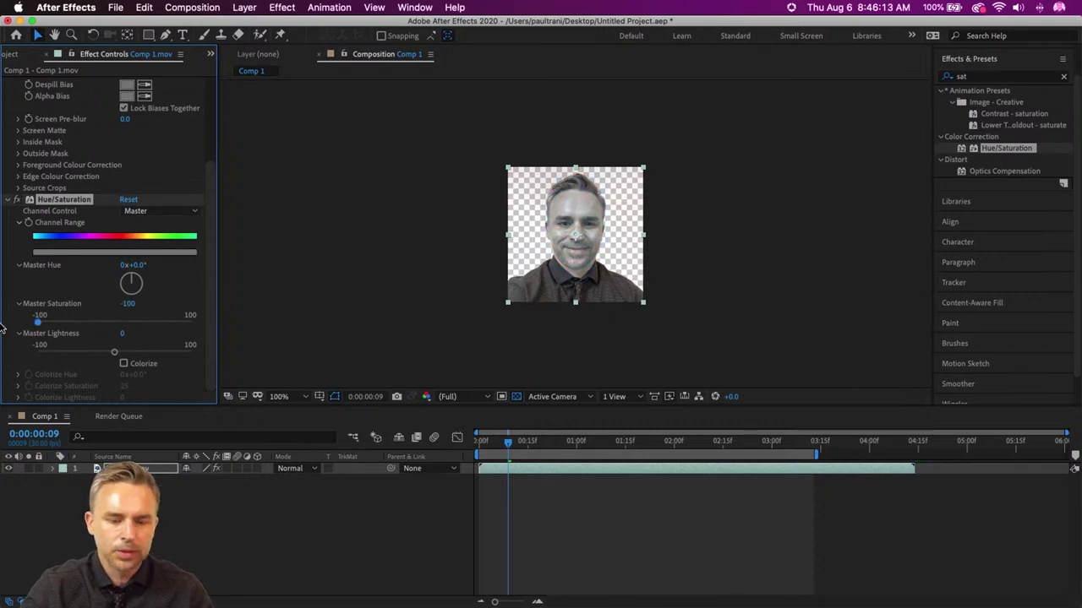
- Add a Black & White effect with Reds 49 and Yellows 105
left_click(968, 78)
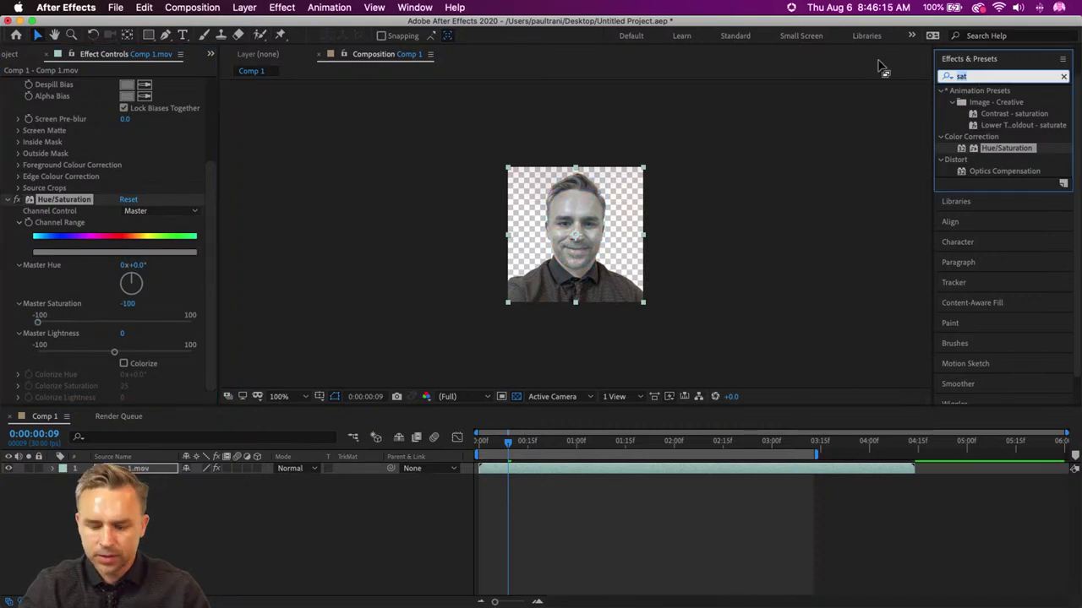
type("bakc")
key("BackSpace")
key("BackSpace")
key("BackSpace")
type("lack")
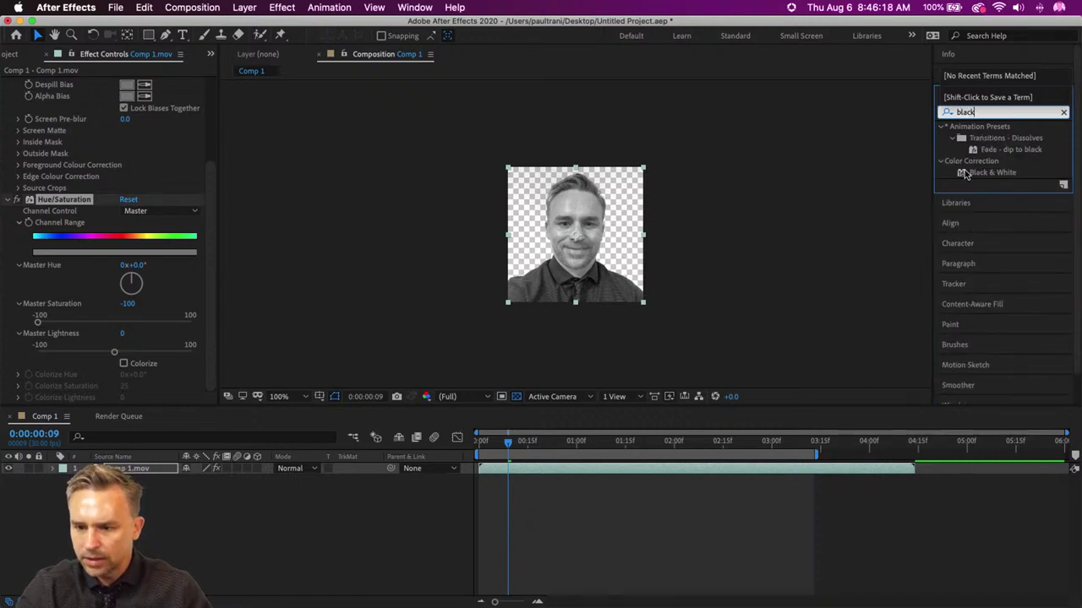
left_click_drag(965, 174, 642, 220)
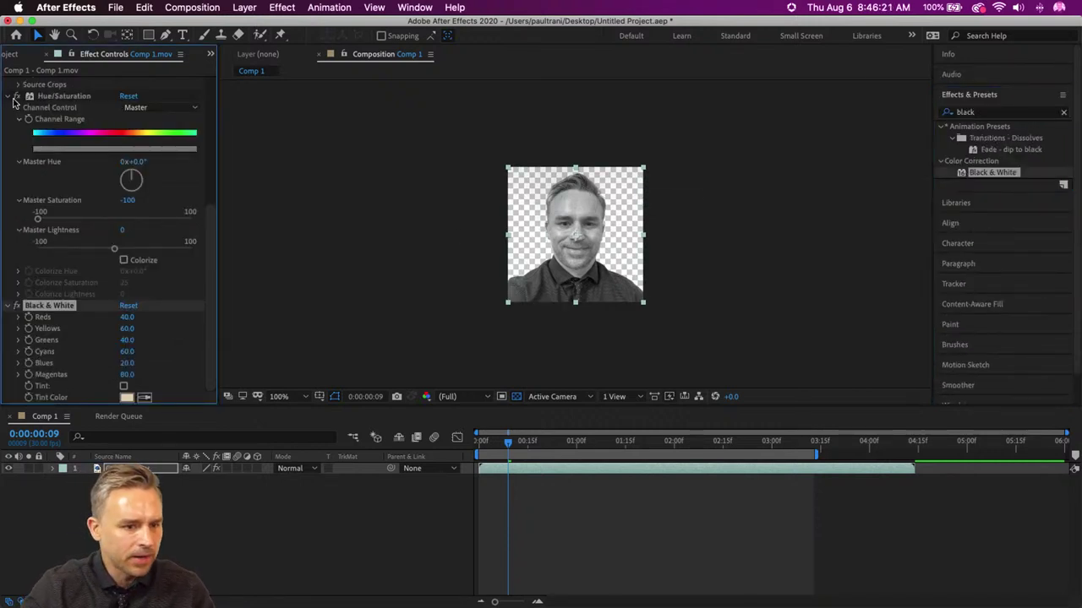
left_click(11, 98)
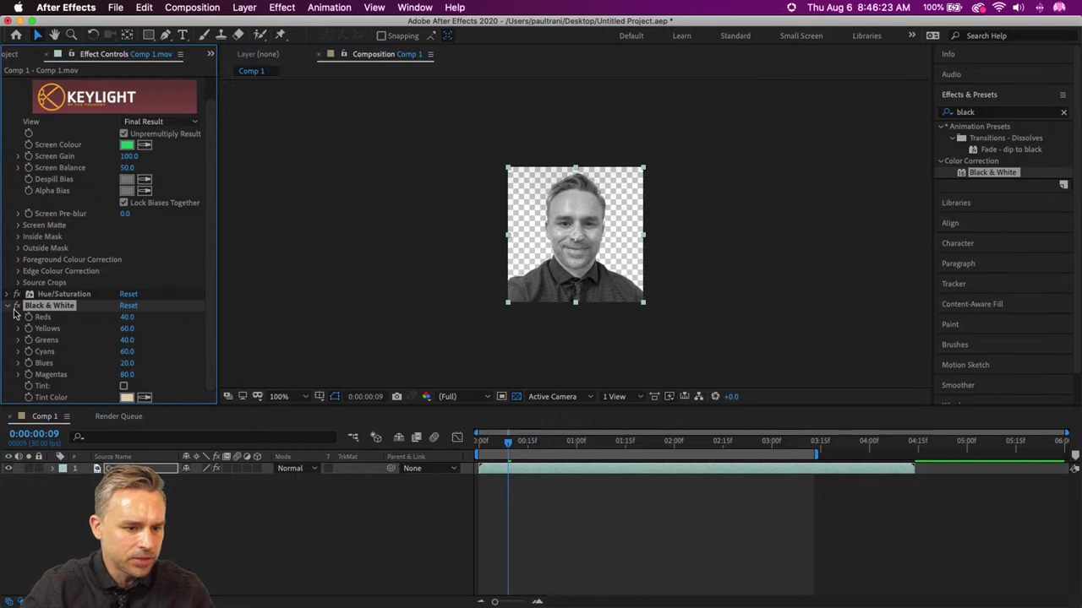
left_click_drag(121, 316, 142, 330)
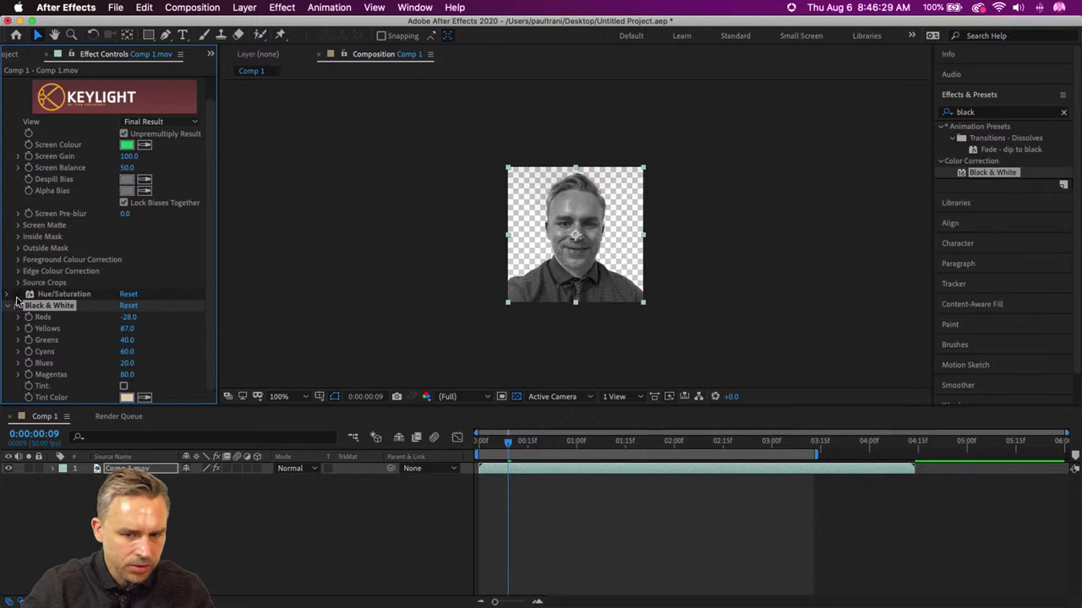
left_click_drag(126, 316, 127, 329)
left_click(129, 329)
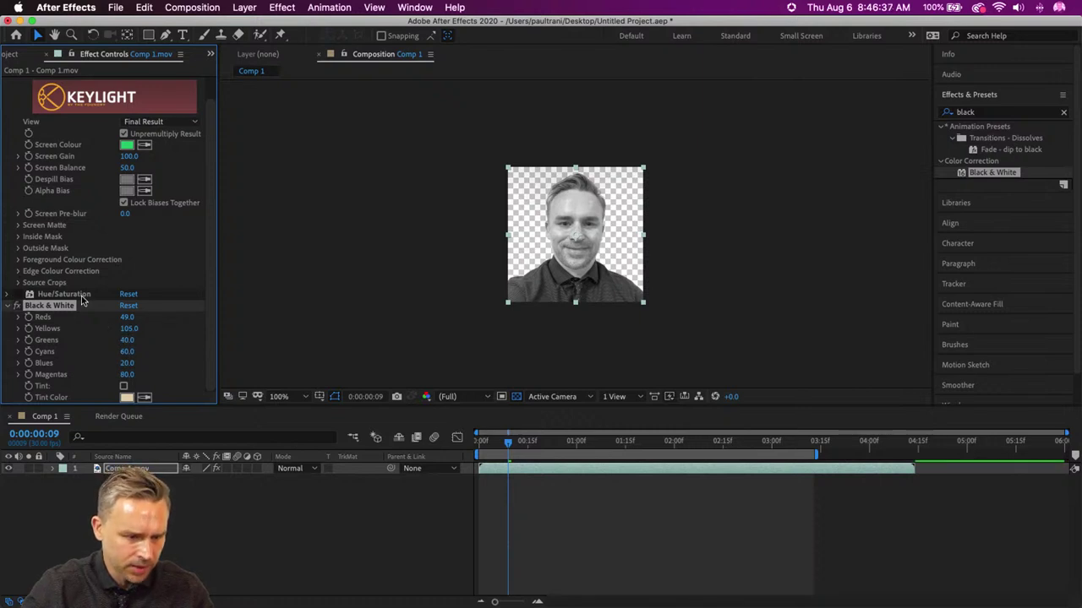
- Move Hue/Saturation below Black & White, then delete it
left_click(7, 305)
left_click_drag(51, 317, 51, 338)
left_click(7, 330)
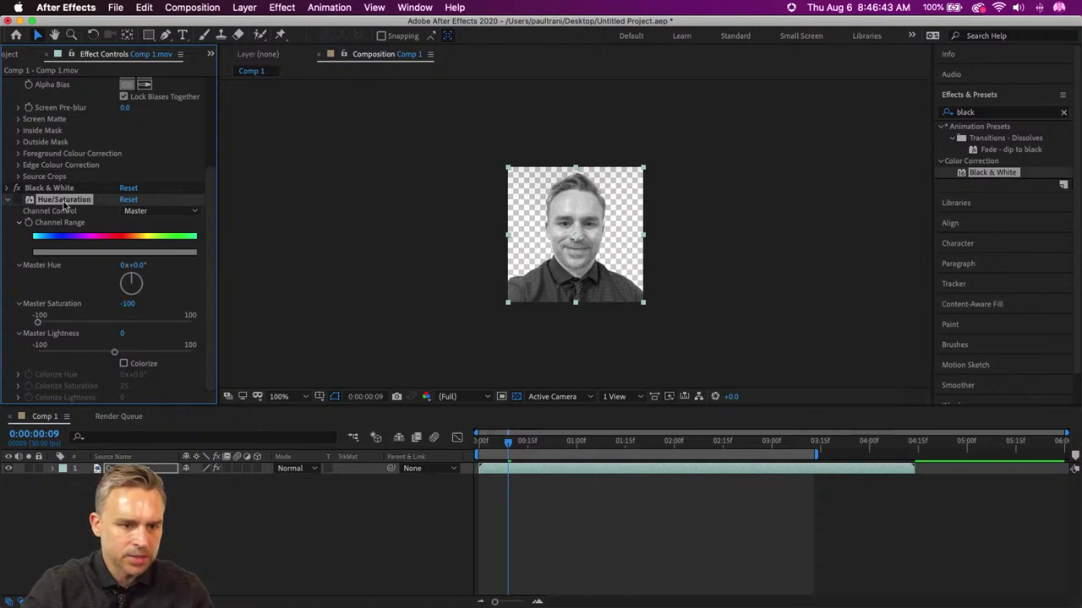
key("Delete")
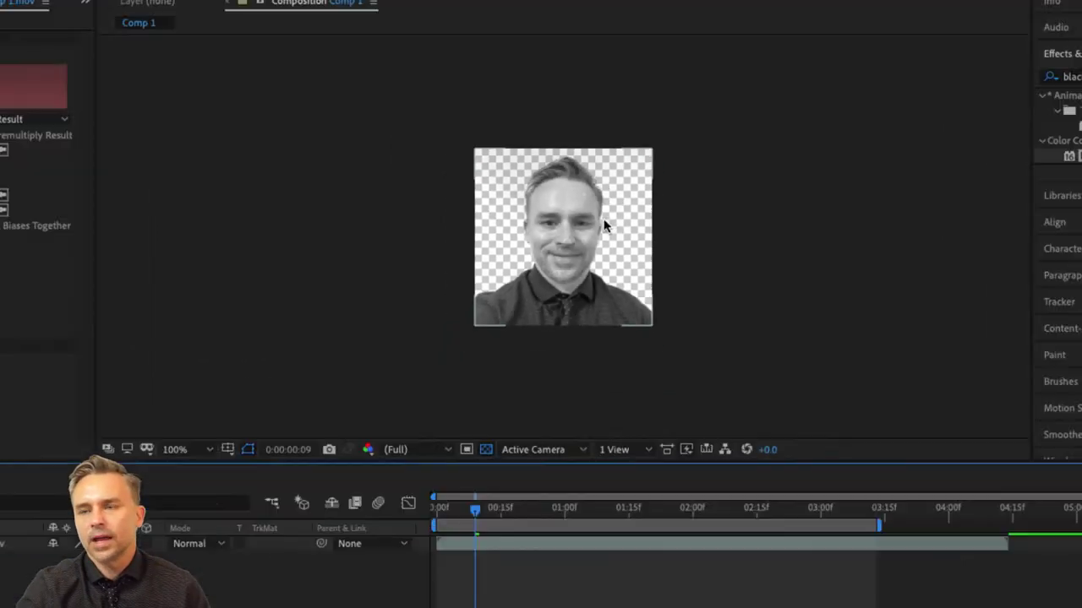
- Quit After Effects without saving and close the Finder window
left_click(65, 7)
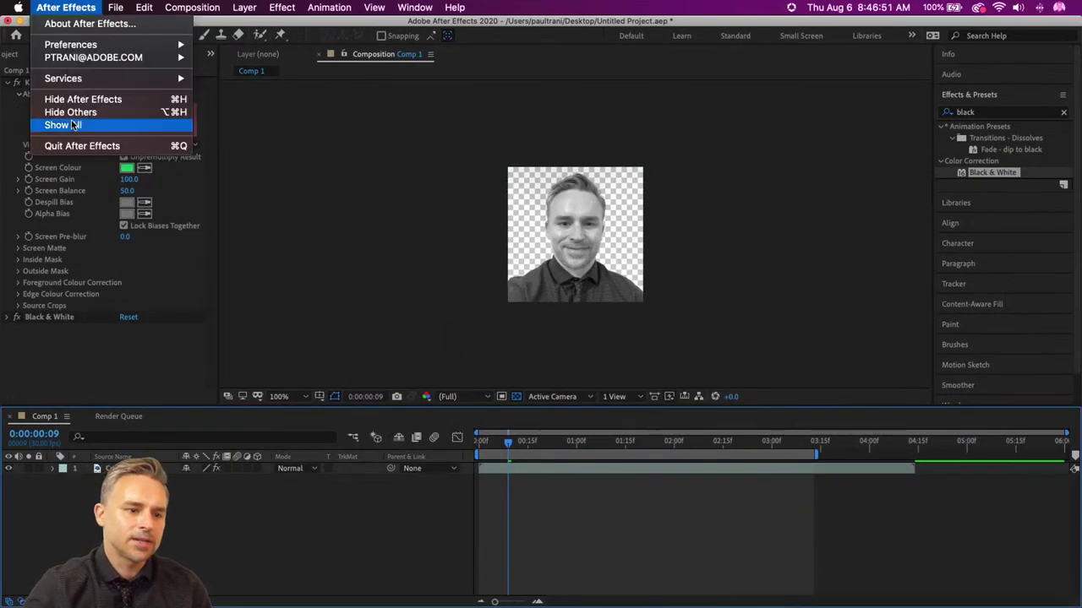
left_click(309, 324)
left_click(500, 336)
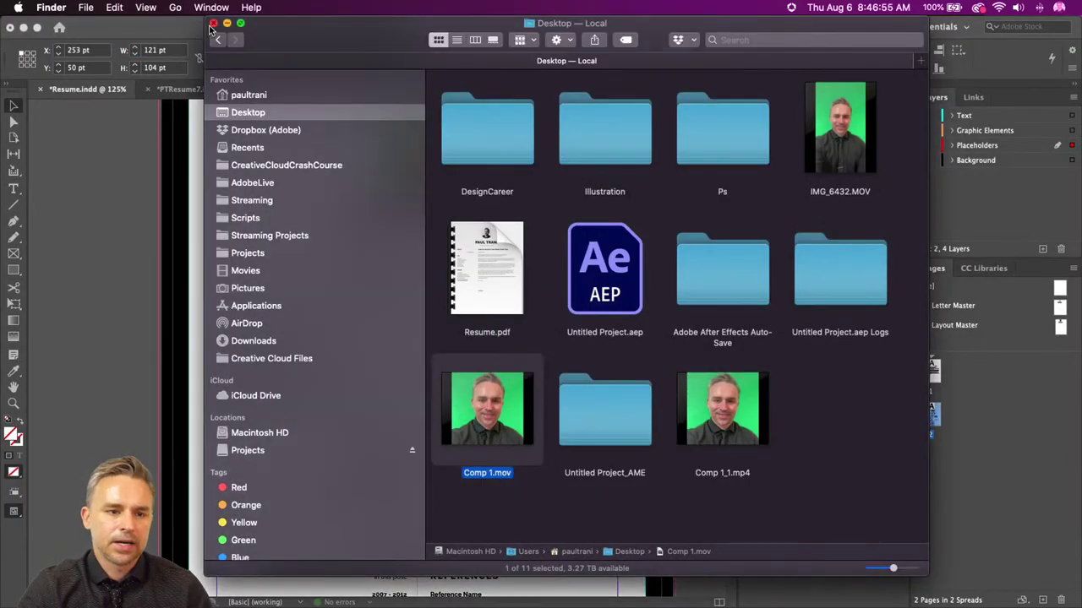
left_click(214, 23)
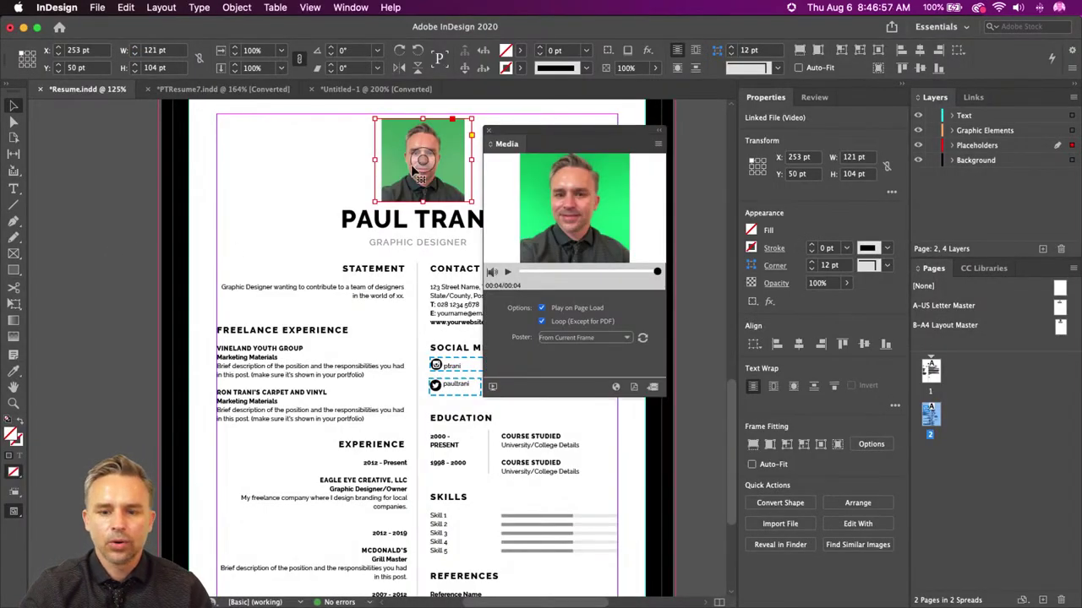
- Close the video's media preview and deselect so the PT logo shows, then minimize InDesign
left_click(488, 131)
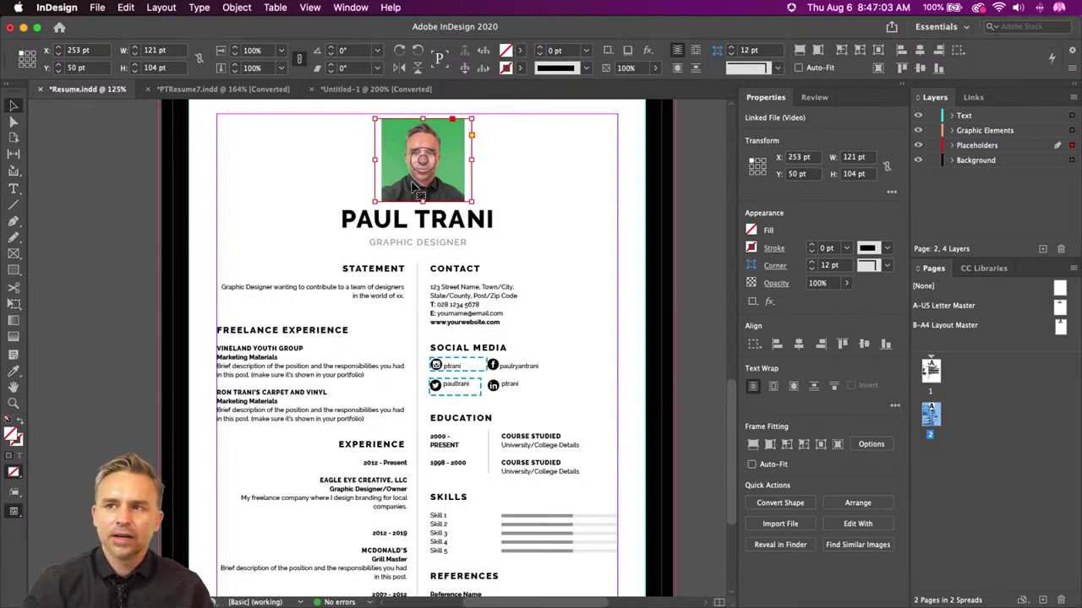
left_click(350, 7)
mouse_move(359, 175)
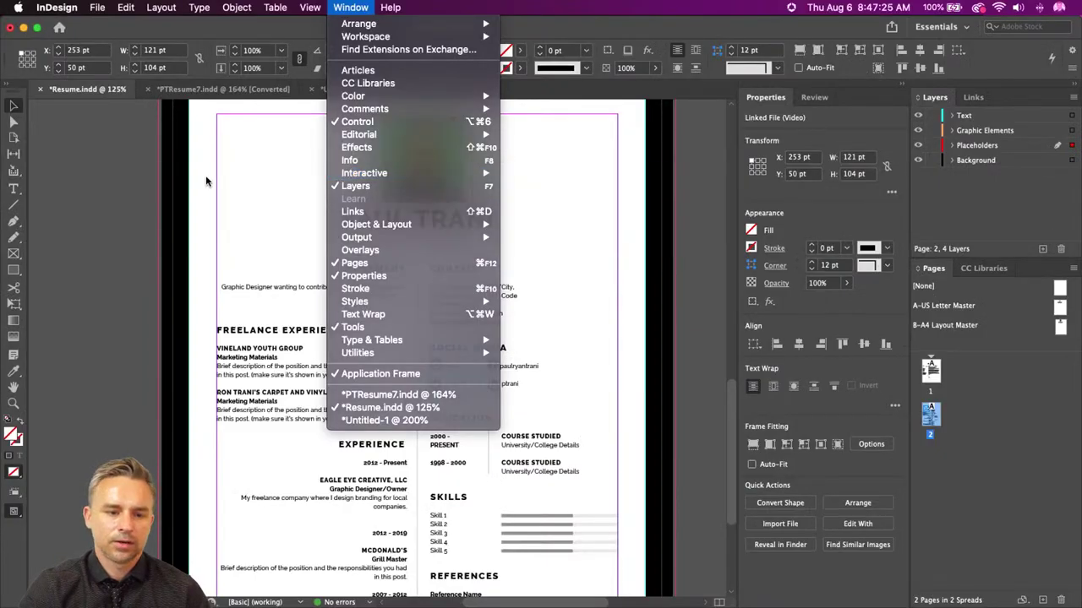
left_click(202, 183)
left_click(125, 162)
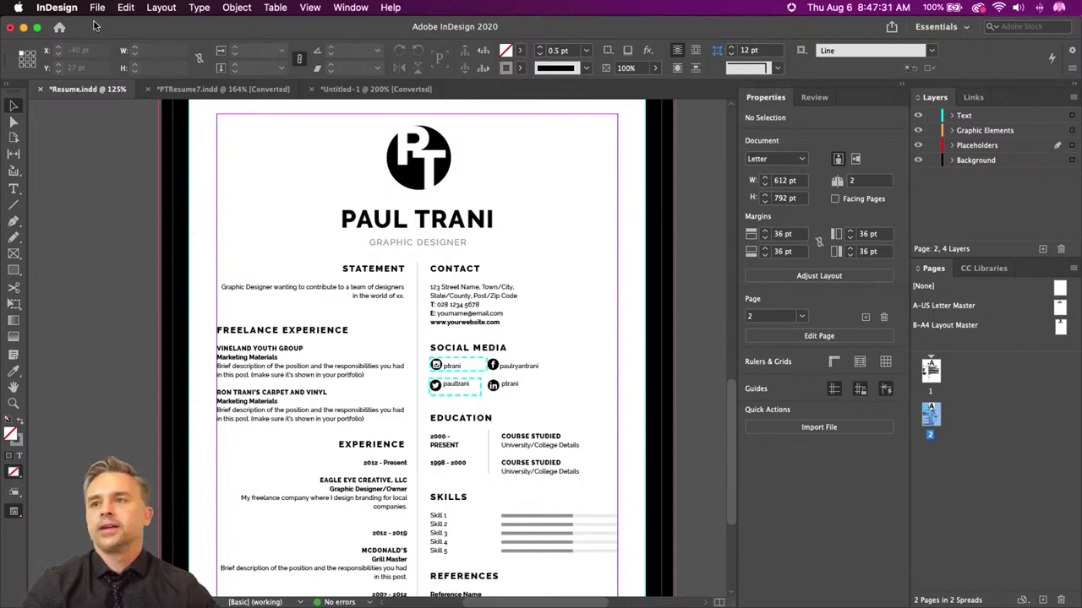
left_click(23, 27)
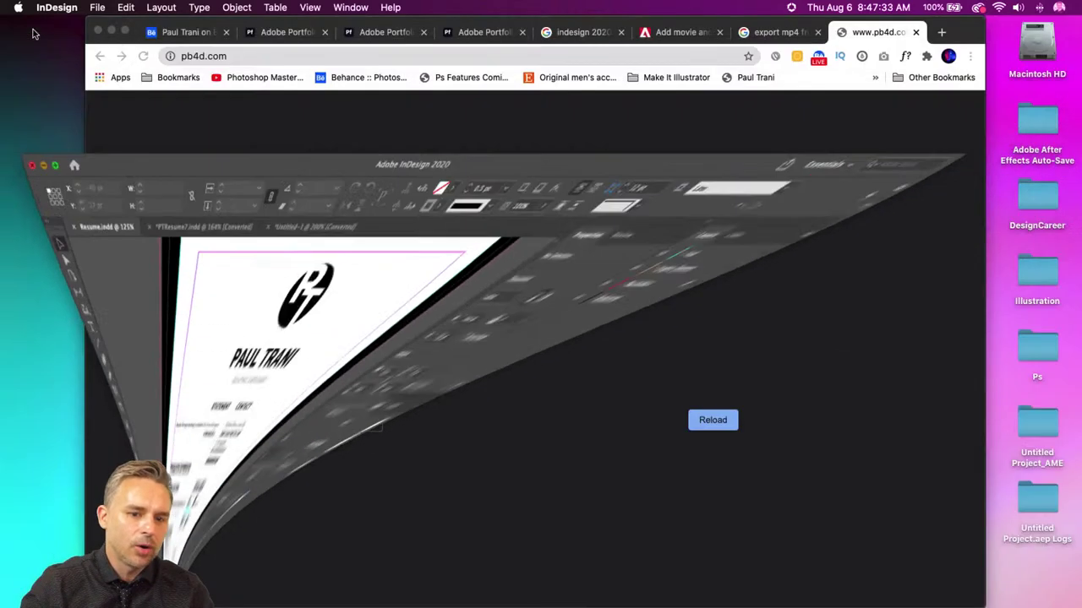
- Open a new Finder window and search for PT.ai
mouse_move(307, 591)
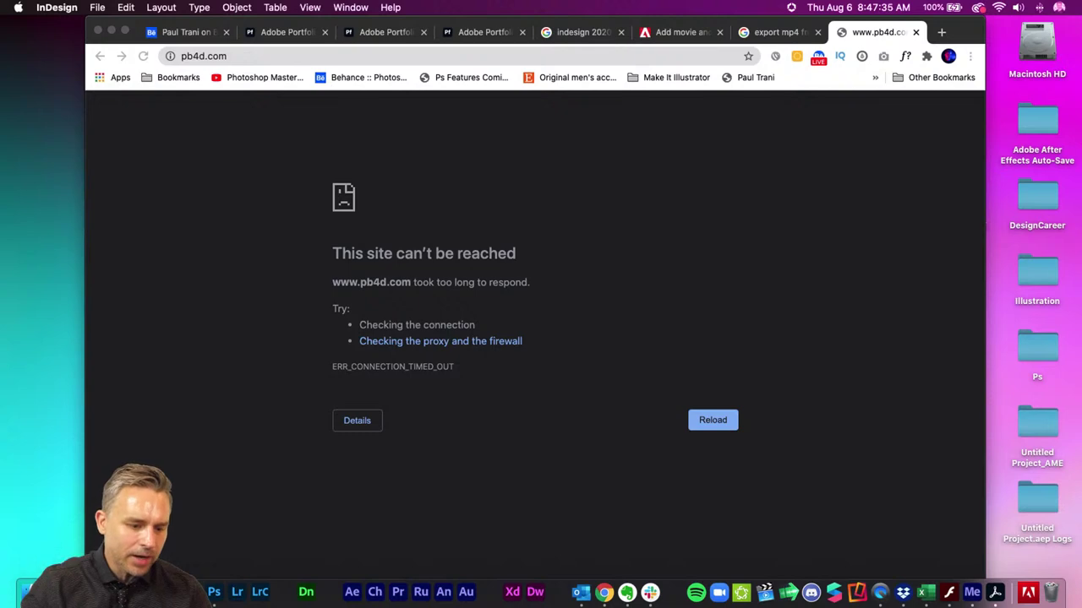
left_click(27, 592)
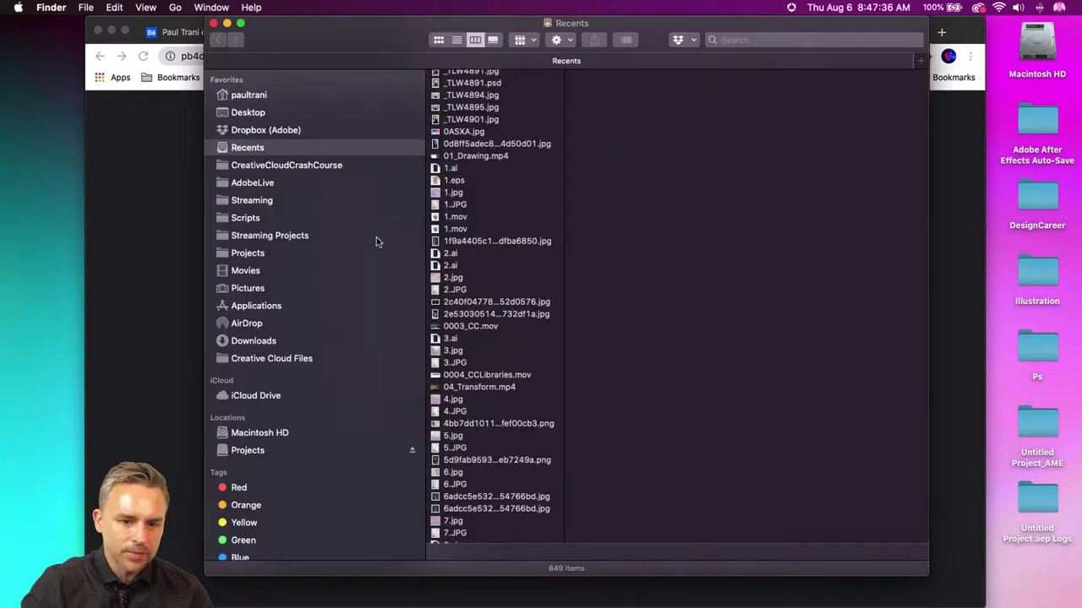
left_click(786, 39)
type("PT")
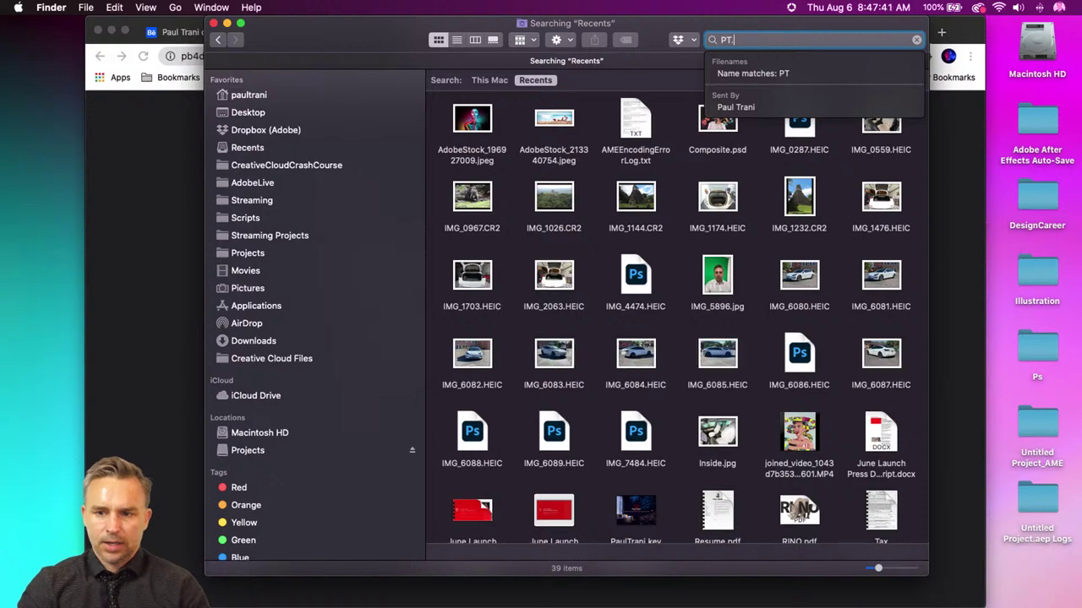
type(".ai")
key("BackSpace")
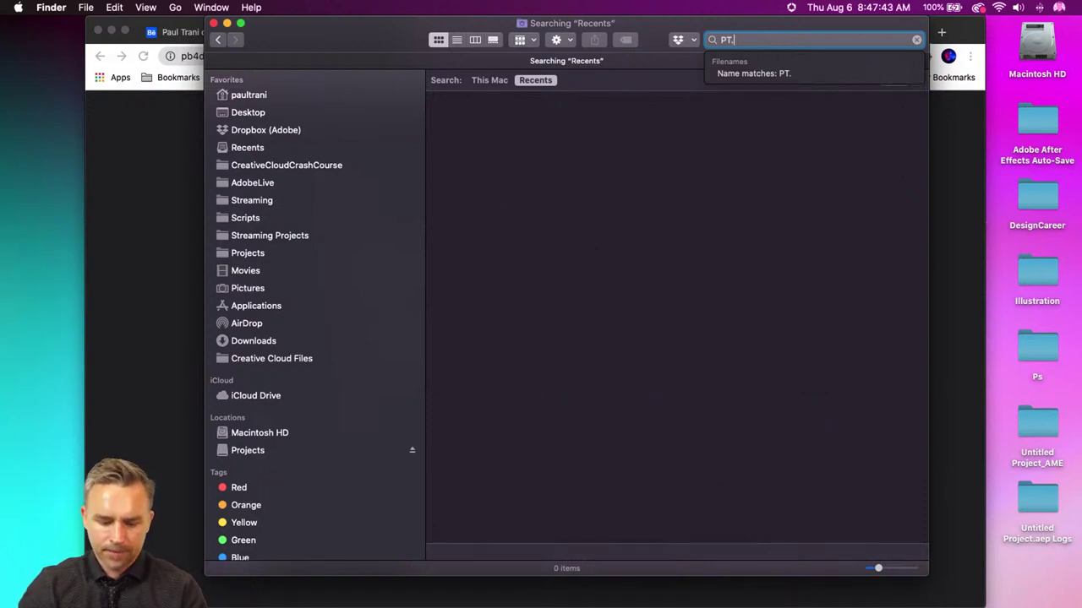
type("ai")
key("Return")
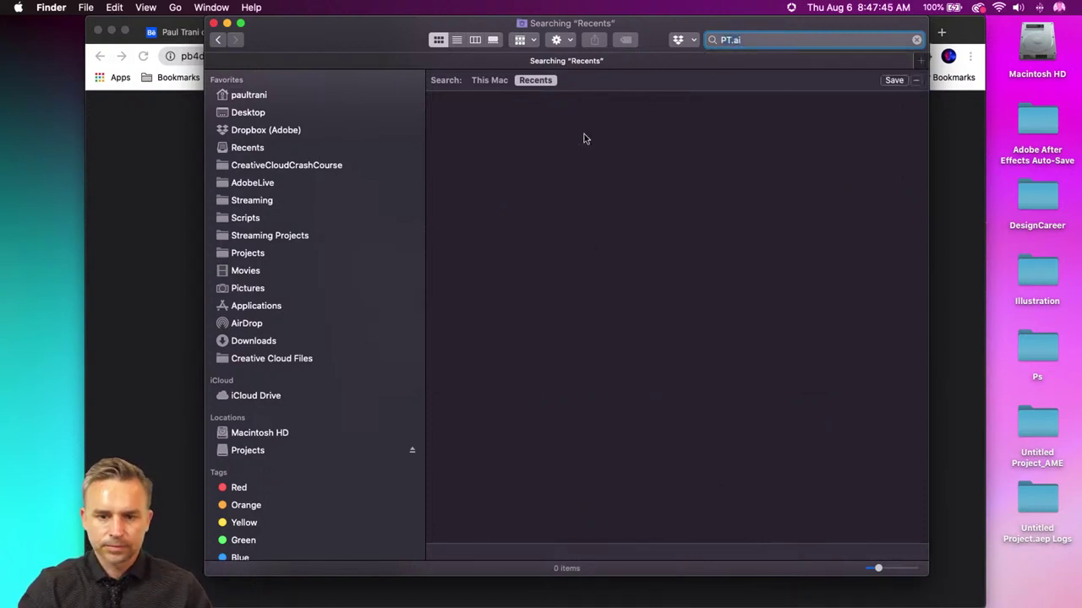
- Browse Streaming Projects > Logo > Ambigram and select Paul.mov
left_click(239, 237)
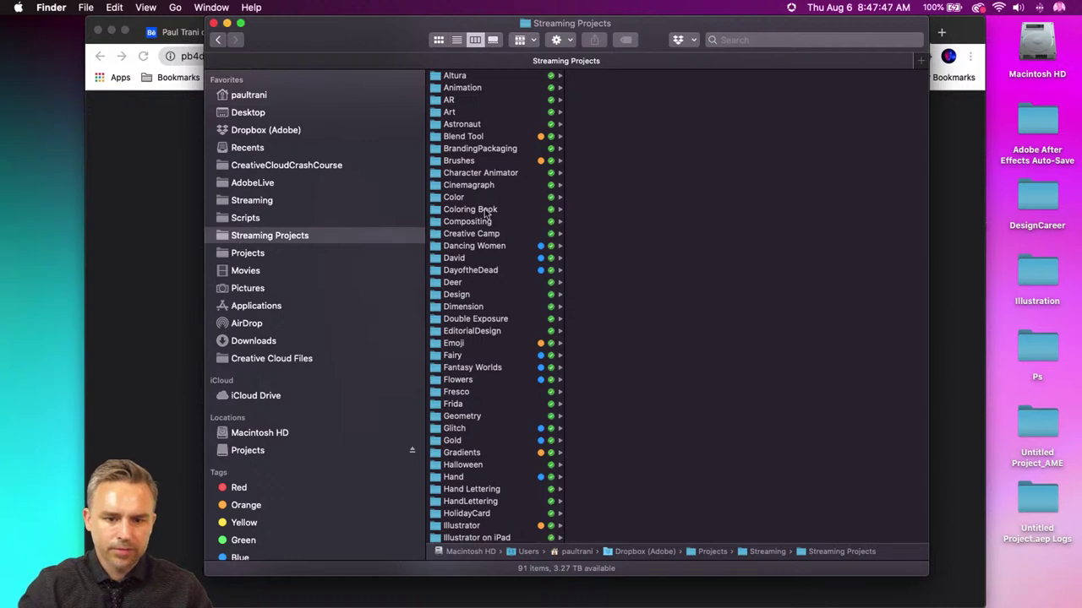
scroll(487, 215, "down", 5)
scroll(486, 215, "down", 10)
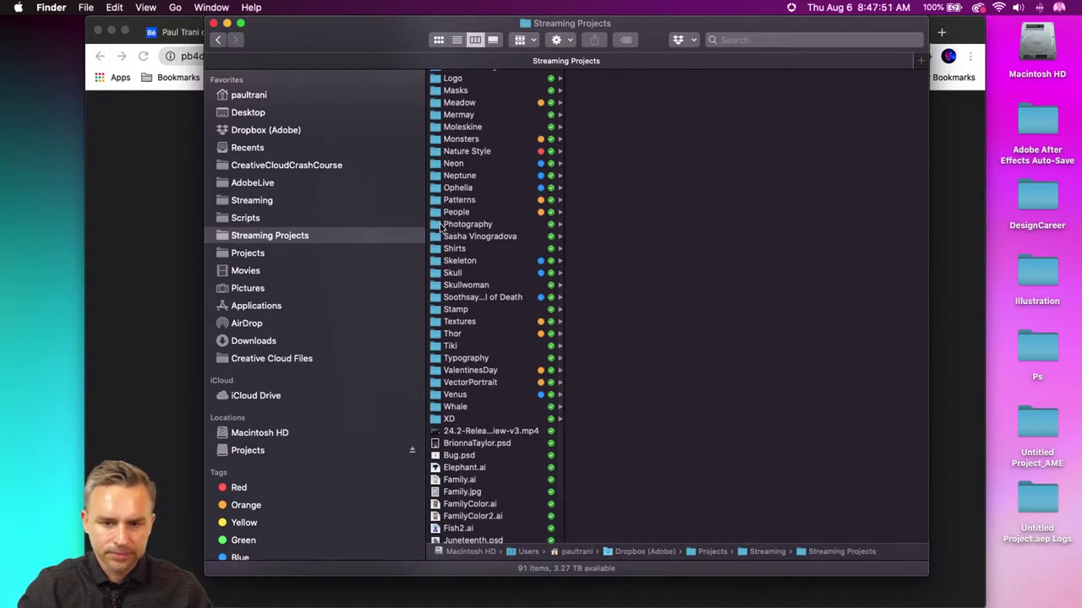
scroll(441, 233, "up", 5)
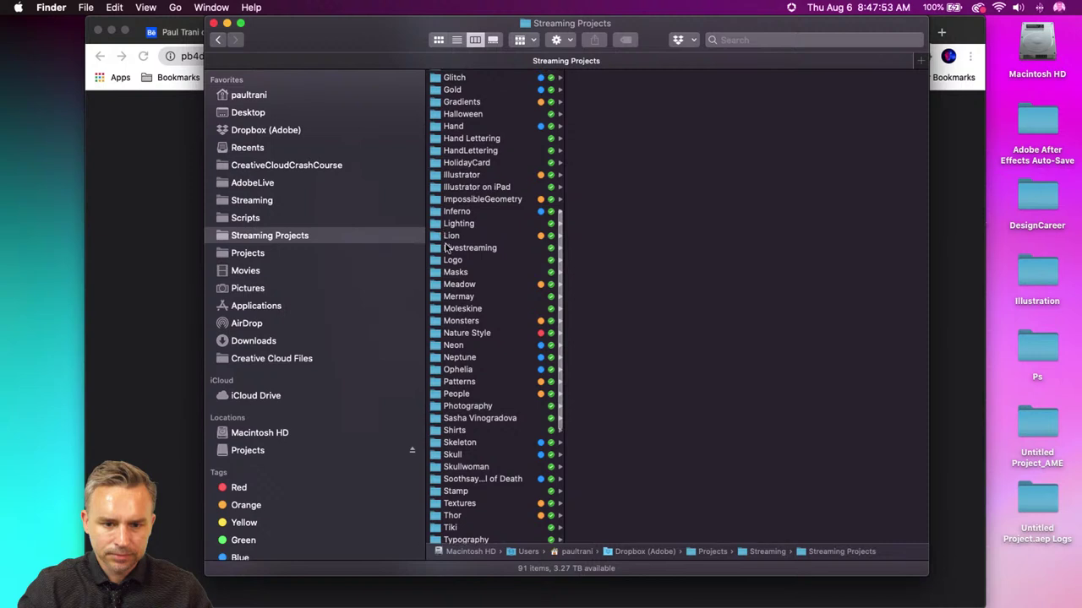
left_click(448, 260)
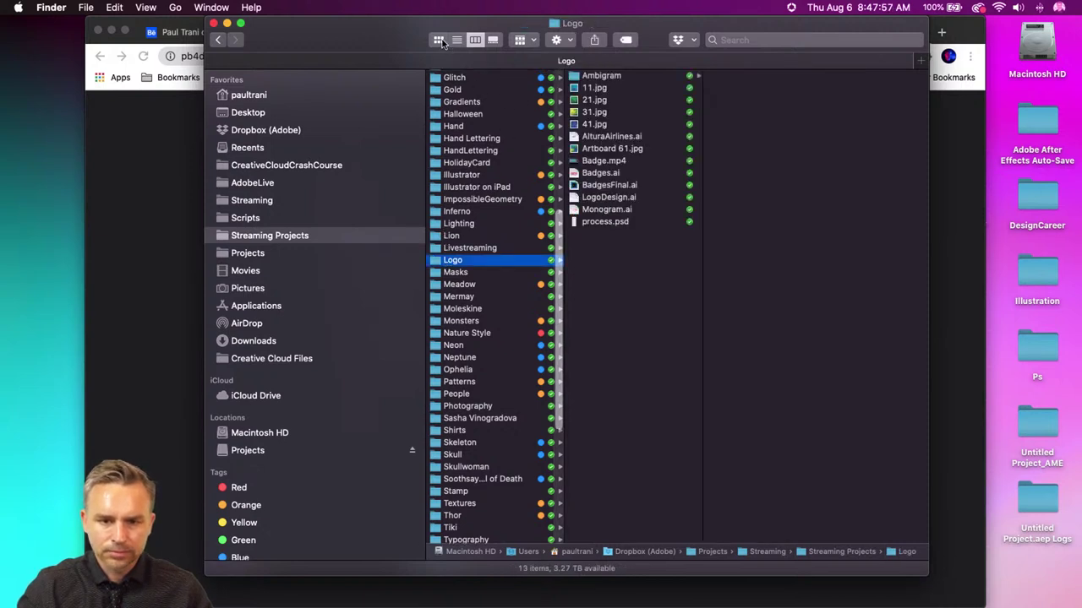
left_click(617, 75)
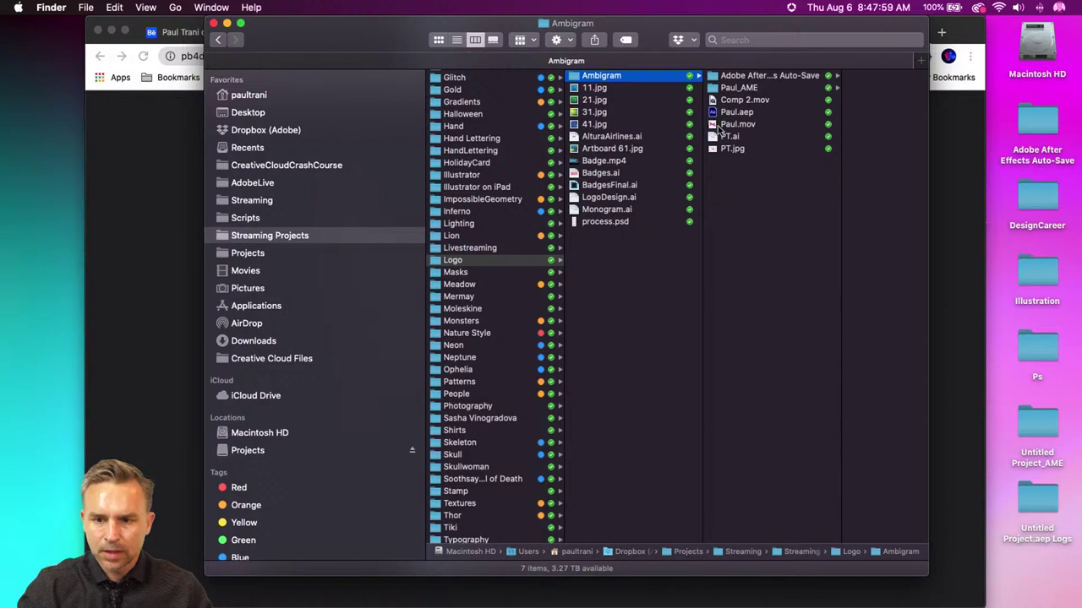
left_click(714, 129)
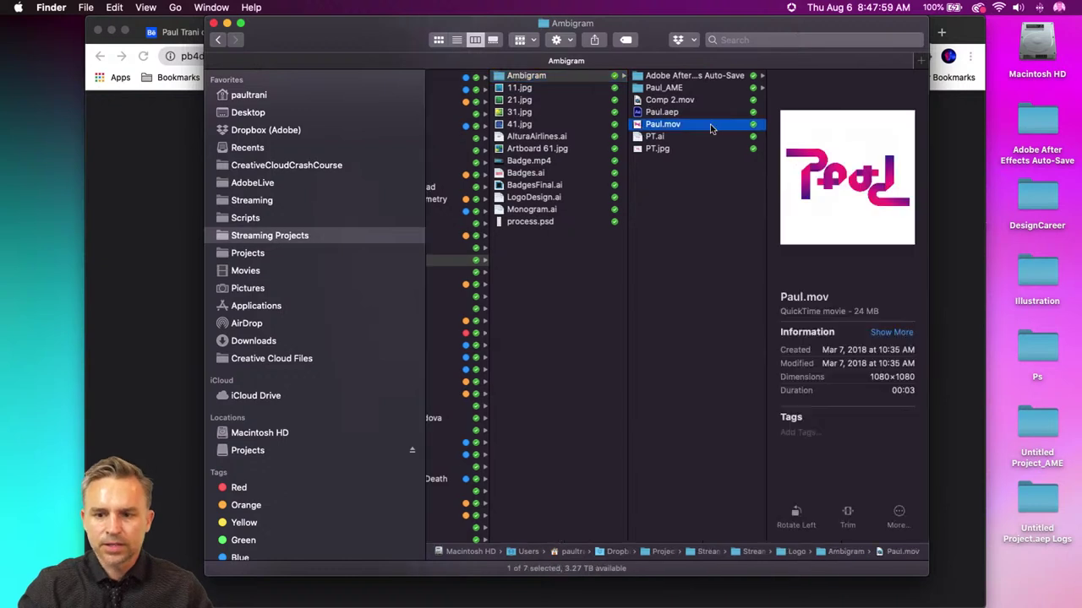
double_click(638, 125)
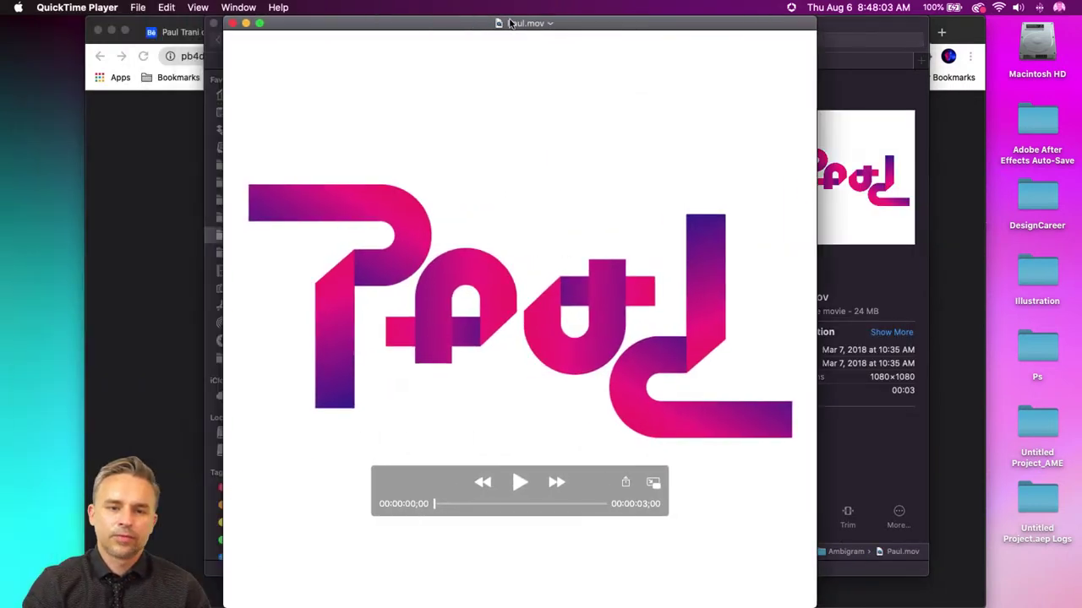
left_click(518, 482)
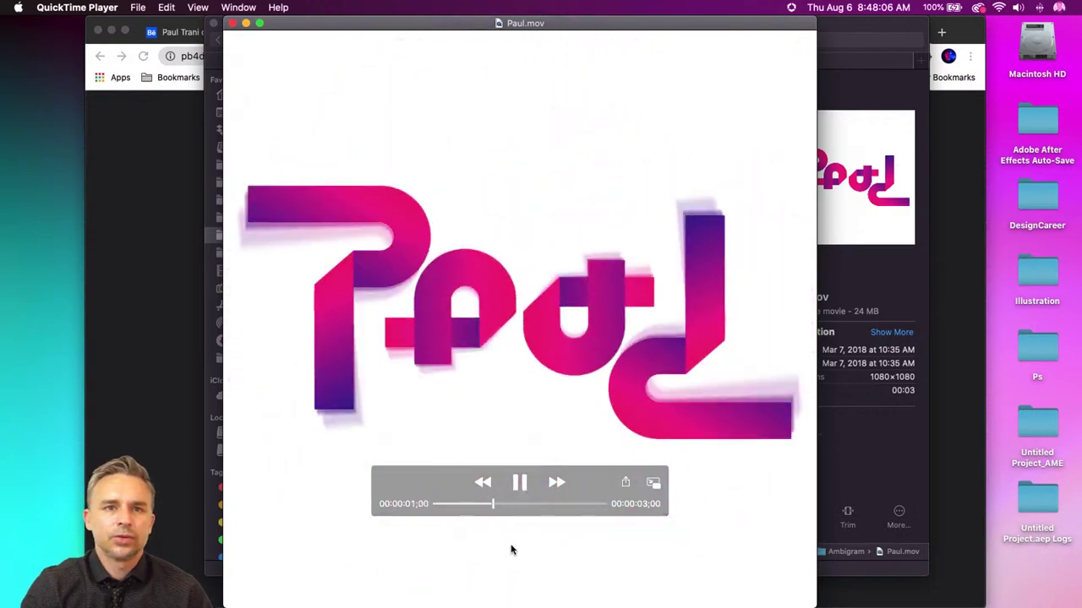
left_click_drag(442, 476, 422, 545)
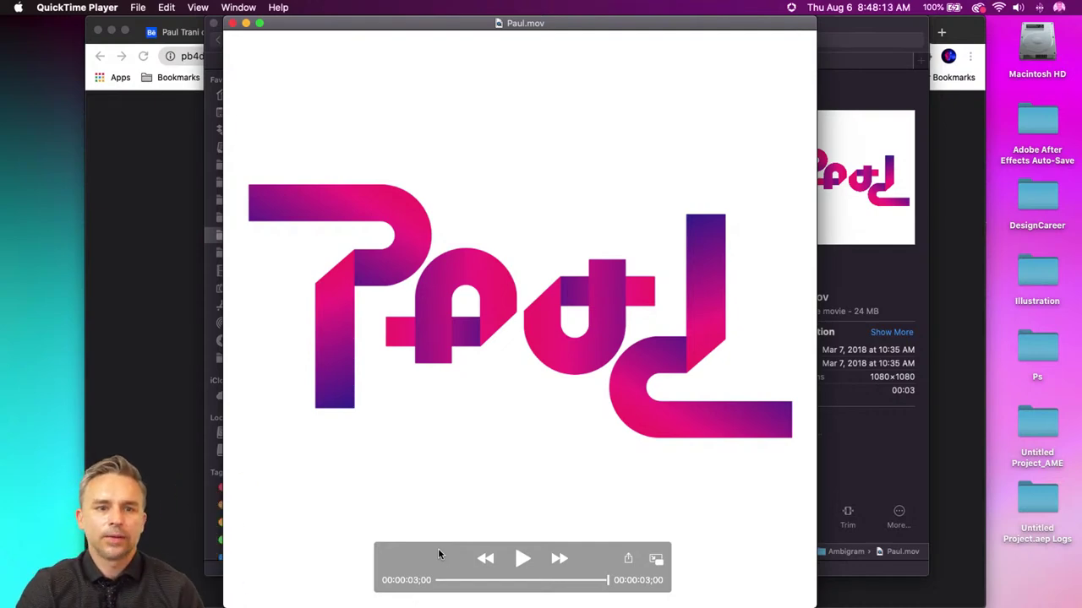
left_click(522, 558)
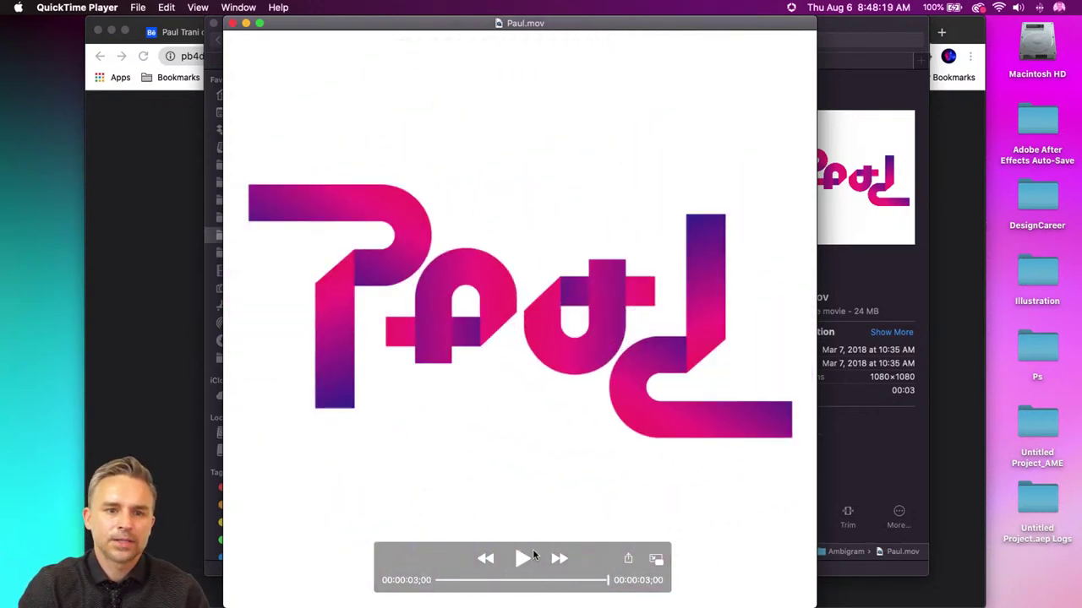
left_click(232, 23)
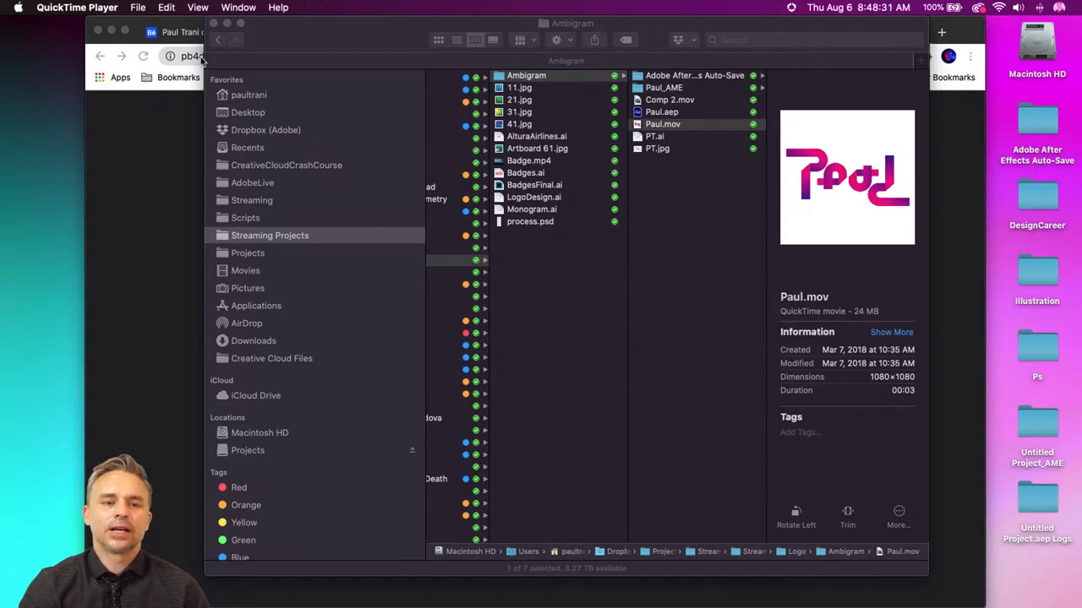
left_click(214, 22)
- Close the Chrome window and restore the minimized Illustrator window from the Dock
left_click(216, 153)
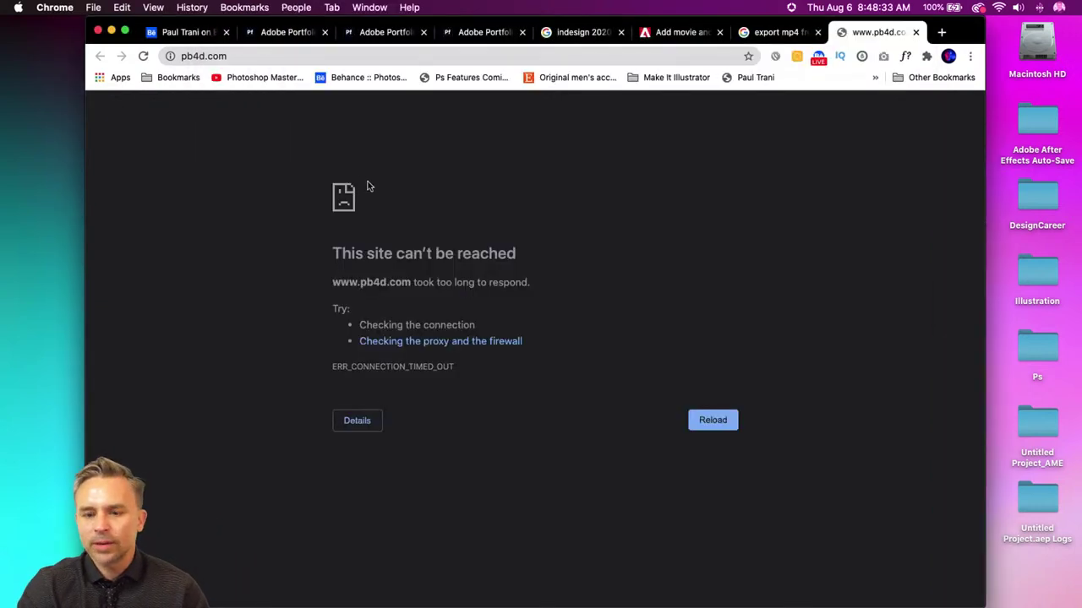
left_click(97, 32)
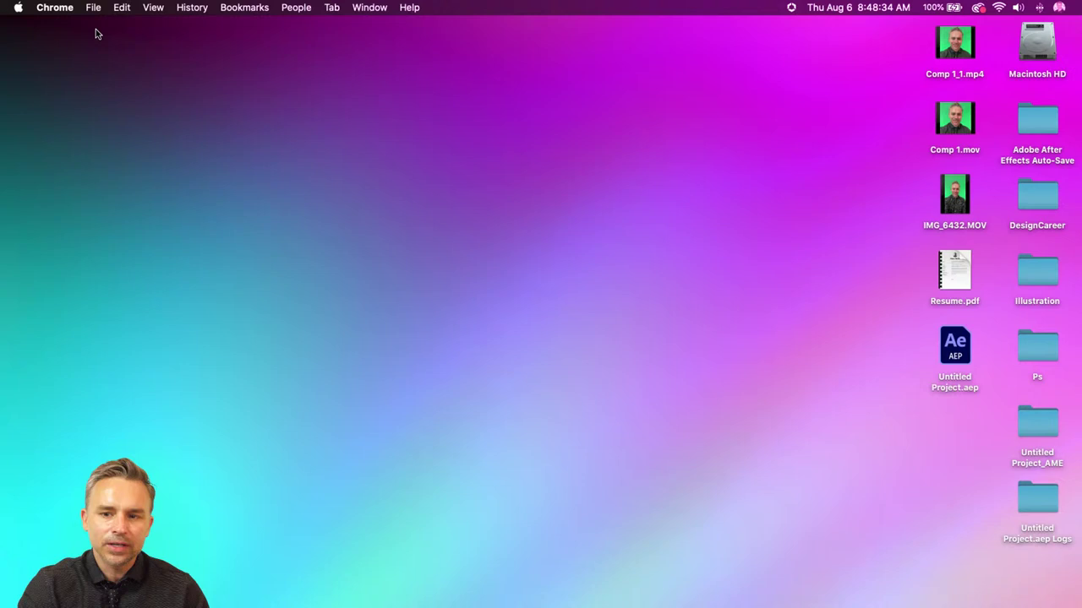
left_click(215, 154)
mouse_move(238, 595)
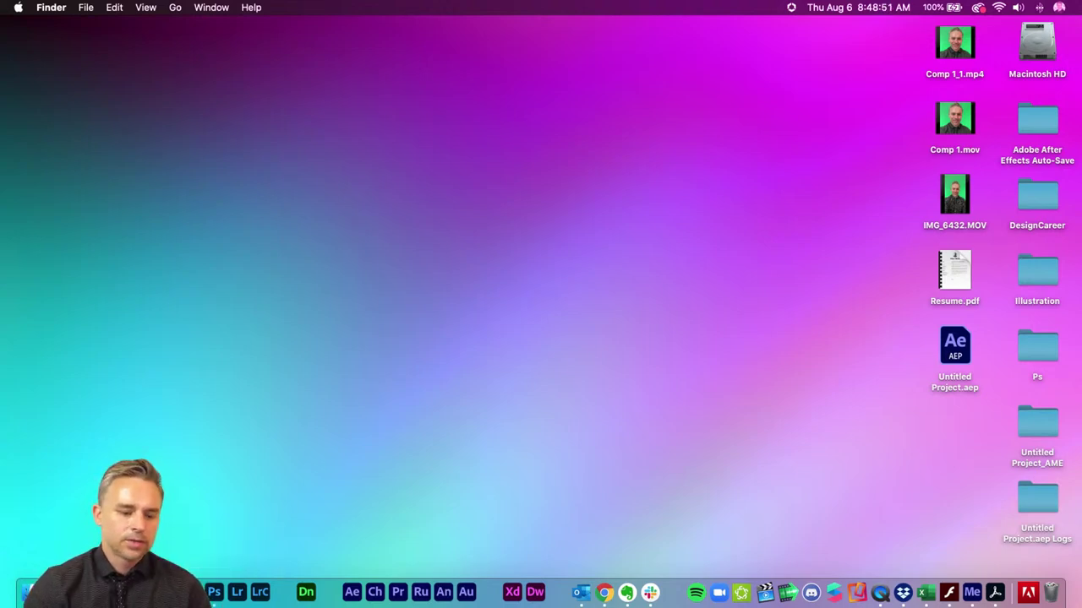
left_click(145, 593)
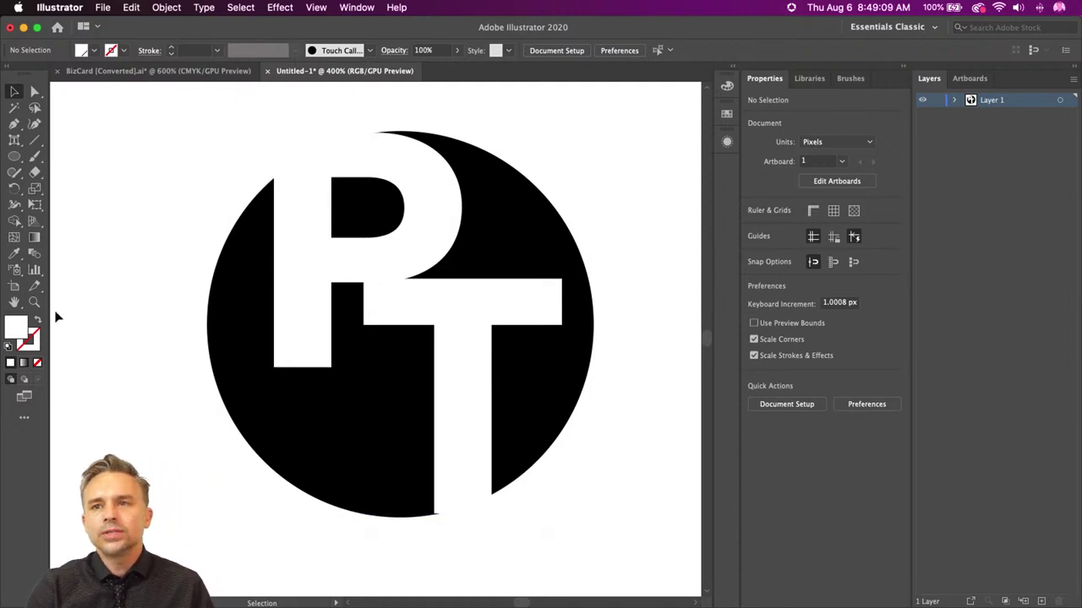
- Pan the PT logo artwork, then open a new Finder window showing Recents
left_click_drag(181, 161, 192, 192)
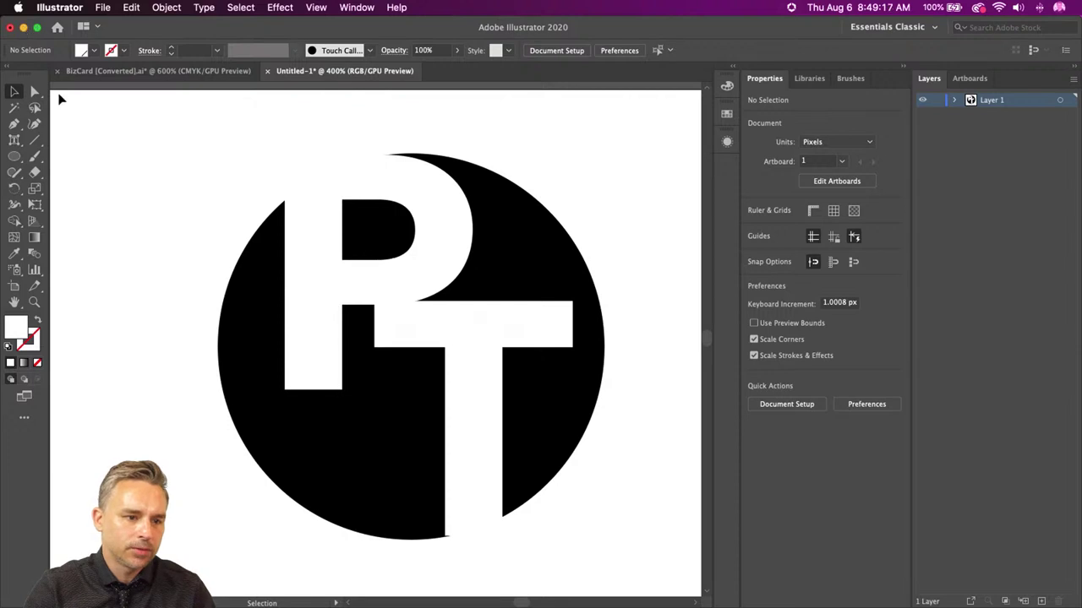
left_click(25, 592)
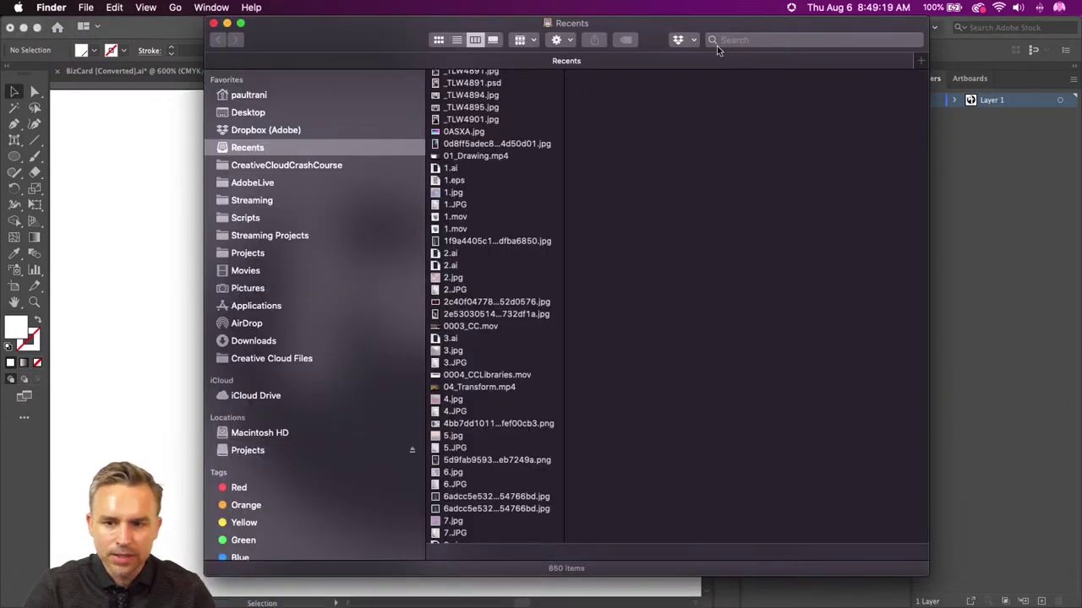
- Search Finder for rino.ai and open RINO.ai in Illustrator
left_click(741, 39)
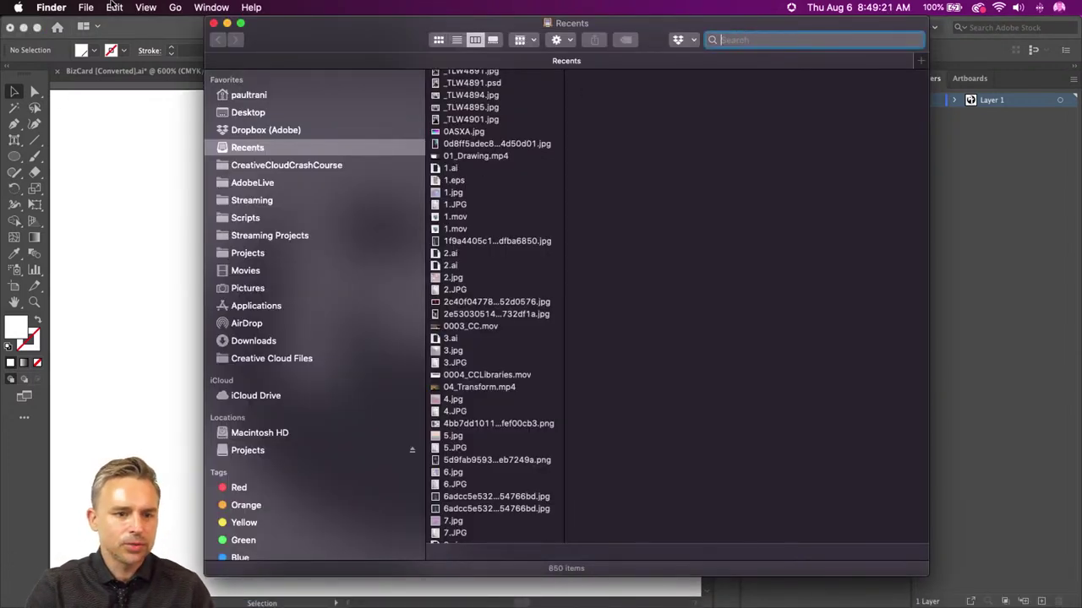
left_click_drag(352, 32, 339, 47)
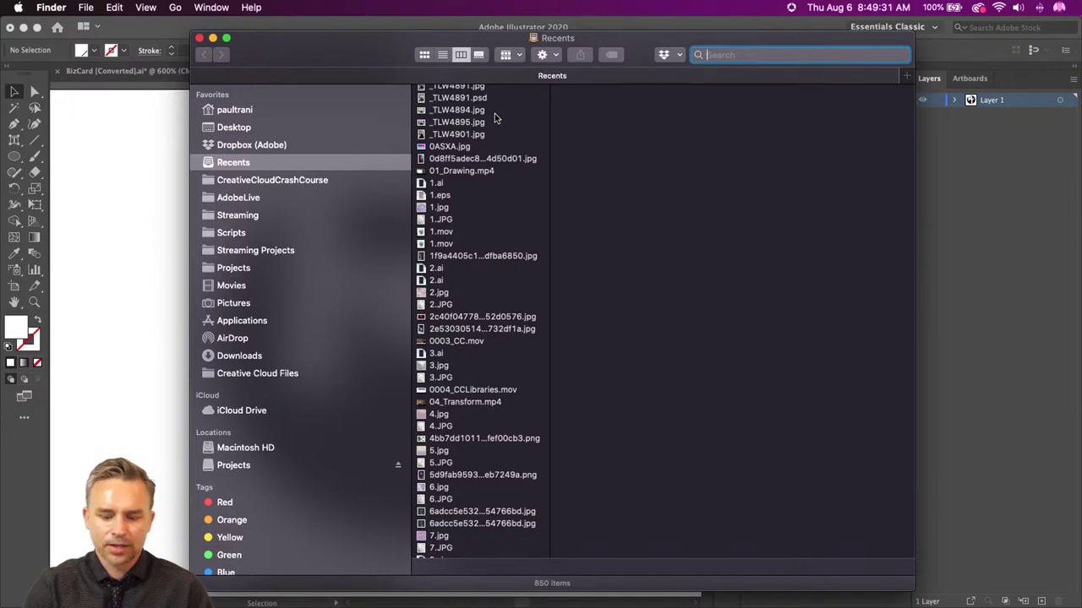
type("rino.a")
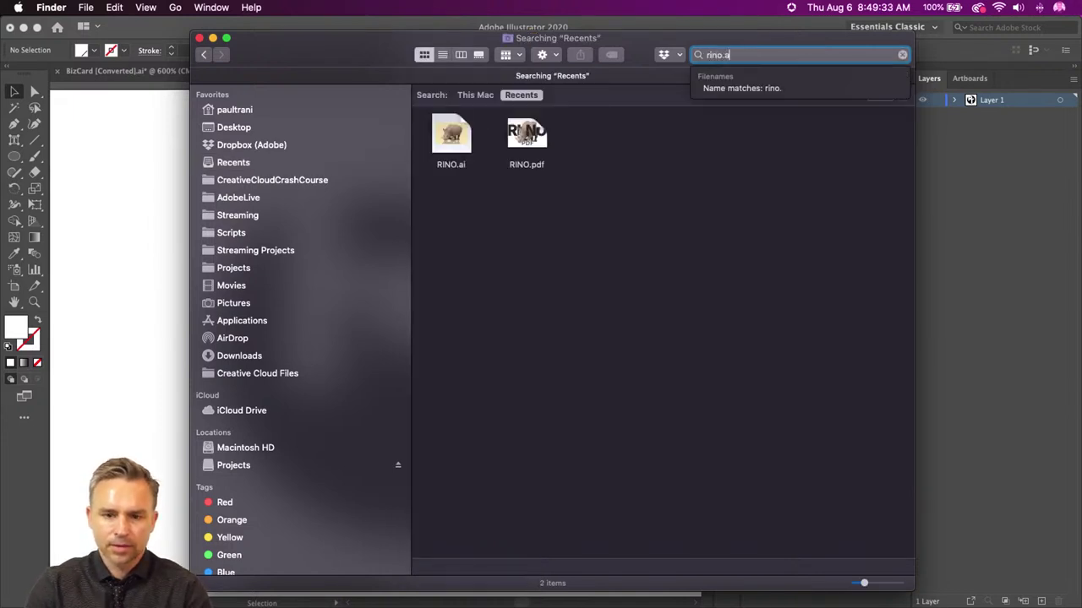
type("i")
left_click(452, 137)
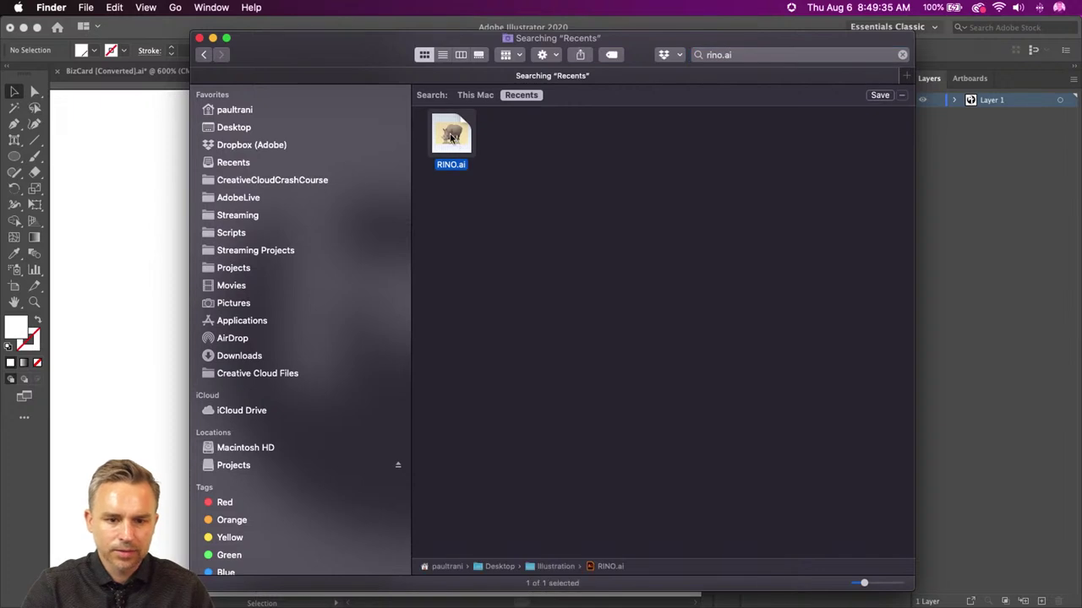
double_click(452, 136)
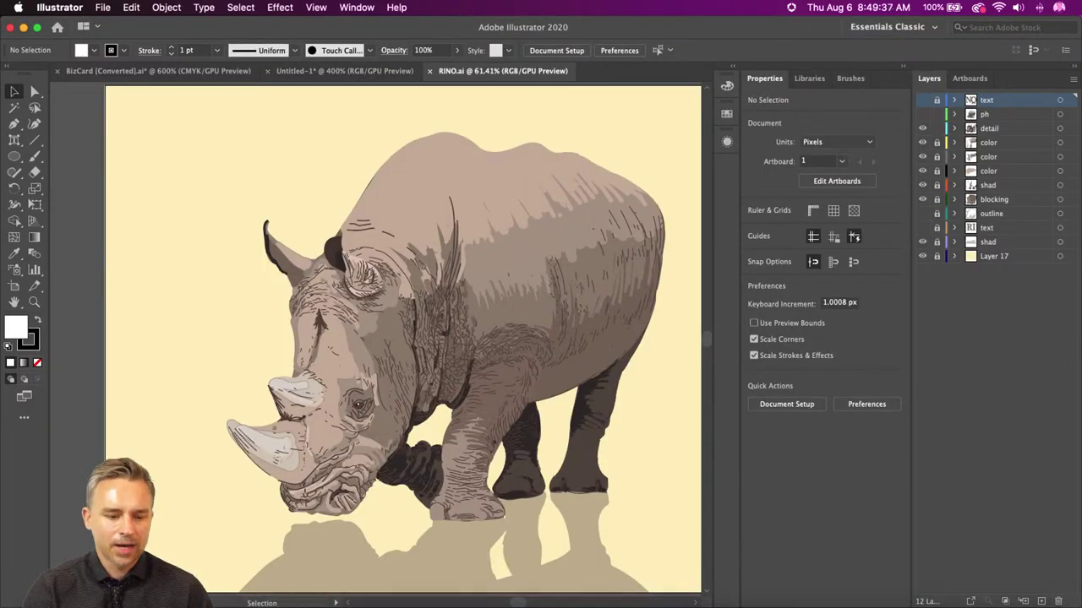
- Open the RINO2 (1) cloud document through File > Open
left_click(105, 7)
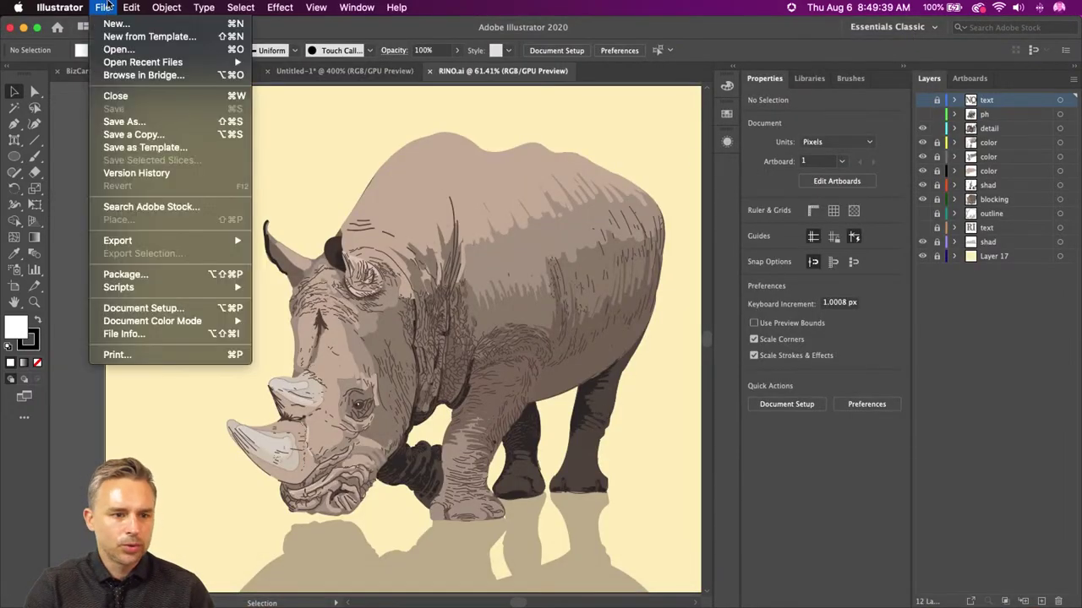
left_click(107, 52)
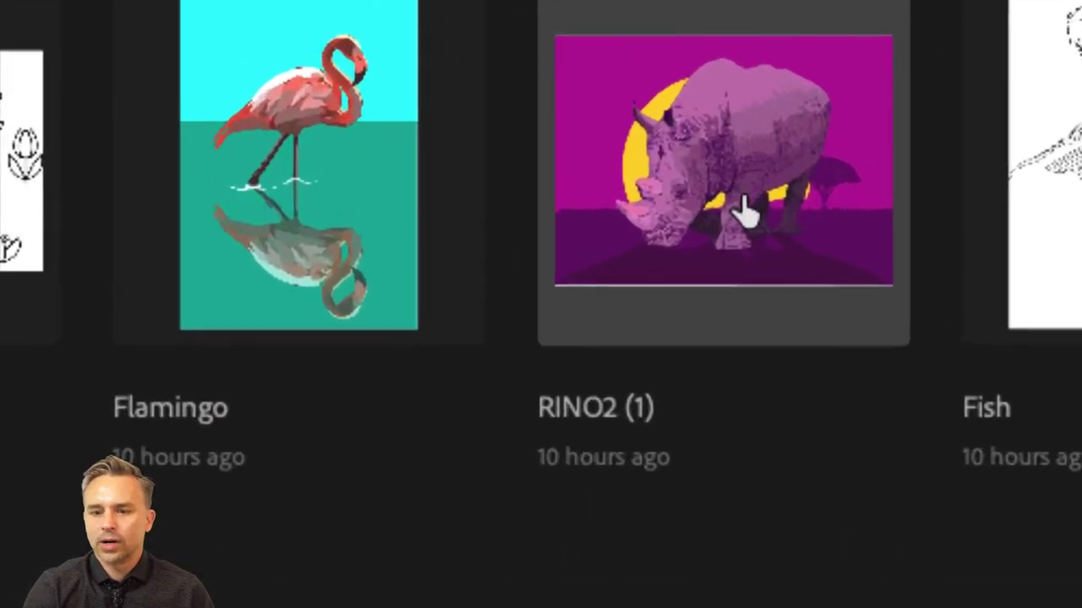
double_click(744, 202)
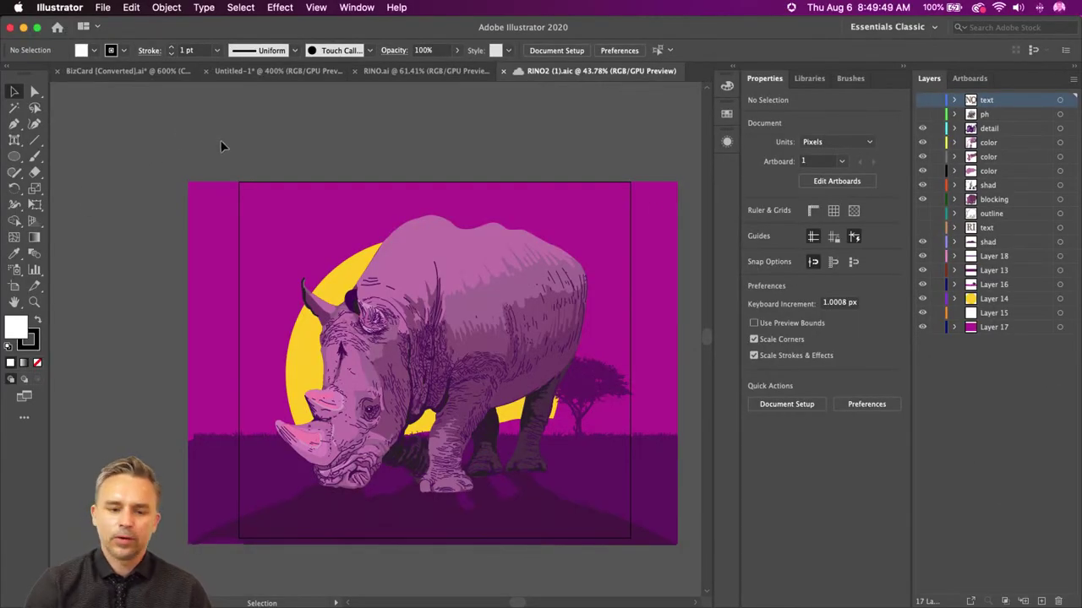
- Zoom in on the rhino and toggle Outline view (Cmd+Y) on and off to inspect its paths
key("super+equal")
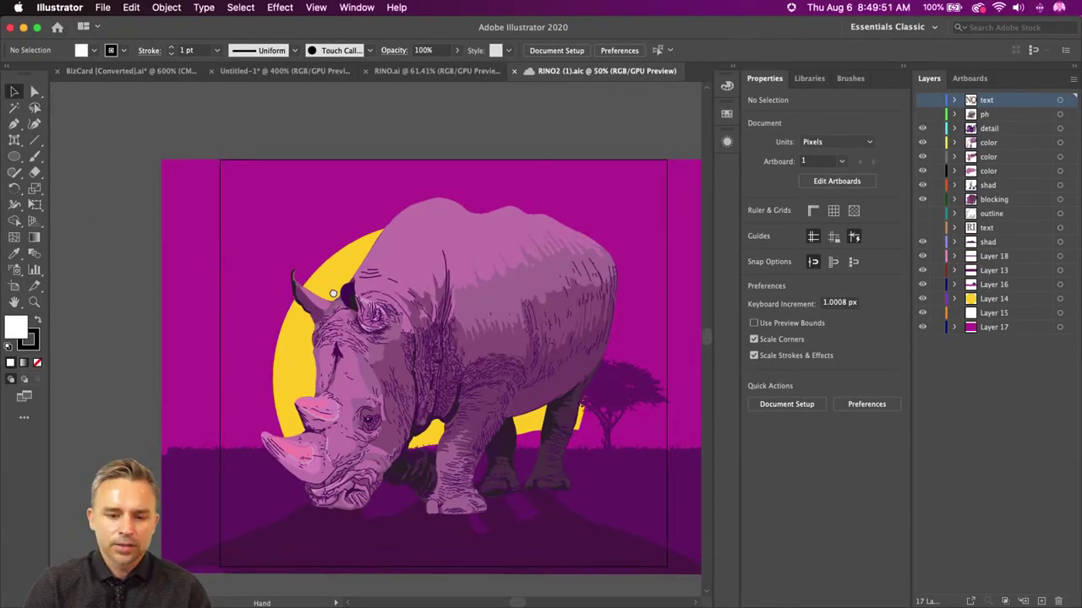
scroll(264, 259, "right", 2)
scroll(264, 260, "down", 1)
key("super+equal")
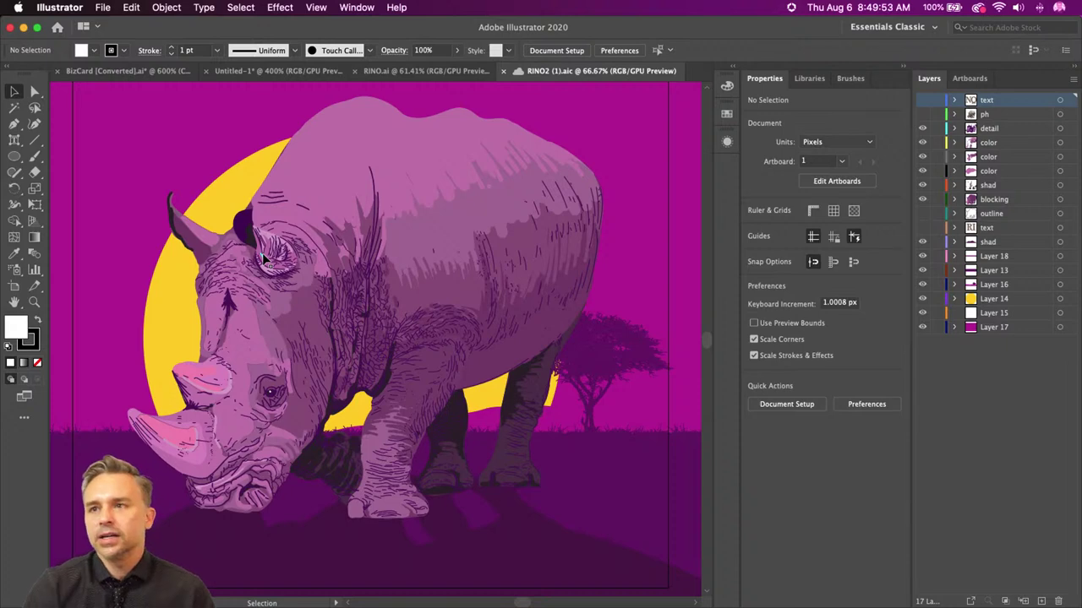
scroll(198, 133, "up", 1)
scroll(198, 132, "left", 1)
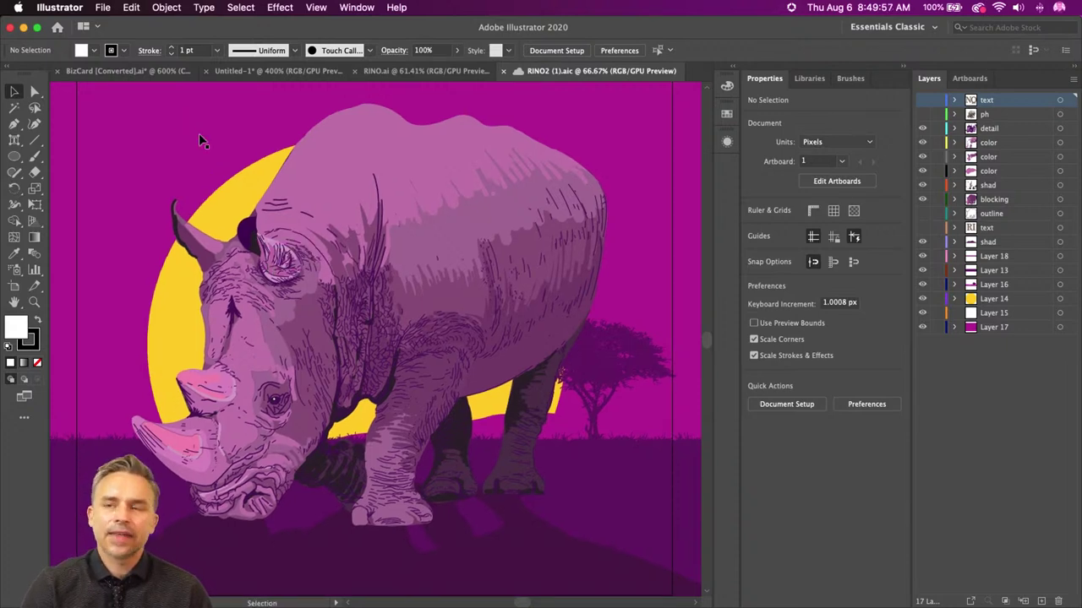
key("super+y")
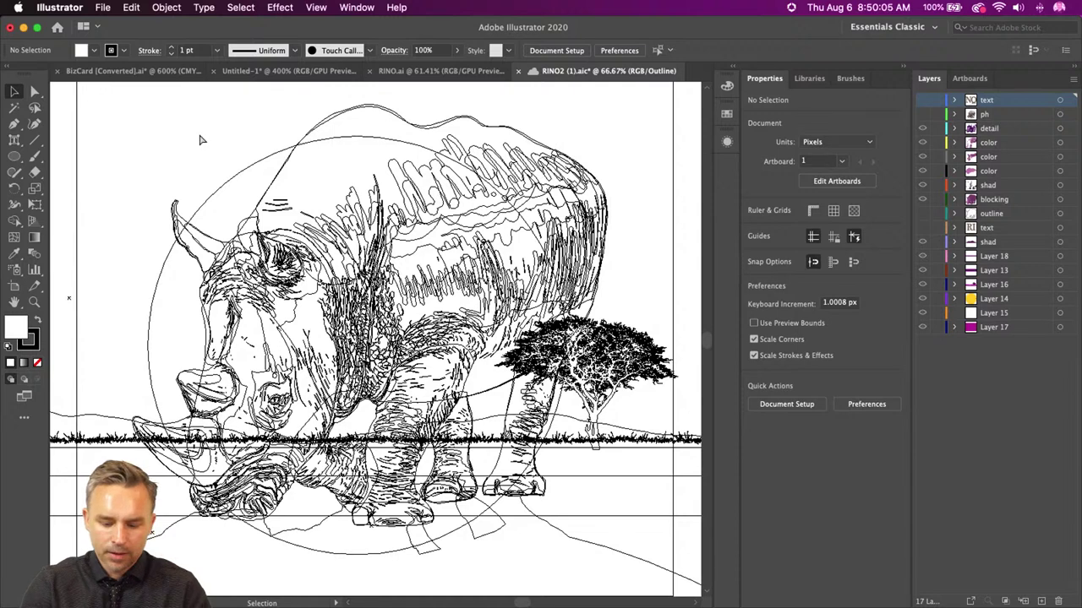
key("super+y")
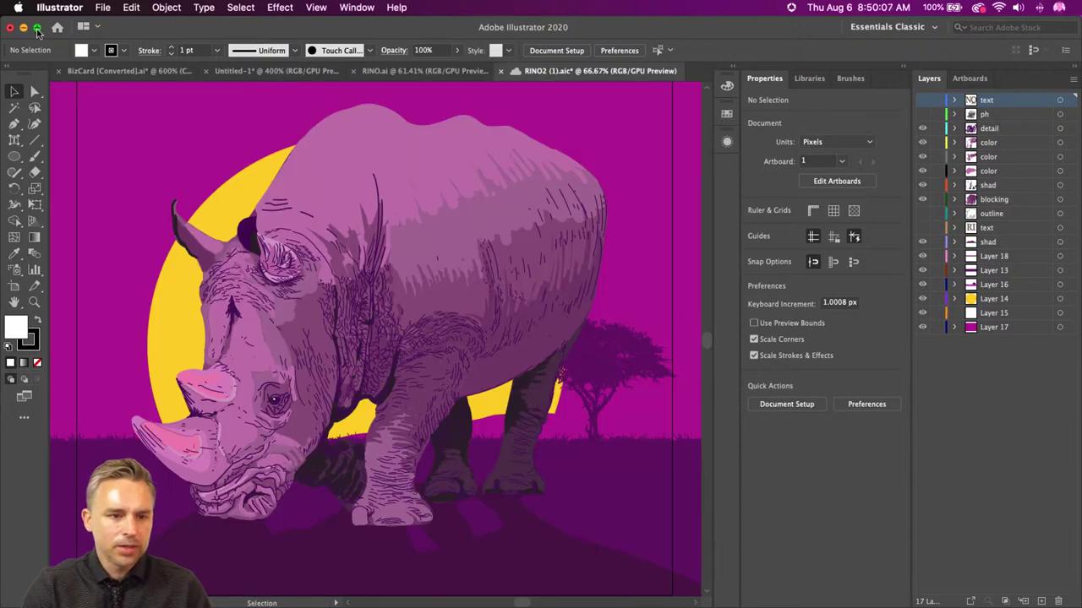
left_click(102, 7)
- Export the rhino artboard as a 1x JPG 100 to the Desktop with Export for Screens
mouse_move(144, 243)
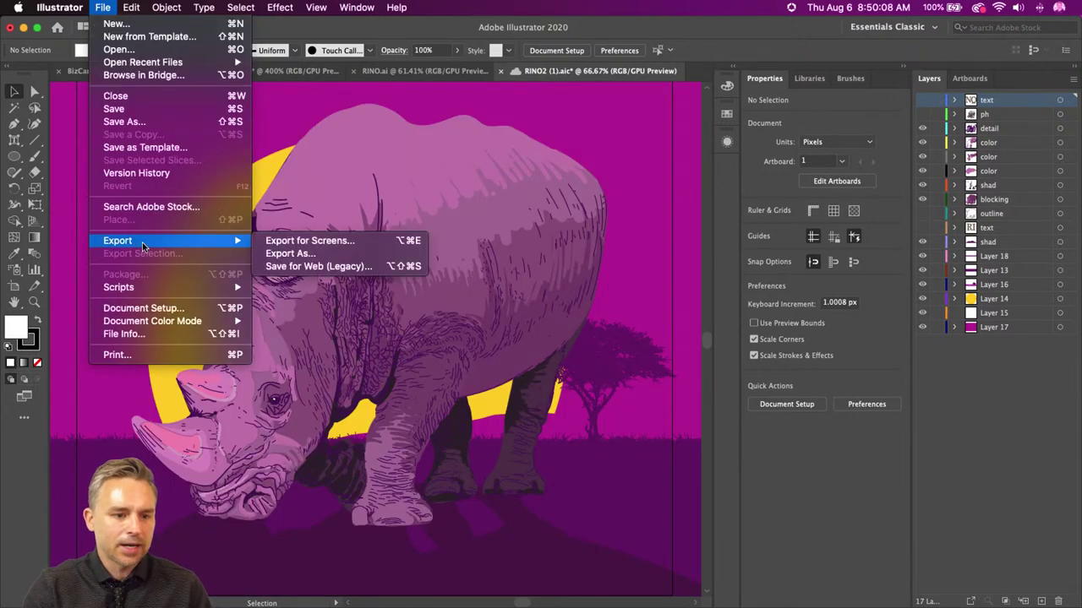
left_click(283, 245)
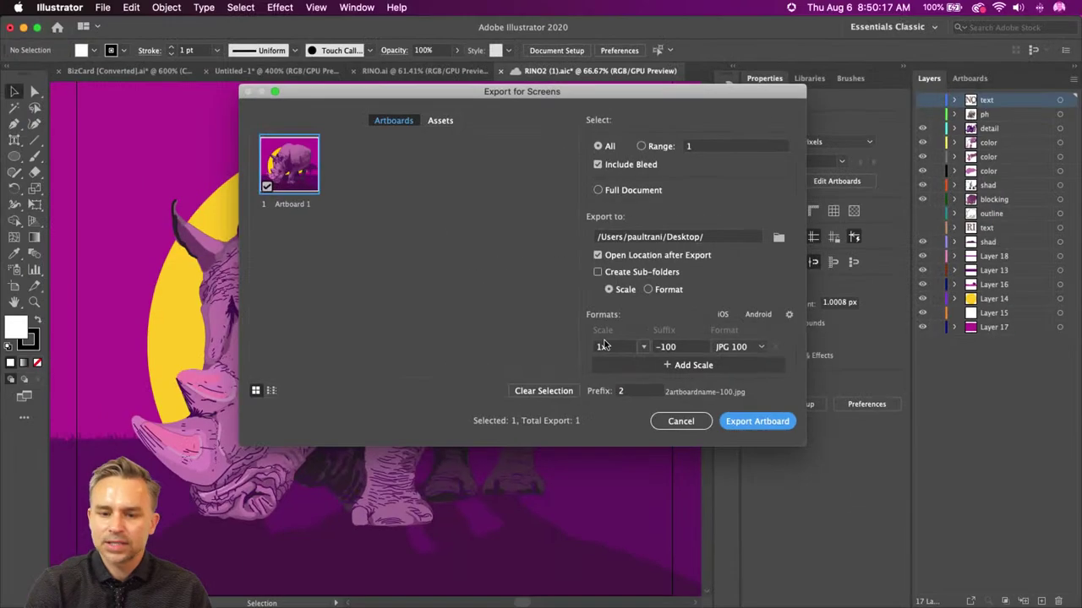
left_click(834, 514)
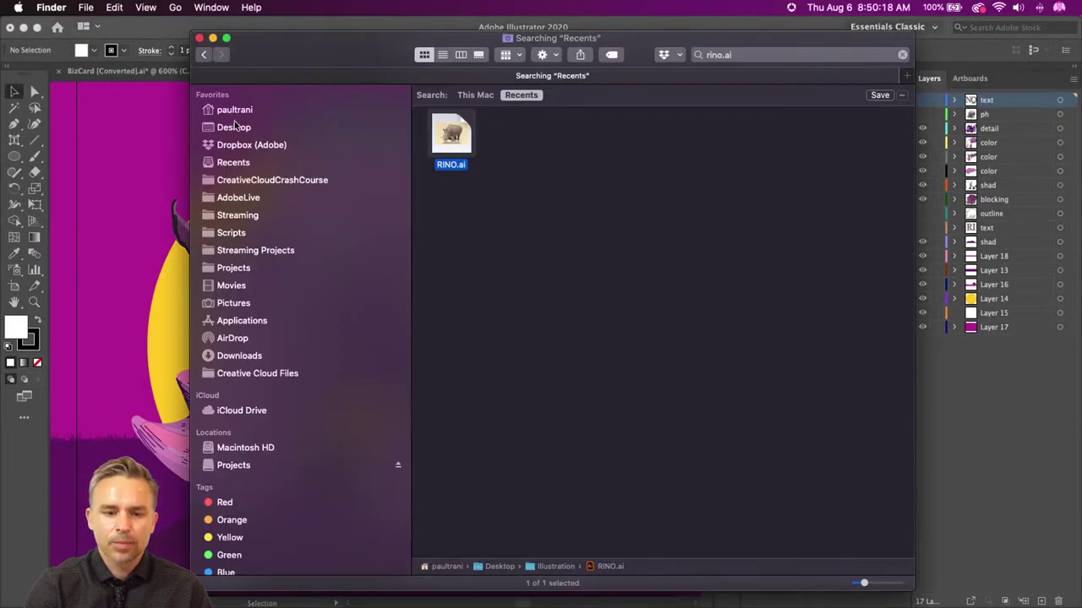
left_click(236, 127)
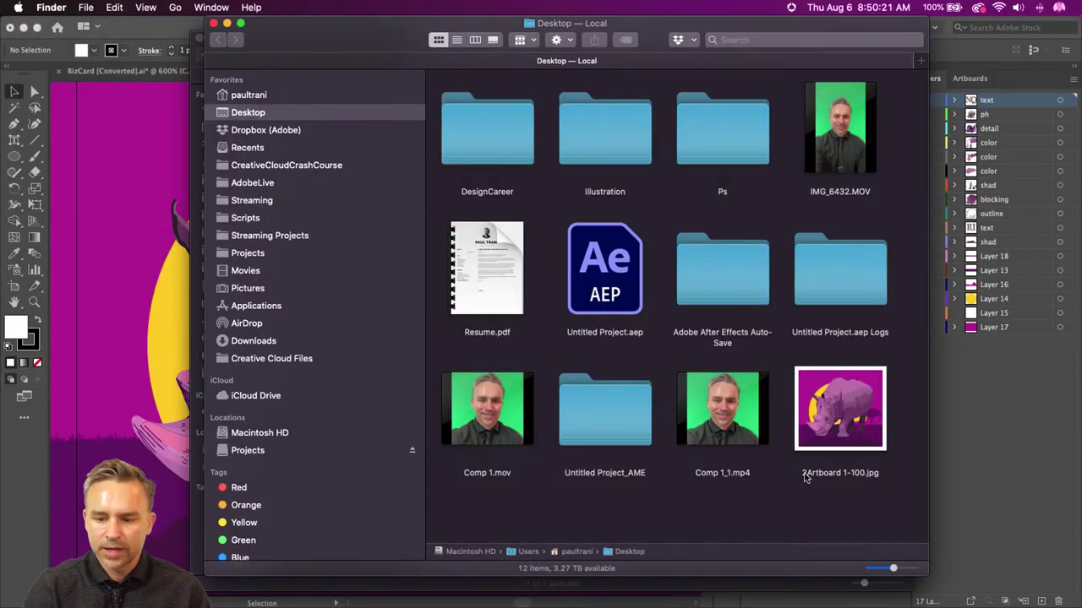
- Quick Look 2Artboard 1-100.jpg, rename it Rhino.jpg, and bring Chrome forward
left_click_drag(333, 52, 288, 42)
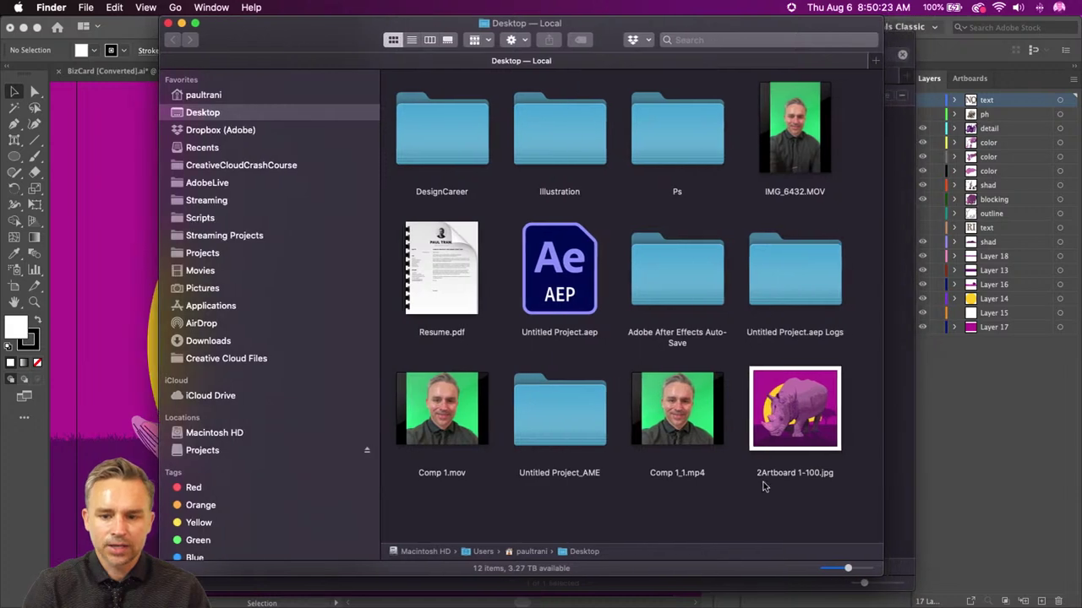
left_click(779, 408)
key("space")
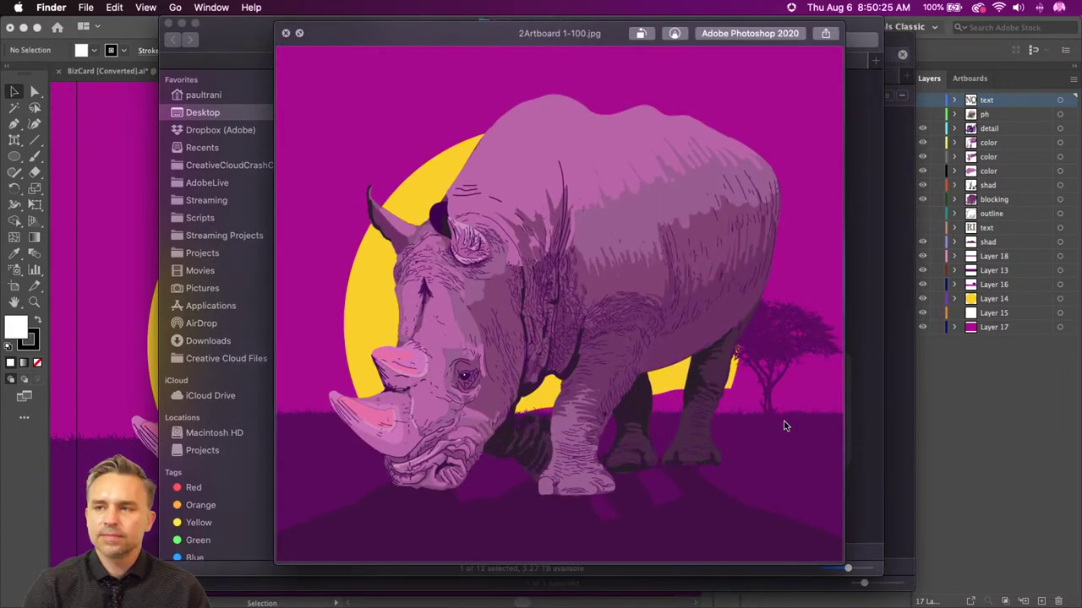
key("space")
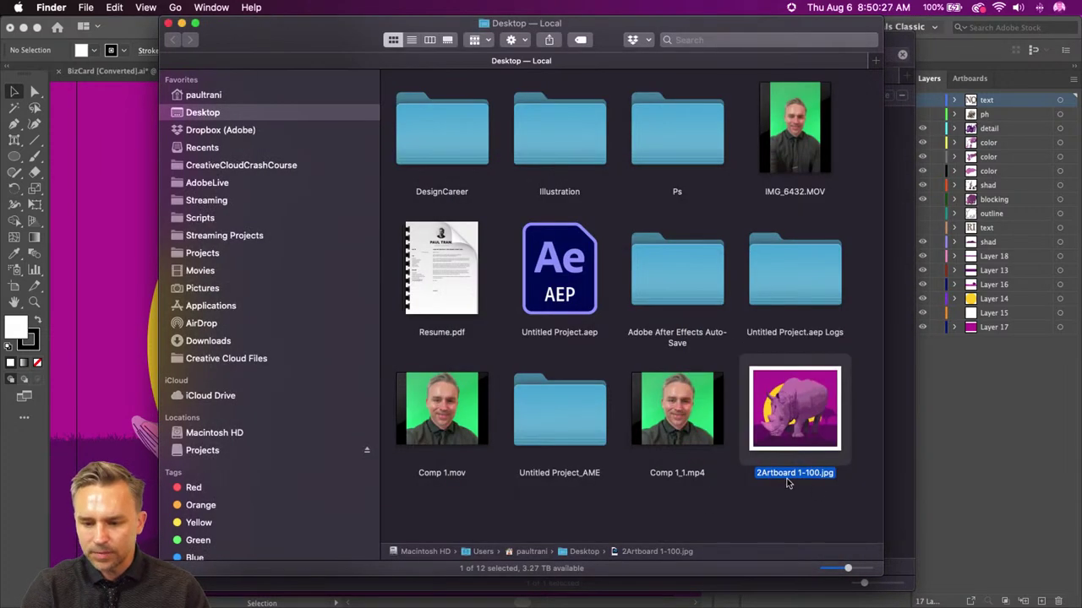
key("Return")
type("Rh")
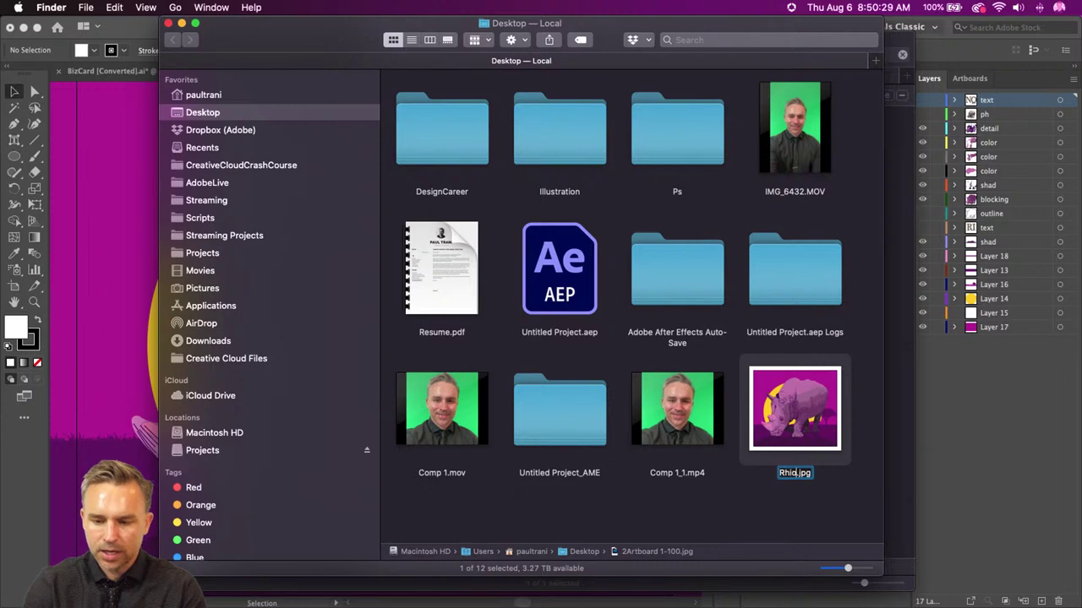
type("ino")
key("Return")
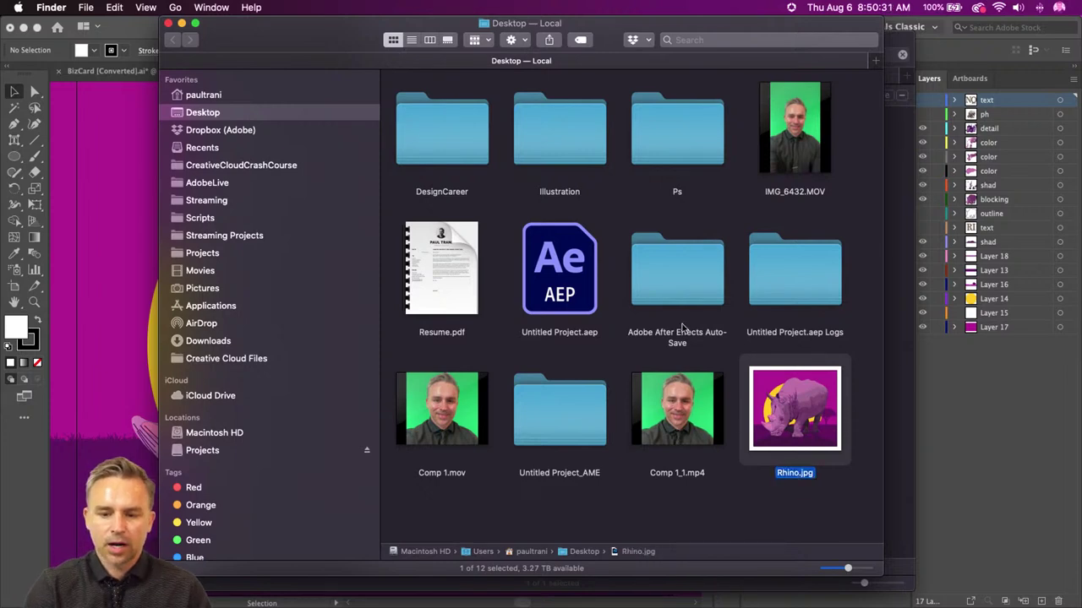
mouse_move(524, 605)
left_click(603, 598)
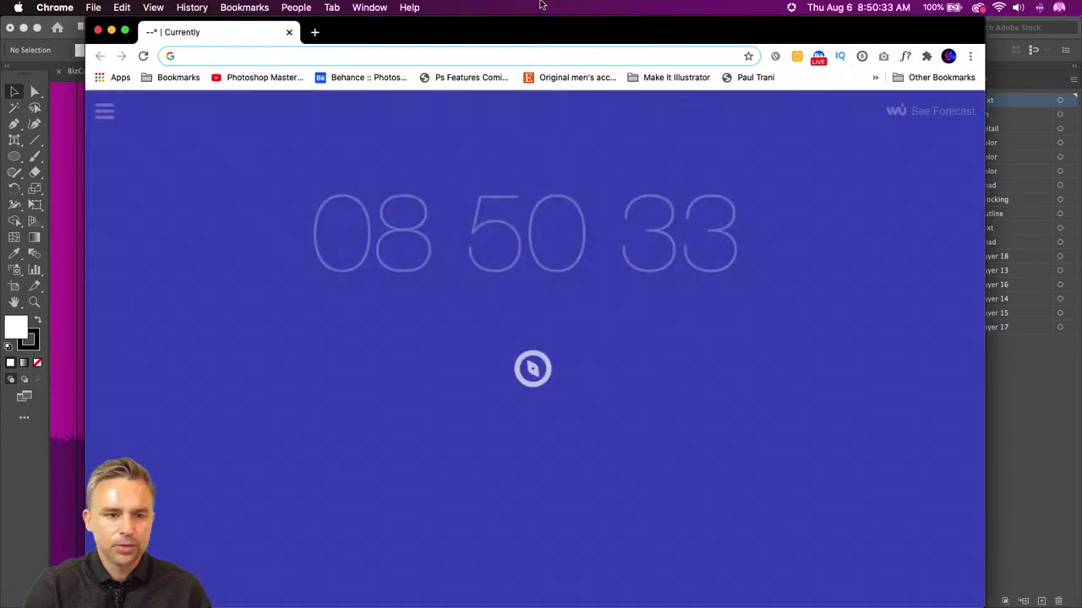
- Go to behance.net, create a new project and upload Rhino.jpg from the Desktop as an image
type("beh")
key("Return")
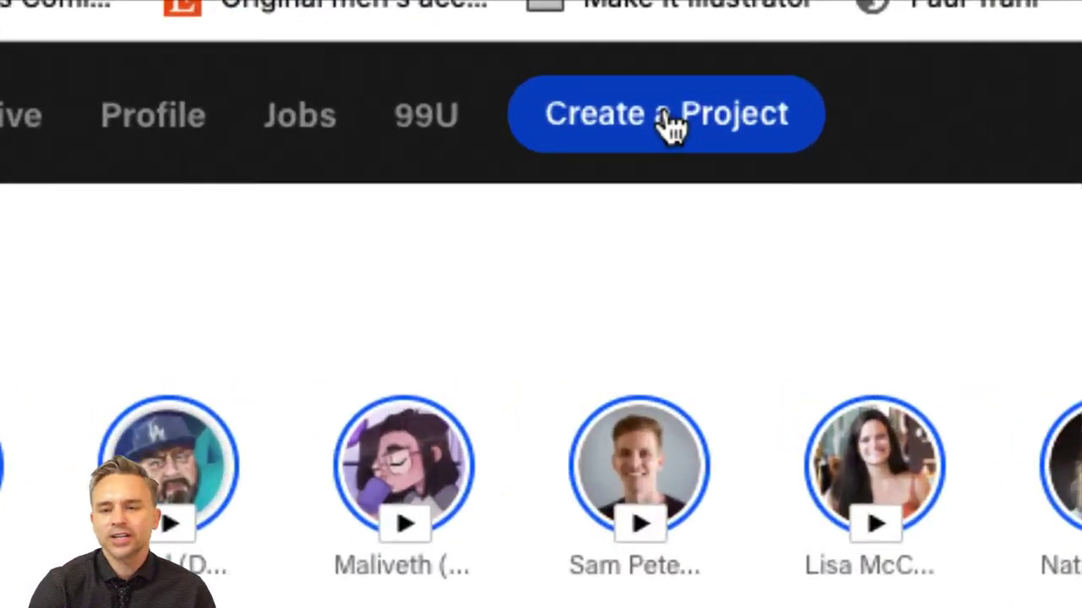
left_click(670, 119)
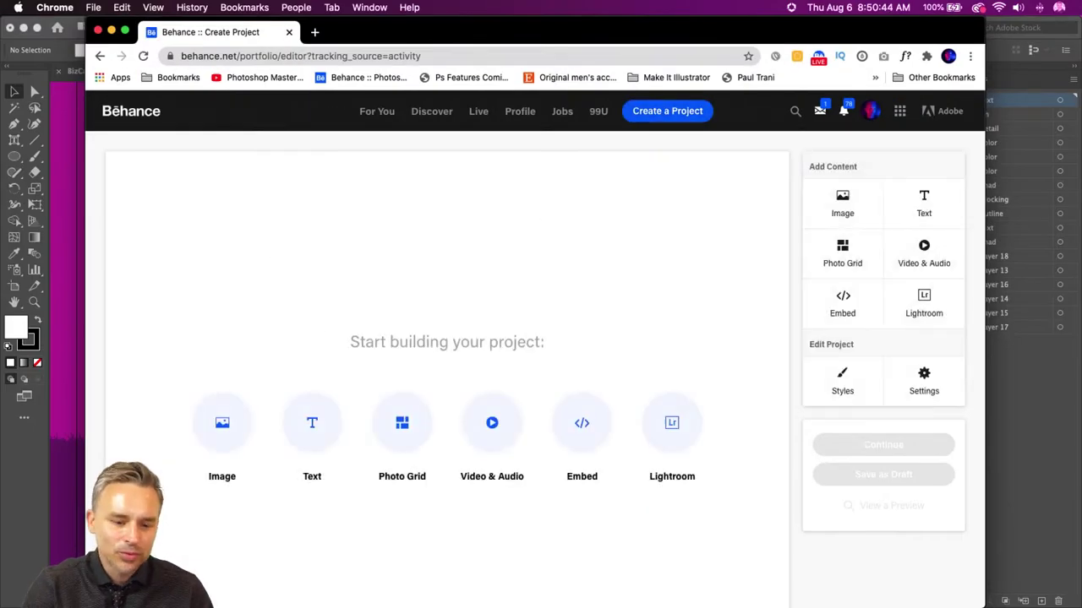
left_click(222, 427)
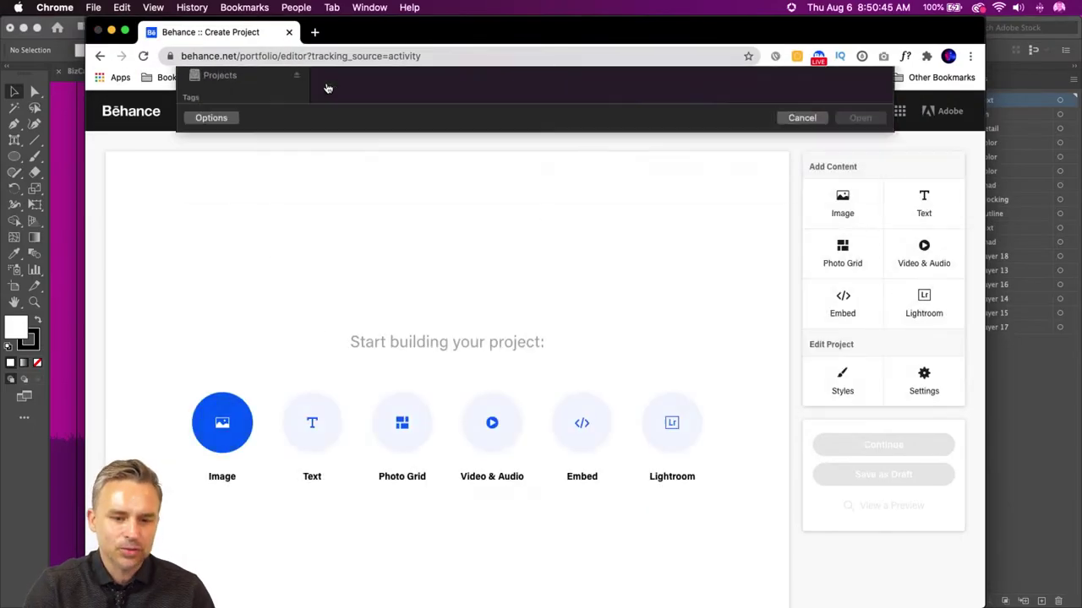
left_click(219, 137)
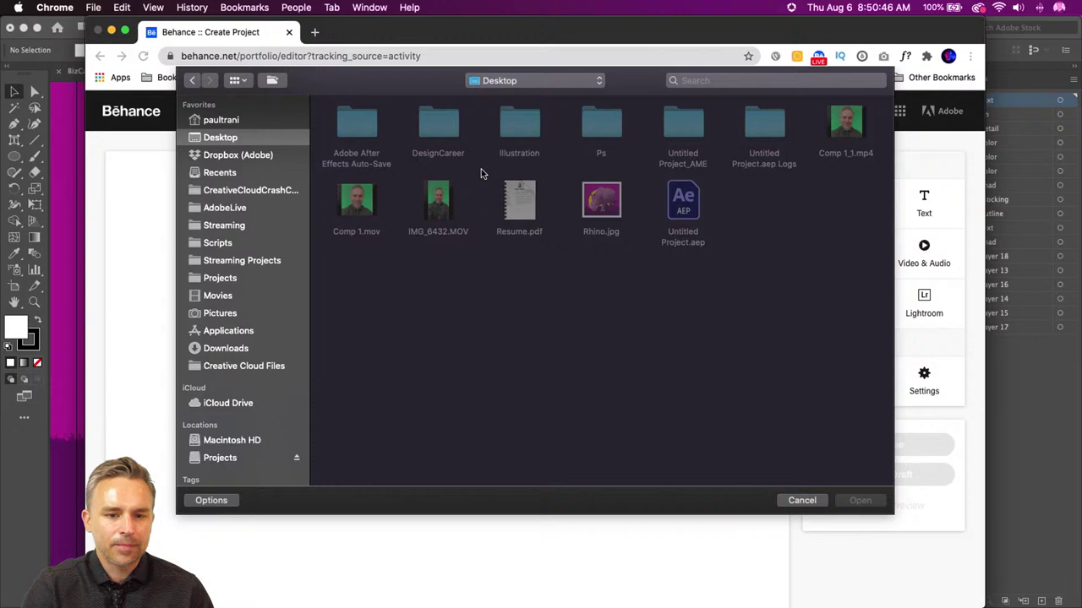
double_click(603, 202)
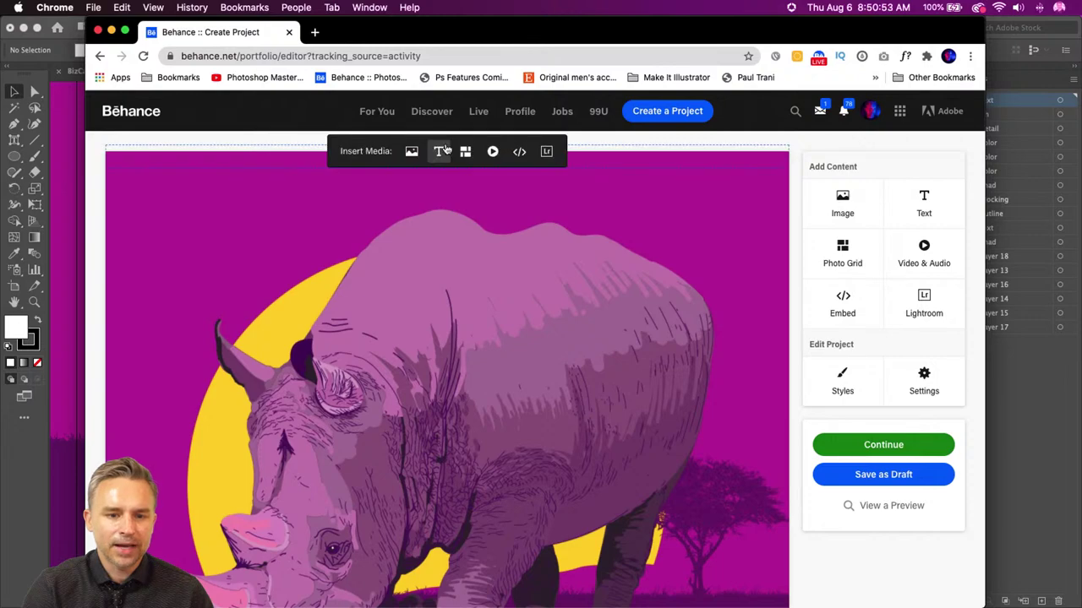
- Insert a text block above the image with the title 'Rhino Created in Illustrator on the iPad'
left_click(441, 151)
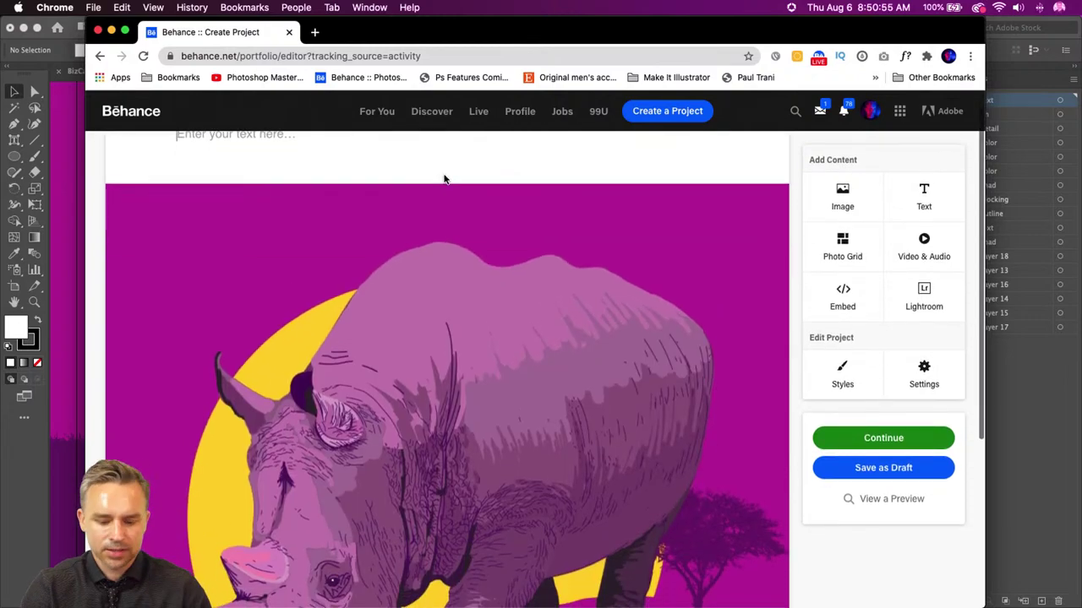
type("RH")
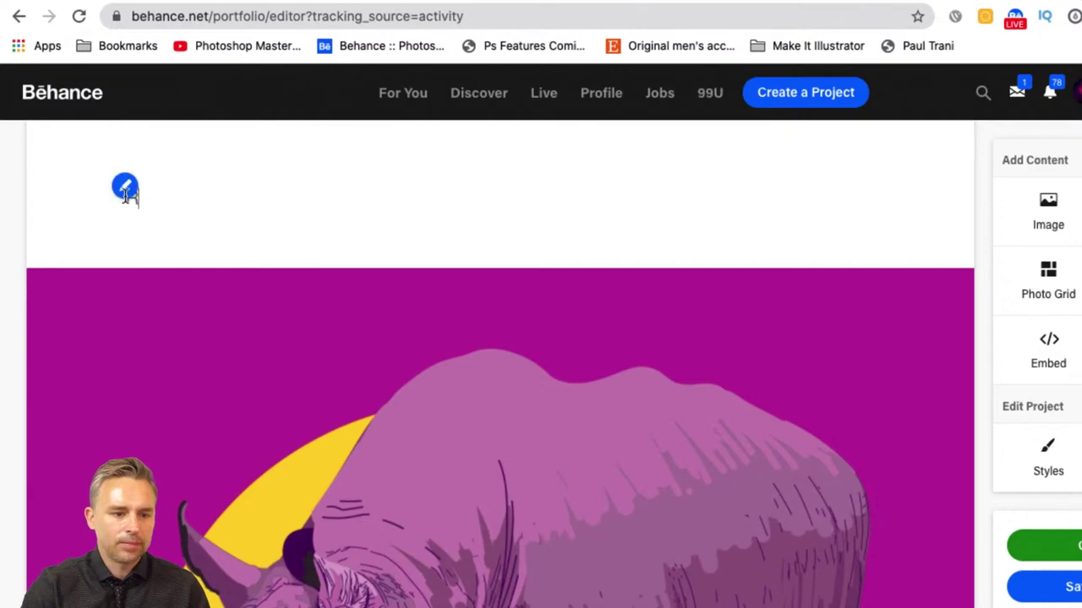
left_click_drag(188, 188, 159, 188)
type("RH")
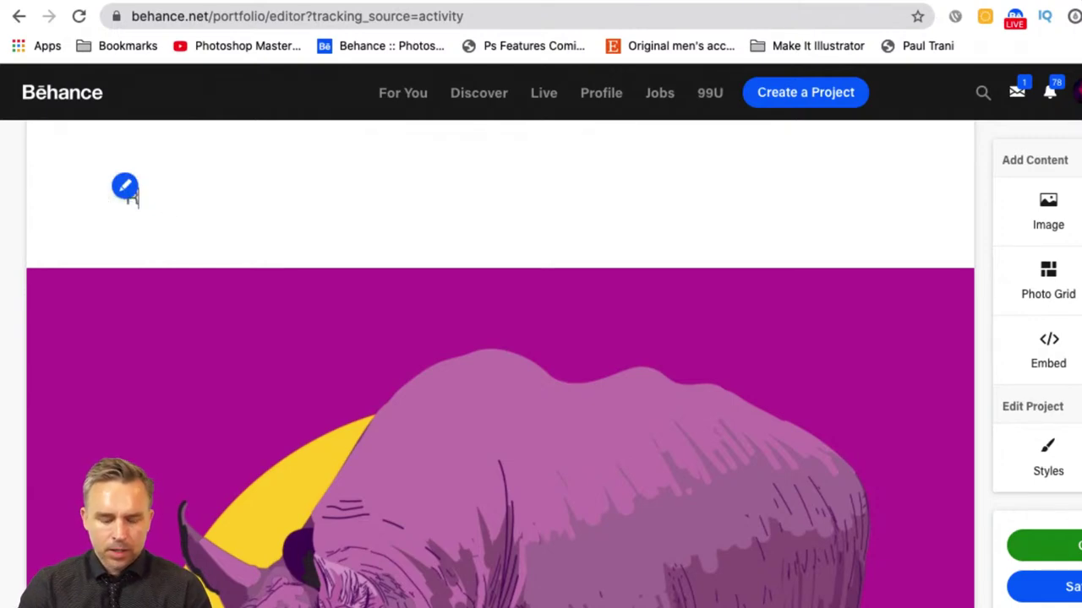
key("BackSpace")
key("BackSpace")
type("R")
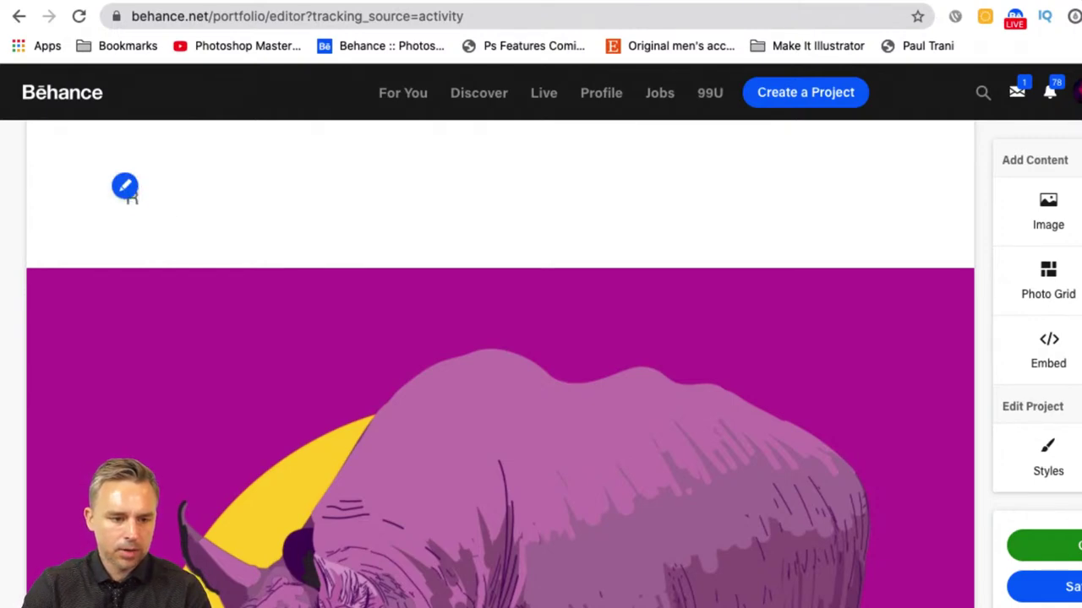
type("hino Crea")
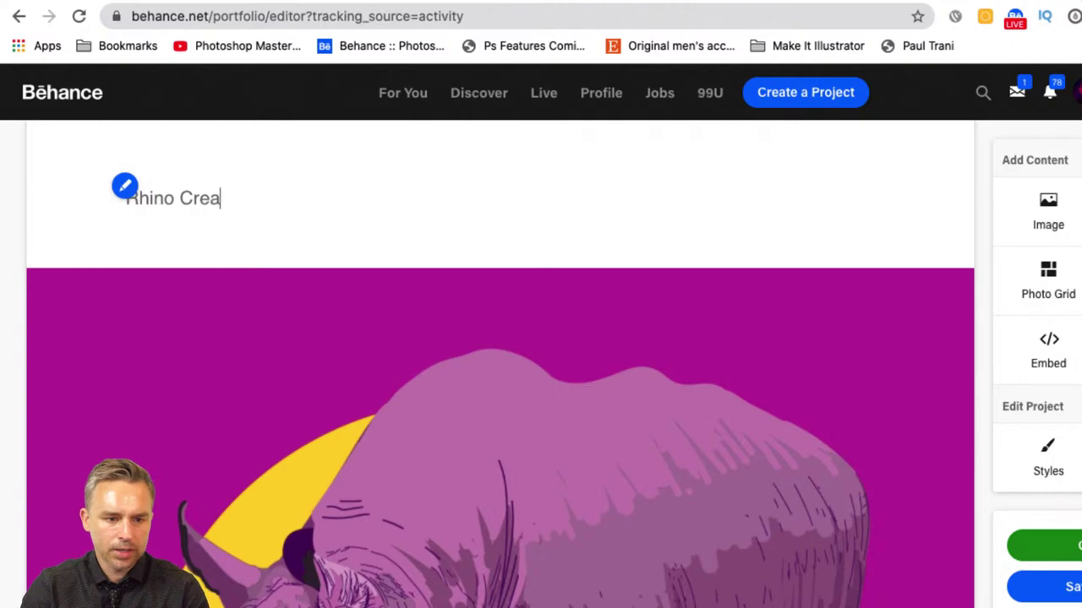
type("ted in Illust")
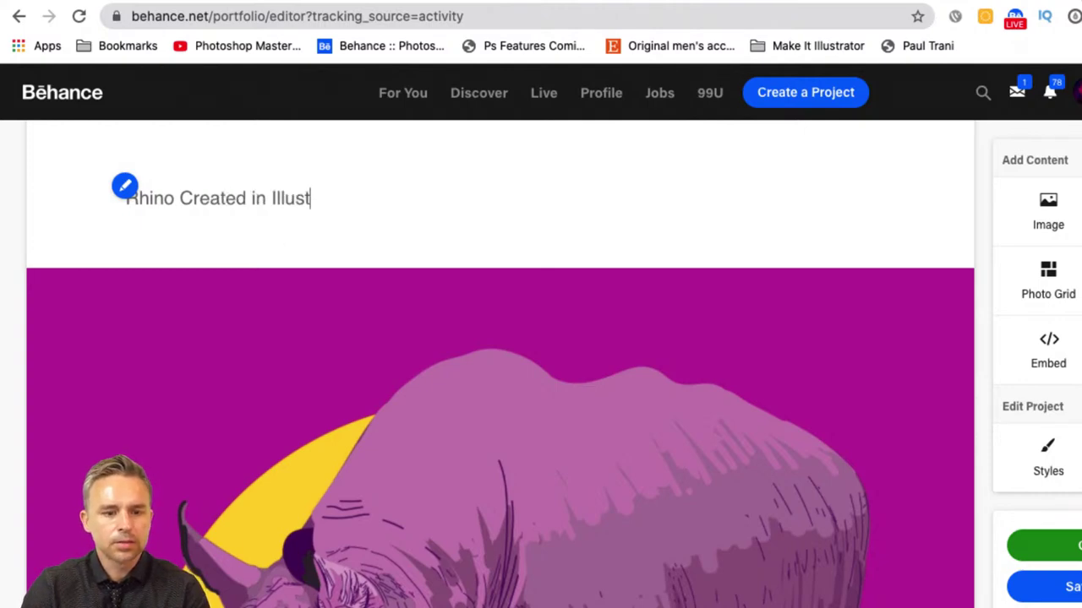
type("rator on the i")
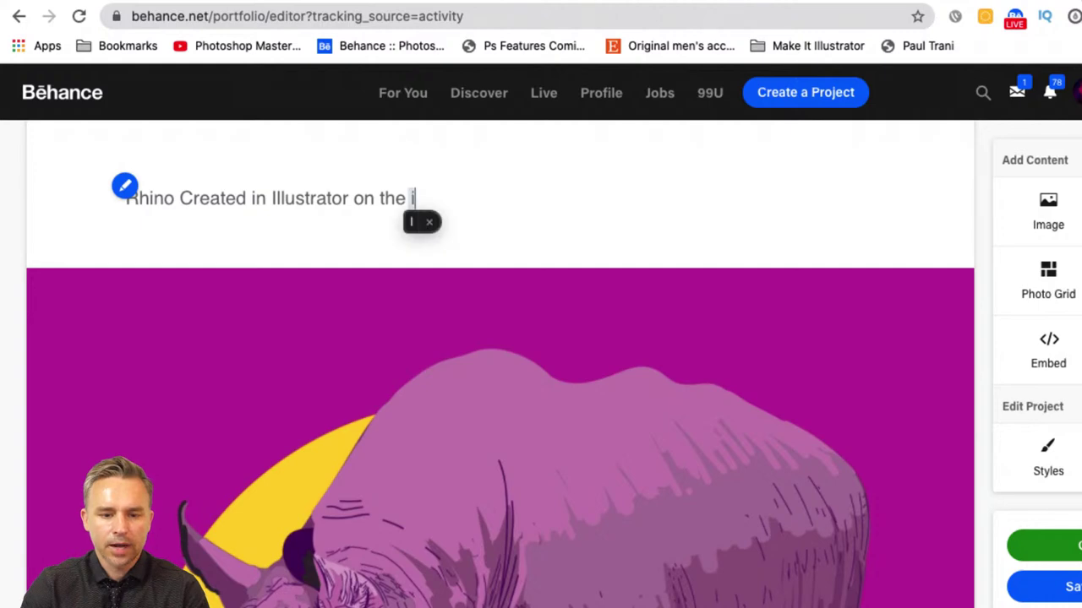
type("Pad")
- Format the title as a centred Header
left_click_drag(485, 203, 18, 180)
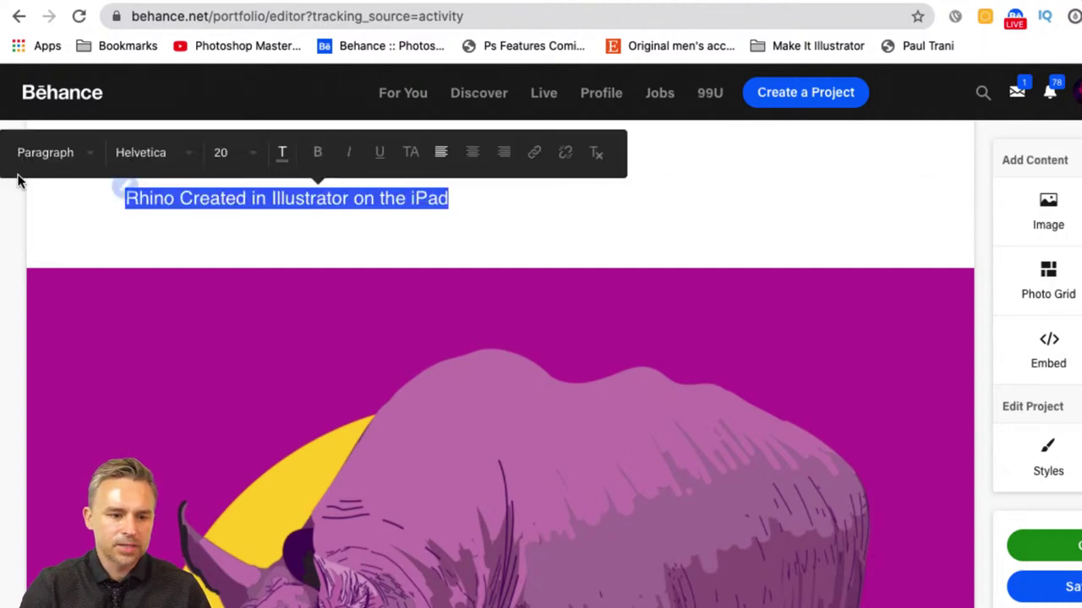
left_click(67, 157)
left_click(54, 186)
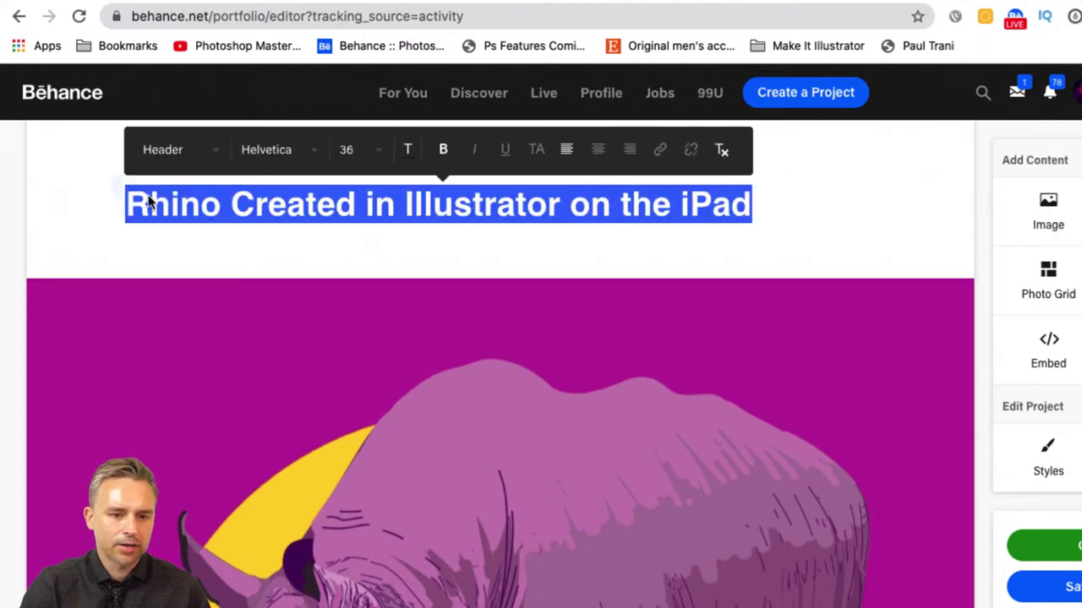
left_click(597, 152)
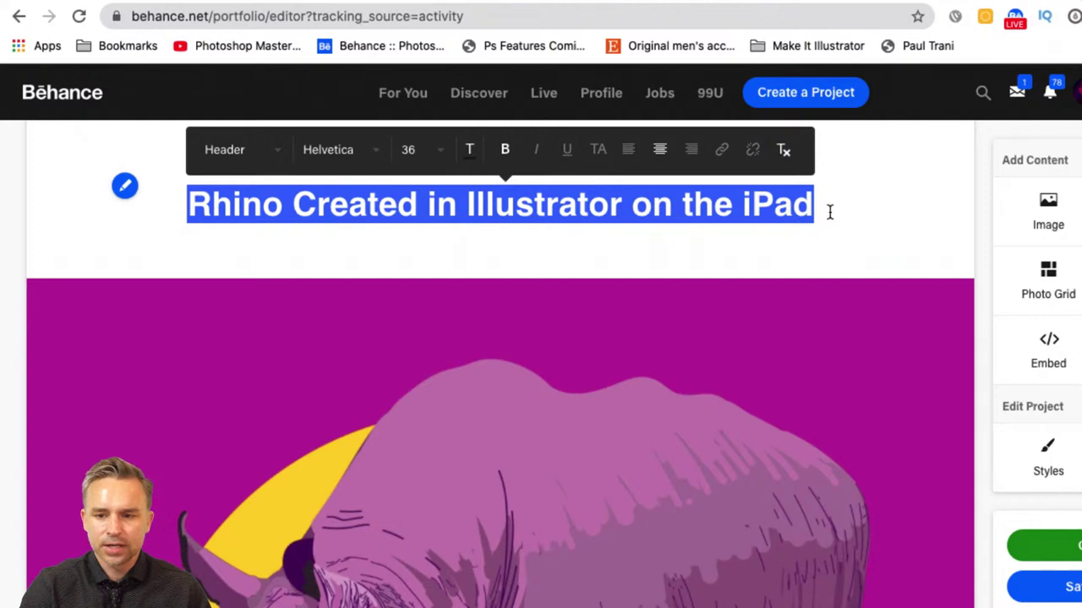
left_click(829, 212)
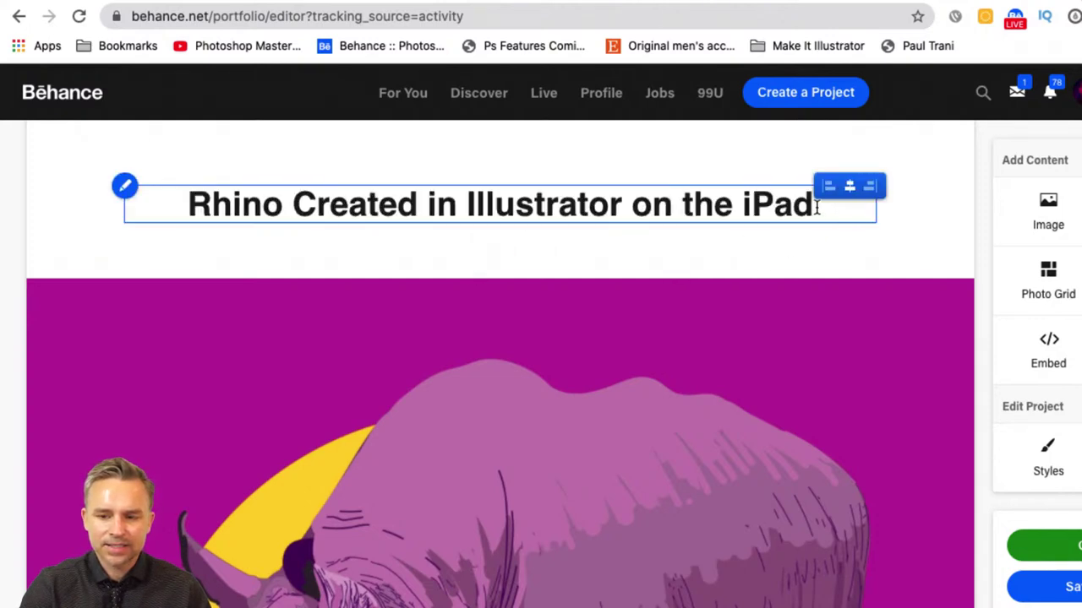
key("Return")
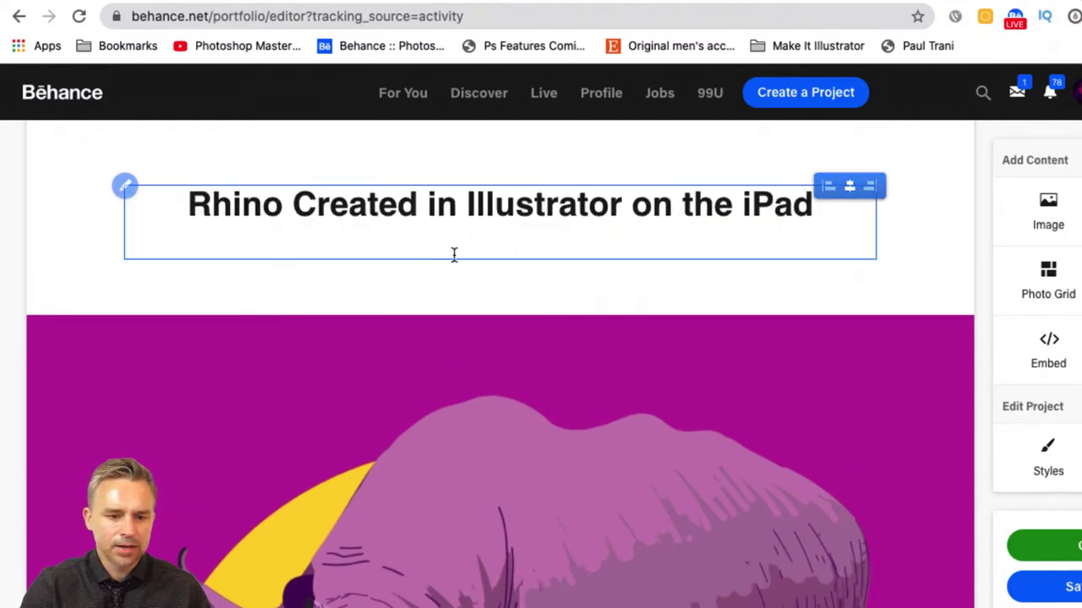
key("BackSpace")
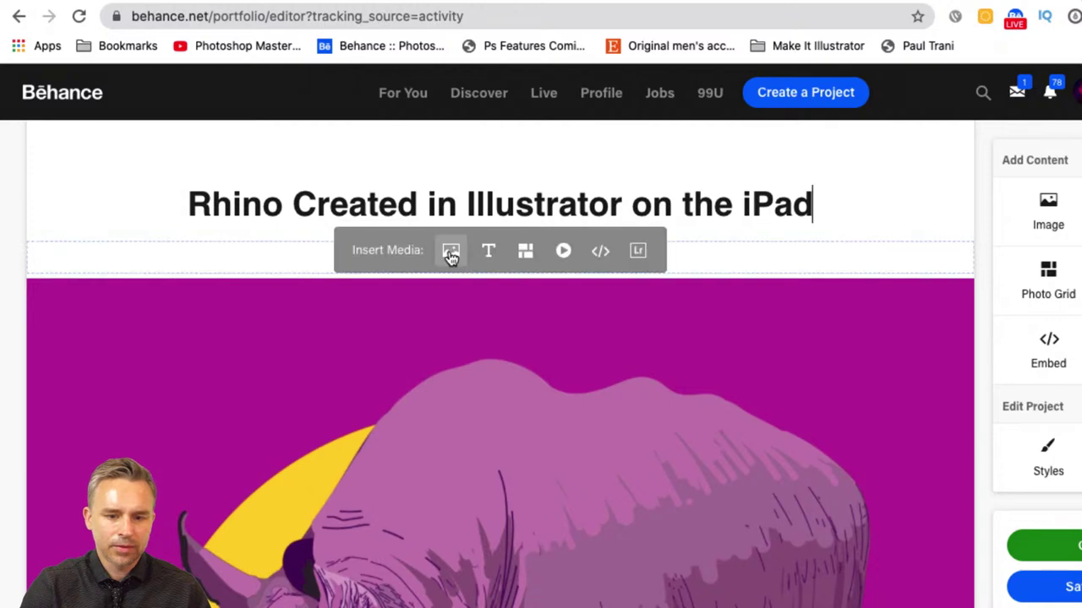
- Add a text block below: 'Created this mostly using the blob brush in Illustrator for the iPad. Over 16,000'
left_click(478, 256)
scroll(465, 274, "down", 2)
type("Creat")
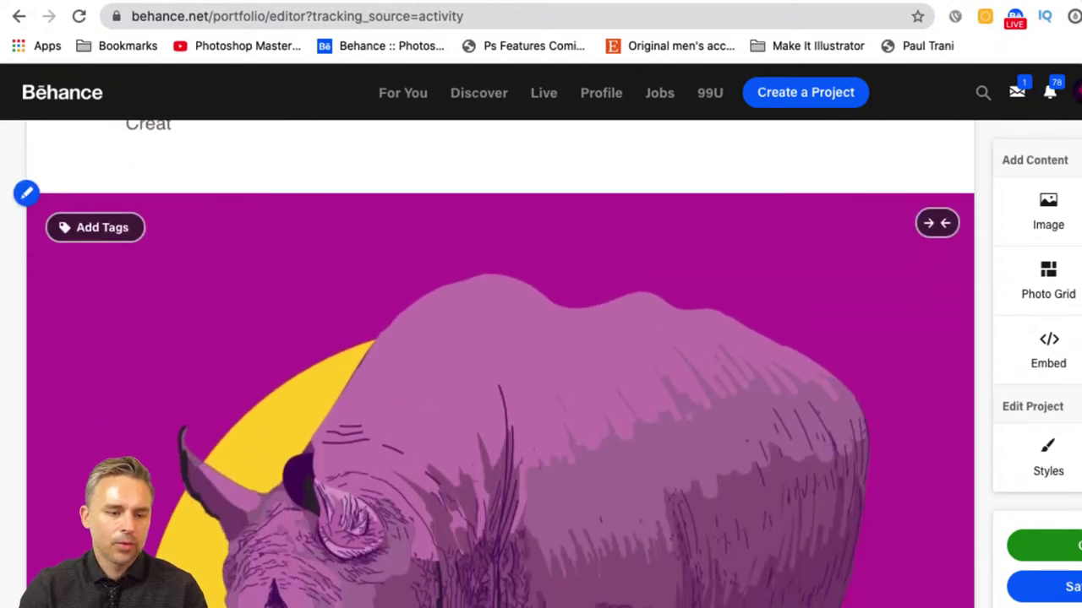
scroll(453, 279, "up", 3)
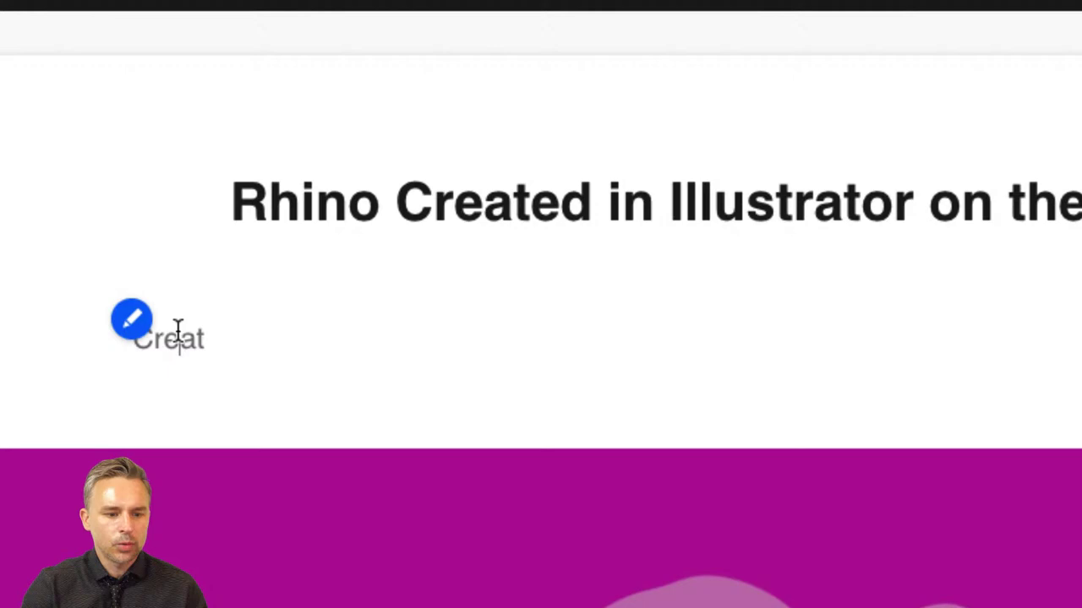
double_click(178, 330)
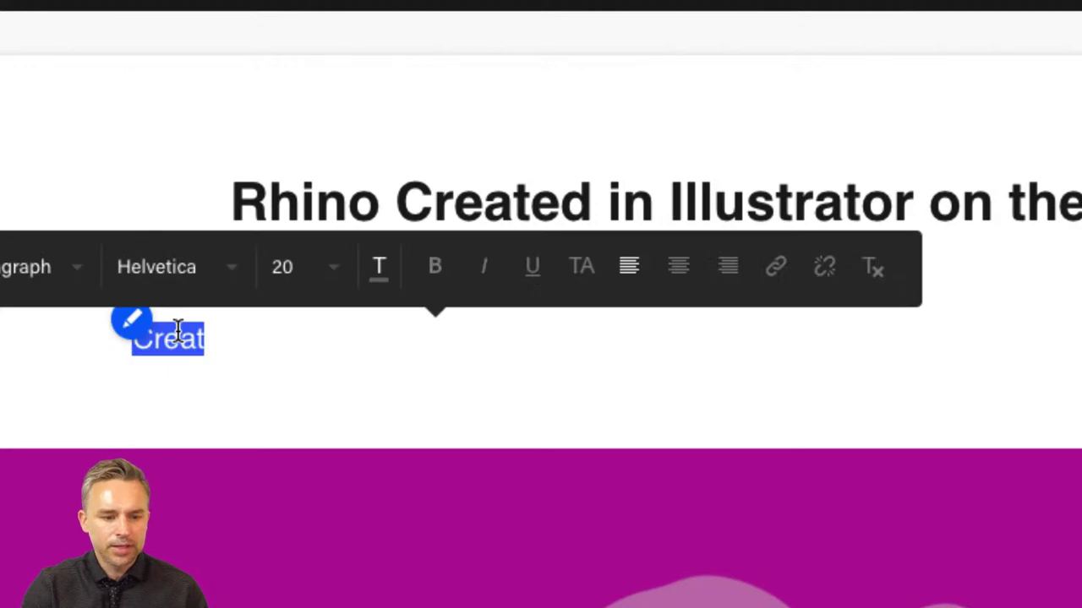
type("Creat")
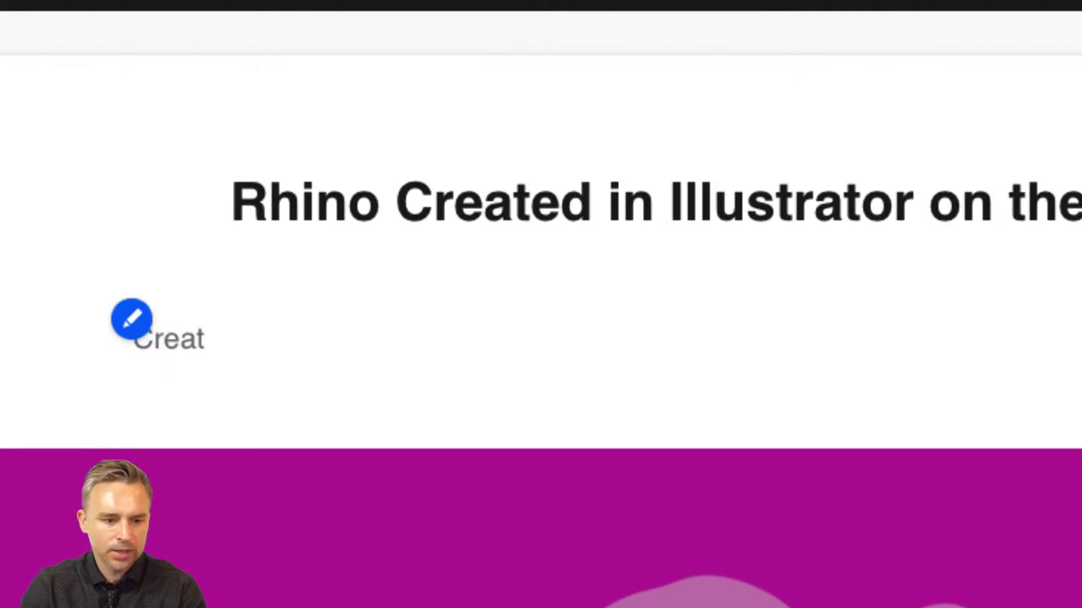
type("ed this mostly usi")
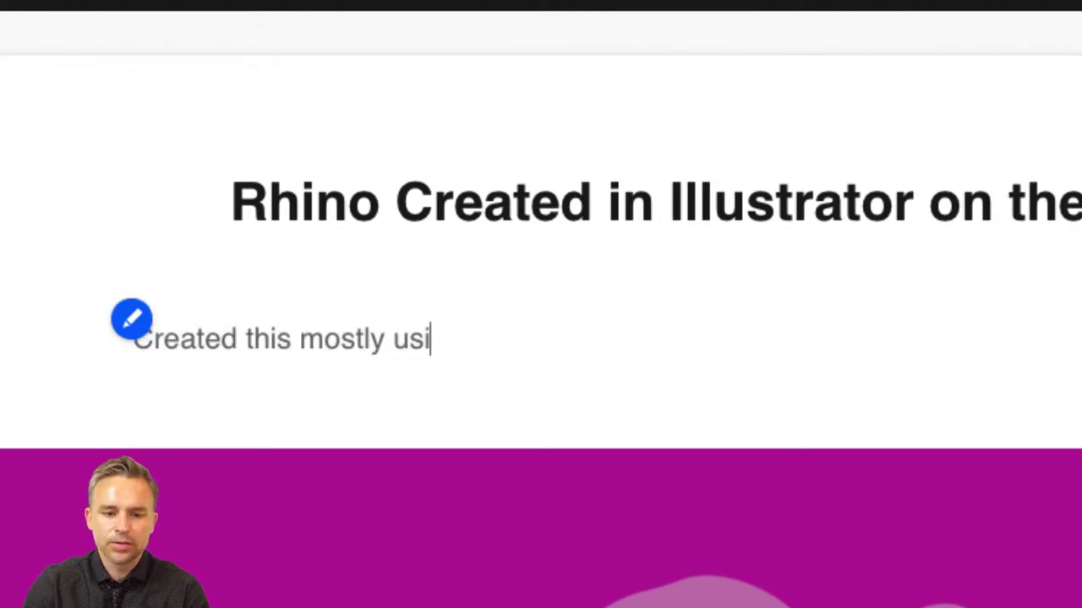
type("ng the blob brush on")
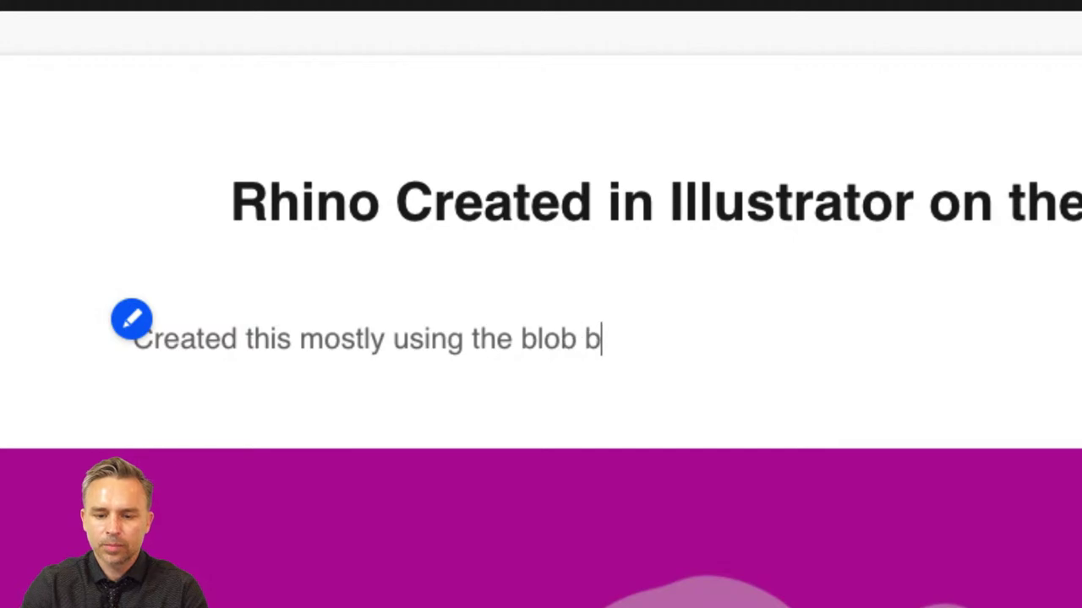
key("BackSpace")
key("BackSpace")
key("BackSpace")
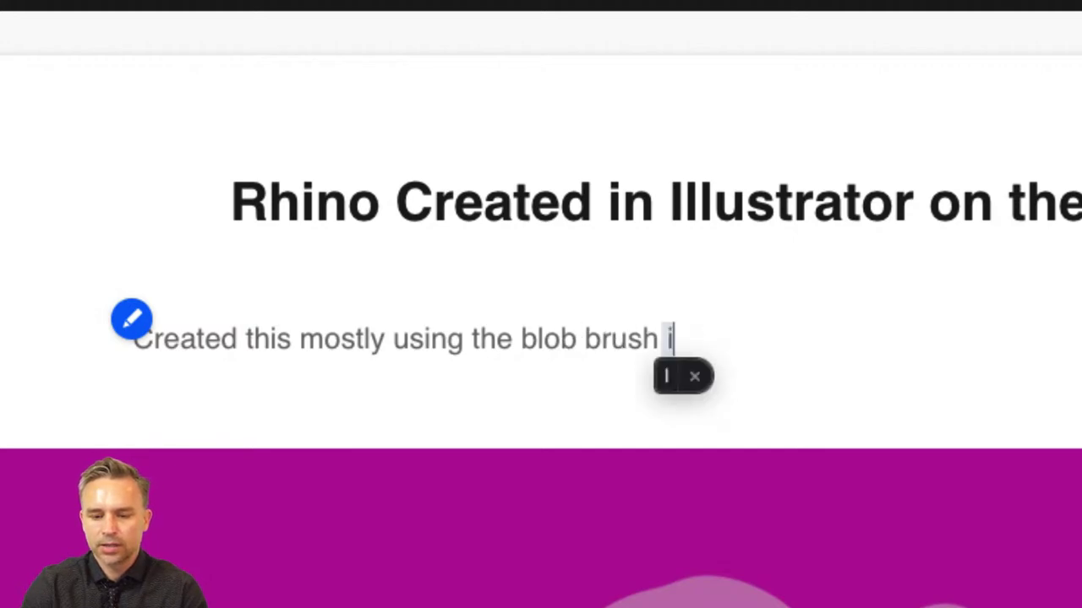
type("in Illustrator for t")
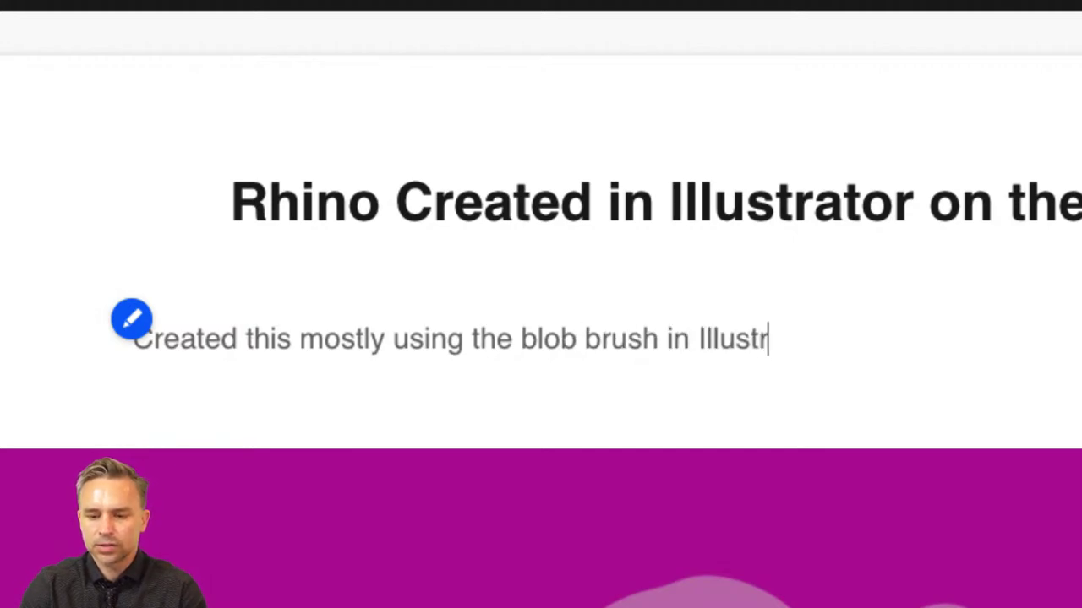
type("he iPad")
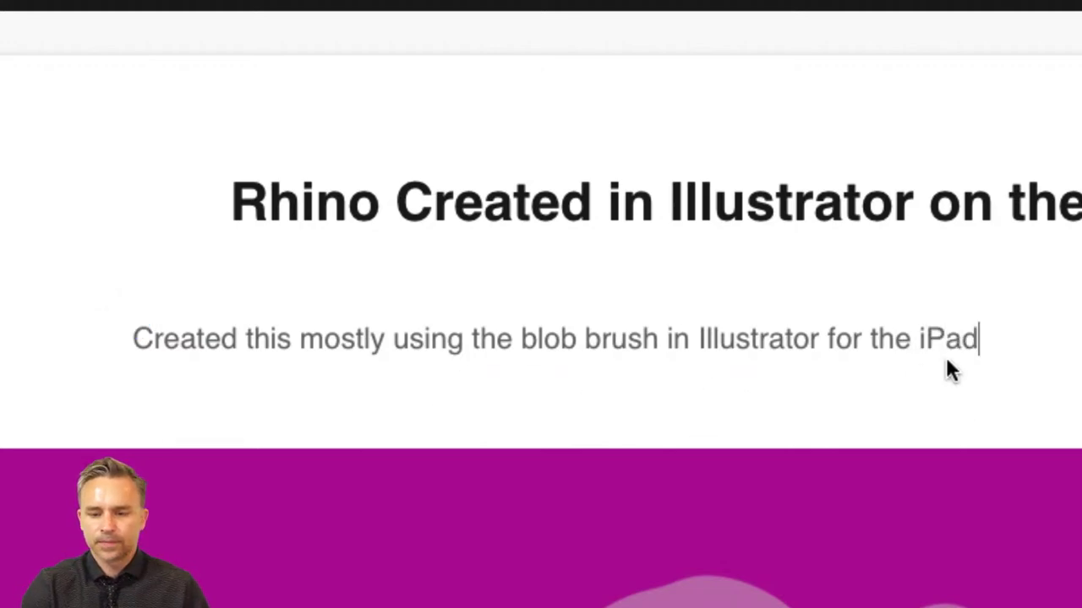
type(". Ove")
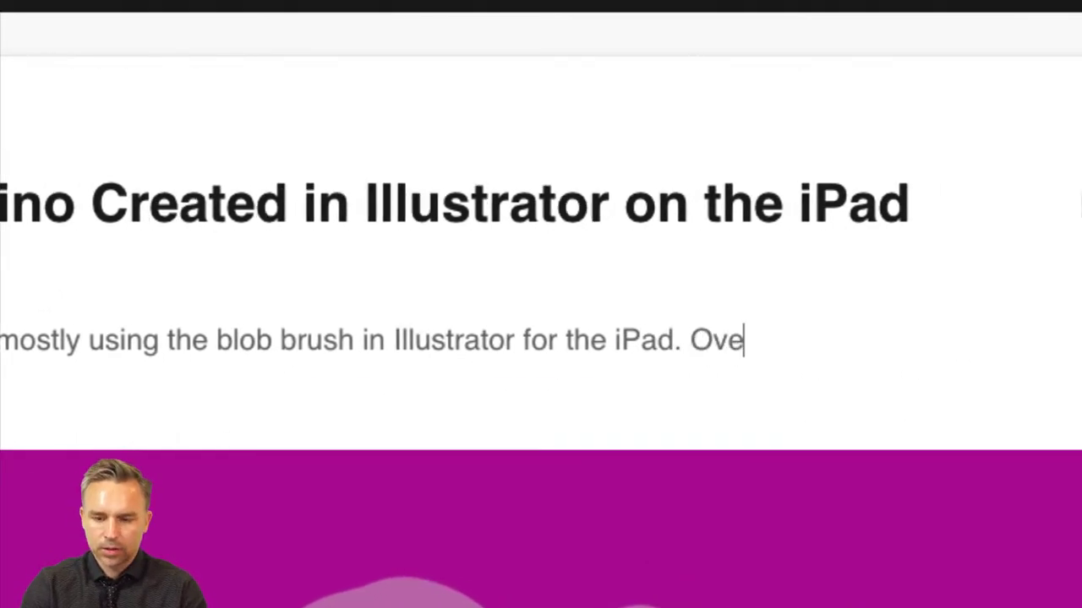
type("r 16")
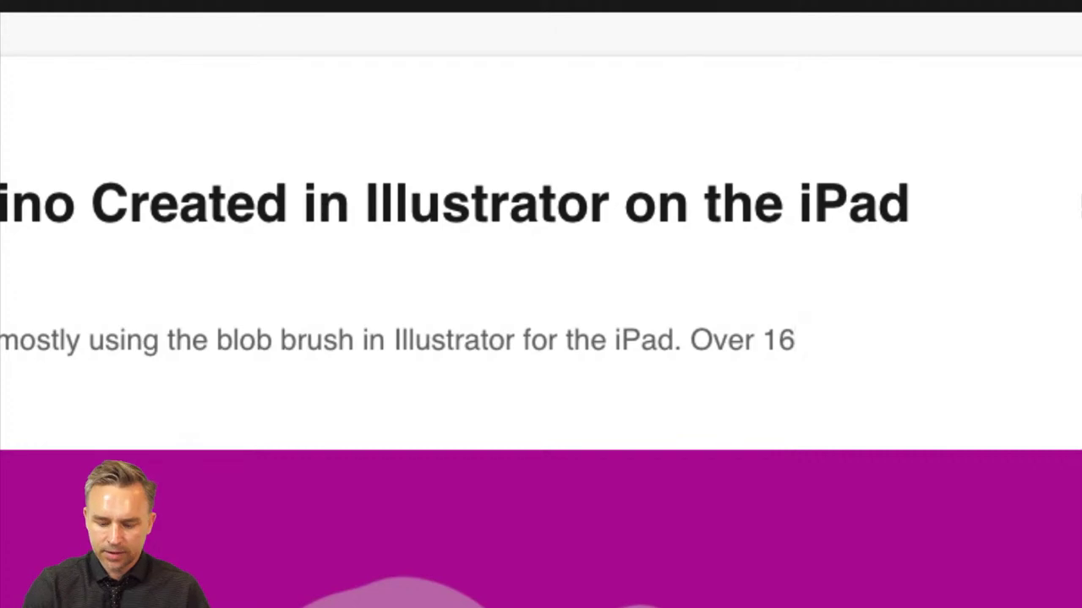
type(",000")
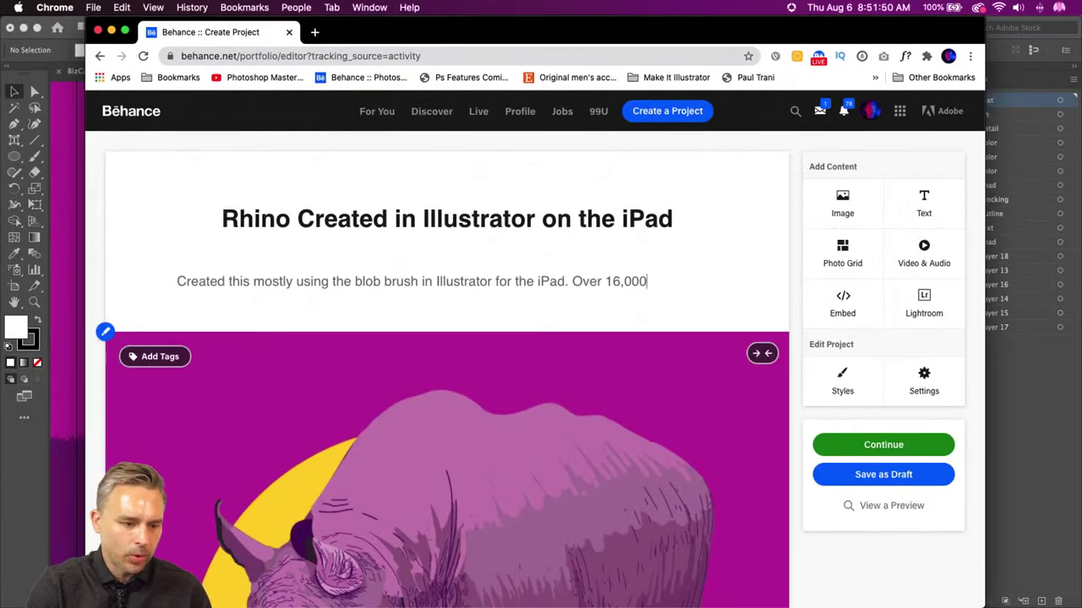
- Return to the RINO2 (1).aic rhino in Illustrator, zoom out and select all its artwork
left_click(10, 504)
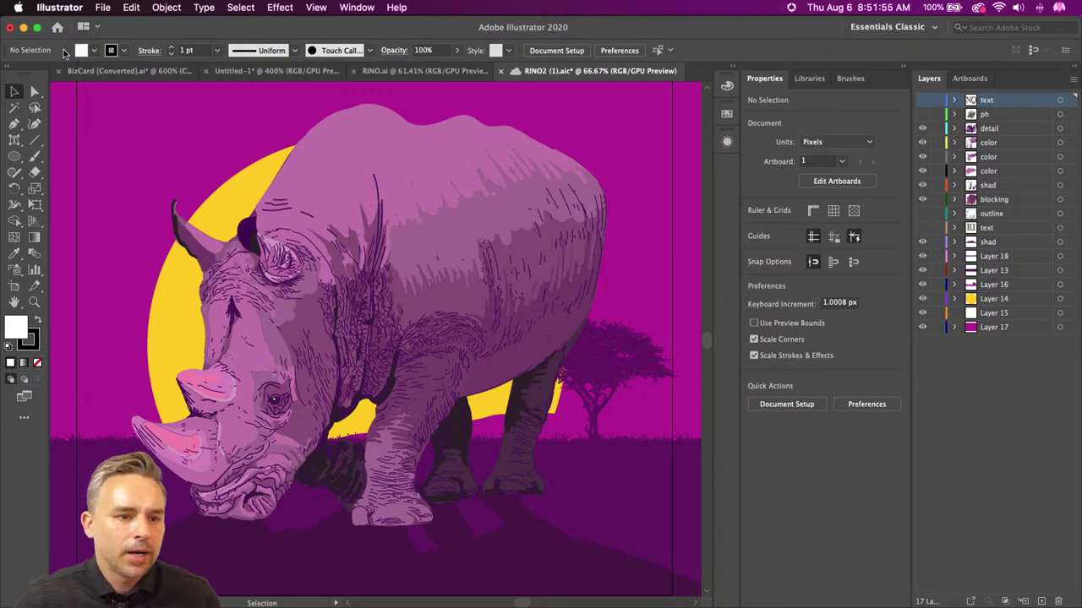
left_click(131, 6)
key("Escape")
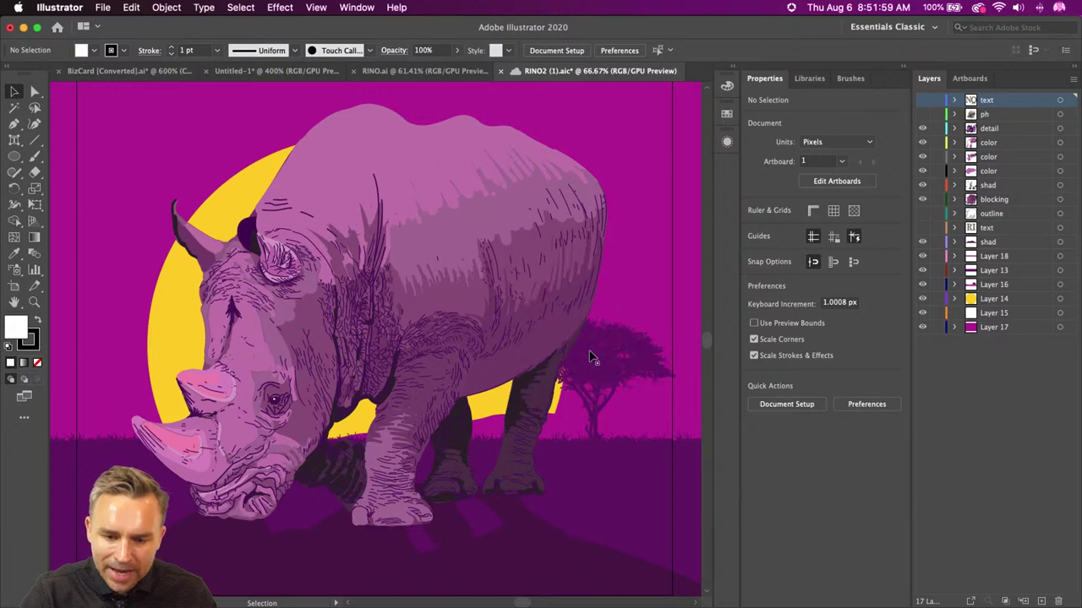
left_click(584, 426)
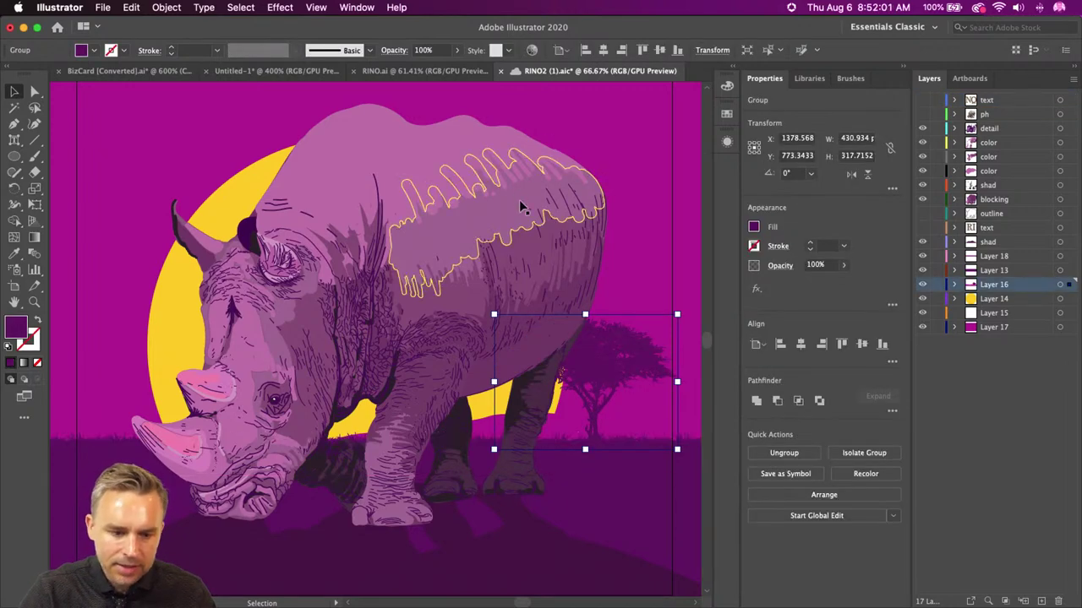
key("super+a")
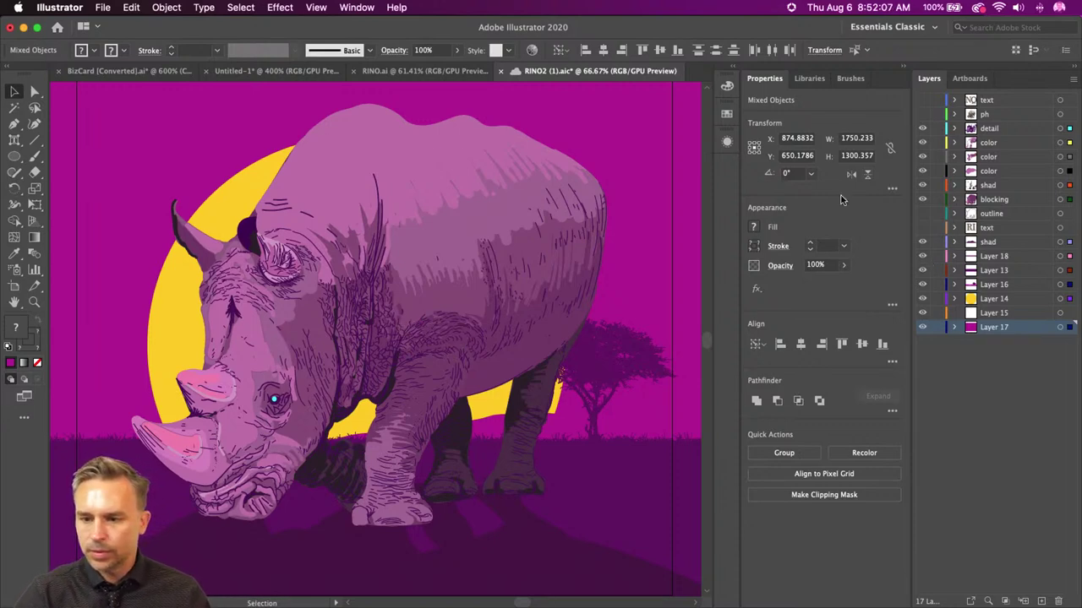
key("super+minus")
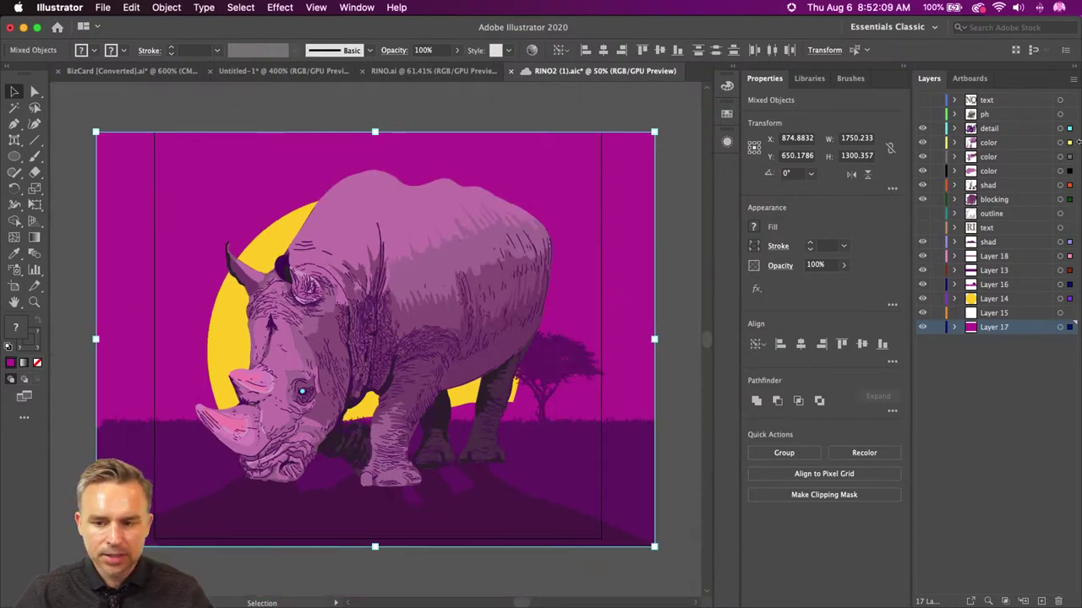
left_click(166, 95)
key("super+a")
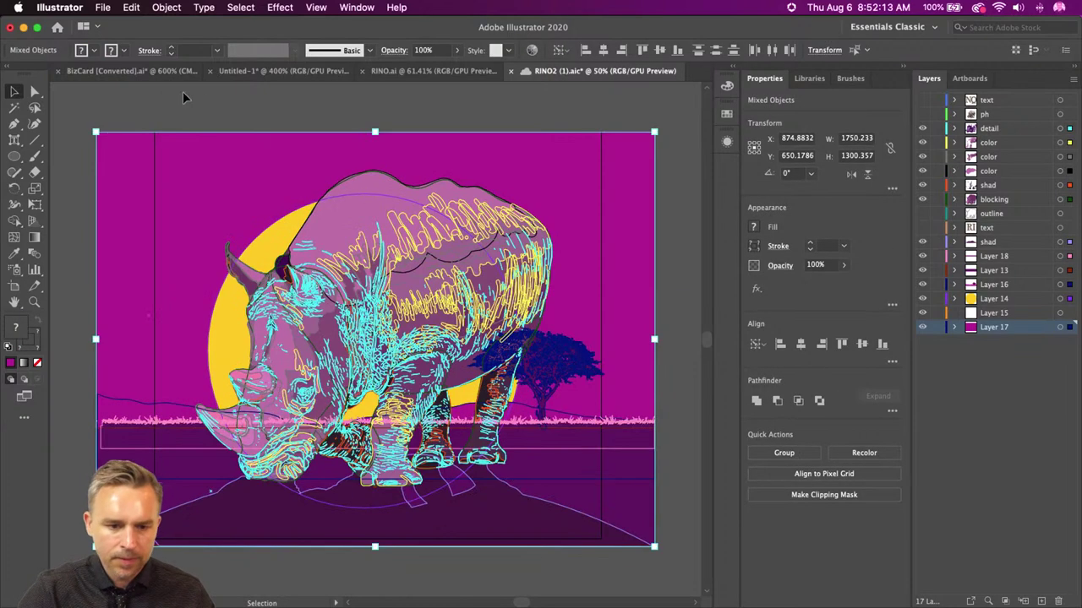
key("space")
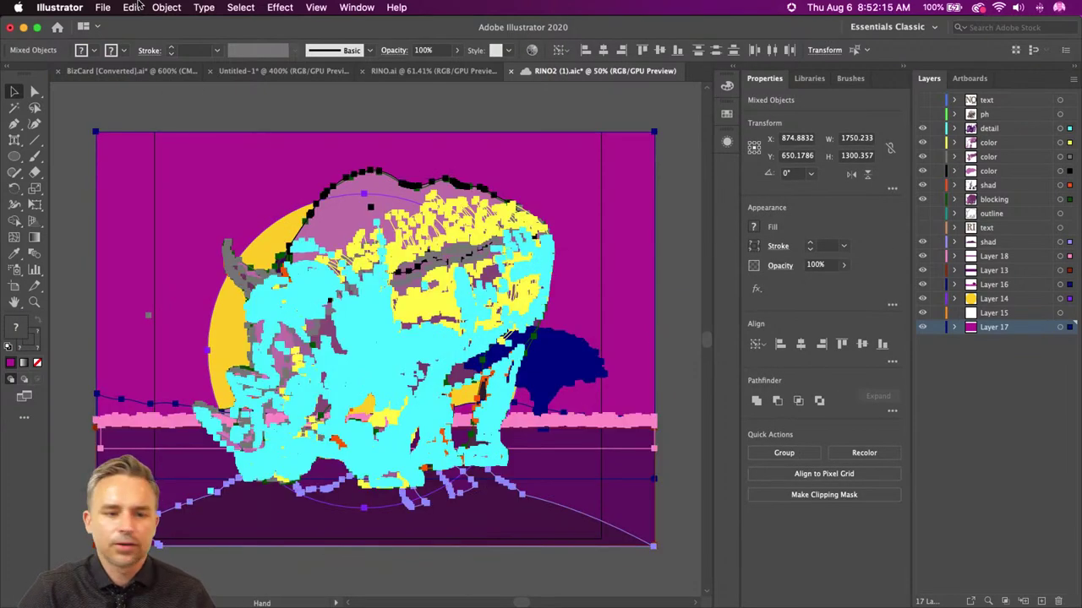
left_click(166, 7)
mouse_move(182, 313)
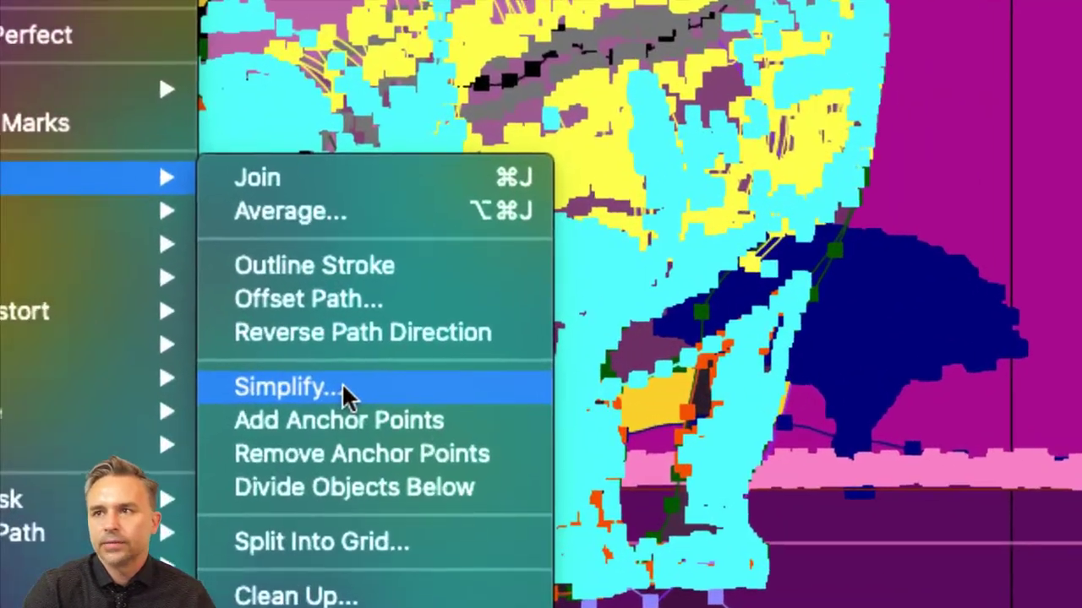
left_click(343, 389)
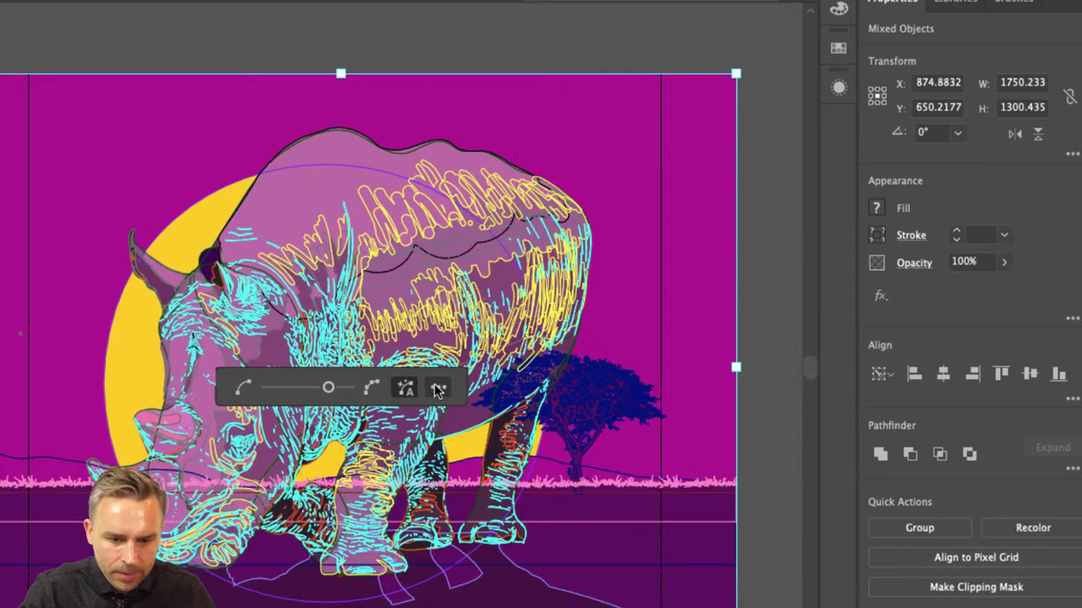
left_click(438, 387)
left_click_drag(410, 124, 675, 104)
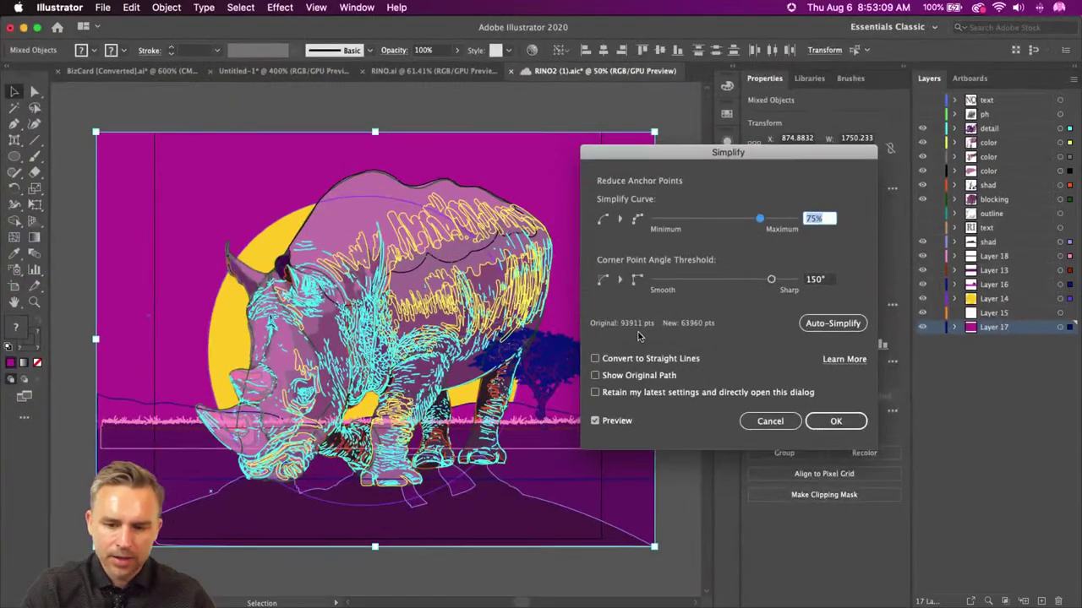
key("Escape")
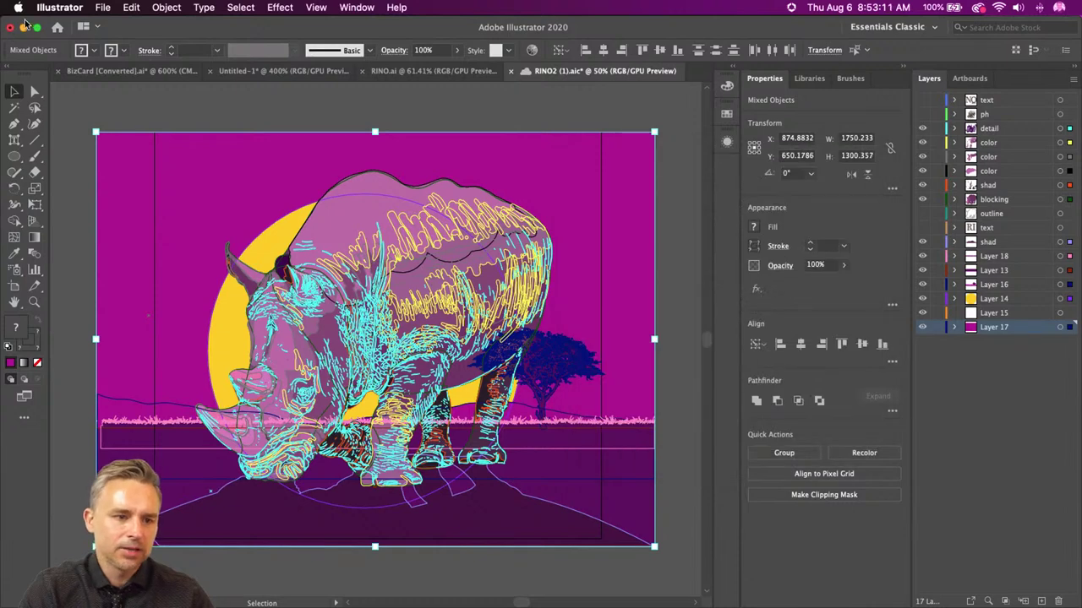
left_click(24, 28)
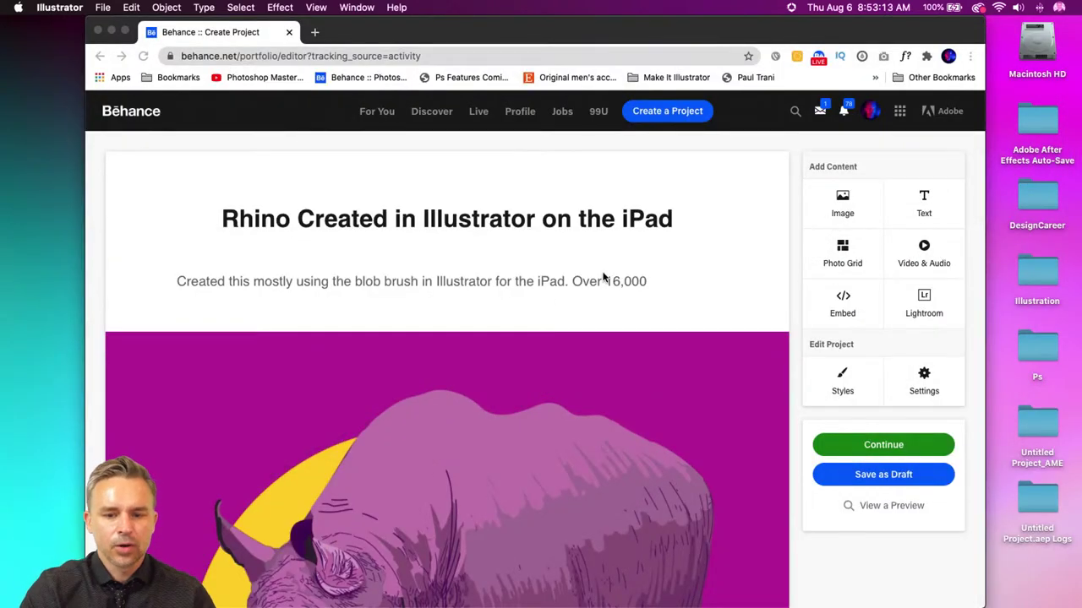
- Correct the description's figure to read '96,000 vector point'
left_click(658, 283)
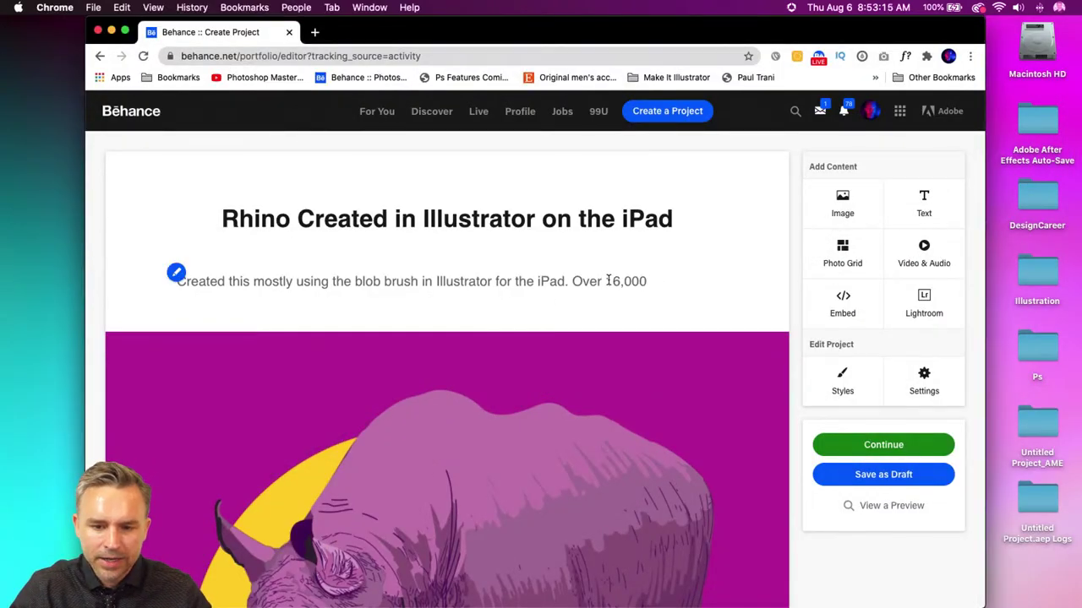
left_click_drag(607, 282, 695, 281)
key("BackSpace")
key("BackSpace")
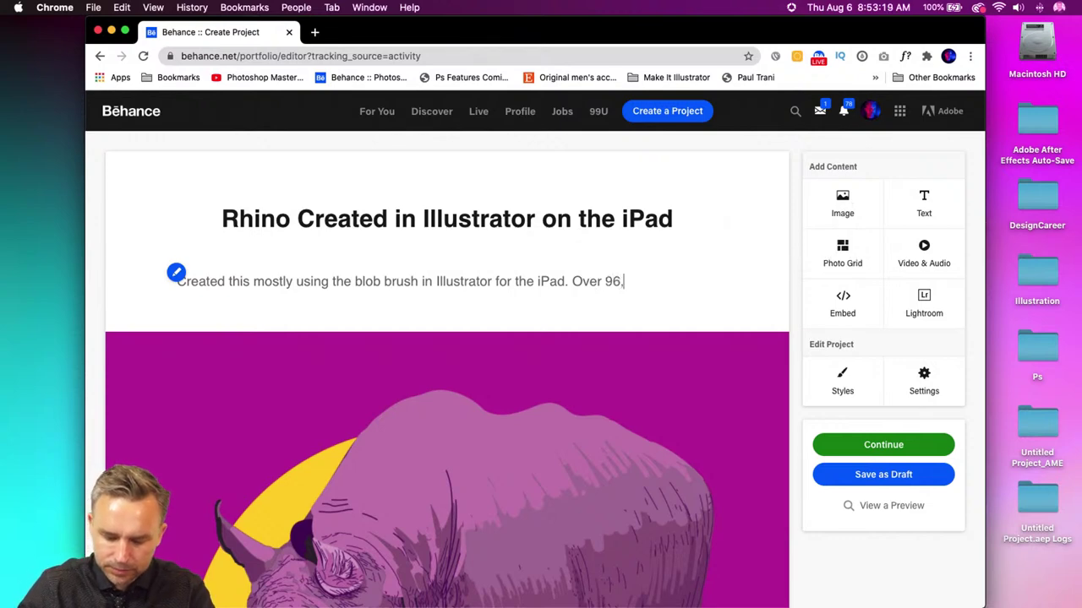
type("96,000 ve")
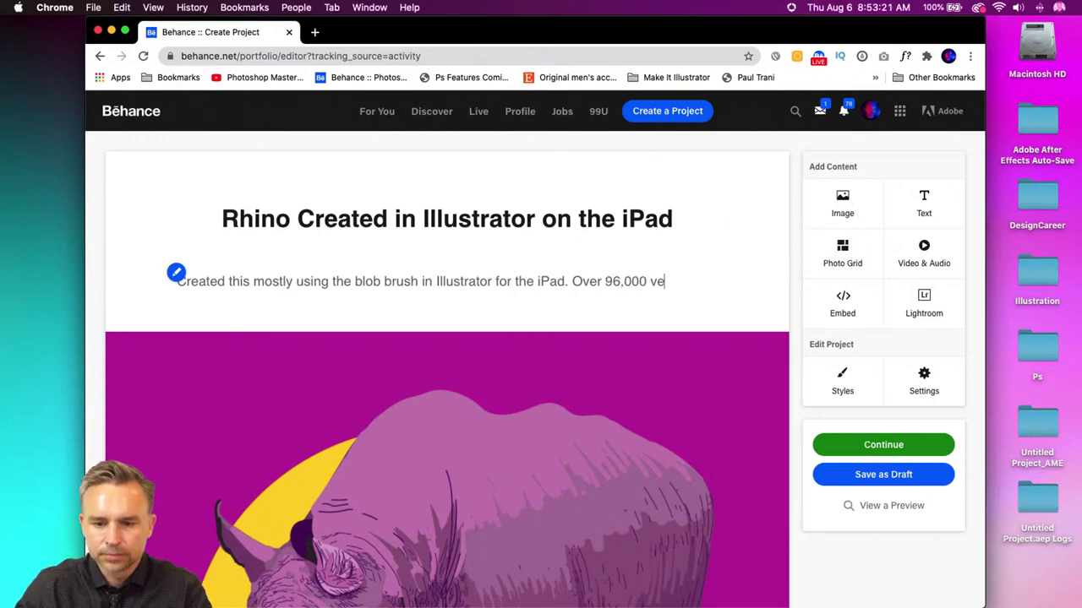
type("ctor points.")
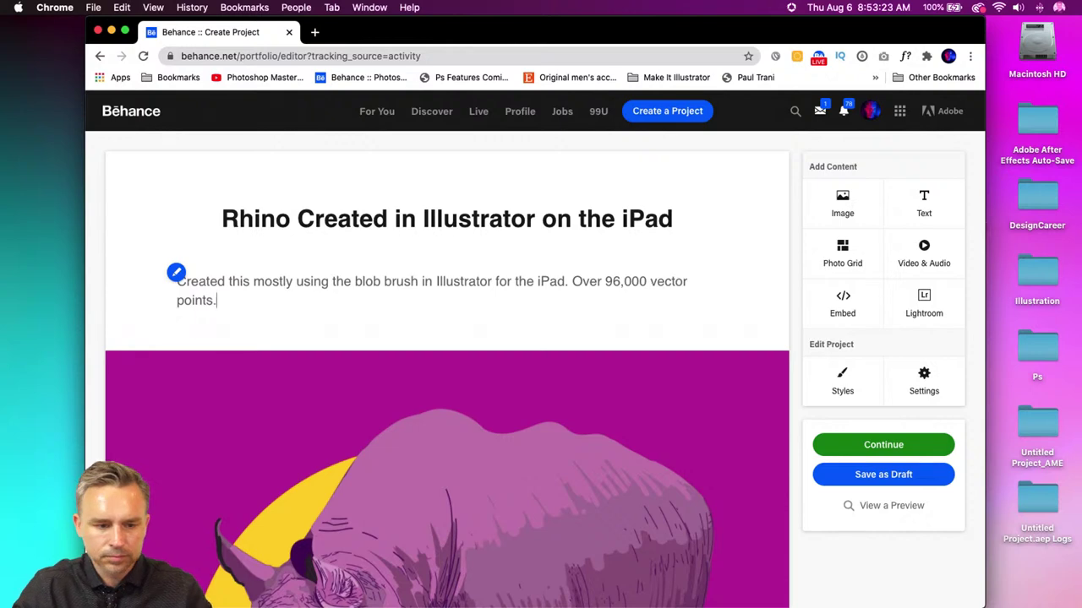
- Set the description paragraph to font size 16 and centre-align it
left_click_drag(280, 300, 142, 277)
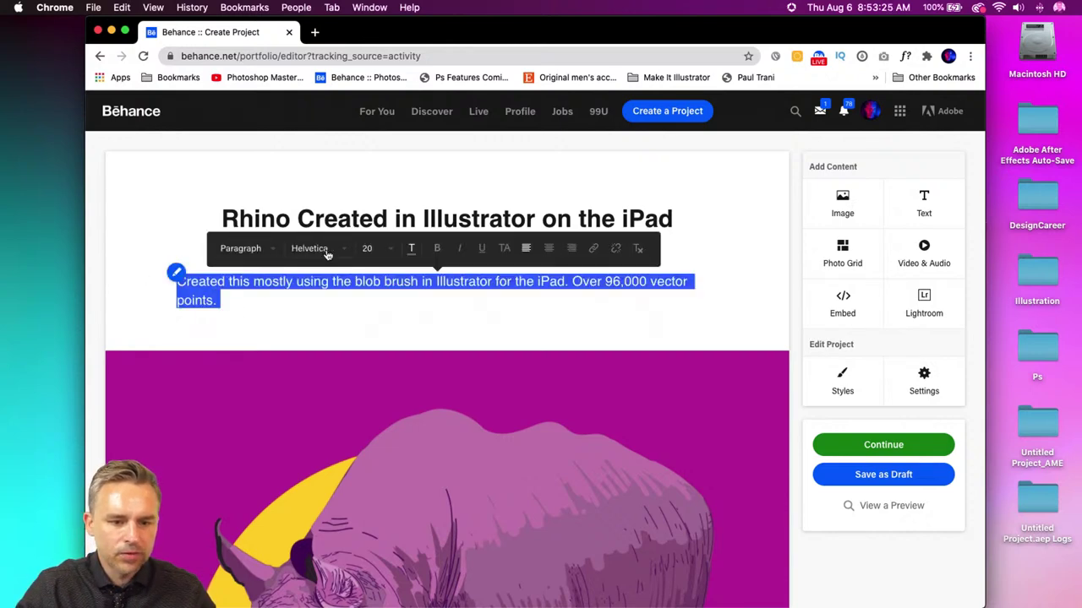
left_click(384, 254)
scroll(387, 389, "down", 3)
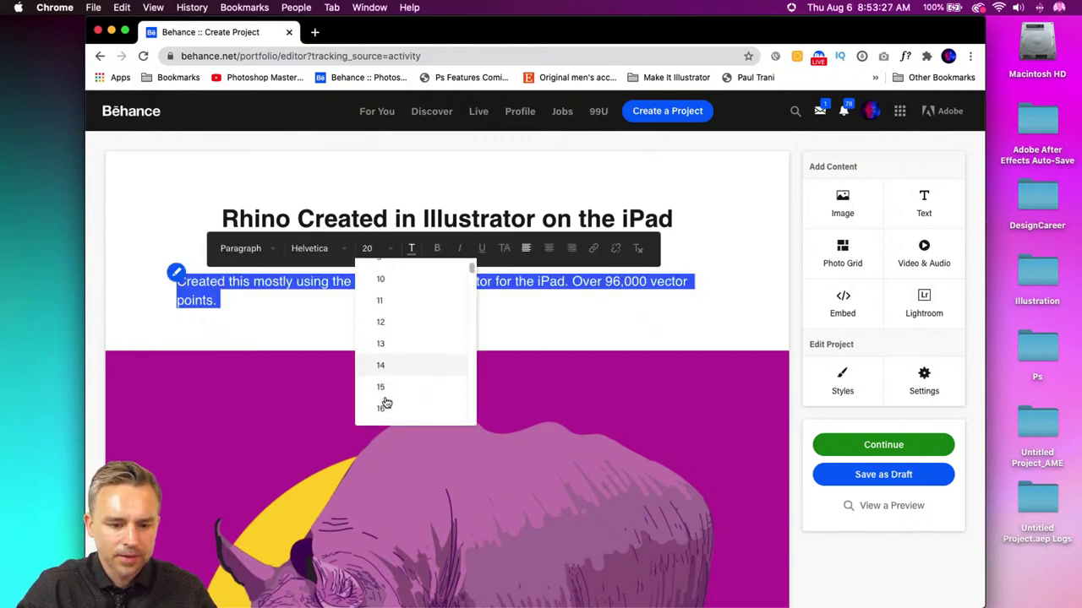
left_click(380, 362)
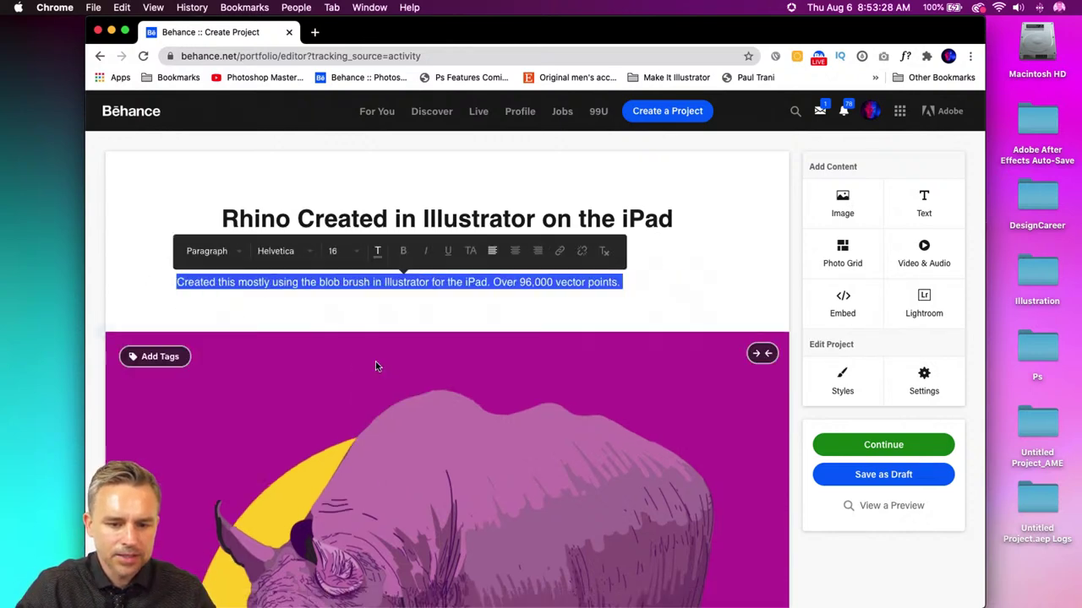
left_click(513, 252)
left_click(454, 282)
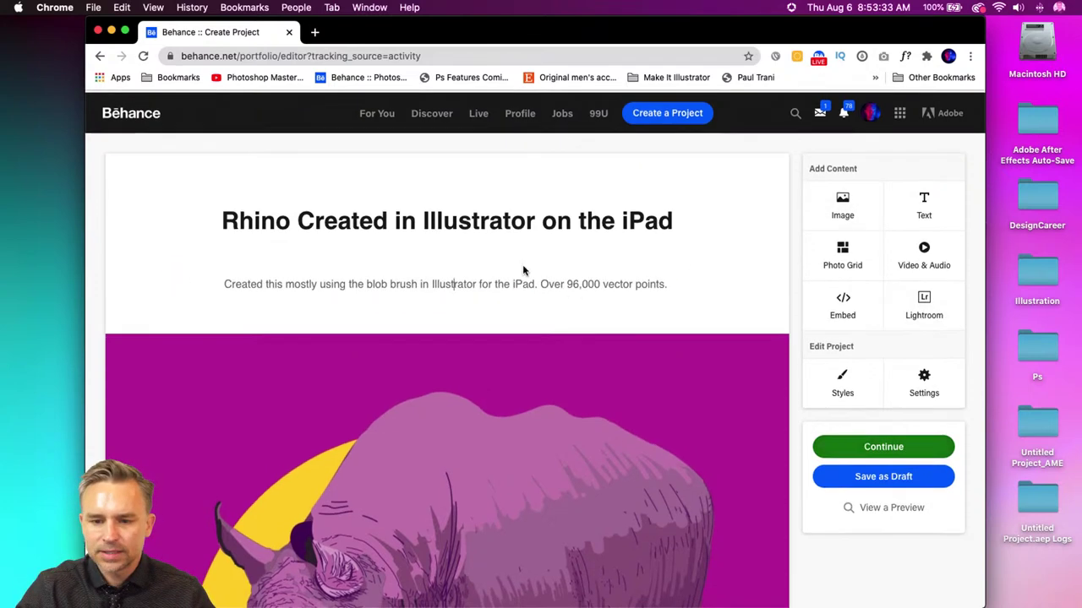
scroll(523, 265, "down", 3)
scroll(523, 265, "up", 2)
scroll(522, 270, "down", 4)
scroll(522, 270, "up", 3)
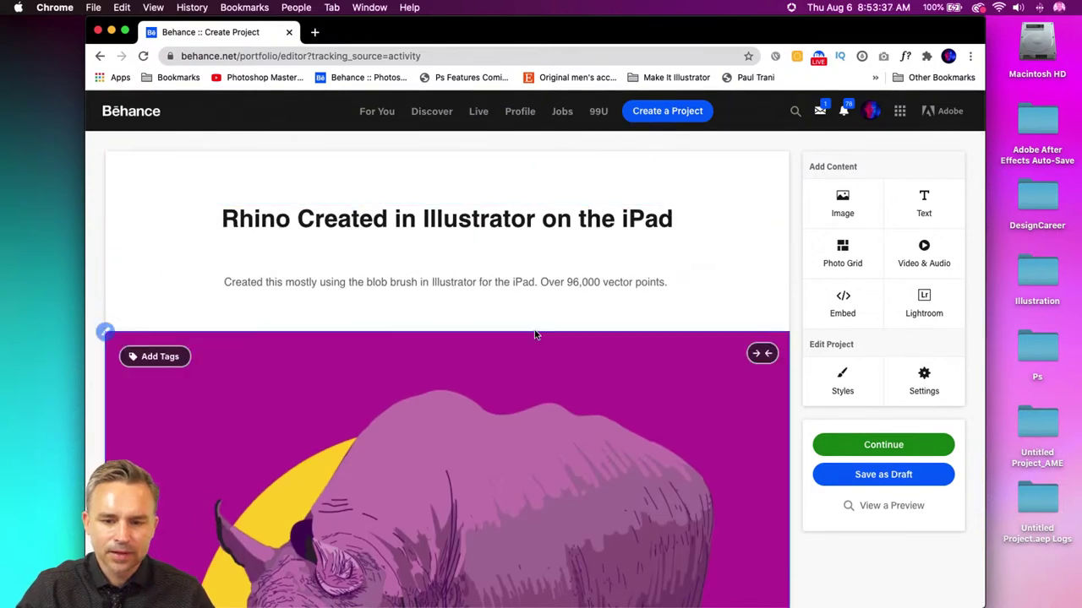
scroll(453, 308, "down", 5)
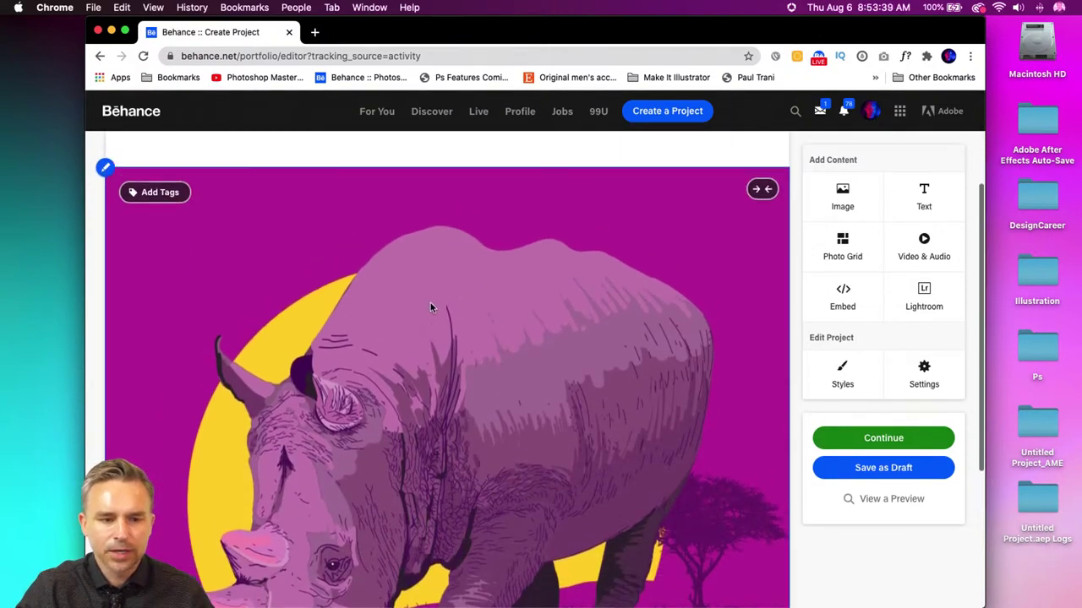
scroll(430, 303, "up", 5)
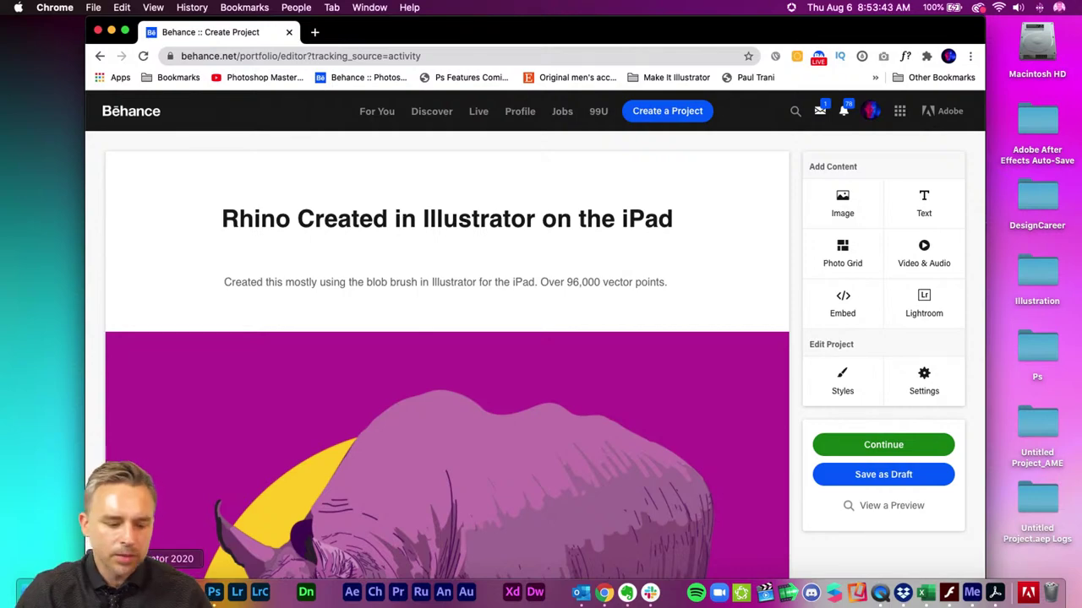
left_click(148, 591)
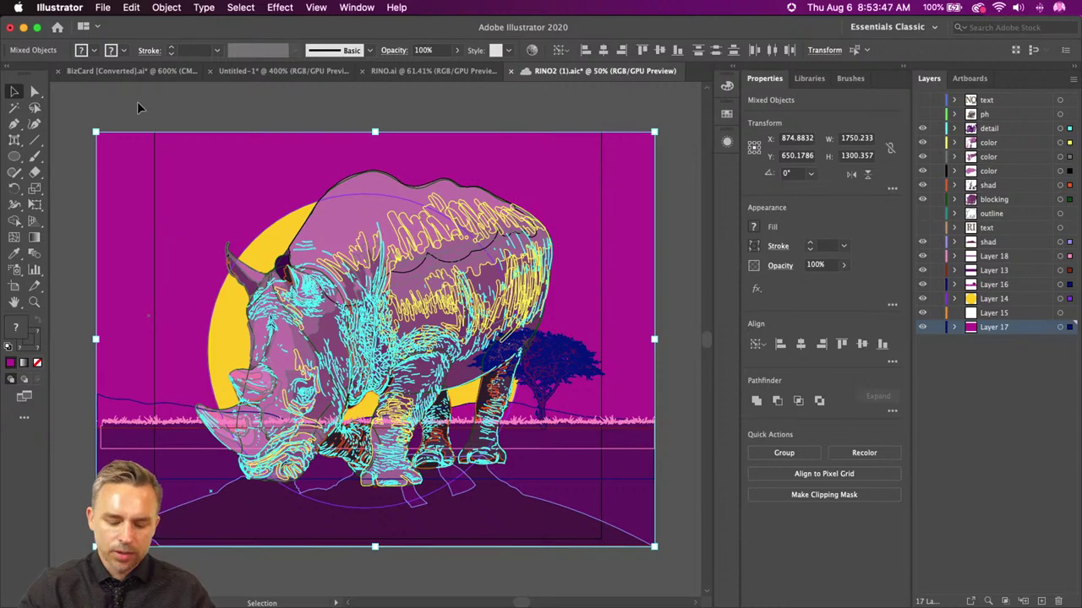
- Show the rhino's anchor points and screenshot the artboard region
key("super")
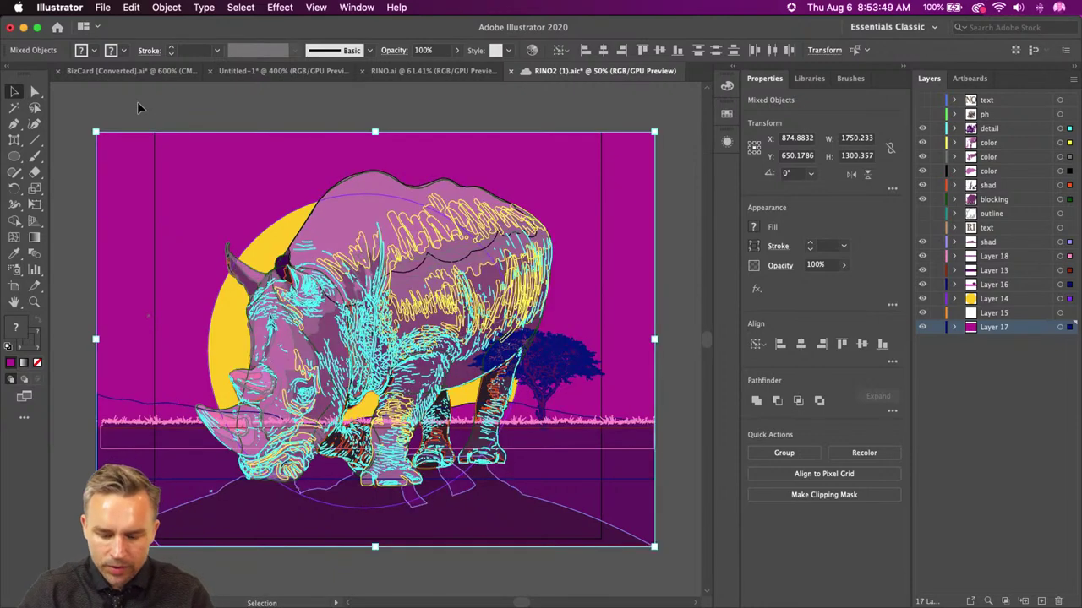
key("super")
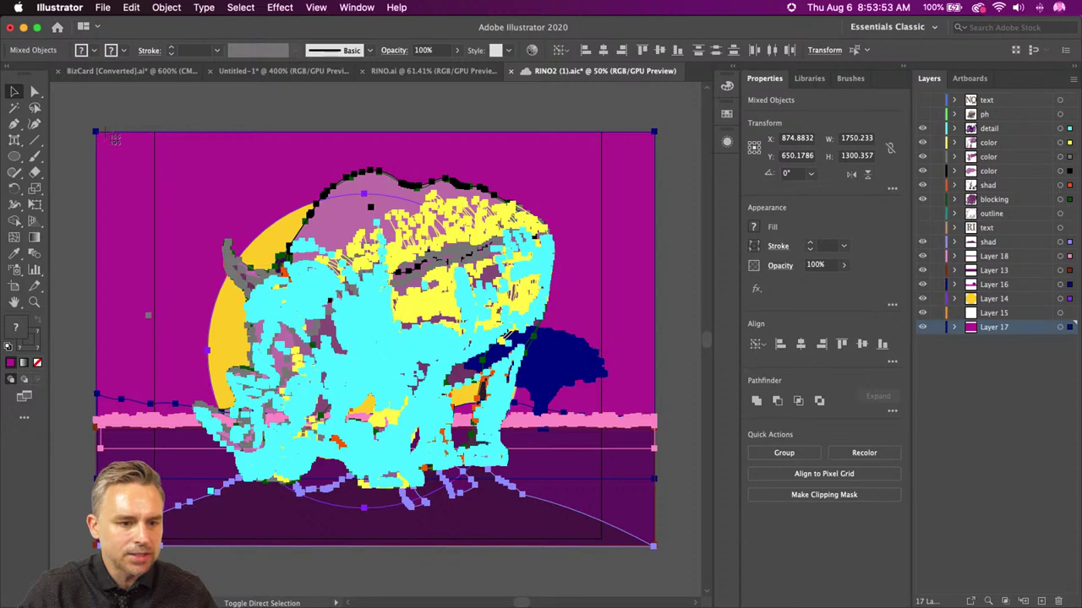
left_click_drag(110, 140, 654, 548)
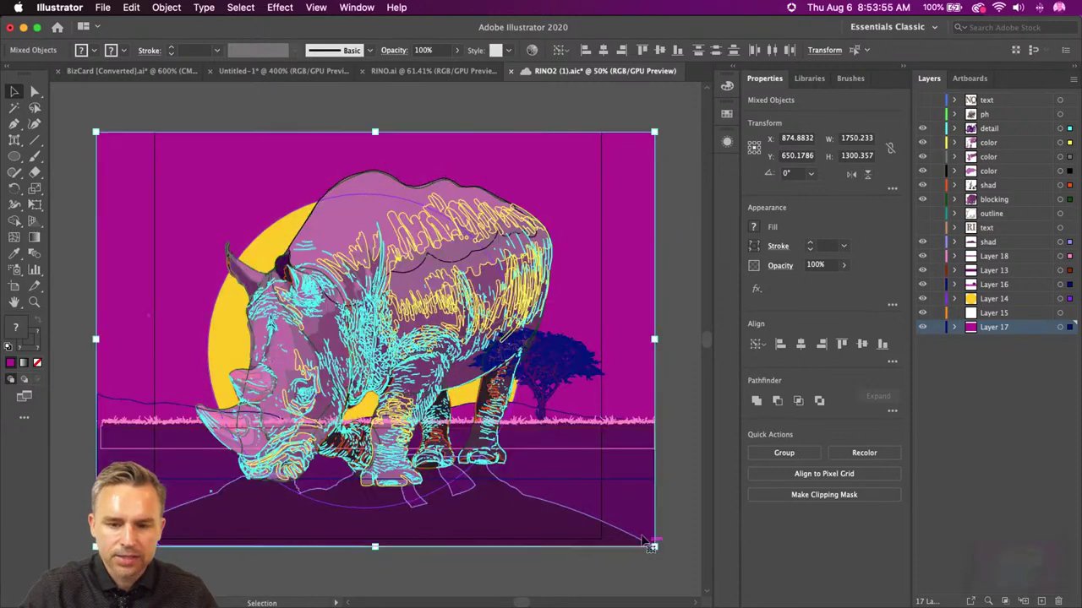
- Switch to Outline view with Cmd+Y, enlarge, deselect, and screenshot the outlined artboard
key("super+y")
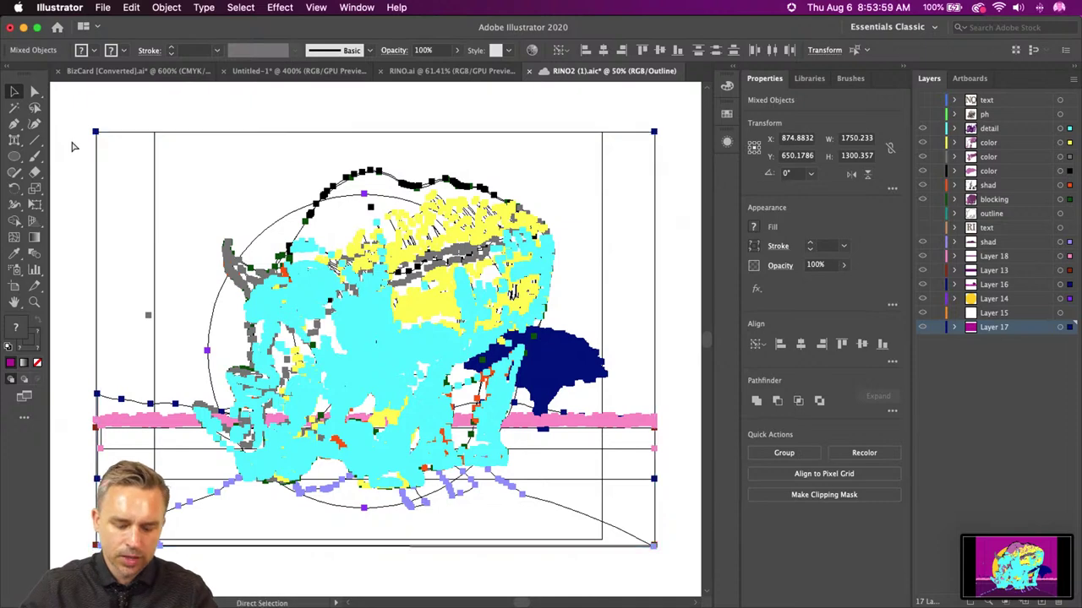
key("super+equal")
left_click(152, 143)
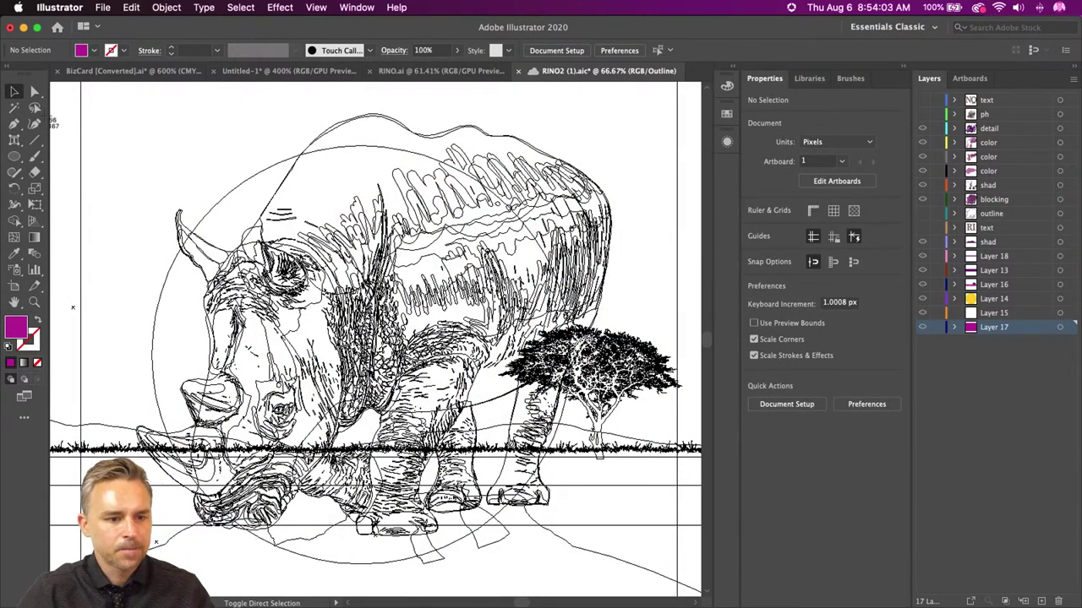
left_click_drag(85, 86, 678, 582)
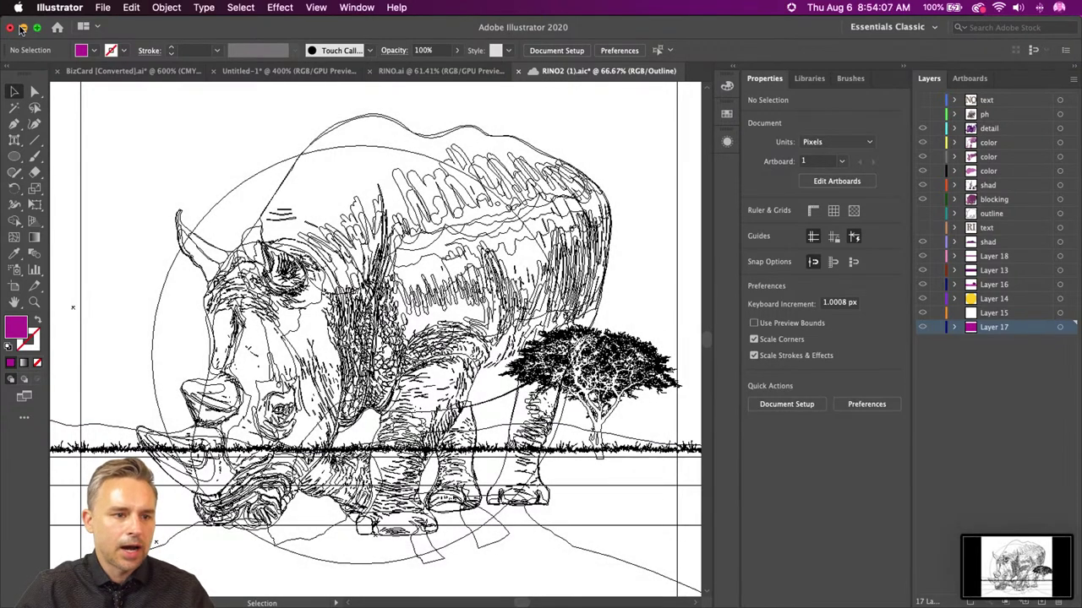
left_click(23, 28)
- Add a photo grid below the rhino image holding both Screen Shot PNGs from the Desktop
scroll(461, 211, "down", 10)
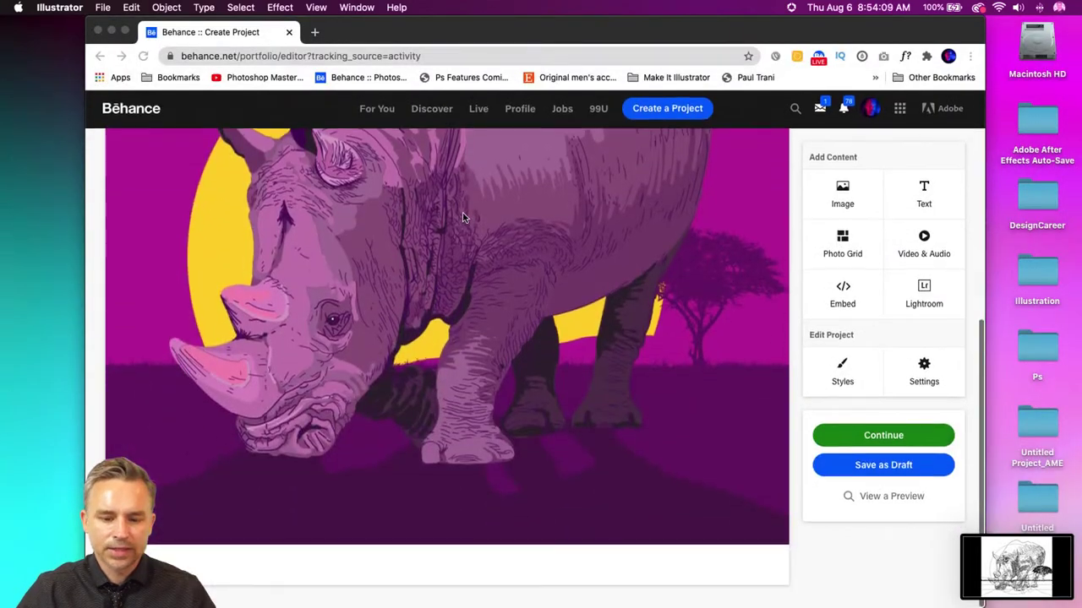
left_click(434, 554)
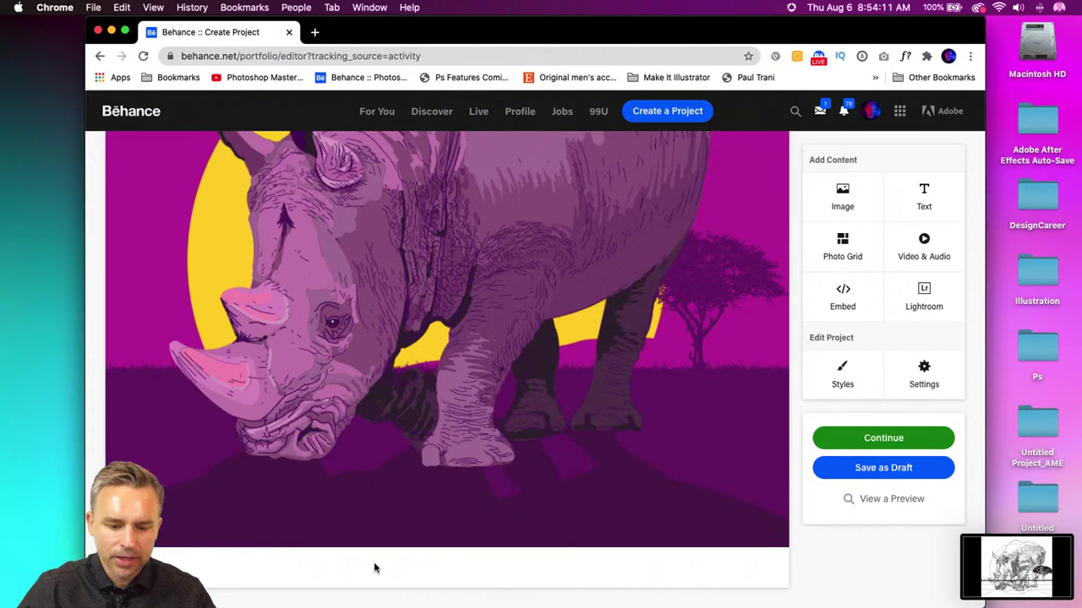
left_click(464, 568)
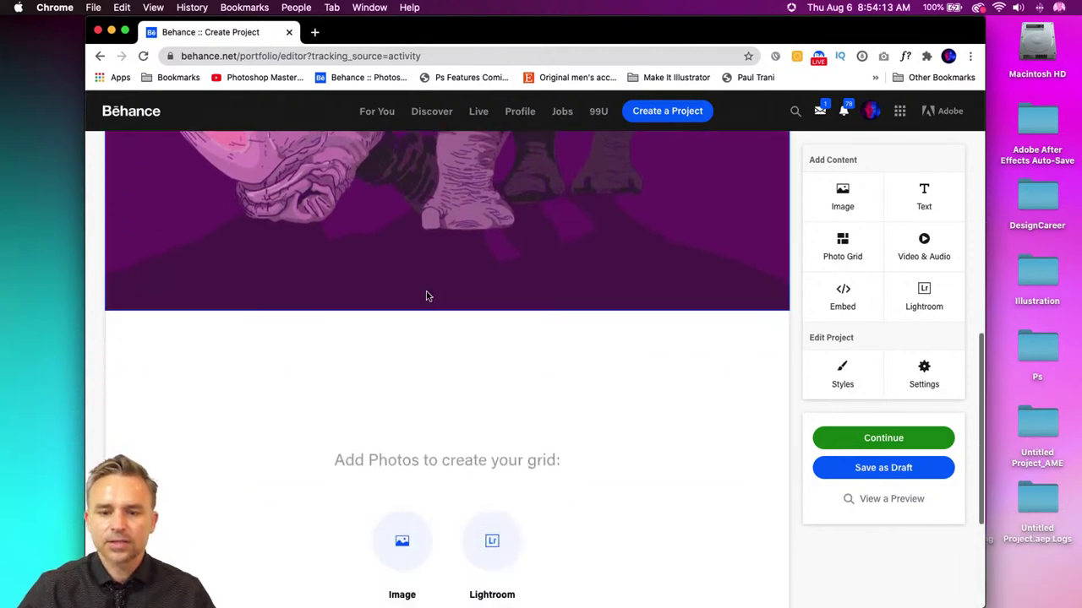
left_click(403, 321)
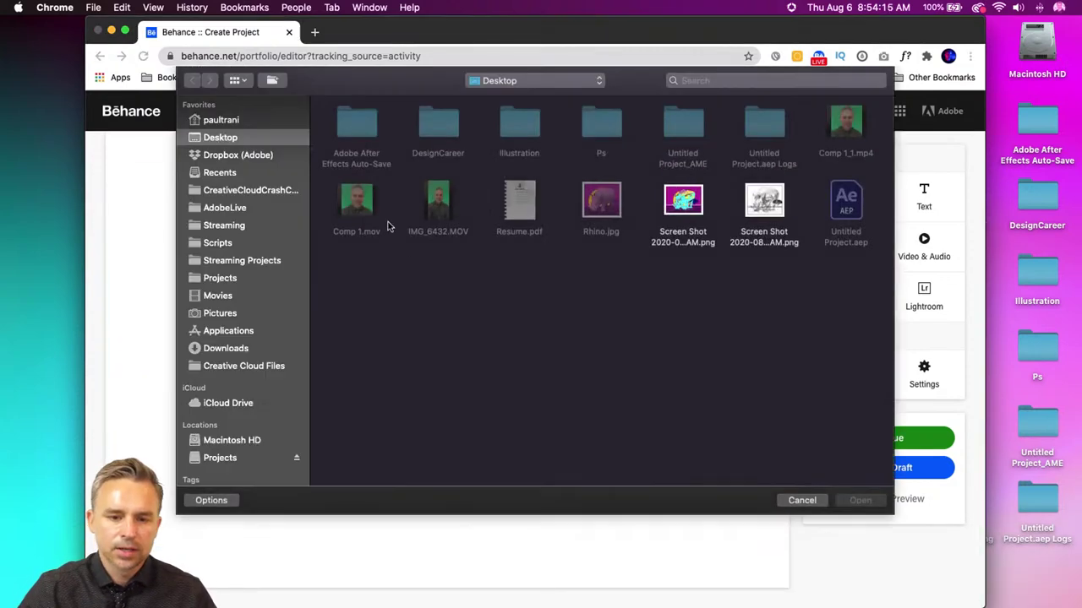
left_click_drag(788, 288, 688, 203)
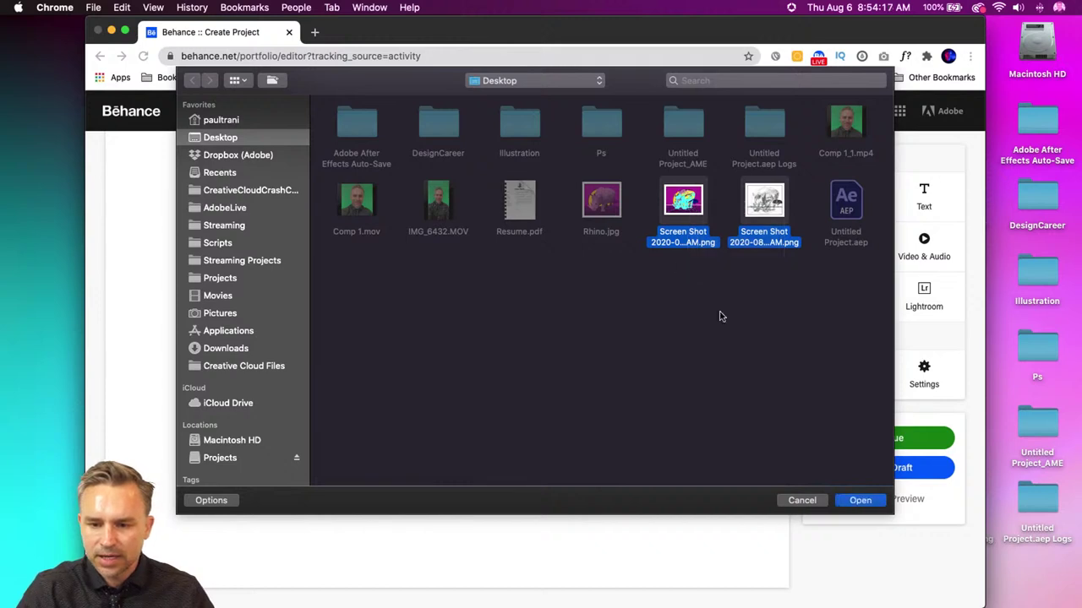
left_click(860, 500)
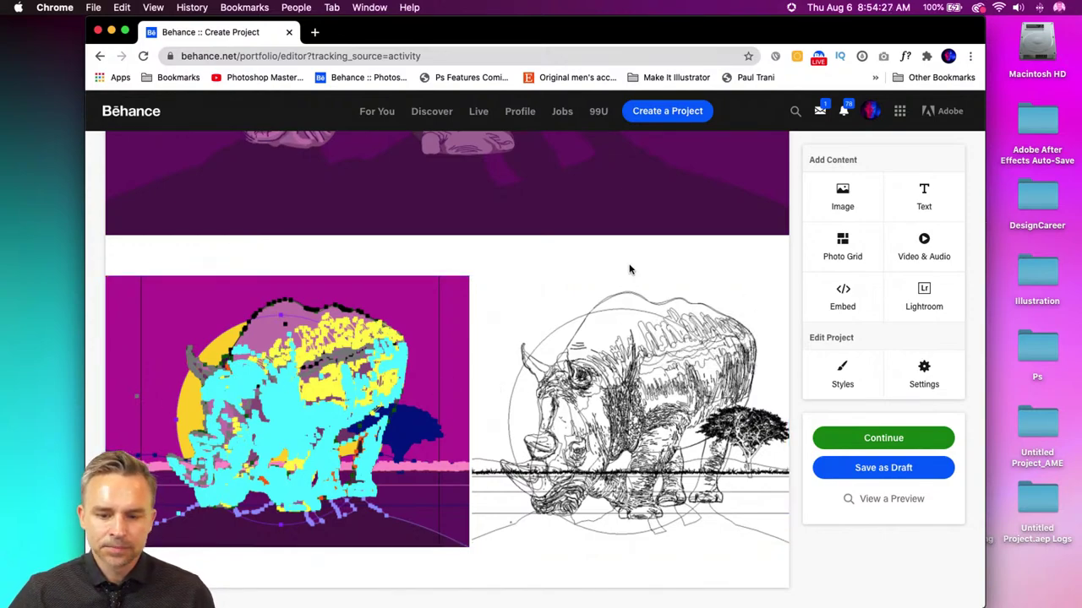
scroll(753, 321, "up", 10)
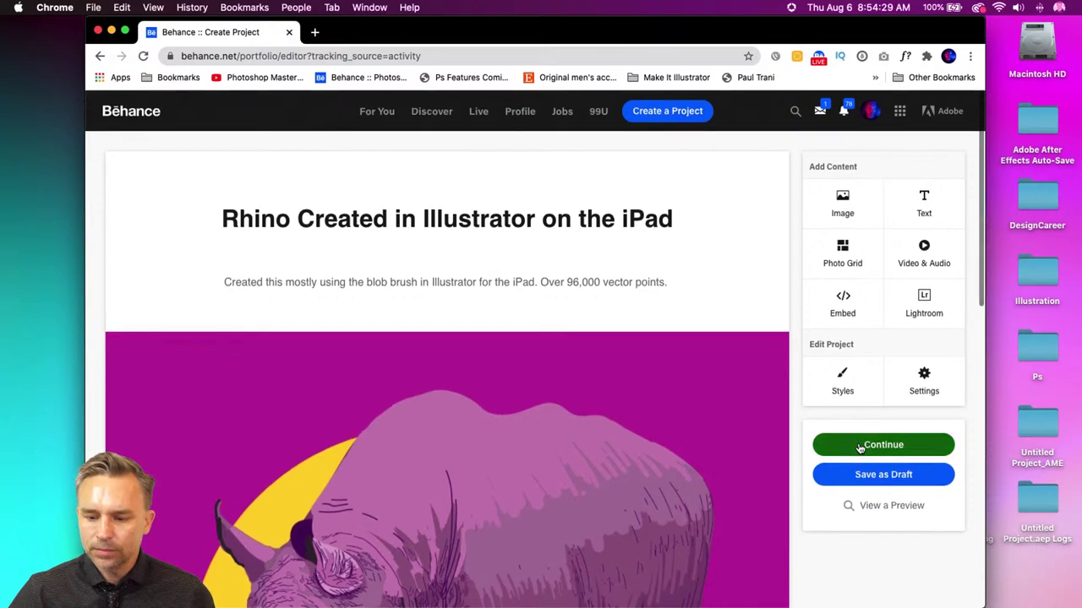
left_click(861, 448)
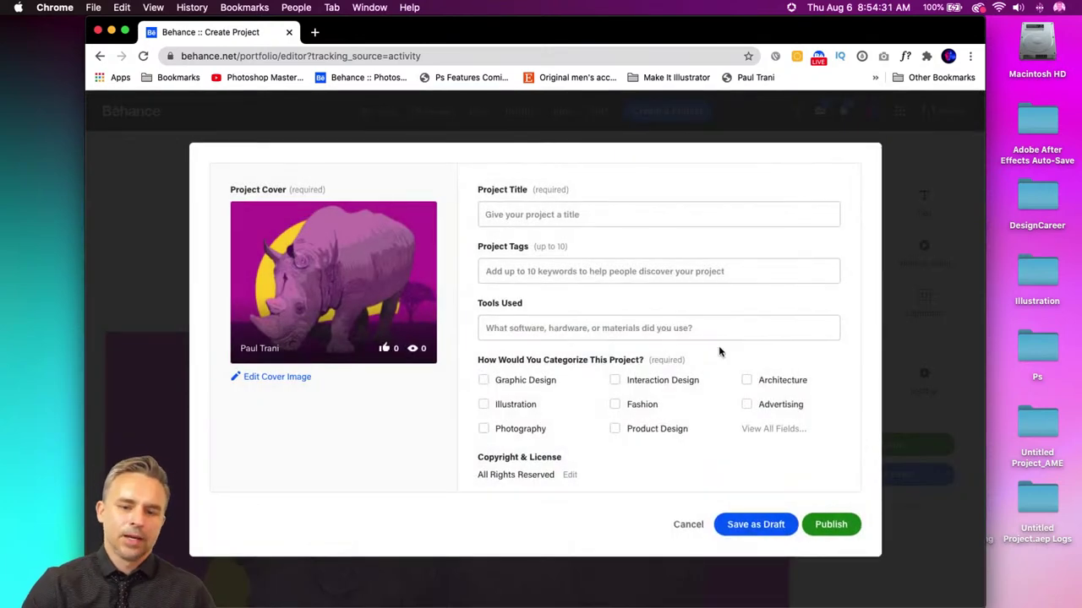
- Enter the project title 'Rhino Created in Illustrator on the iPad'
left_click(600, 217)
type("Rh")
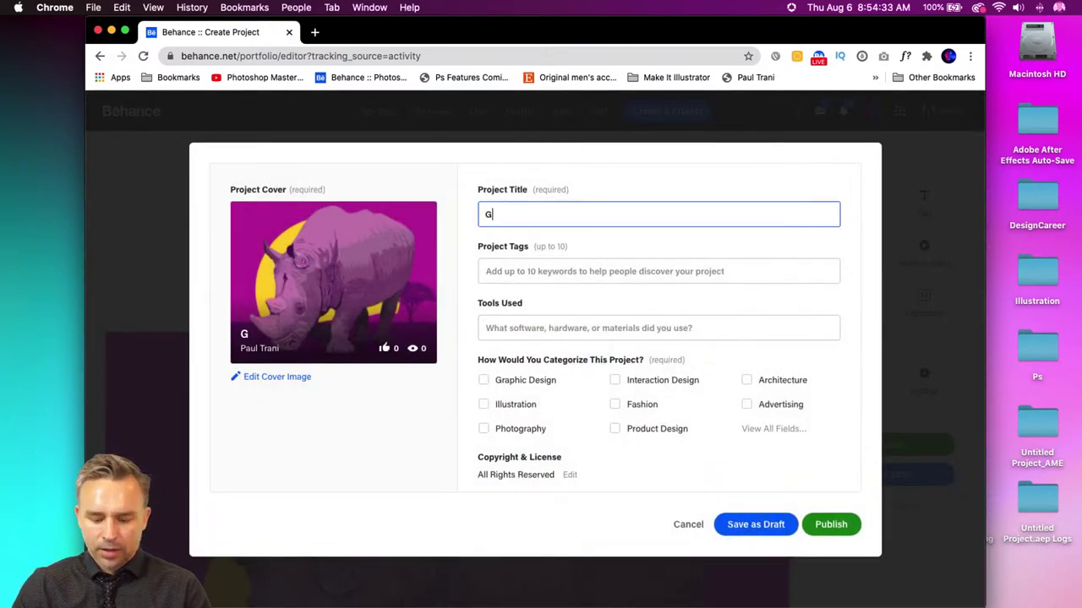
key("BackSpace")
key("BackSpace")
type("Rhino C")
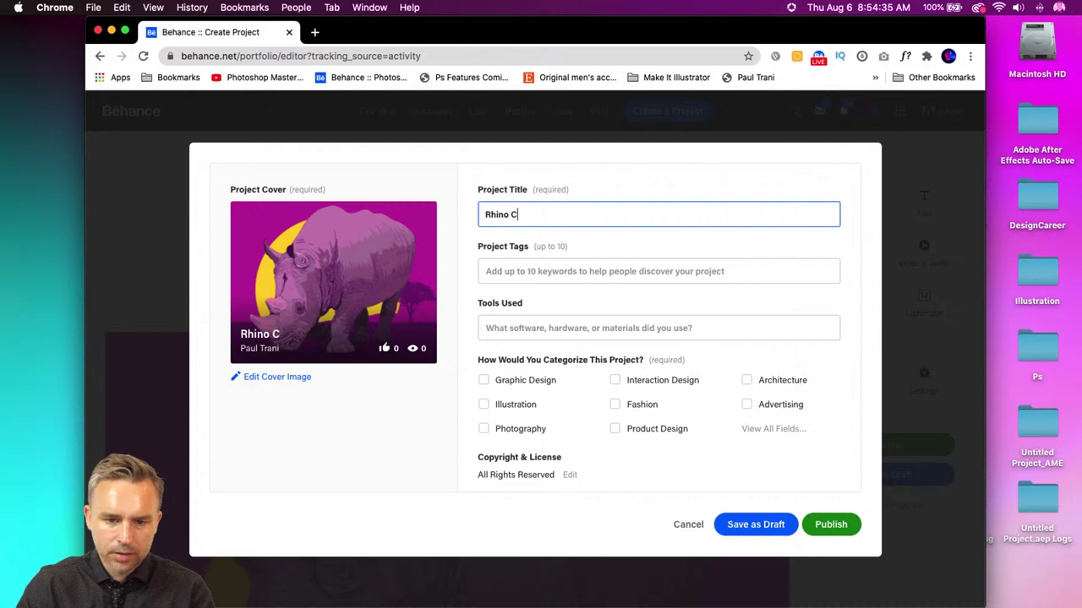
type("reated in Illu")
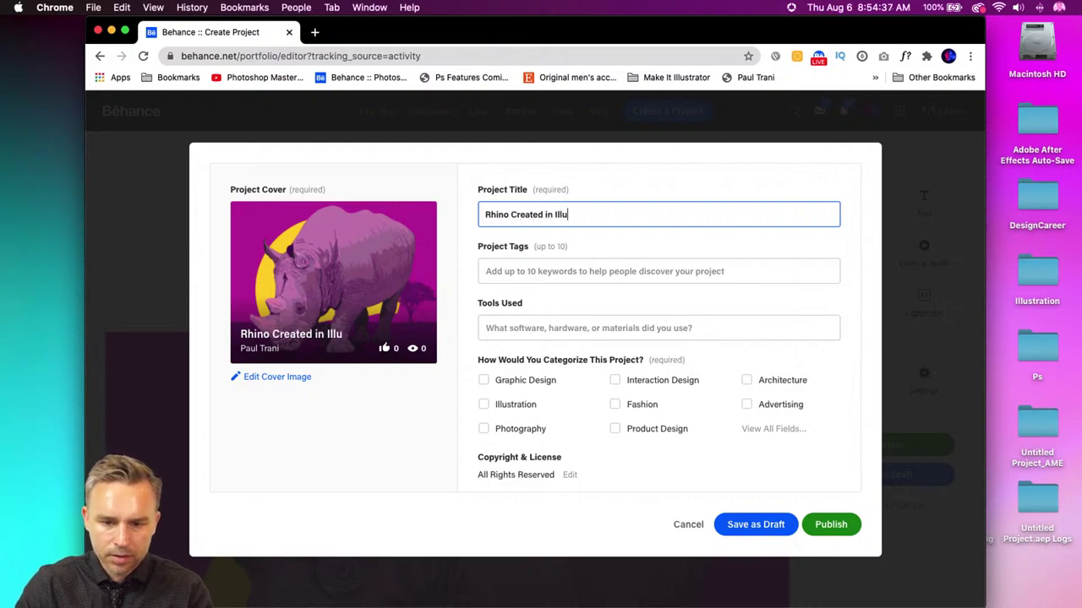
type("strator on the iPad")
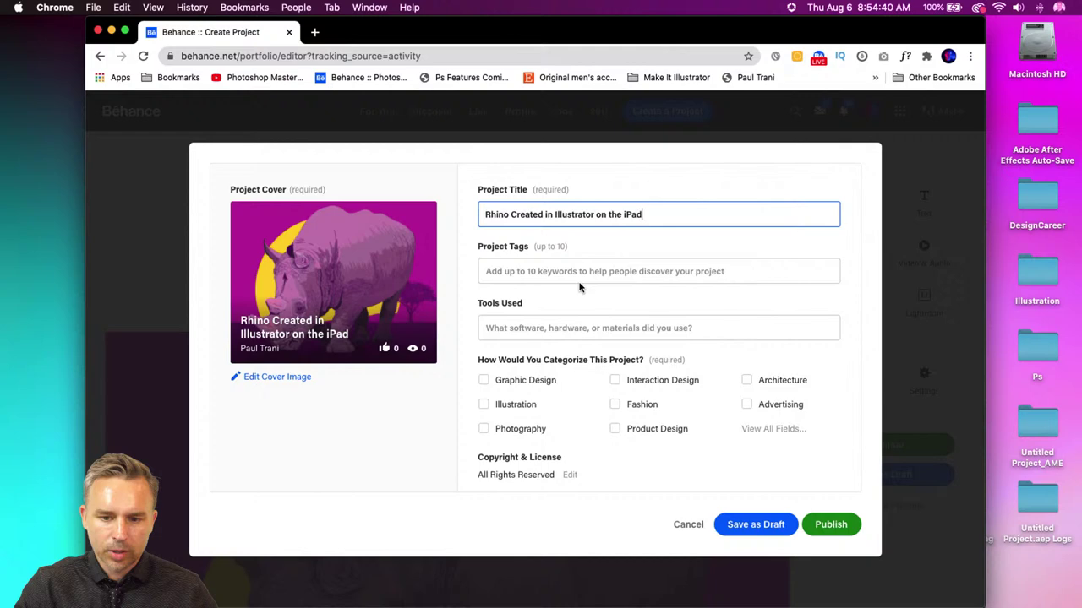
- Add the tags 'Illustrator' and 'Illustrator on ipad'
left_click(577, 270)
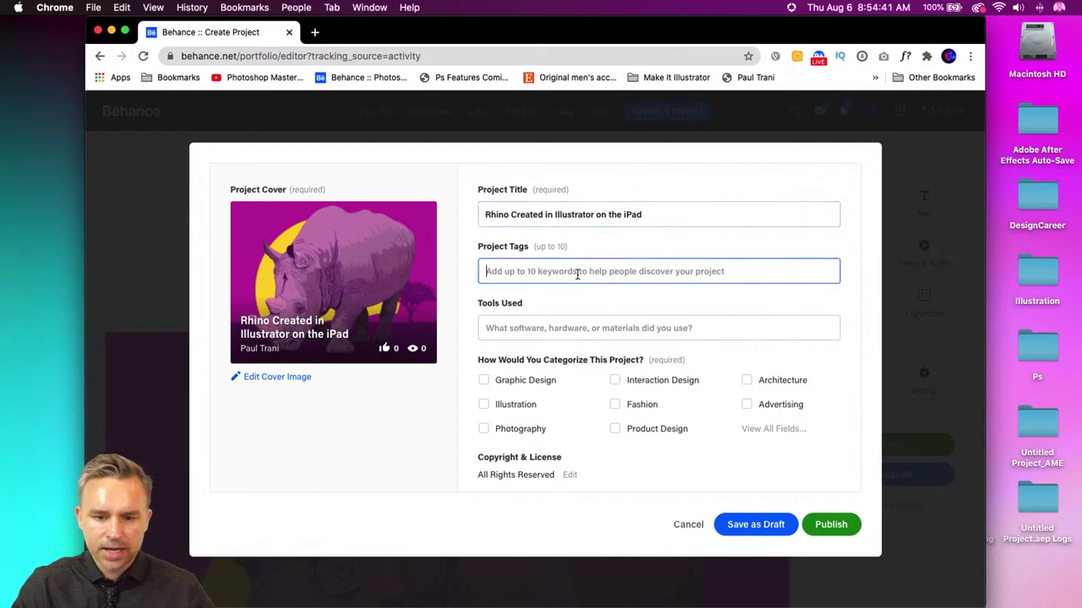
type("Illustrato")
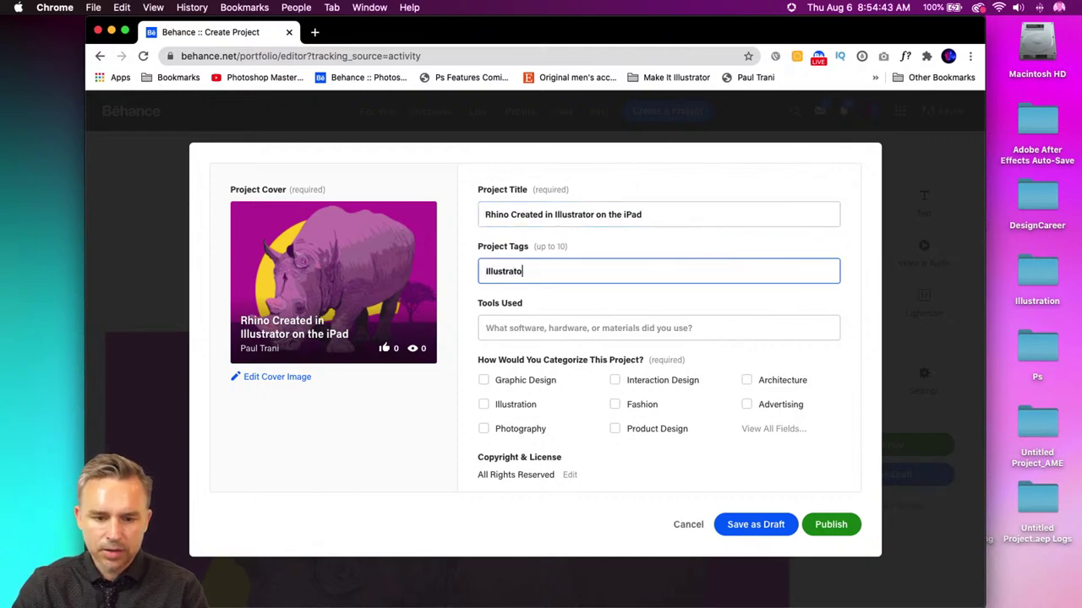
type("r")
key("Return")
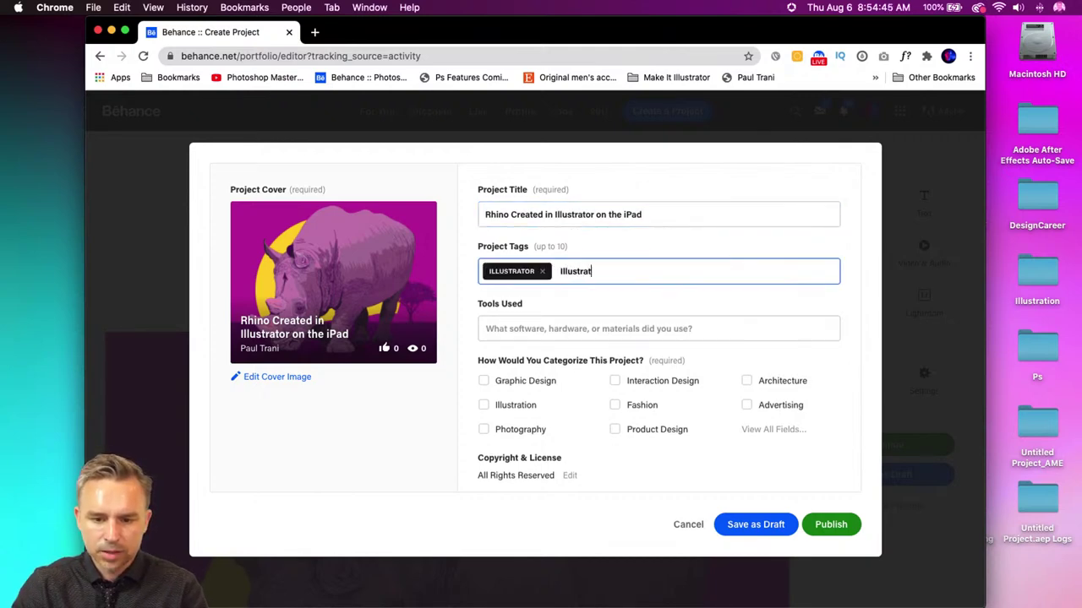
type("Illustrator on ipad")
key("Return")
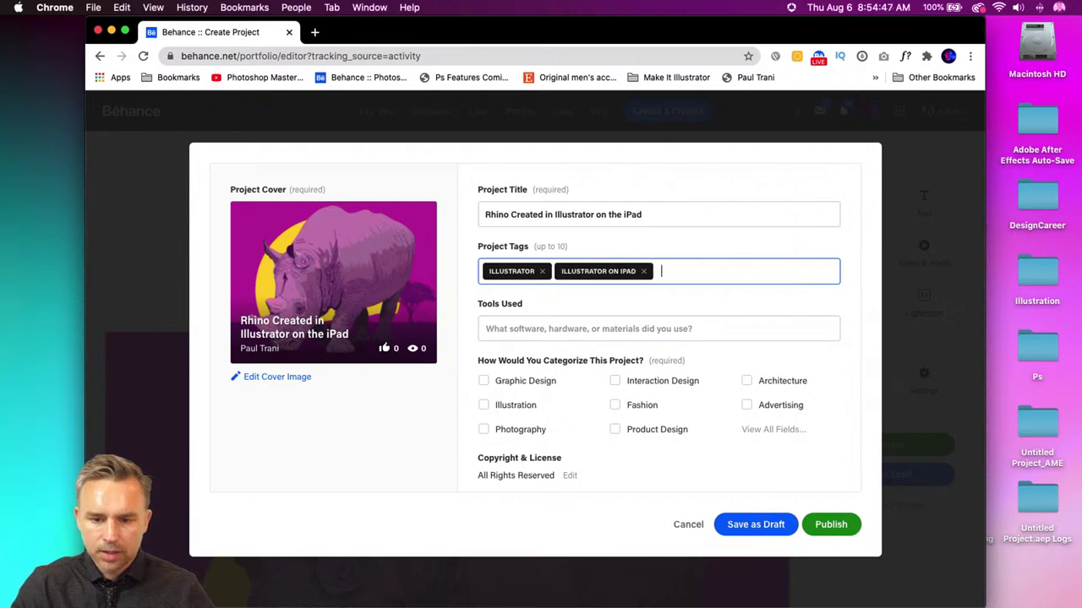
- List Adobe Illustrator as the tool, check Illustration, and publish the project
left_click(556, 328)
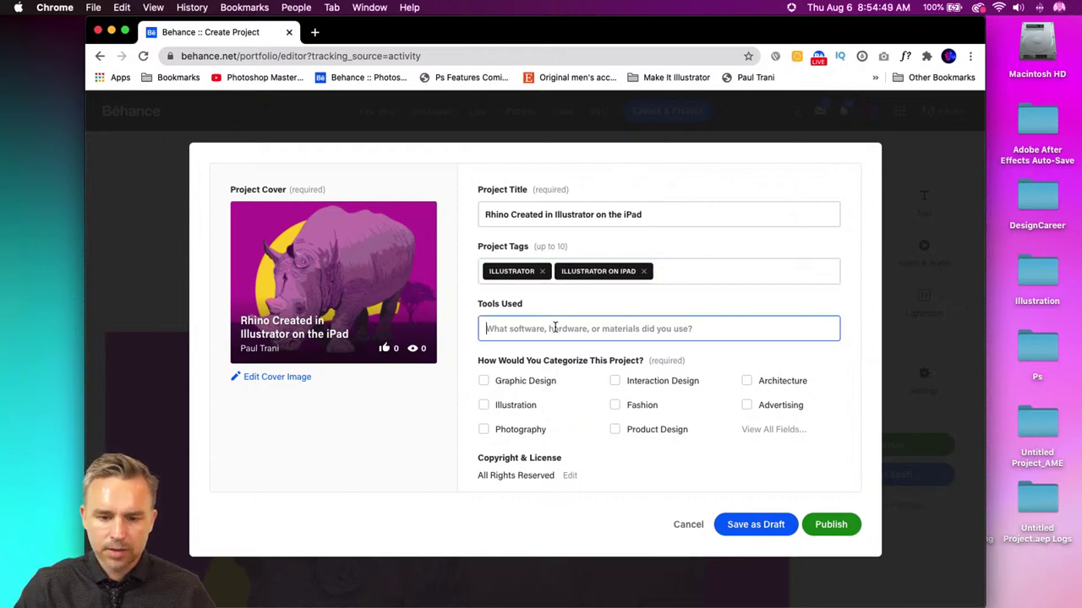
type("Adobe Illustrator")
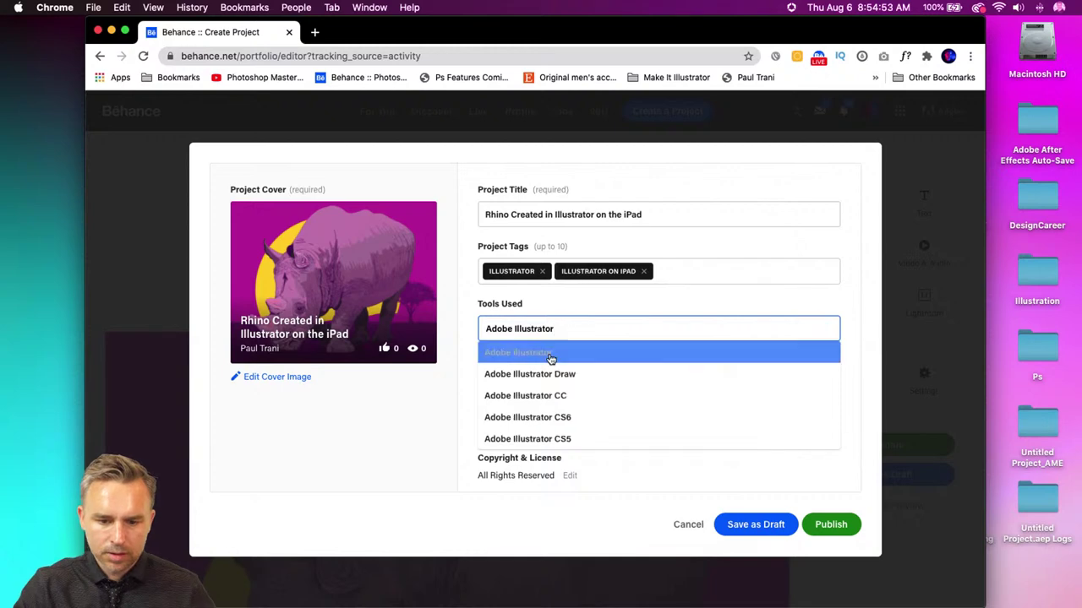
left_click(506, 351)
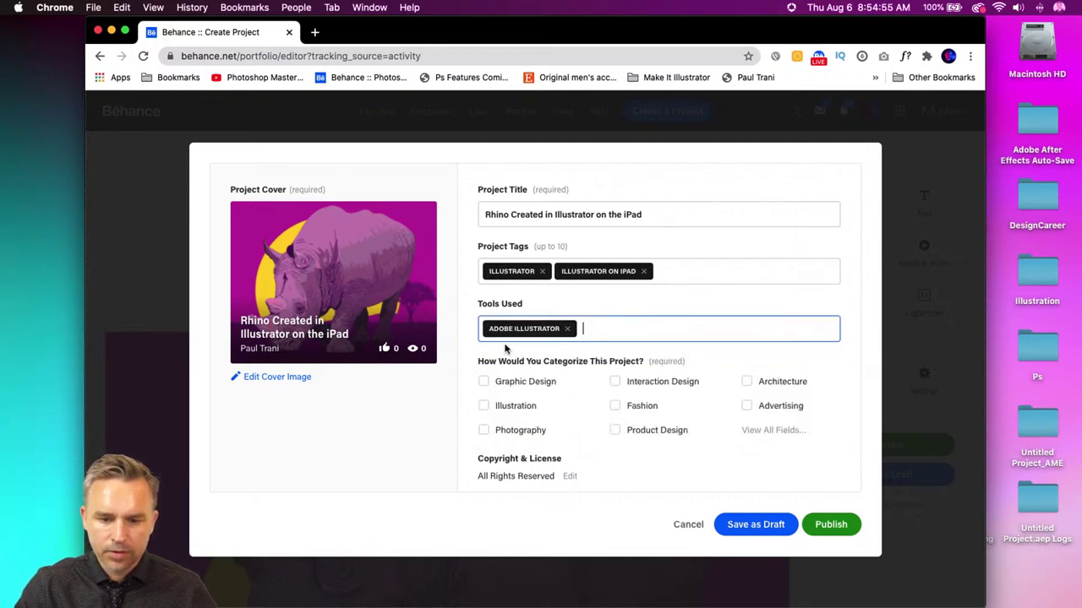
left_click(483, 407)
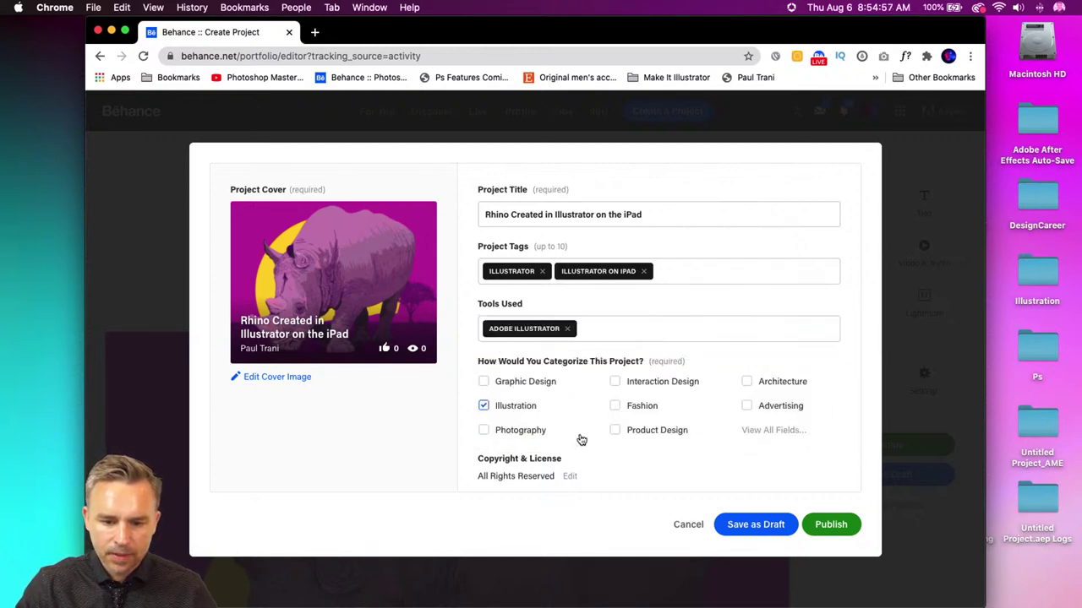
scroll(662, 449, "down", 3)
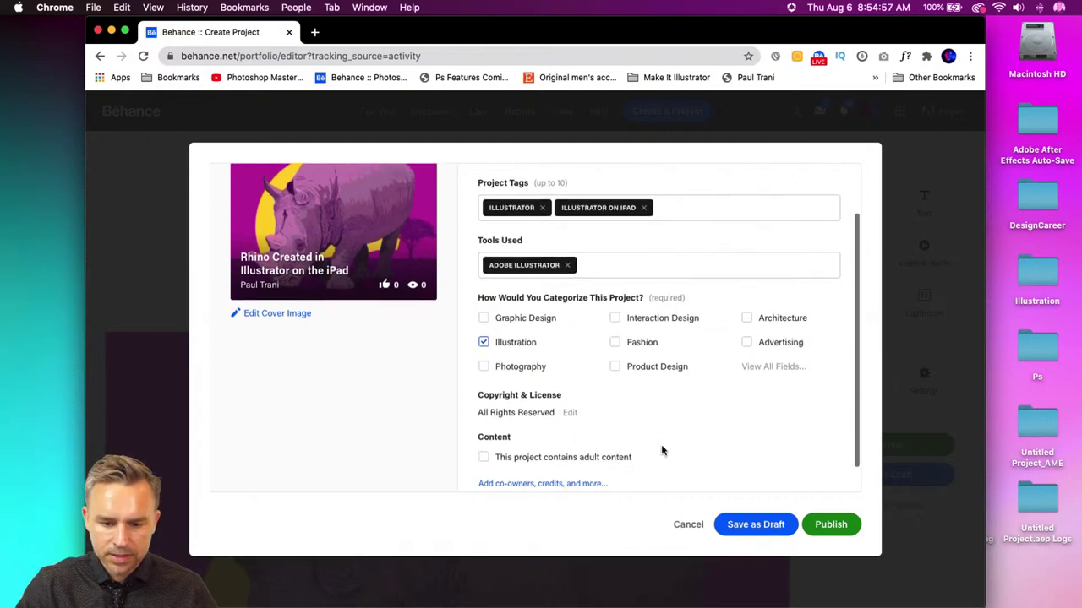
left_click(828, 525)
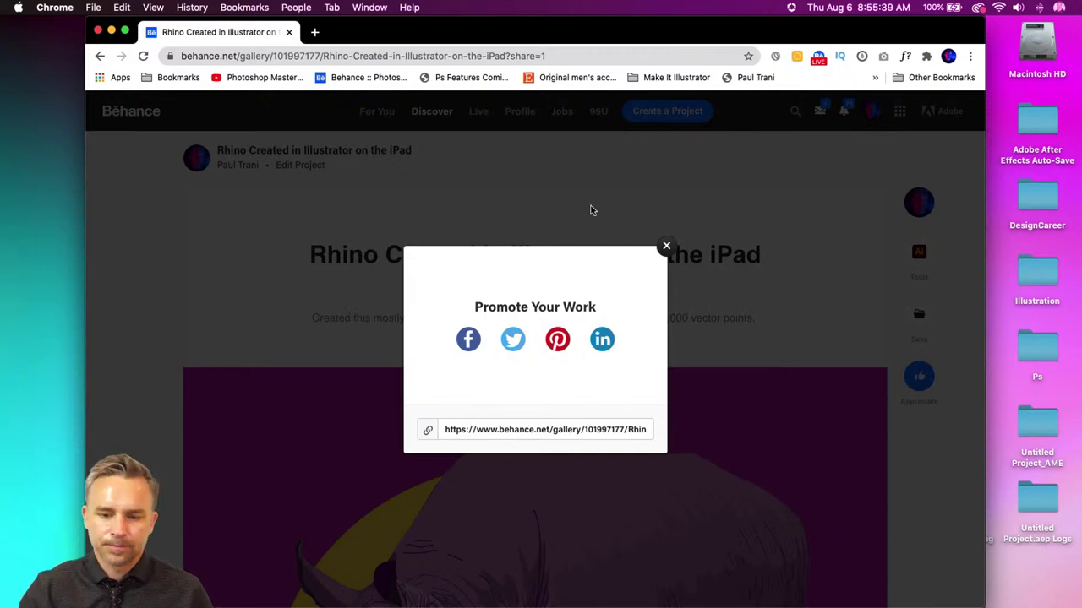
- Close the Promote Your Work pop-up and go to the Behance profile
left_click(666, 247)
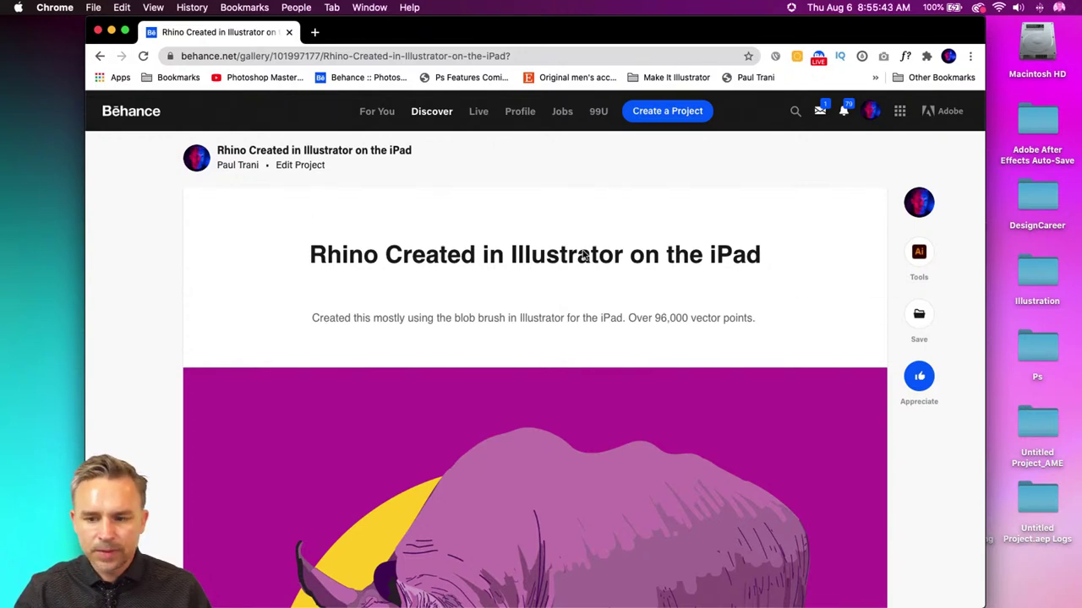
left_click(512, 116)
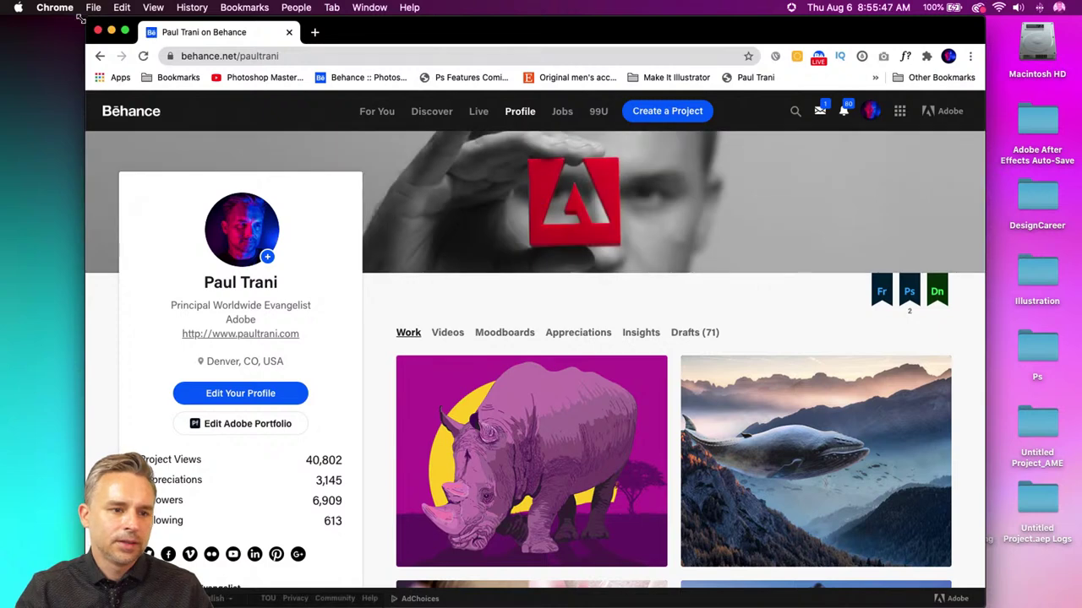
- Maximise Chrome and scroll through the profile's Work grid and back to the top
left_click_drag(84, 22, 3, 7)
left_click_drag(985, 20, 1080, 19)
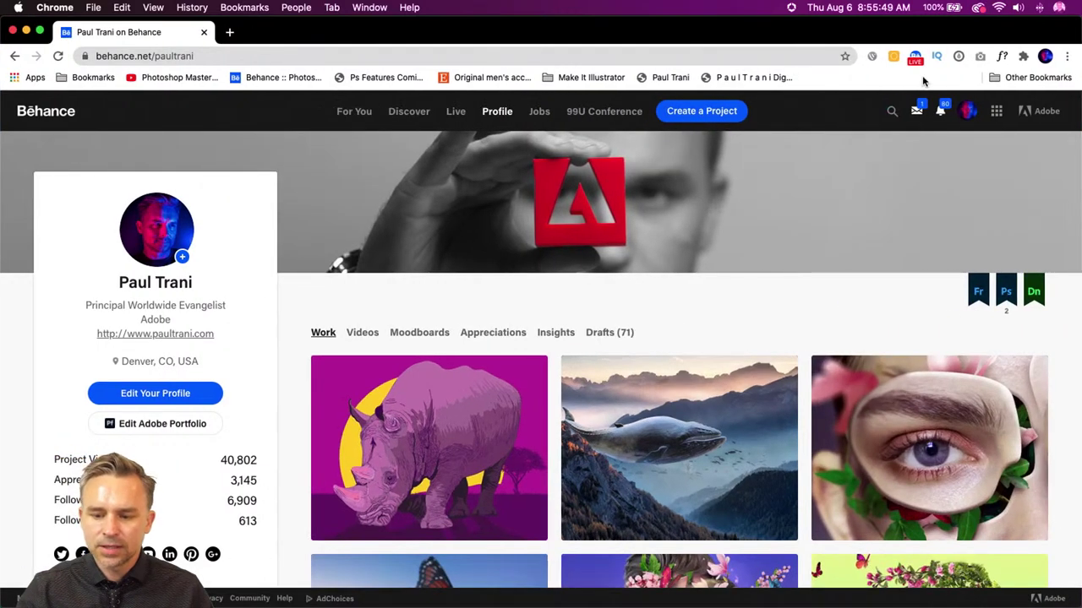
mouse_move(807, 163)
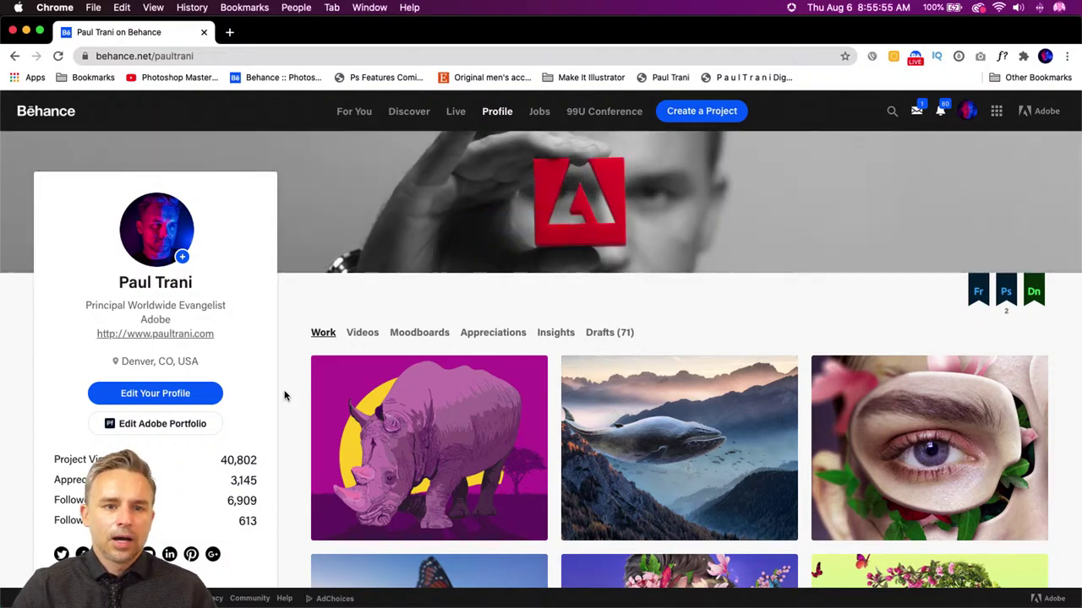
scroll(285, 394, "down", 5)
scroll(285, 394, "down", 6)
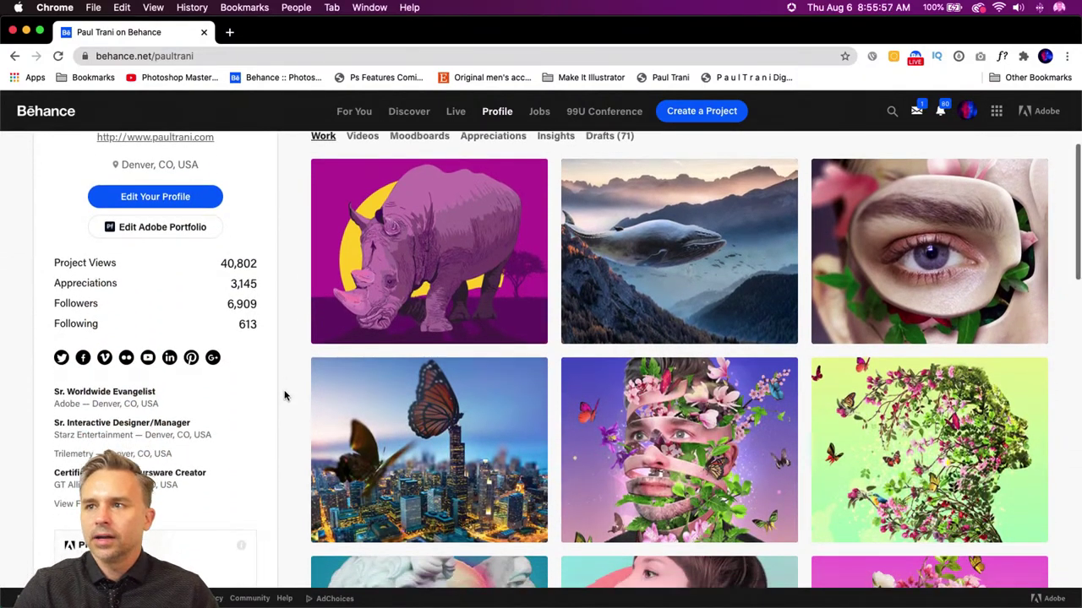
scroll(283, 394, "down", 20)
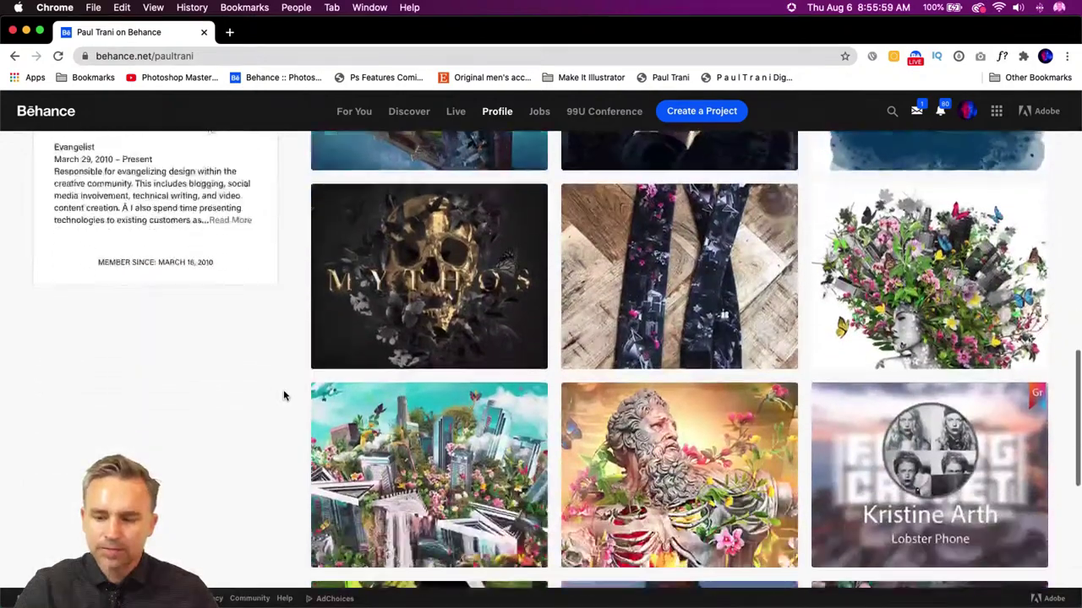
scroll(283, 394, "down", 11)
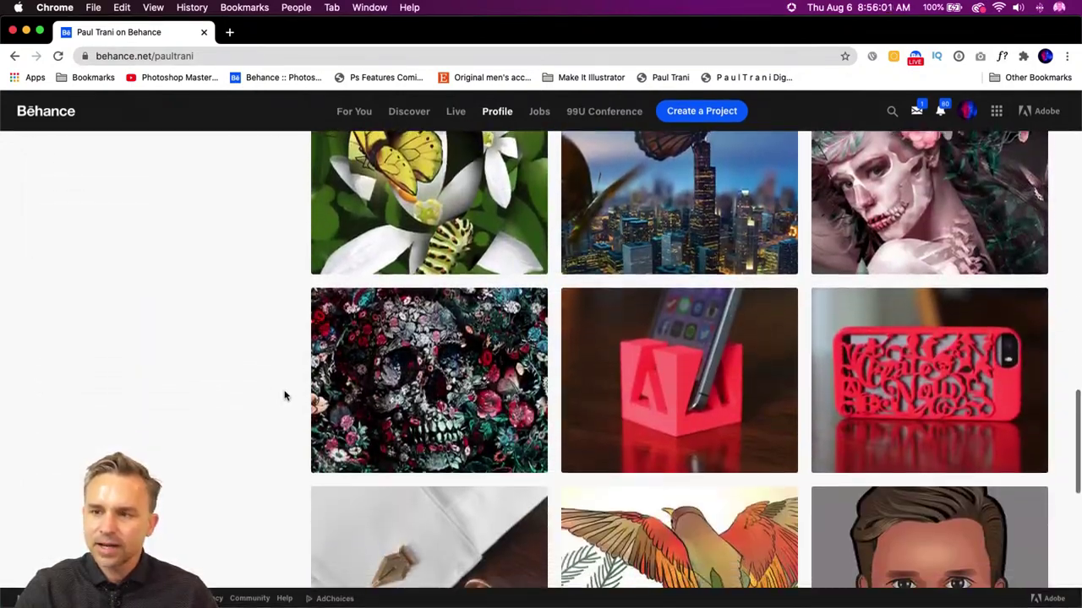
scroll(284, 395, "up", 3)
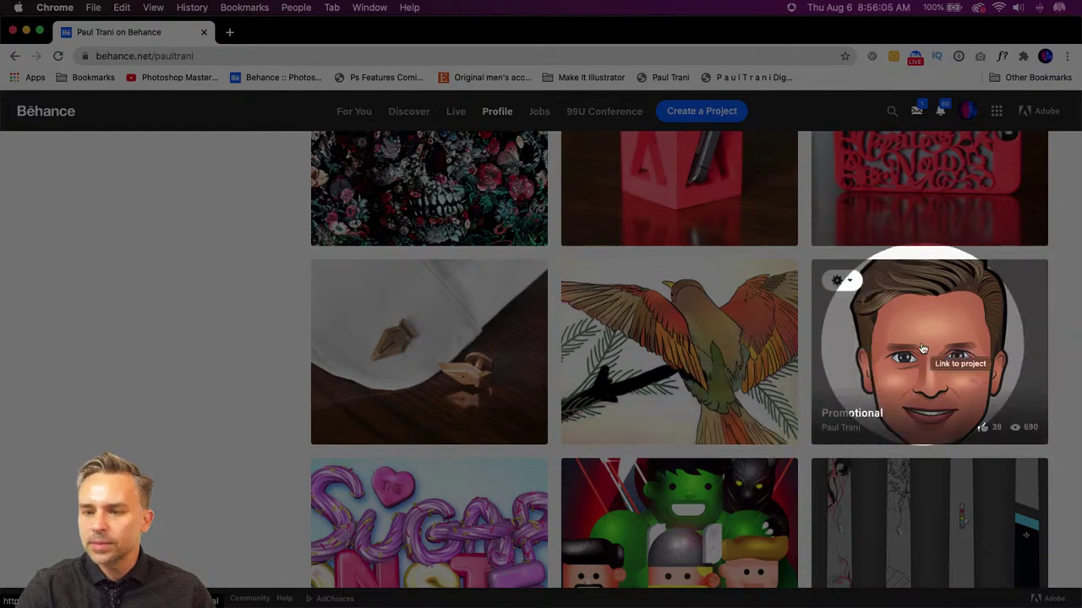
scroll(878, 532, "down", 3)
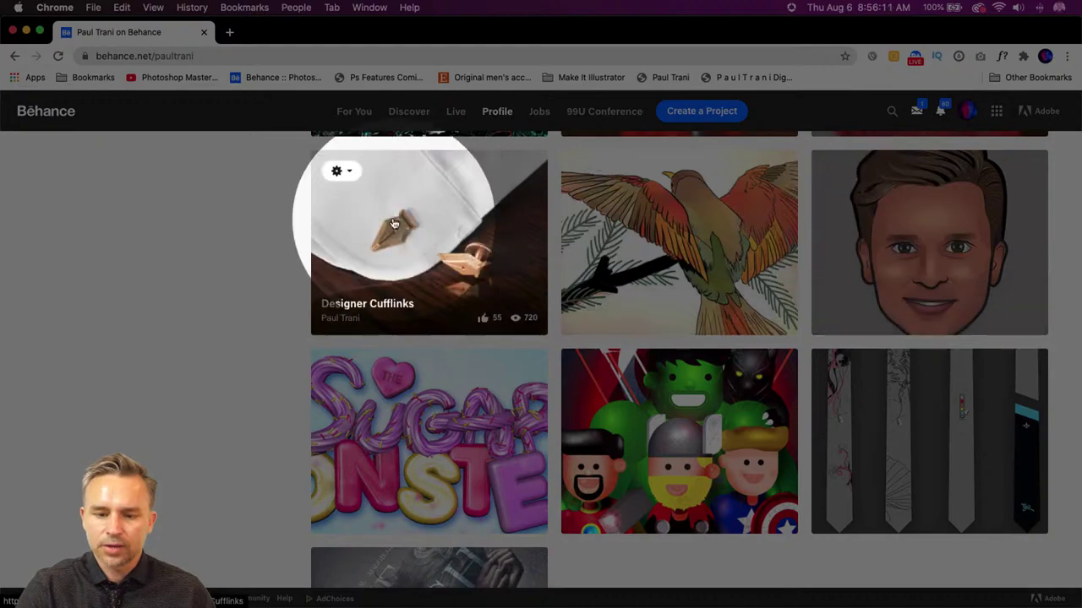
scroll(397, 211, "up", 5)
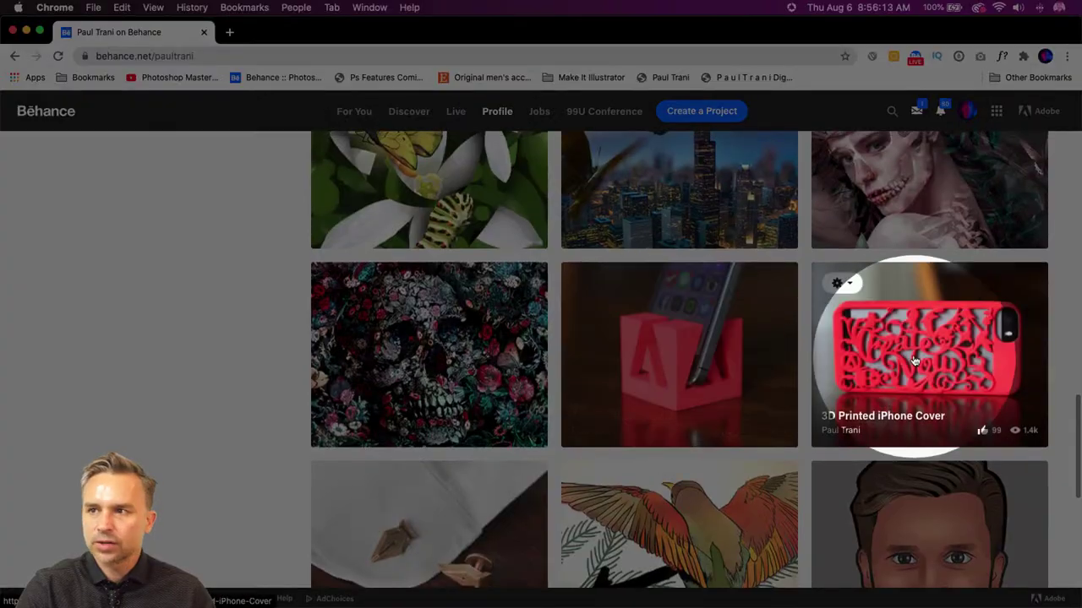
scroll(914, 362, "up", 10)
scroll(915, 362, "up", 8)
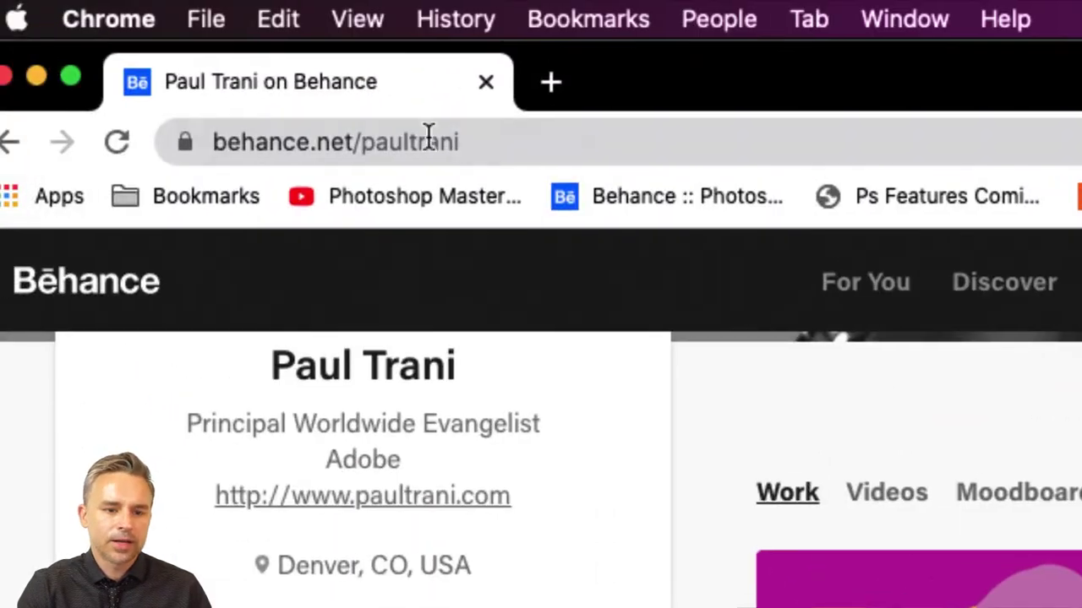
- Open Adobe Portfolio using Edit Adobe Portfolio on the profile sidebar
left_click(479, 141)
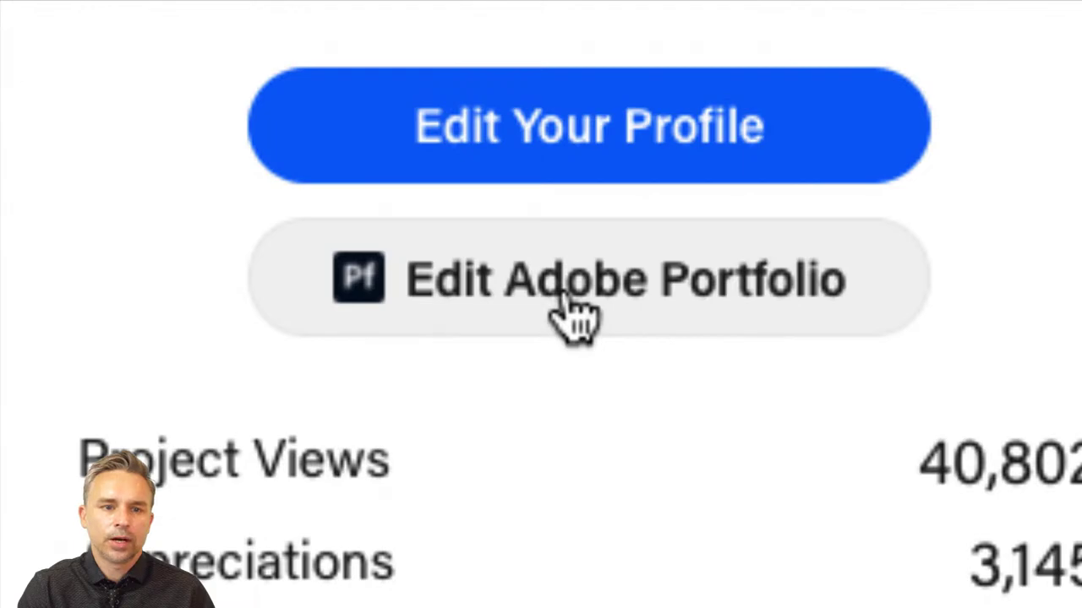
left_click(563, 296)
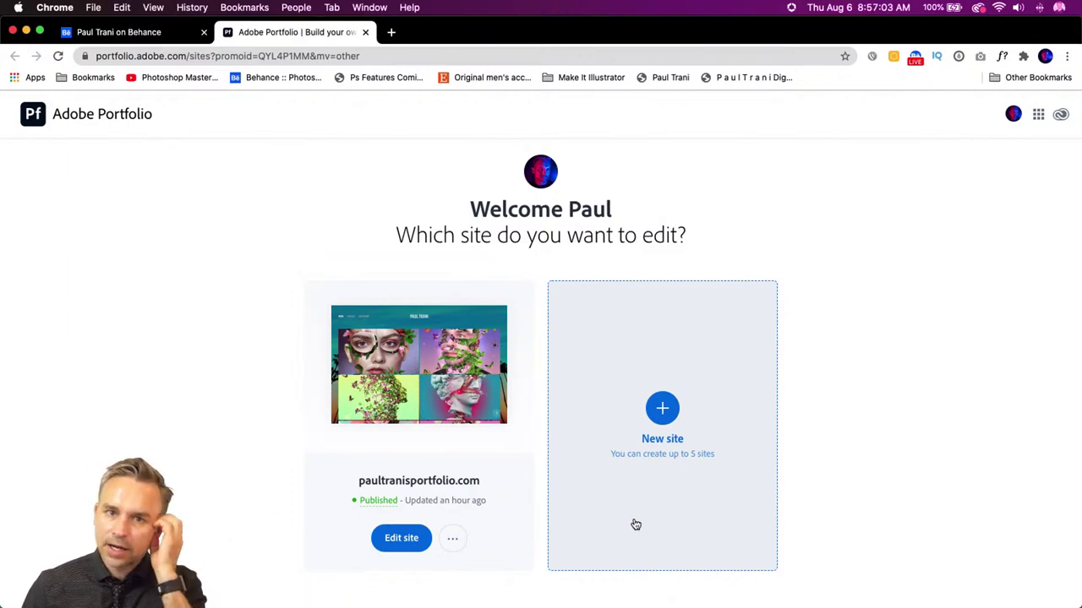
- Mute the sound and choose the New site card to bring up starter themes
key("XF86AudioMute")
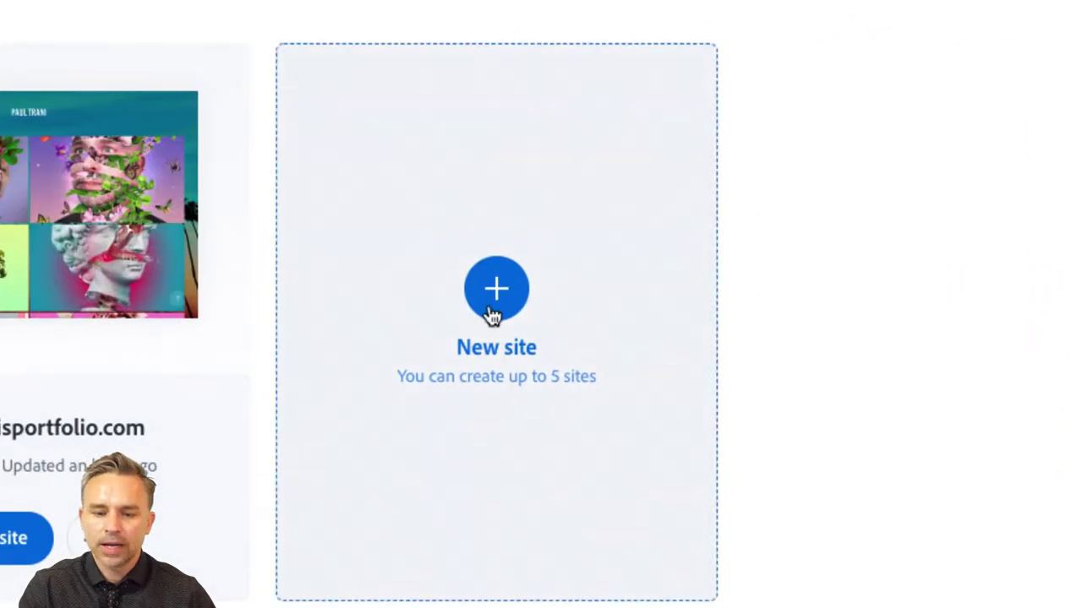
left_click(493, 314)
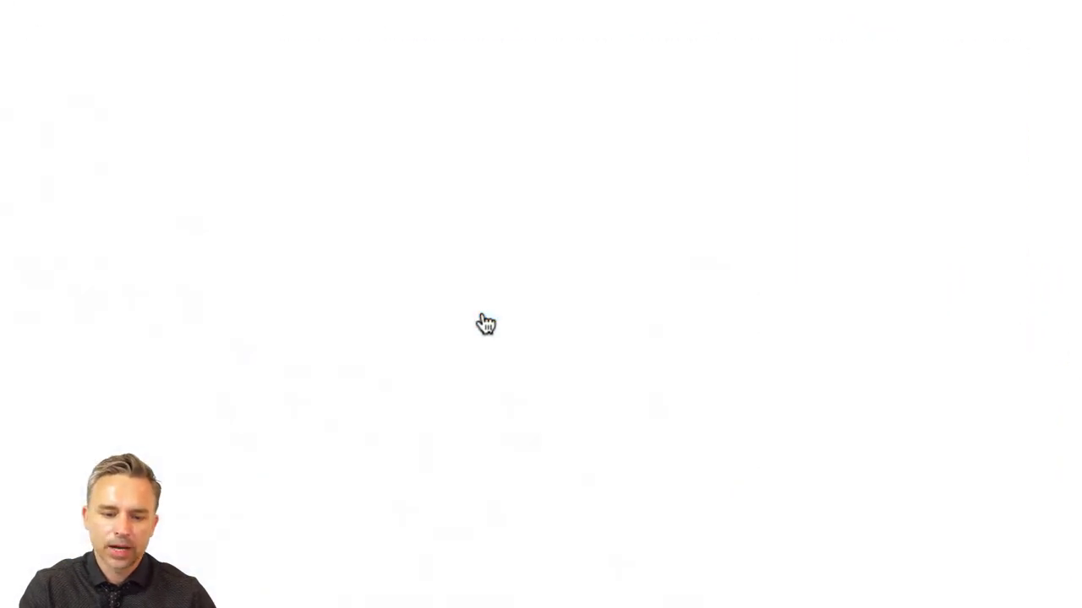
- Browse the Full Portfolio themes and open the Thomas theme's full-page preview
scroll(347, 268, "down", 5)
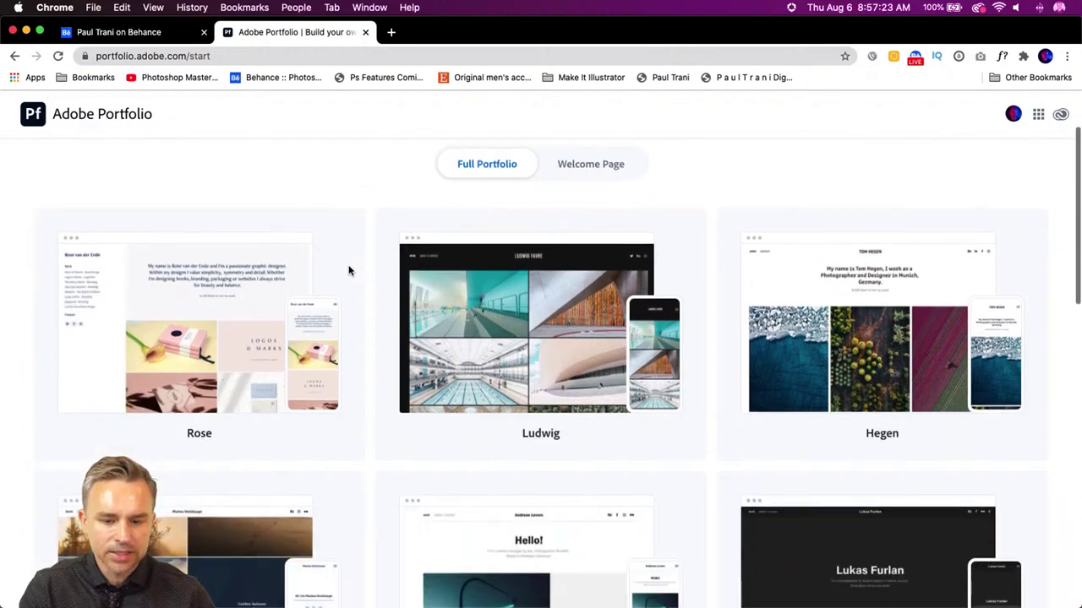
scroll(350, 271, "down", 10)
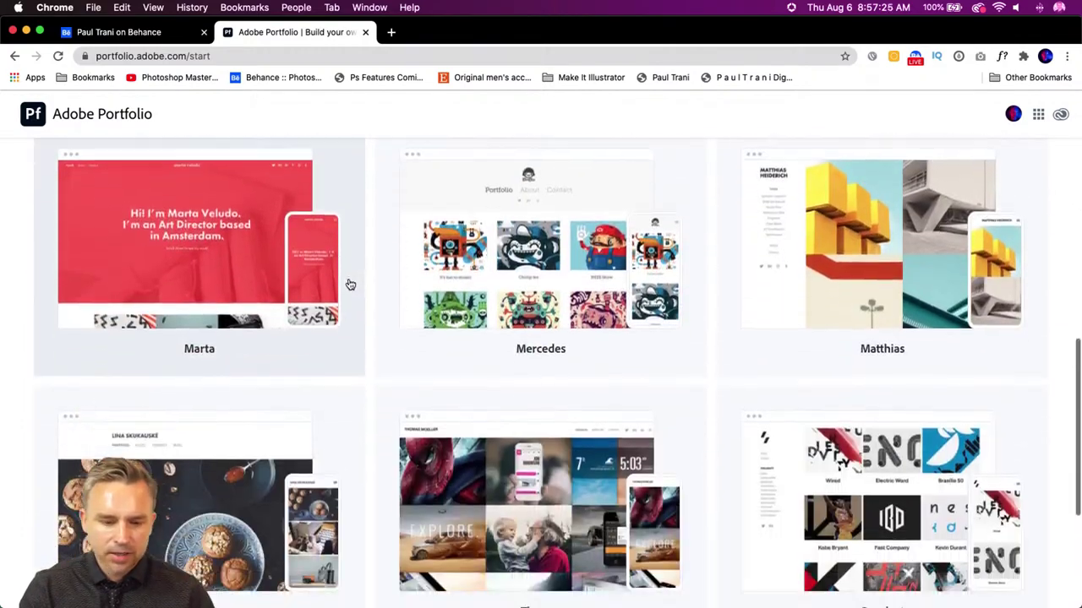
scroll(349, 293, "down", 1)
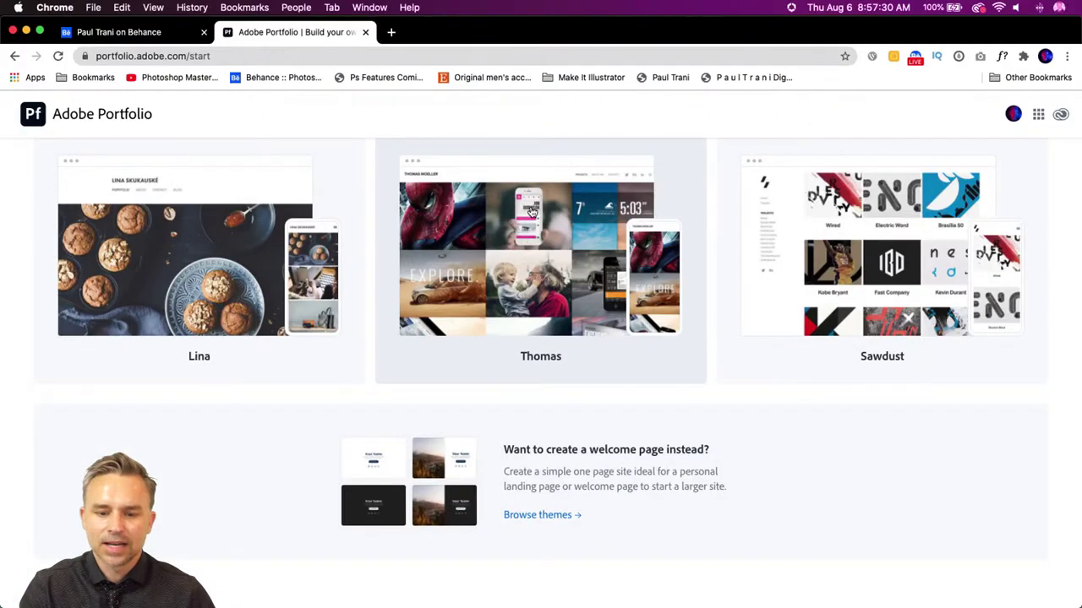
scroll(528, 211, "up", 2)
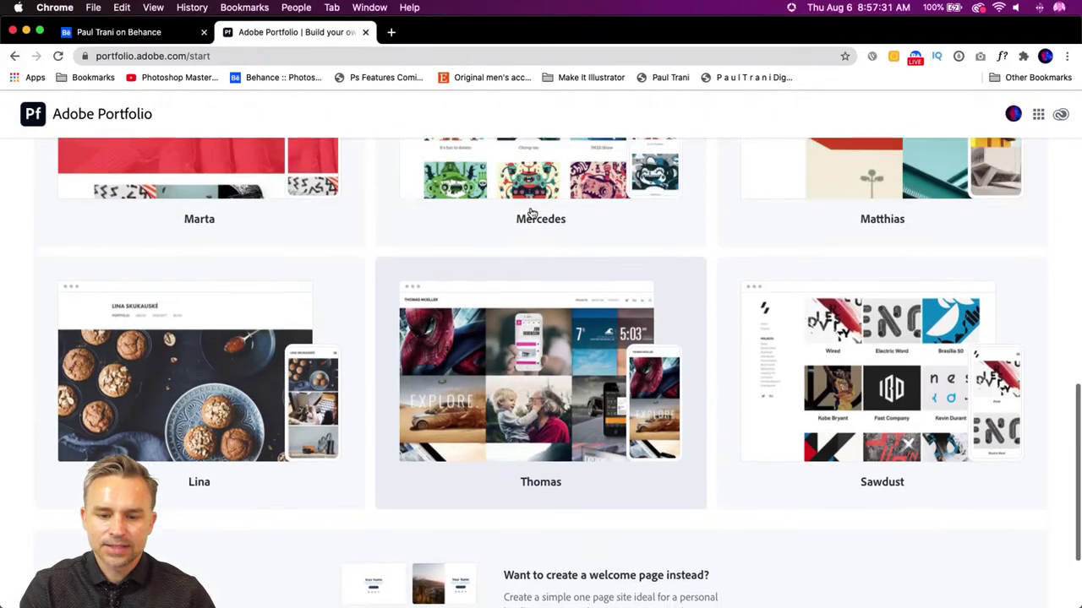
scroll(523, 228, "down", 2)
left_click(518, 242)
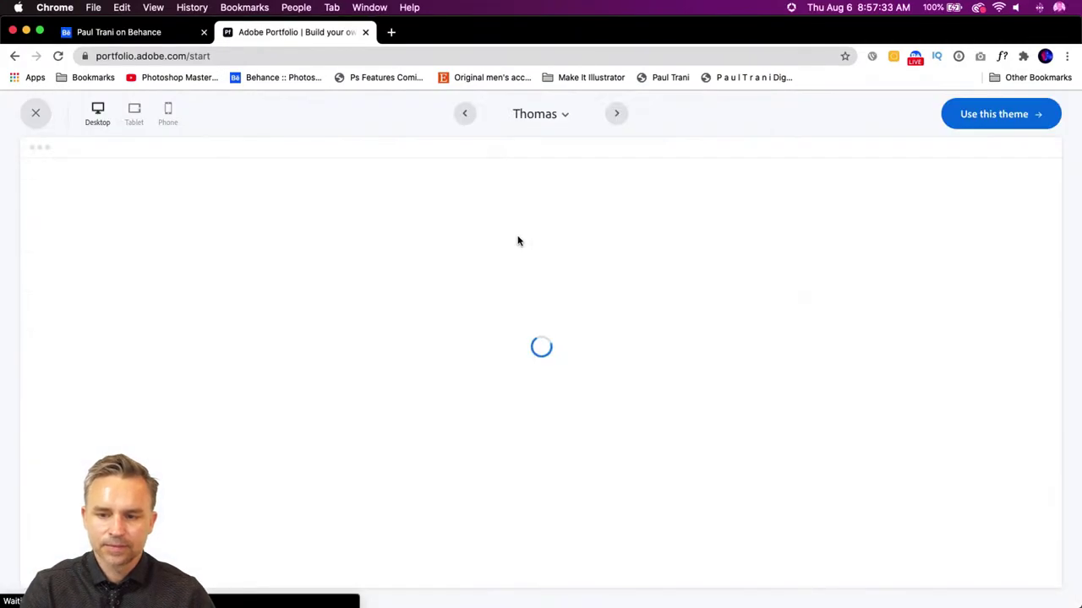
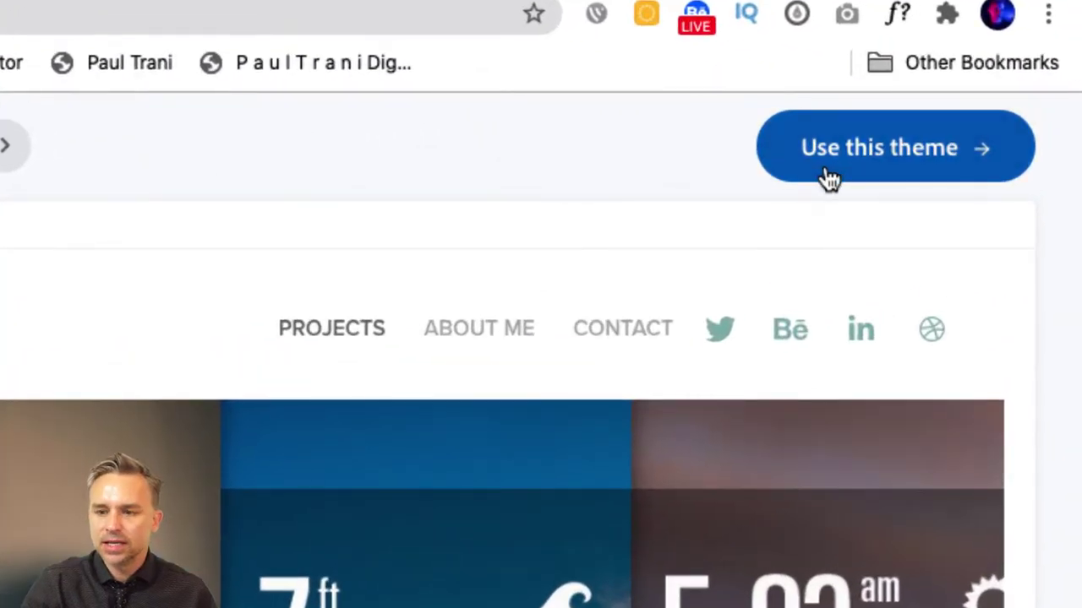
- Apply the chosen theme, scroll the new site's Work project grid, then switch to preview
left_click(973, 121)
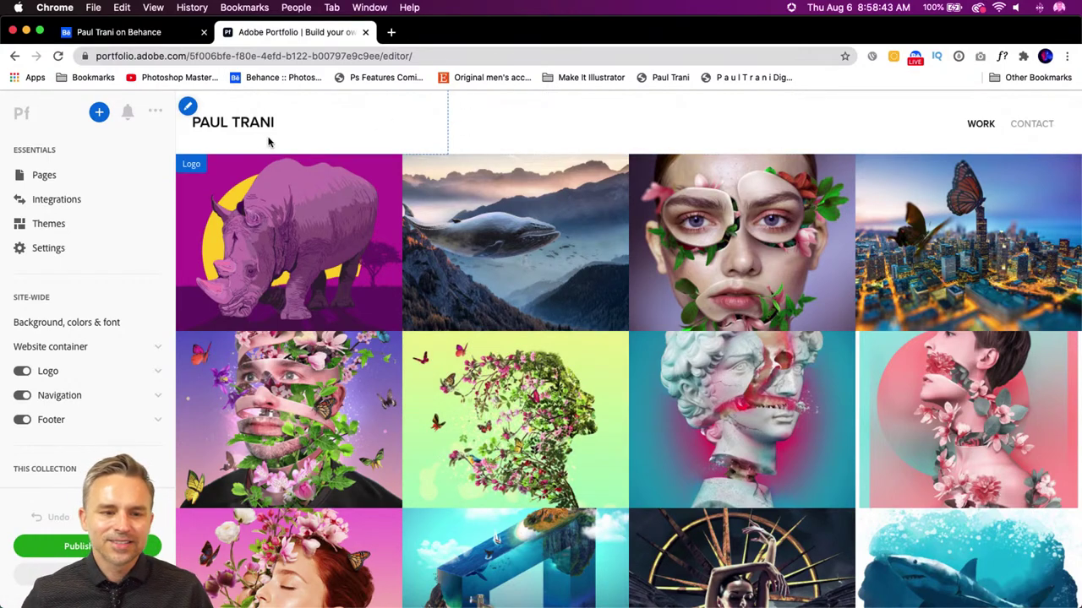
scroll(459, 169, "down", 5)
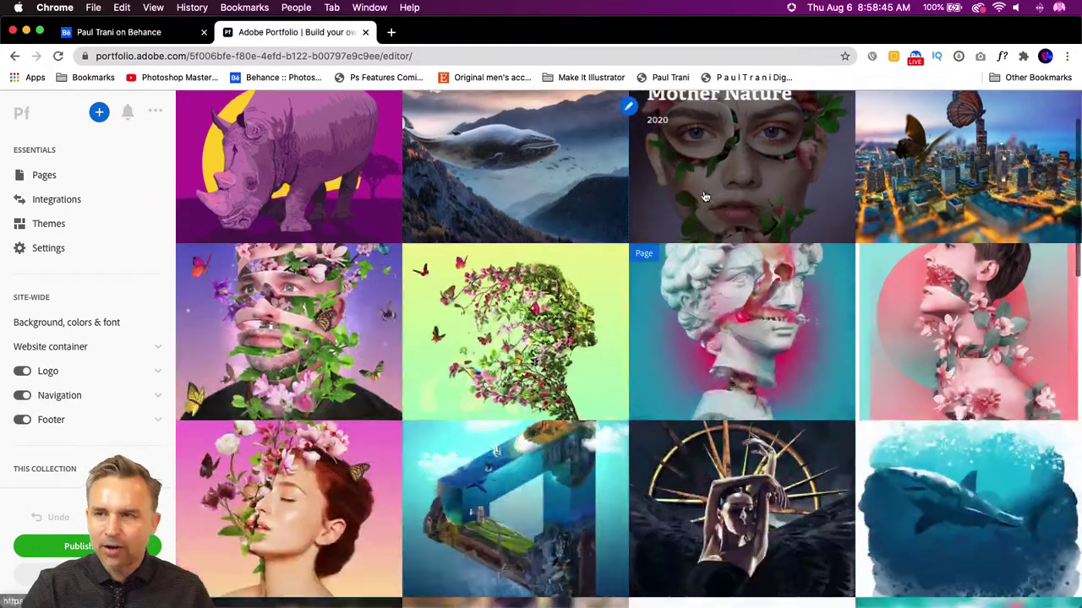
scroll(704, 201, "up", 5)
scroll(704, 201, "up", 1)
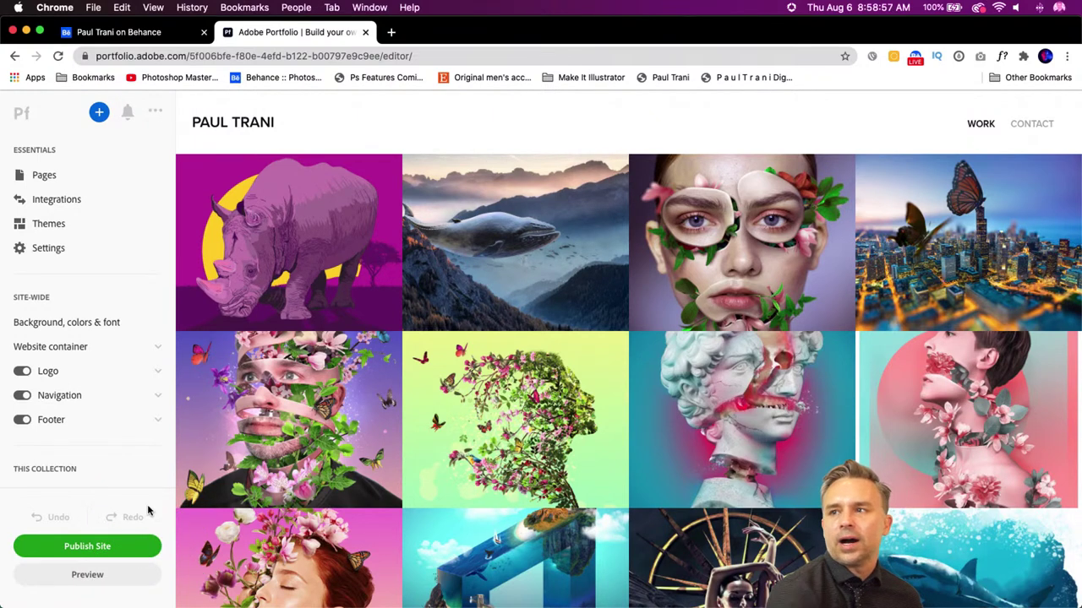
left_click(30, 578)
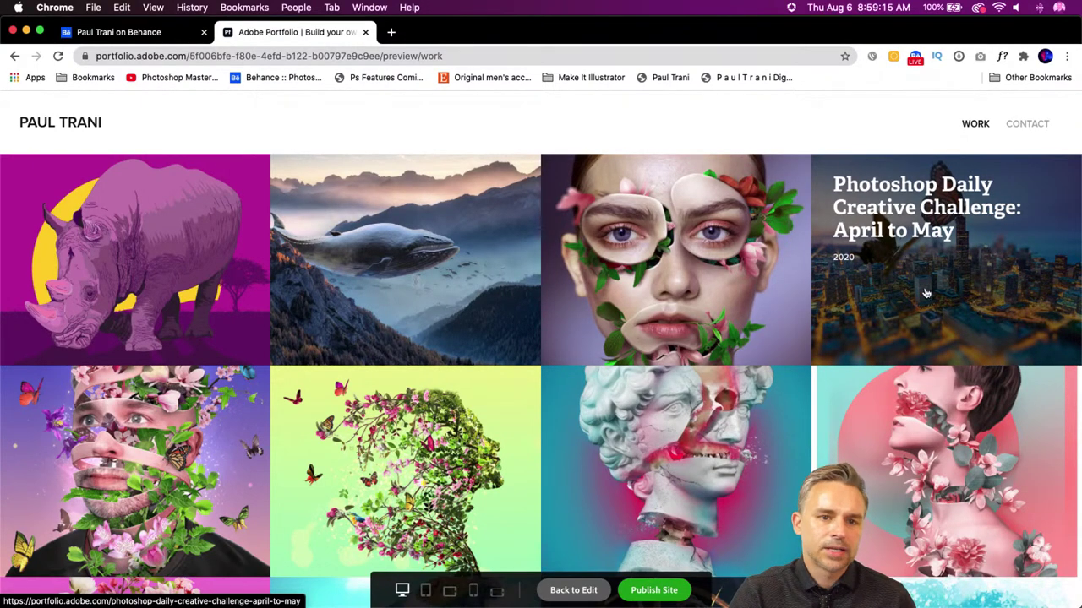
- Scroll through the visitor preview of the Work grid, then go back to editing
scroll(34, 290, "down", 5)
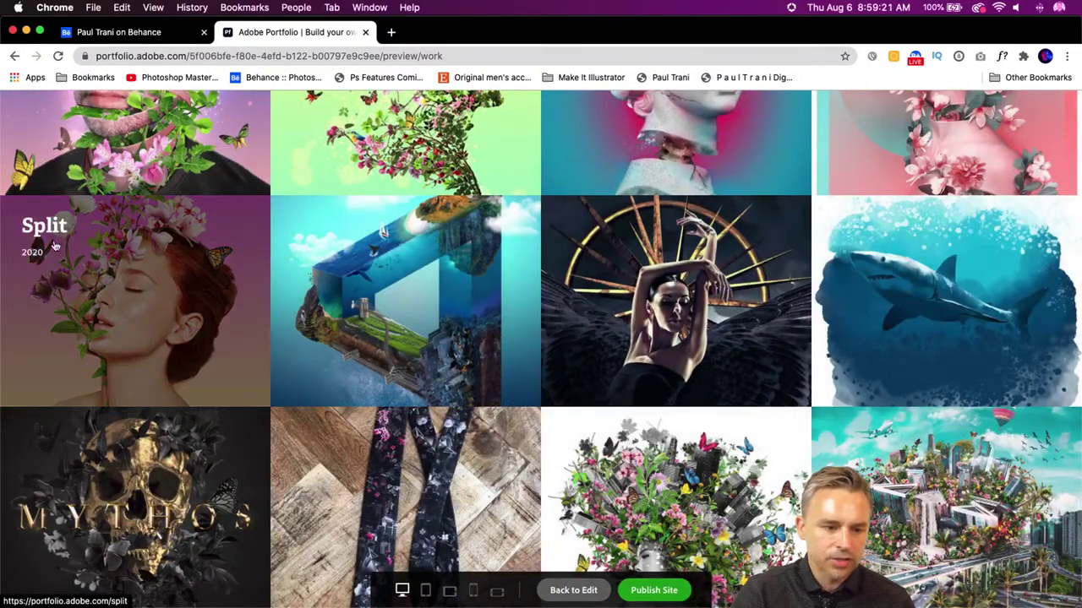
scroll(54, 245, "up", 5)
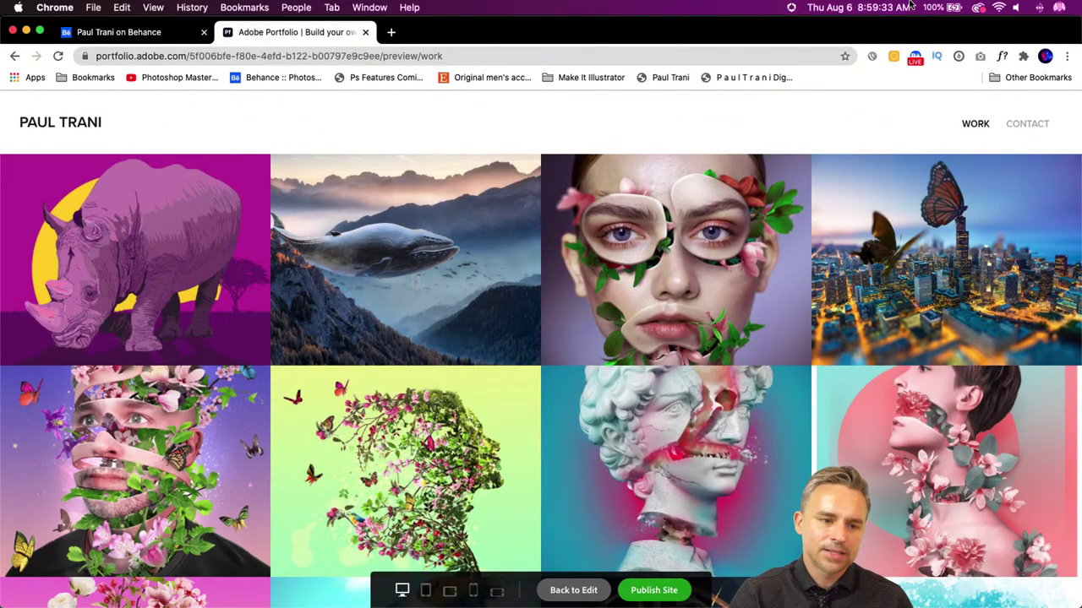
mouse_move(51, 275)
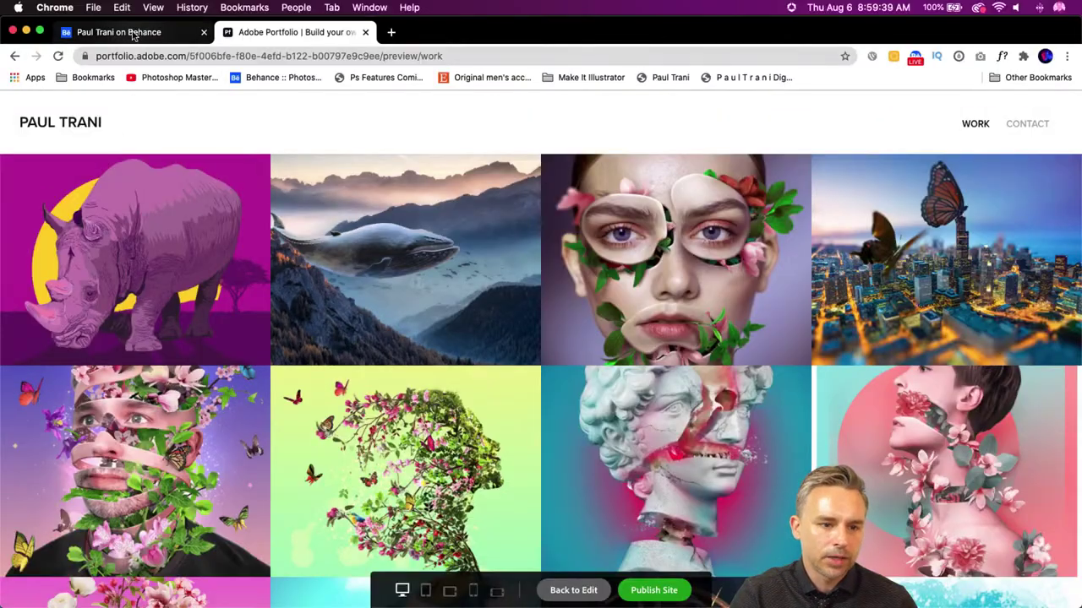
scroll(154, 117, "down", 10)
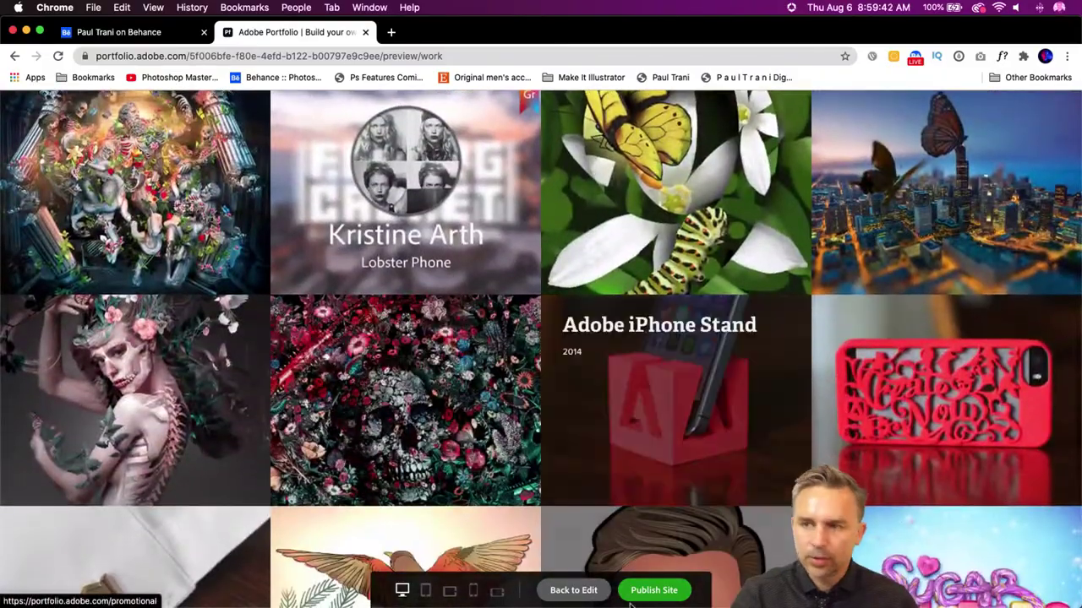
mouse_move(642, 604)
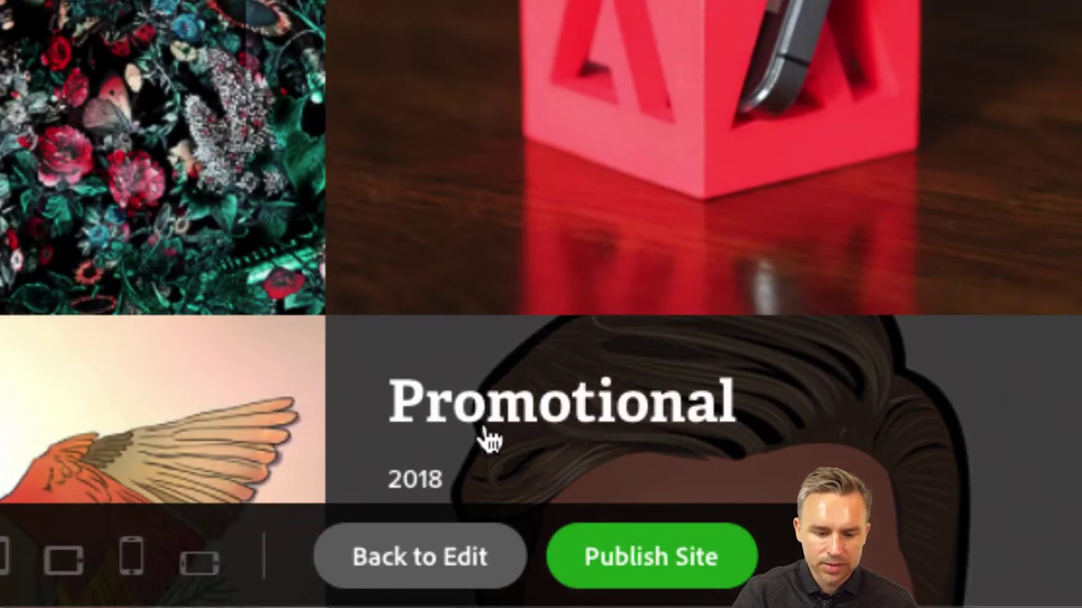
left_click(385, 560)
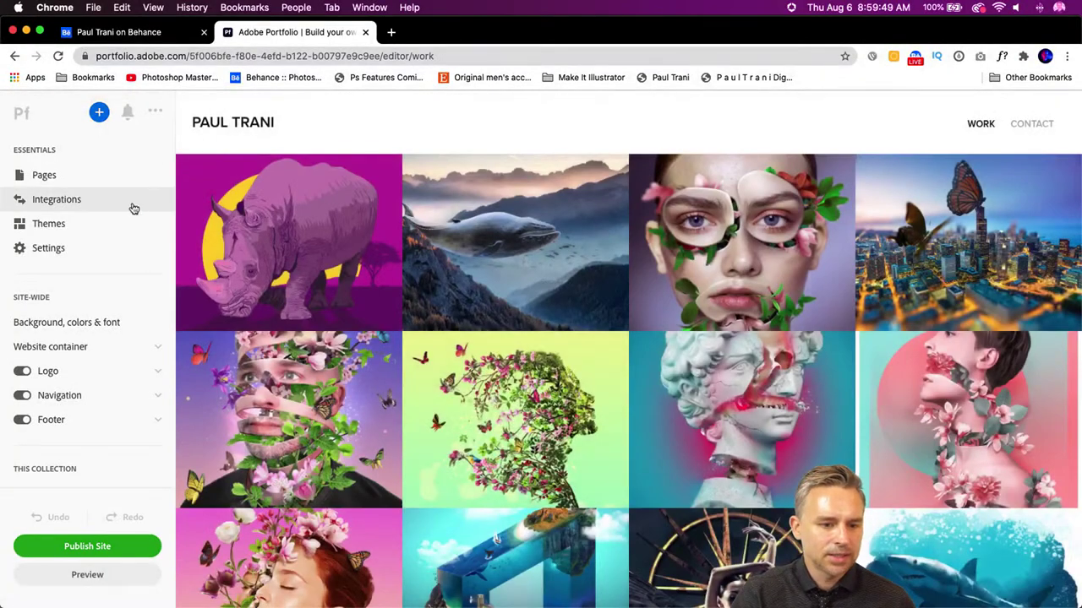
- In the Pages list, switch off the Rhino project's visibility and scroll the remaining projects
scroll(43, 321, "down", 5)
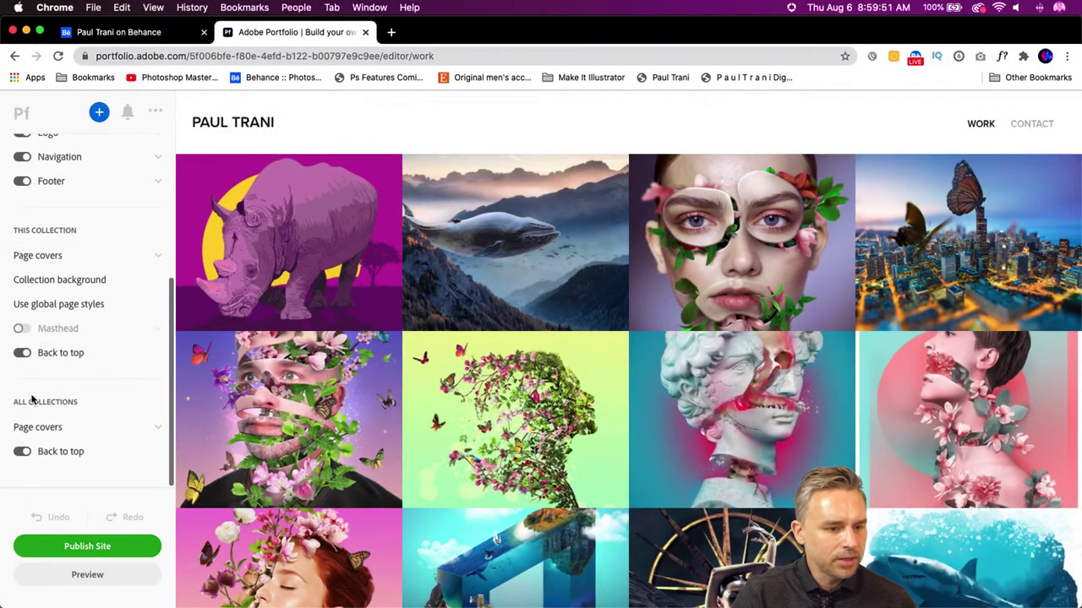
scroll(79, 251, "up", 5)
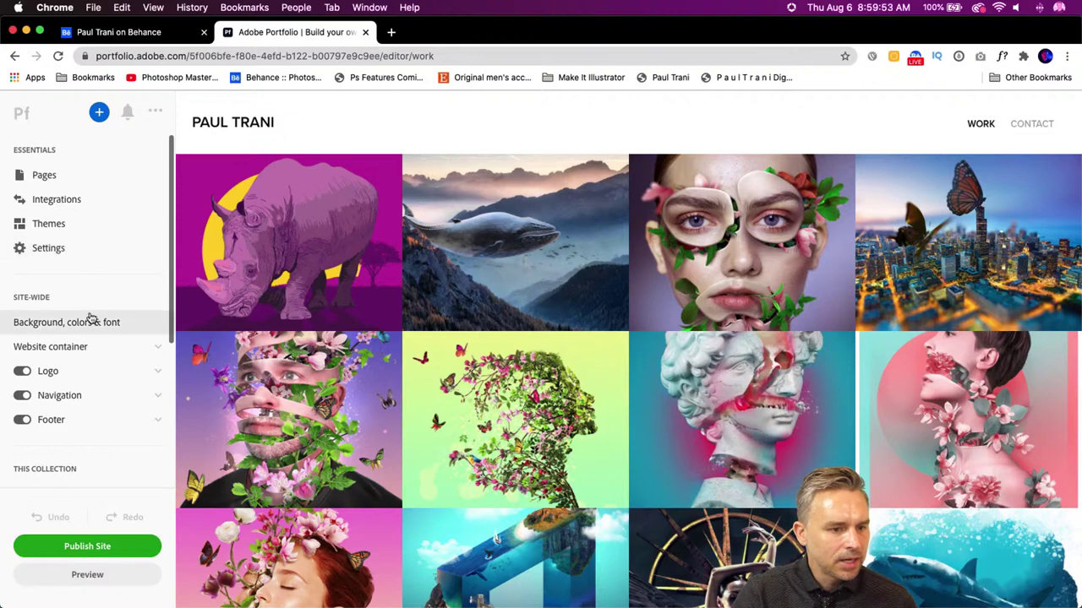
left_click(44, 175)
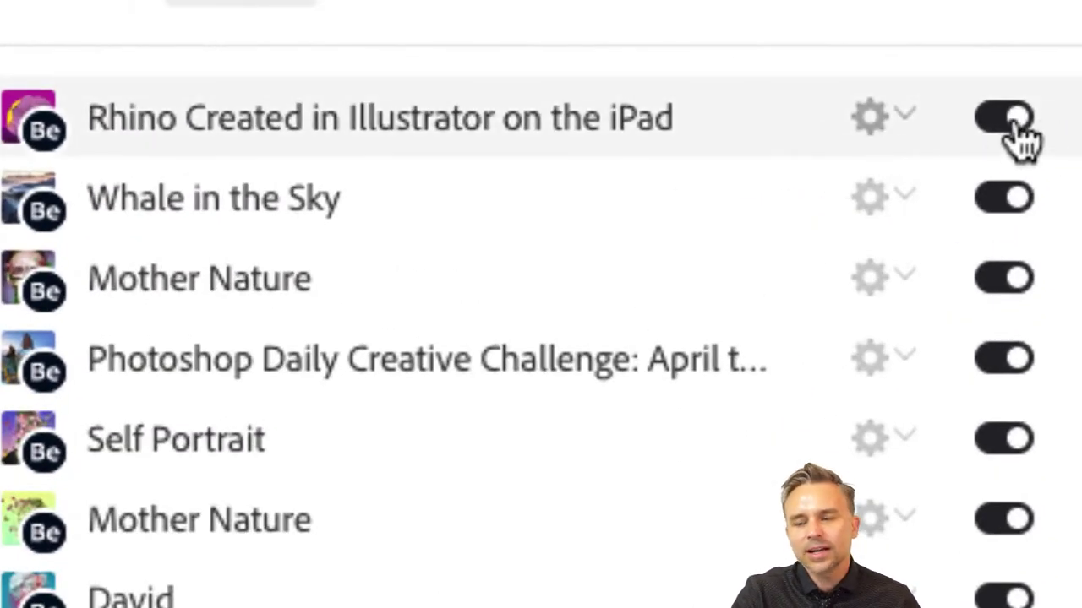
left_click(1005, 123)
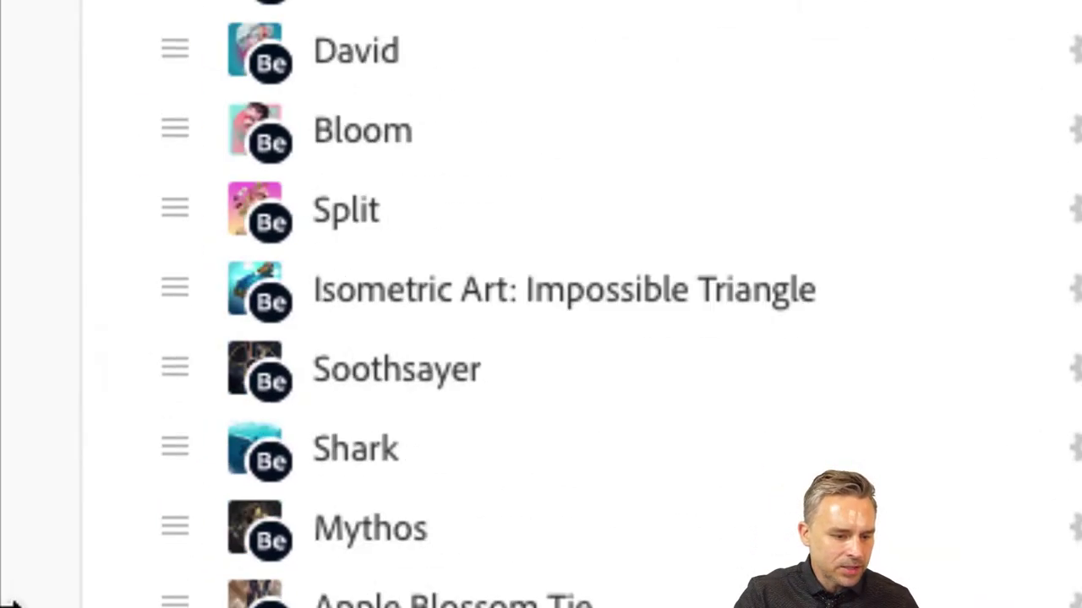
scroll(362, 390, "down", 9)
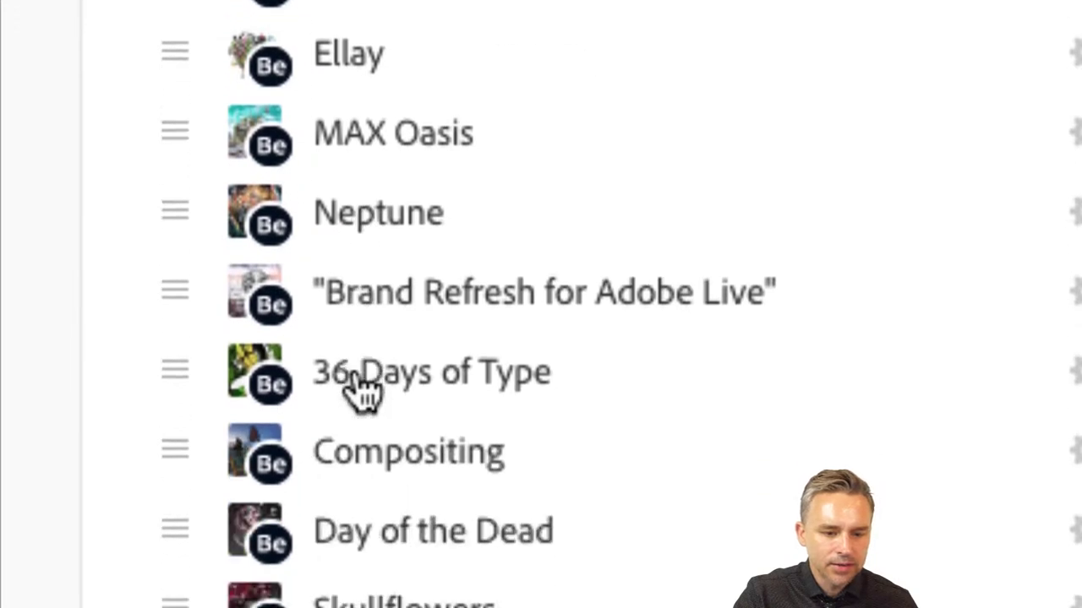
scroll(409, 451, "down", 3)
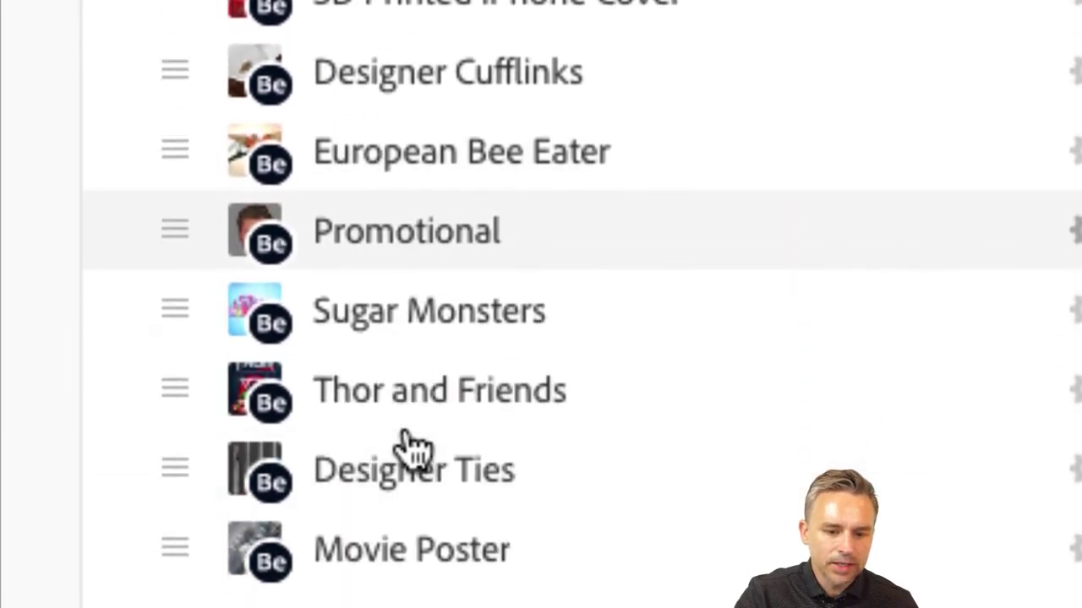
scroll(440, 393, "down", 2)
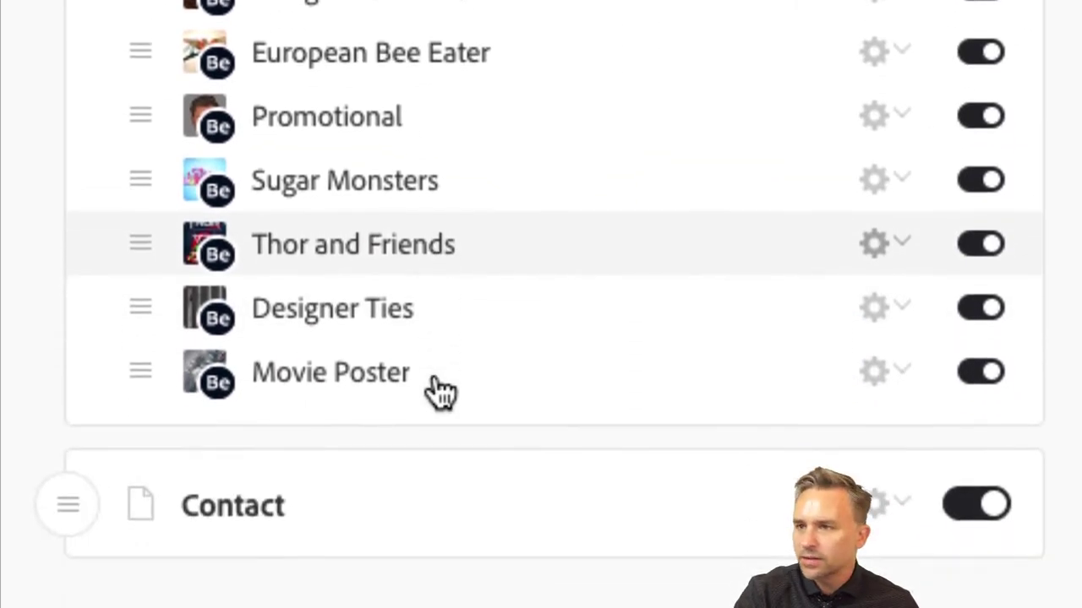
scroll(439, 393, "up", 3)
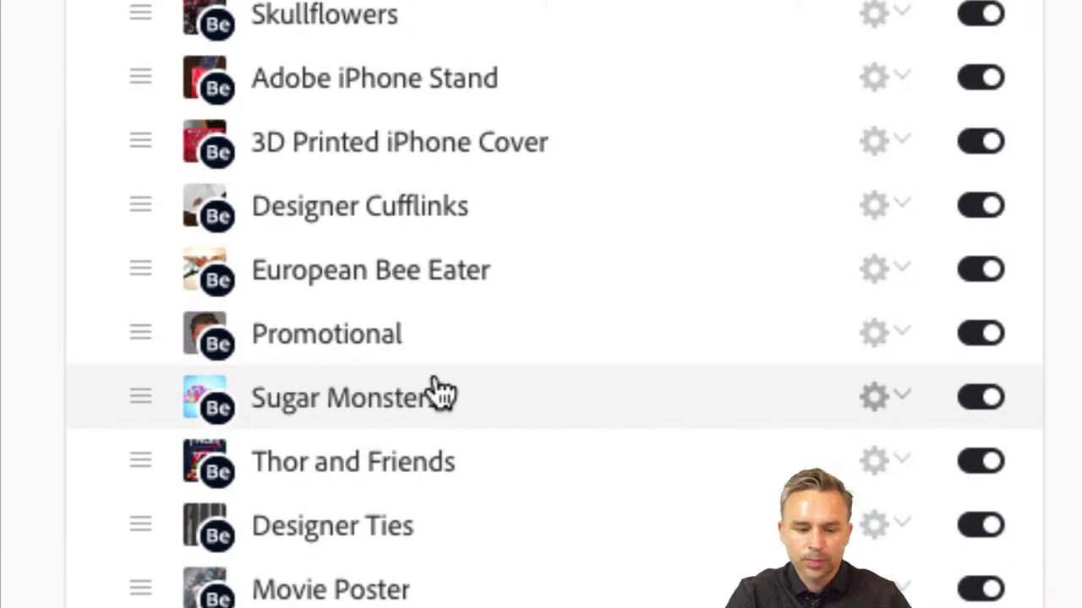
scroll(440, 393, "down", 2)
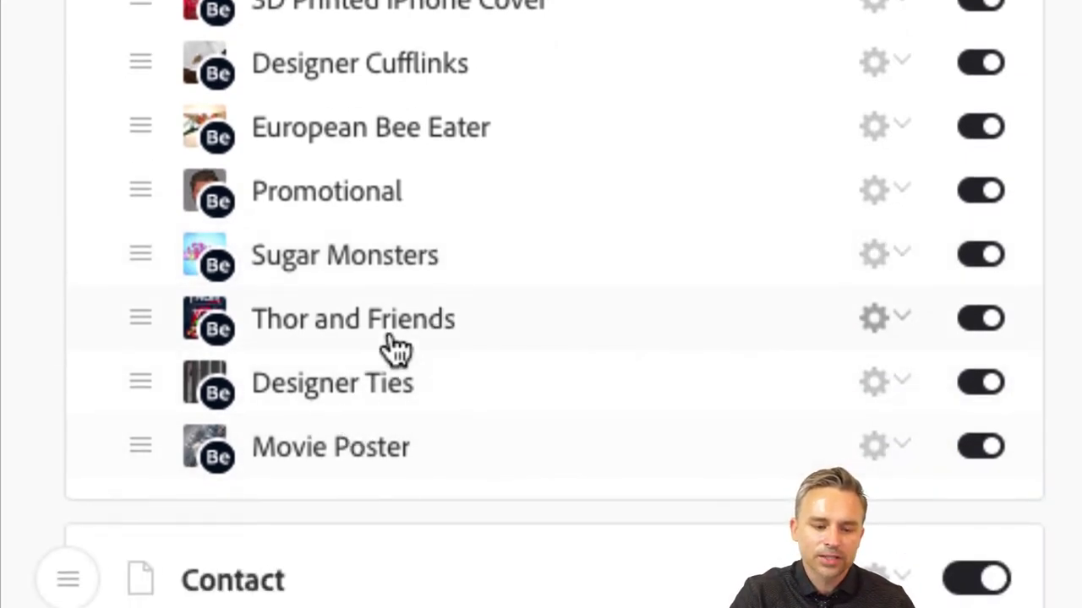
- Hide the Movie Poster, Promotional and European Bee Eater projects from the Work collection
left_click(976, 463)
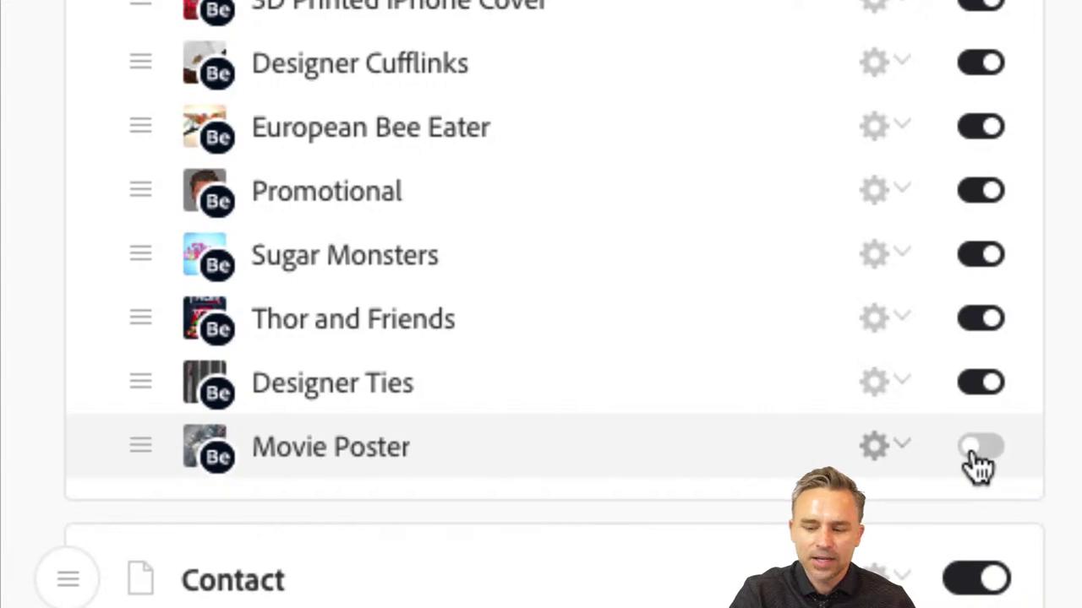
left_click(984, 196)
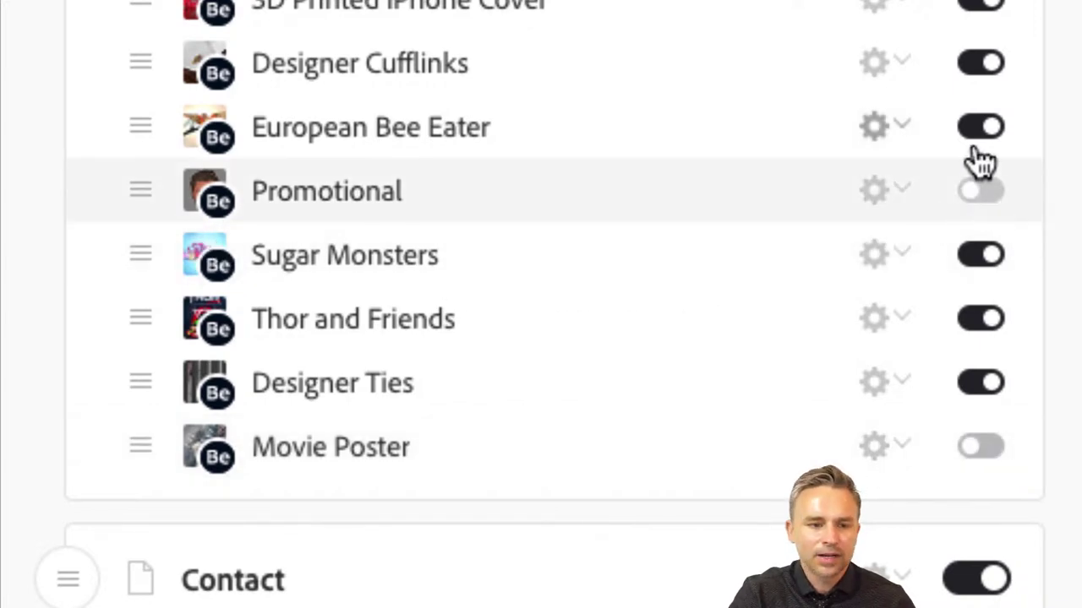
left_click(980, 128)
scroll(977, 144, "up", 3)
scroll(977, 141, "down", 2)
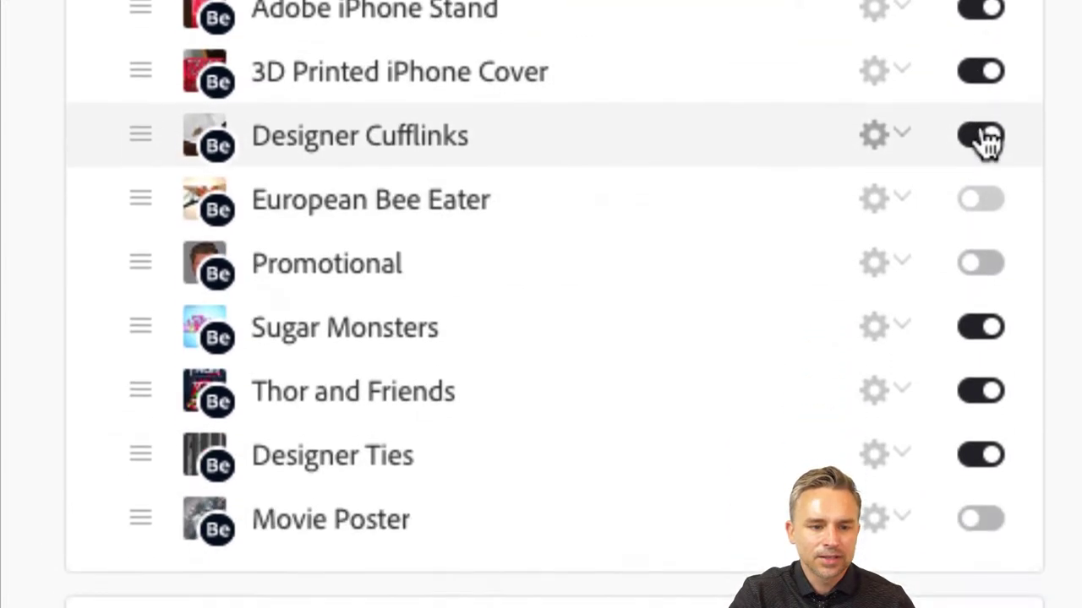
scroll(853, 127, "up", 1)
- Hide Adobe iPhone Stand, 3D Printed iPhone Cover, Designer Cufflinks, Thor and Friends, and Designer Ties
left_click(980, 76)
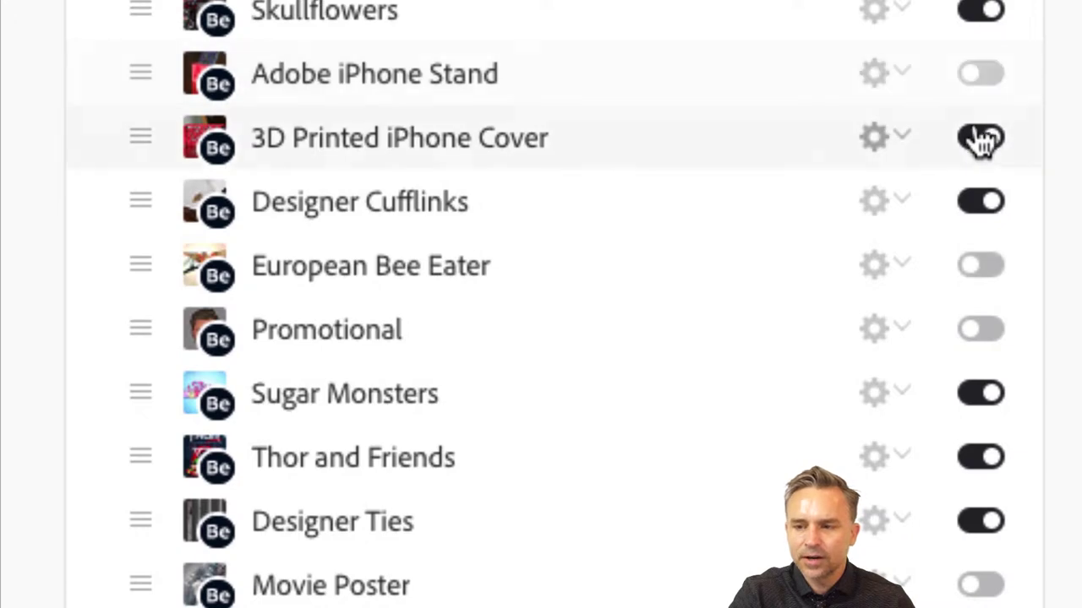
left_click(980, 139)
left_click(985, 207)
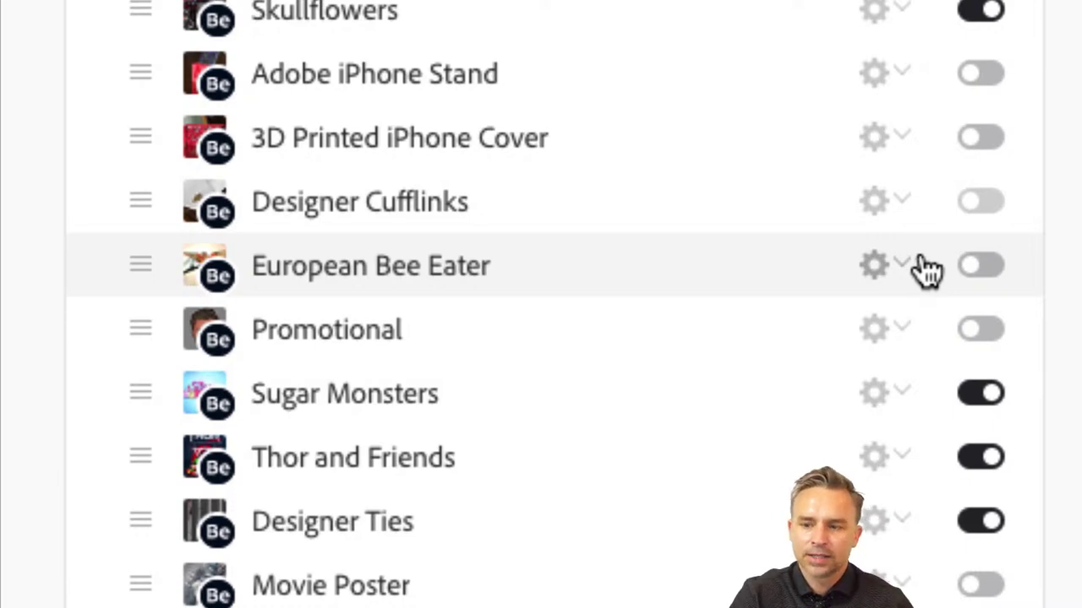
scroll(772, 420, "down", 2)
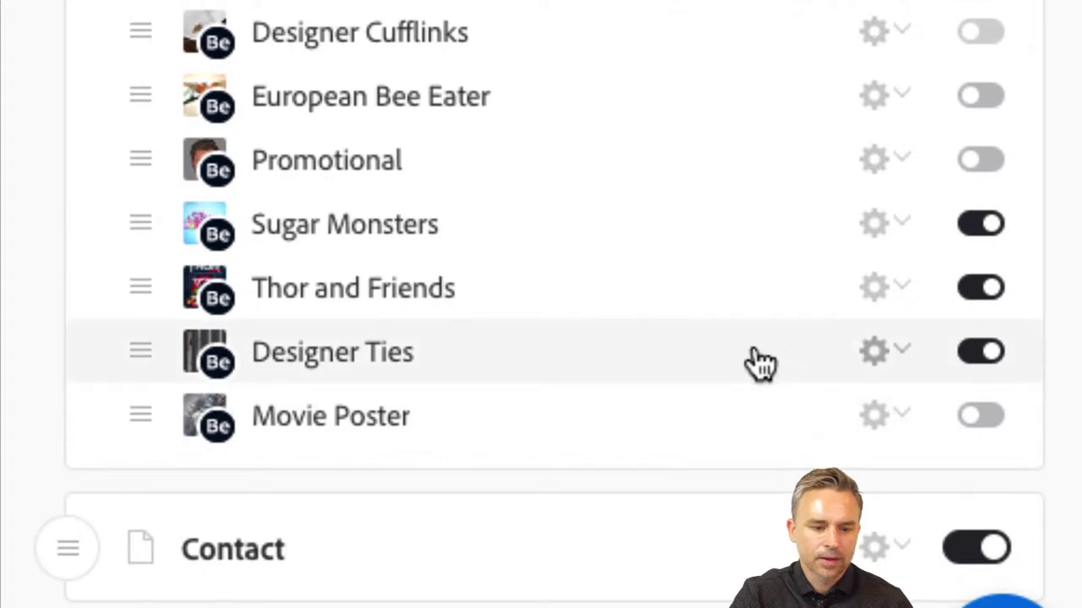
left_click(984, 289)
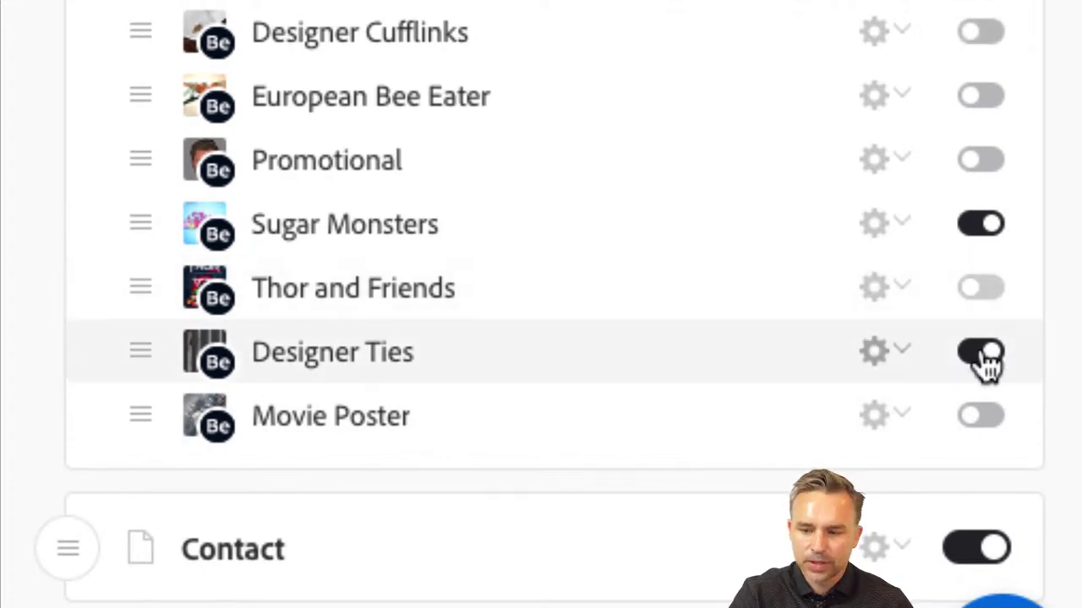
left_click(985, 353)
scroll(701, 271, "up", 1)
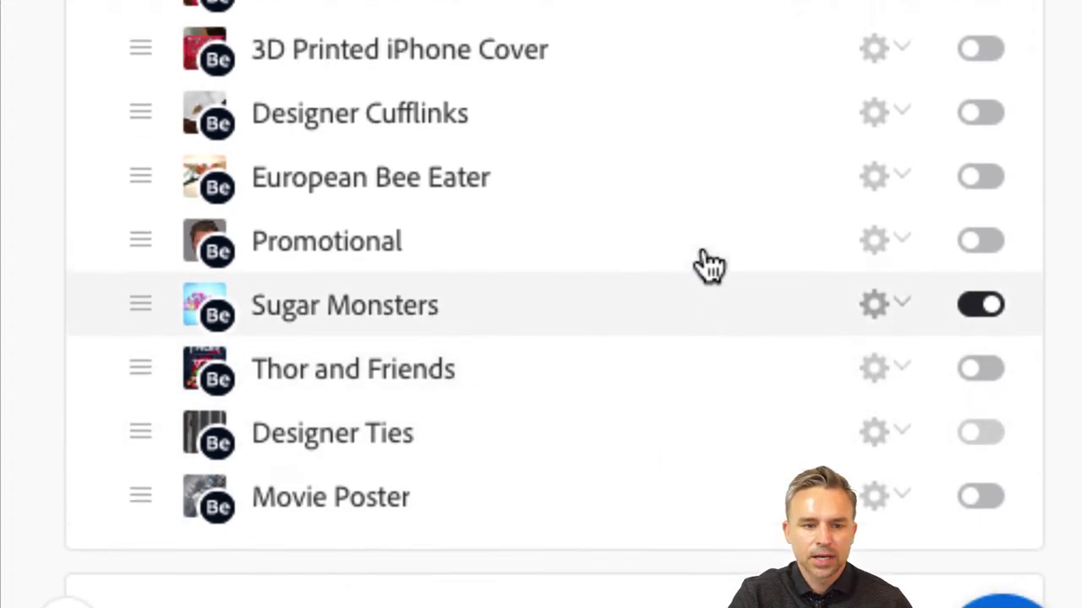
scroll(708, 266, "up", 2)
scroll(708, 265, "up", 8)
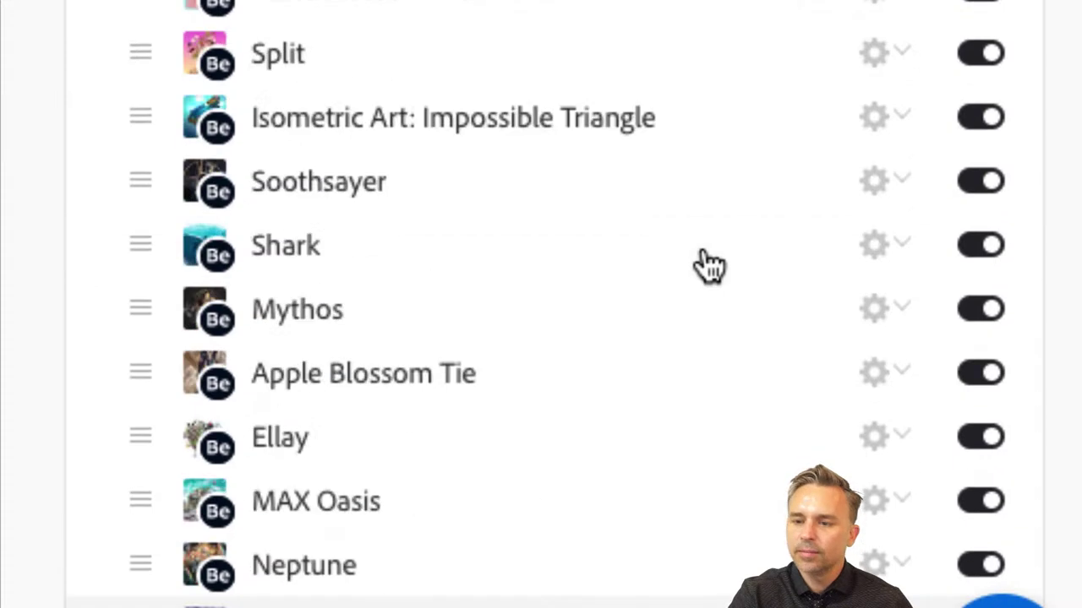
scroll(712, 17, "up", 10)
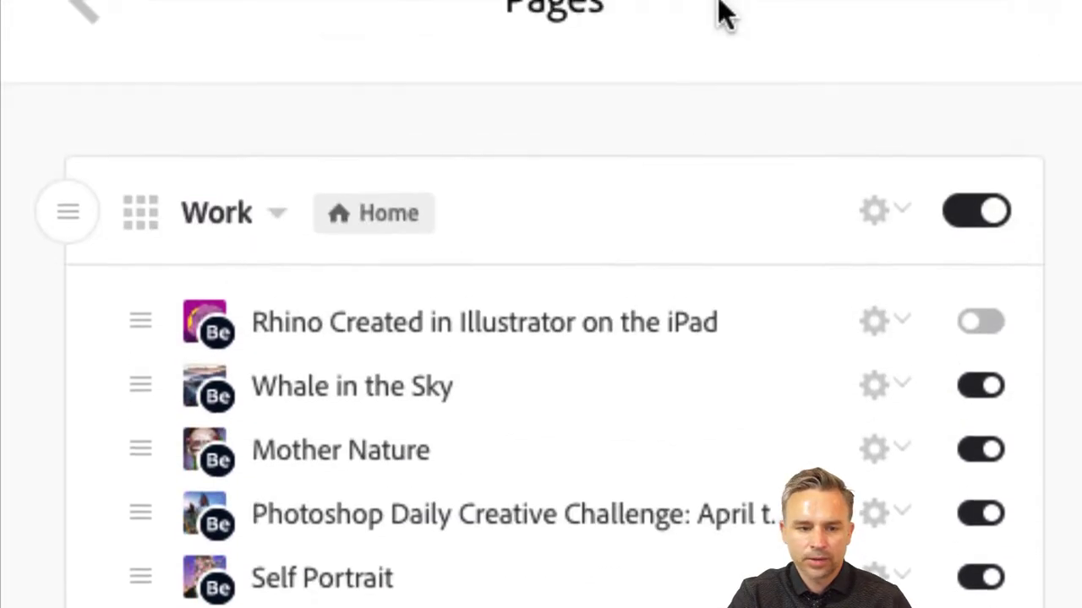
- Open the Photoshop challenge page's title for editing and replace it with 'Butterflies'
left_click(893, 395)
scroll(893, 398, "down", 2)
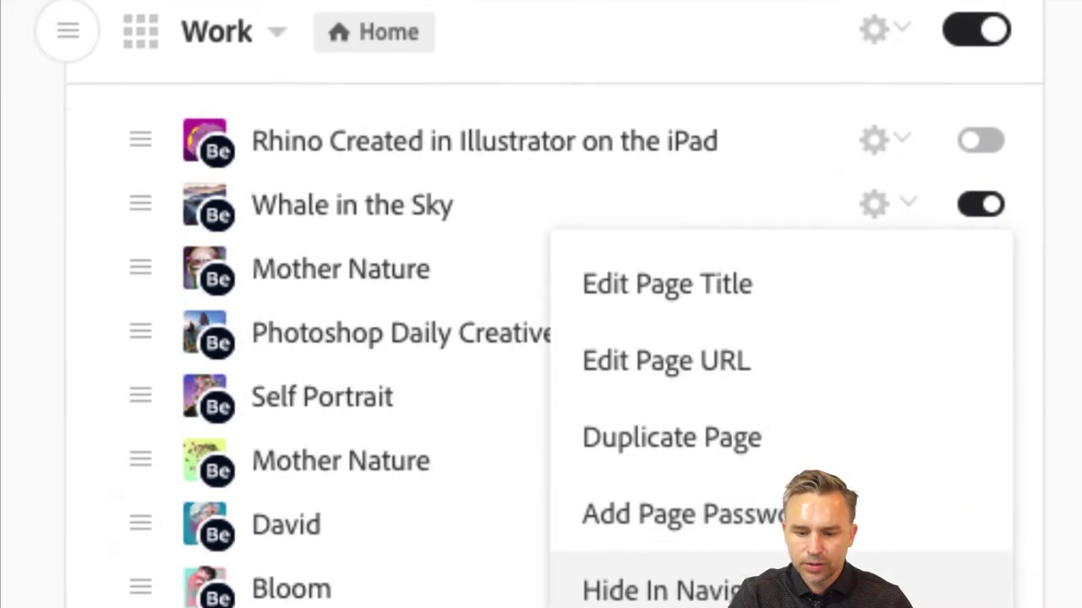
scroll(555, 309, "down", 1)
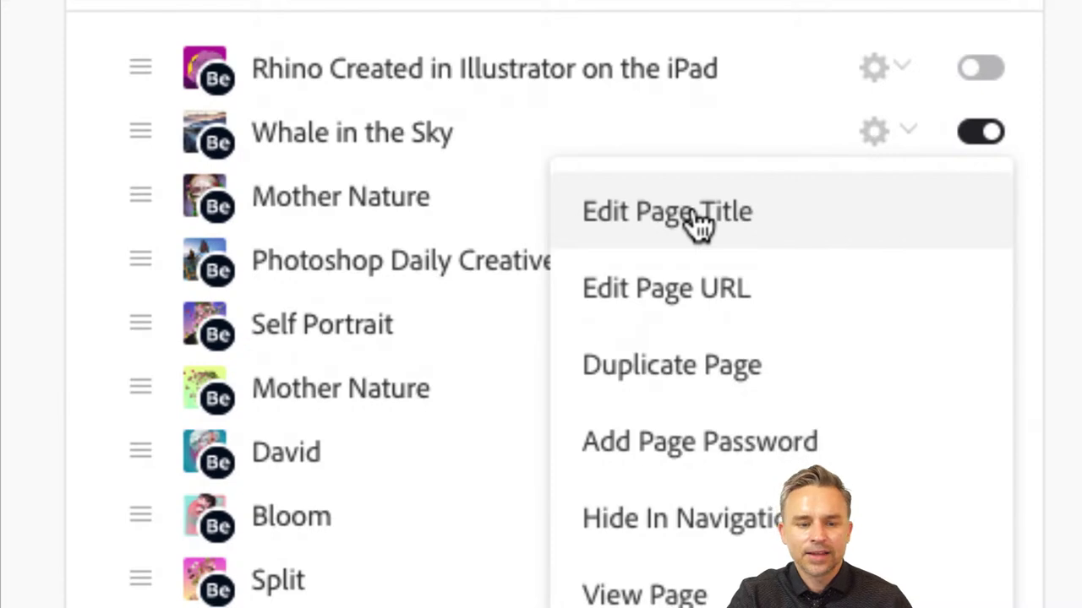
left_click(17, 281)
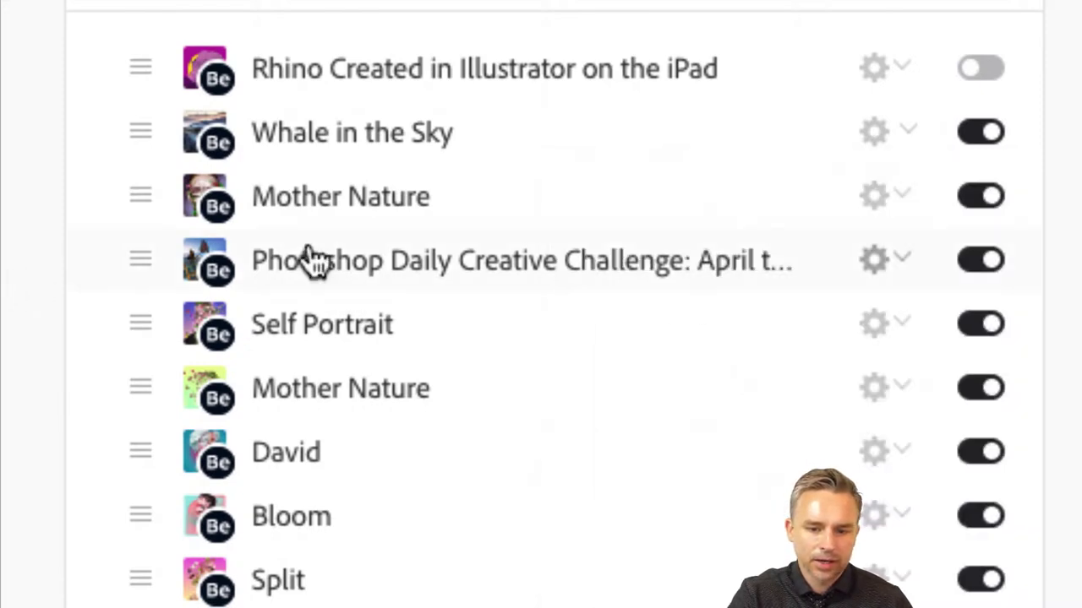
left_click(903, 262)
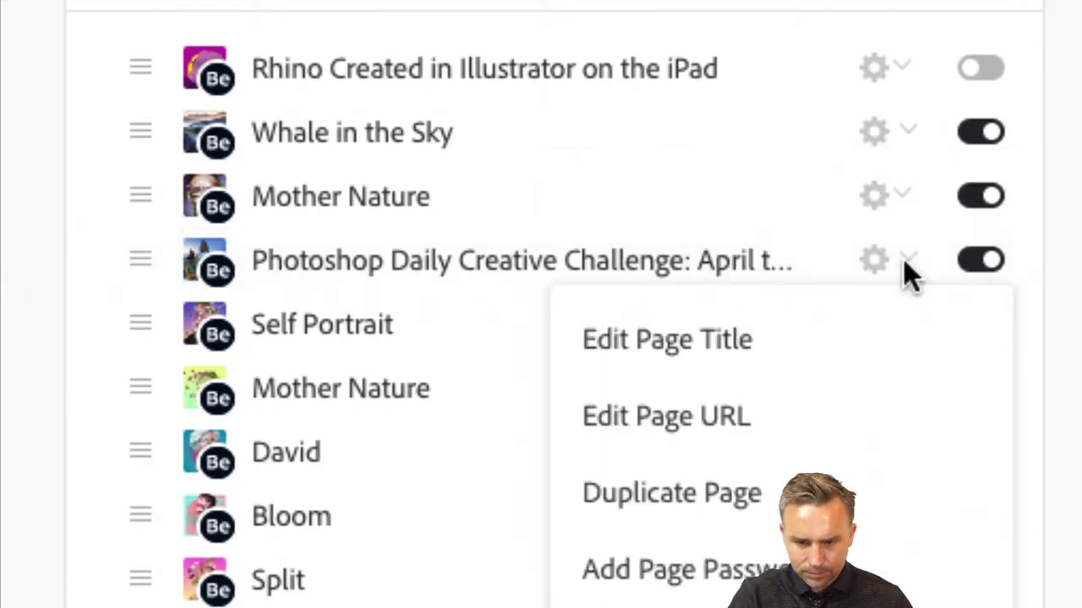
left_click(630, 355)
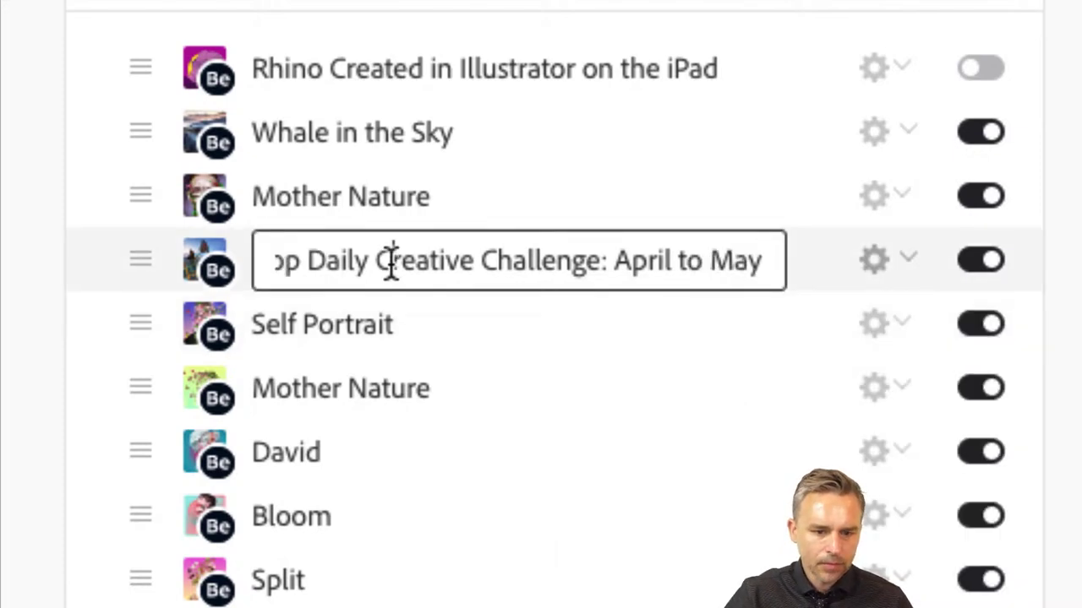
triple_click(390, 261)
type("Bu")
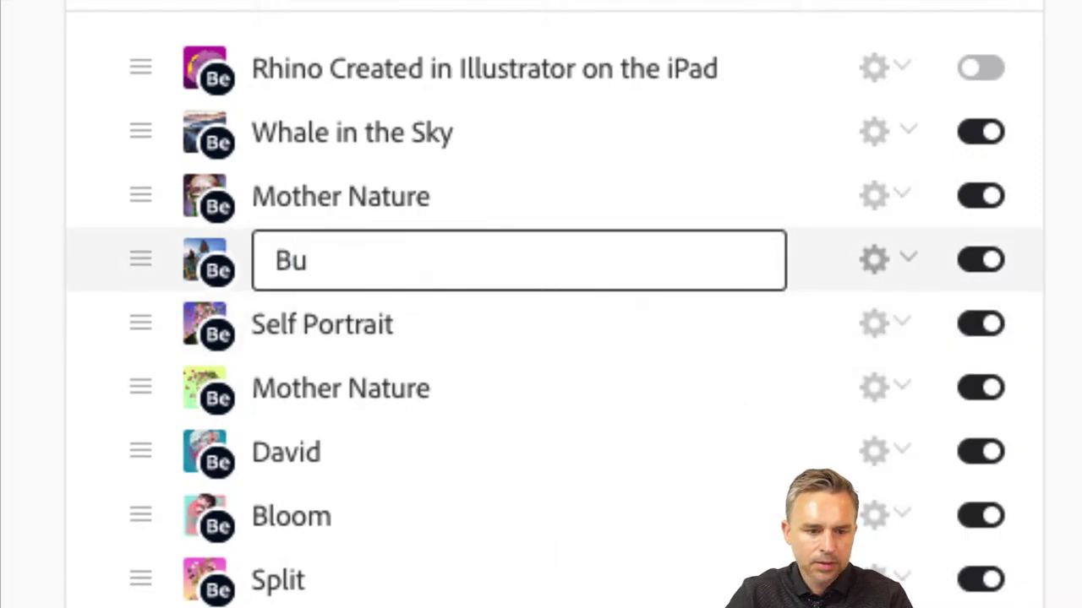
type("tterfl")
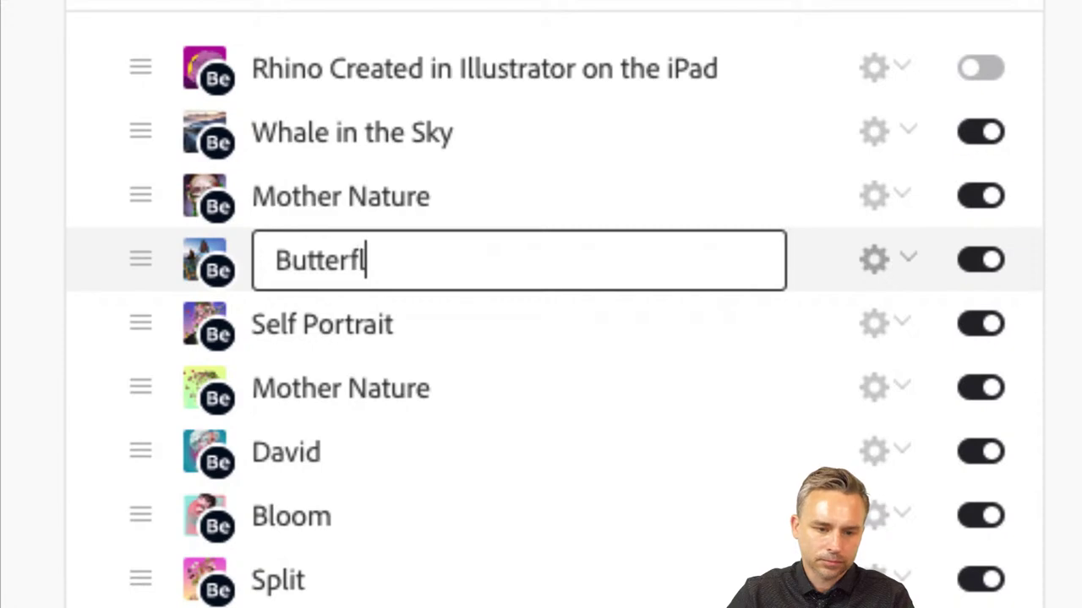
type("ies")
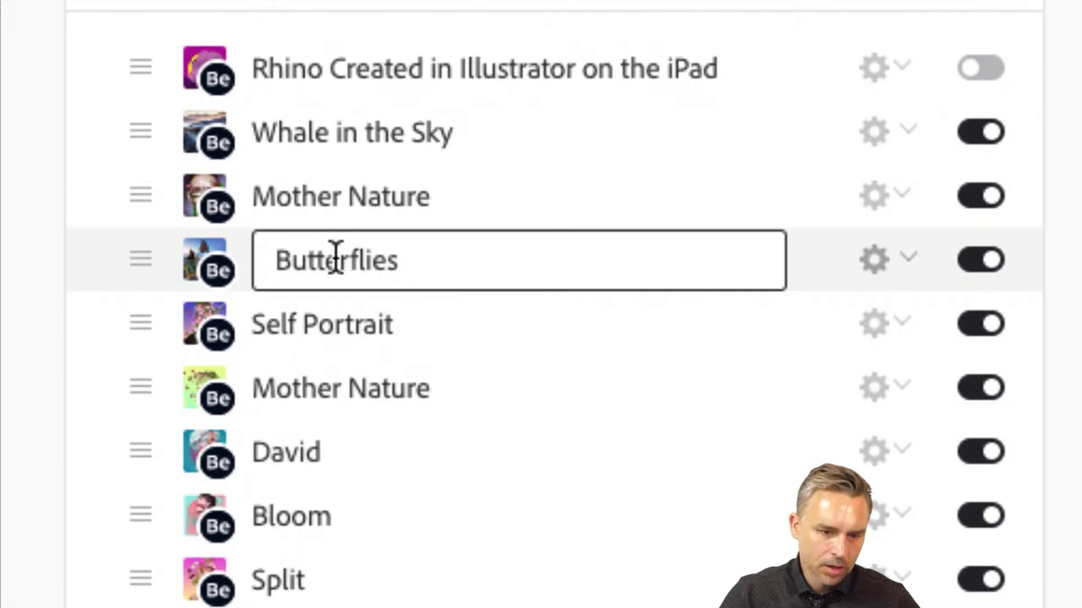
- Change that page title to 'Monolithic Monarchs' and confirm it in the page list
double_click(333, 251)
type("Mono")
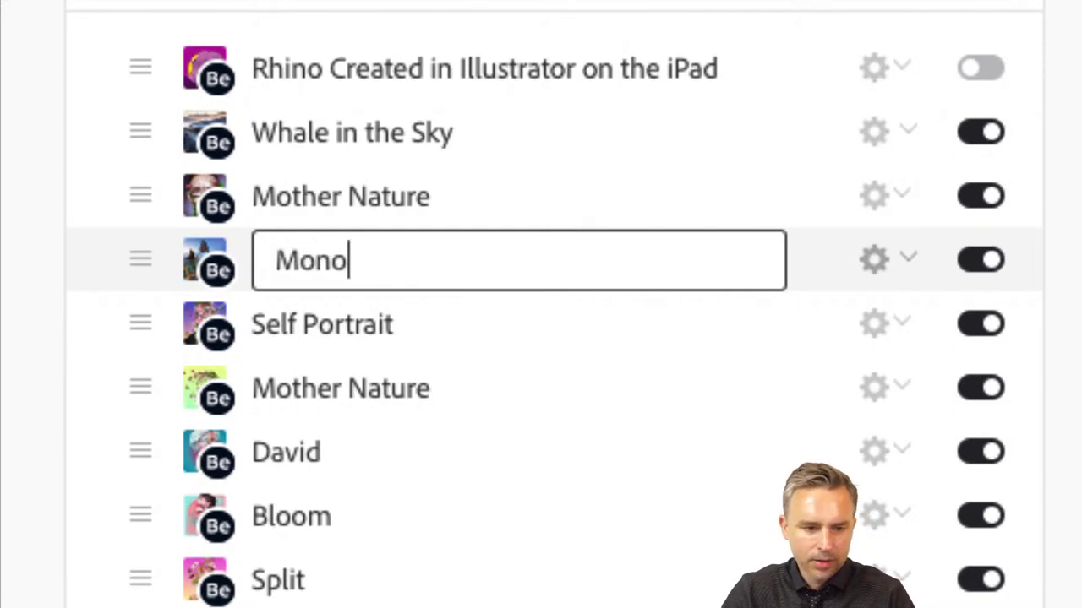
type("lithic ")
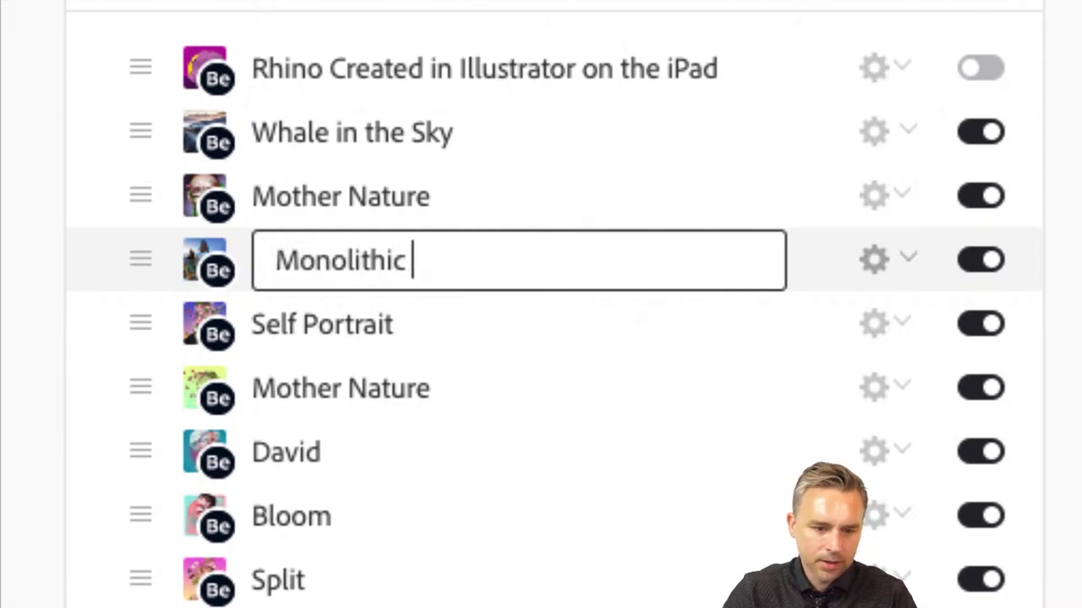
type("Monarchs")
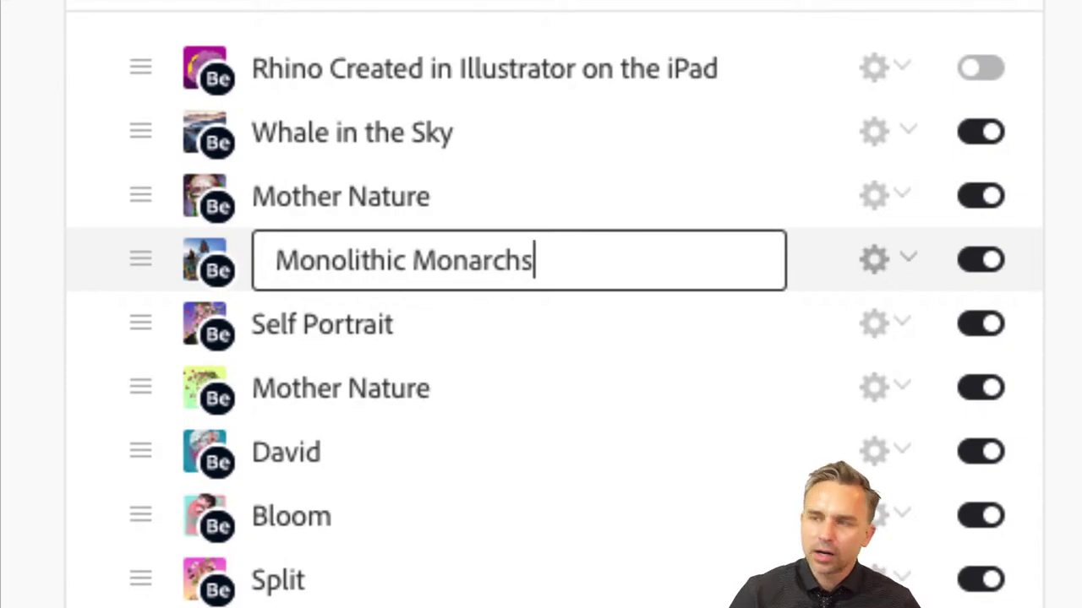
key("Return")
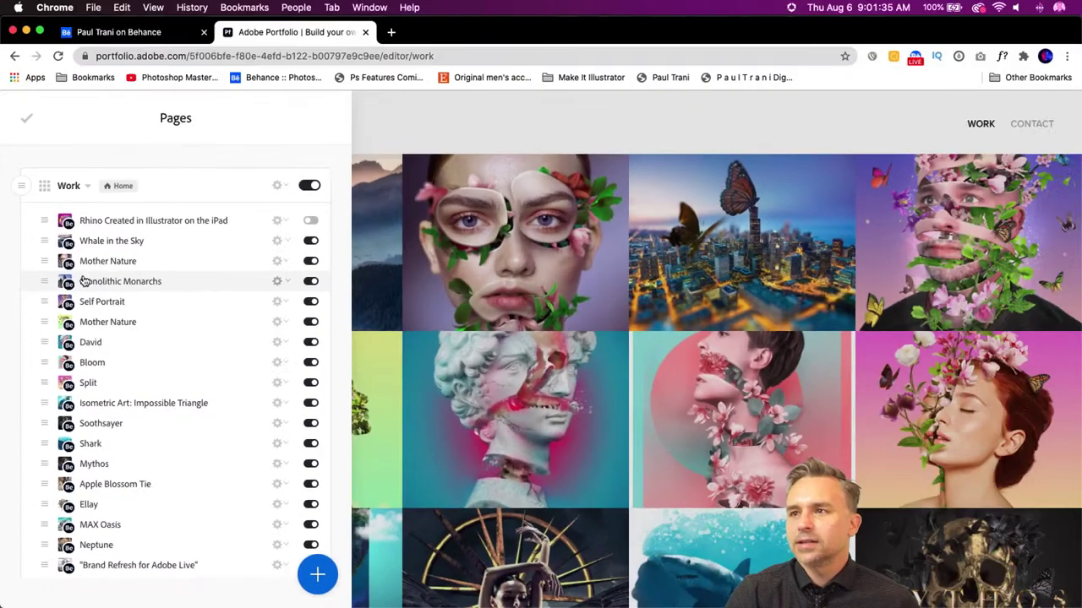
scroll(219, 494, "down", 5)
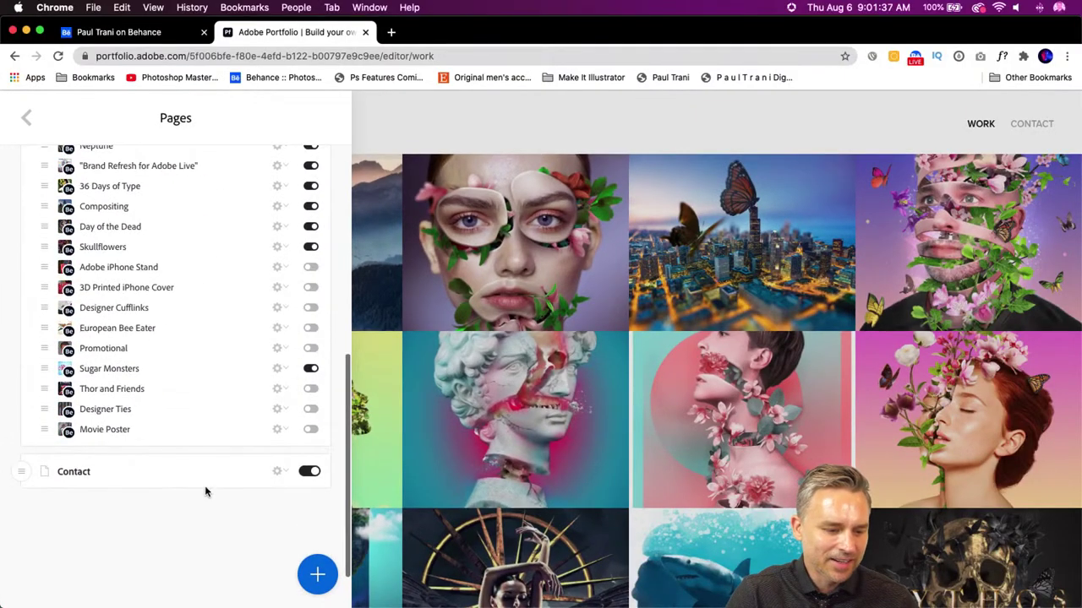
scroll(31, 405, "up", 10)
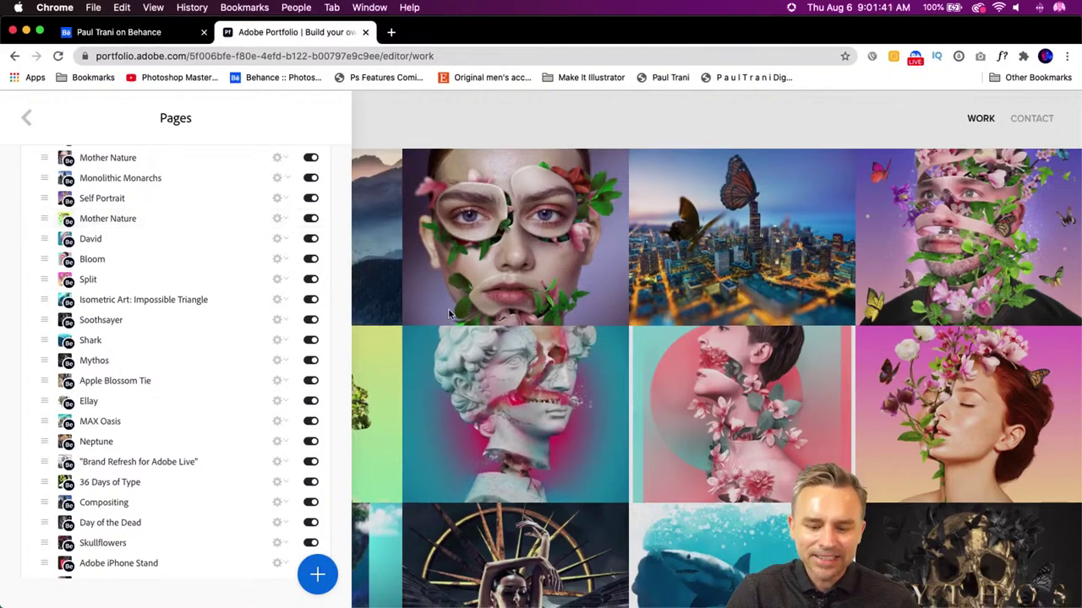
scroll(450, 315, "down", 1)
scroll(211, 254, "up", 3)
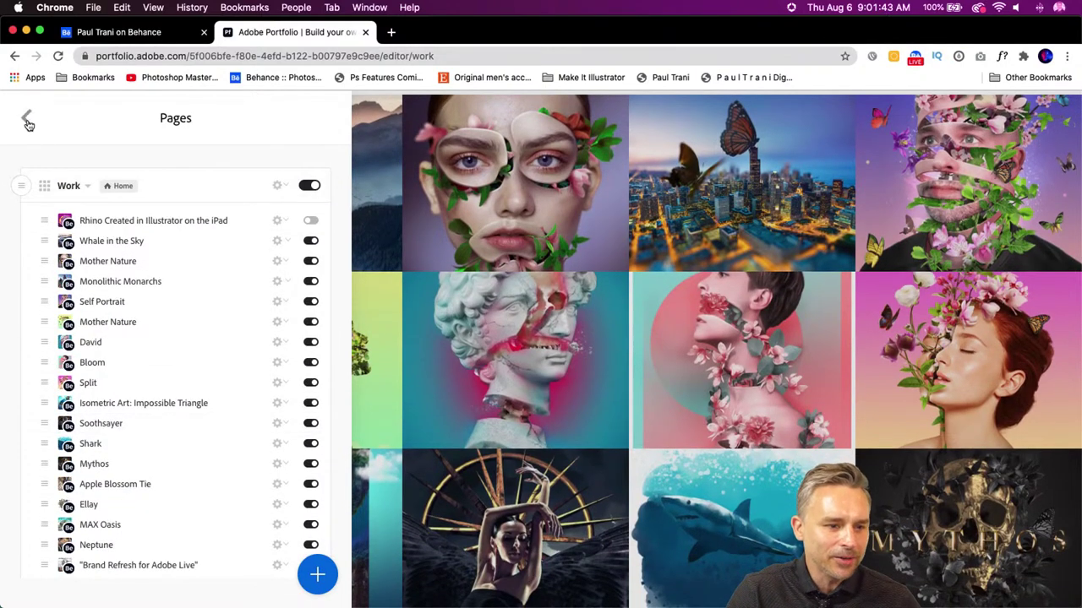
left_click(28, 122)
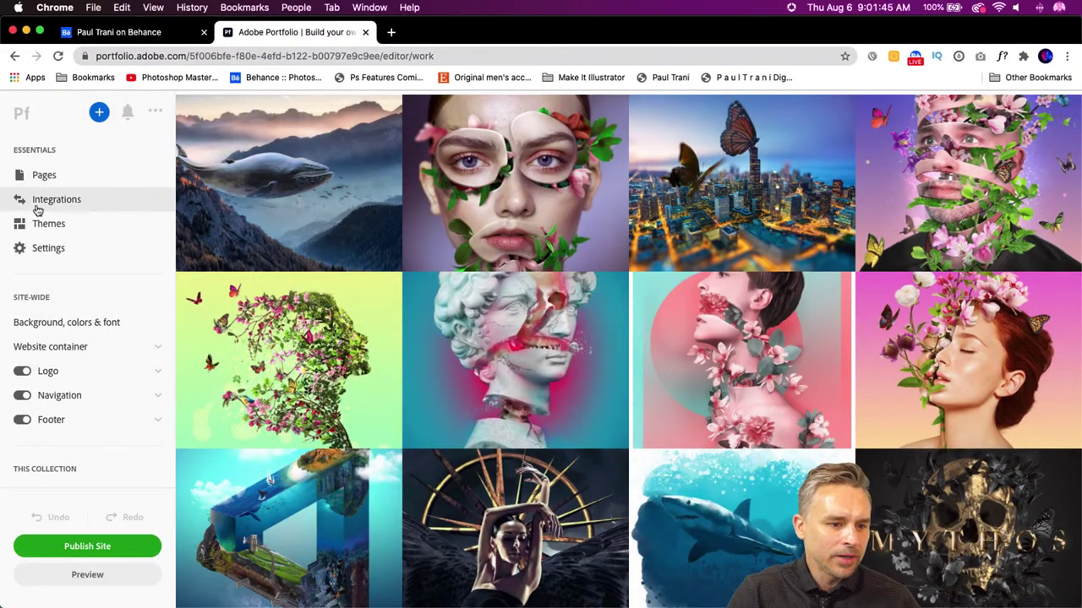
left_click(40, 201)
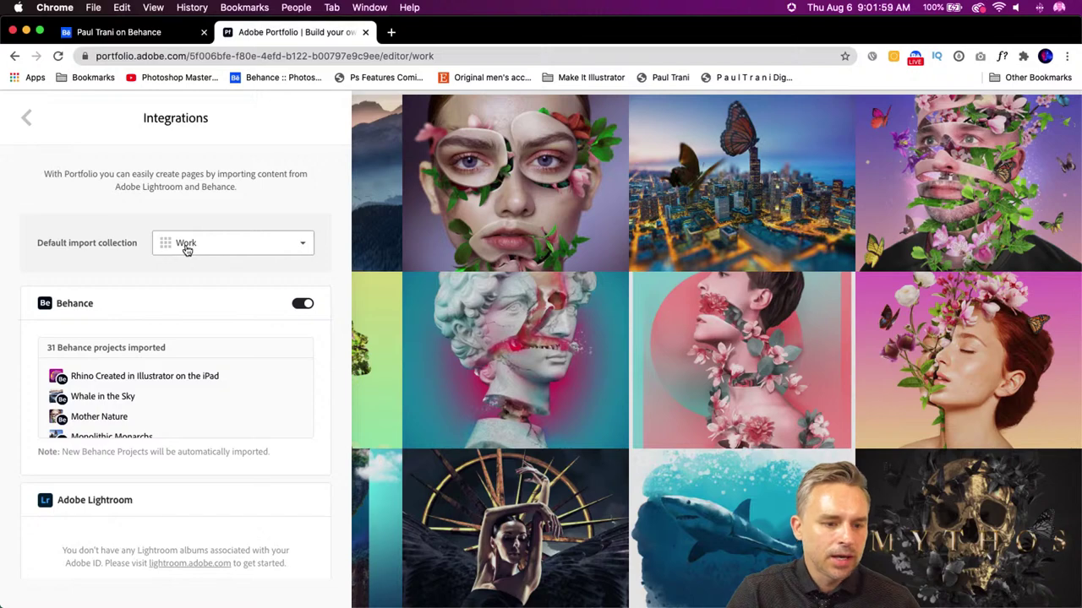
left_click(25, 118)
left_click(32, 173)
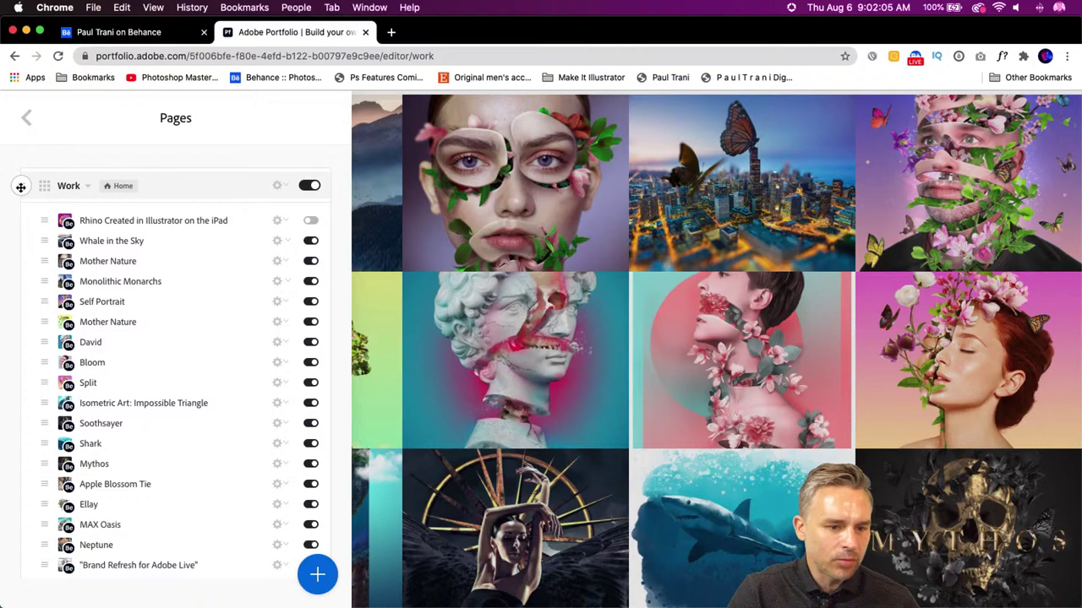
scroll(19, 210, "down", 10)
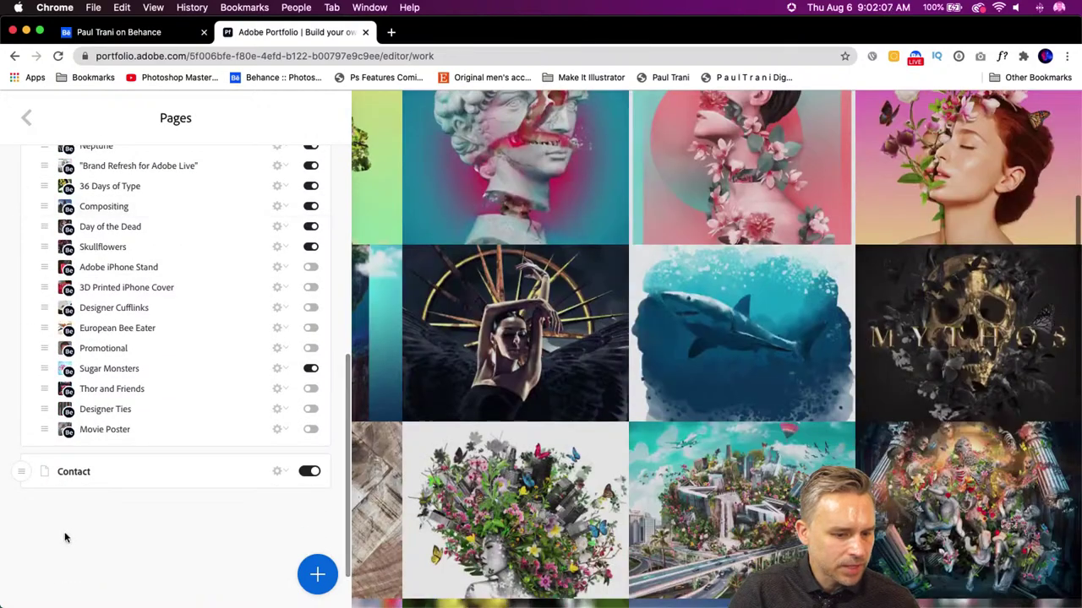
left_click(78, 473)
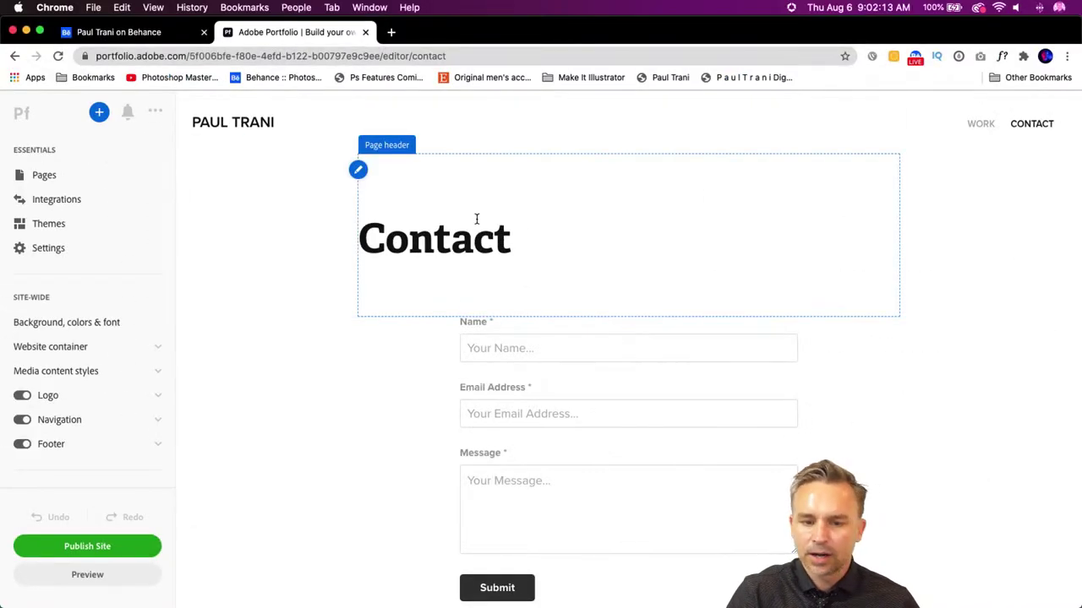
- Change the Contact page title to 'Let's Chat' in its page info, then return to the main menu
left_click(358, 170)
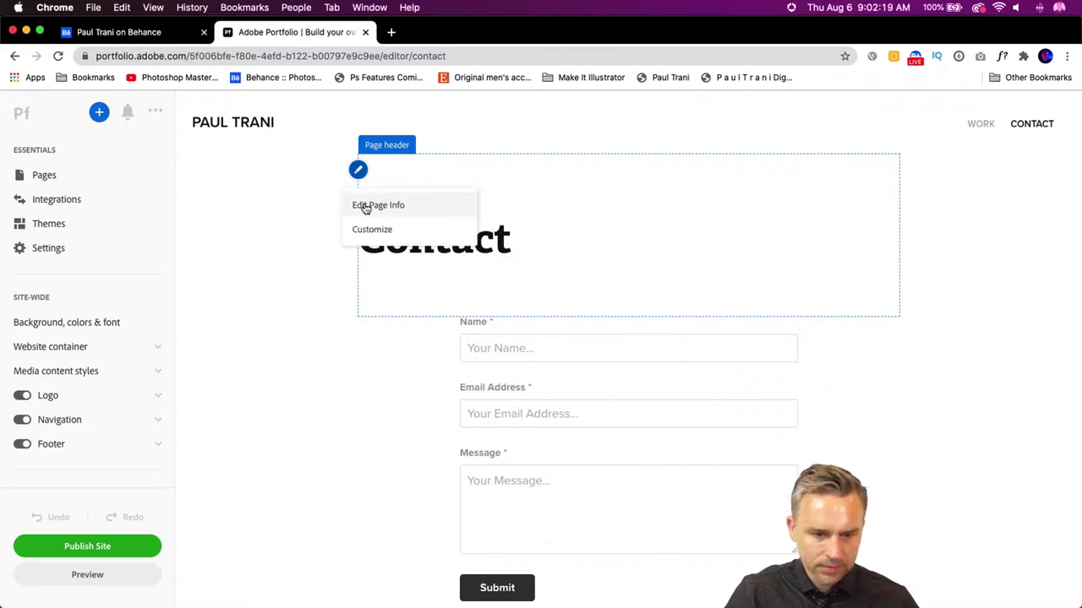
left_click(365, 207)
left_click(74, 173)
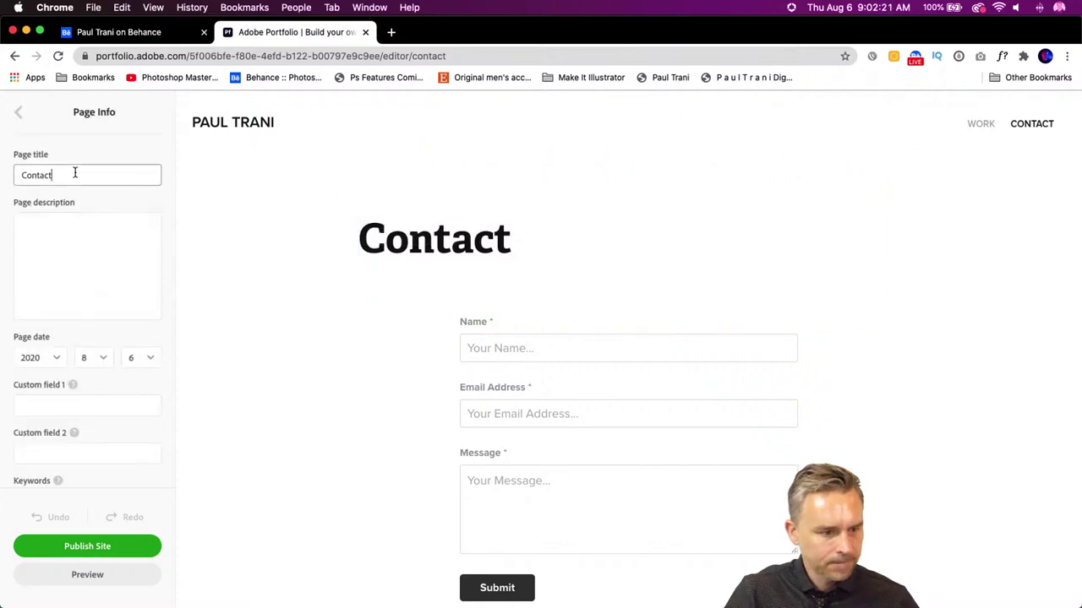
left_click_drag(74, 172, 4, 163)
type("Let")
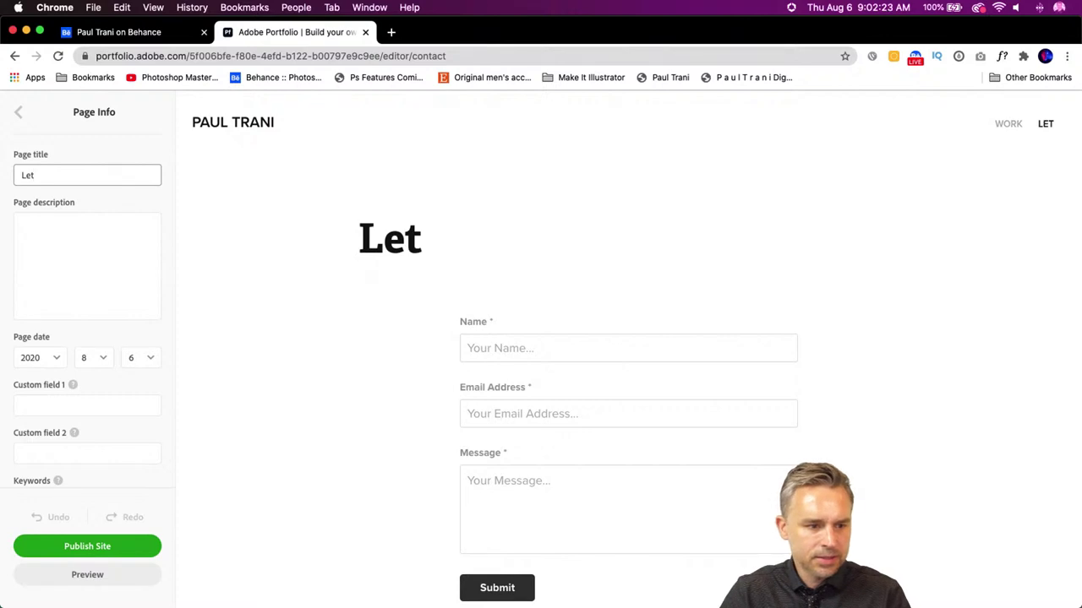
type("'s Chat")
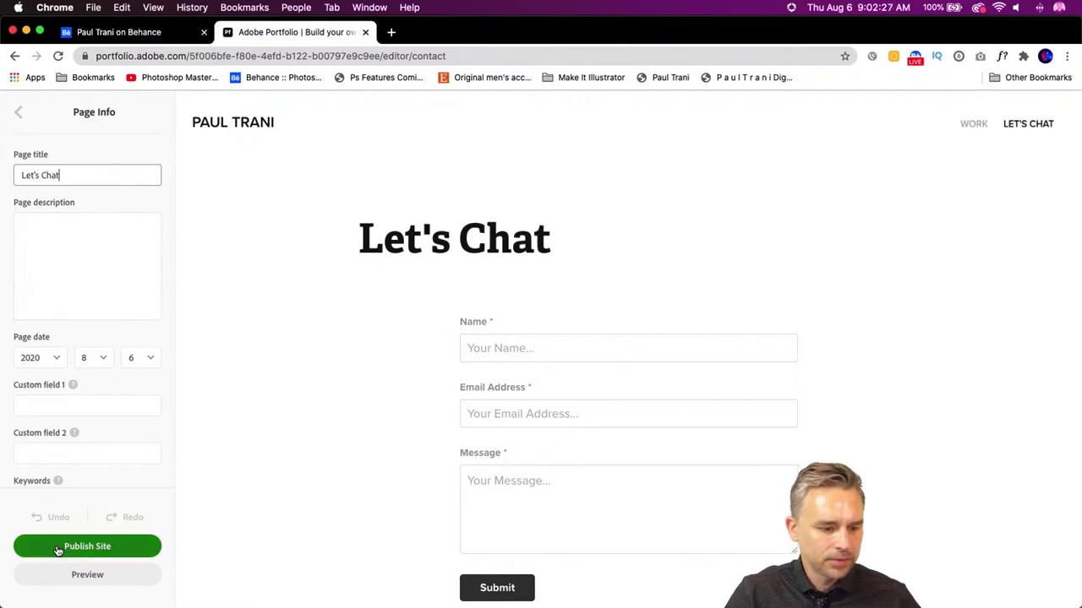
left_click(111, 261)
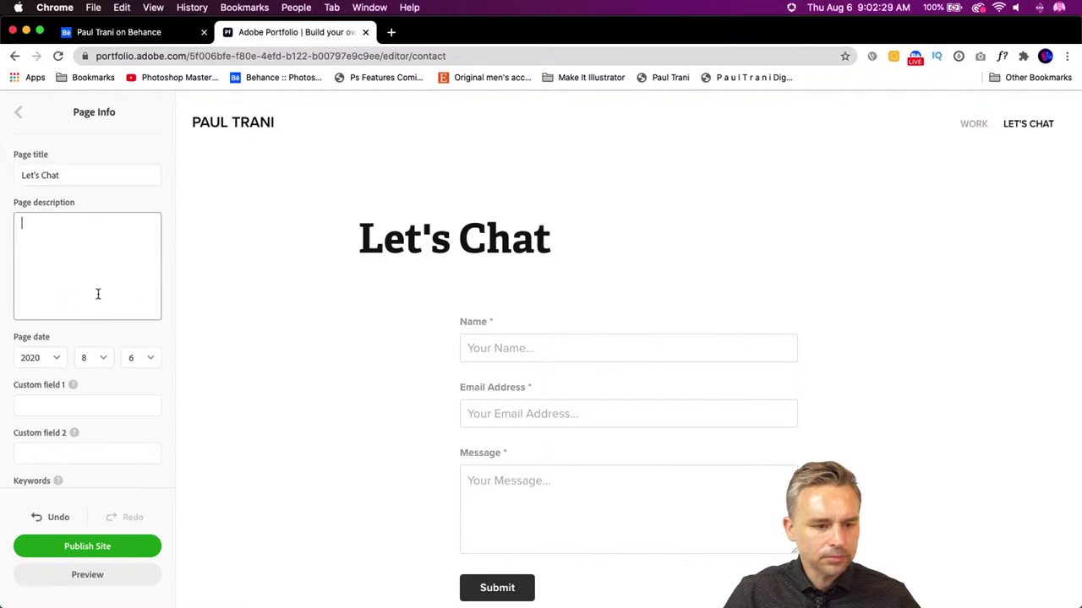
scroll(103, 470, "down", 3)
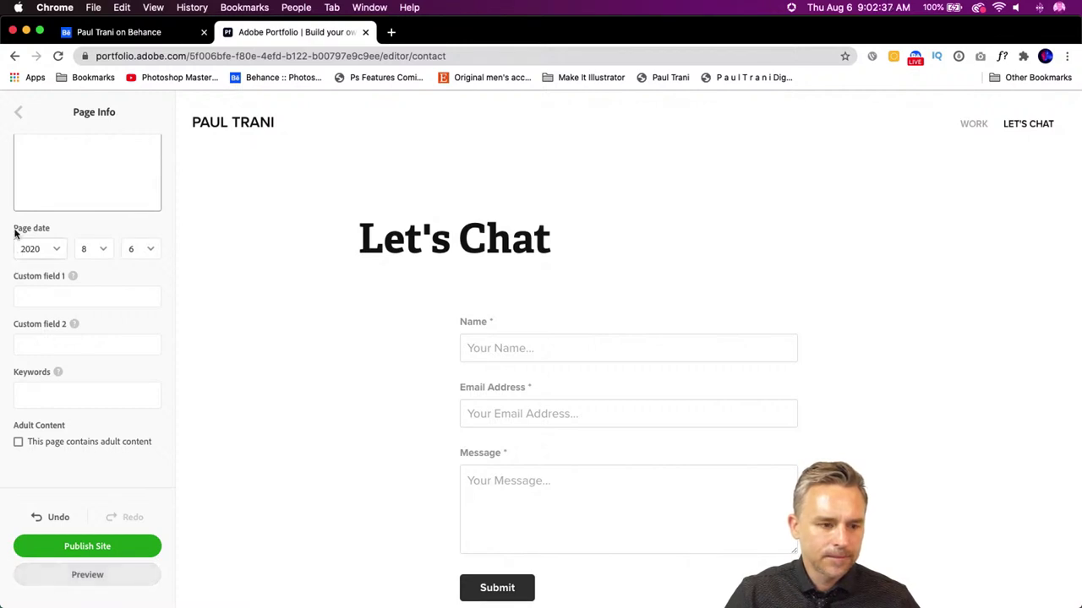
left_click(19, 112)
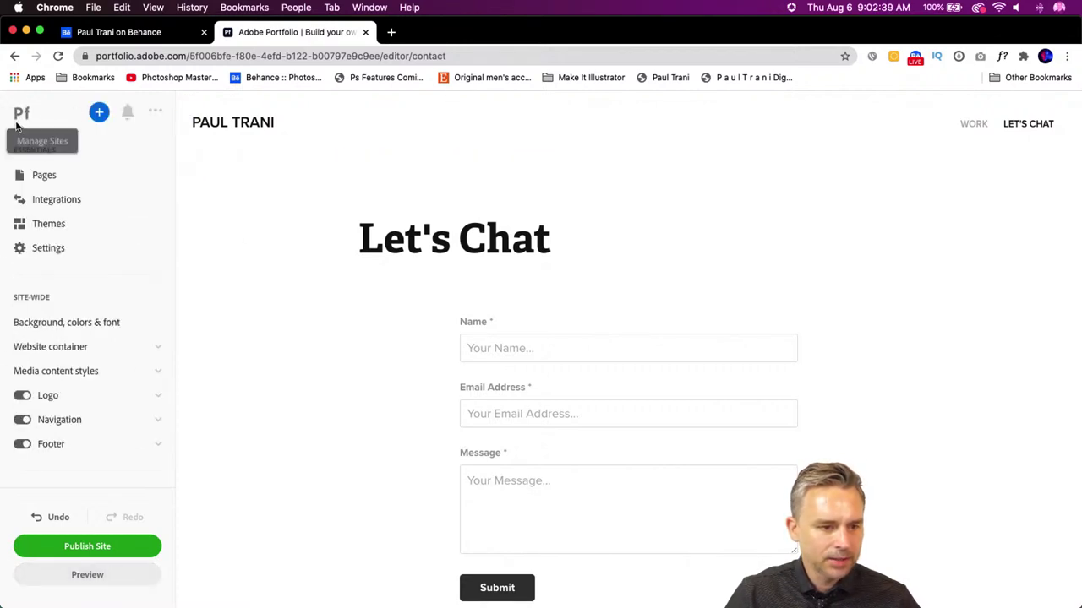
left_click(59, 175)
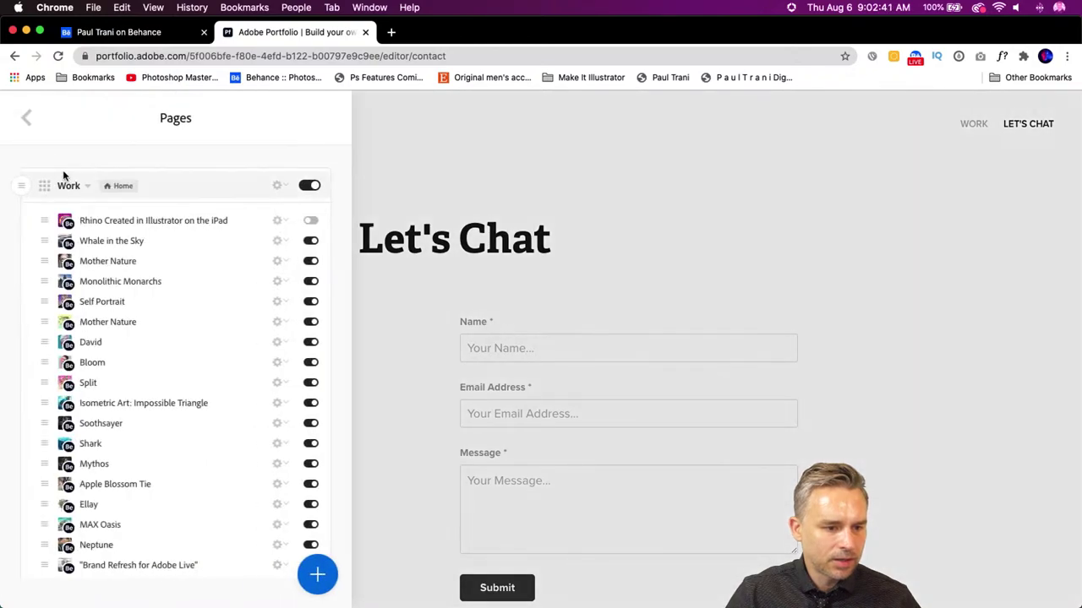
left_click(109, 188)
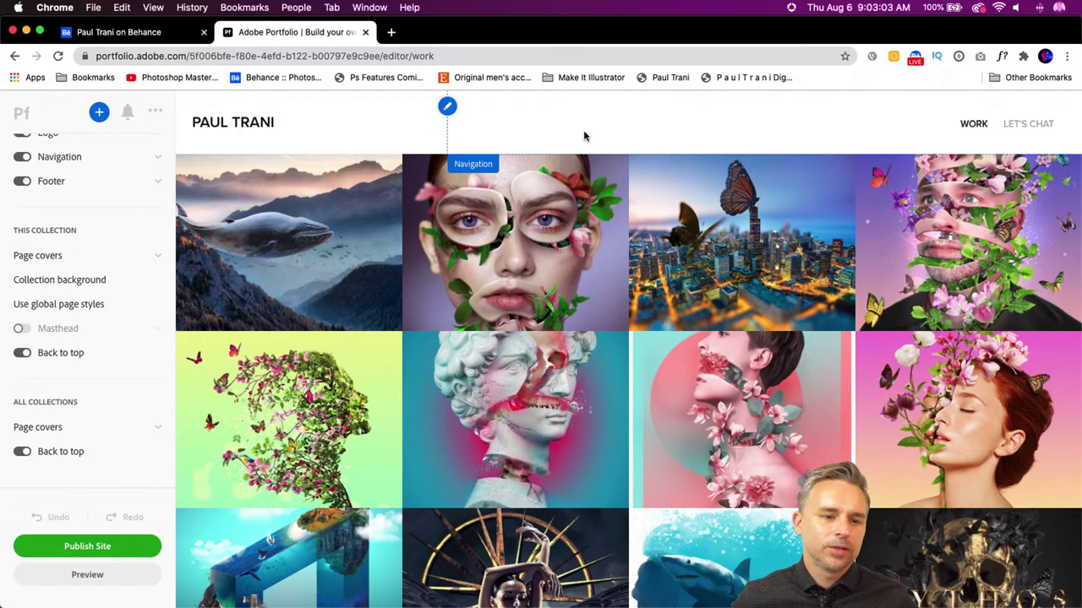
scroll(110, 203, "up", 5)
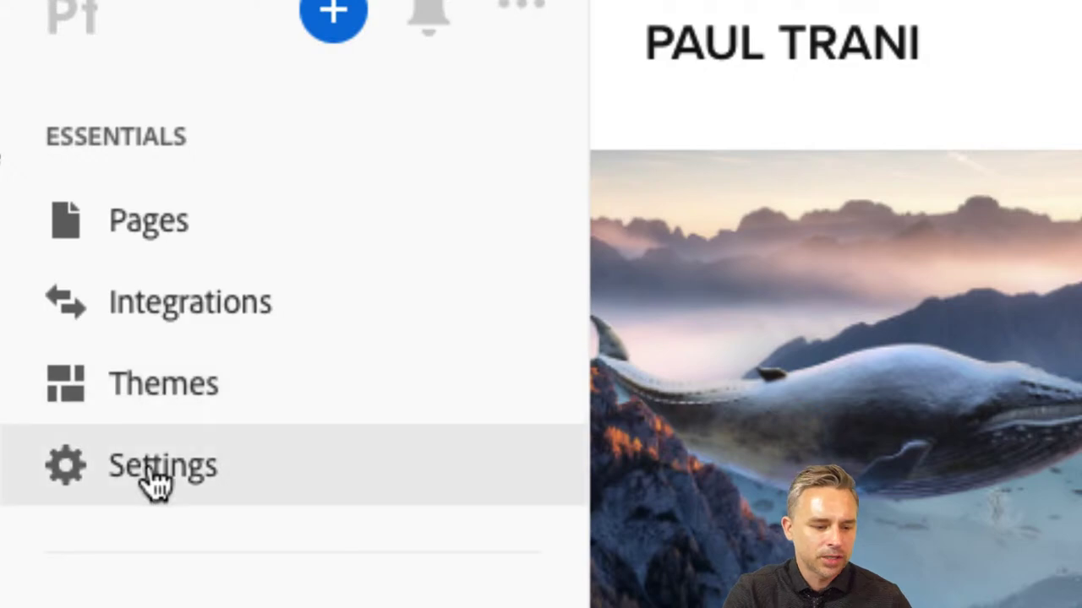
- Search the Settings domain finder for domains matching the portfolio name, then close it
left_click(152, 480)
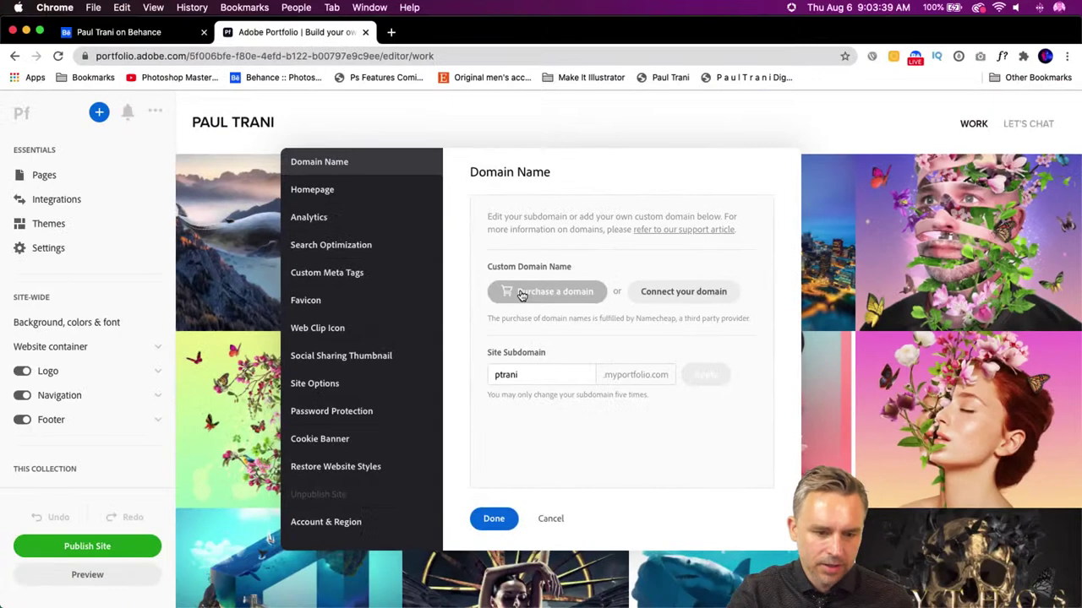
left_click(537, 300)
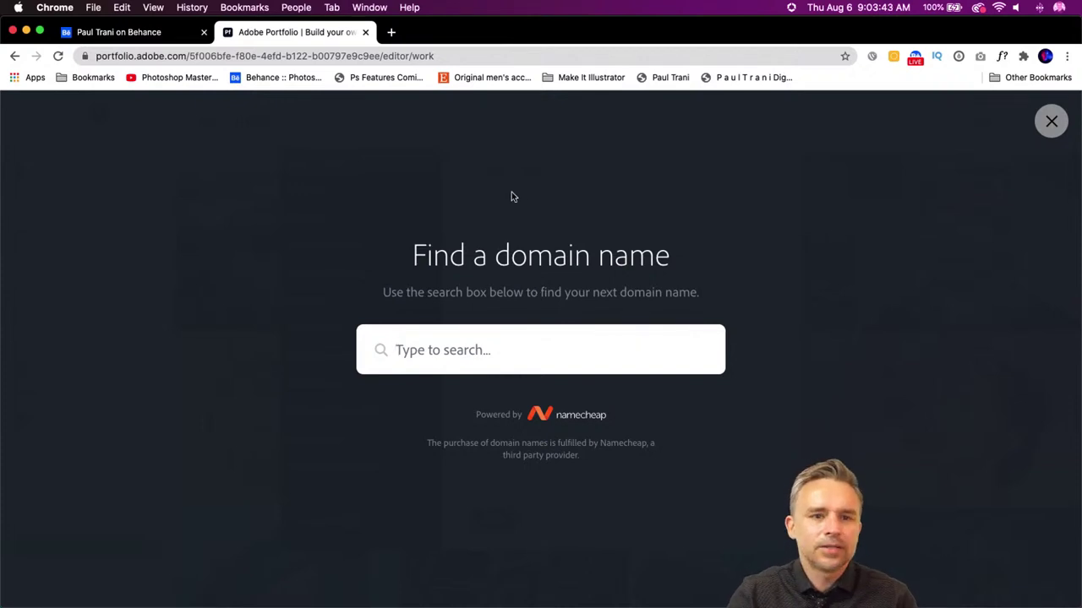
type("ariyannasportfolio")
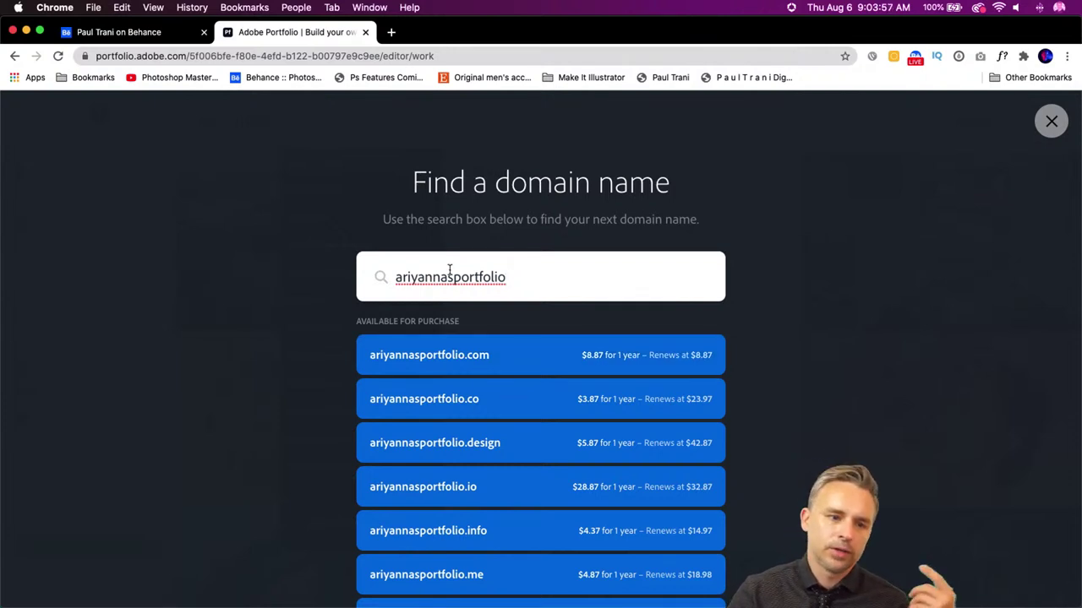
left_click(235, 234)
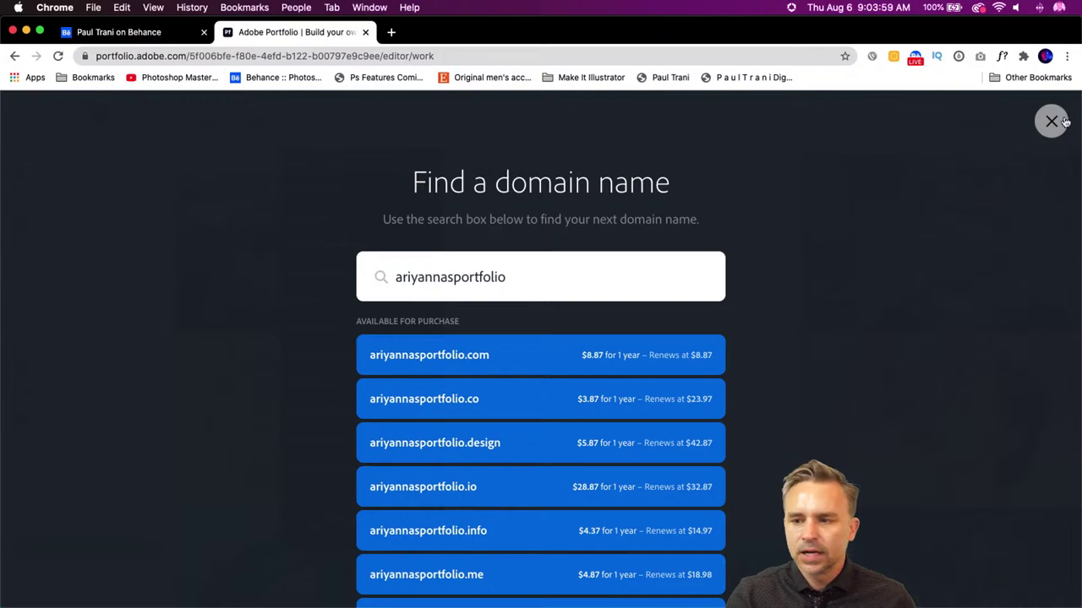
left_click(1051, 121)
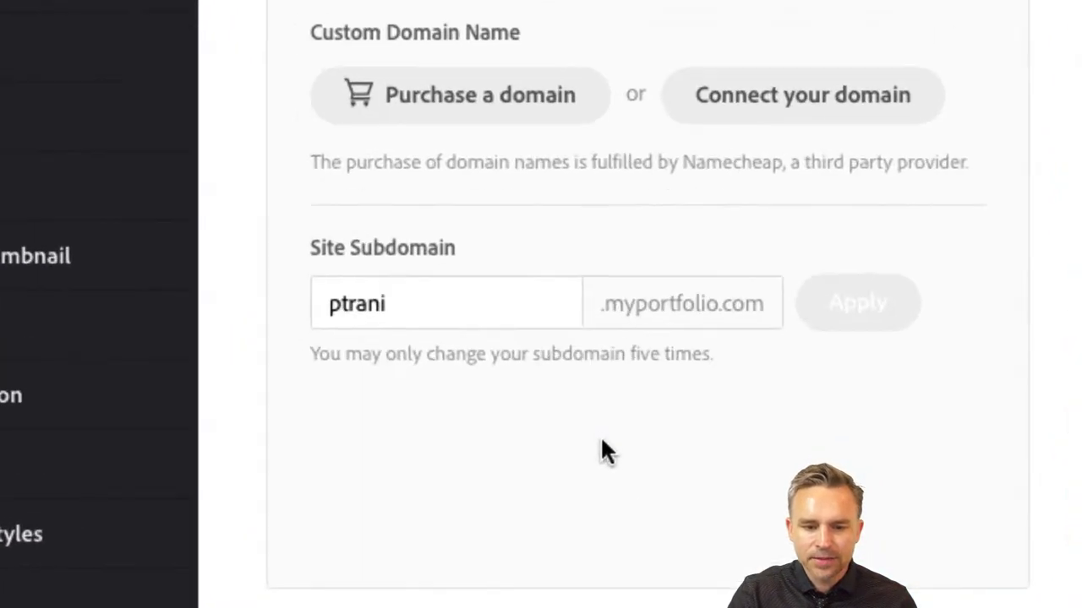
- Replace the site subdomain with the owner's full-name version, apply it, and publish the site
left_click(367, 321)
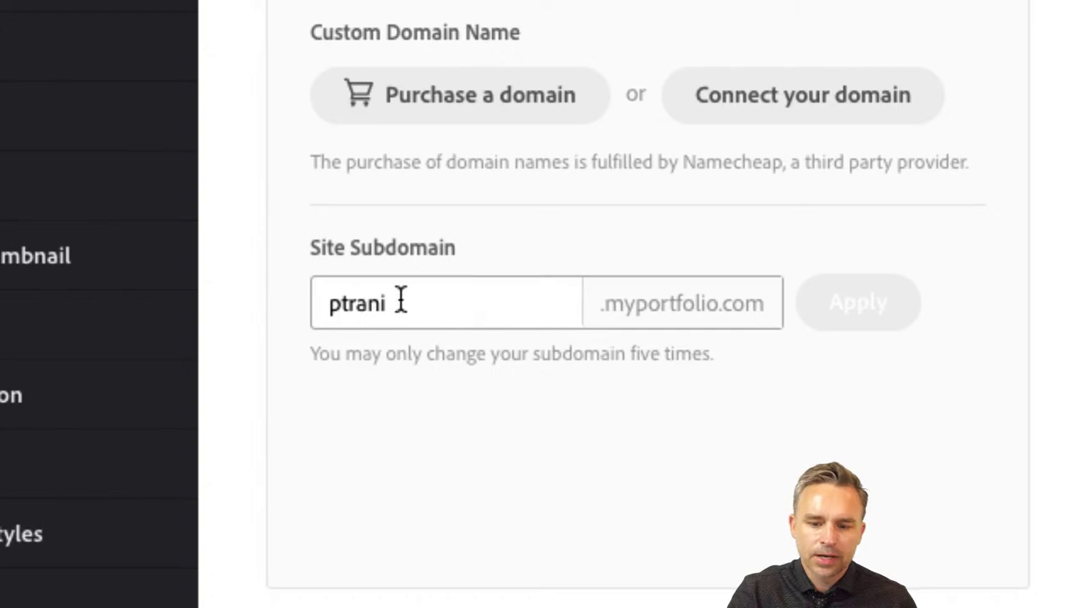
left_click_drag(403, 302, 109, 273)
type("paultran")
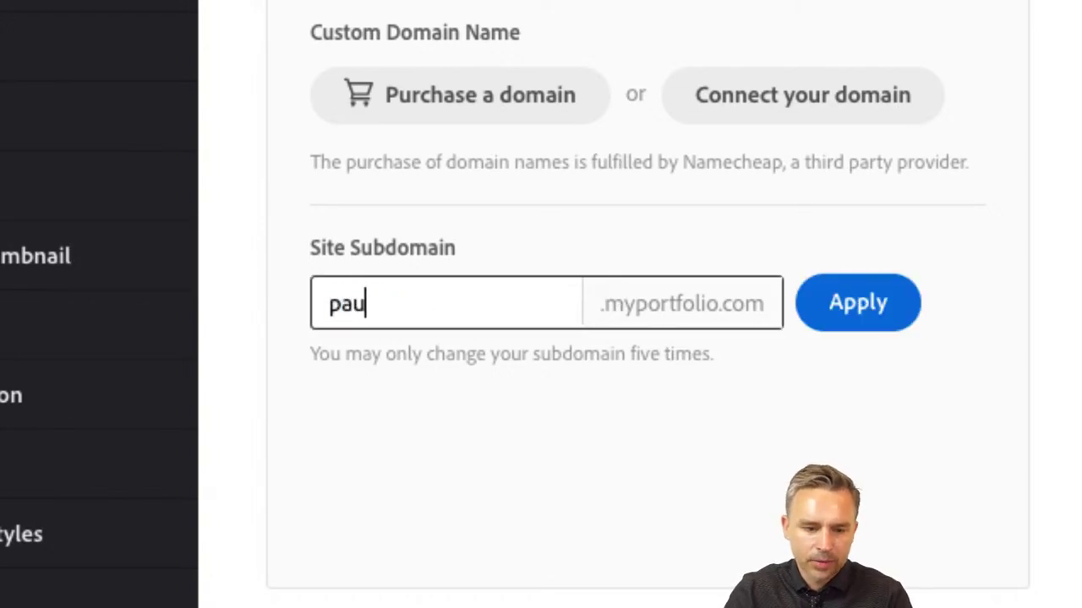
left_click(878, 319)
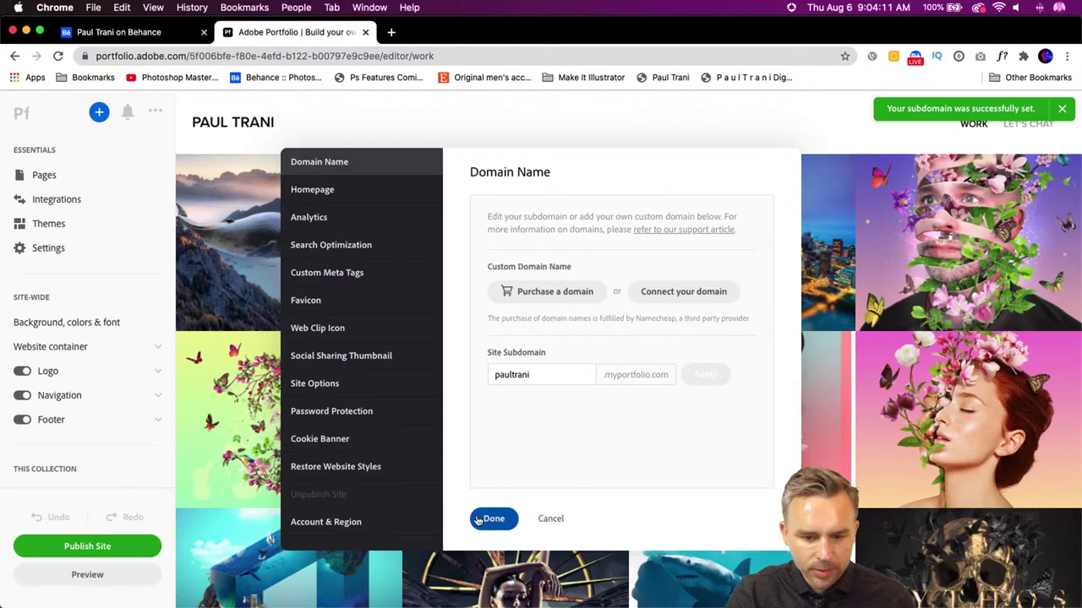
left_click(490, 519)
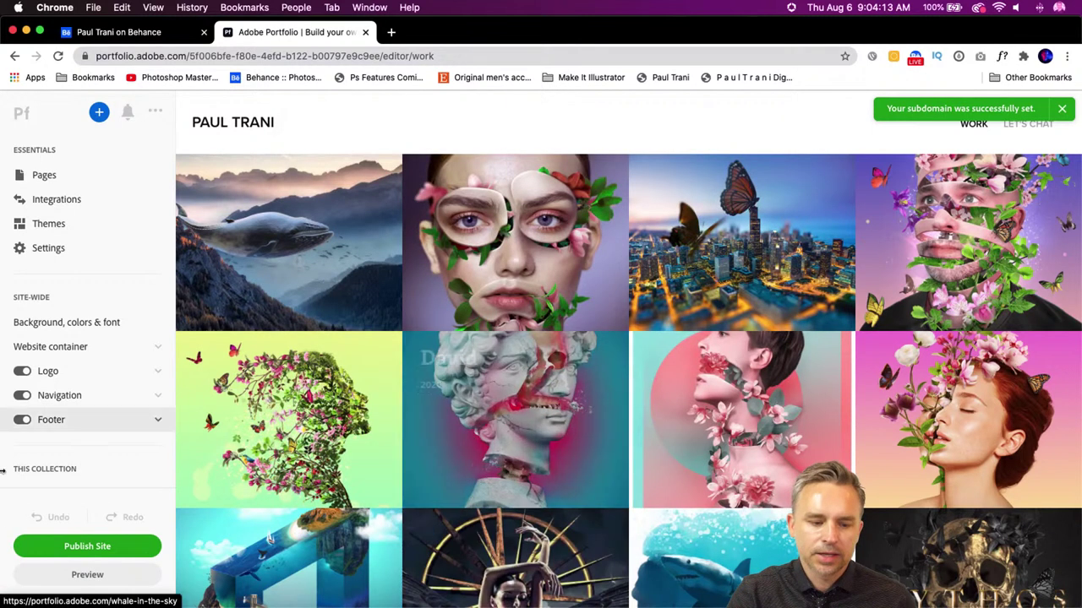
left_click(60, 551)
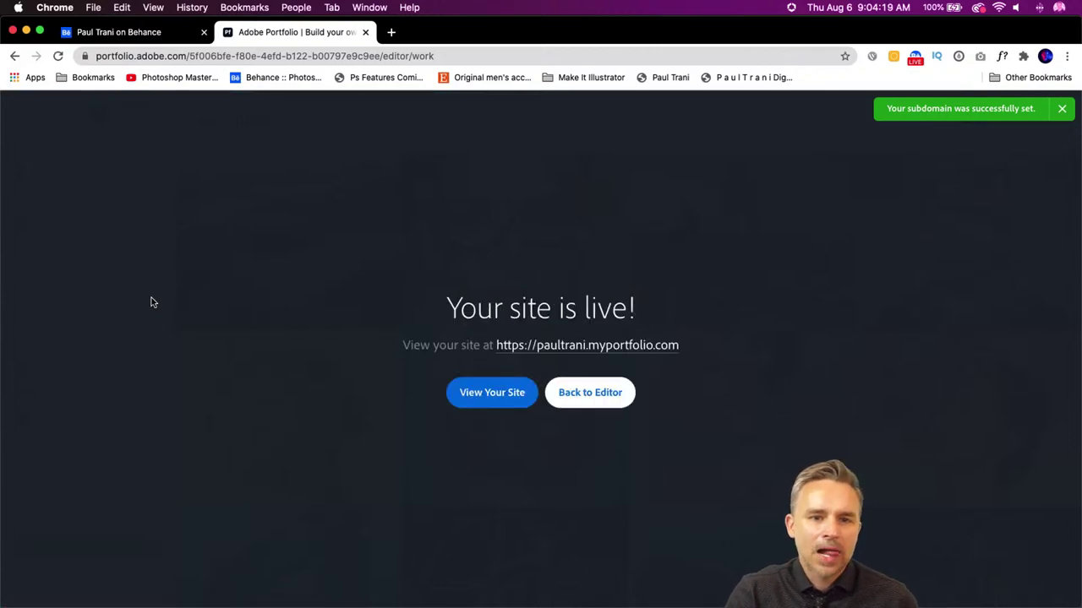
- Open the live .myportfolio.com site address in a new browser tab
left_click(593, 348)
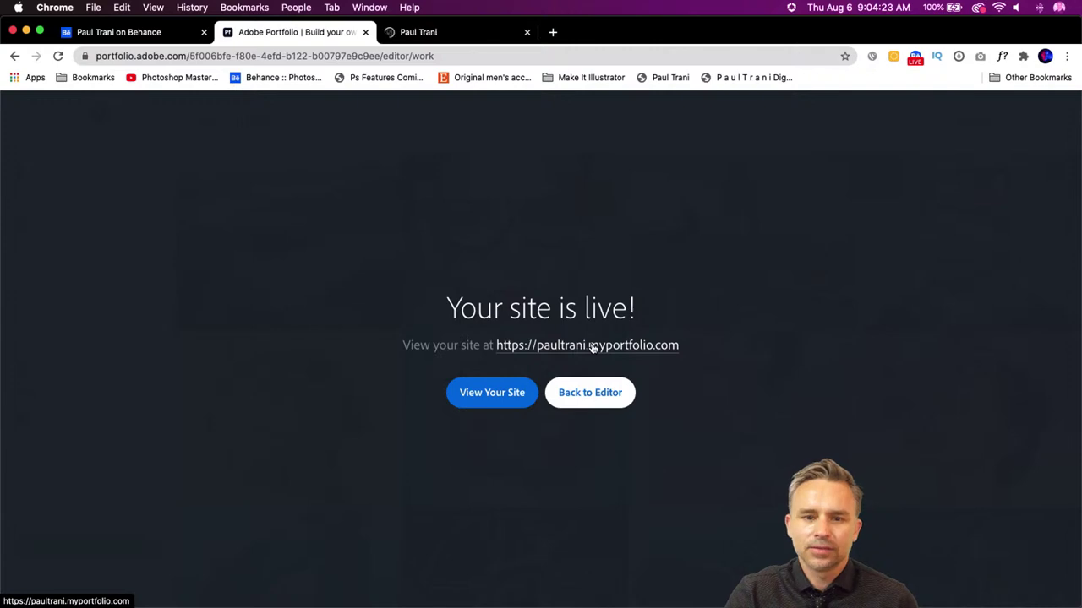
left_click(455, 31)
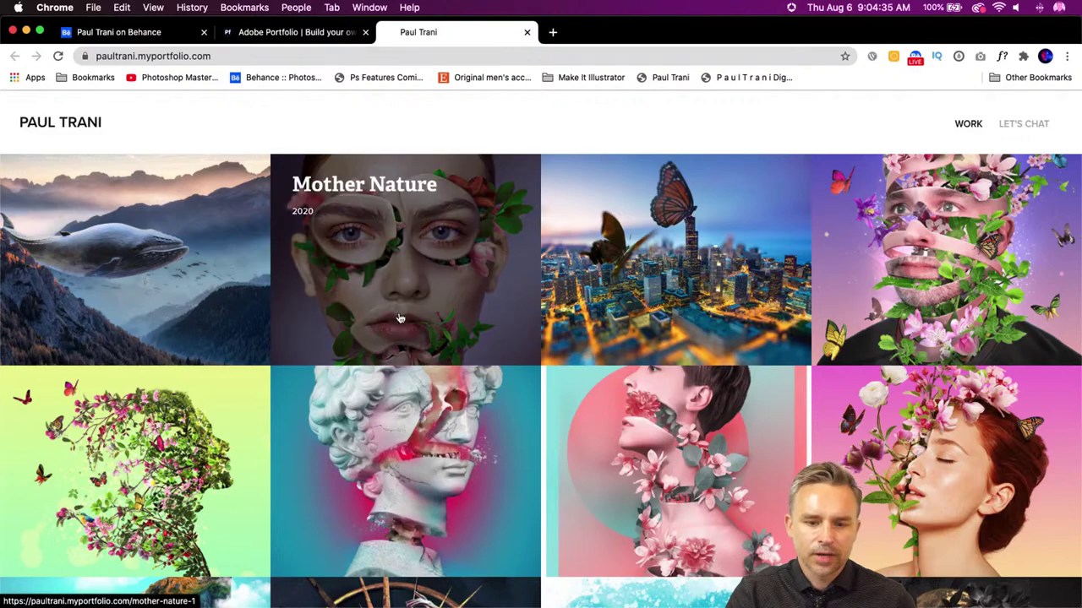
- Open the Monolithic Monarchs project on the live site and view the butterfly city image enlarged
scroll(710, 306, "down", 1)
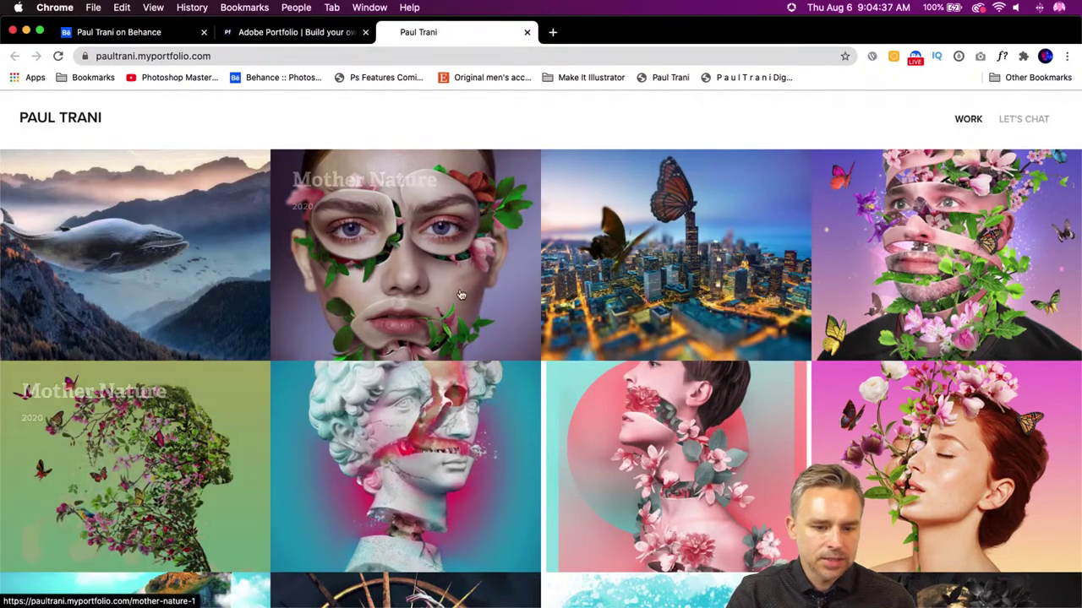
left_click(687, 245)
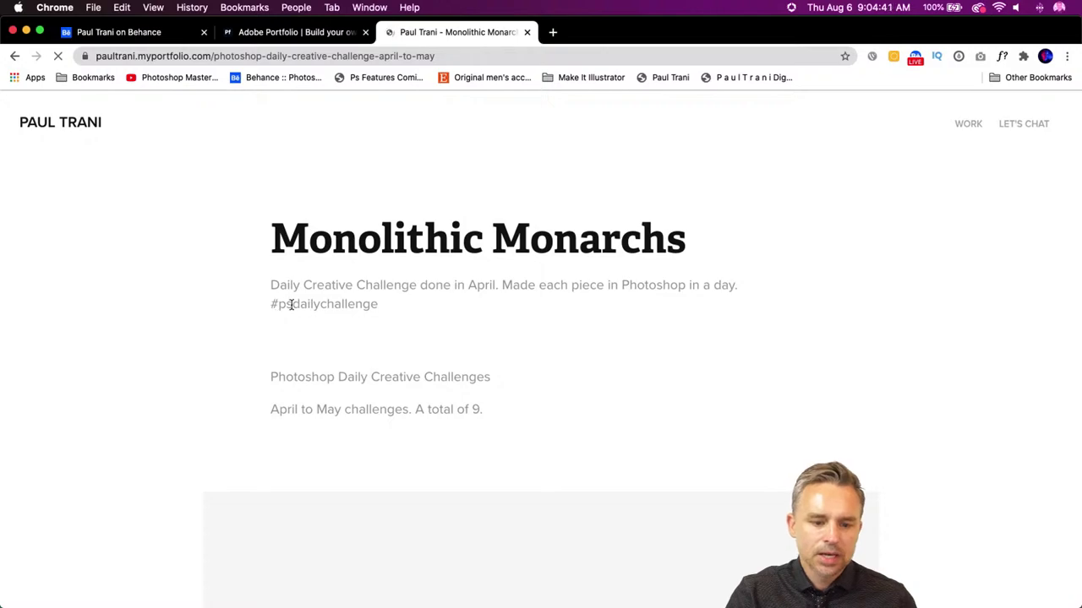
scroll(321, 278, "down", 1)
scroll(320, 278, "down", 4)
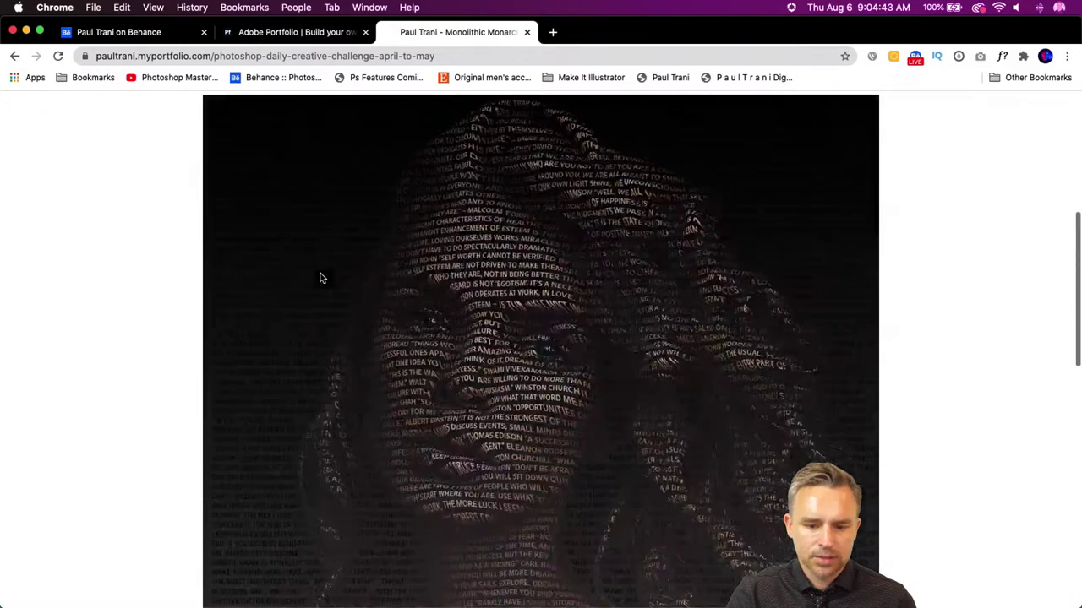
scroll(320, 278, "down", 10)
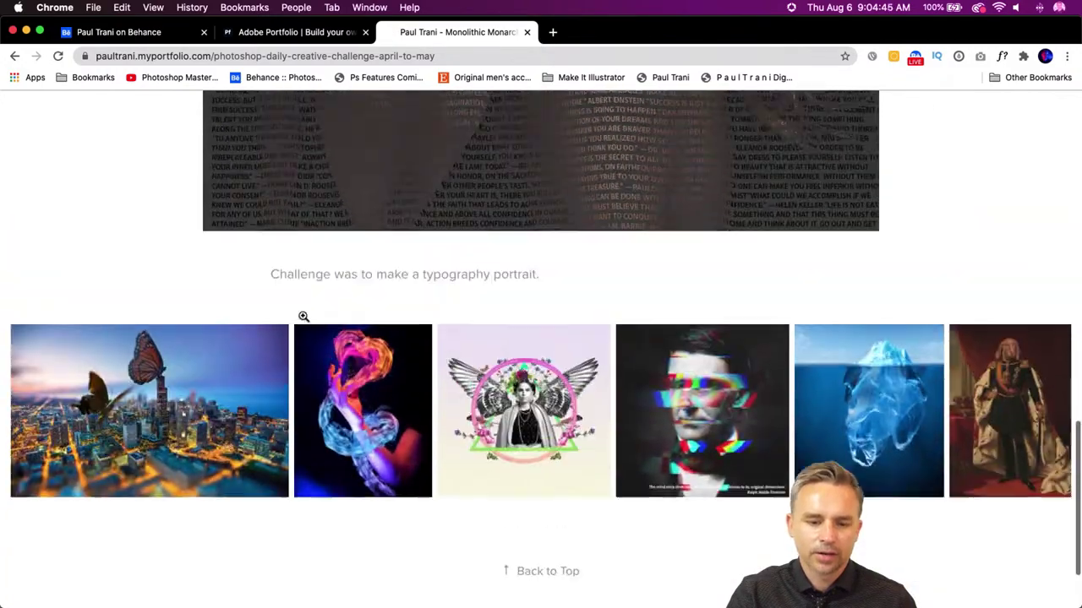
left_click(303, 316)
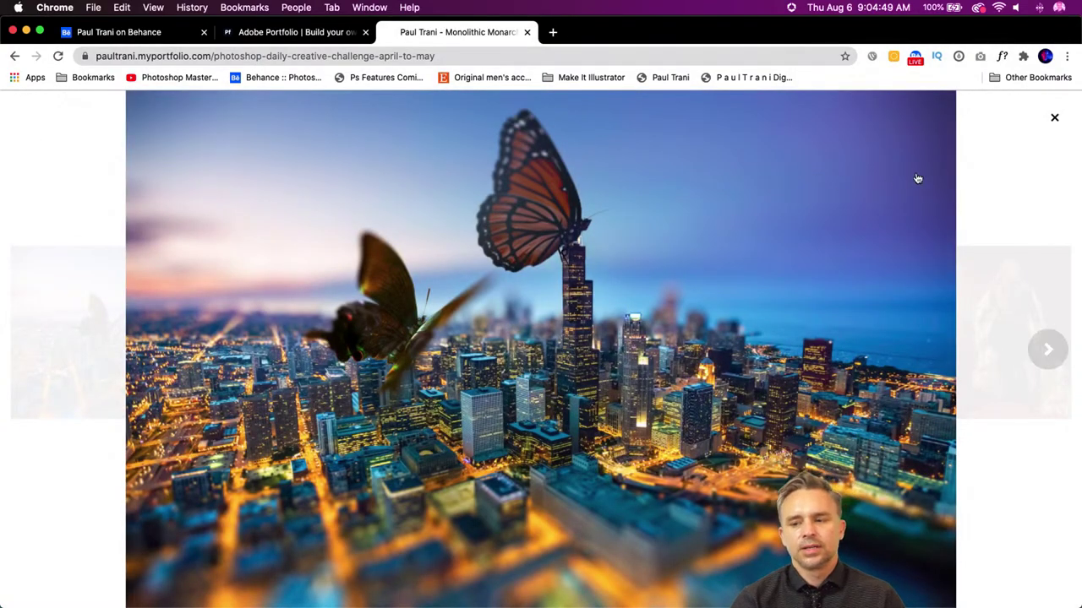
left_click(1053, 119)
- Return to the live Work grid, look it over, then go back to the Portfolio editor
scroll(492, 297, "up", 15)
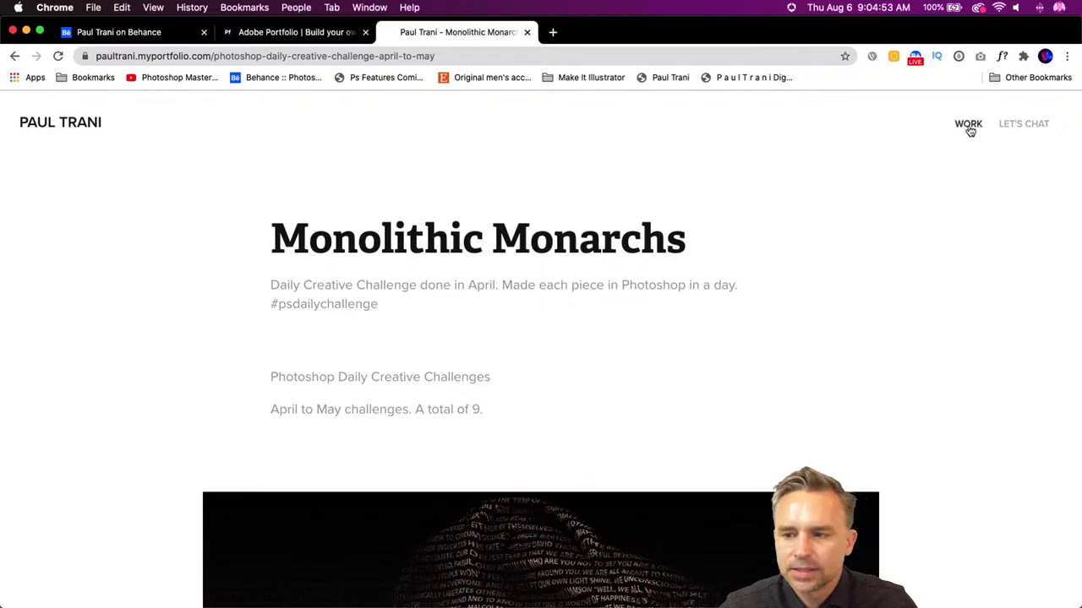
left_click(968, 125)
scroll(659, 364, "down", 10)
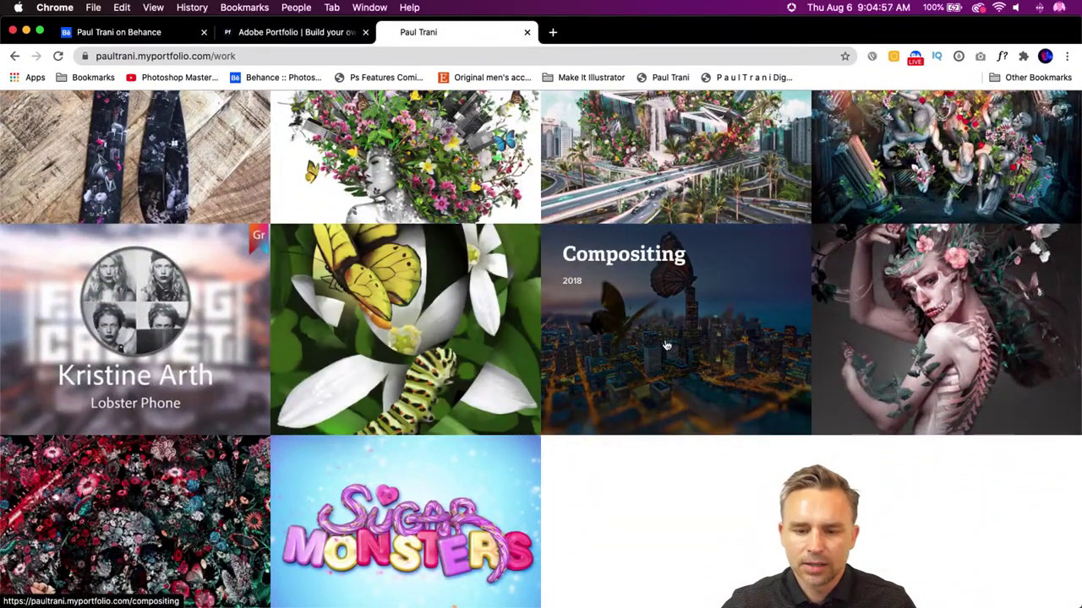
scroll(666, 343, "up", 10)
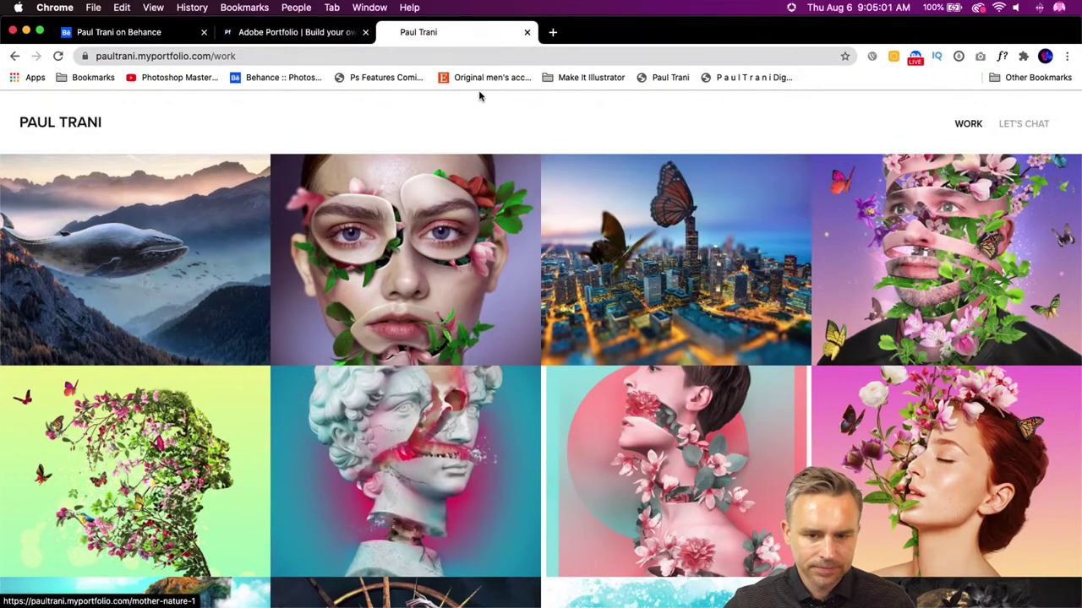
scroll(481, 124, "down", 1)
scroll(481, 125, "up", 1)
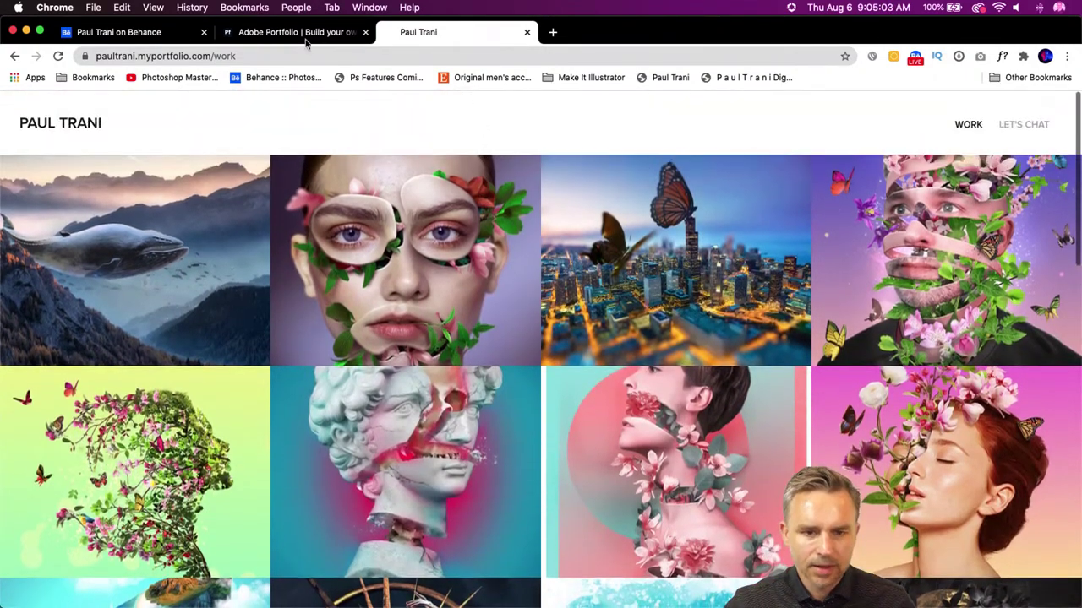
left_click(274, 34)
- Switch off the Monolithic Monarchs project in Pages and update the live site
left_click(569, 394)
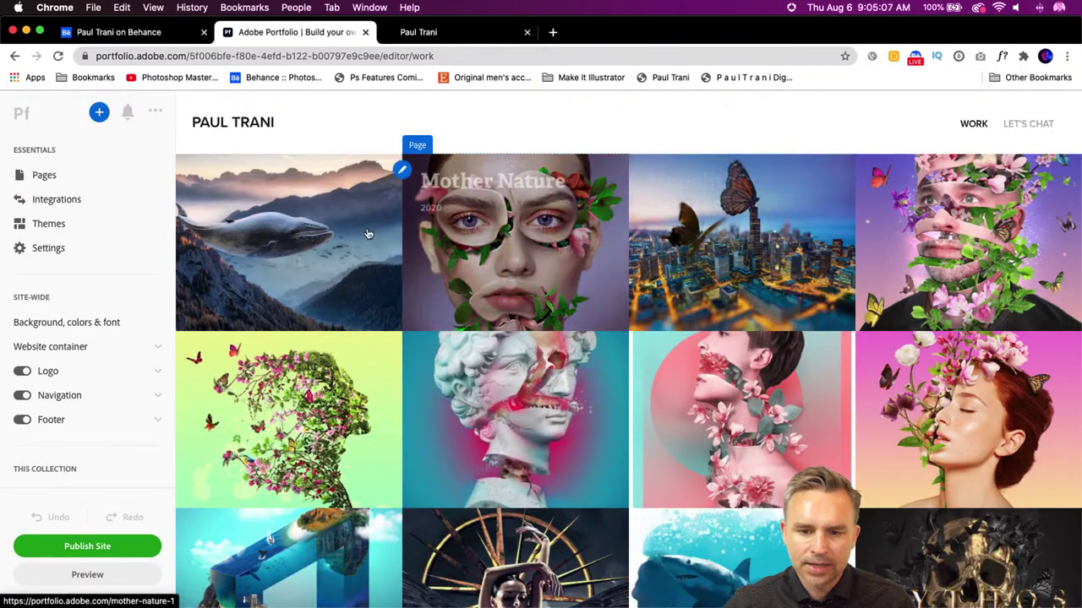
left_click(38, 176)
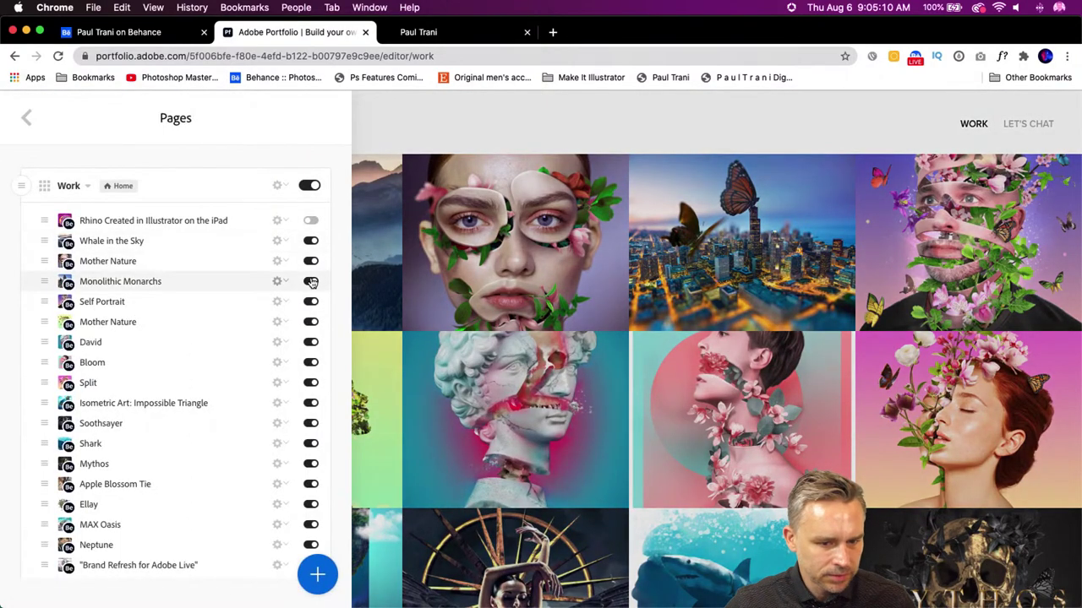
left_click(311, 282)
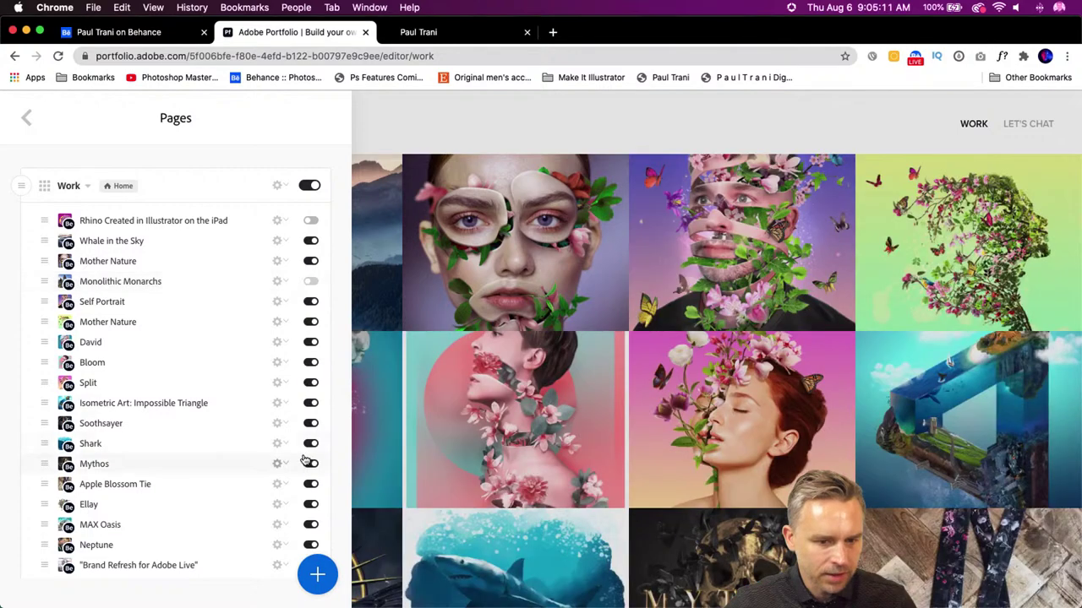
scroll(297, 444, "down", 5)
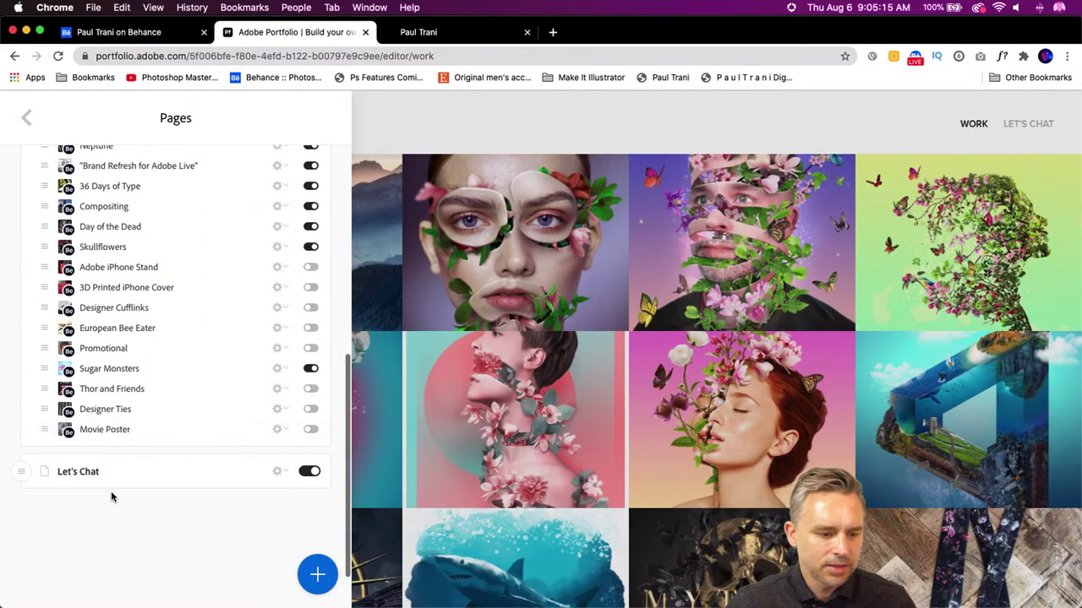
left_click(22, 122)
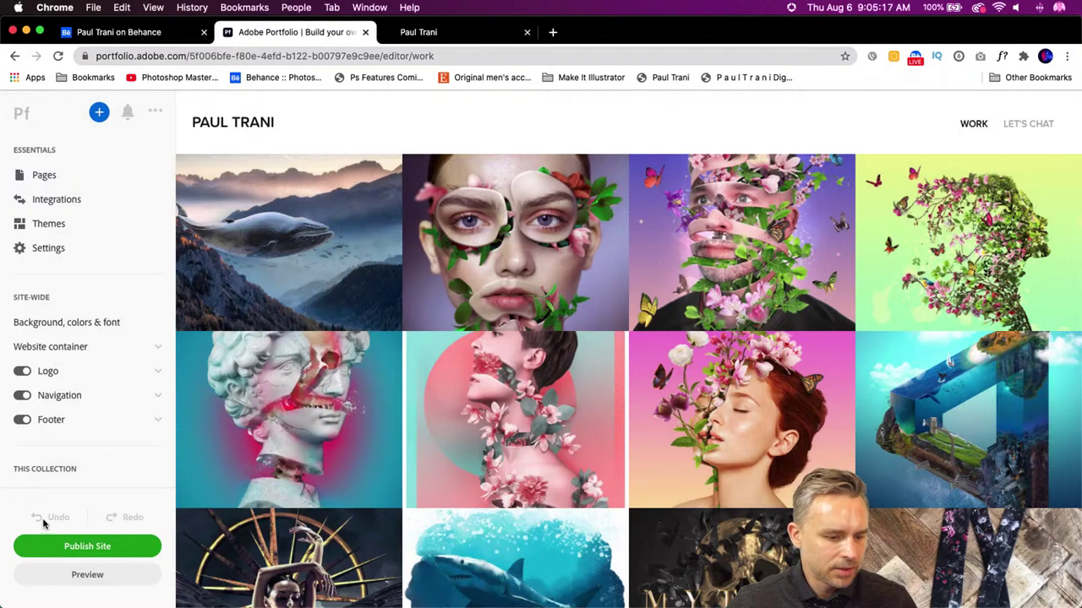
left_click(52, 545)
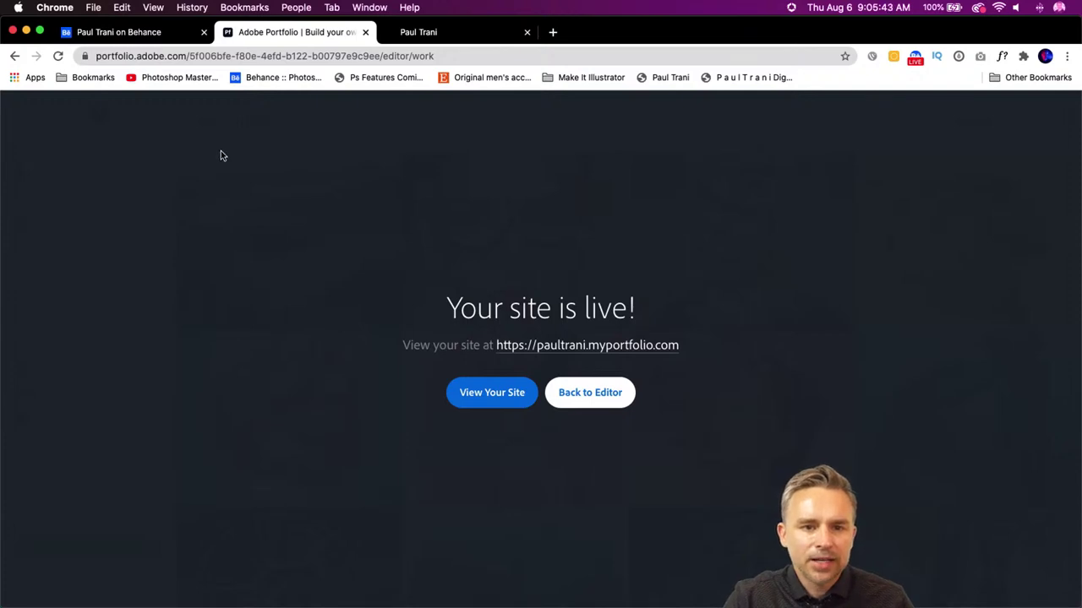
- Open the published site in a new tab, then launch Adobe Portfolio from the Behance profile
left_click(477, 399)
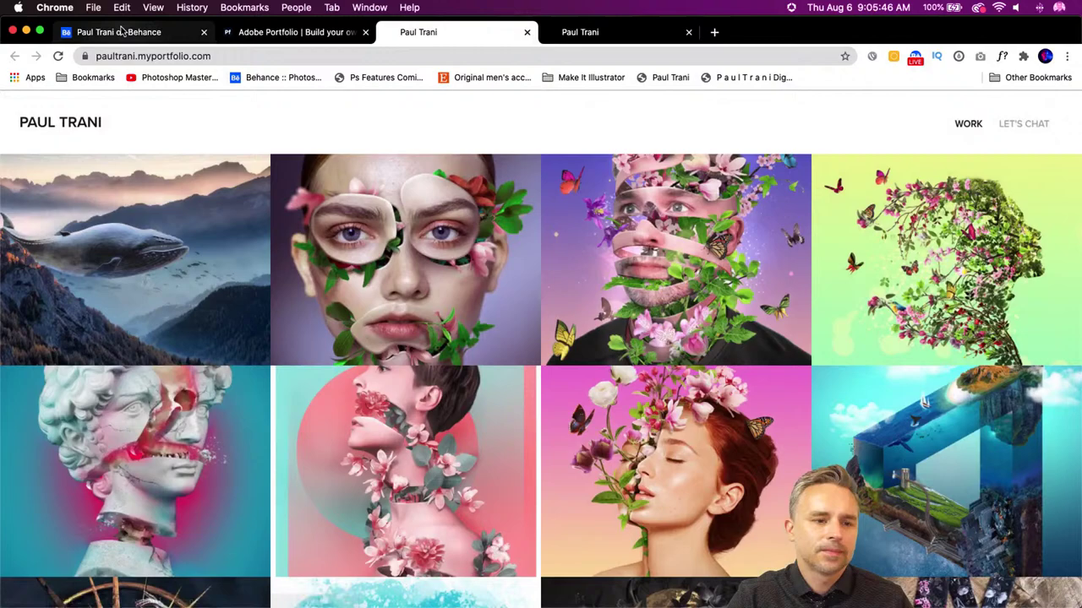
left_click(118, 32)
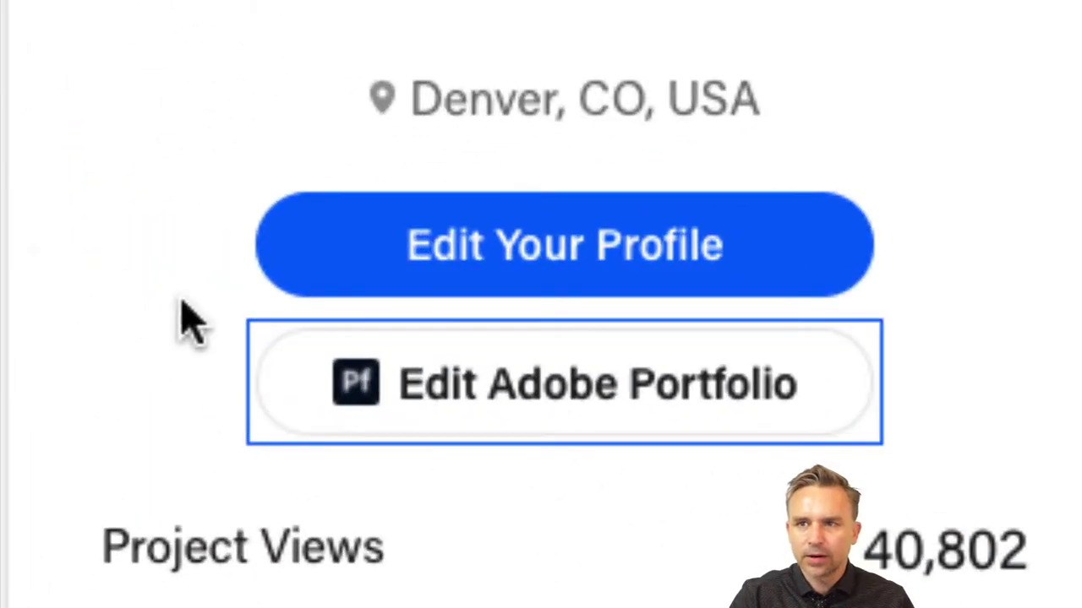
left_click(128, 288)
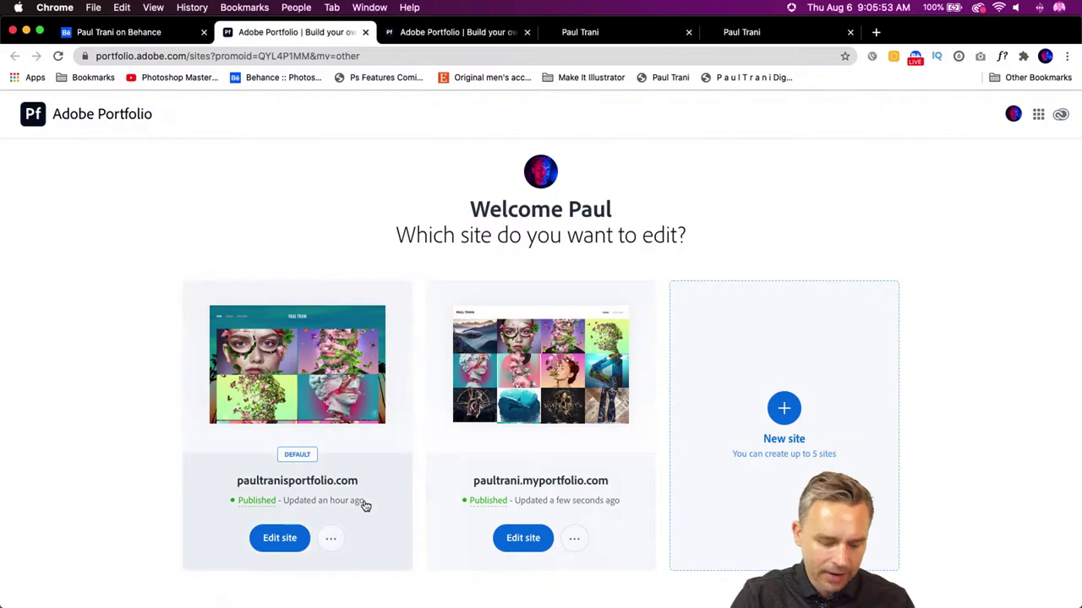
- Start editing the custom-domain Portfolio site from its card in the site chooser
mouse_move(478, 501)
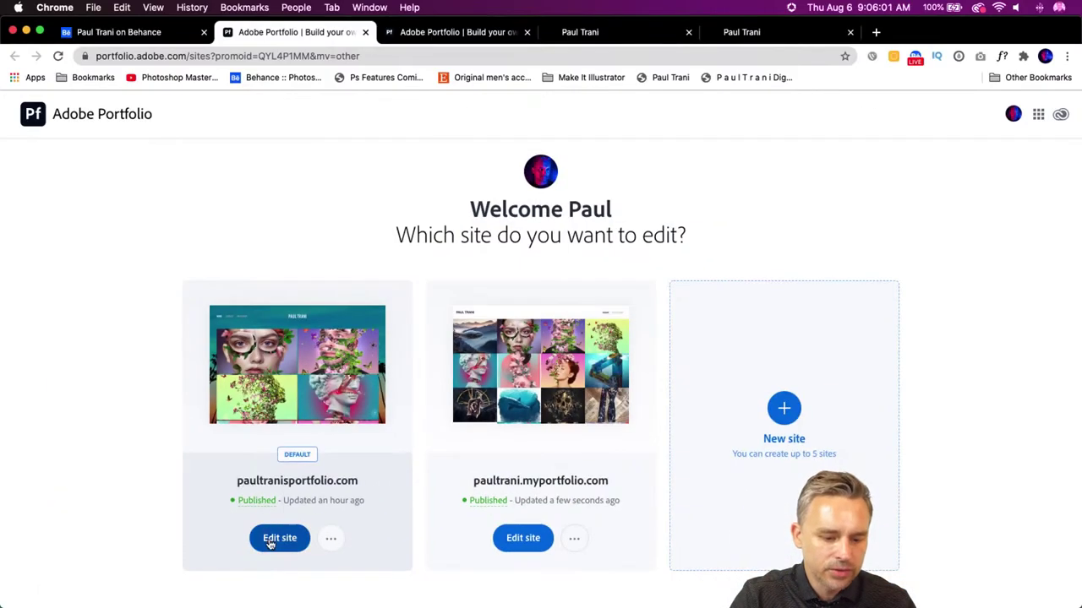
left_click(272, 541)
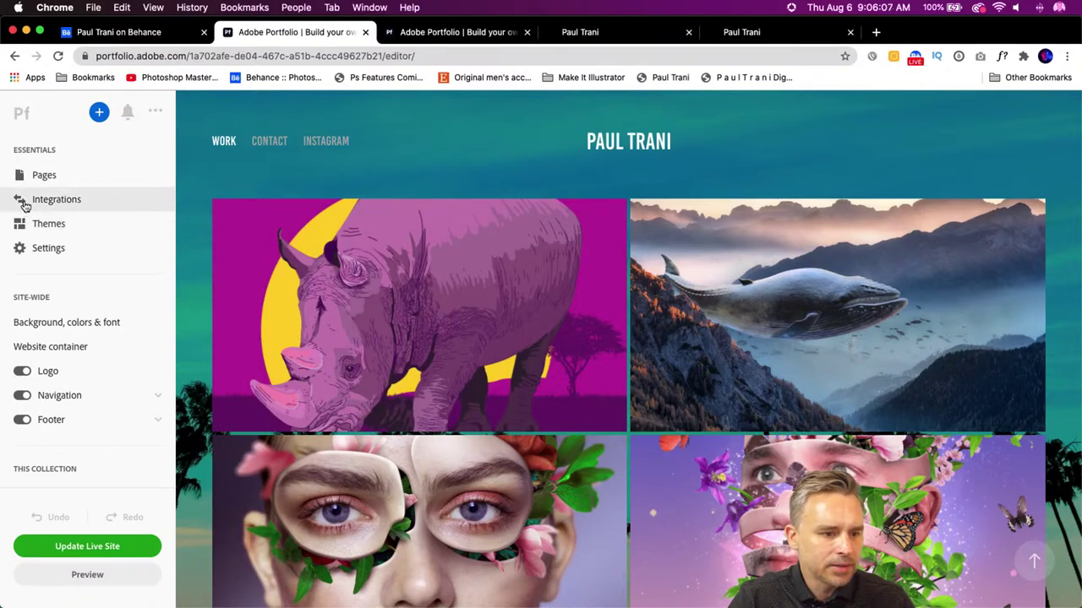
- Review the site's integrations settings, then close them
left_click(25, 201)
scroll(169, 382, "down", 1)
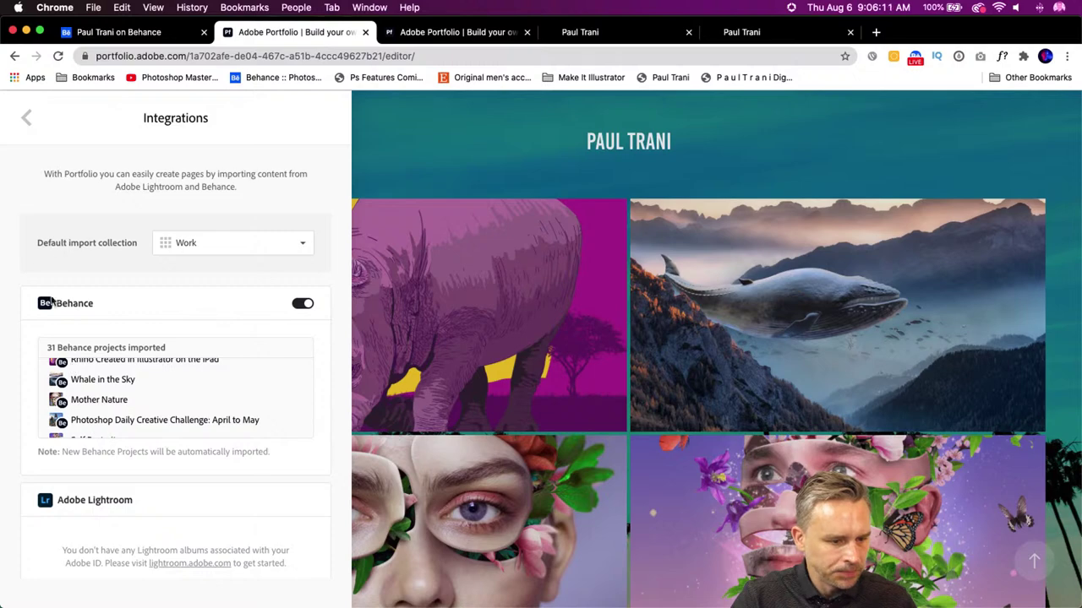
left_click(27, 120)
- Switch off the Rhino project in Pages so the Work grid starts with the whale
left_click(36, 173)
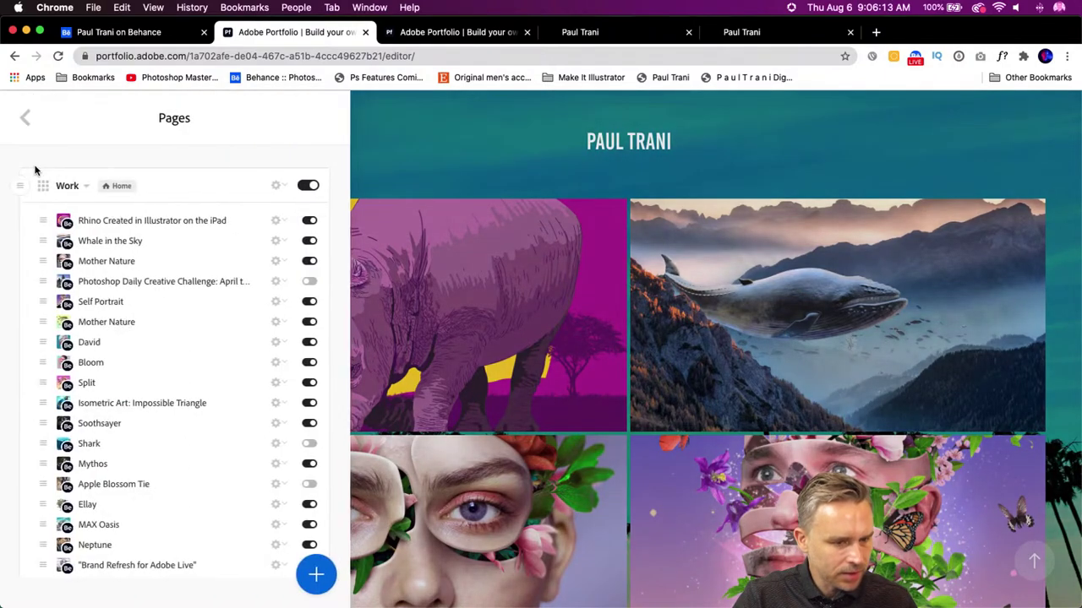
left_click(311, 221)
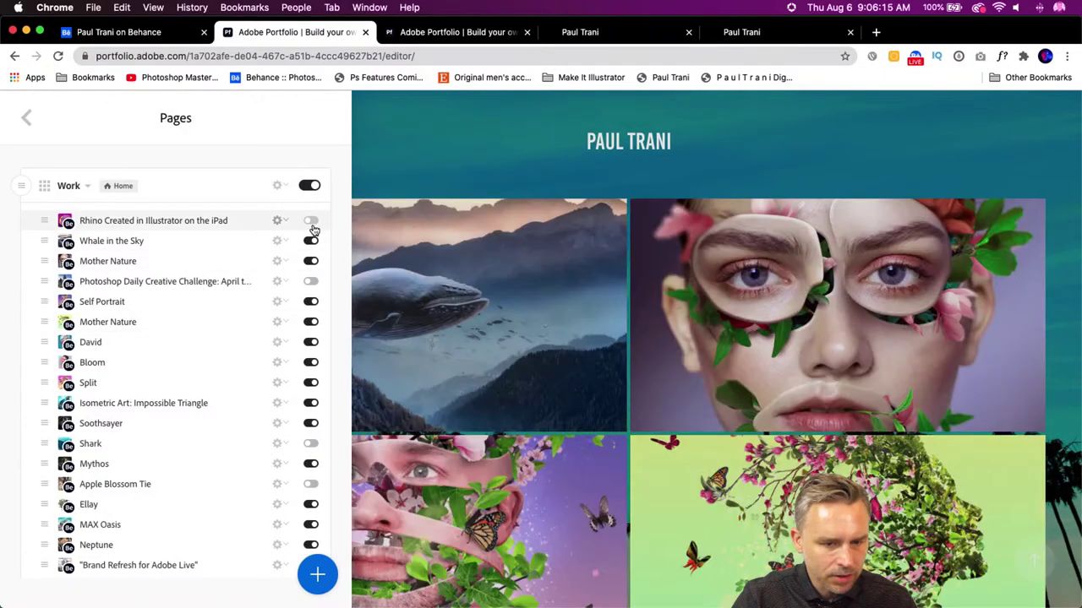
scroll(527, 314, "down", 10)
scroll(528, 321, "up", 10)
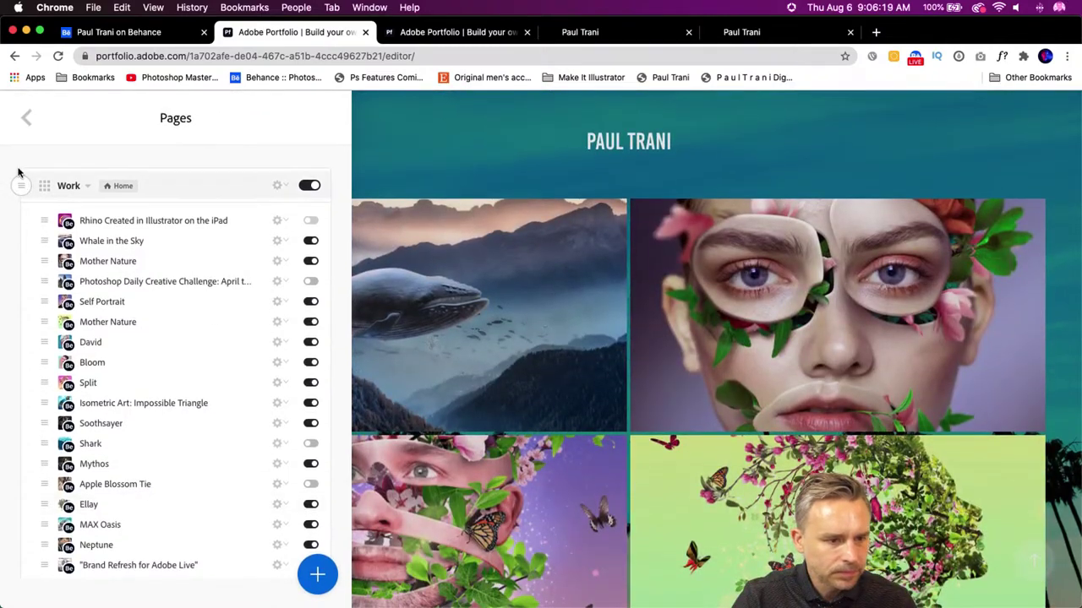
left_click(25, 124)
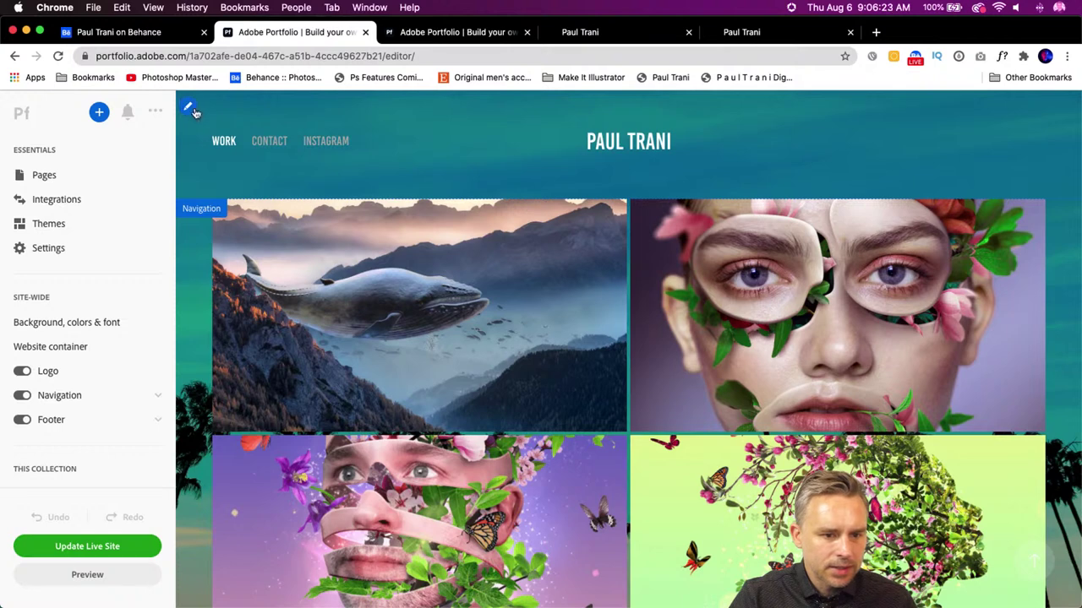
left_click(186, 104)
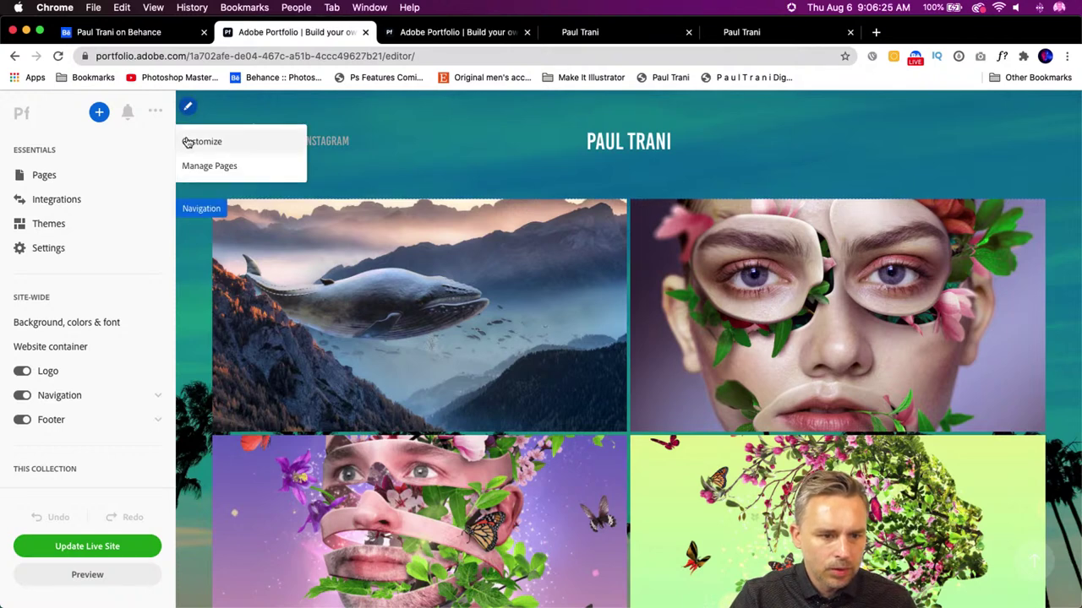
left_click(187, 141)
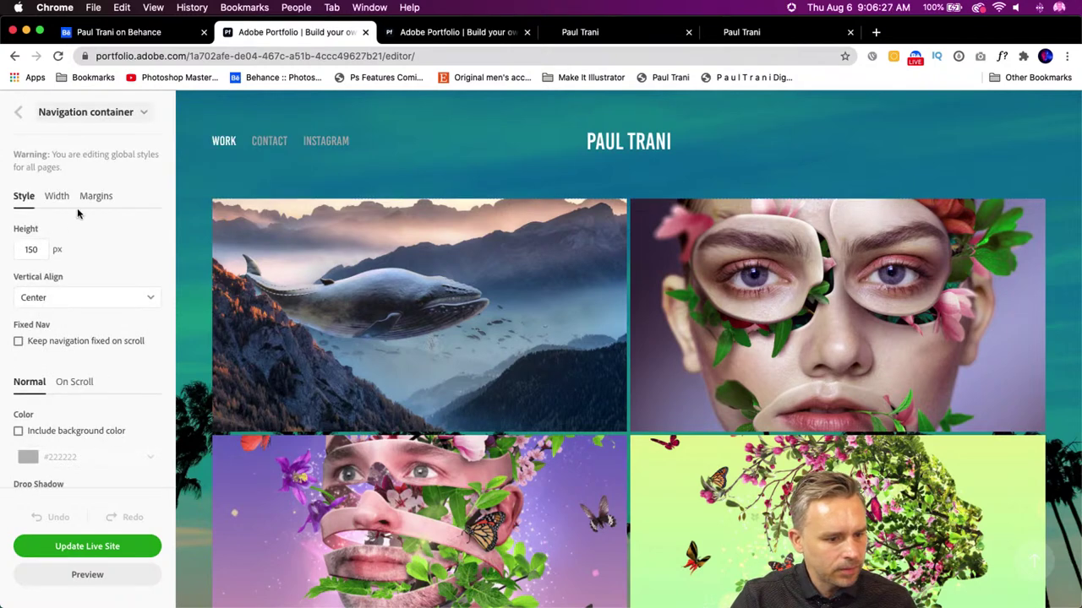
scroll(80, 213, "down", 4)
scroll(83, 215, "up", 4)
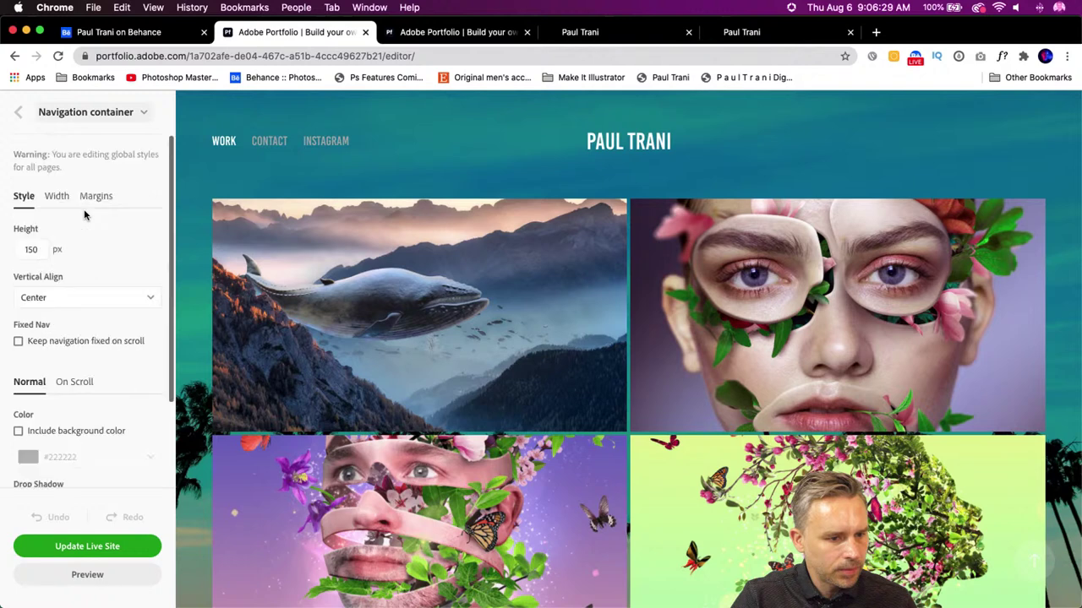
left_click(20, 114)
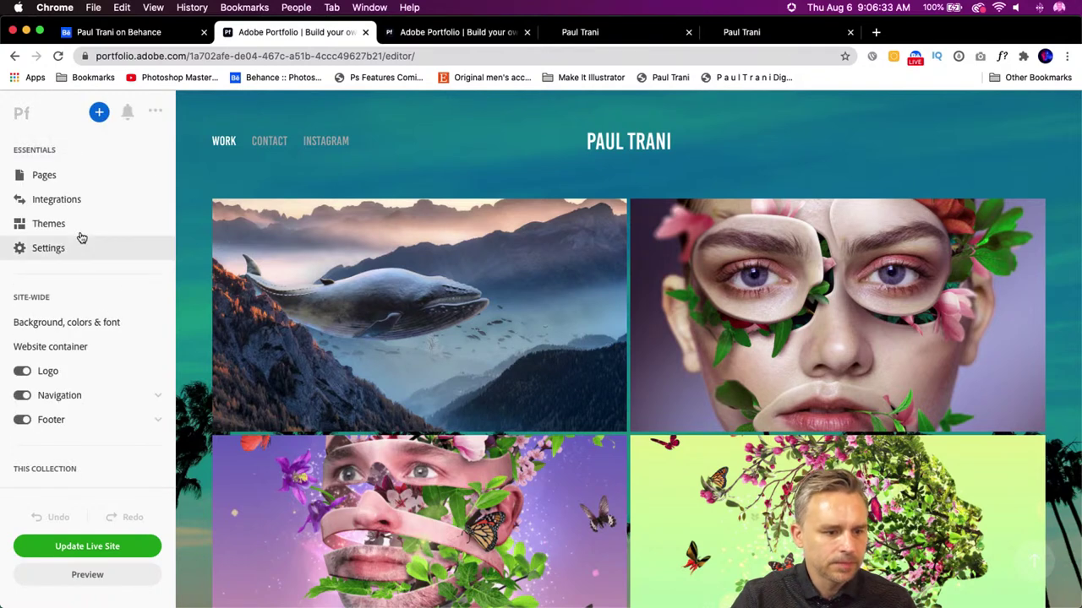
scroll(63, 188, "down", 5)
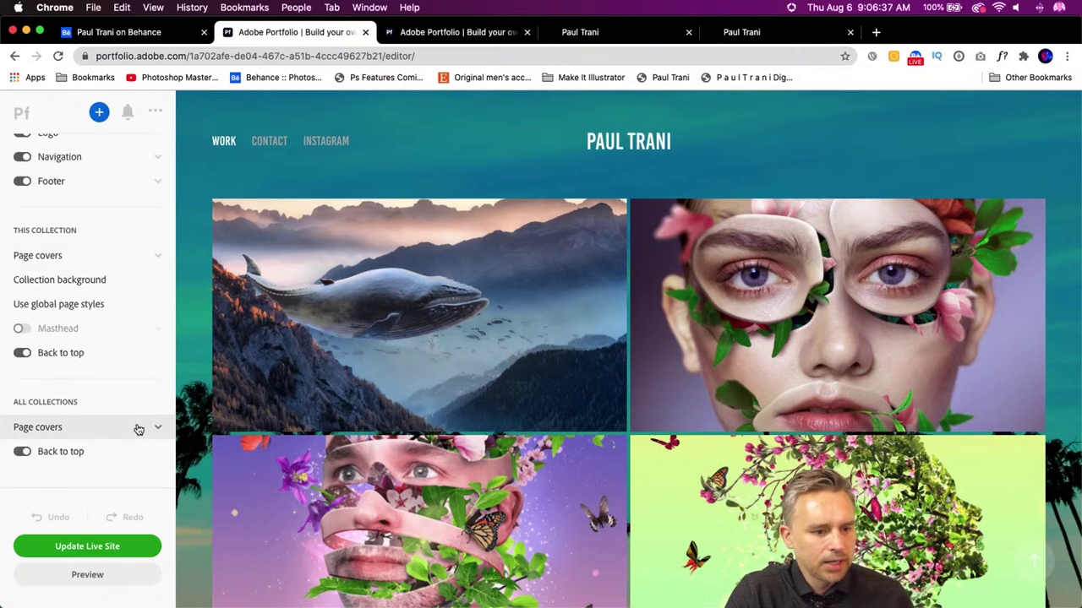
left_click(37, 280)
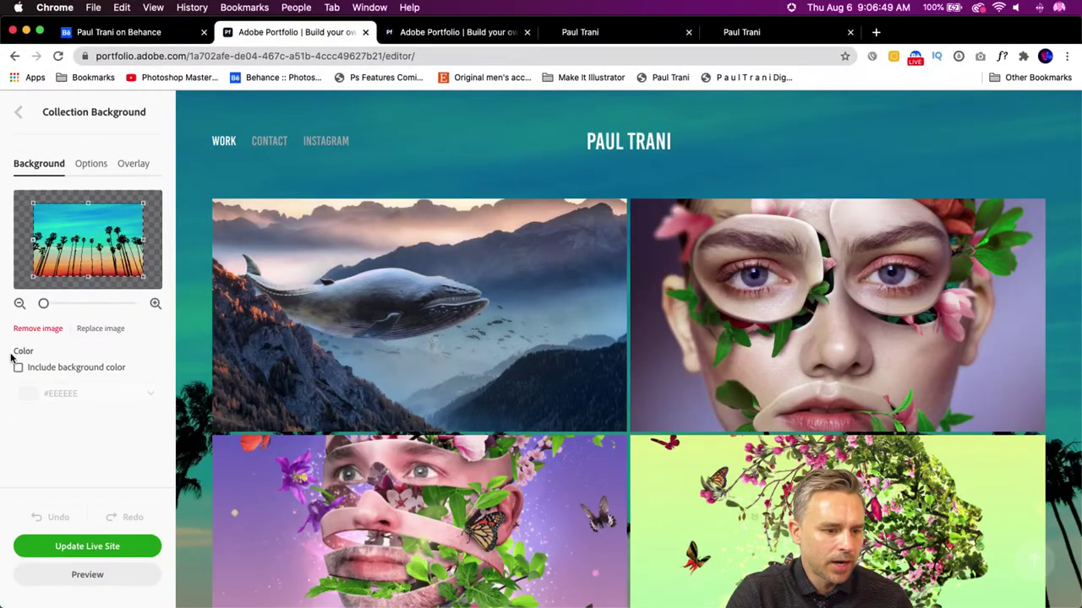
- Review the collection background's position, repeat and size options
left_click(93, 165)
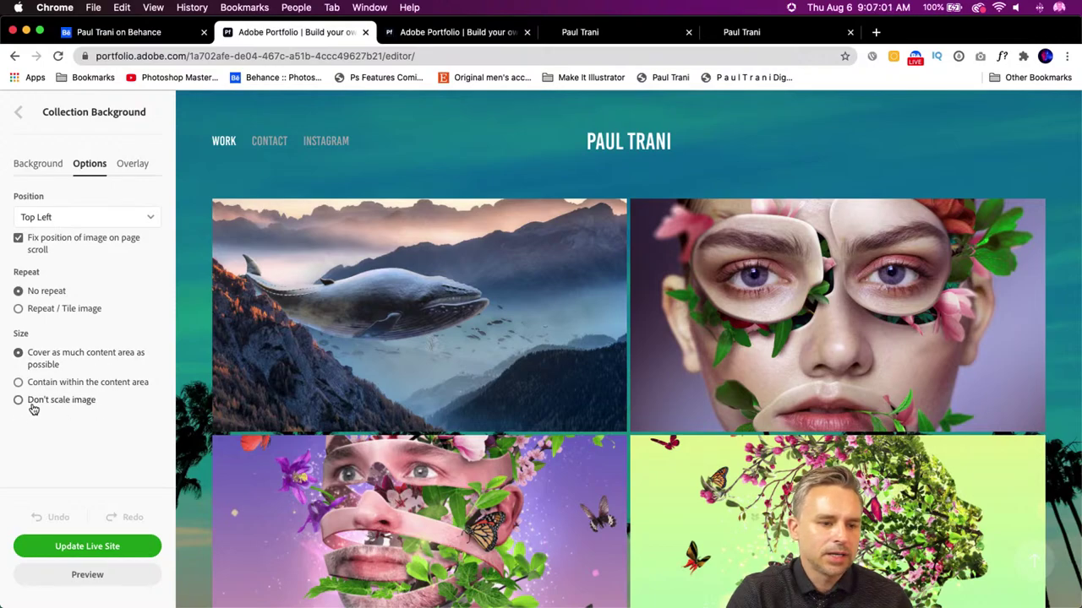
scroll(331, 398, "down", 10)
scroll(344, 422, "up", 10)
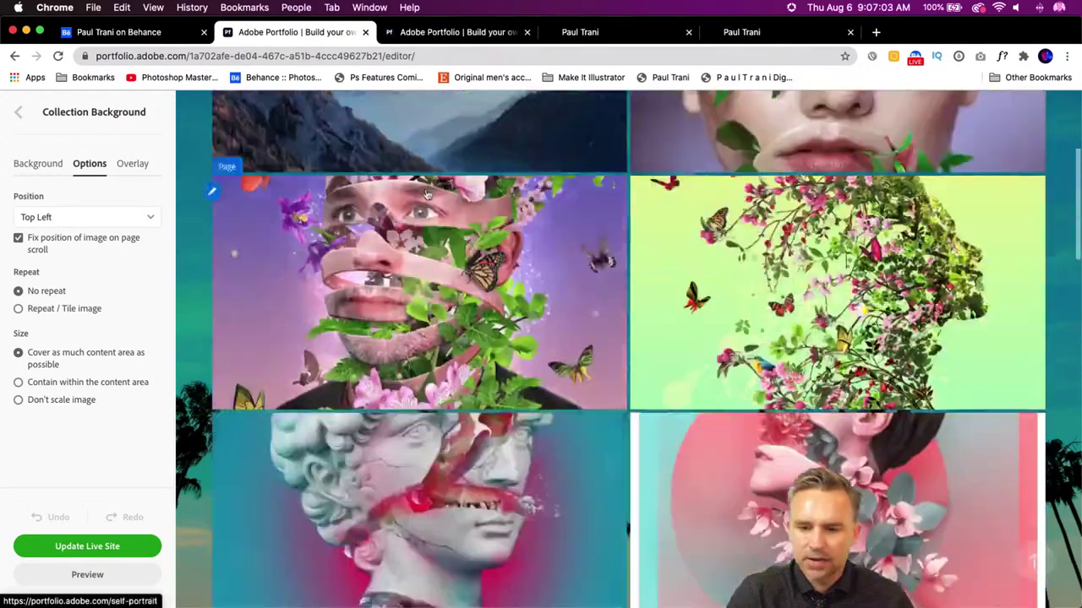
scroll(178, 263, "down", 6)
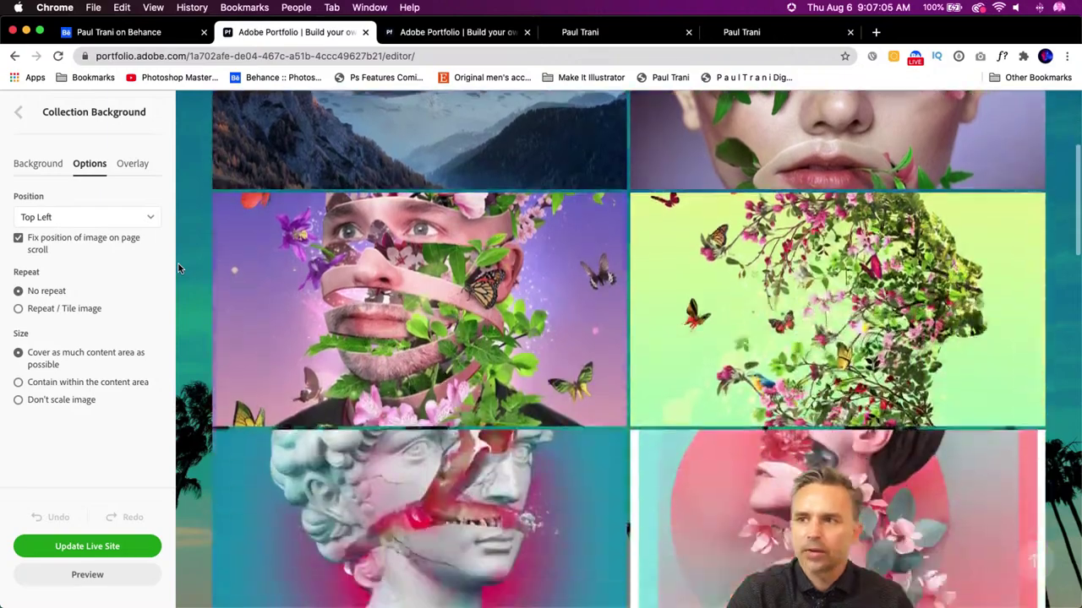
scroll(179, 263, "down", 8)
scroll(178, 264, "up", 12)
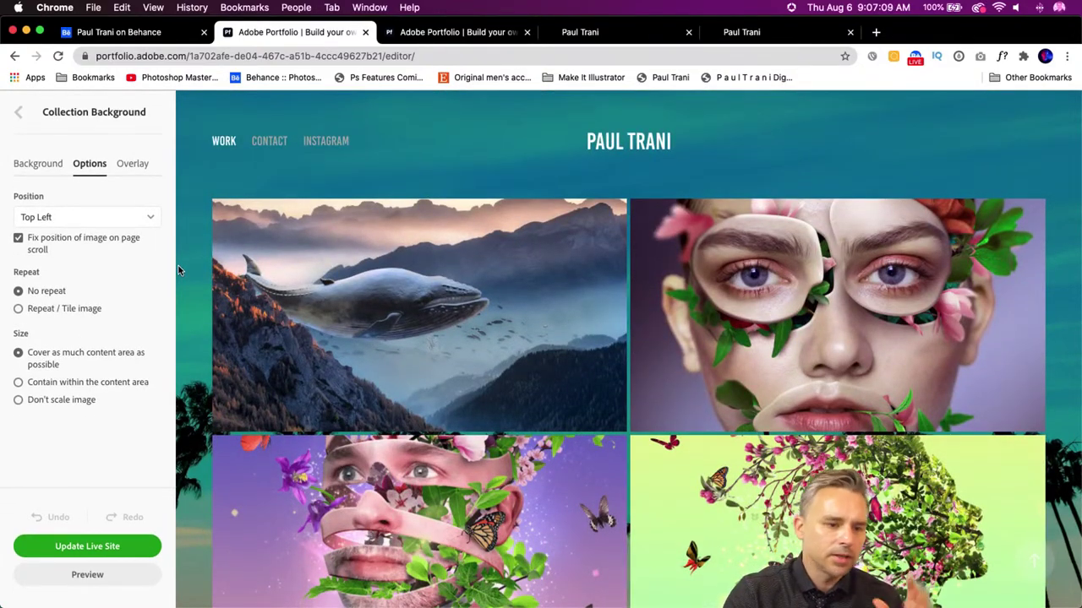
- Lower the black background overlay opacity to 25% and update the live site
left_click(118, 169)
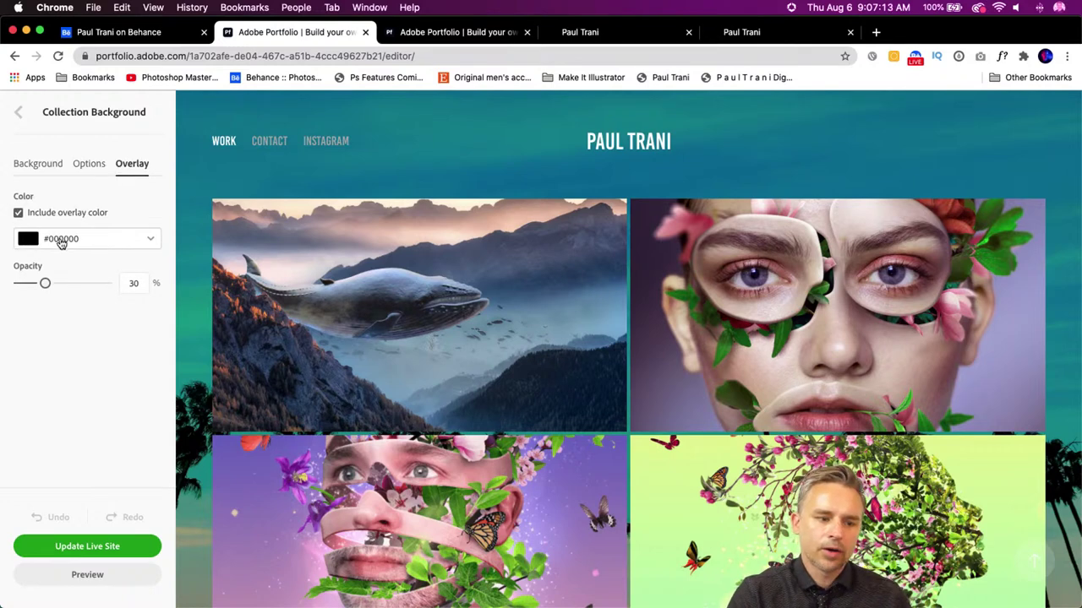
left_click_drag(42, 282, 40, 282)
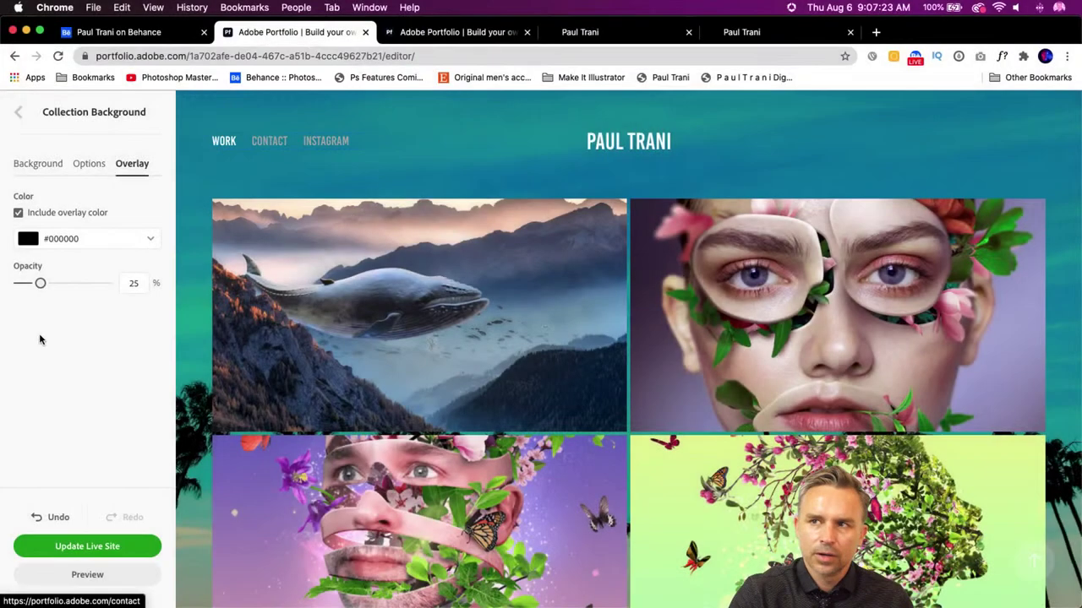
left_click(52, 548)
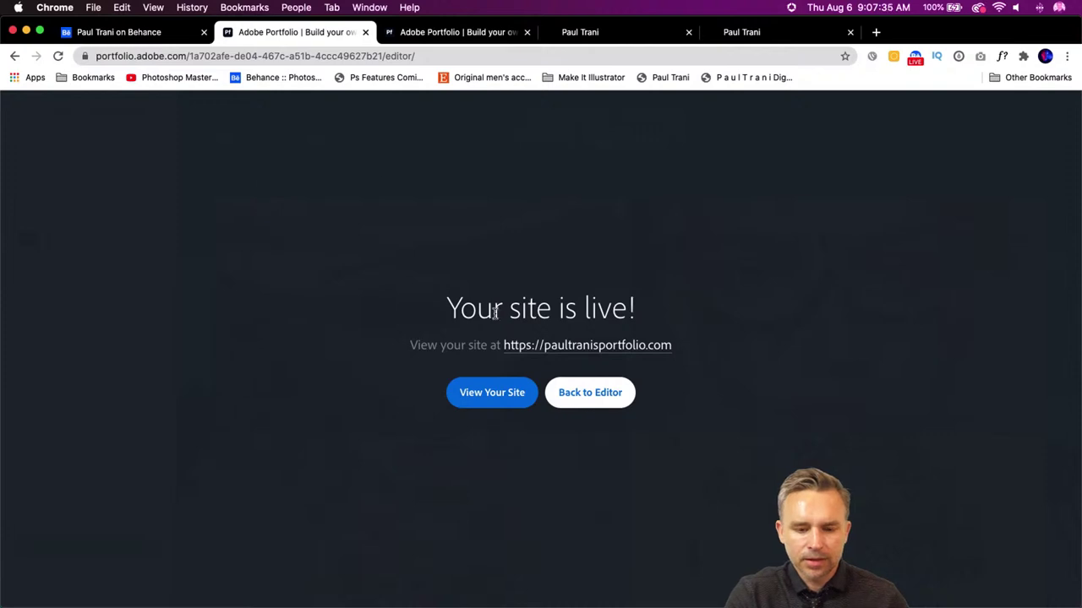
- View the updated live site in a new tab, then return to the Portfolio editor
left_click(566, 349, "super")
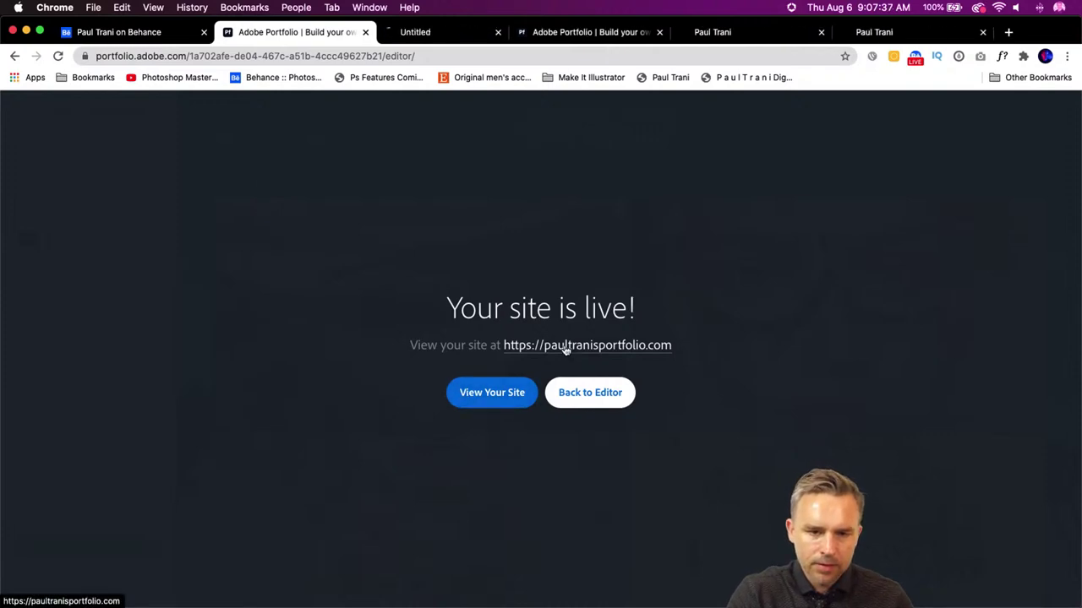
left_click(436, 33)
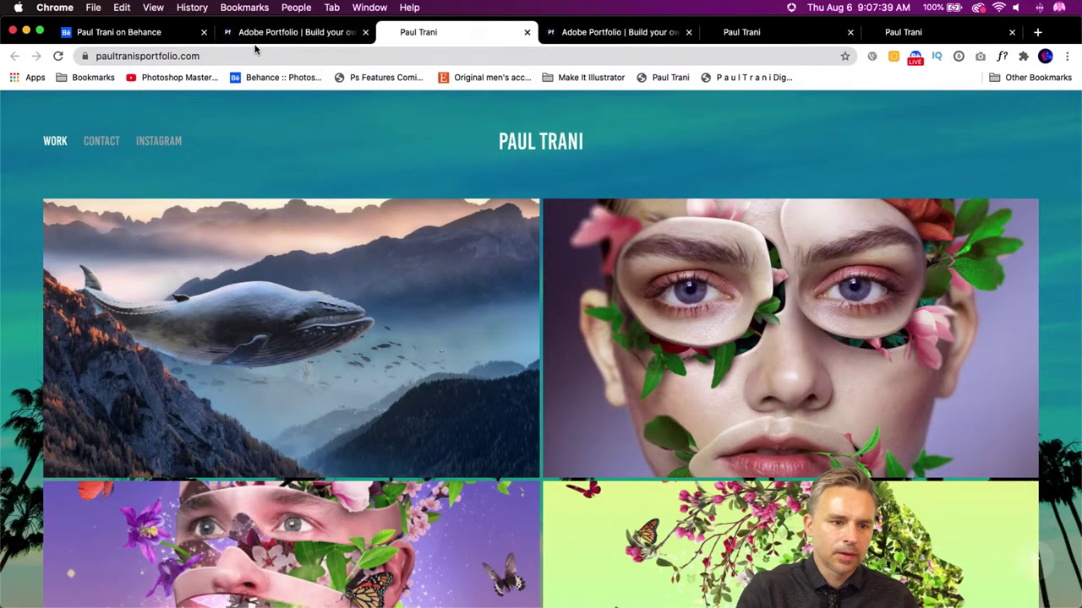
left_click(253, 52)
left_click(42, 156)
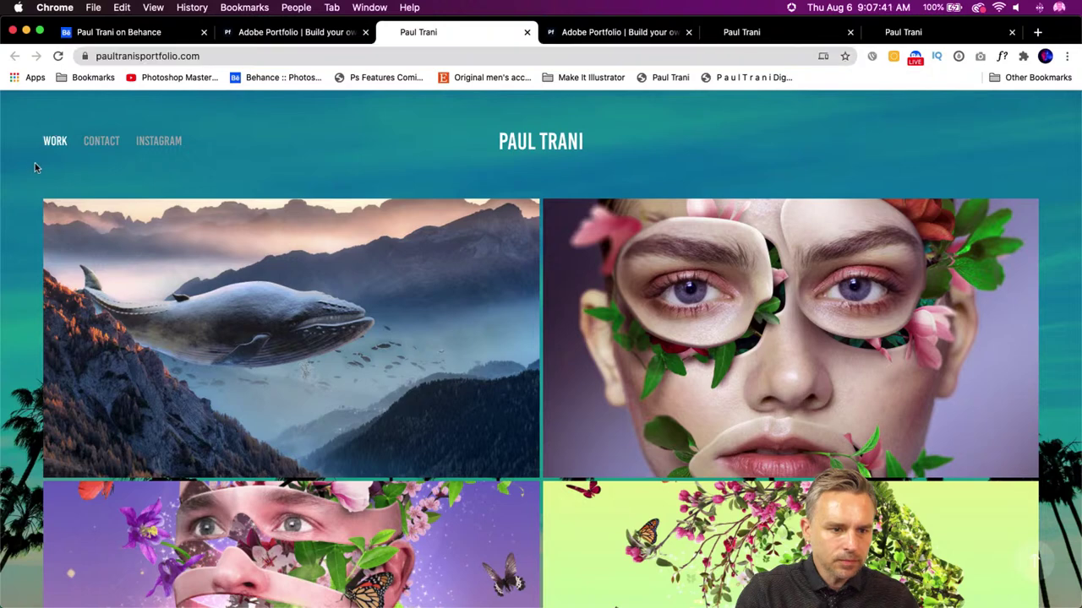
left_click(249, 34)
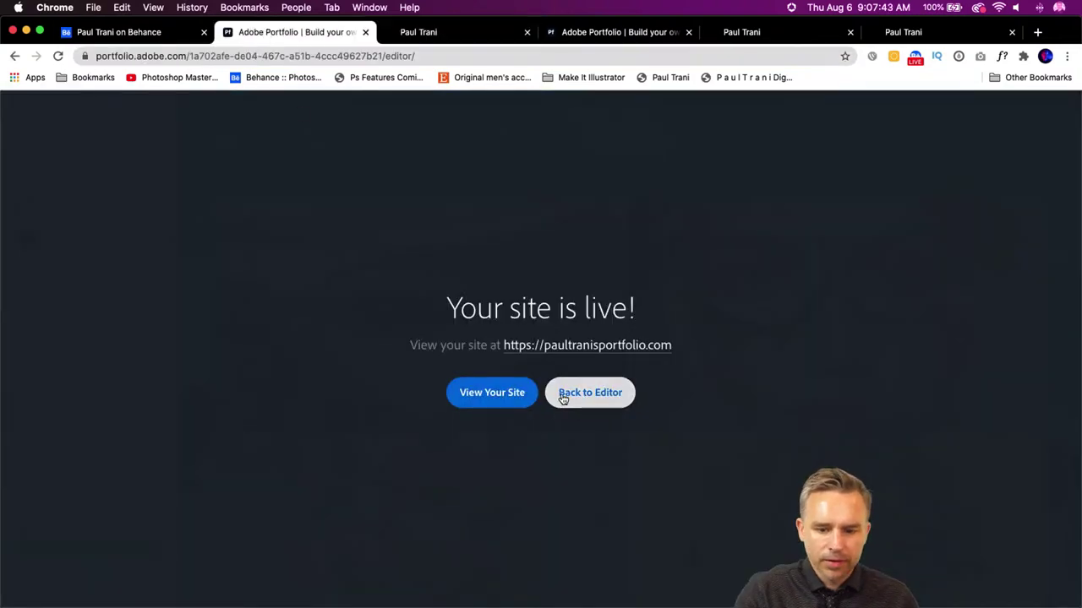
left_click(564, 392)
left_click(18, 111)
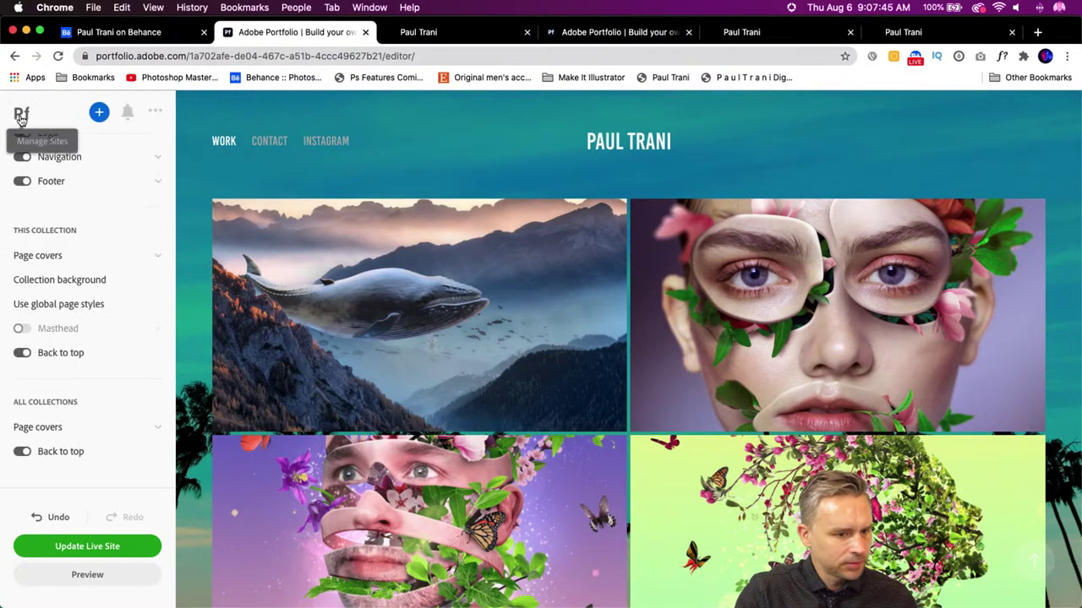
- Bring up the Add Page dialog from the Pages list to see the available page types
scroll(57, 203, "up", 5)
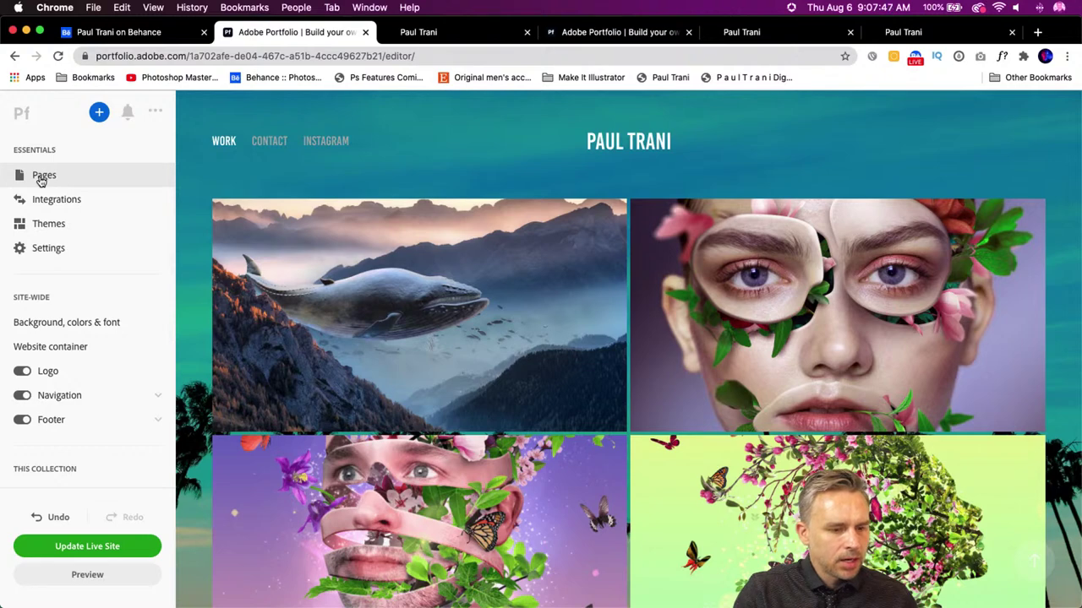
left_click(42, 177)
scroll(144, 234, "down", 10)
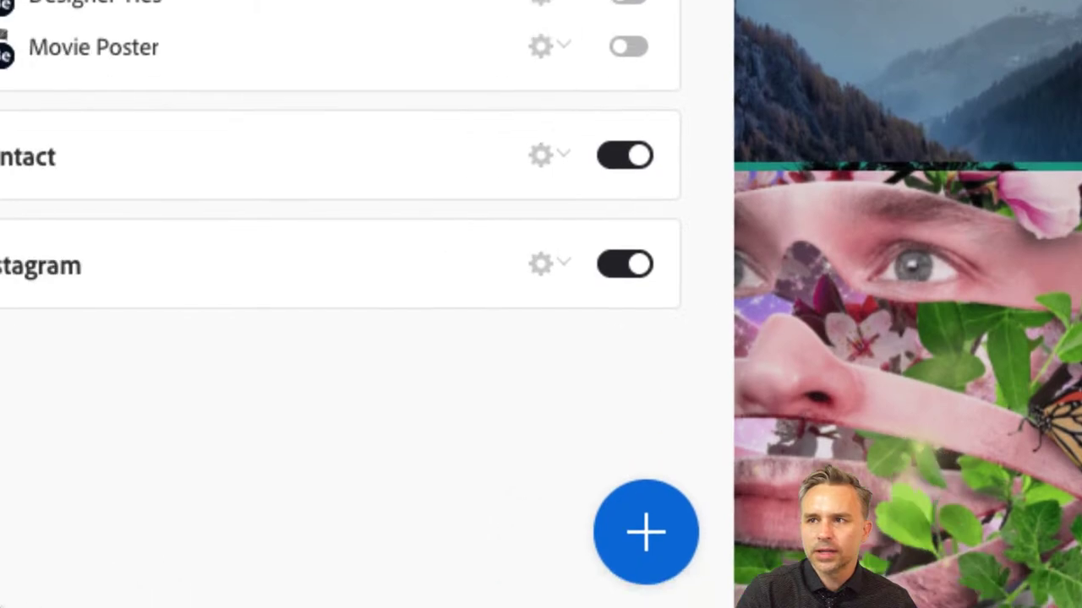
mouse_move(169, 605)
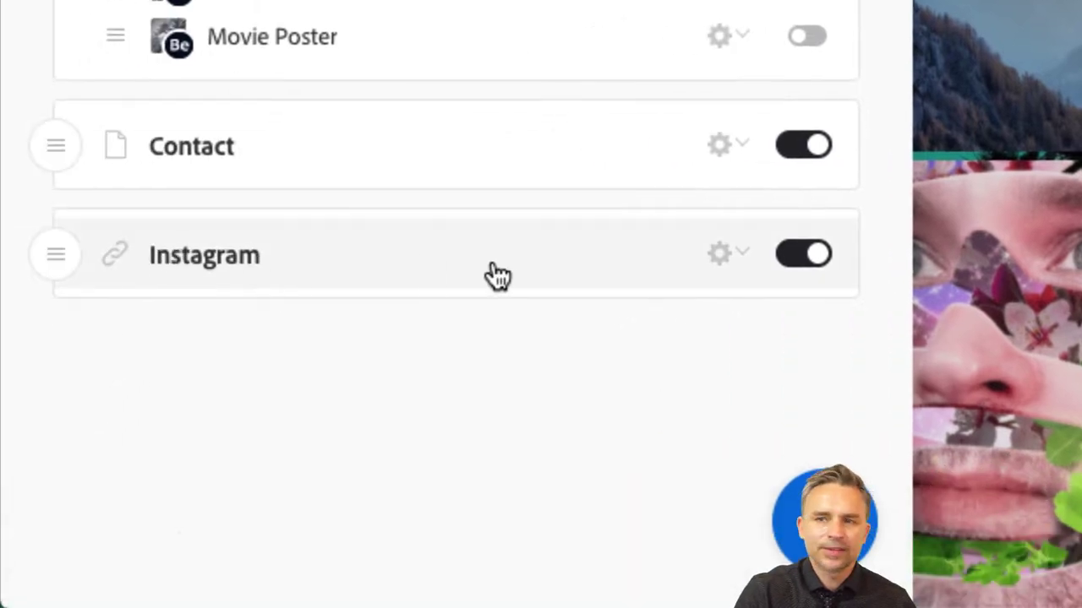
left_click(818, 519)
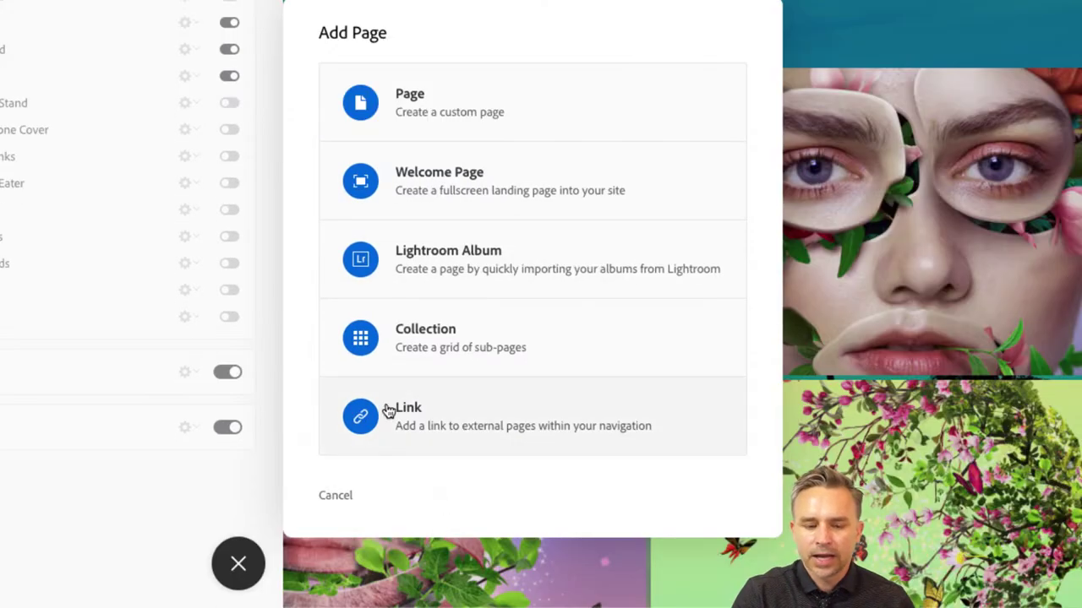
- Start a Link page titled 'Twitter' and enter 'twitter' in a new browser tab
left_click(428, 420)
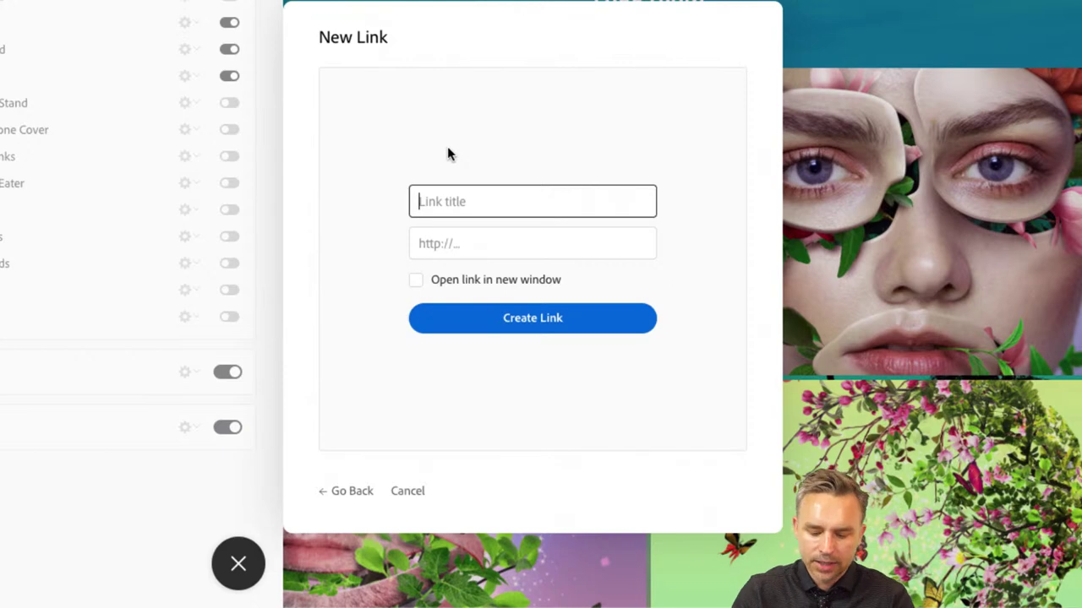
type("Twitter")
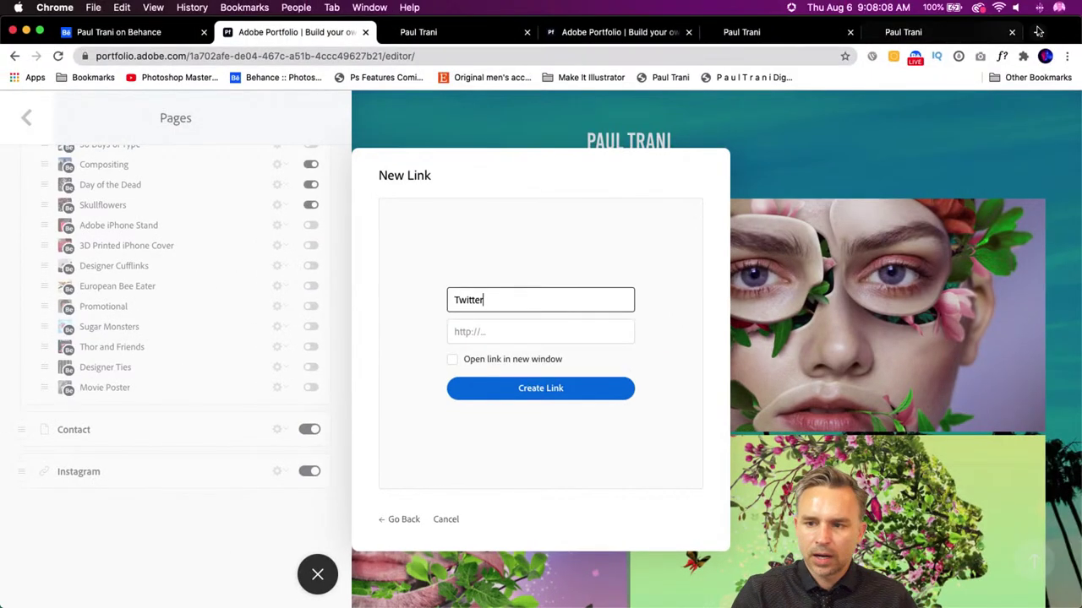
left_click(1038, 31)
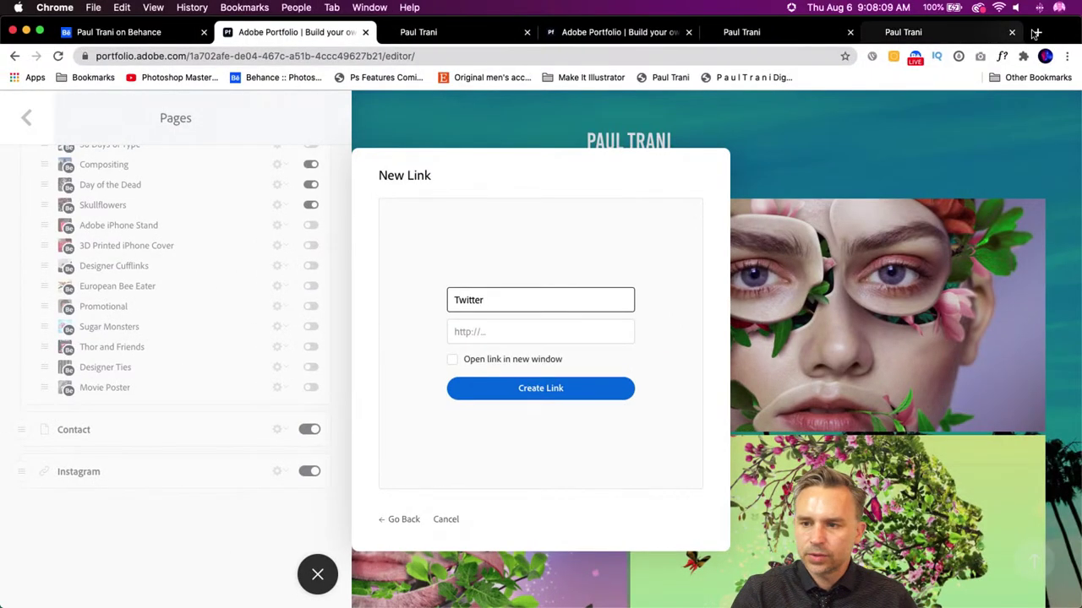
type("twitter.com")
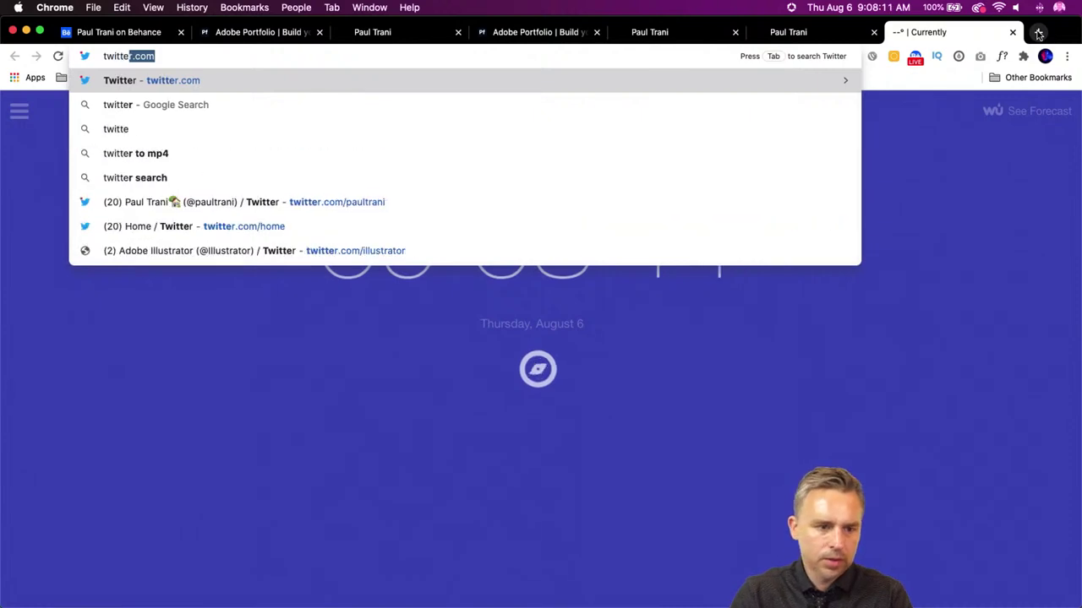
- Open the Twitter profile and copy its web address
left_click(279, 204)
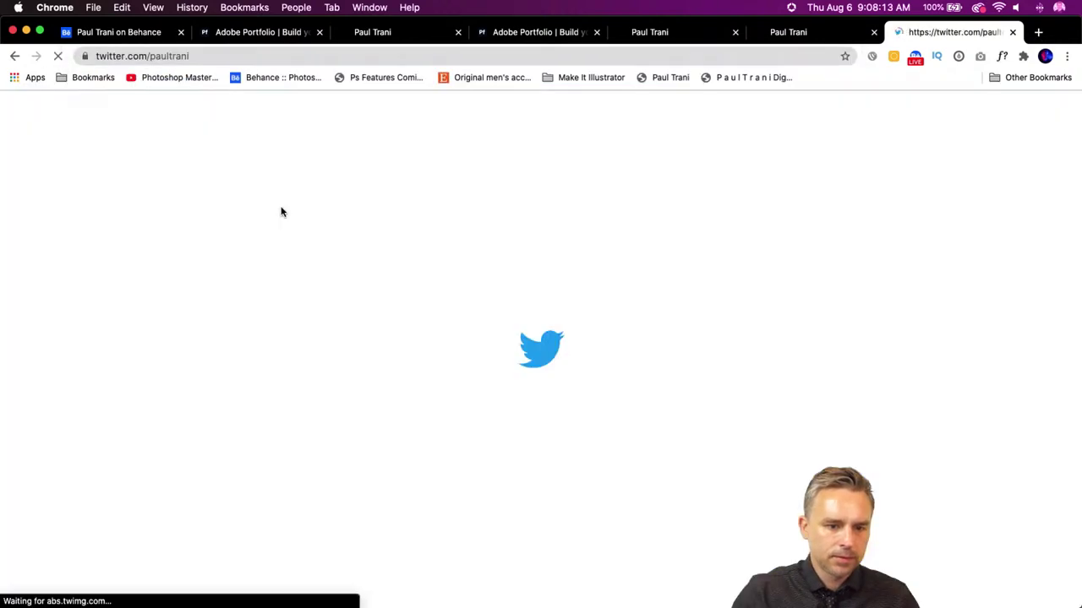
left_click(237, 56)
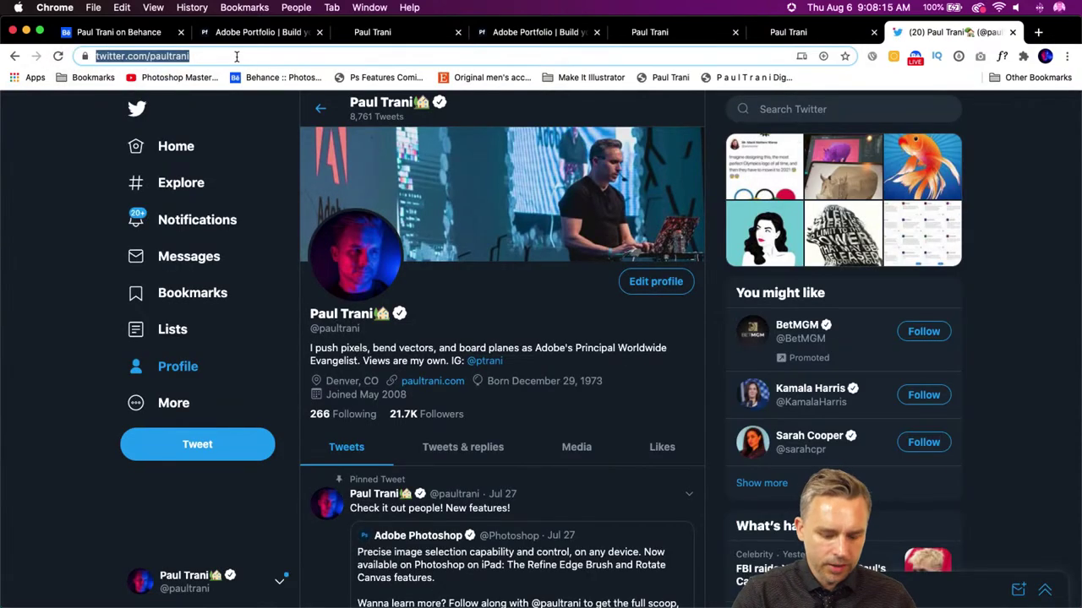
key("super+c")
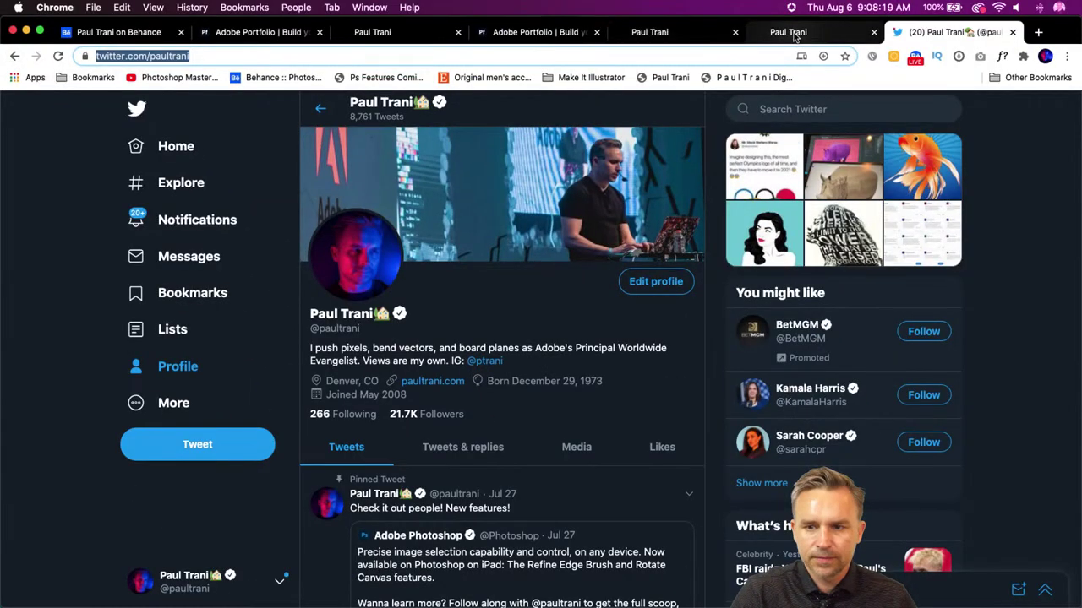
- Paste the copied Twitter profile URL into the New Link form's address field
left_click(794, 32)
left_click(541, 32)
left_click(374, 34)
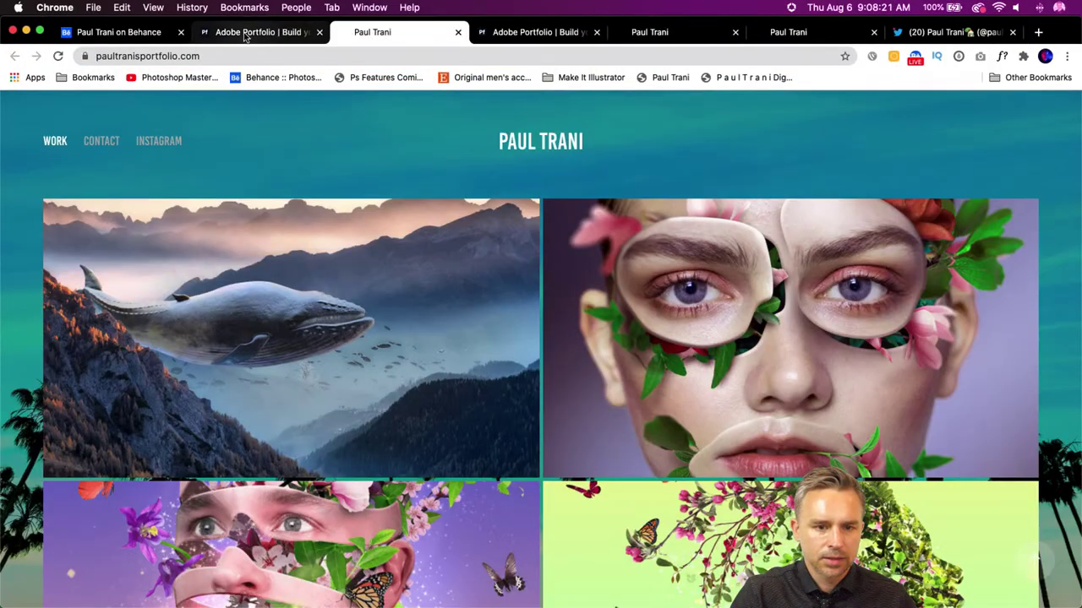
left_click(245, 36)
left_click(497, 327)
key("super+v")
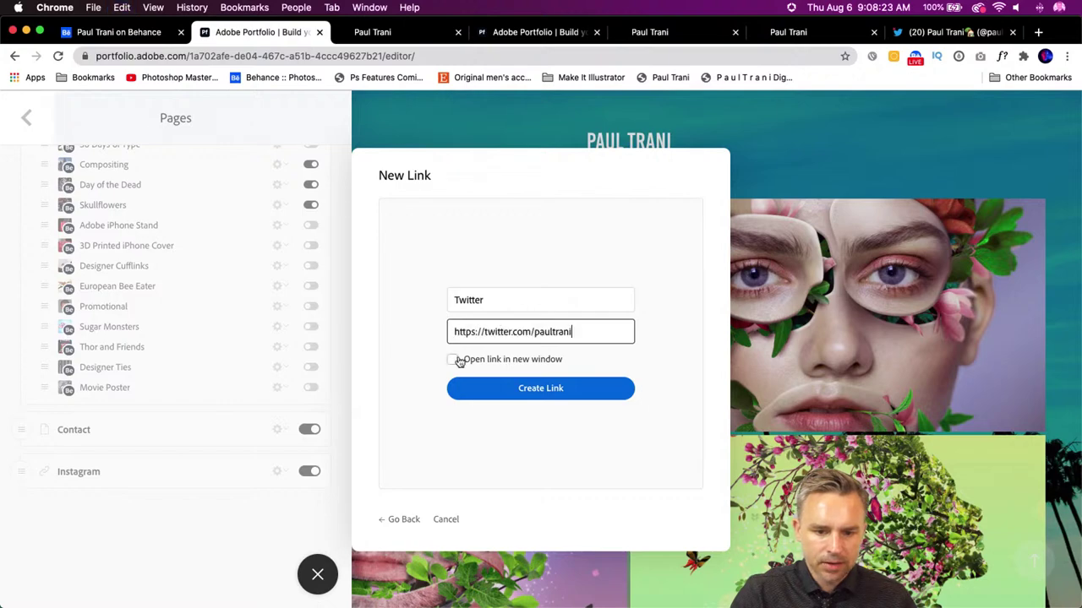
- Create the Twitter link opening in a new window and bring up the Pages list
left_click(453, 361)
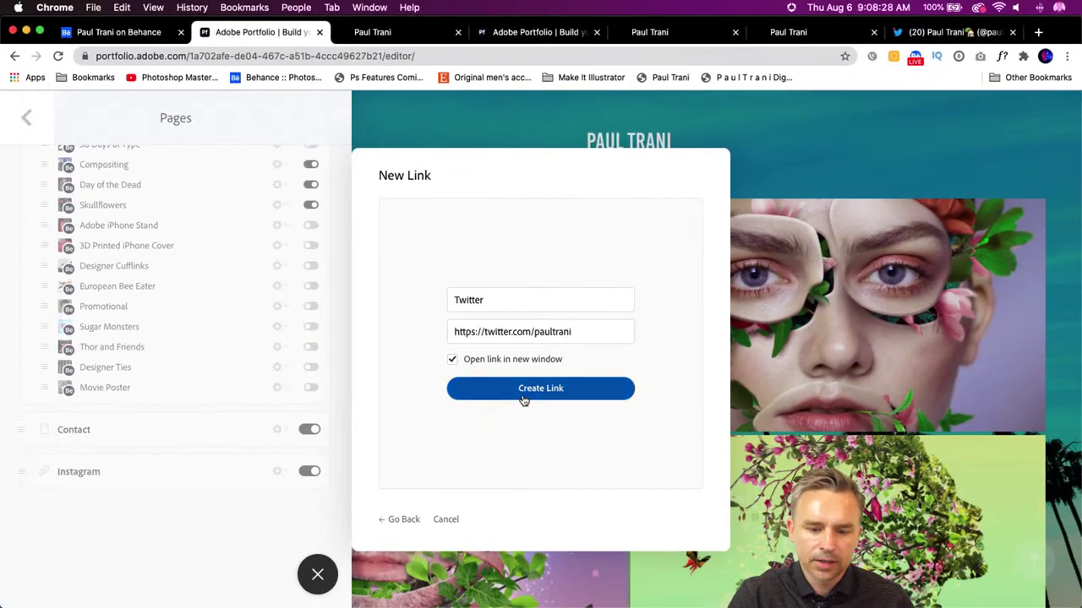
left_click(524, 395)
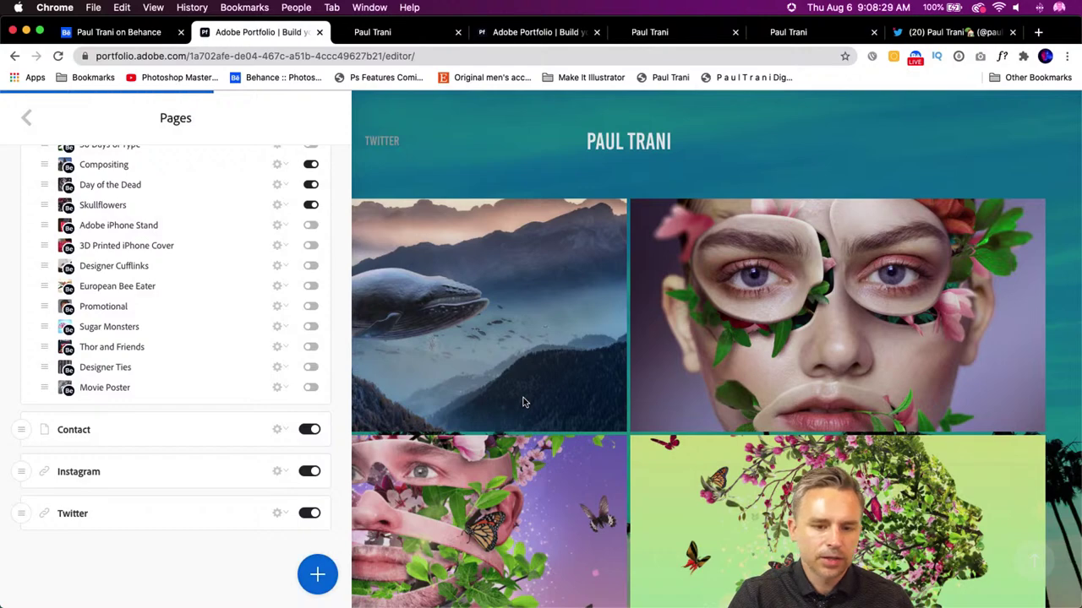
left_click(25, 117)
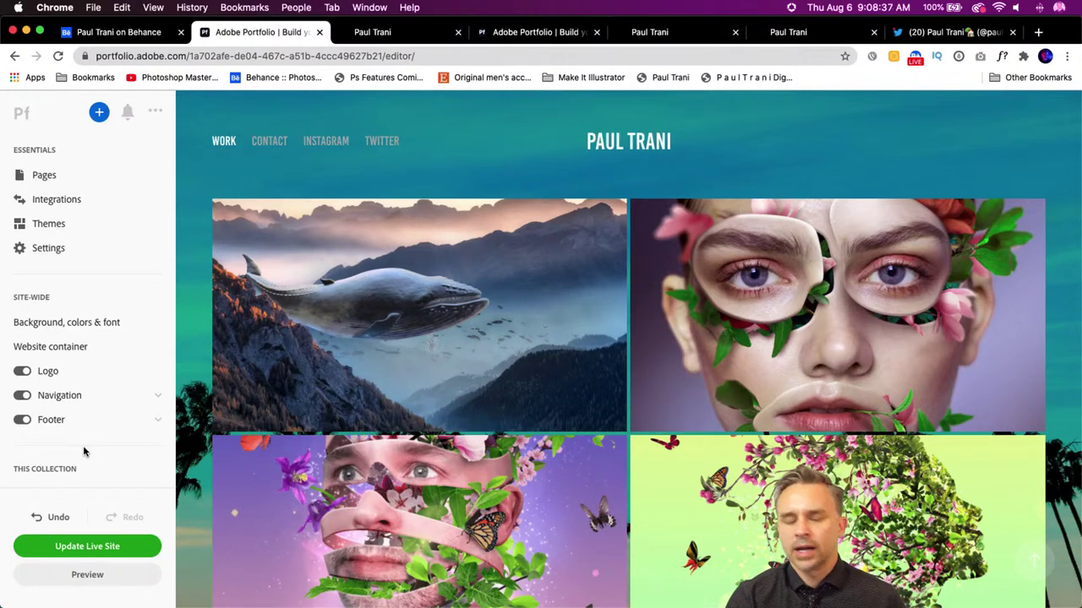
scroll(83, 452, "down", 5)
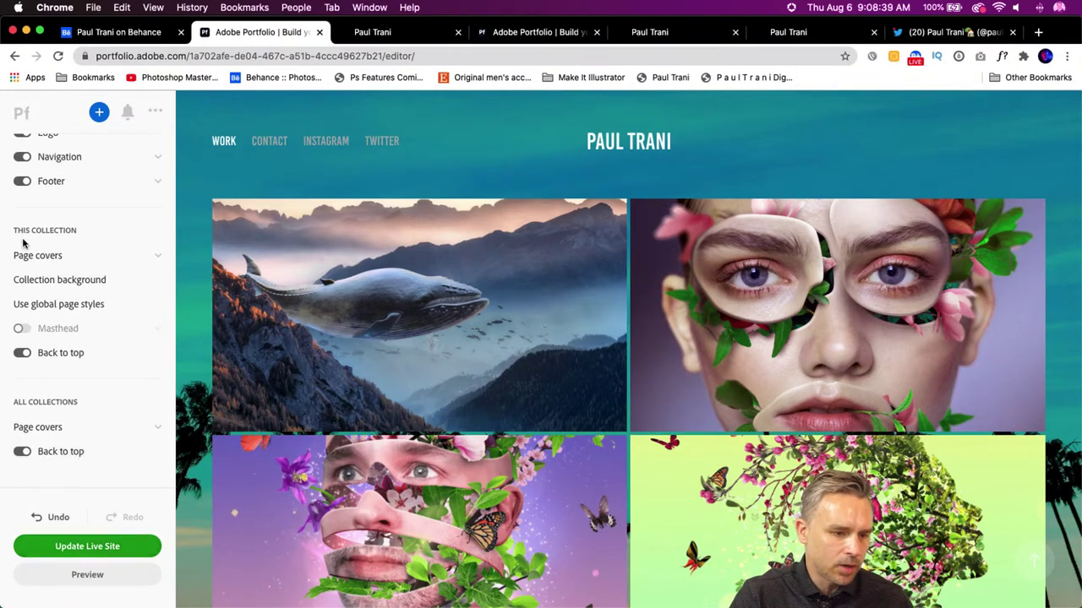
scroll(67, 494, "up", 5)
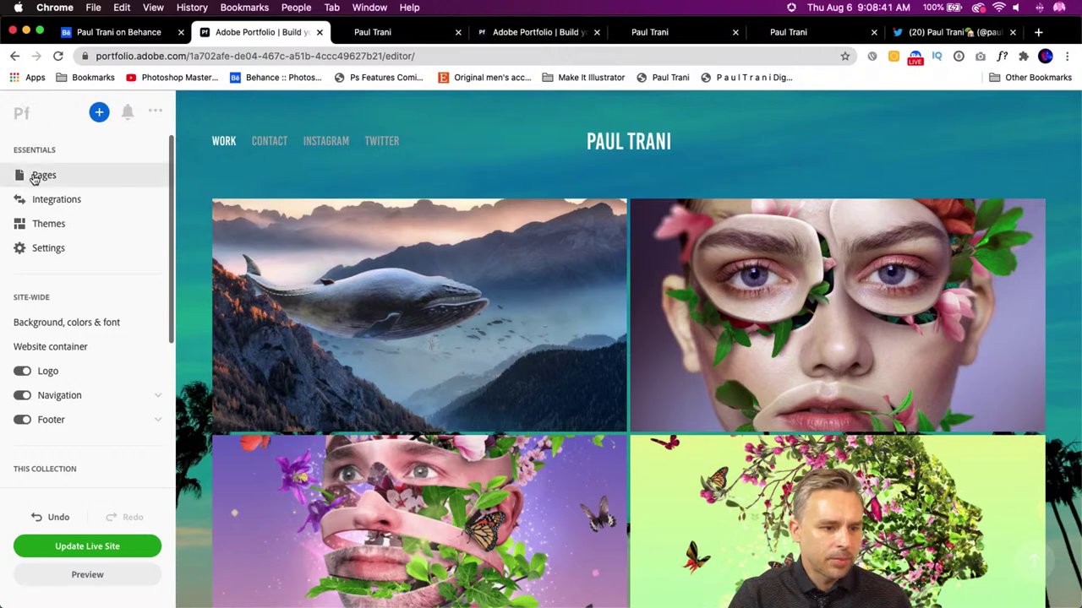
left_click(29, 177)
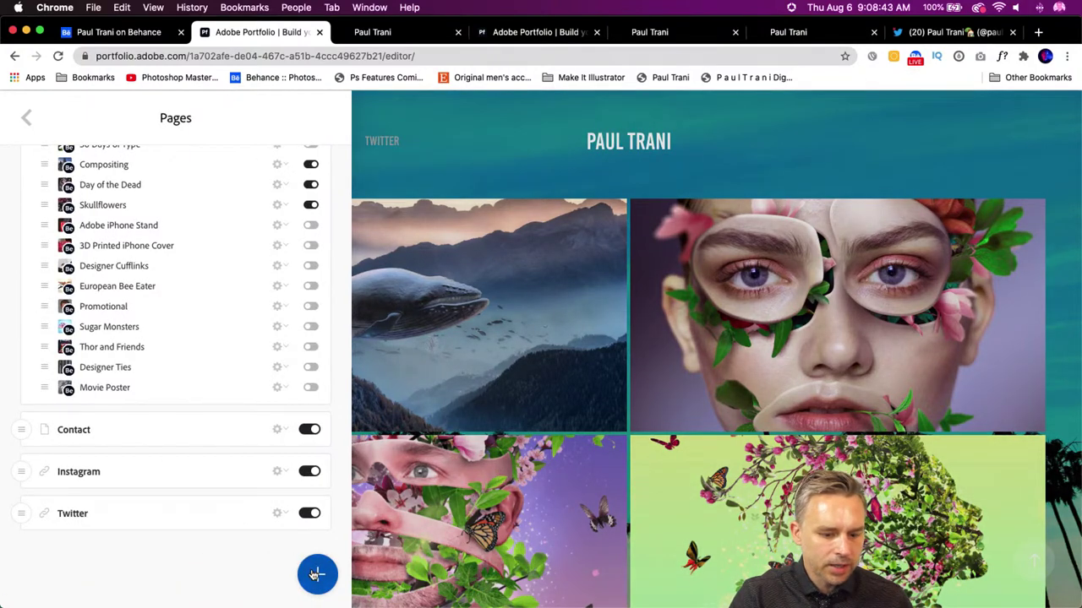
- Open the Add Page options from the site's Pages list
left_click(1041, 33)
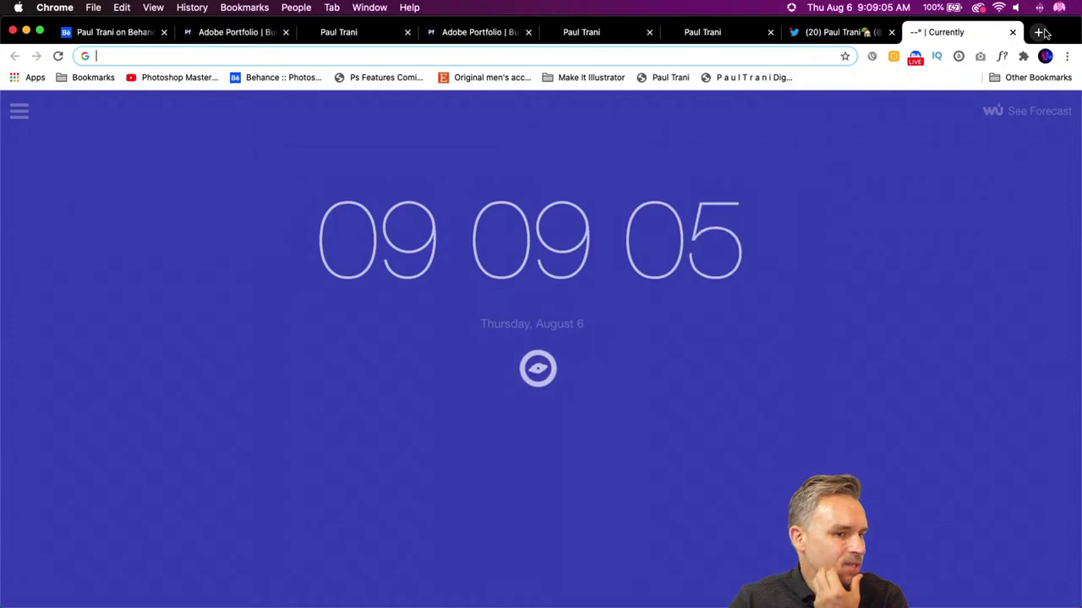
- Load the Facebook page via 'face' in the address bar, copy its URL, and return to Portfolio
type("face")
key("Return")
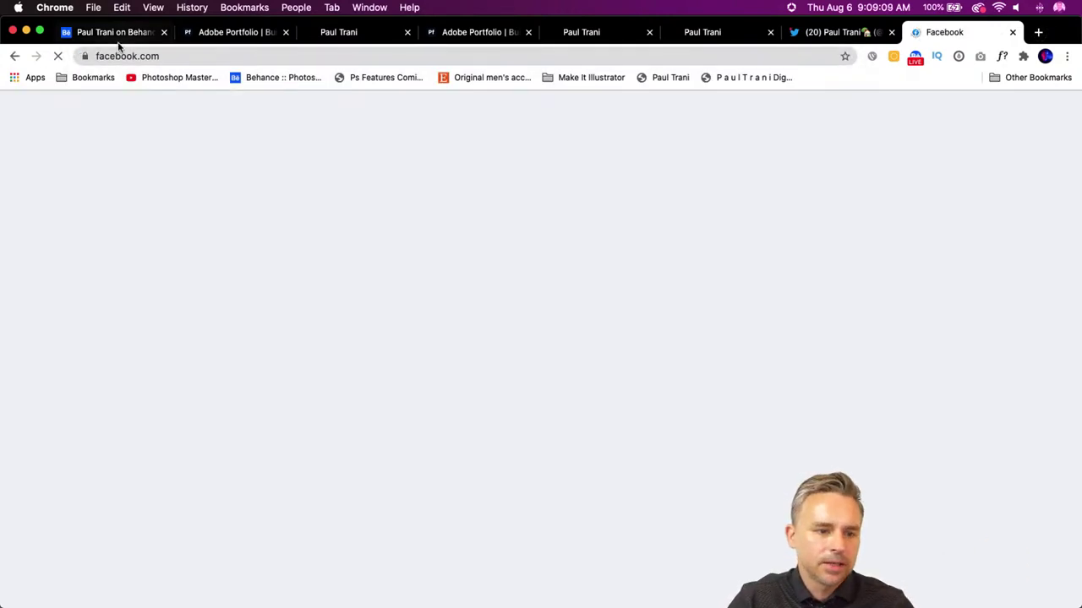
left_click(139, 54)
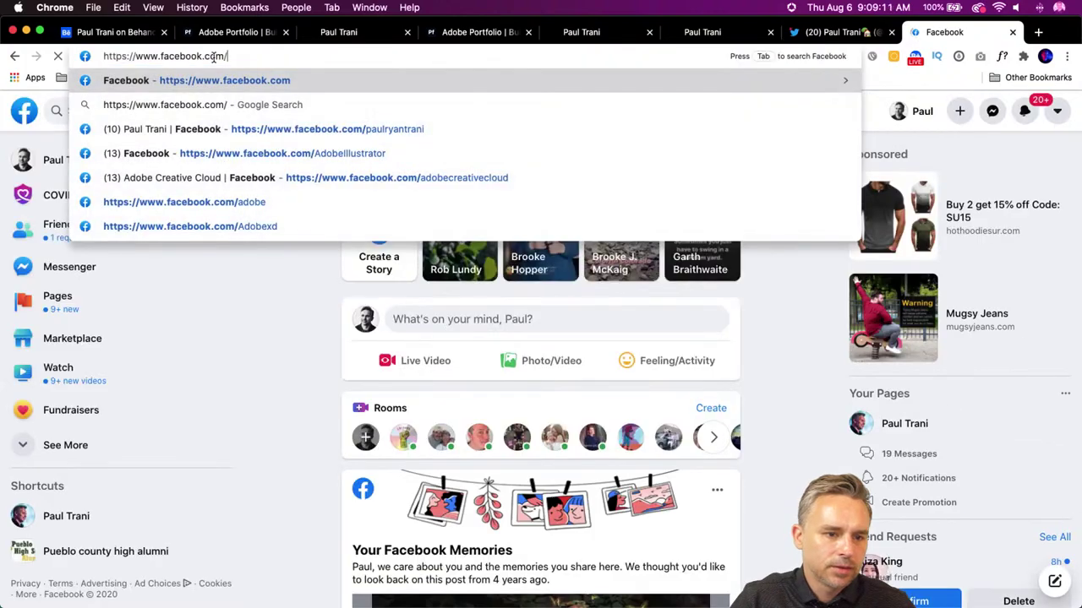
left_click(282, 130)
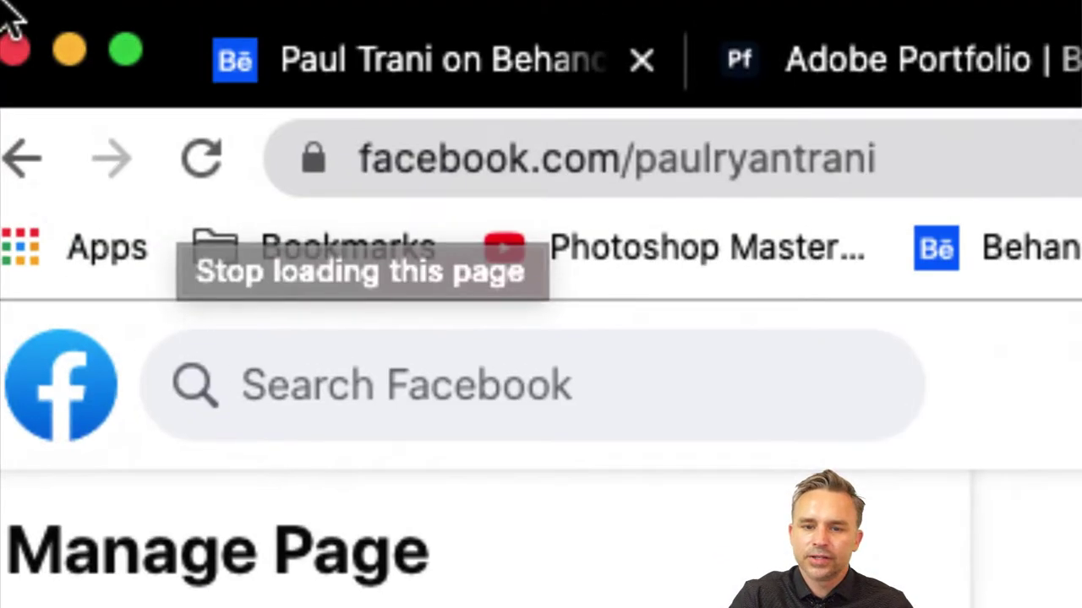
left_click(927, 166)
key("super+c")
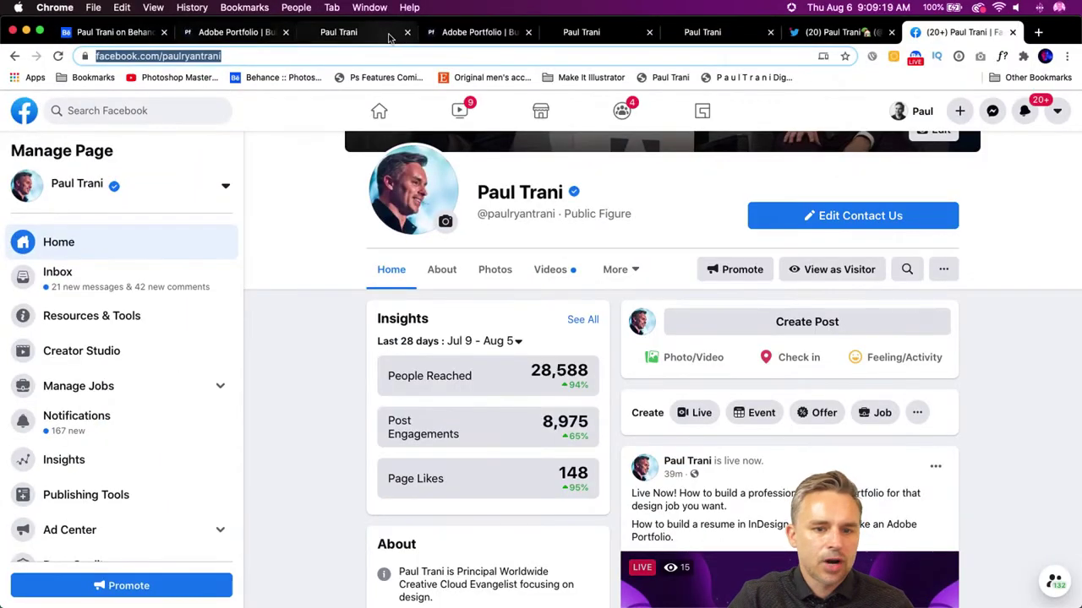
left_click(430, 34)
left_click(342, 32)
left_click(226, 34)
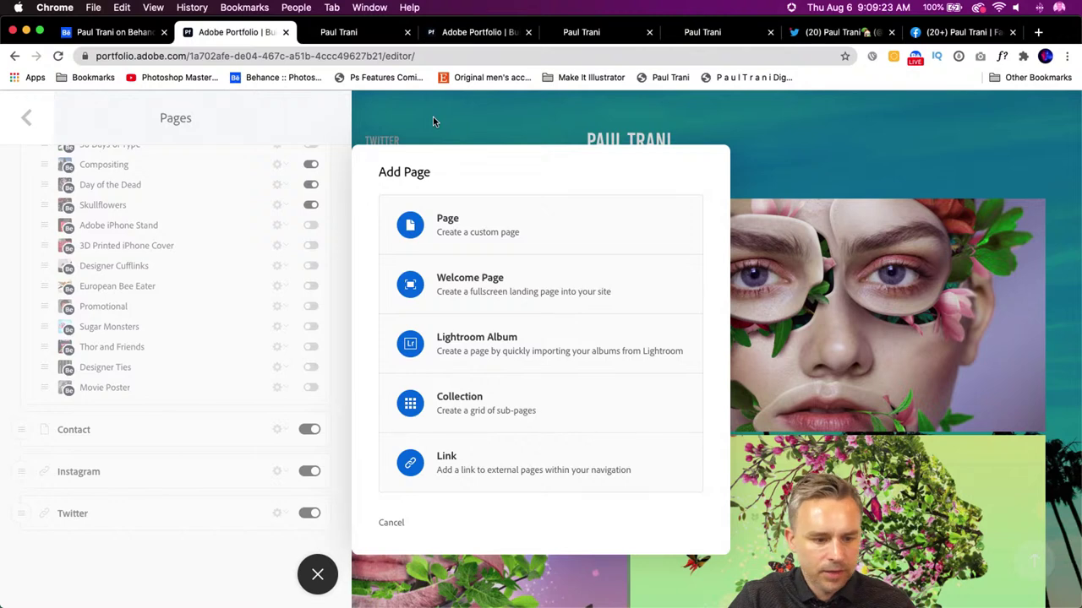
- Create a Facebook link page with the pasted URL, set to open in a new window
left_click(435, 472)
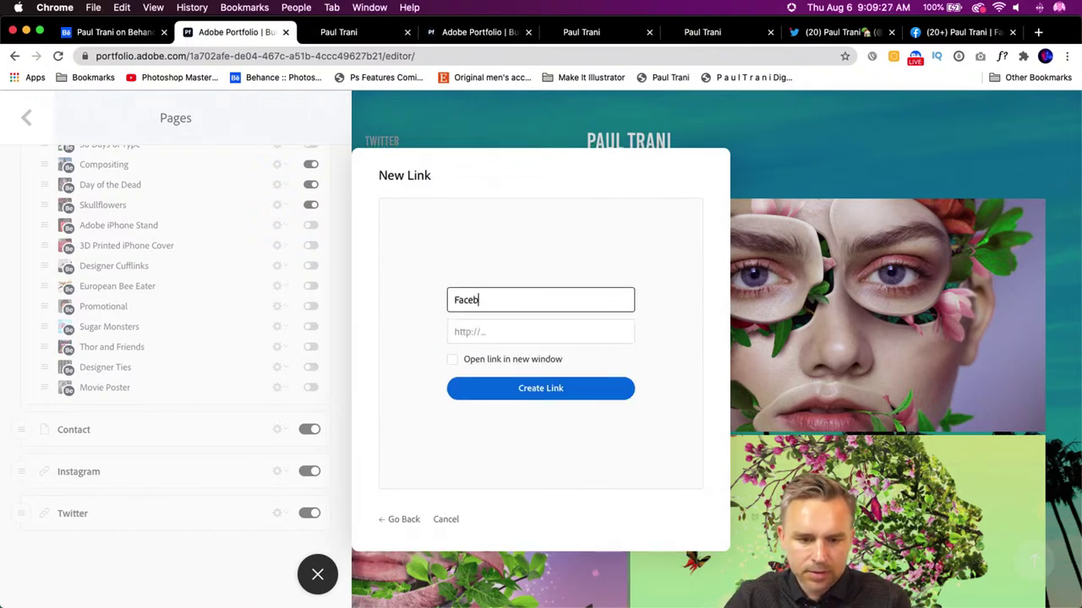
left_click(494, 332)
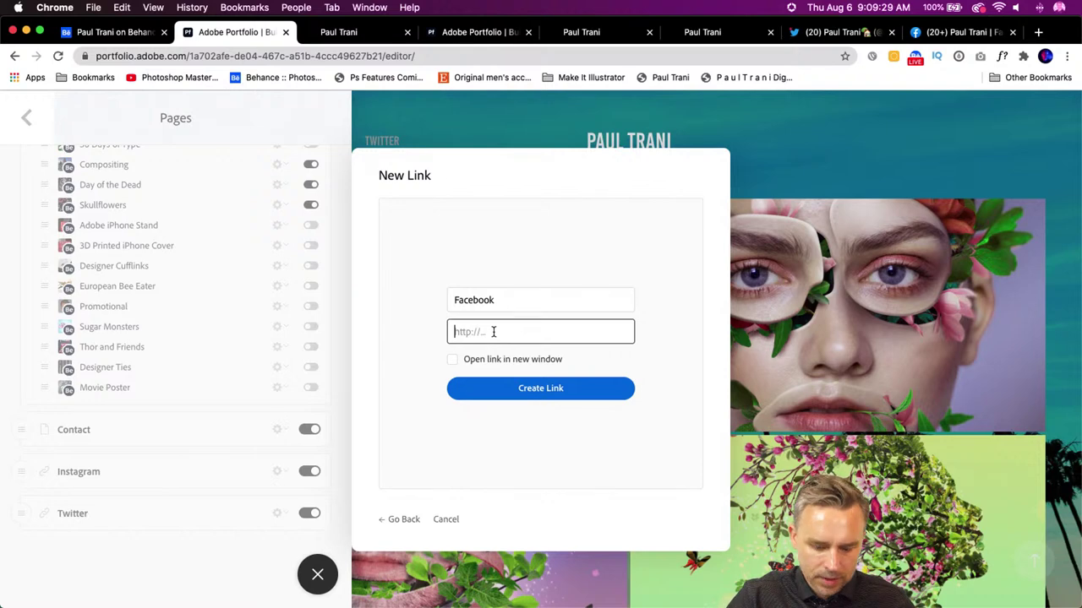
key("super+v")
left_click(454, 360)
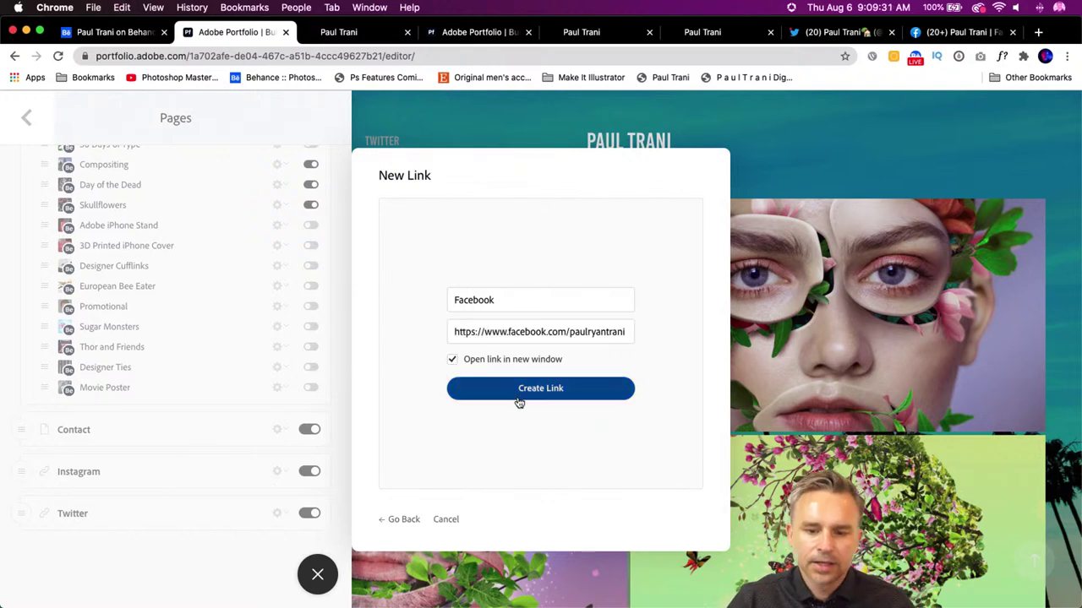
left_click(517, 399)
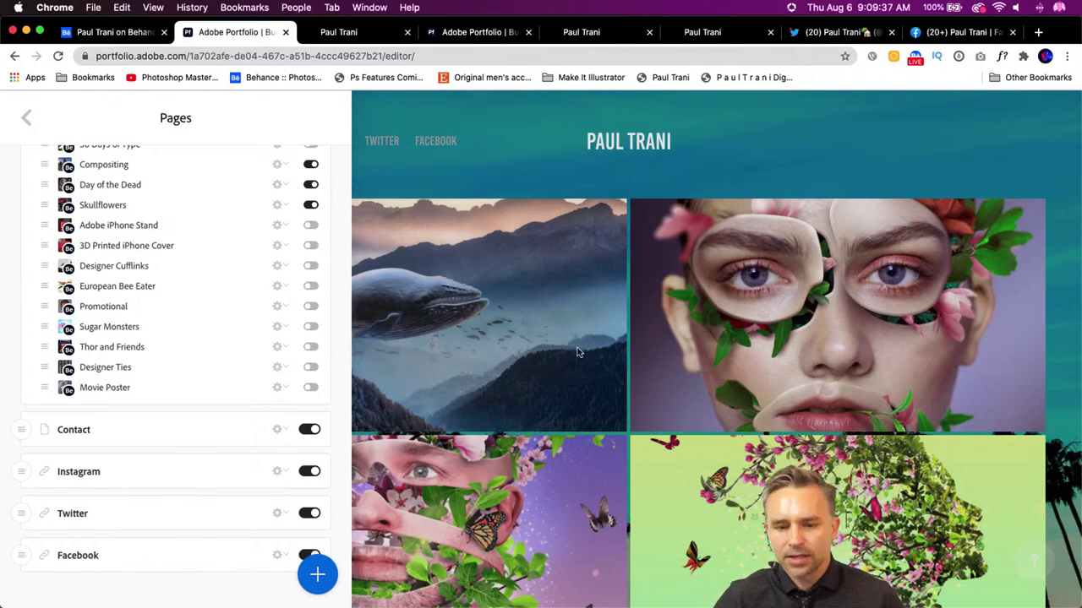
left_click(20, 119)
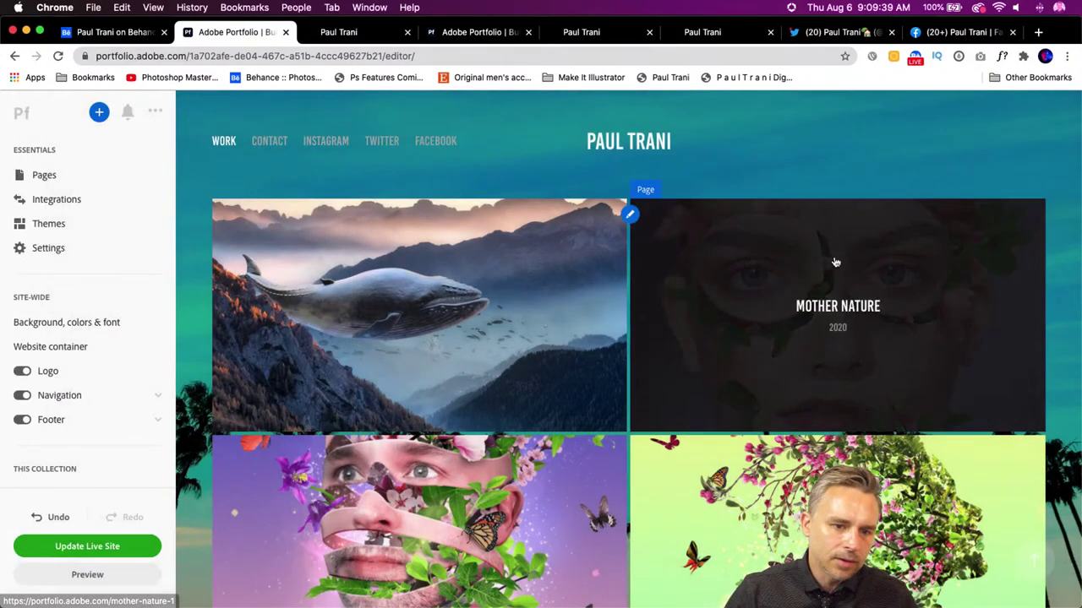
- Publish the site with Update Live Site and close a leftover tab
left_click(53, 549)
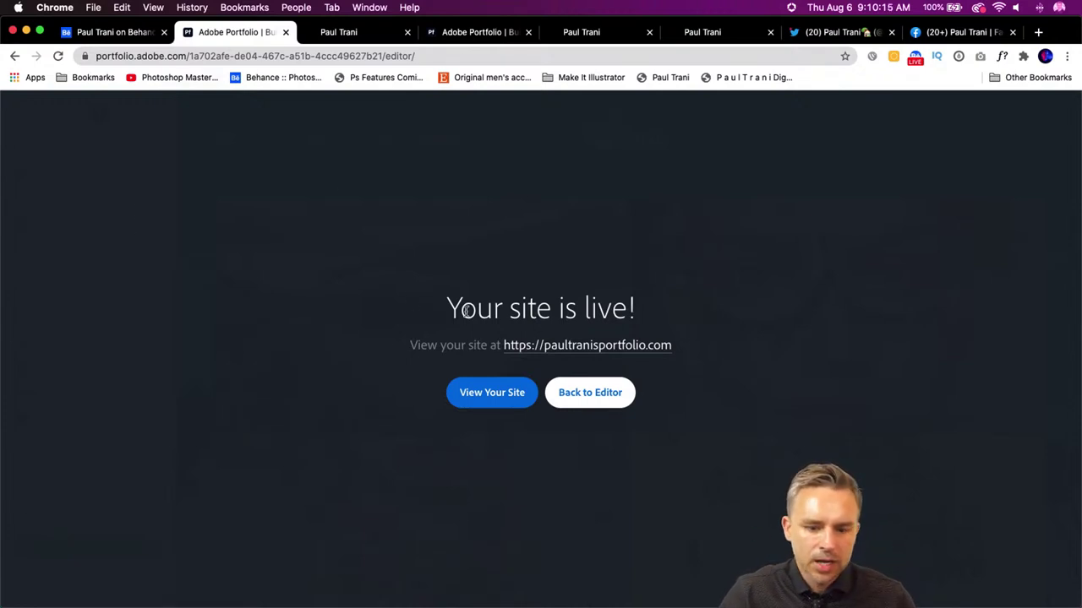
left_click(407, 32)
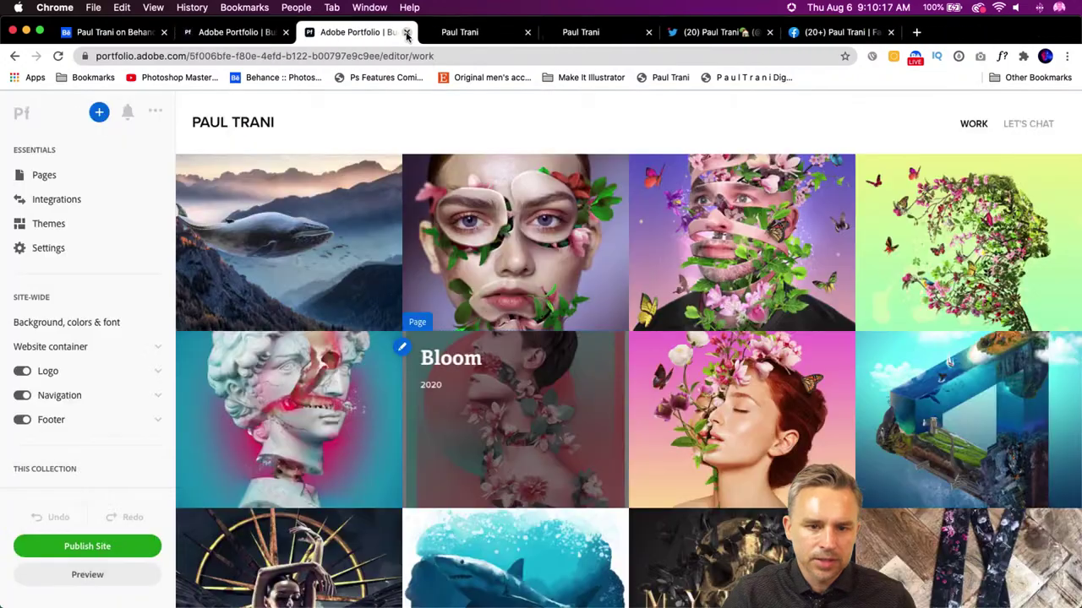
- Close the leftover browser tabs, glance at the live site, and return to Behance
left_click(407, 32)
left_click(406, 32)
left_click(406, 32)
left_click(407, 32)
left_click(407, 32)
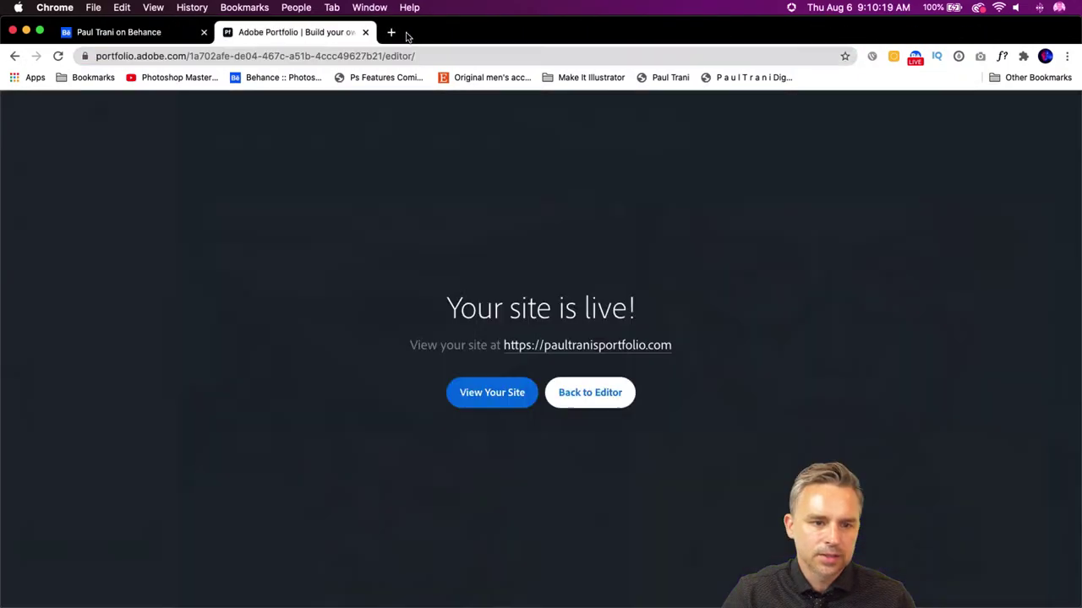
left_click(557, 348, "super")
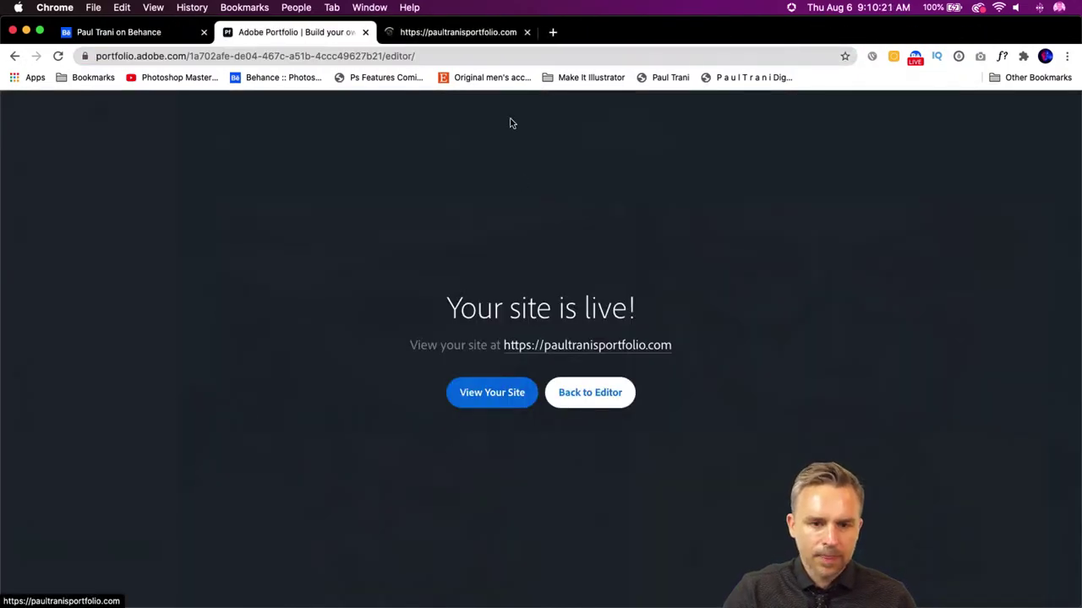
left_click(453, 32)
key("super+1")
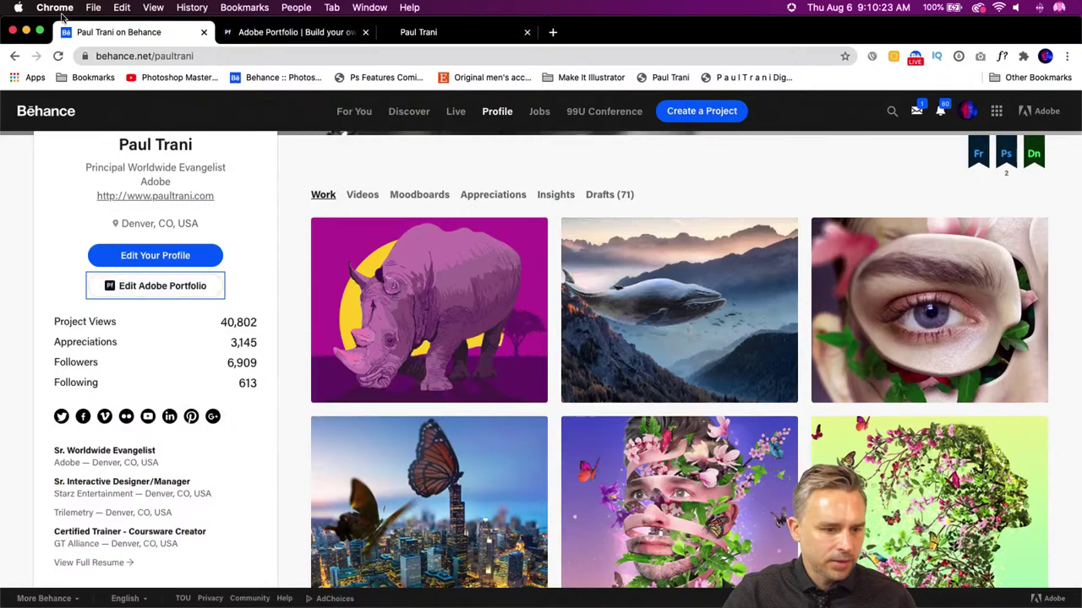
- Open Adobe Portfolio from Behance, edit the paultrani.myportfolio.com site and list its pages
left_click(126, 285)
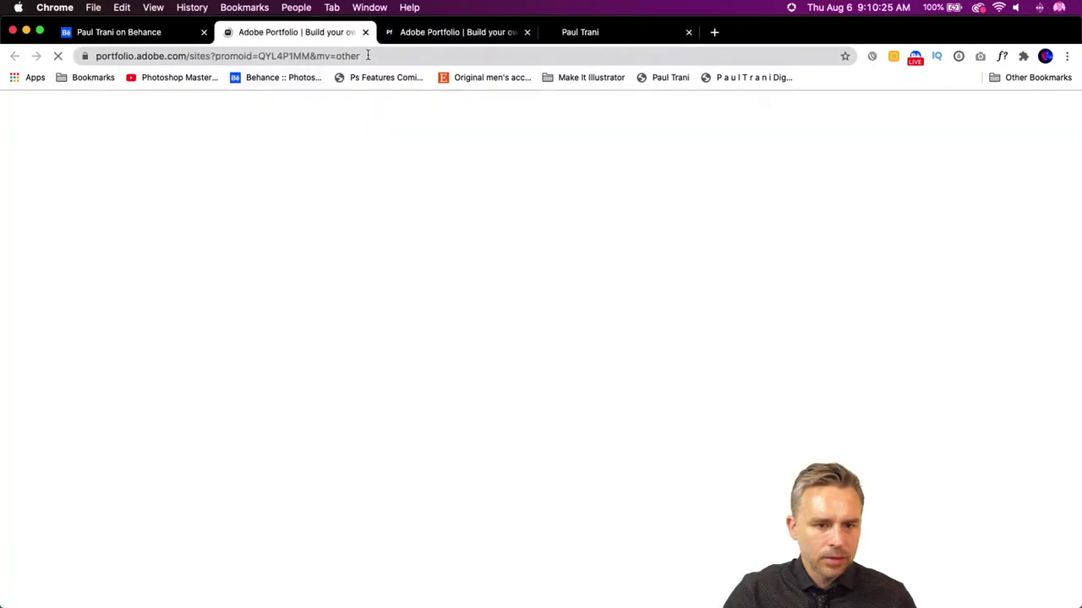
left_click(525, 32)
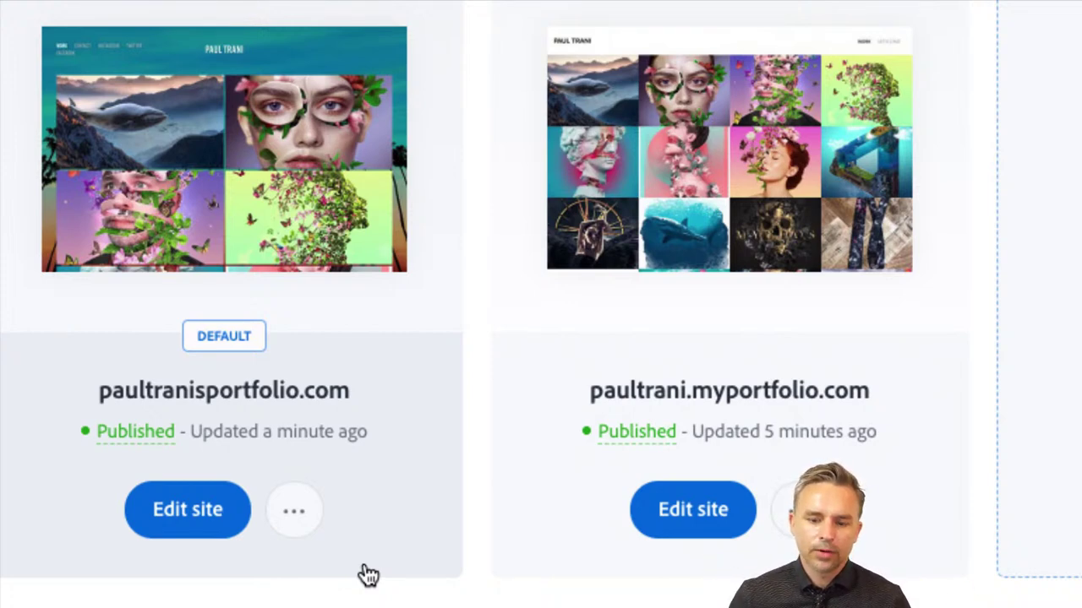
mouse_move(84, 444)
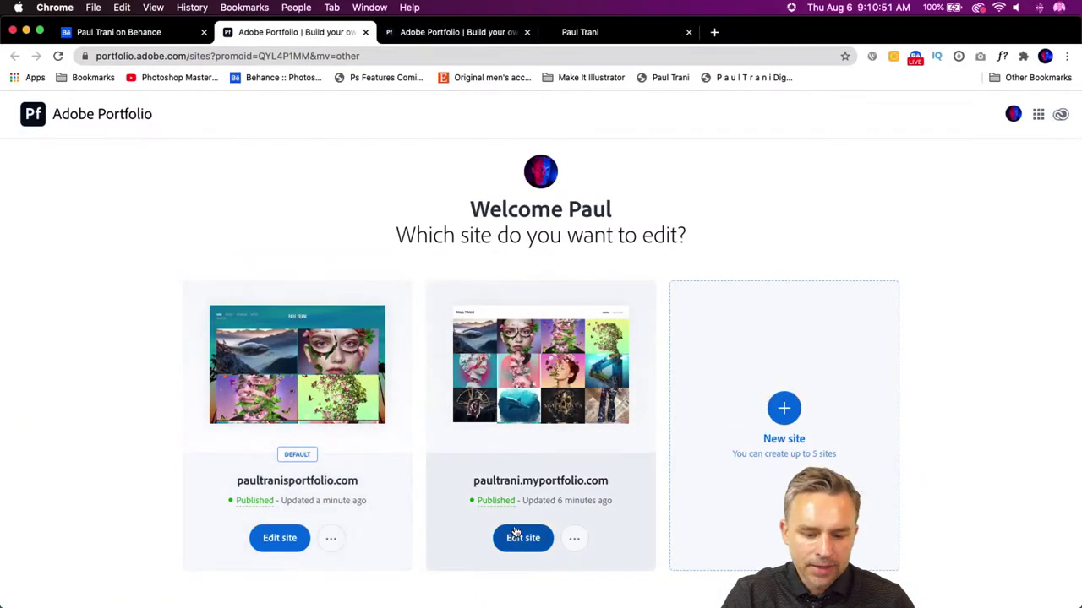
left_click(517, 538)
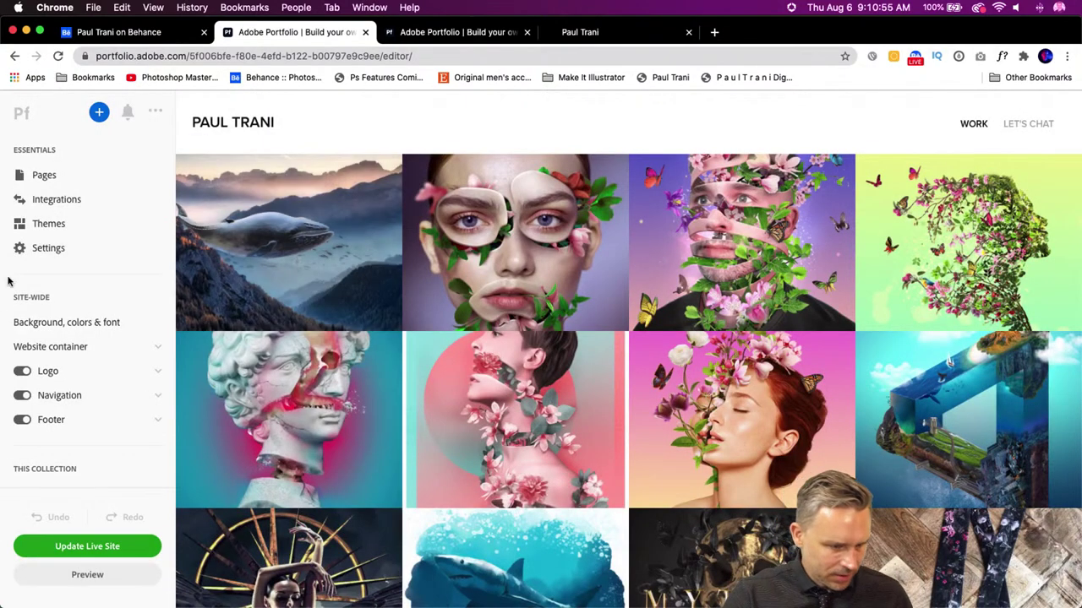
left_click(25, 175)
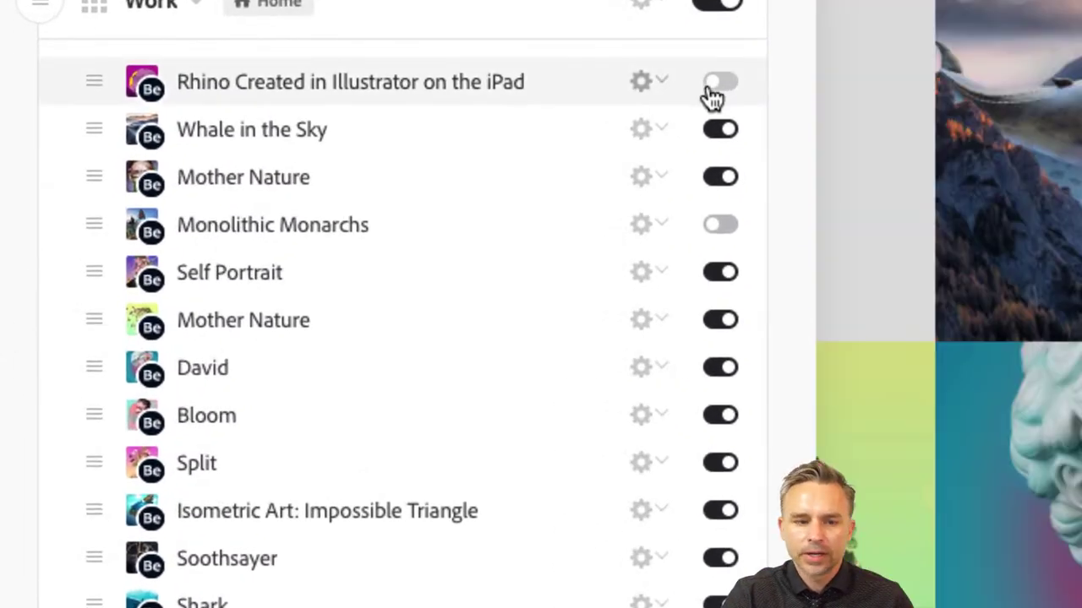
- Show Rhino and hide Work projects from Whale in the Sky through Day of the Dead
left_click(712, 88)
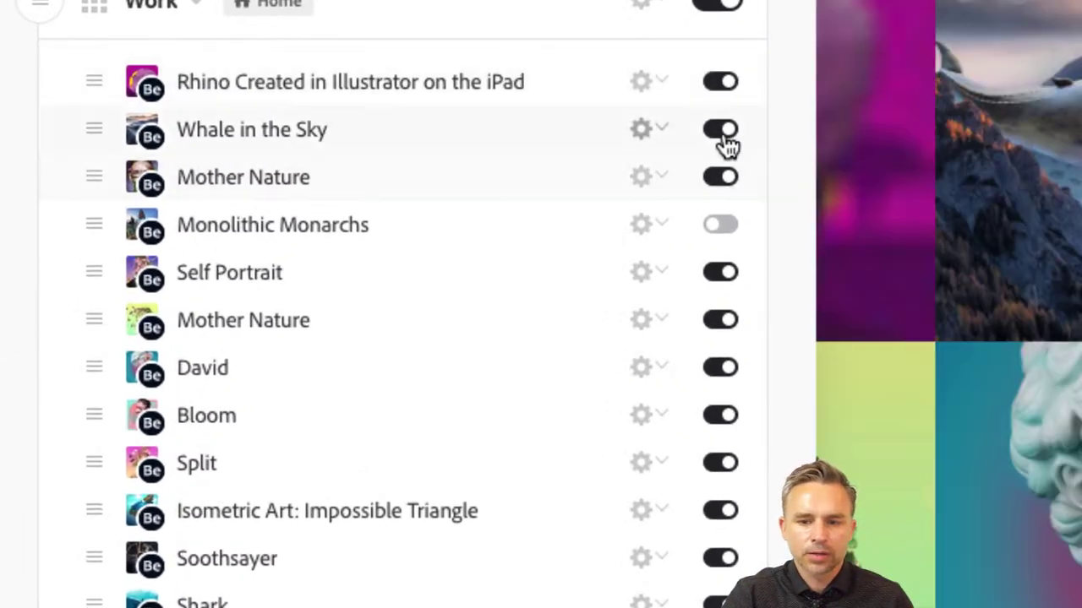
left_click(723, 135)
left_click(703, 177)
left_click(725, 277)
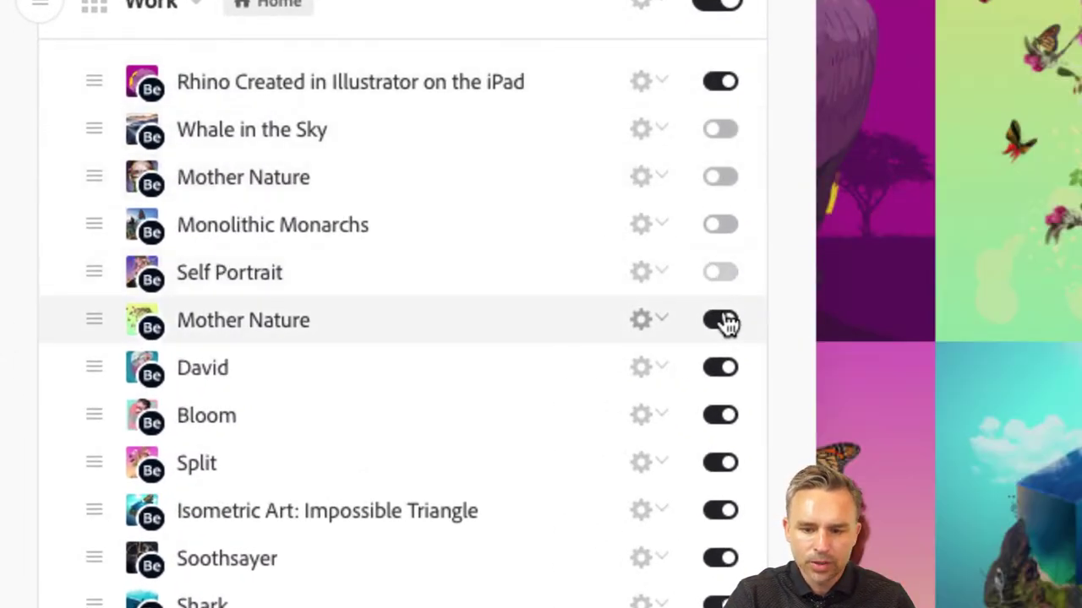
left_click(722, 321)
left_click(717, 414)
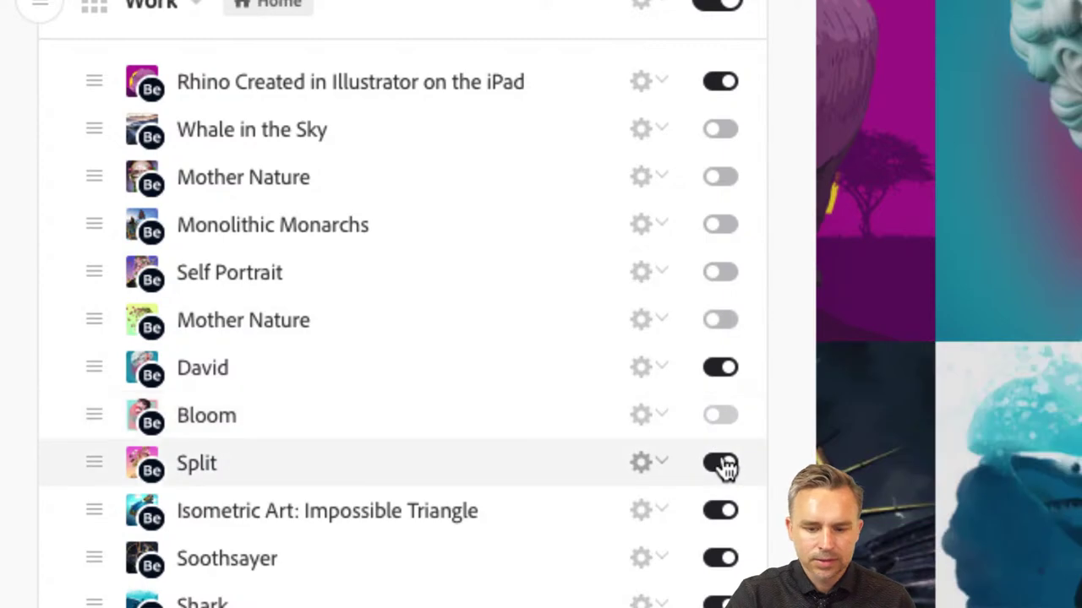
left_click(722, 465)
scroll(719, 470, "down", 5)
left_click(723, 77)
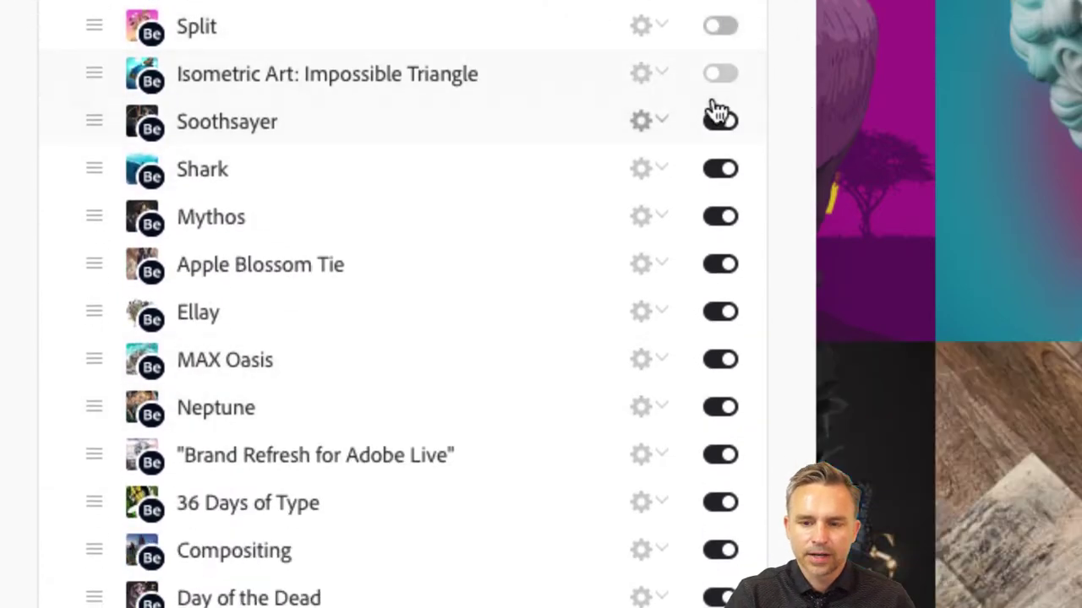
left_click(718, 122)
left_click(715, 171)
left_click(721, 218)
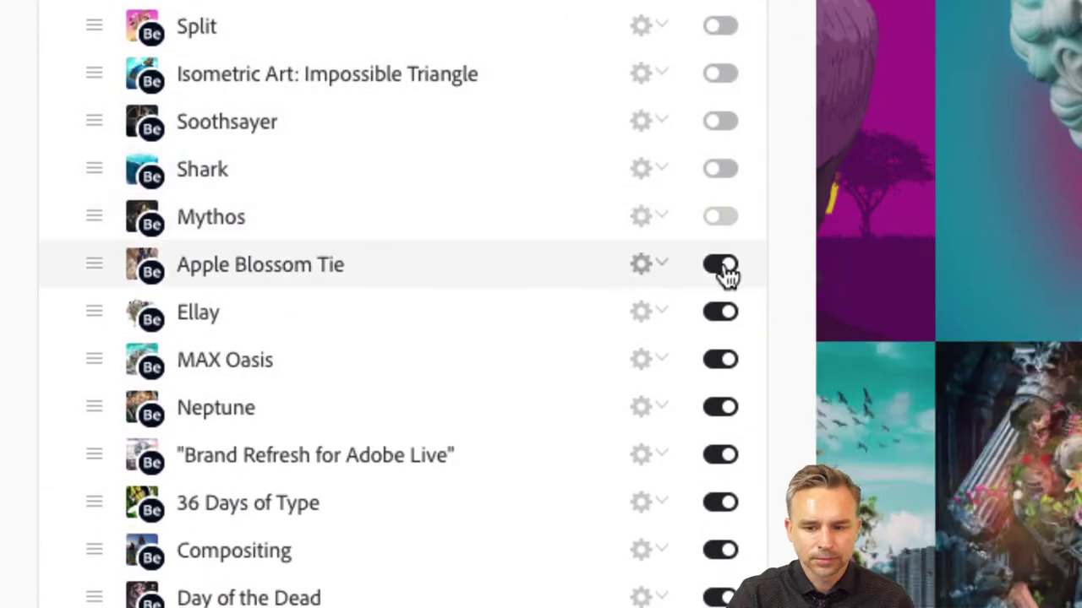
left_click(722, 267)
left_click(718, 315)
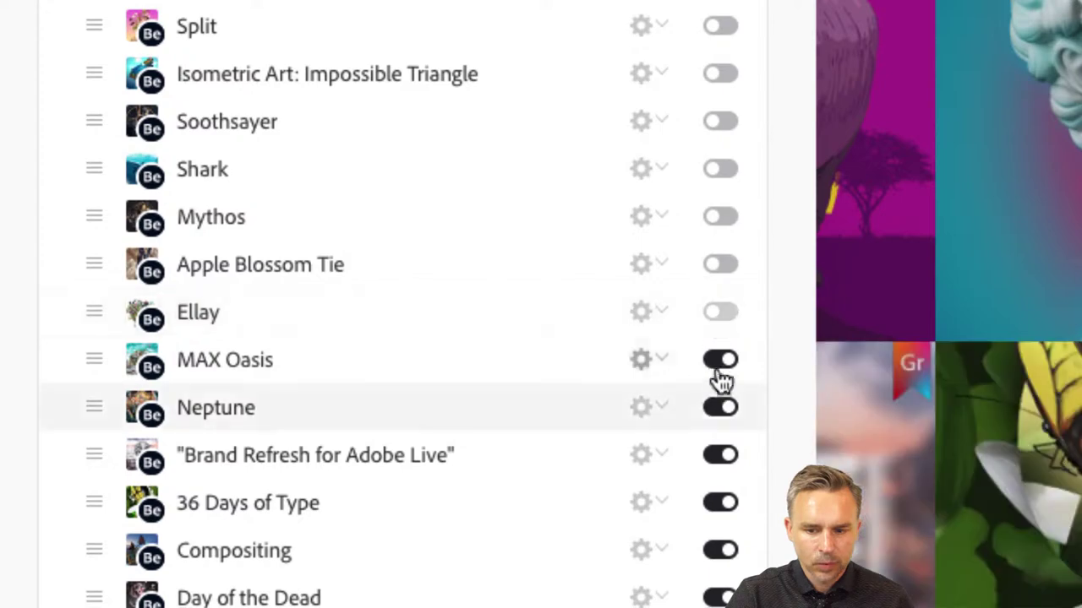
left_click(716, 362)
left_click(717, 407)
scroll(716, 418, "down", 1)
scroll(715, 414, "down", 2)
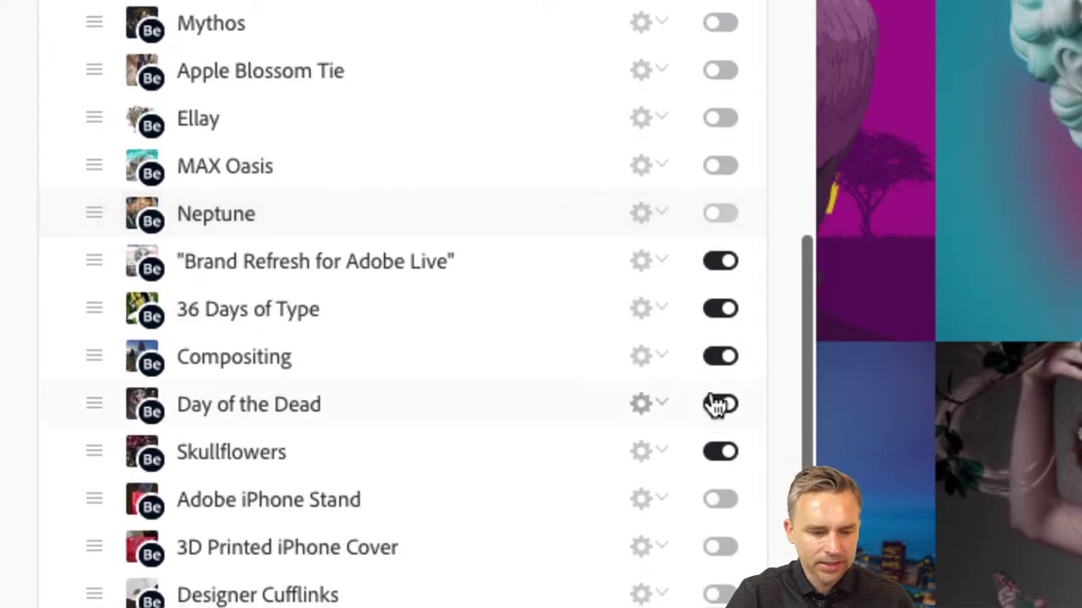
left_click(725, 264)
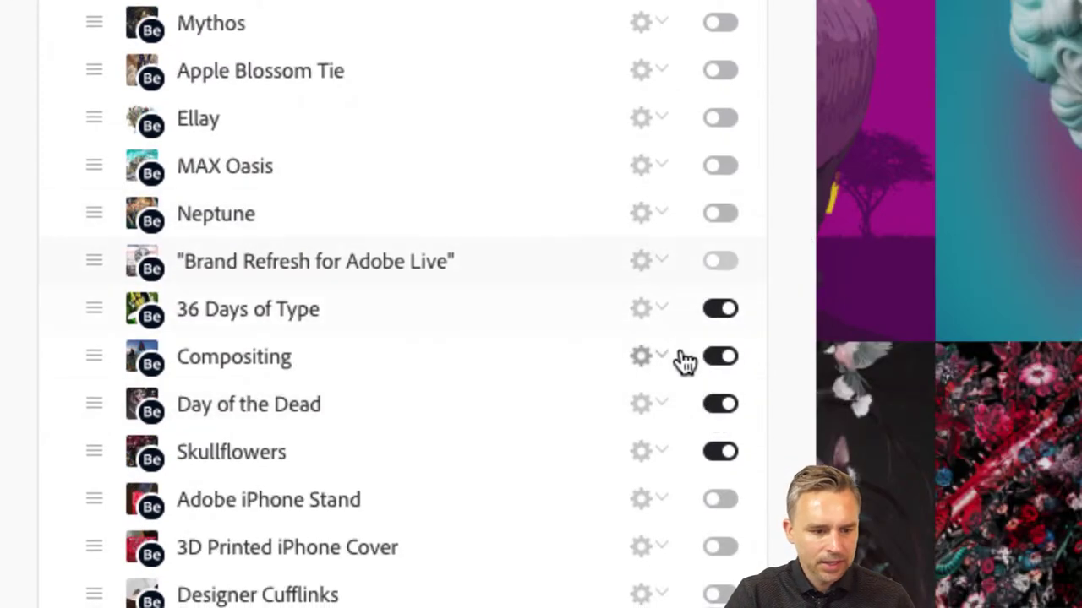
left_click(727, 360)
left_click(723, 407)
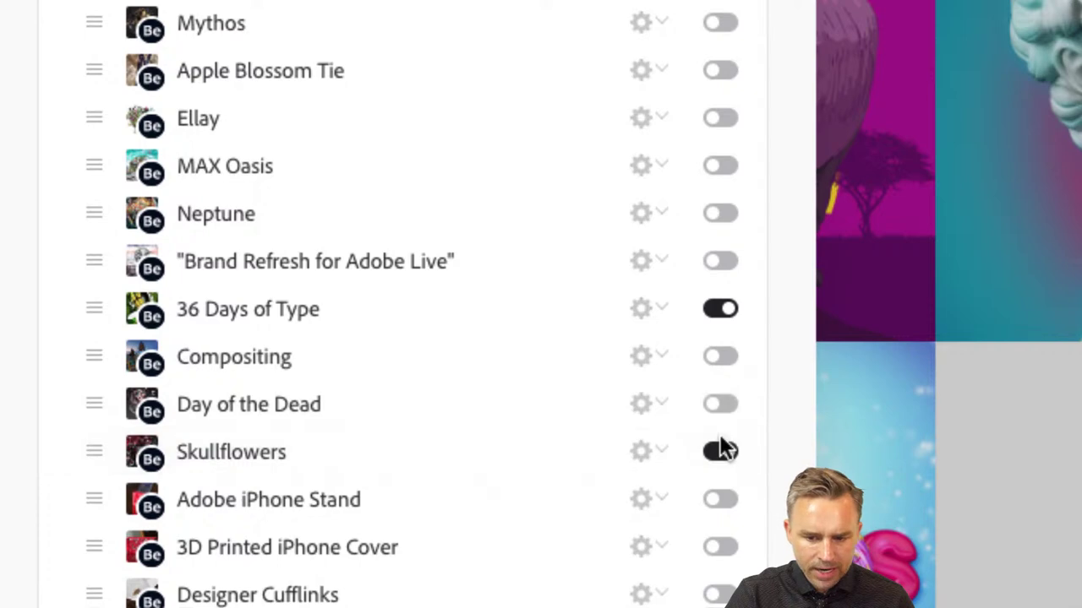
left_click(720, 454)
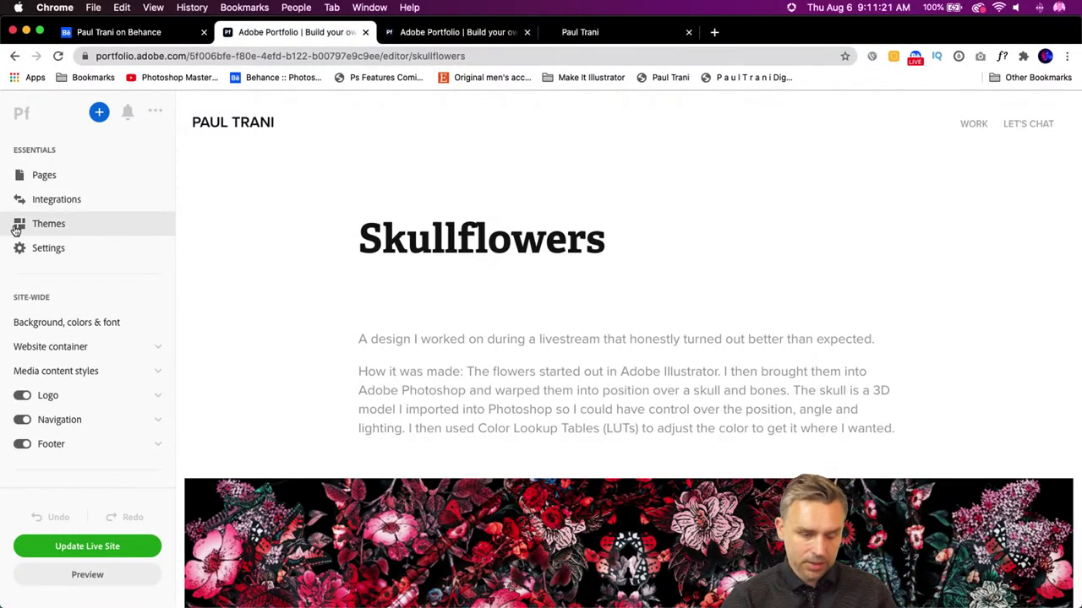
- Hide the Day of the Dead and Skullflowers projects from the gallery
left_click(18, 175)
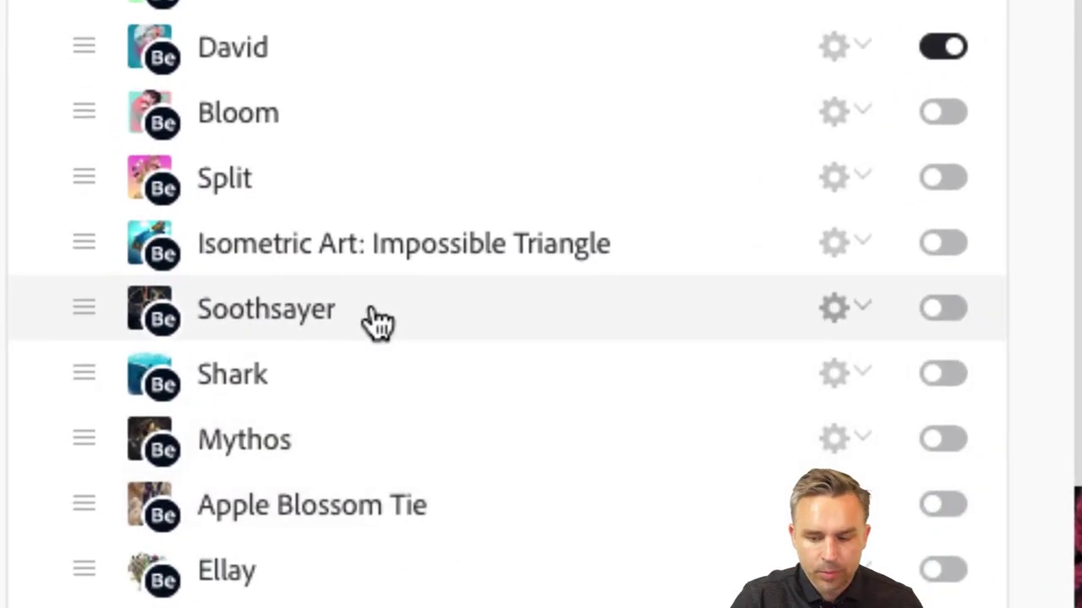
scroll(332, 342, "down", 8)
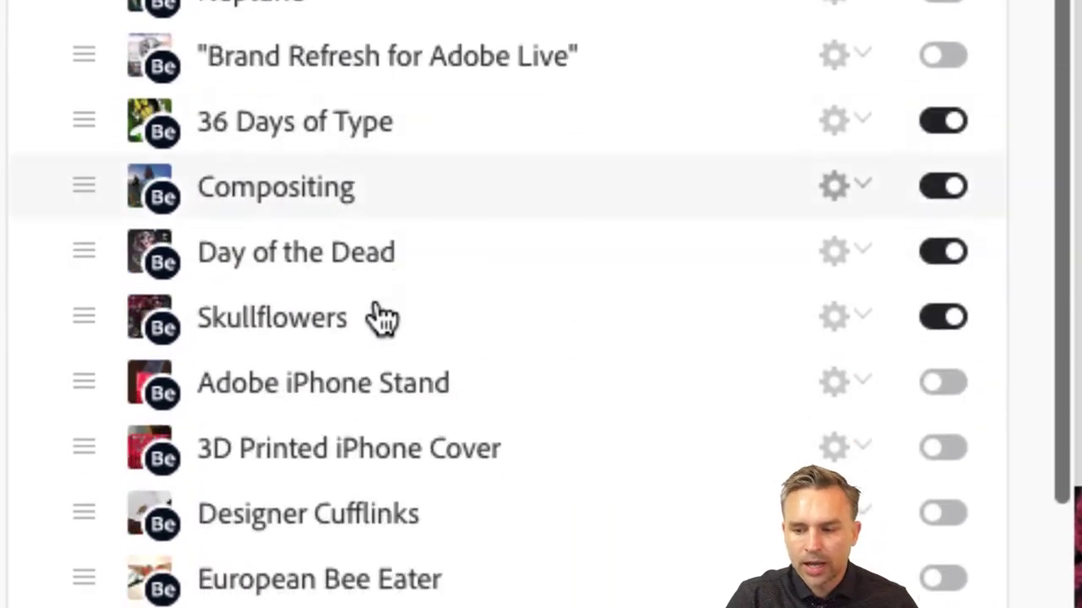
scroll(332, 342, "up", 2)
scroll(385, 319, "up", 2)
scroll(397, 314, "down", 3)
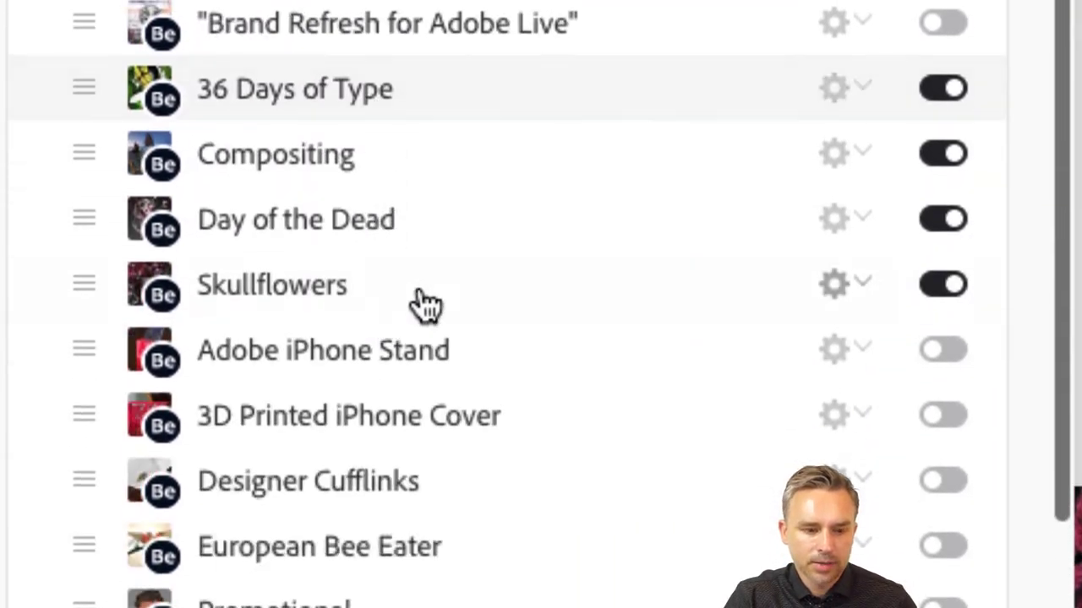
left_click(940, 220)
left_click(943, 288)
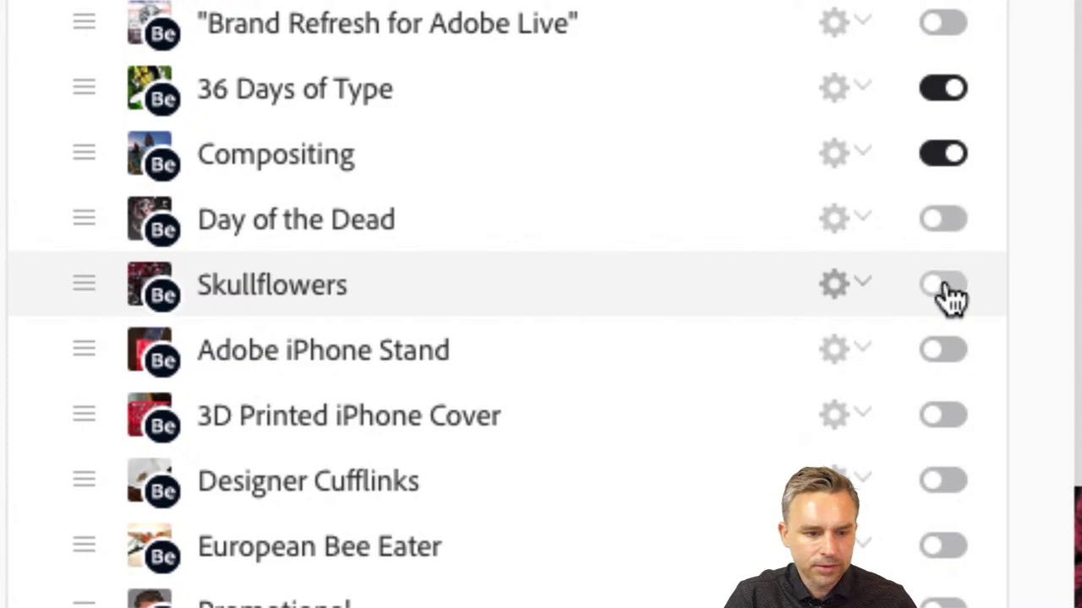
- Show Promotional, European Bee Eater, Cufflinks, iPhone projects, Thor and Designer Ties; keep Movie Poster hidden
scroll(942, 297, "down", 6)
scroll(946, 297, "up", 2)
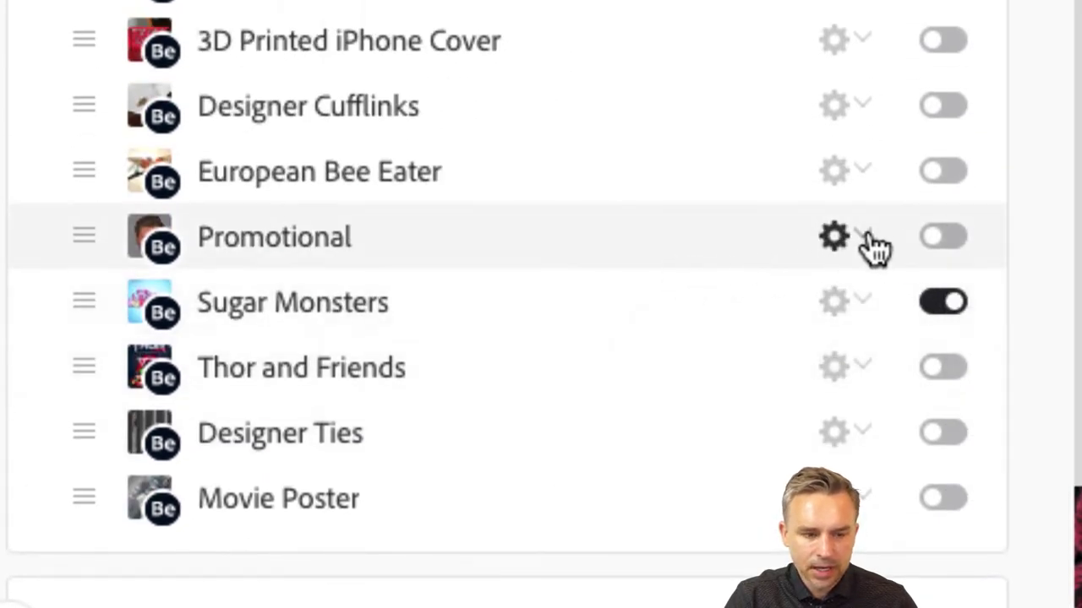
left_click(940, 240)
left_click(939, 182)
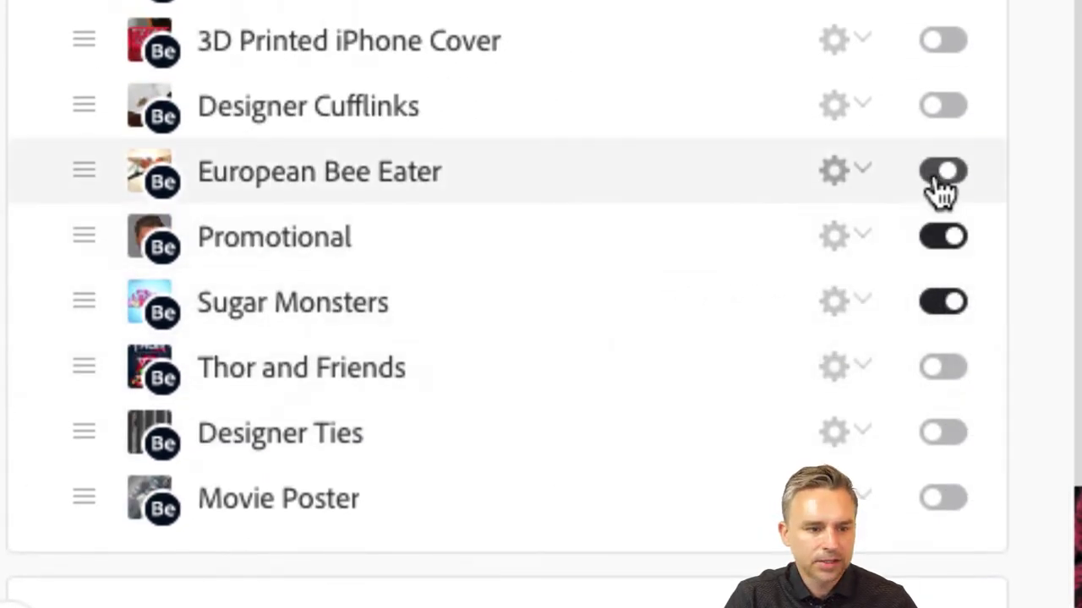
left_click(939, 106)
left_click(940, 50)
scroll(941, 59, "up", 3)
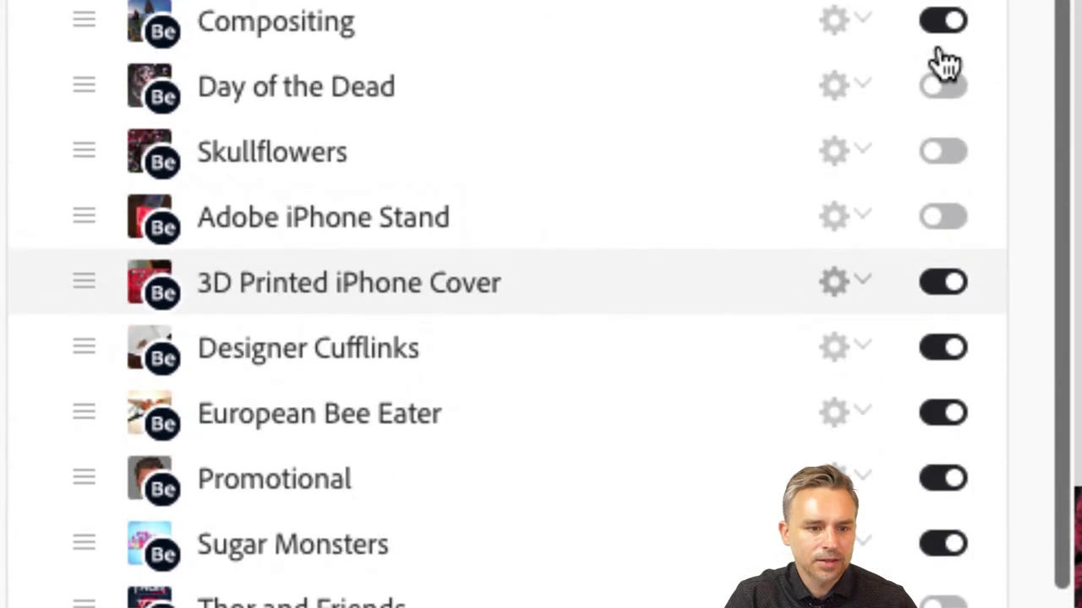
left_click(938, 221)
scroll(938, 228, "down", 5)
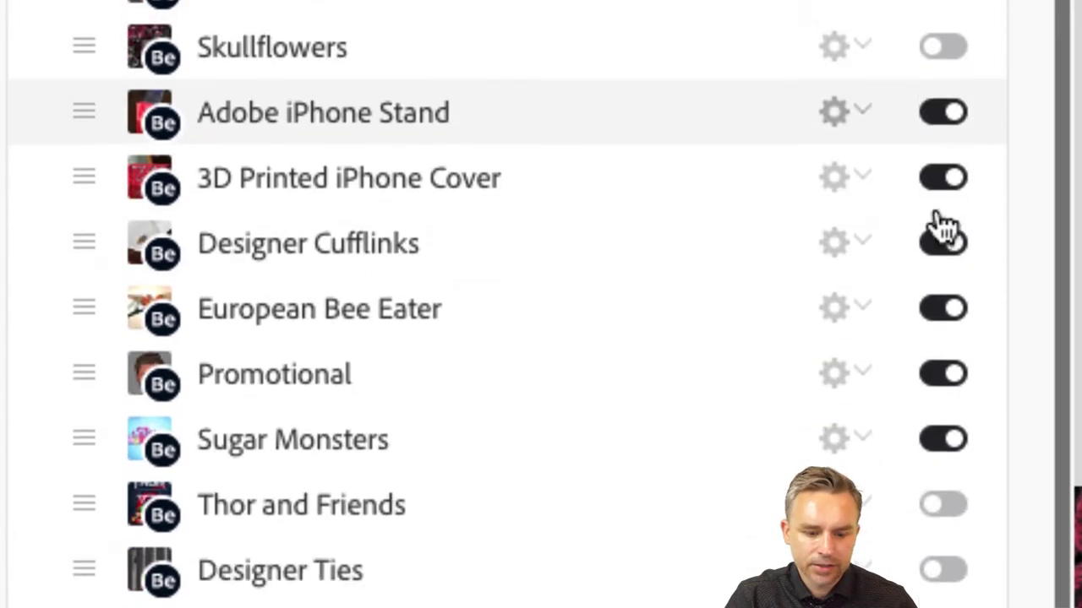
scroll(938, 228, "up", 5)
scroll(634, 207, "up", 1)
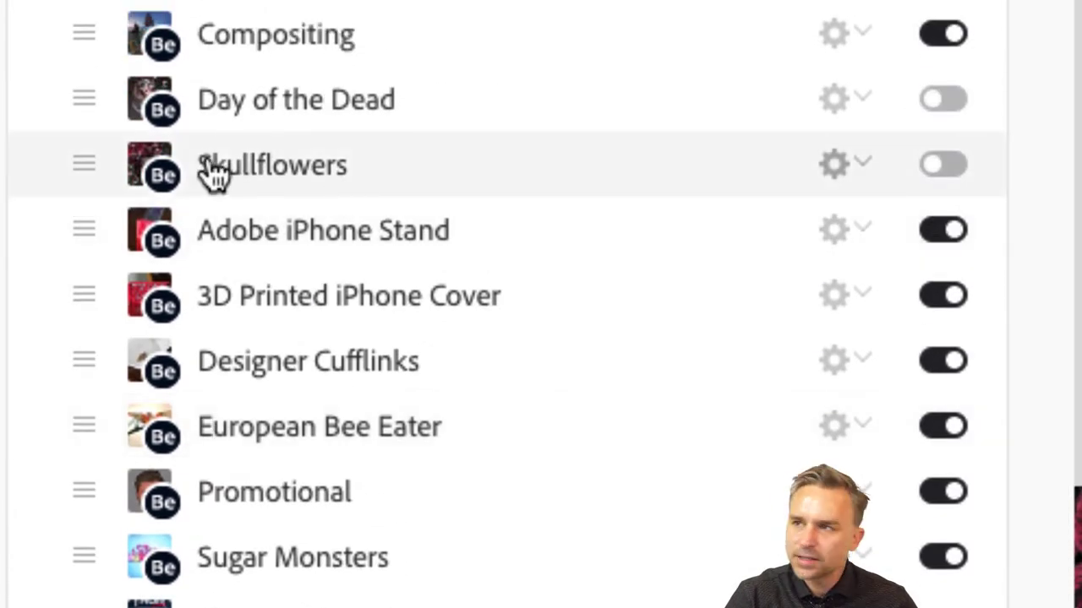
scroll(603, 271, "down", 5)
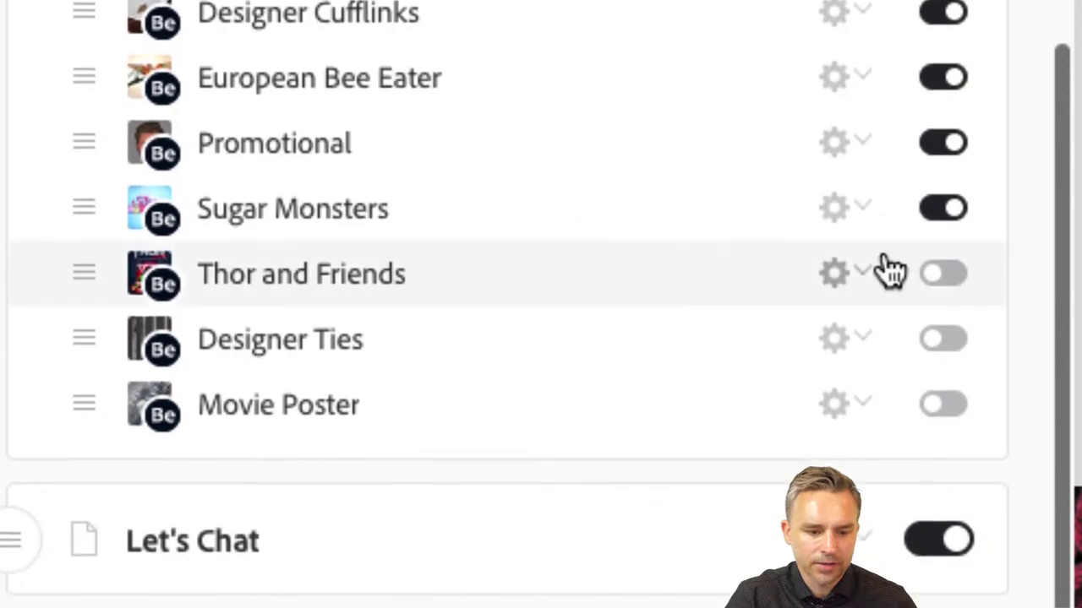
left_click(944, 282)
left_click(938, 341)
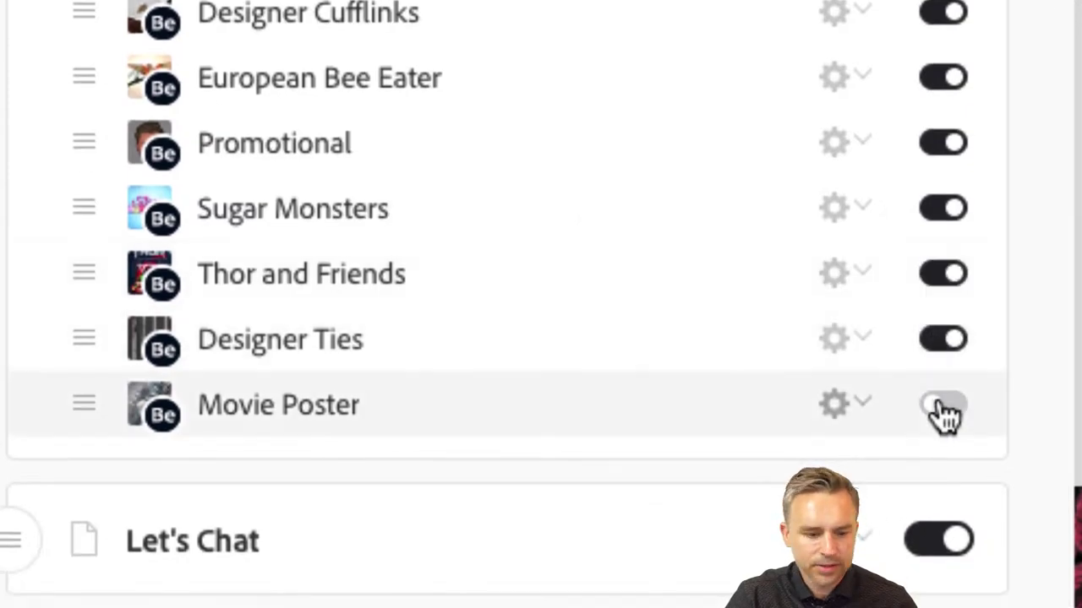
left_click(941, 409)
left_click(942, 409)
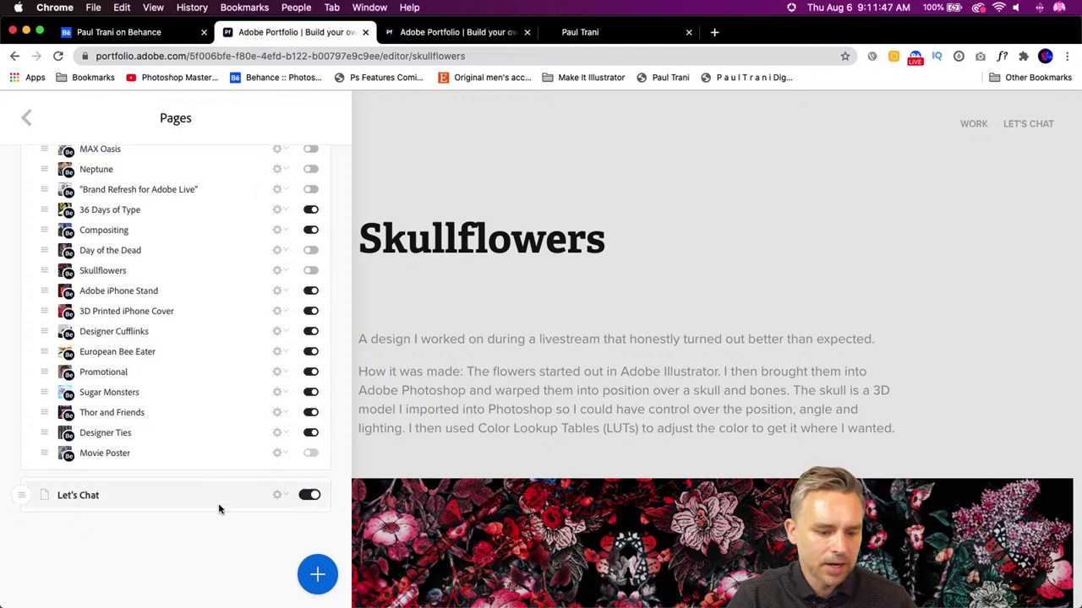
left_click(29, 117)
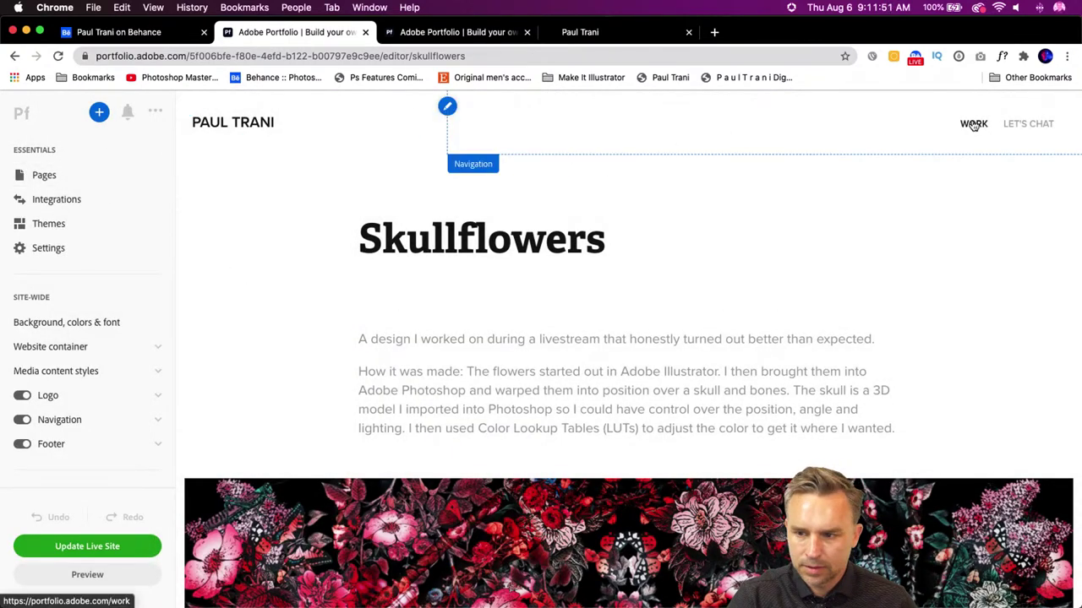
- On the Work page, hide the David and Compositing projects
left_click(973, 123)
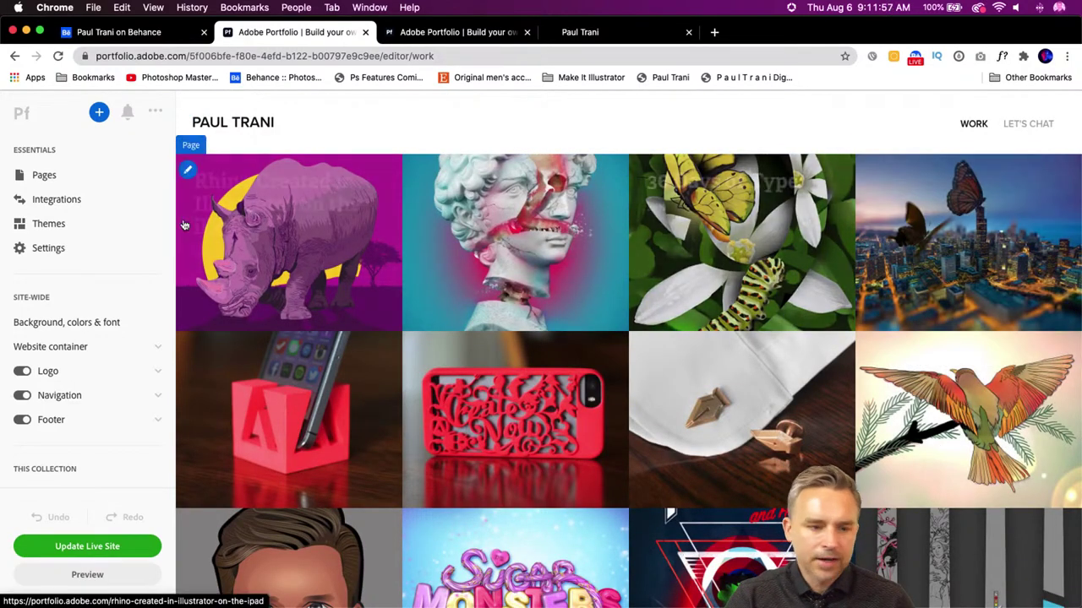
left_click(42, 175)
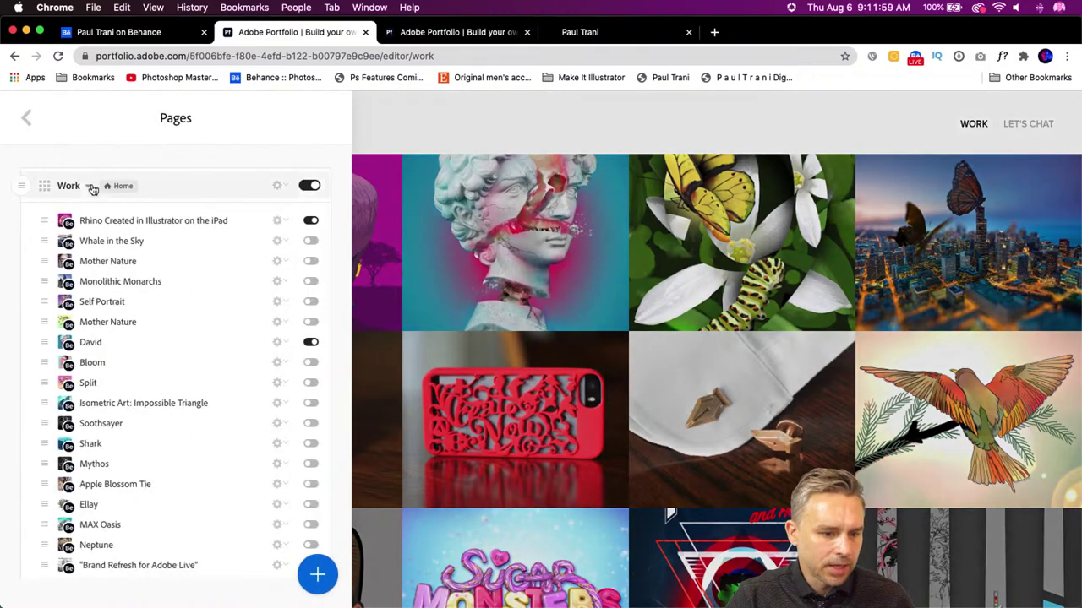
scroll(240, 283, "down", 1)
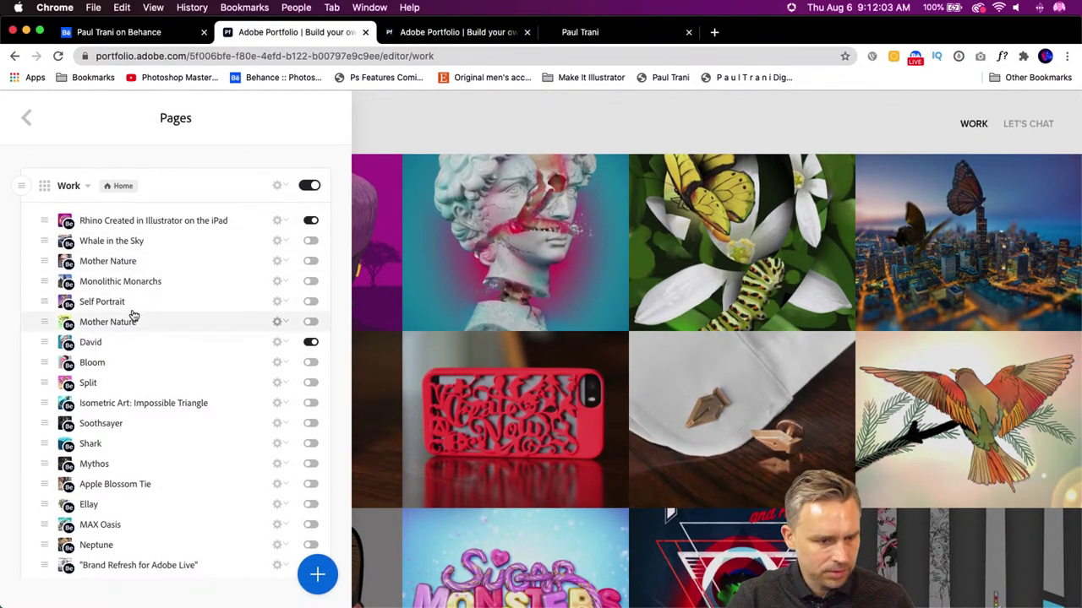
left_click(311, 342)
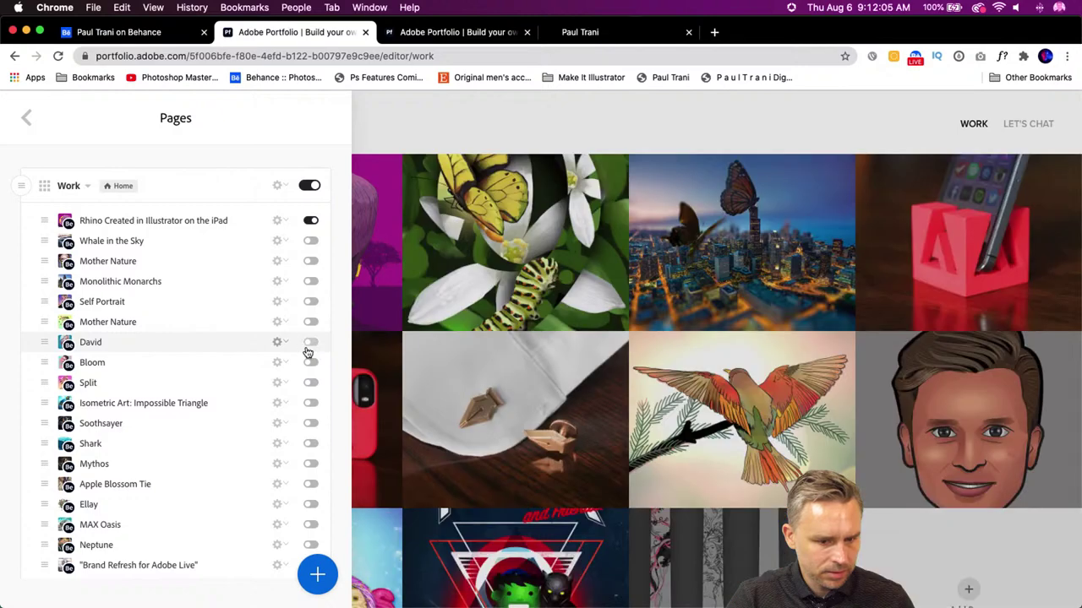
scroll(307, 352, "down", 5)
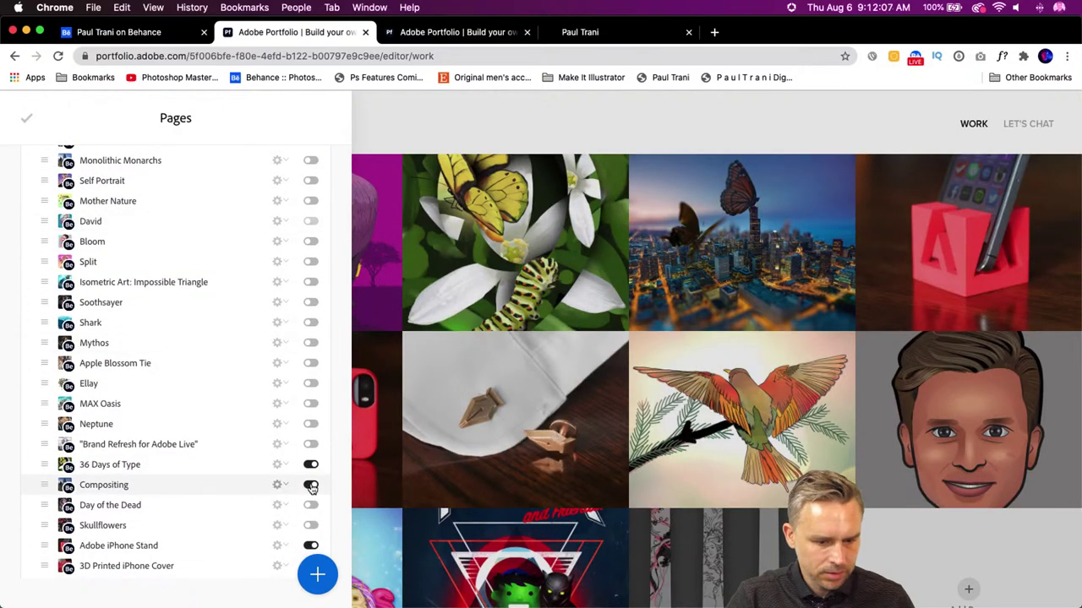
left_click(311, 484)
scroll(219, 478, "down", 3)
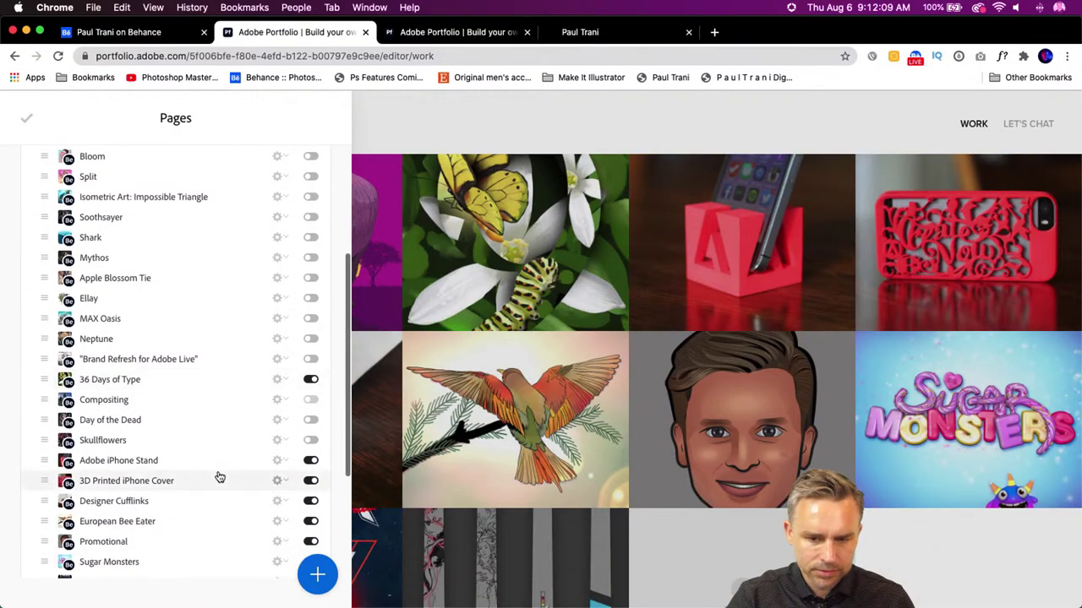
left_click(27, 120)
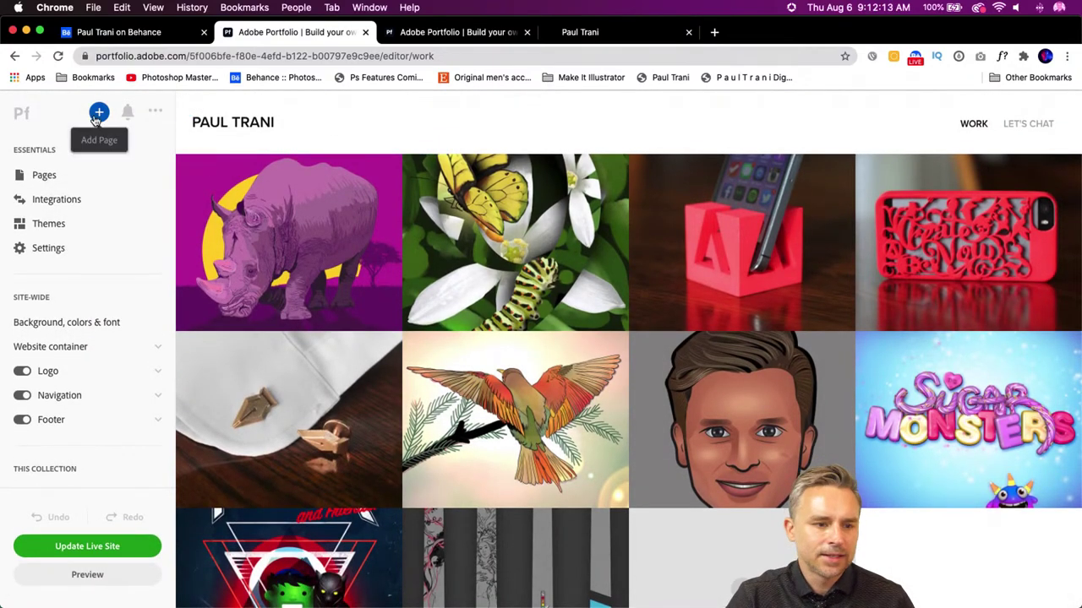
- Apply the Rose theme from the Themes list
left_click(43, 224)
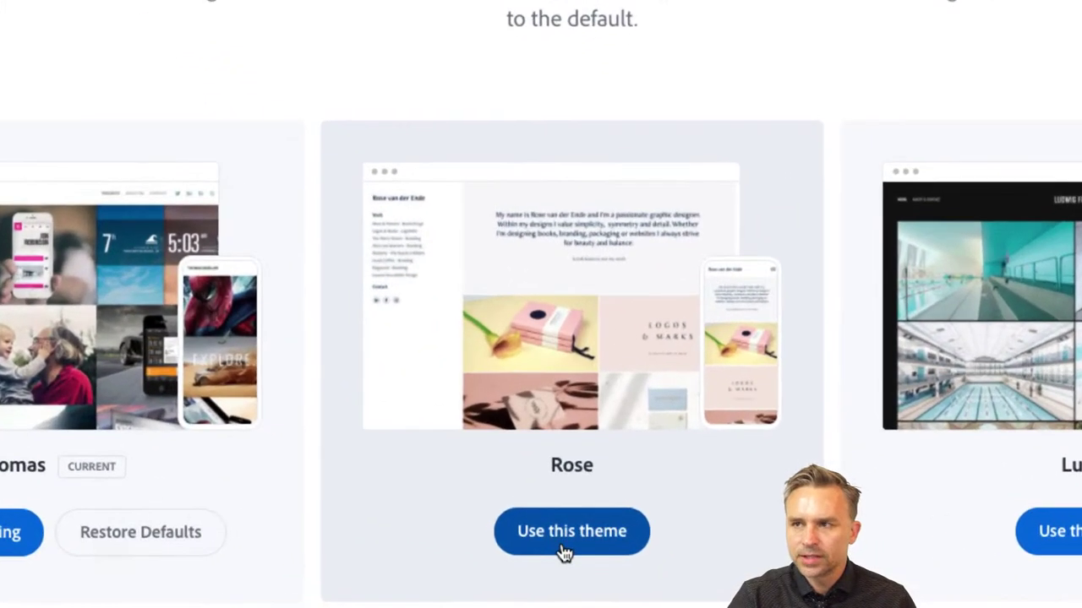
left_click(547, 538)
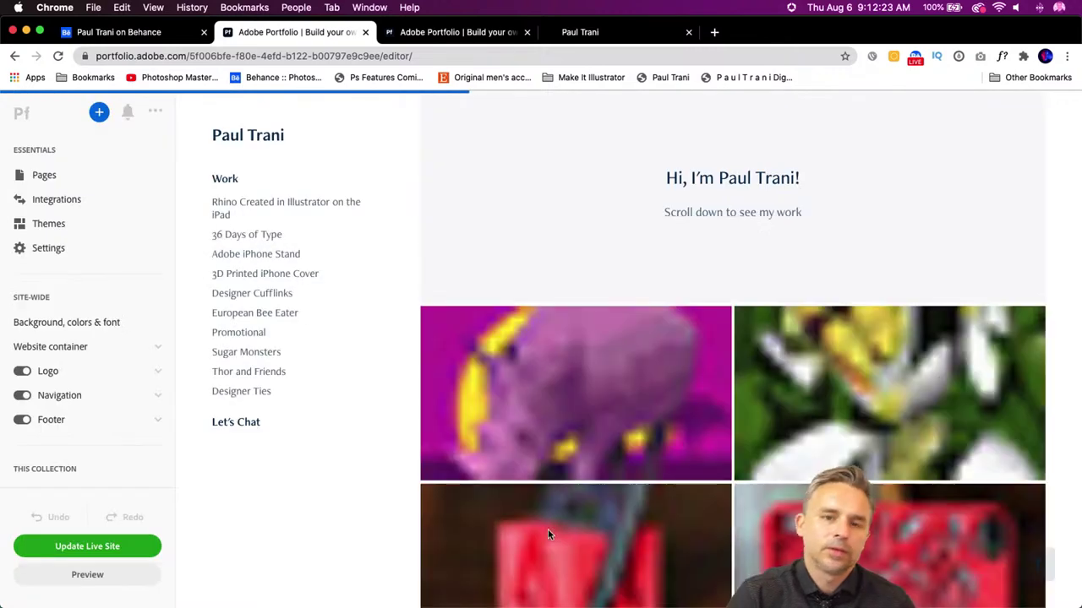
- Set the masthead greeting title to uppercase Futura PT Extra Bold
triple_click(653, 177)
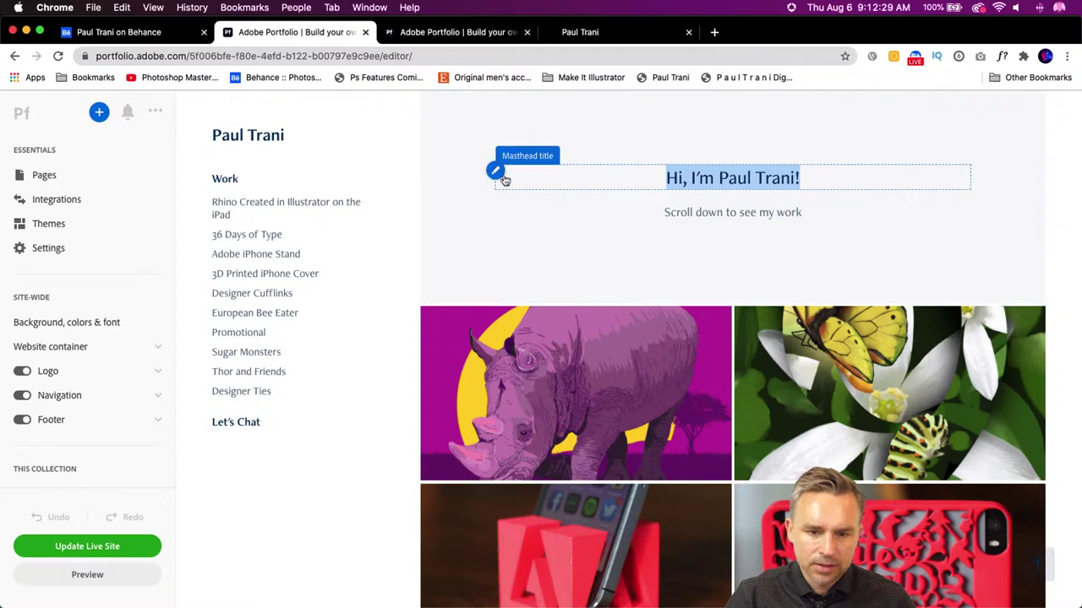
left_click(496, 171)
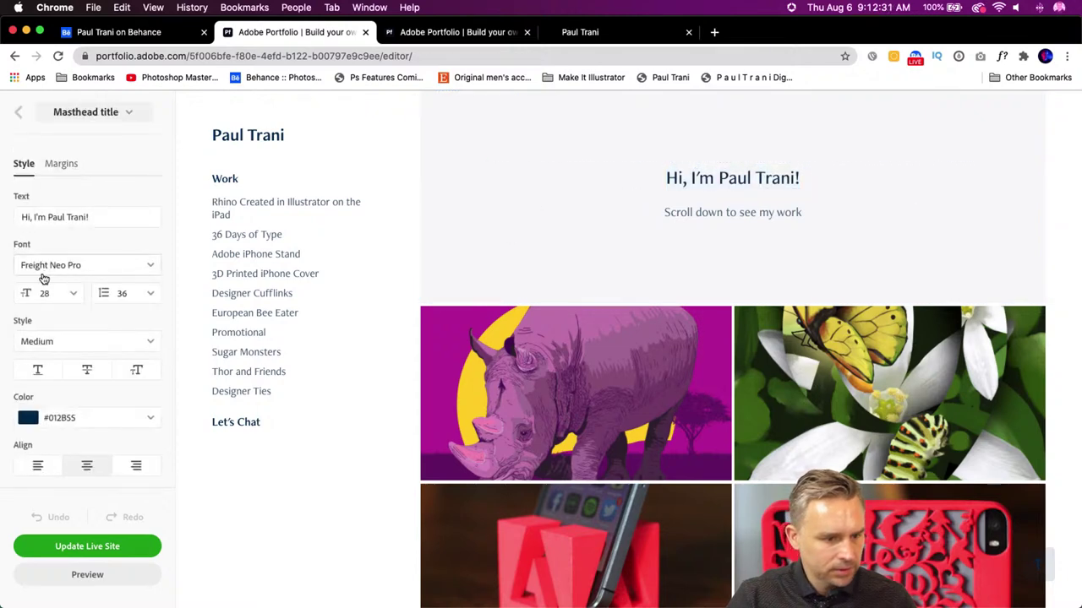
left_click(76, 267)
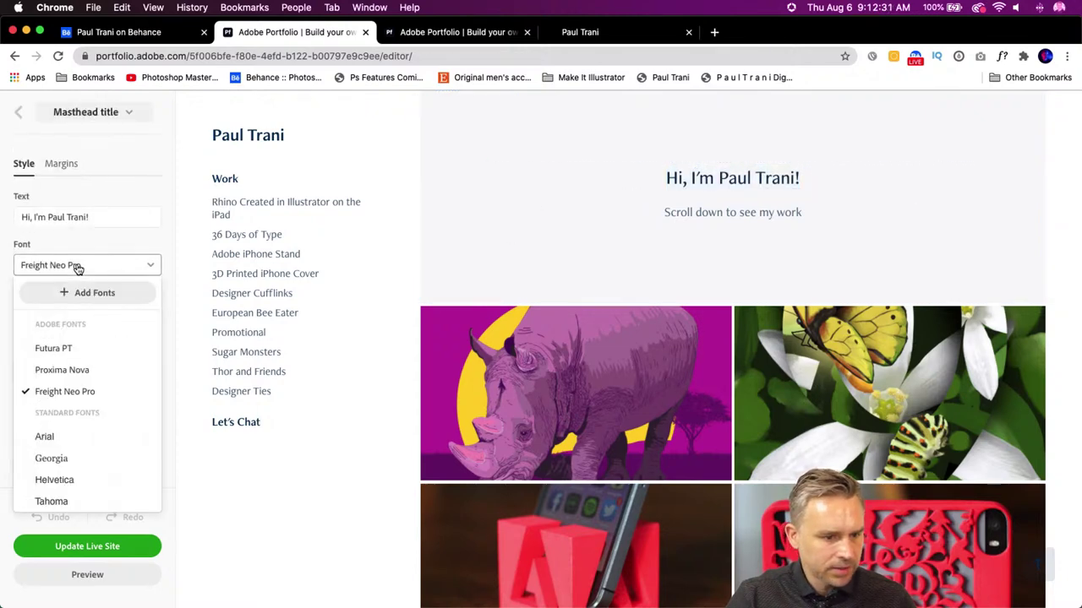
left_click(53, 349)
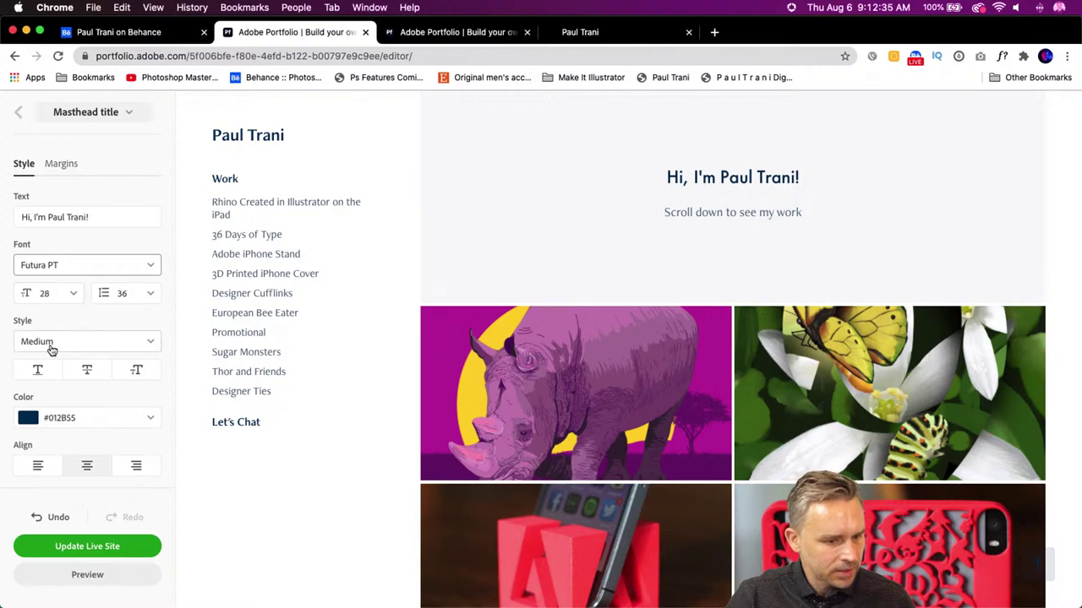
left_click(50, 342)
left_click(50, 544)
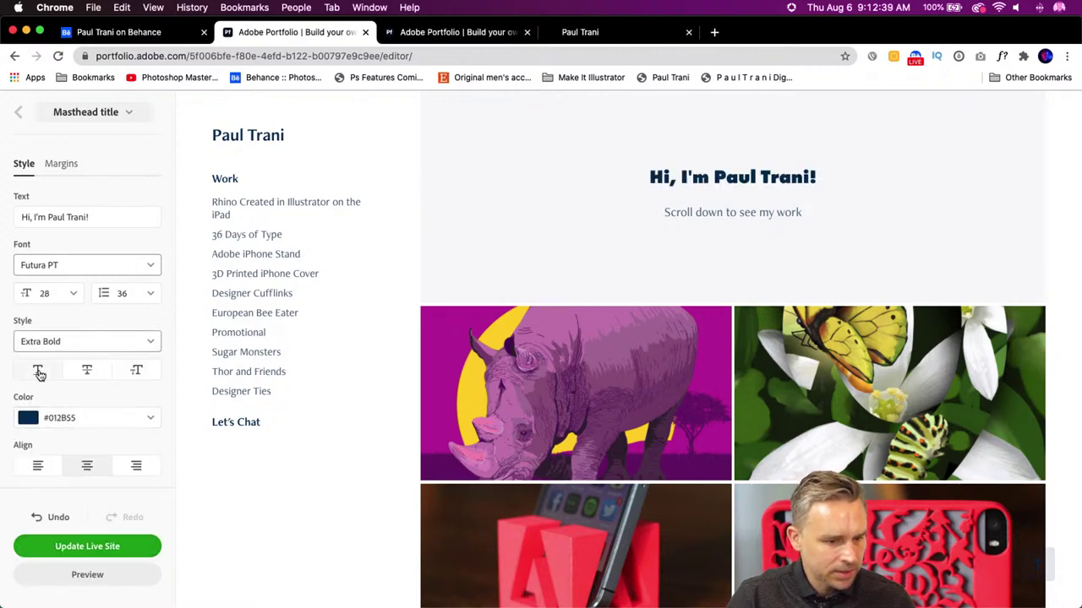
left_click(134, 372)
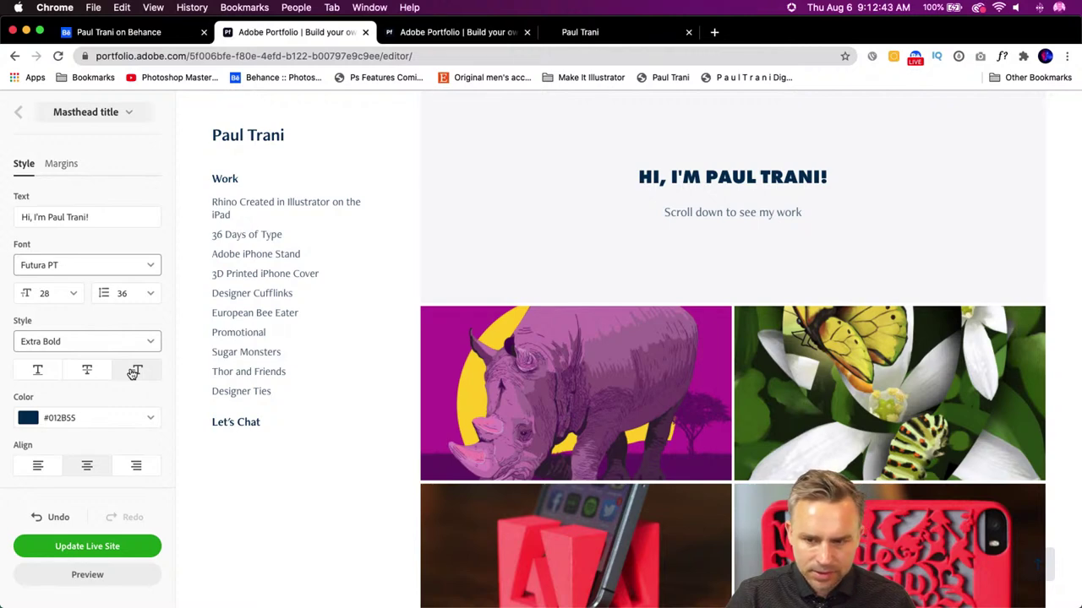
scroll(107, 378, "down", 1)
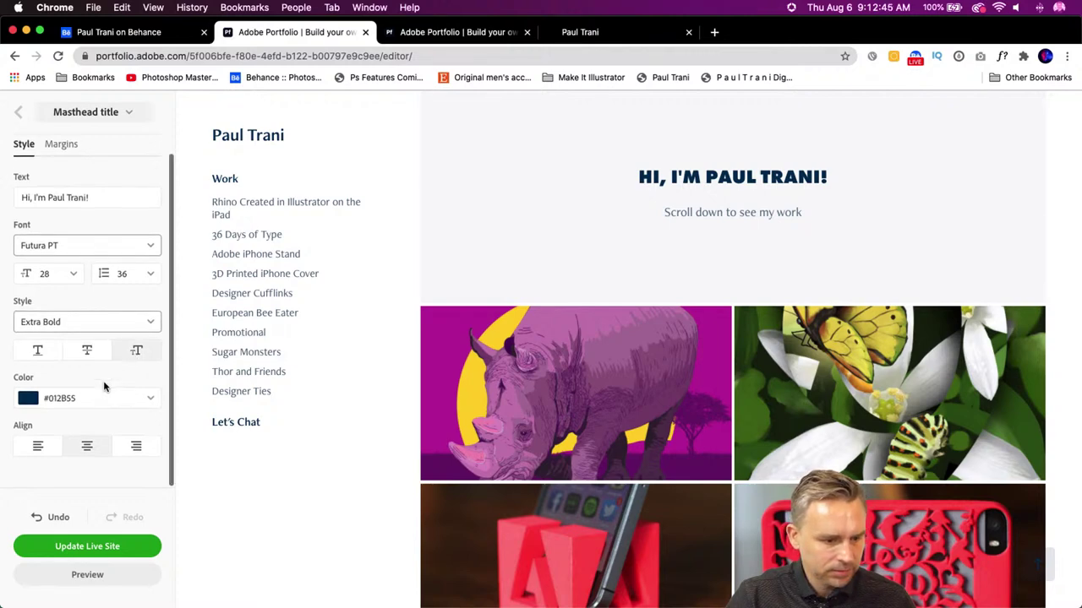
scroll(104, 381, "up", 1)
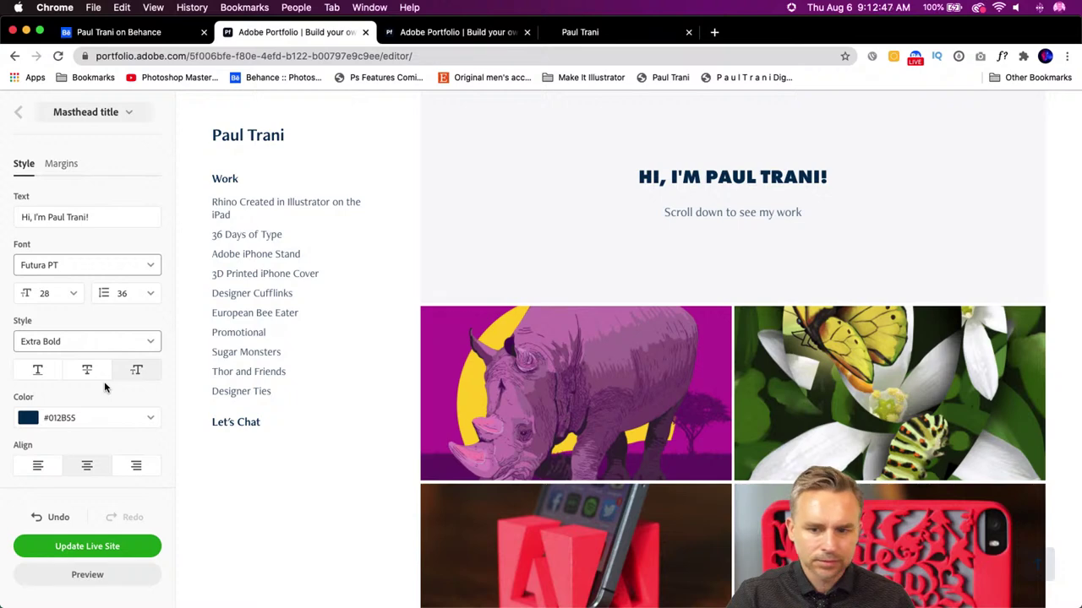
scroll(104, 381, "down", 1)
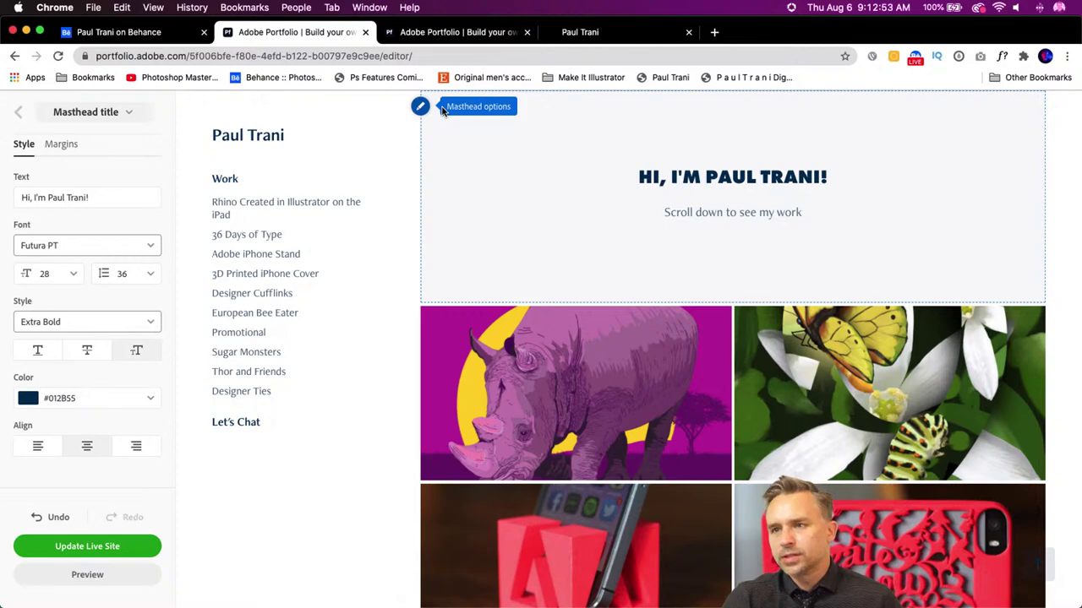
scroll(603, 229, "down", 2)
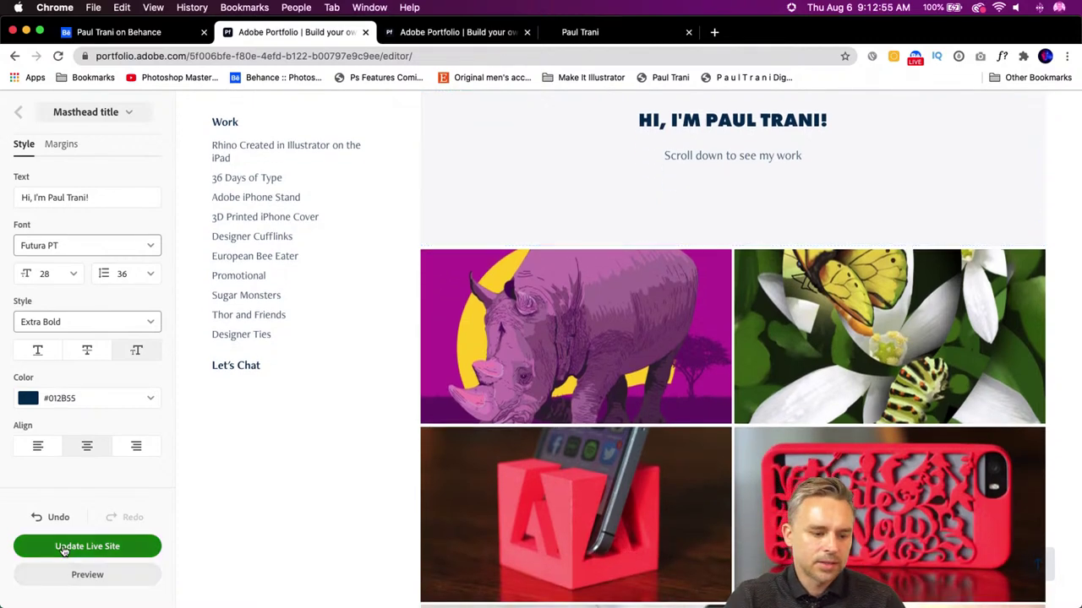
- Publish the latest changes live and open the published site
left_click(64, 547)
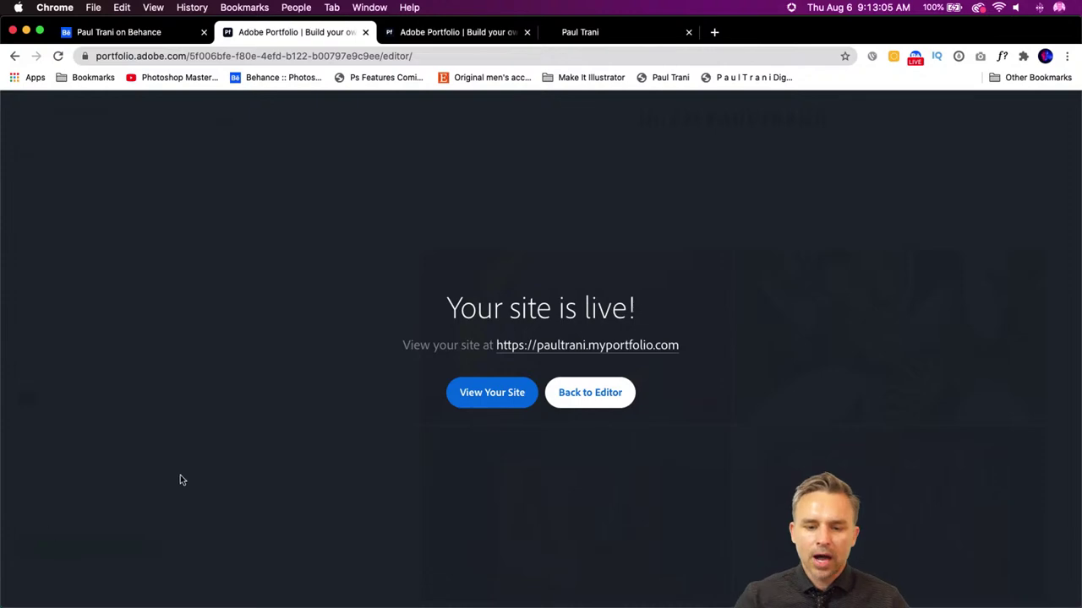
left_click(583, 346, "super")
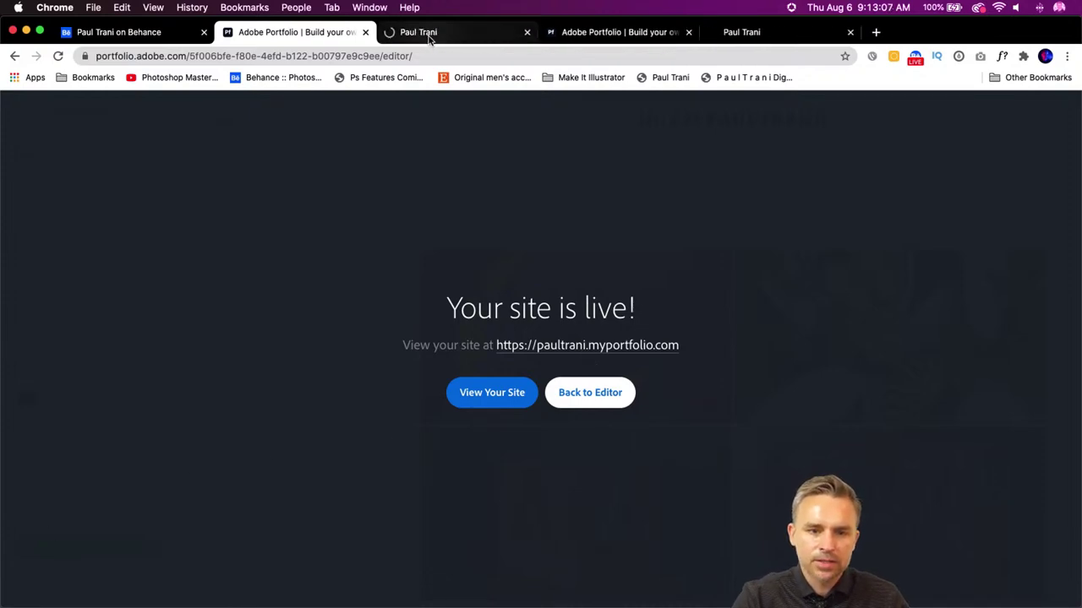
left_click(428, 31)
- Scroll through the live paultranisportfolio.com site and the second live portfolio site
scroll(575, 212, "down", 5)
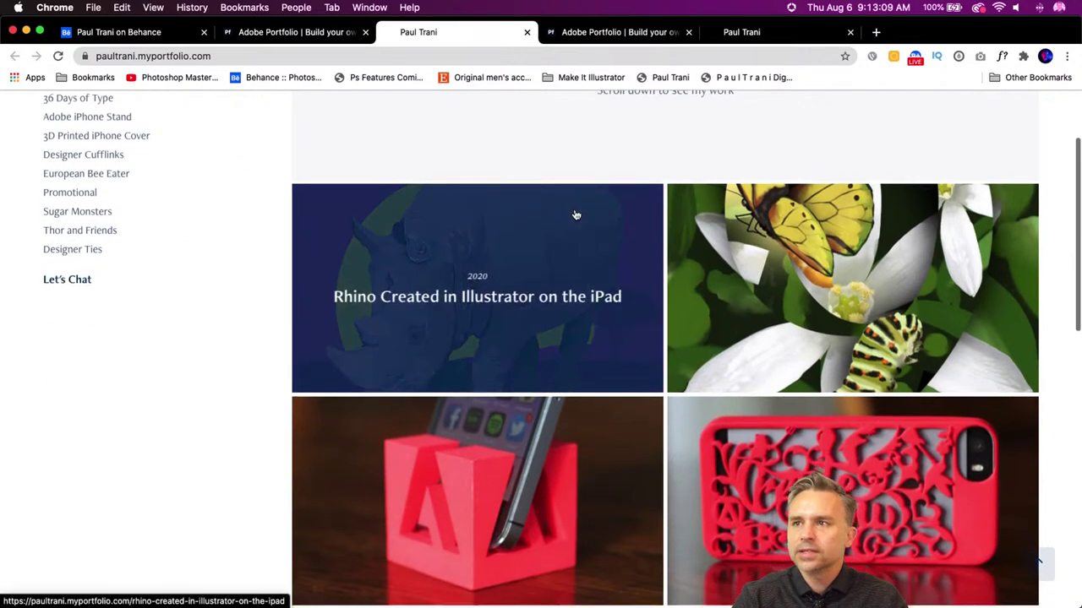
scroll(203, 365, "down", 10)
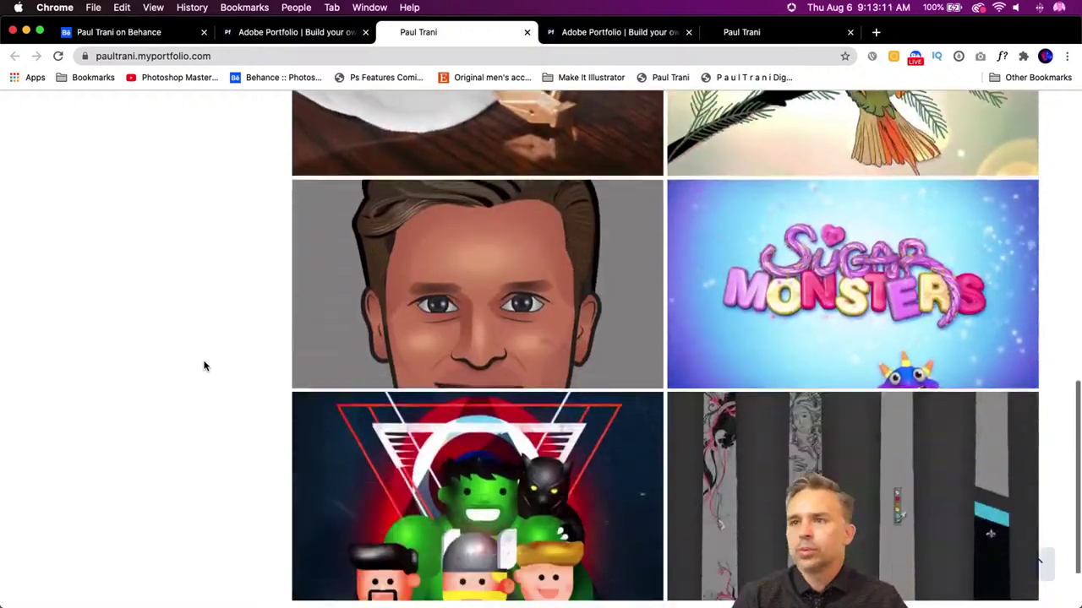
scroll(203, 365, "up", 10)
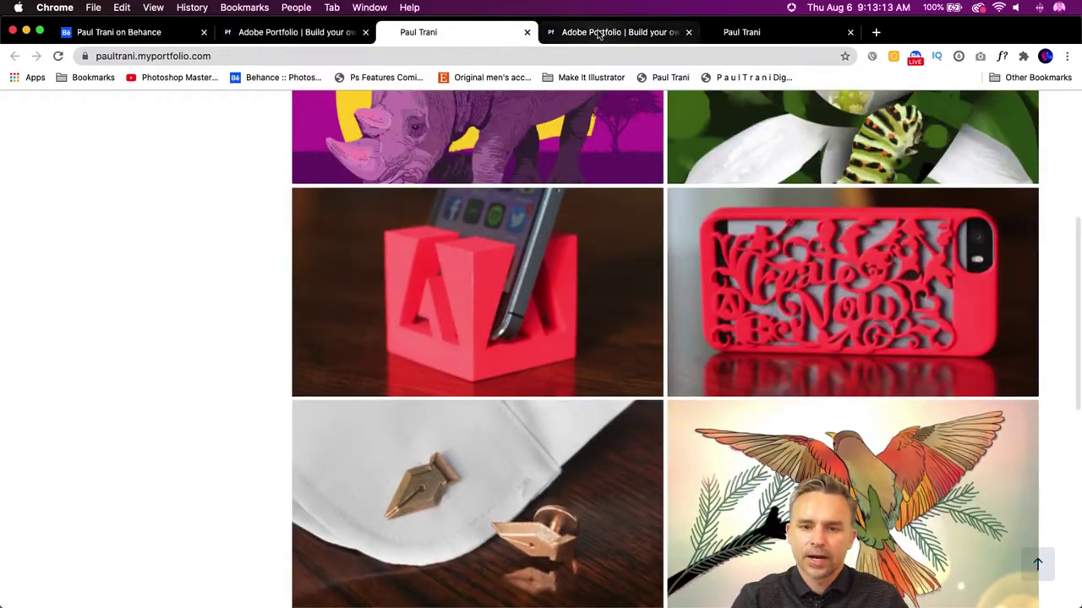
left_click(597, 32)
left_click(756, 32)
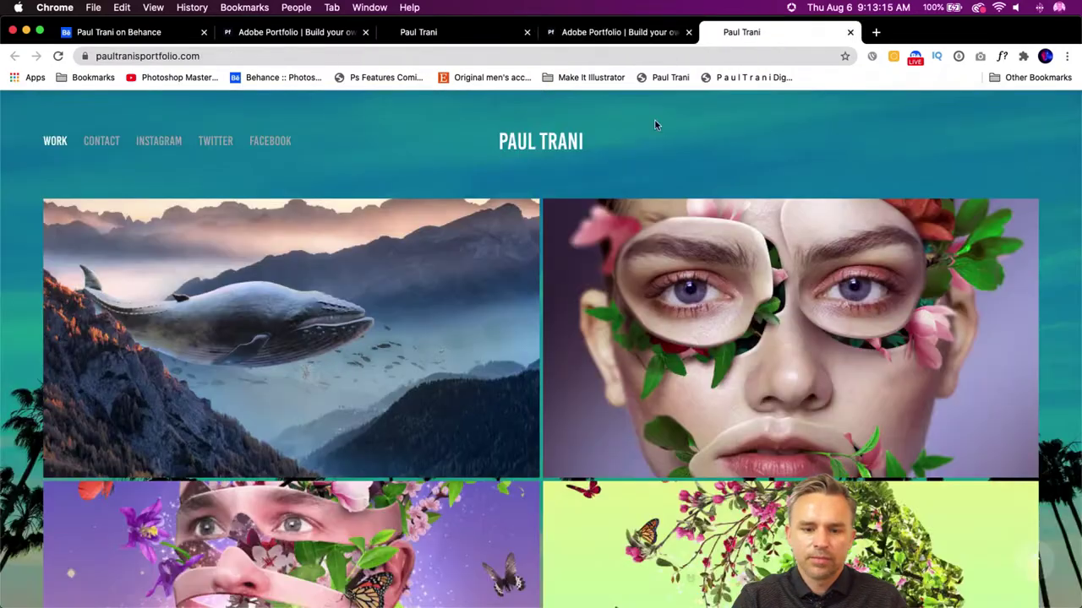
scroll(15, 203, "down", 3)
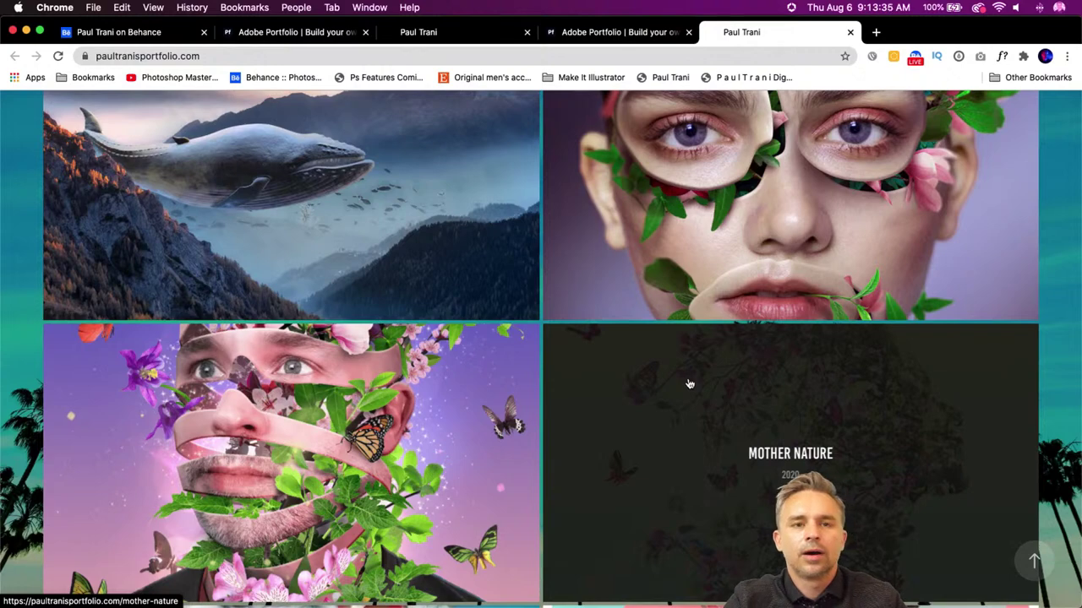
scroll(689, 388, "up", 3)
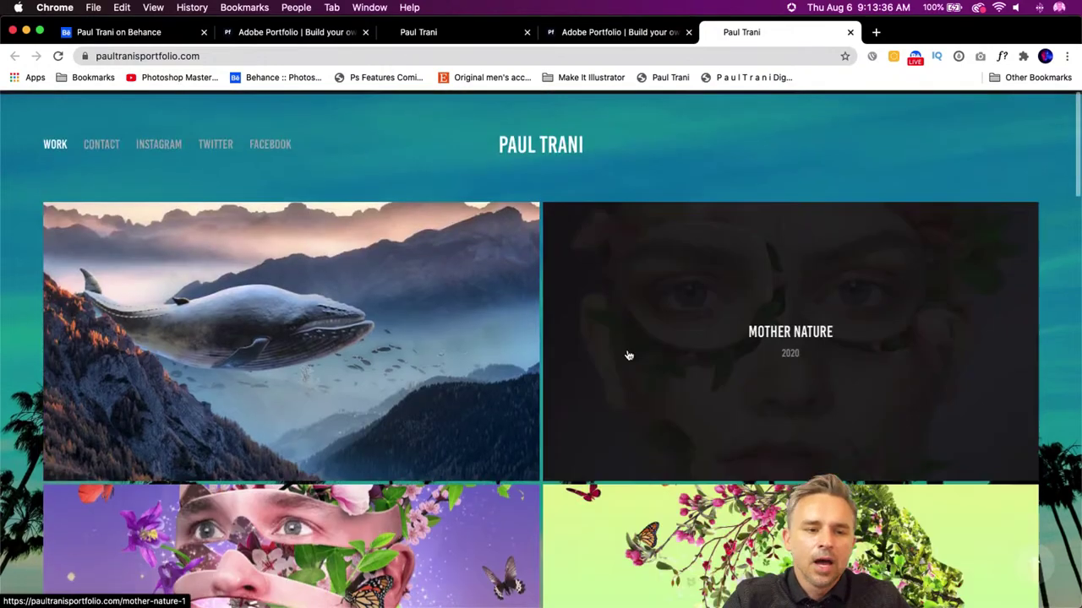
- Start a Behance project and upload Paul.mov from Streaming Projects > Logo > Ambigram as video
left_click(103, 32)
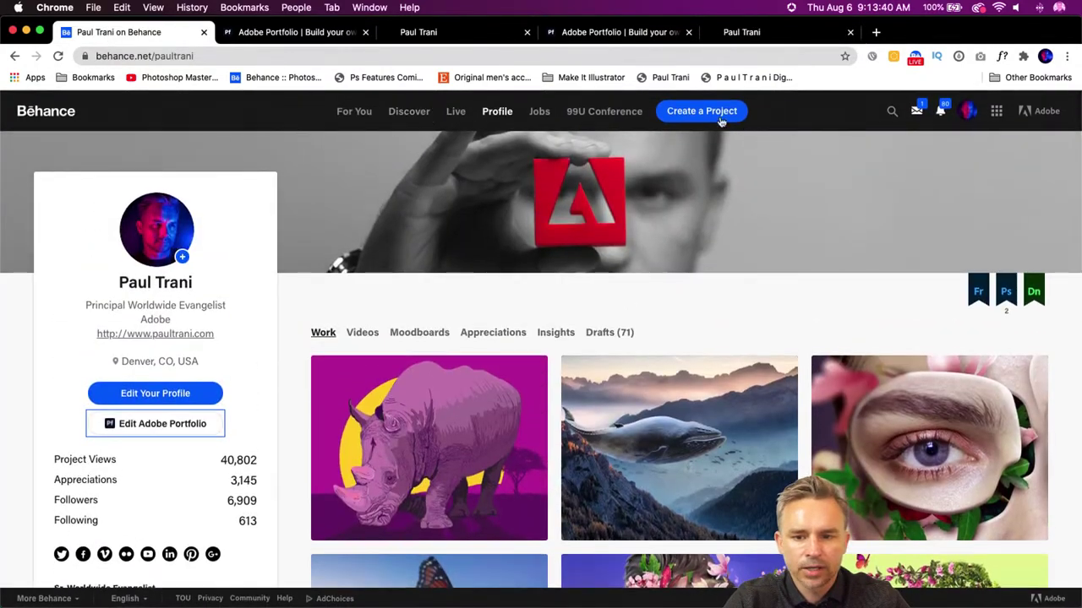
left_click(702, 110)
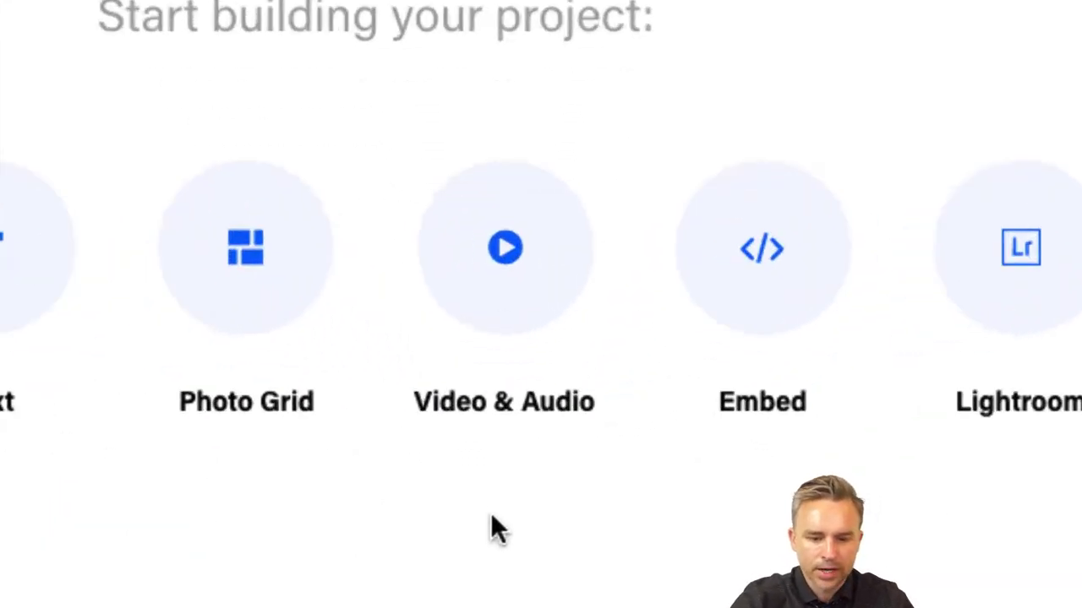
left_click(489, 246)
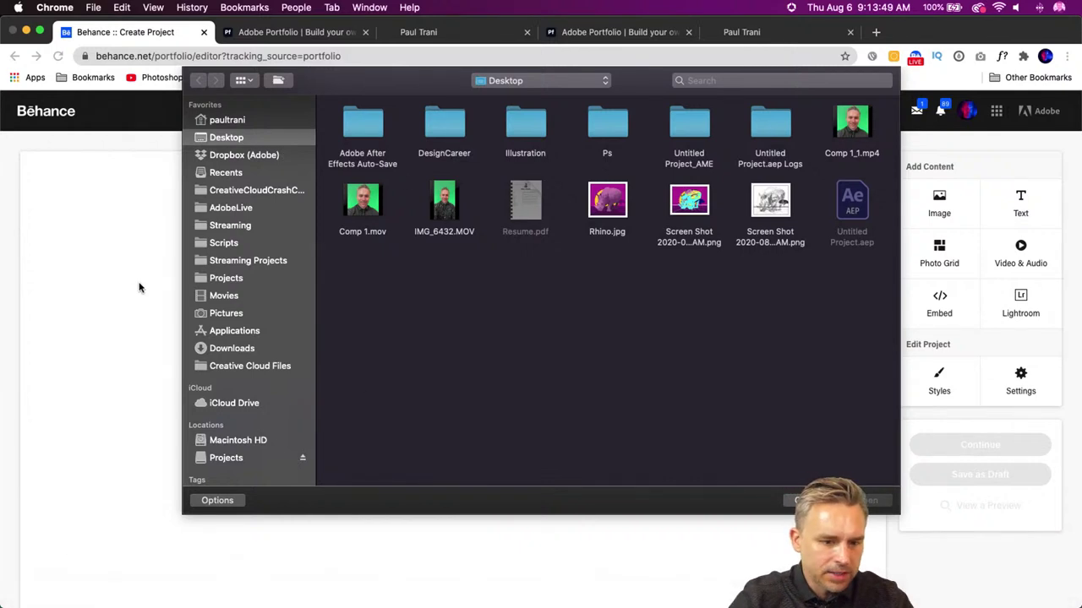
left_click(215, 262)
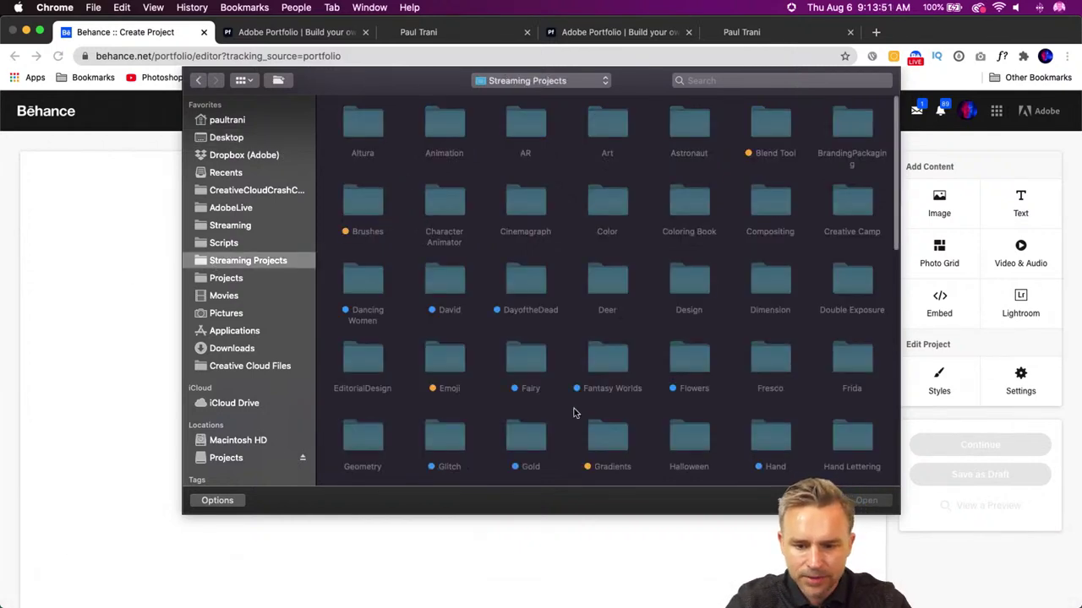
scroll(573, 413, "down", 5)
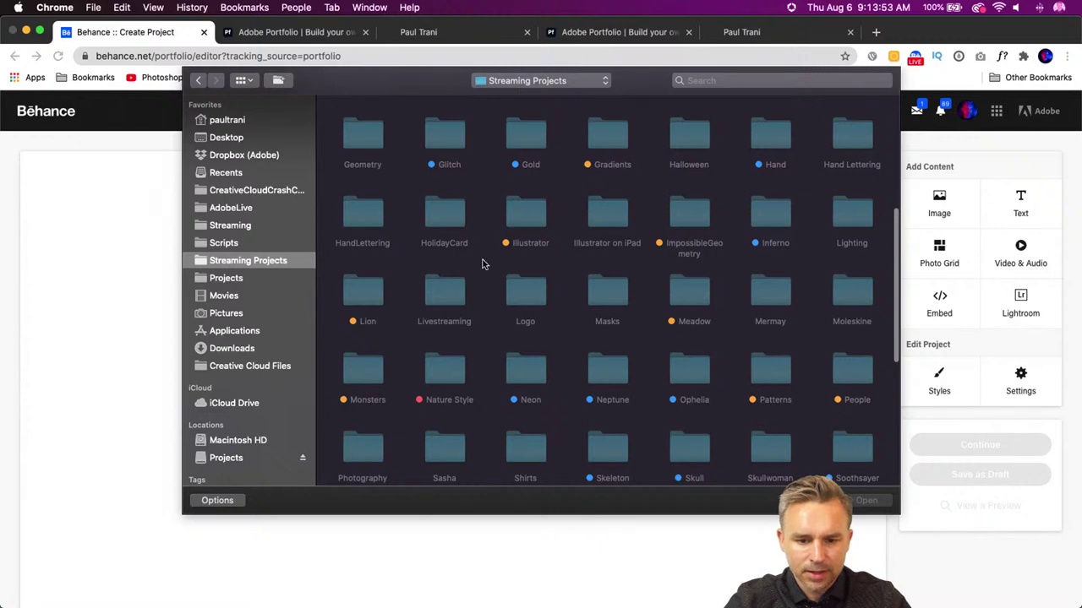
double_click(532, 289)
double_click(348, 114)
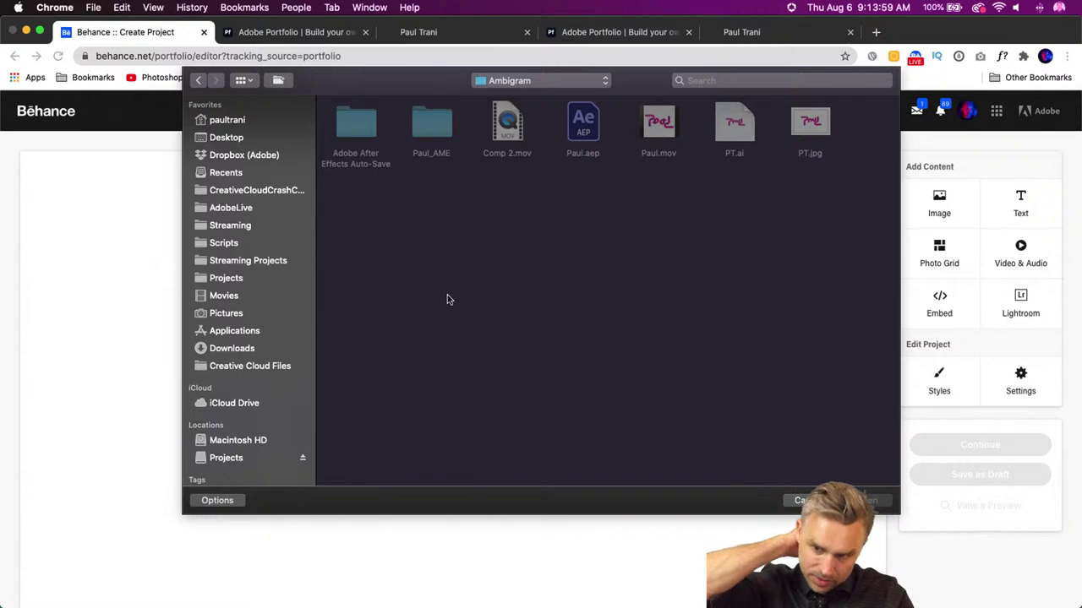
left_click(658, 133)
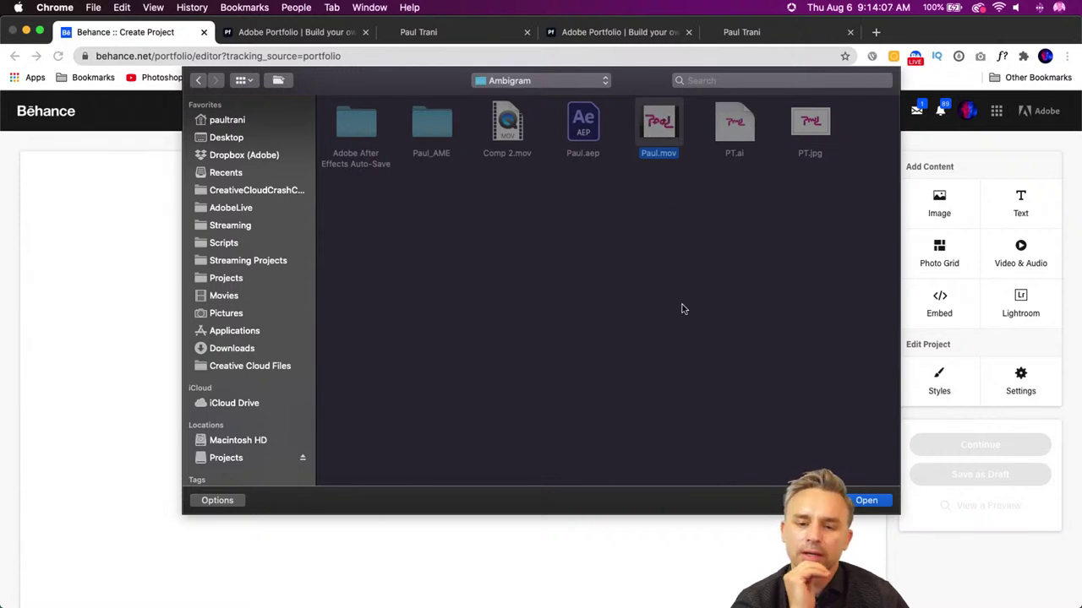
key("Return")
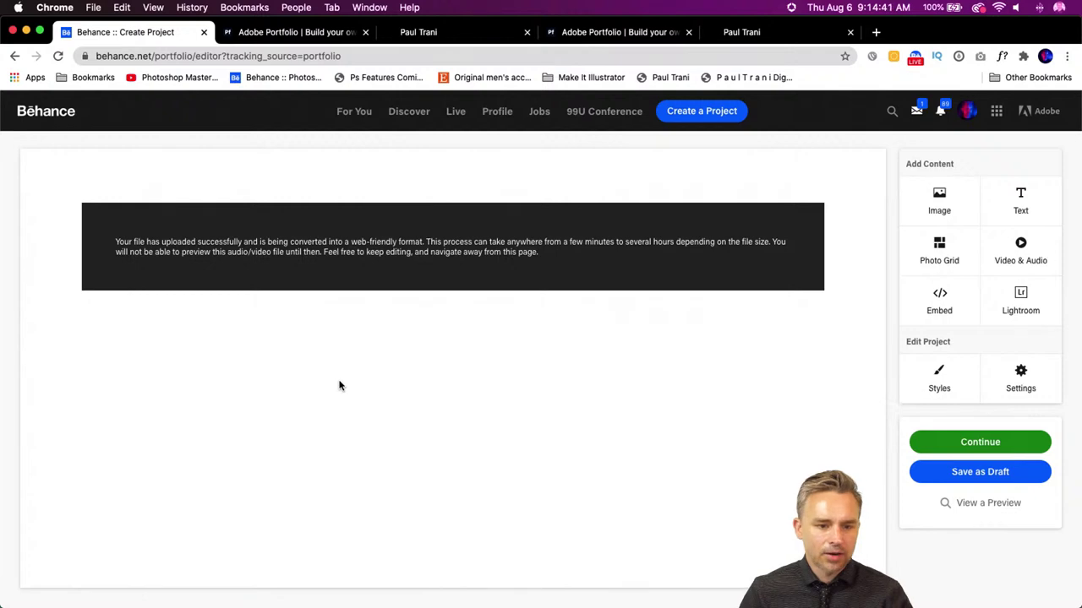
- Continue from the Behance editor to the project details form
mouse_move(133, 289)
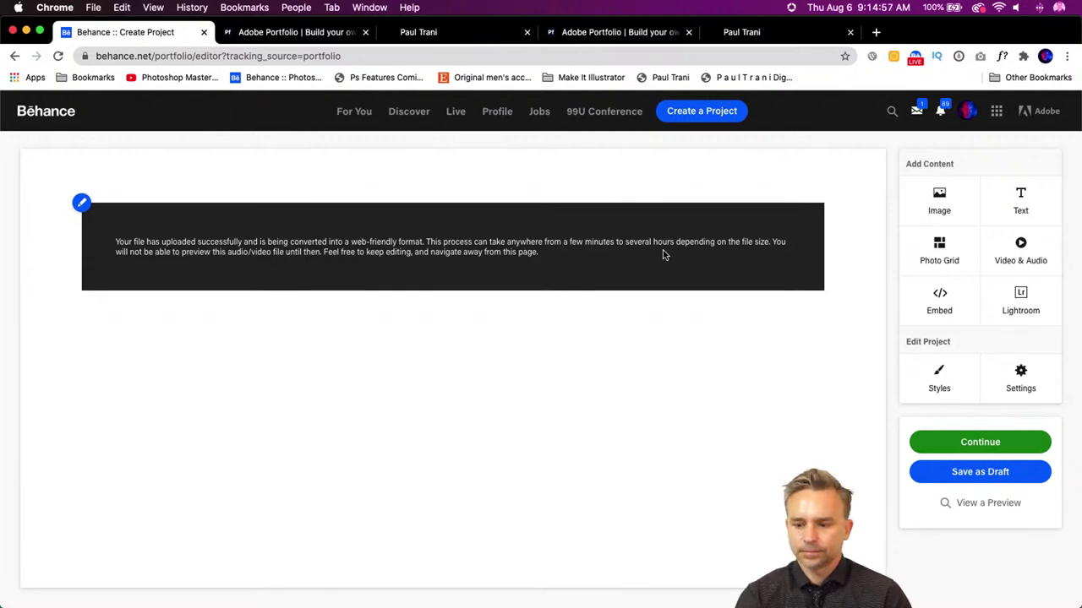
left_click(980, 442)
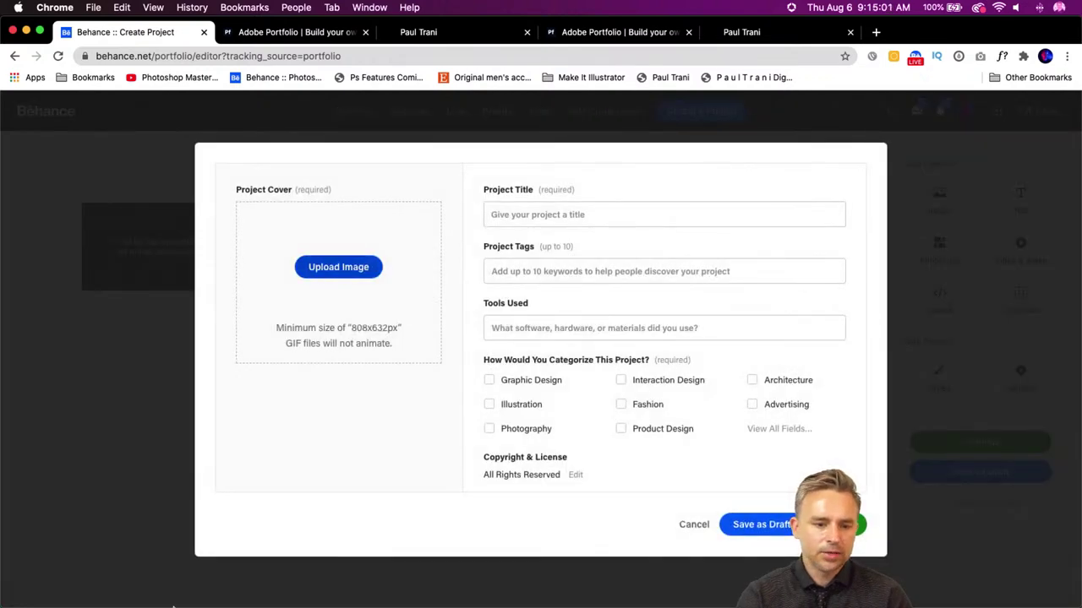
- In Finder, browse Streaming Projects > Logo > Ambigram and preview Paul.mov, PT.ai and PT.jpg
mouse_move(76, 595)
left_click(30, 592)
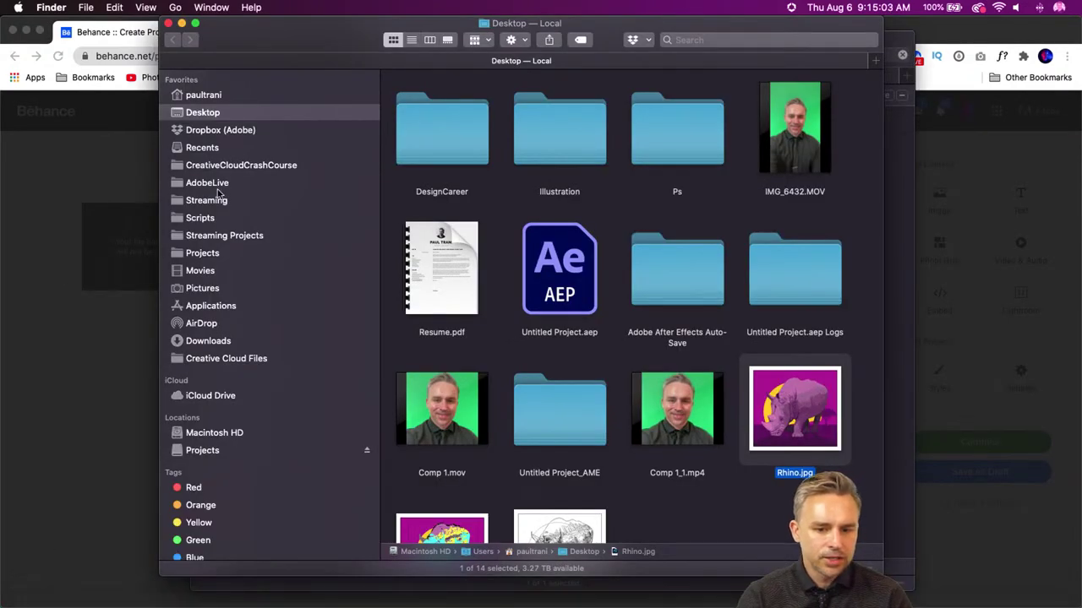
left_click(196, 237)
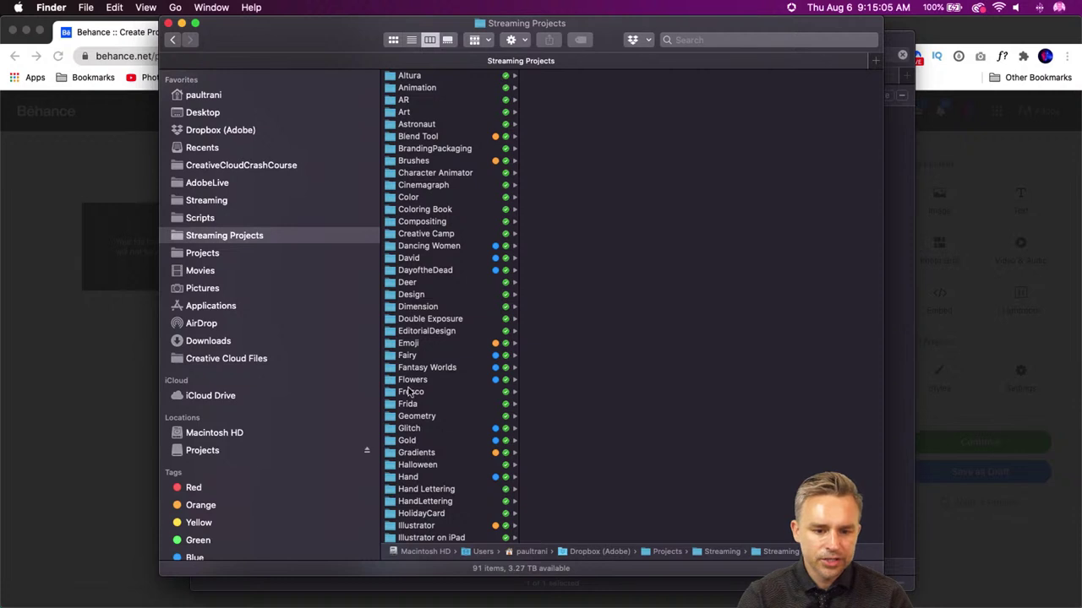
scroll(393, 428, "down", 7)
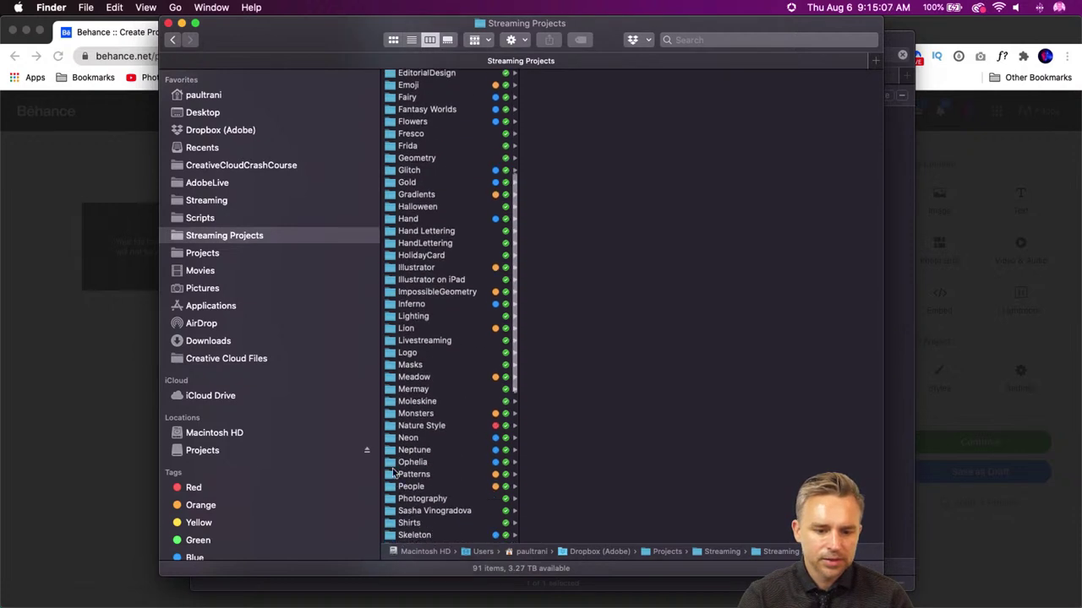
left_click(401, 352)
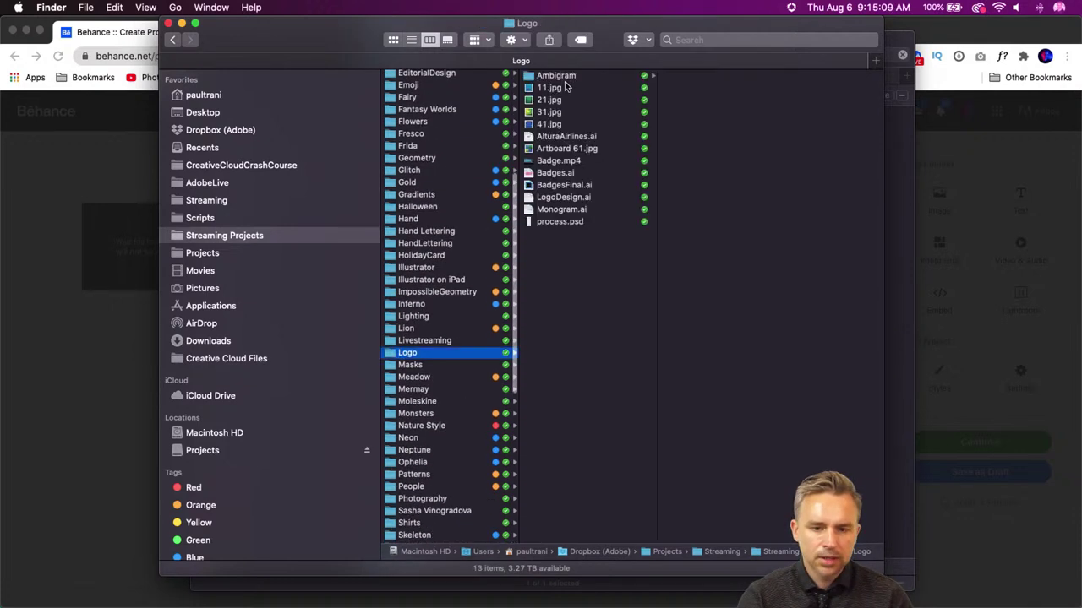
left_click(559, 76)
left_click(686, 125)
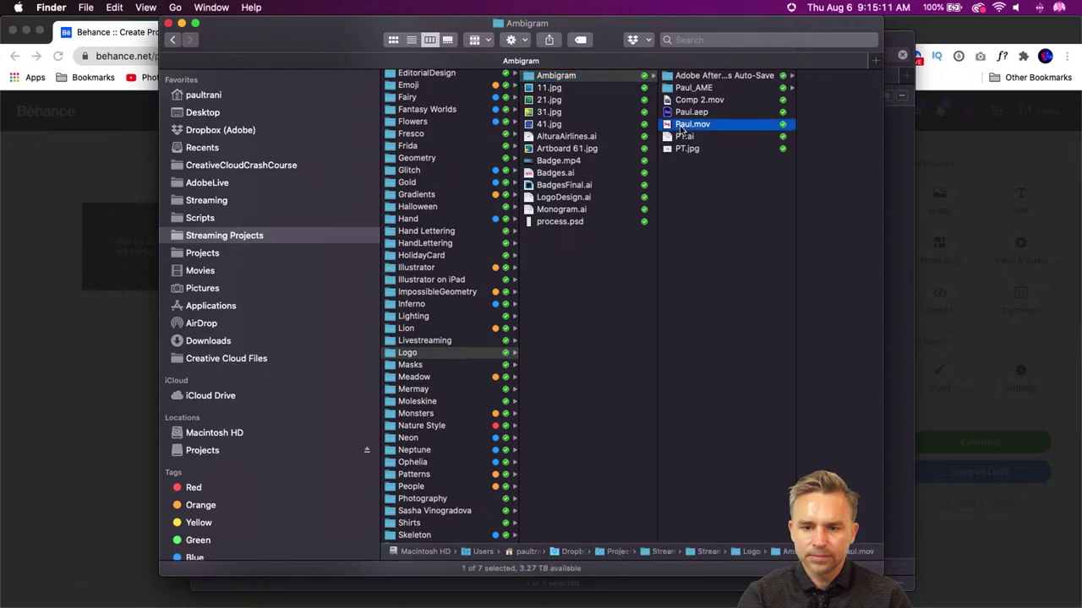
left_click(607, 137)
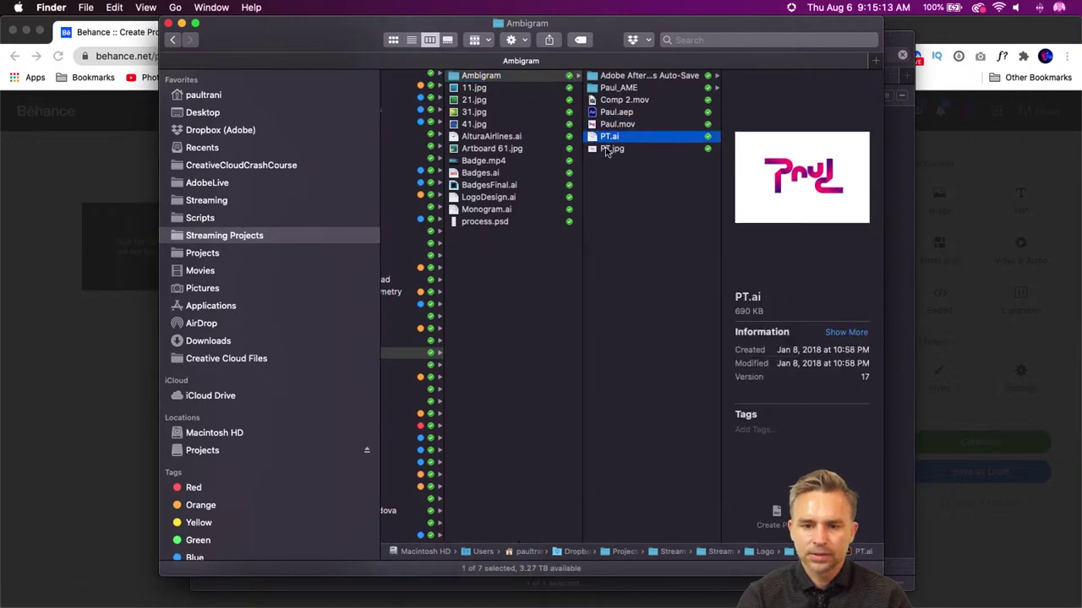
left_click(610, 148)
- Preview PT.jpg, then upload it from Streaming Projects > Logo > Ambigram as the Behance cover
key("space")
key("space")
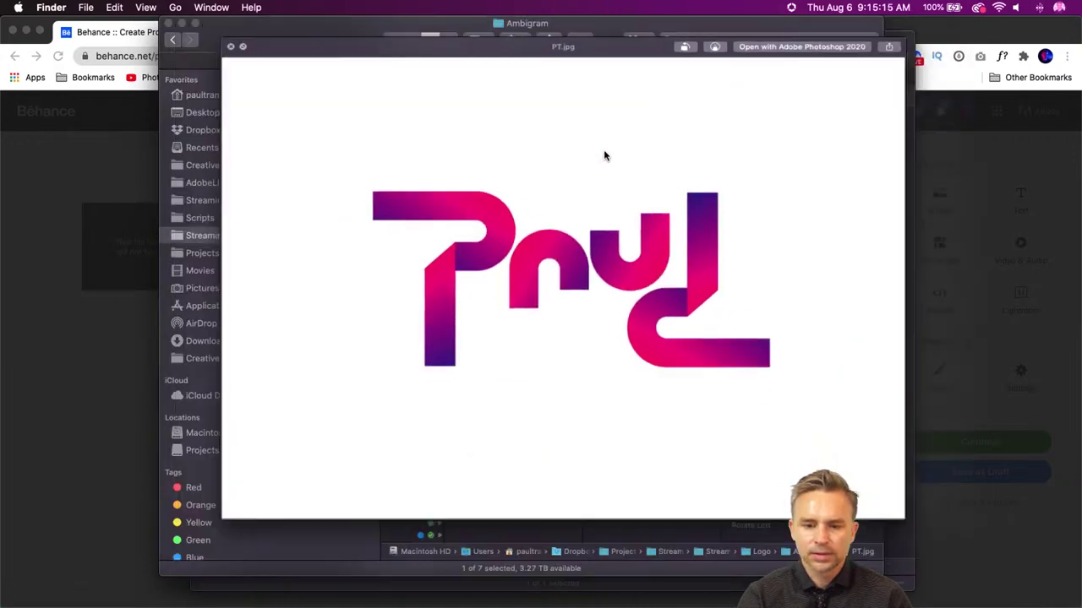
left_click(961, 289)
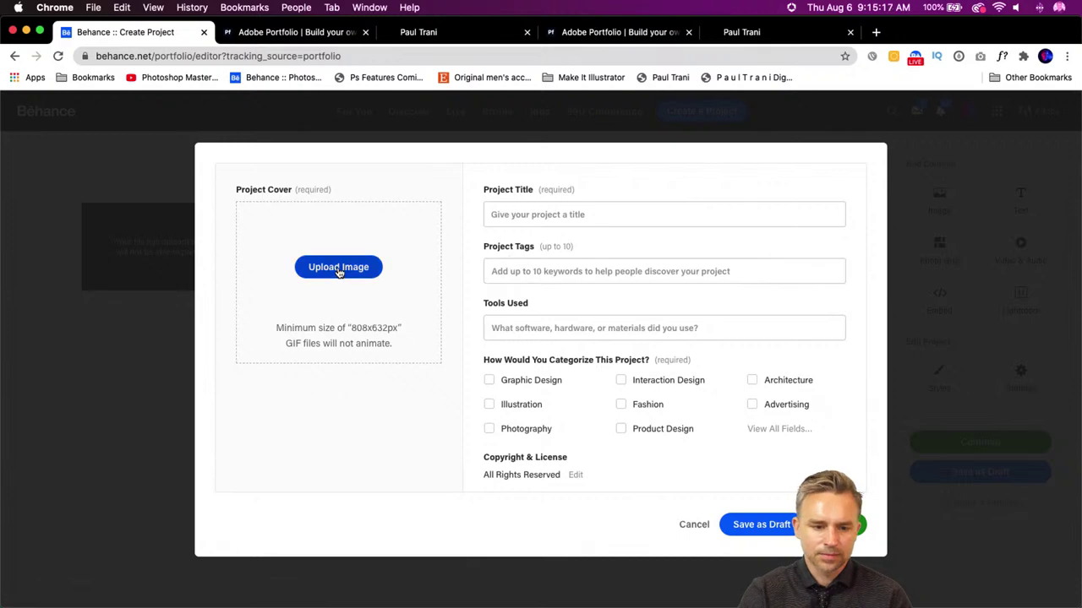
left_click(338, 263)
left_click(227, 262)
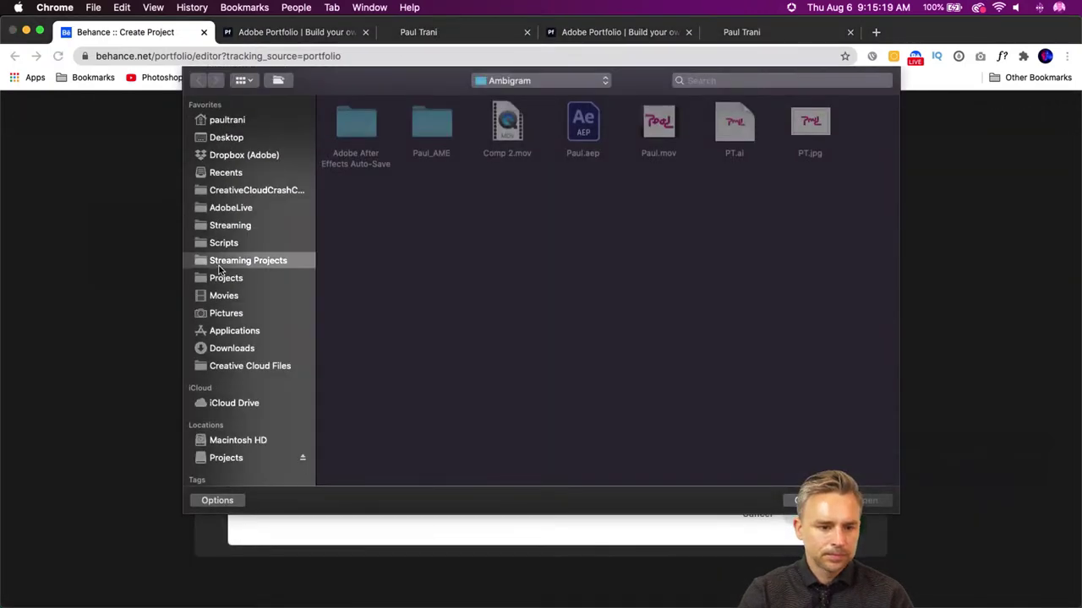
type("l")
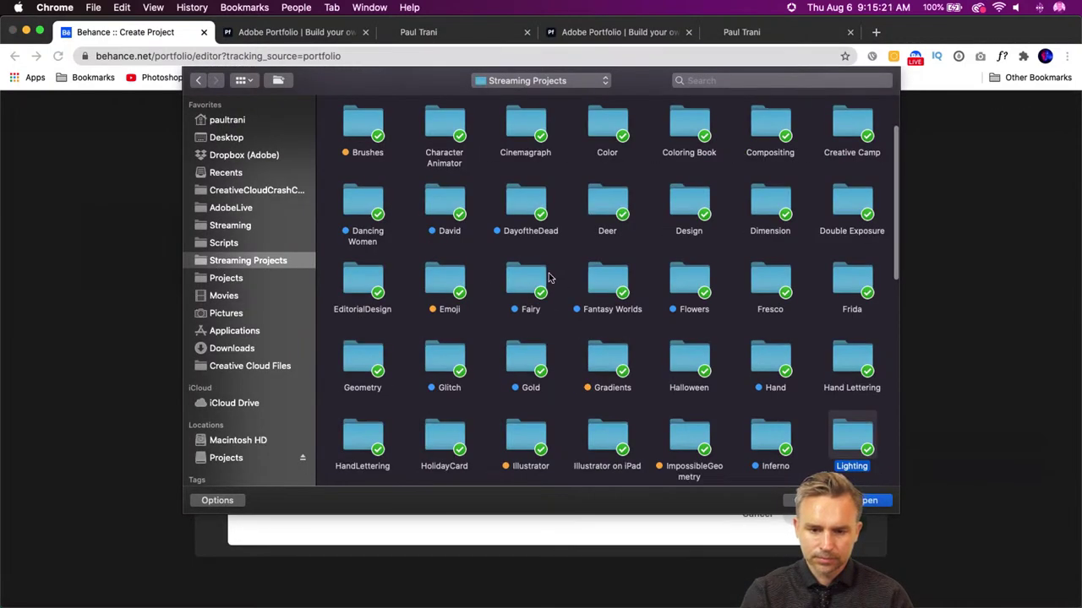
scroll(609, 380, "down", 5)
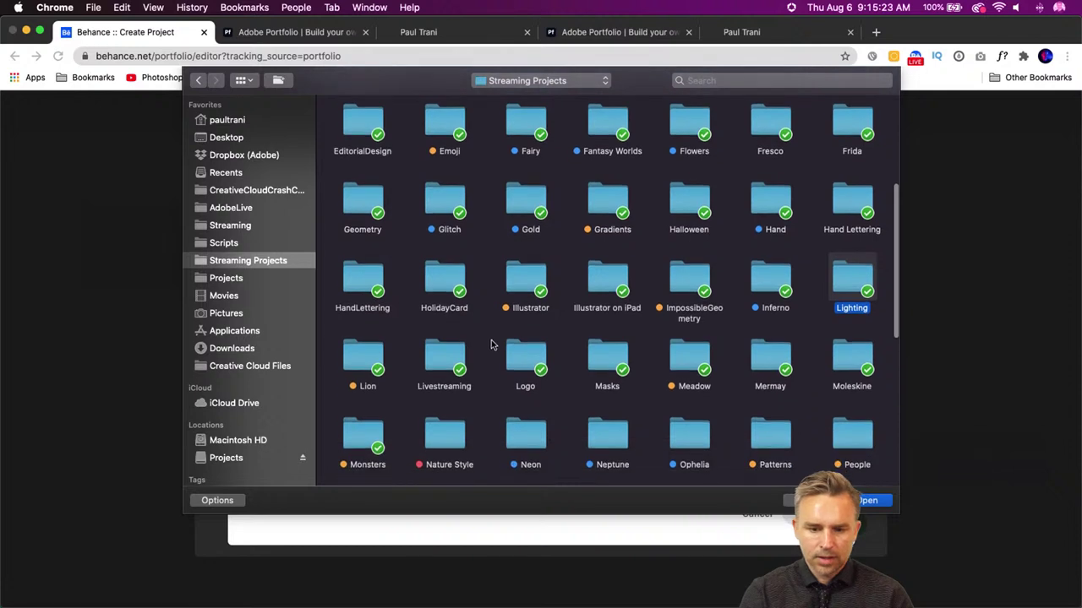
double_click(514, 358)
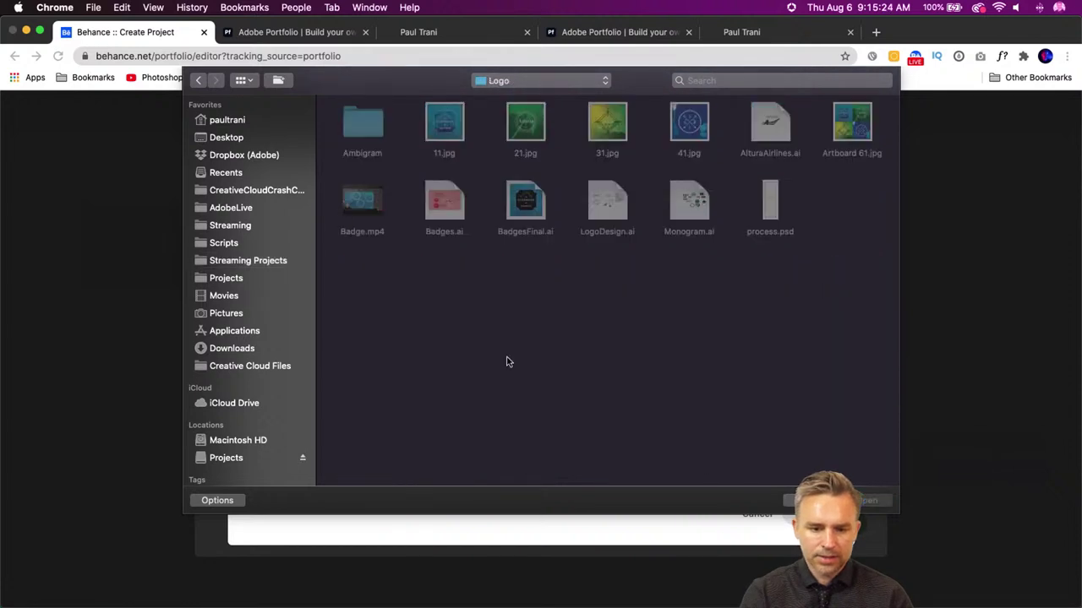
double_click(369, 132)
left_click(808, 123)
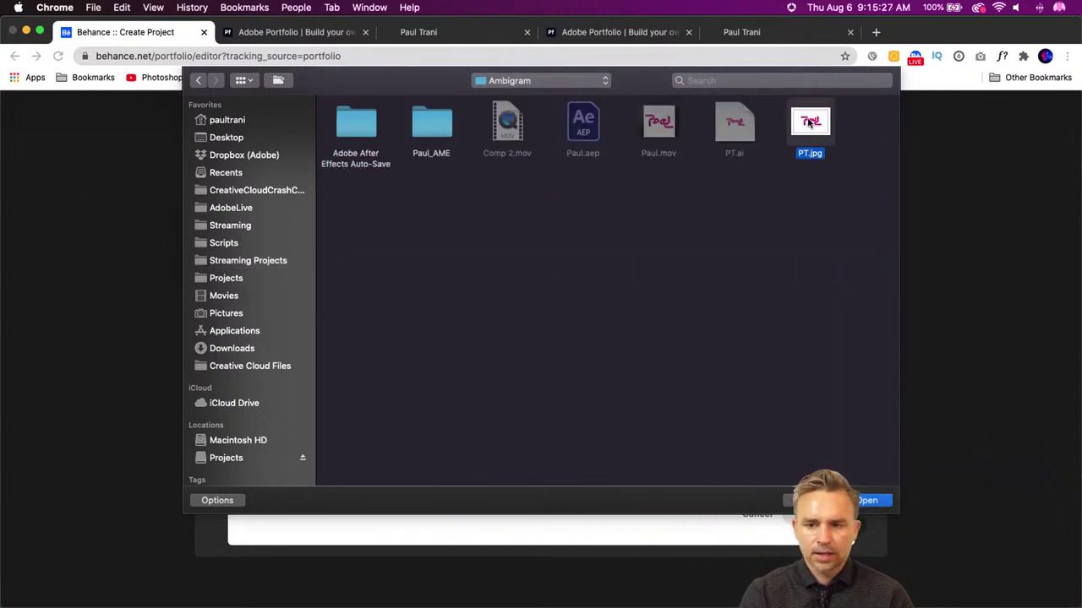
double_click(809, 123)
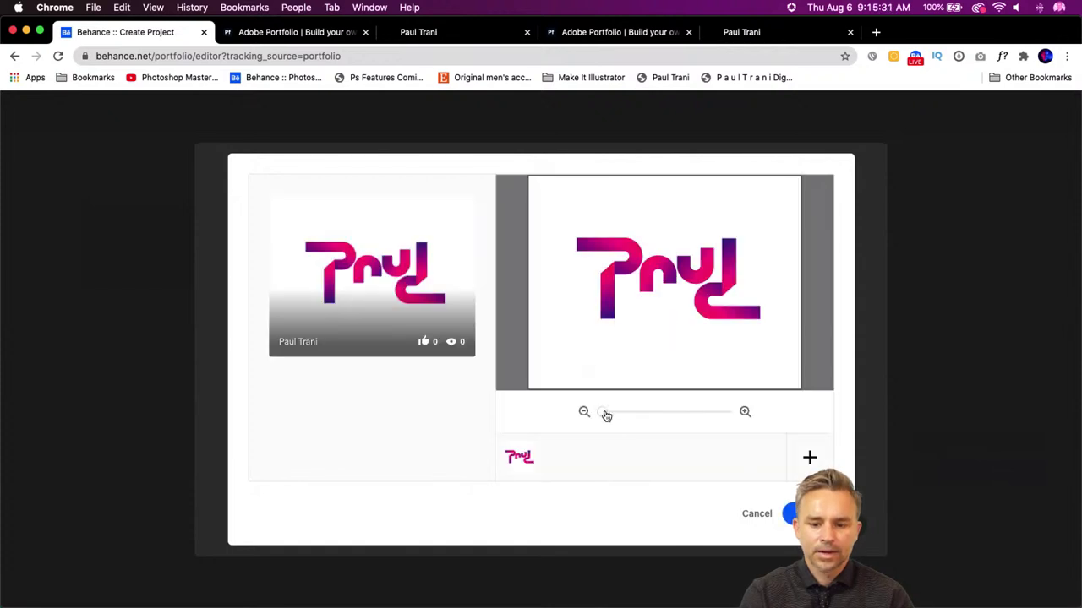
- Zoom in on the gradient ambigram in the cover crop and confirm it
left_click_drag(602, 414, 618, 415)
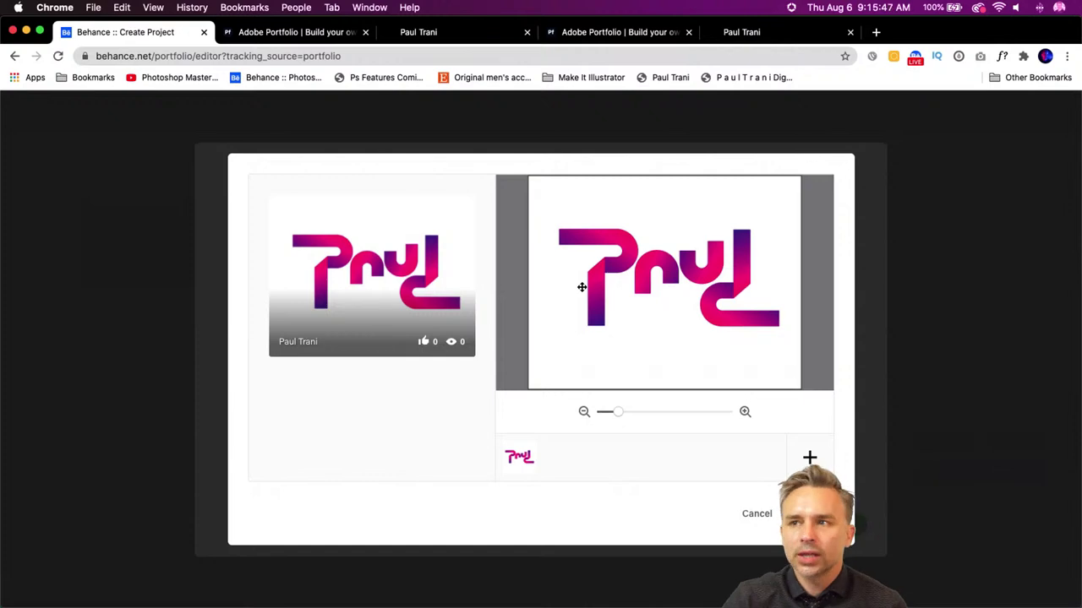
left_click(799, 513)
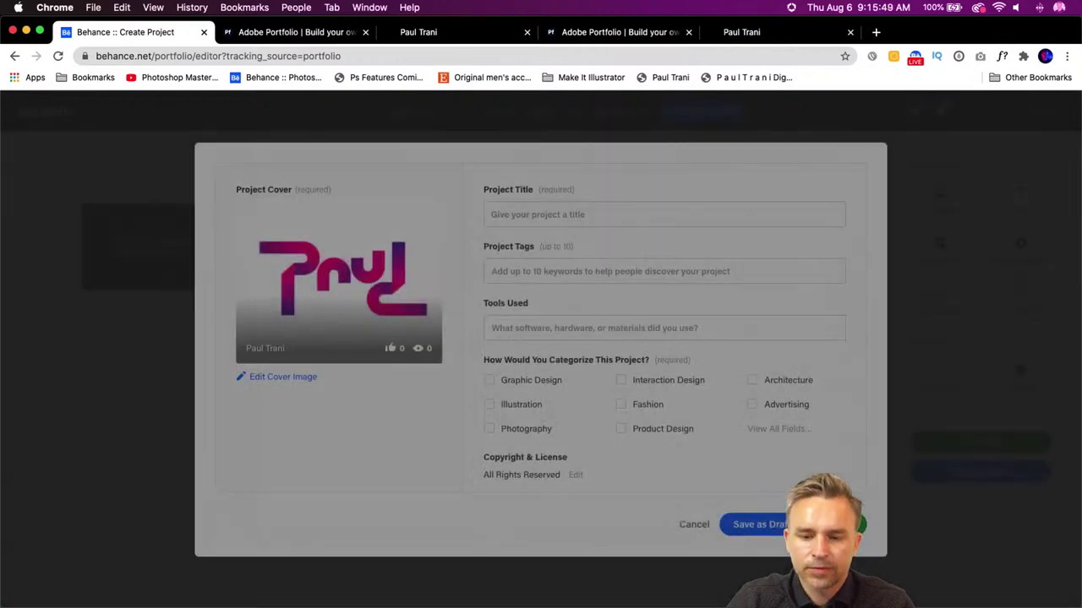
- Title the project 'Ambigram' and tag it Ambigram, Adobe Illustrator and the author's name
left_click(524, 206)
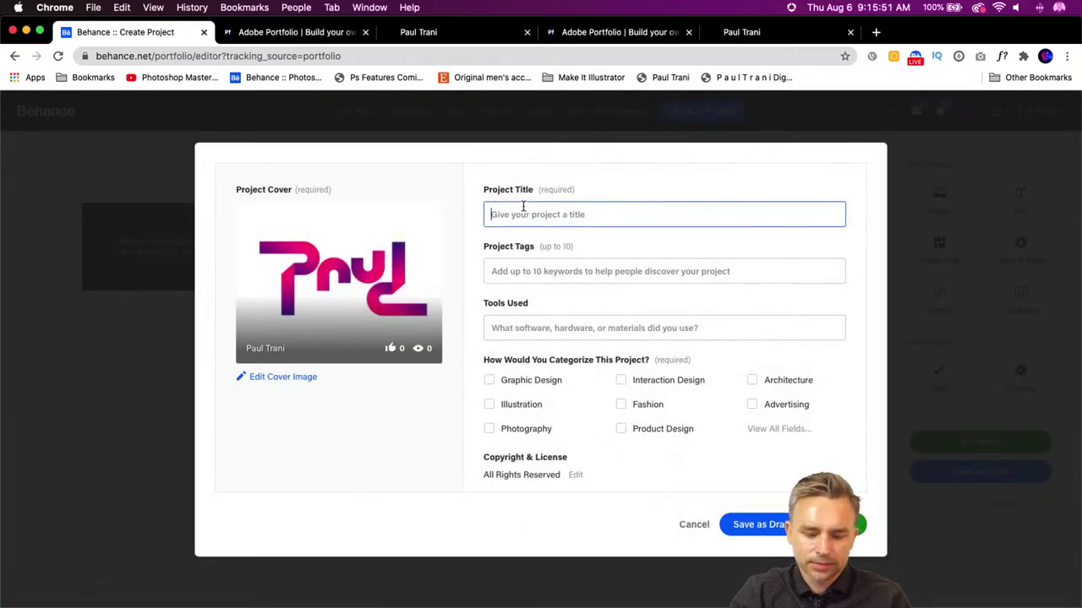
type("Ambigram")
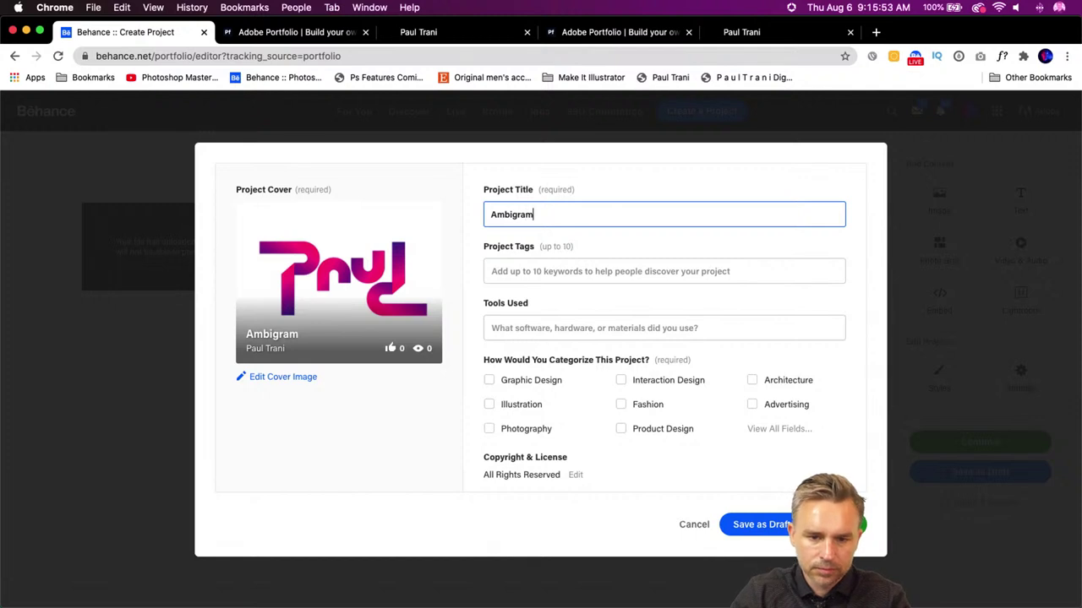
left_click(550, 269)
type("Amb")
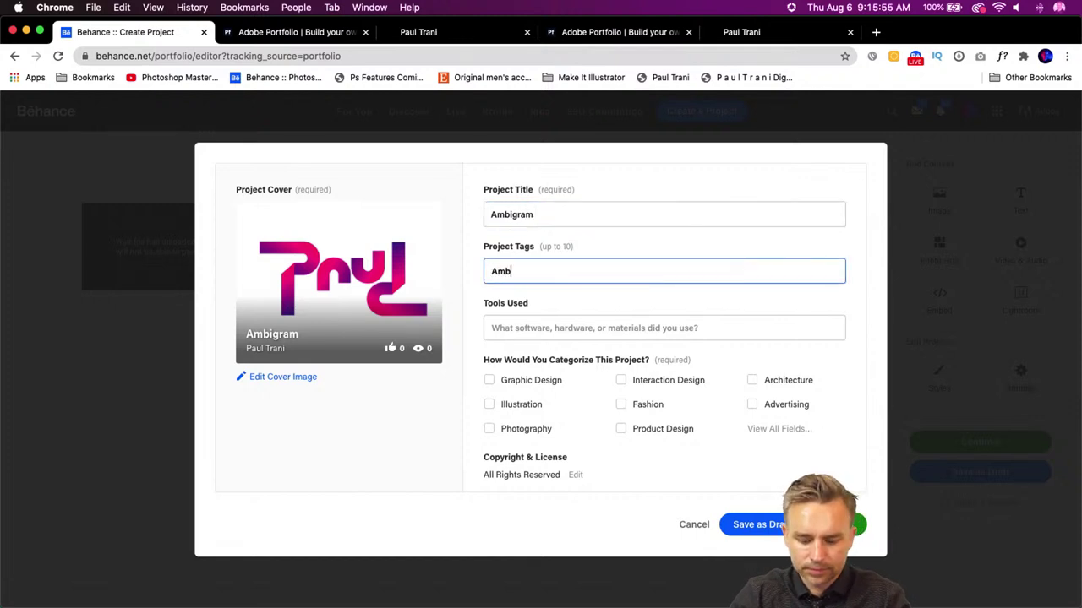
type("igram")
key("Return")
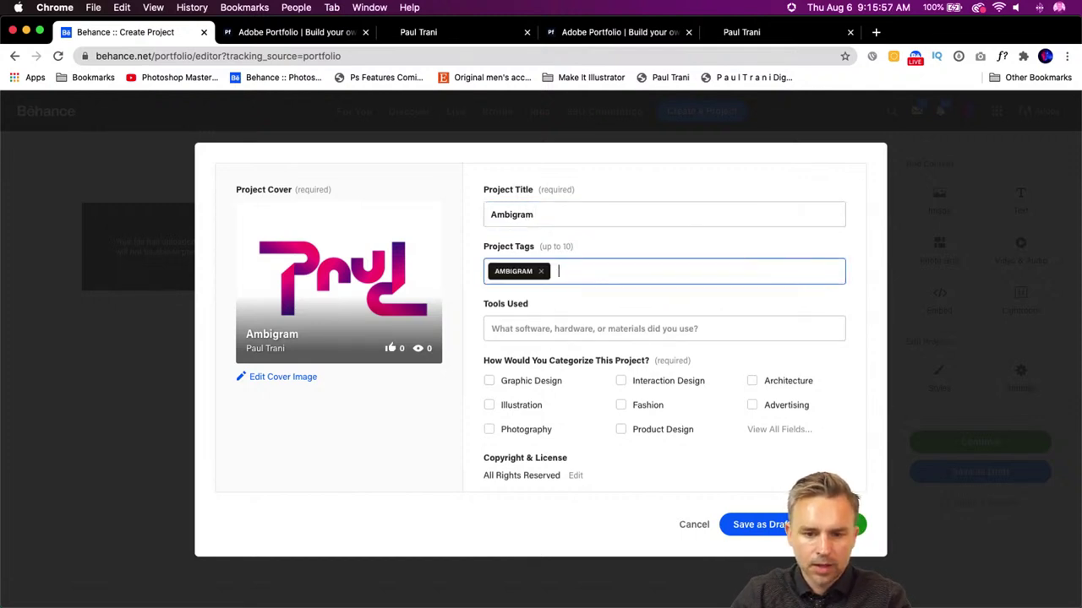
type("Adobe Illustrator")
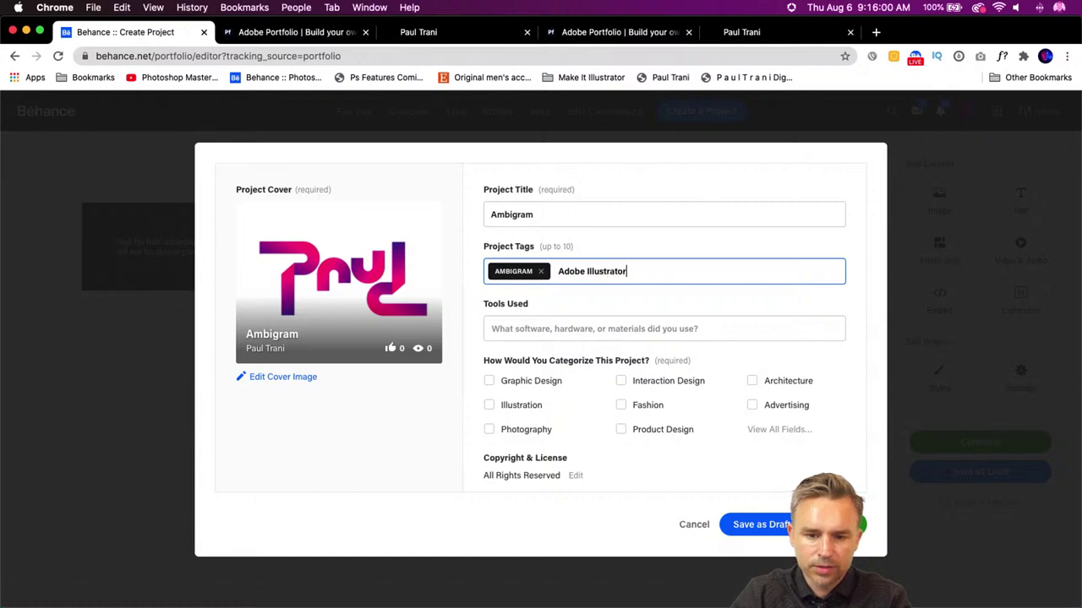
key("Return")
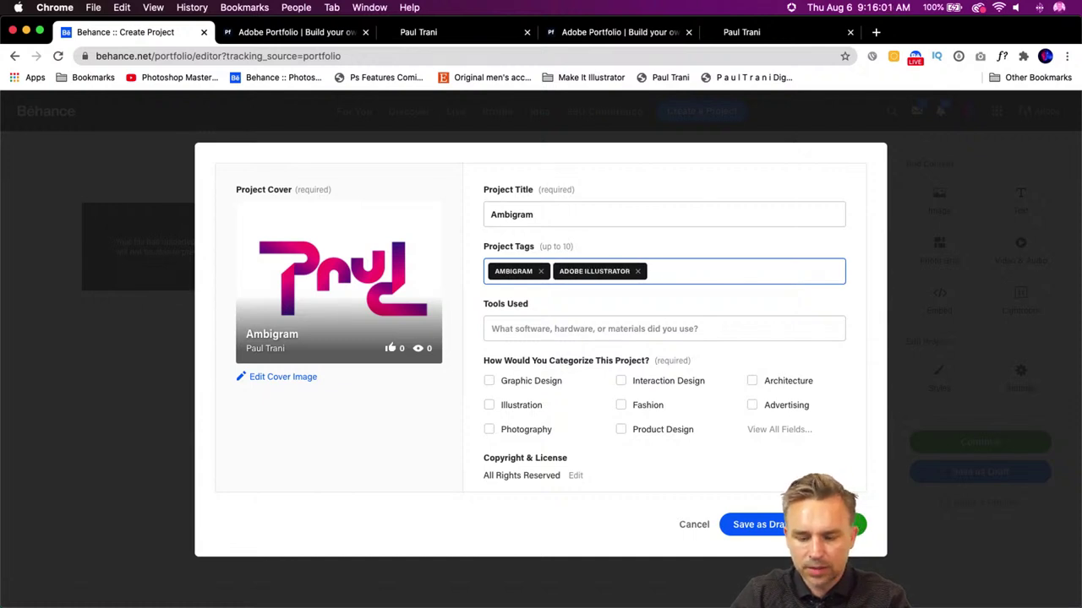
type("Paul Trnai")
key("Return")
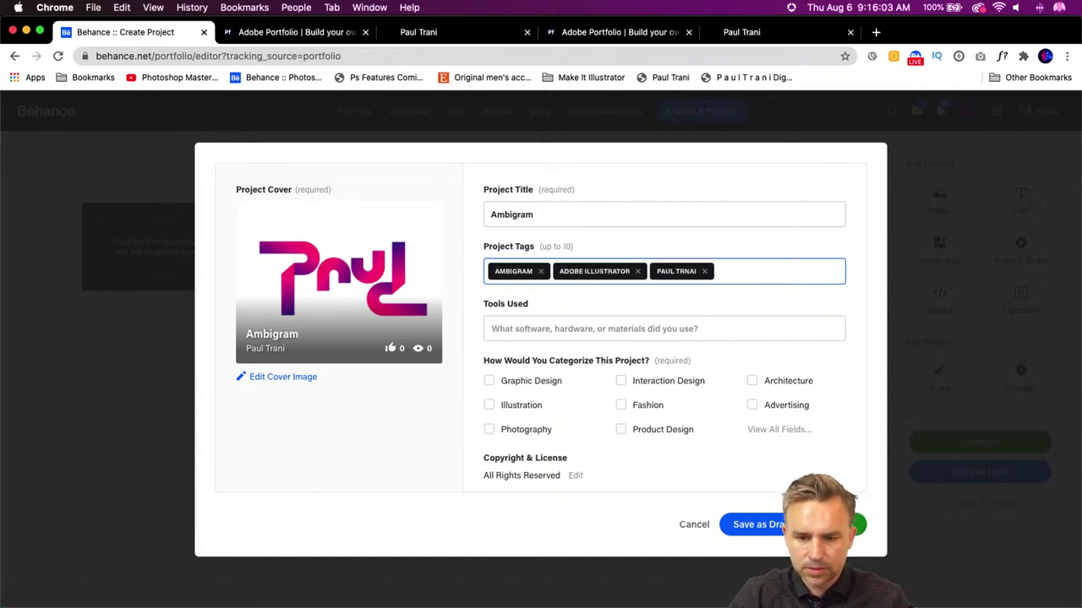
key("BackSpace")
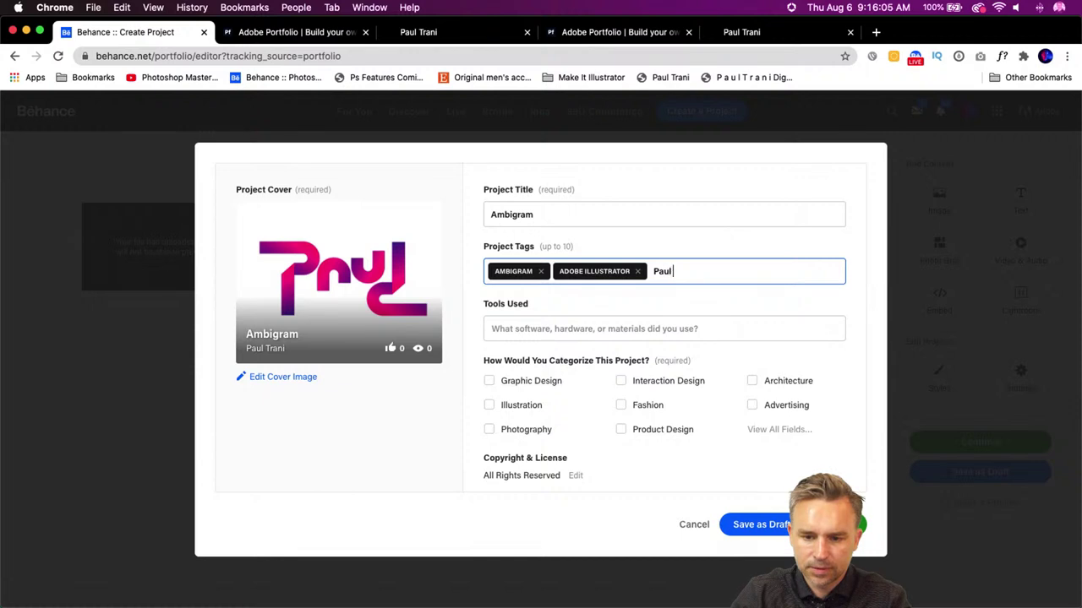
type("Paul Trani")
key("Return")
- Set Adobe Illustrator as the tool, categorise as Graphic Design, and publish
left_click(522, 334)
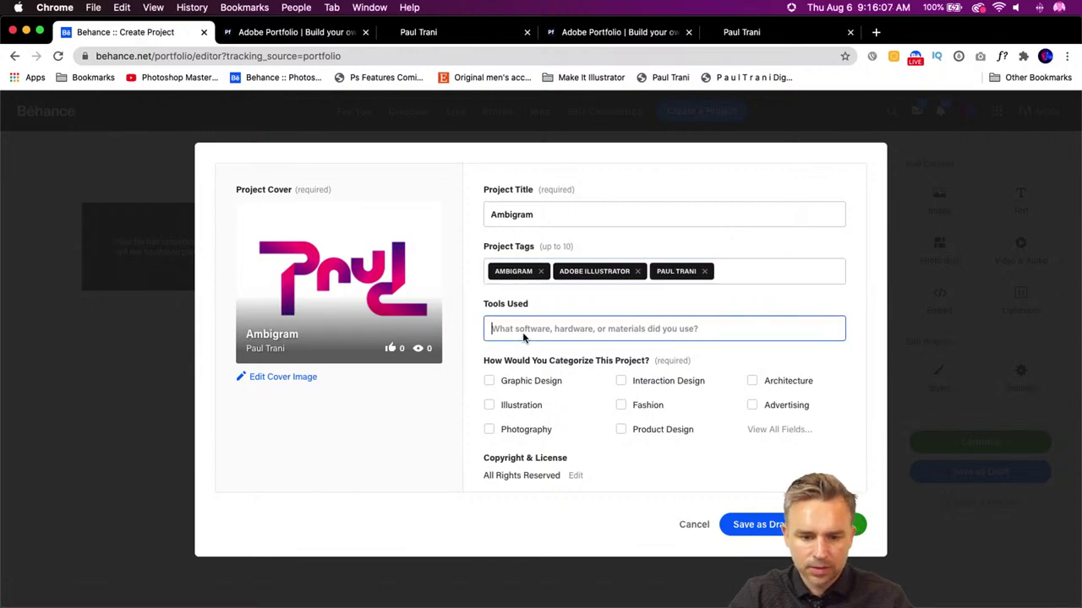
type("Adobe ")
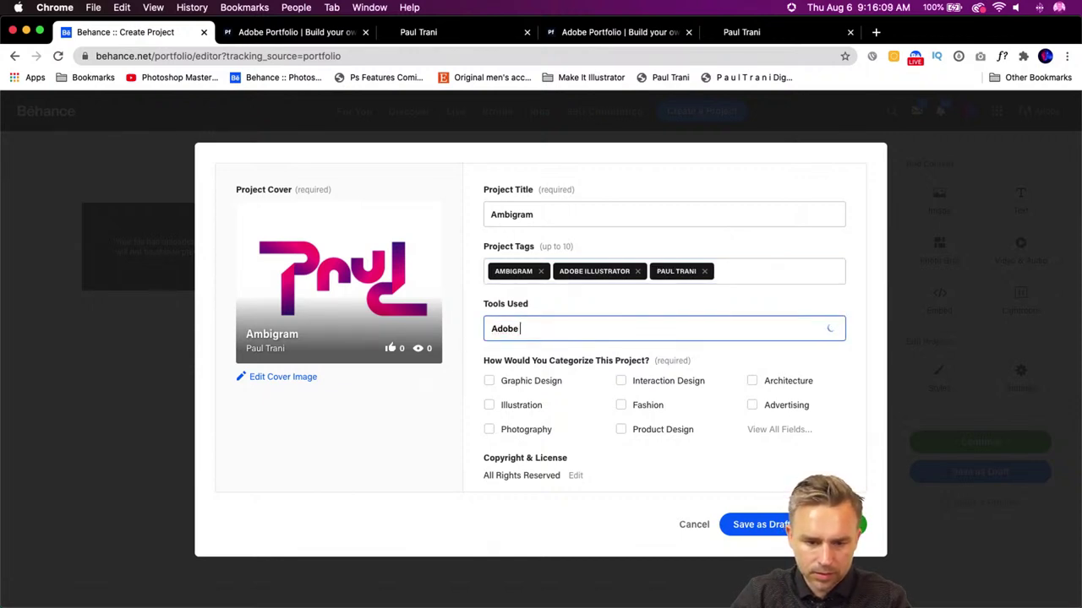
type("Illustrator")
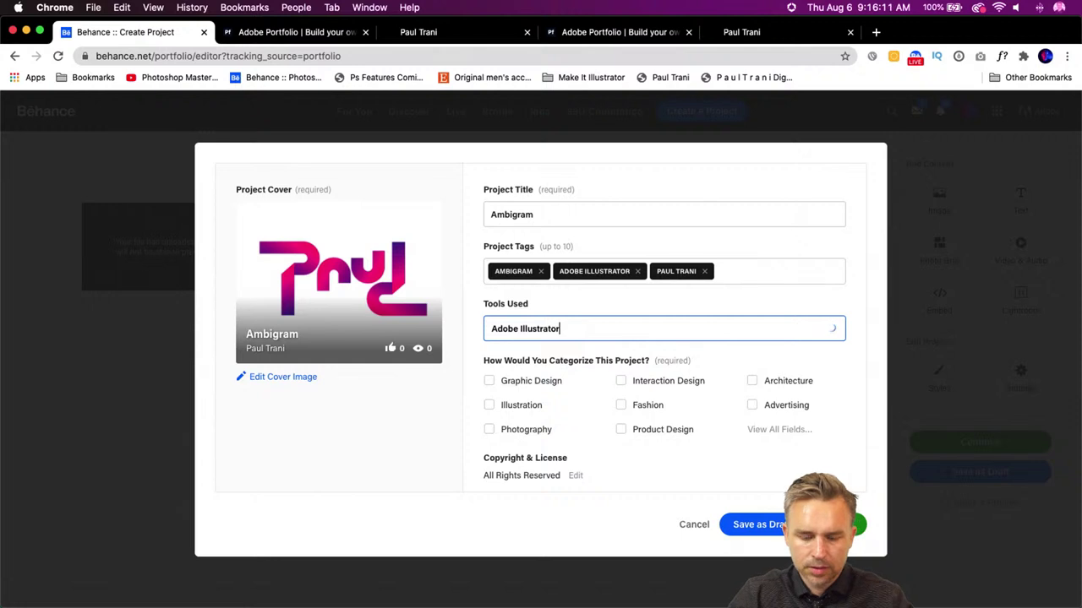
left_click(535, 354)
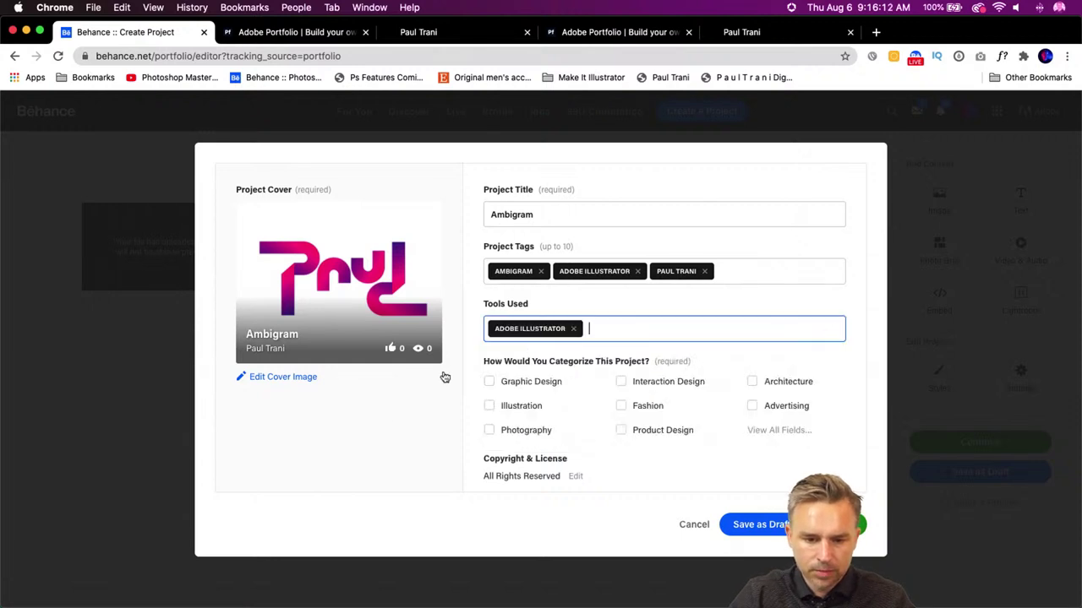
left_click(489, 407)
left_click(488, 381)
left_click(489, 407)
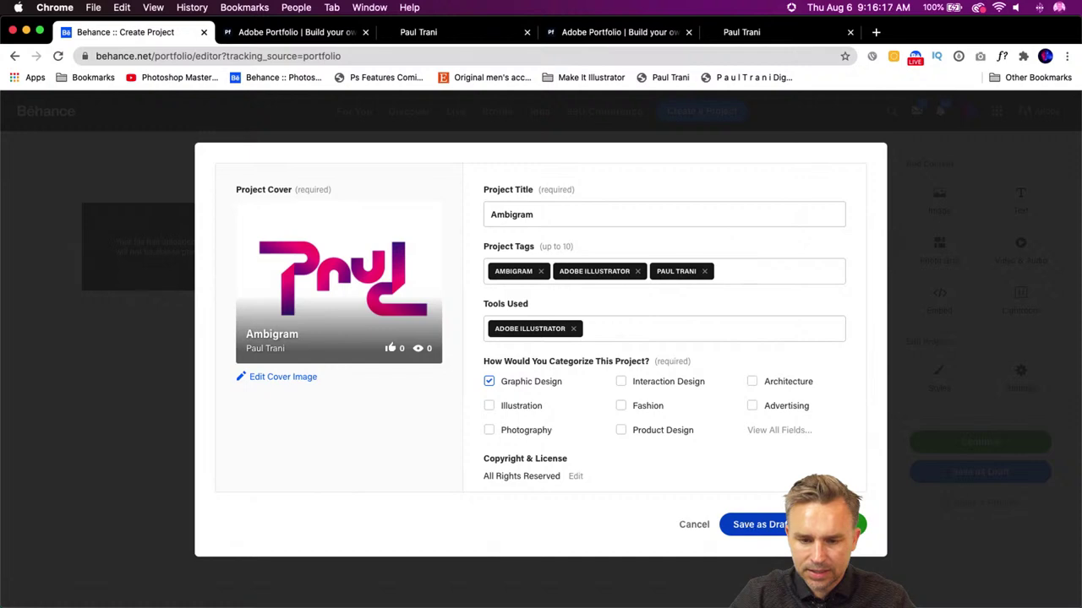
left_click(832, 524)
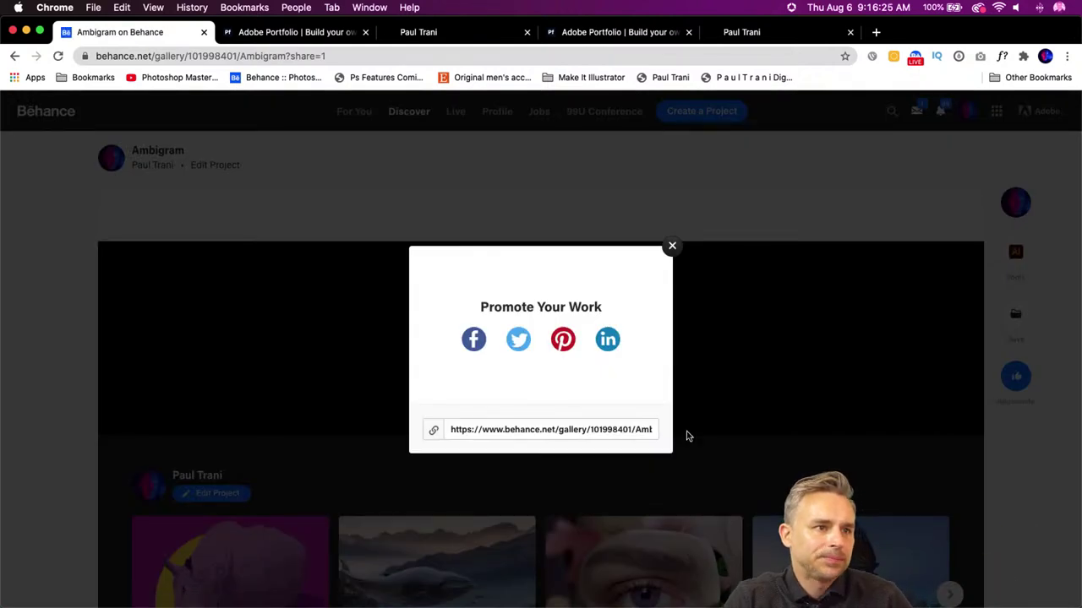
- Dismiss the Promote Your Work prompt and open the Behance profile in a new tab
left_click(671, 246)
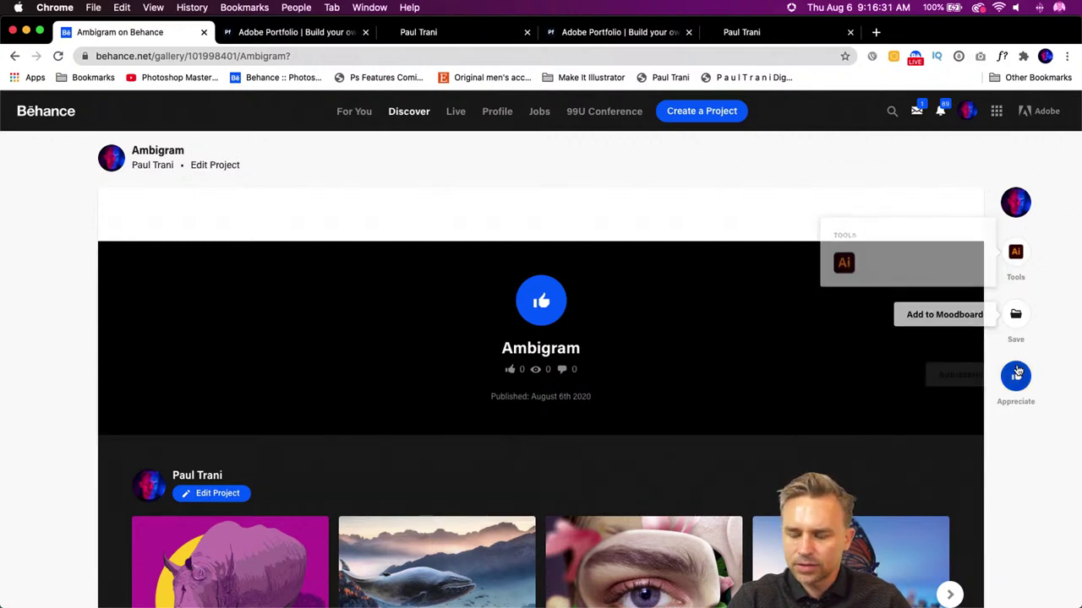
mouse_move(1017, 213)
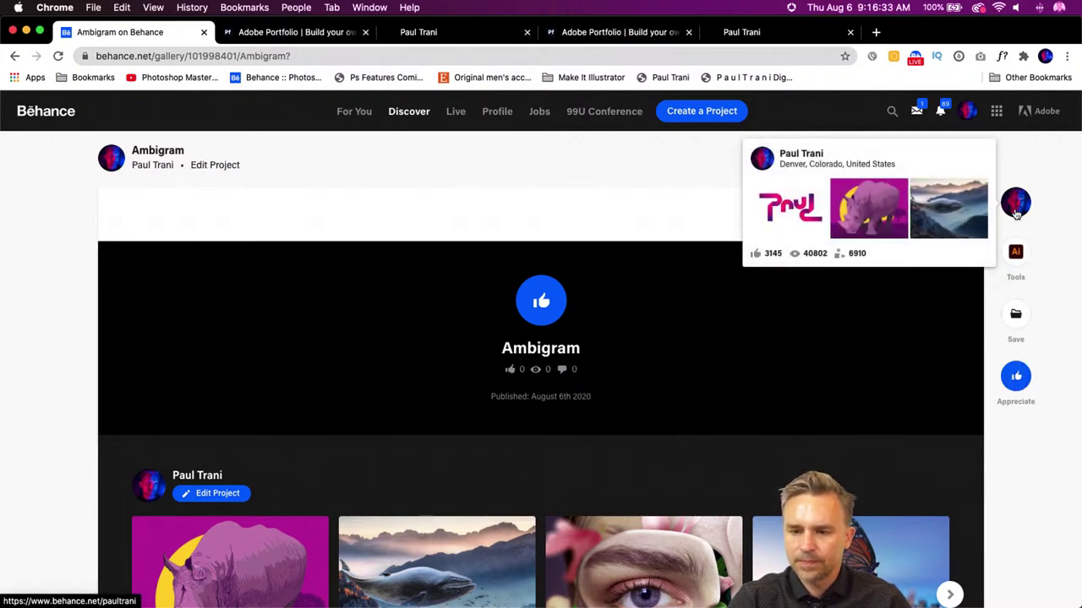
left_click(497, 110, "super")
left_click(245, 39)
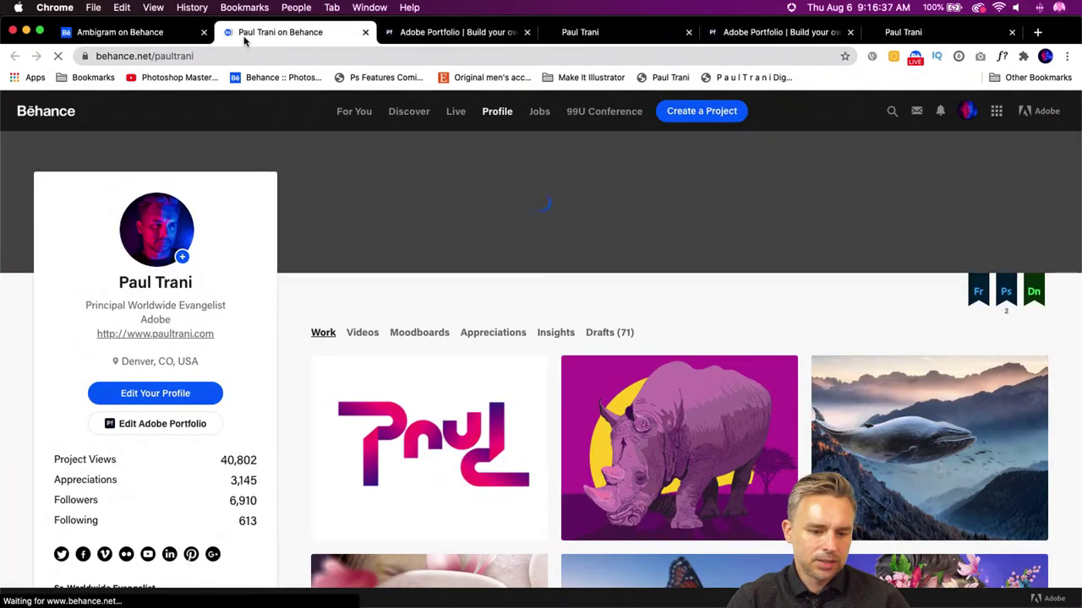
- Check the Ambigram project from the profile, then open the Adobe Portfolio site chooser
left_click(374, 467)
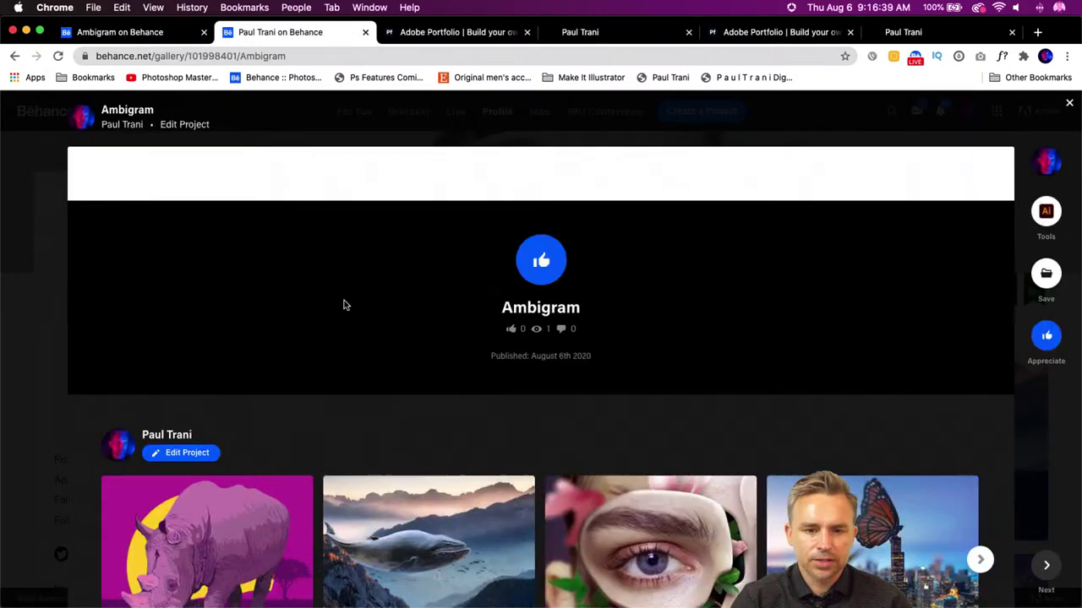
left_click(150, 33)
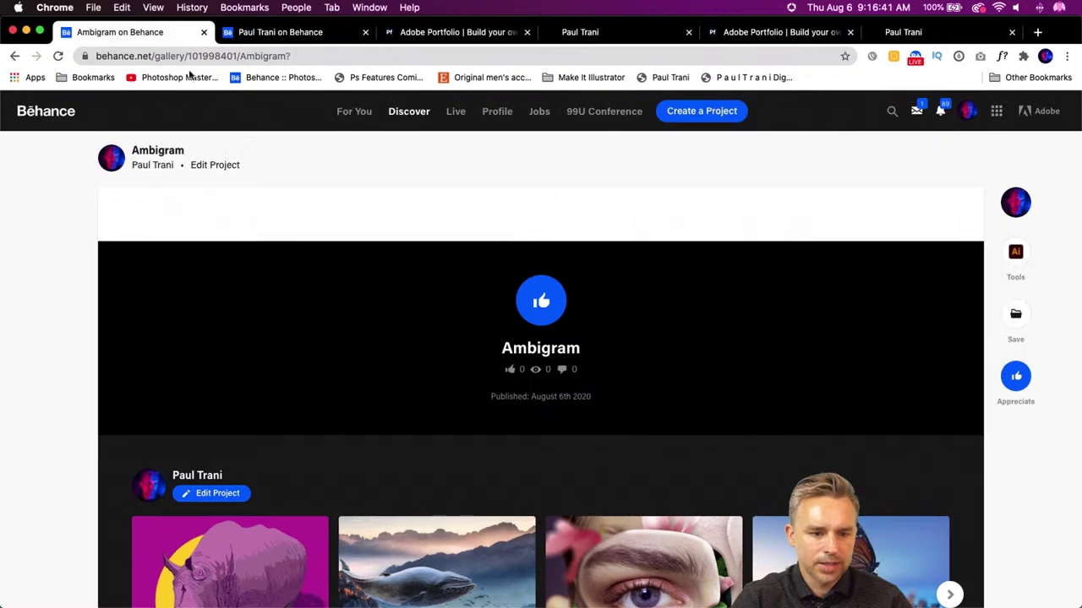
left_click(253, 32)
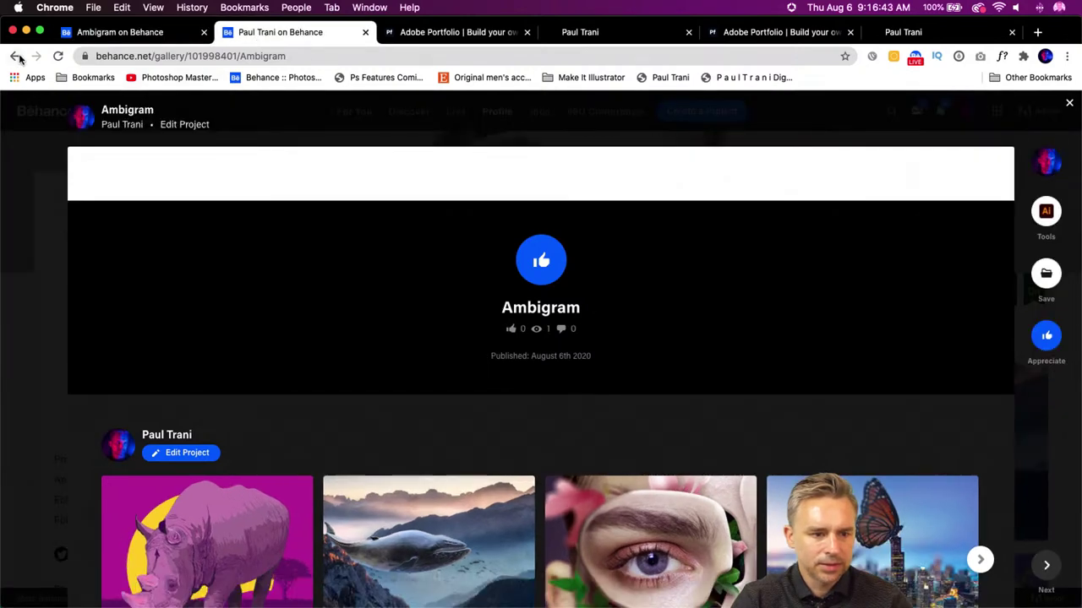
left_click(1069, 103)
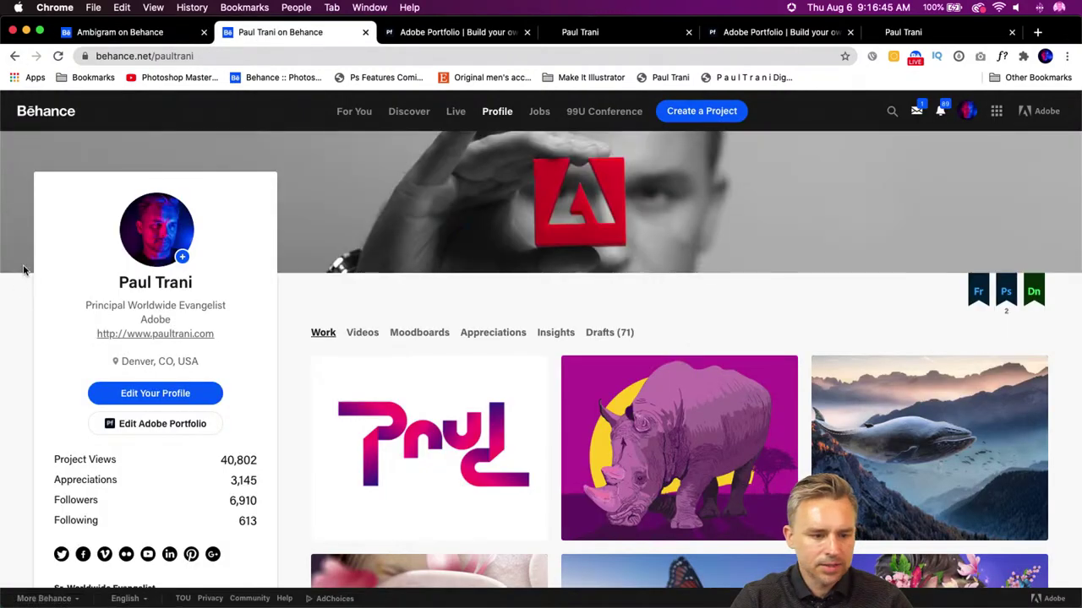
left_click(126, 424)
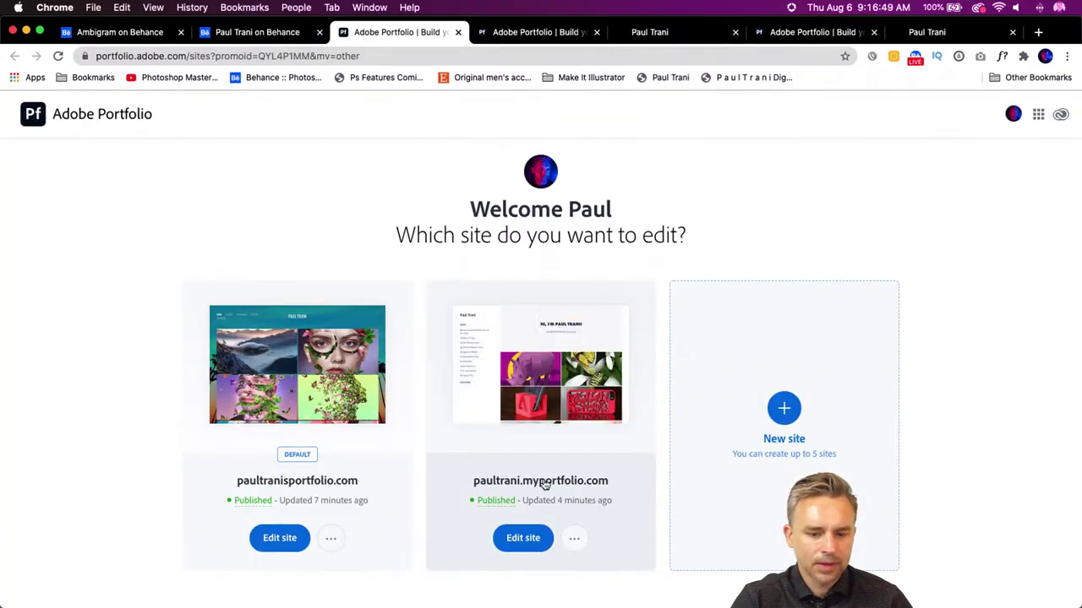
- Edit the second portfolio site to check Ambigram in its Work list, then reopen the site chooser
left_click(517, 544)
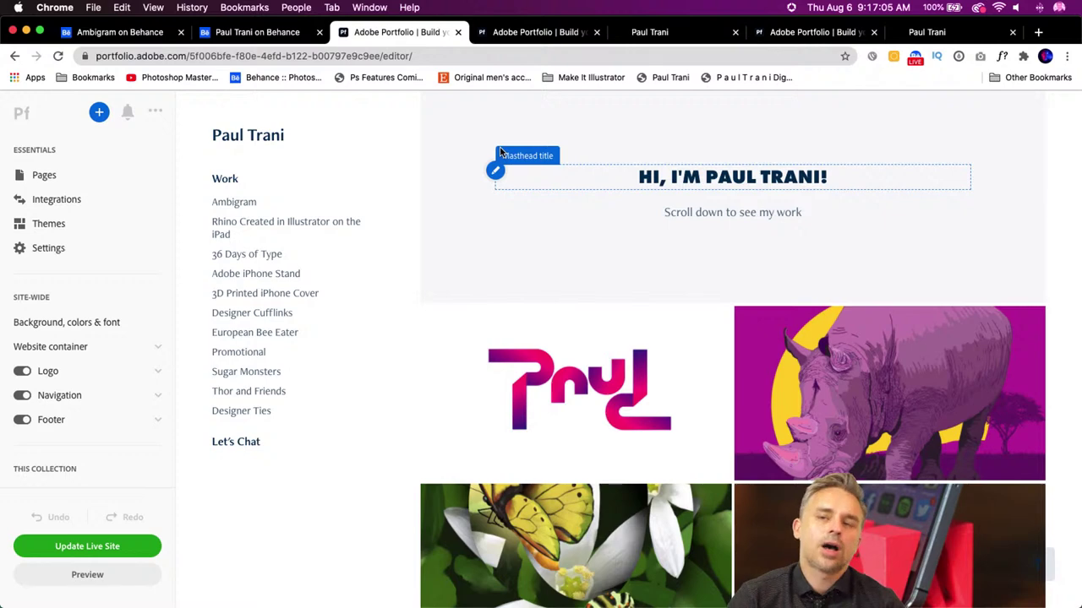
left_click(135, 38)
left_click(239, 35)
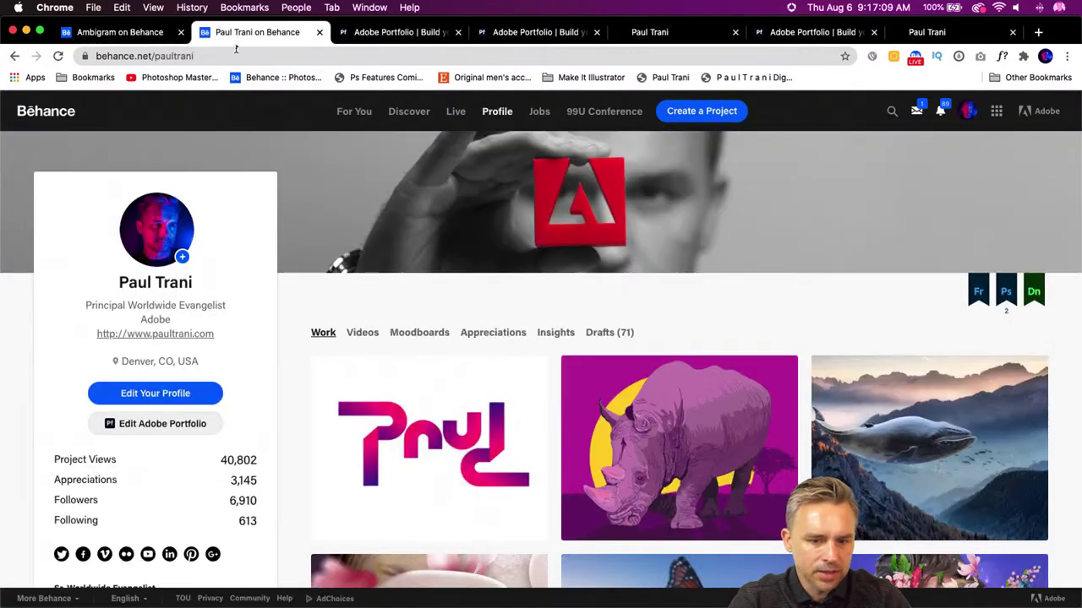
left_click(126, 423)
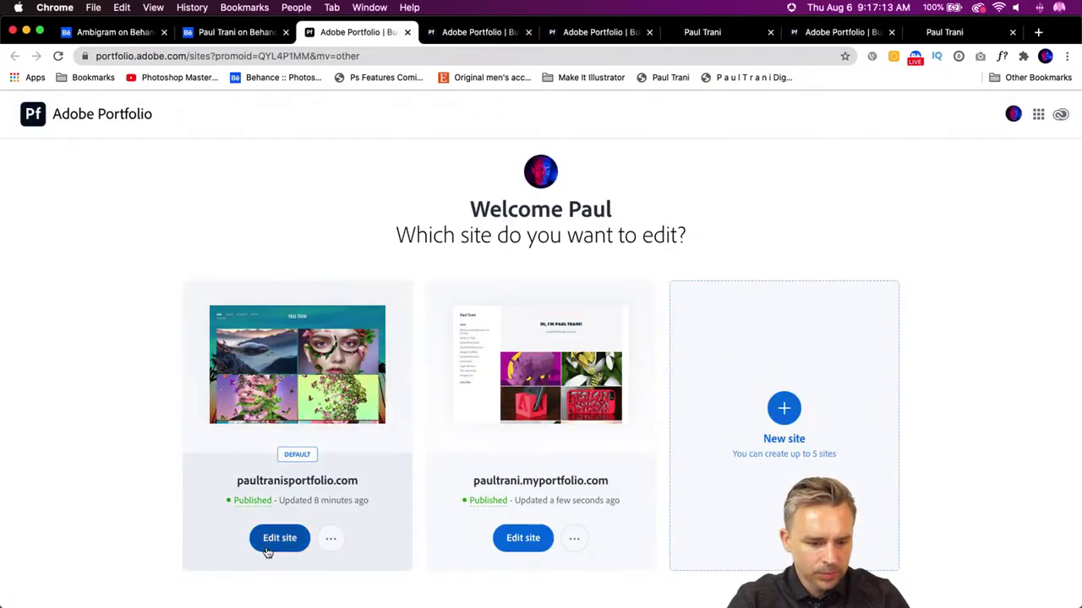
- On the default site, switch off the Ambigram page and update the live site
left_click(265, 544)
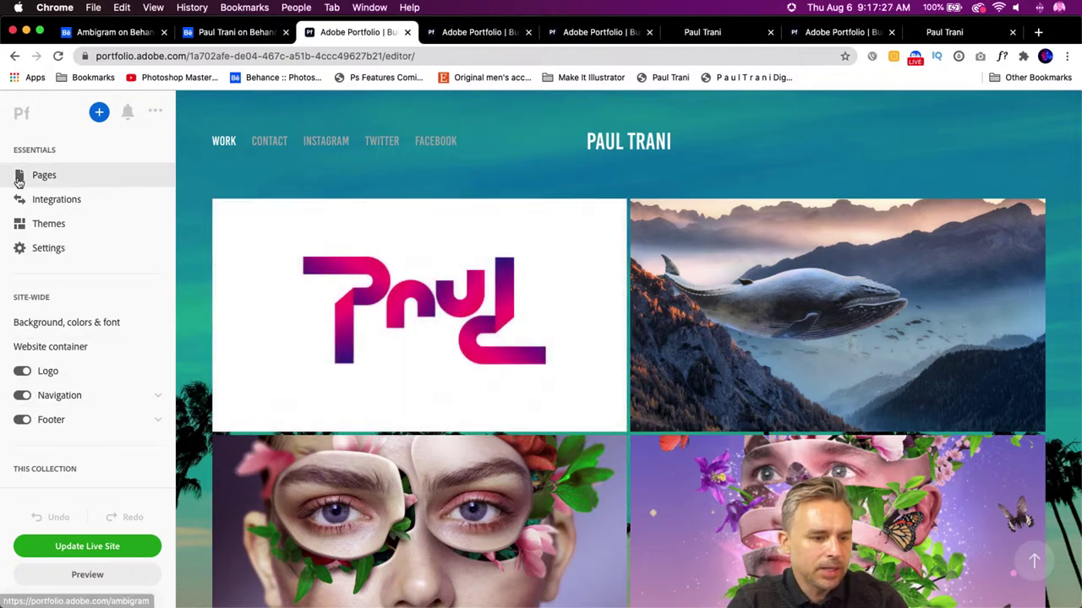
left_click(21, 178)
left_click(311, 221)
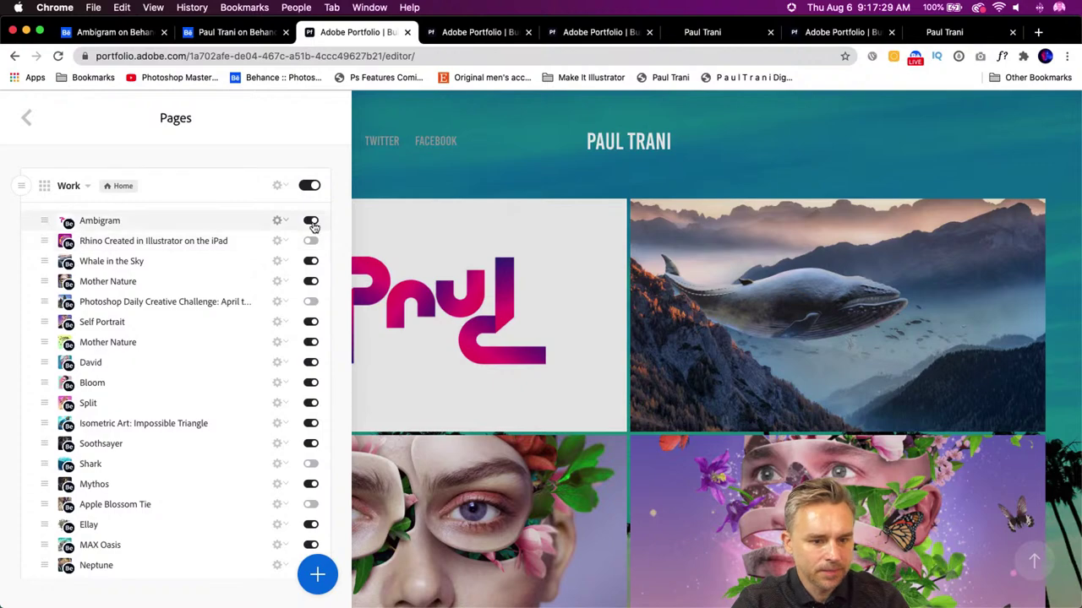
left_click(373, 164)
left_click(27, 546)
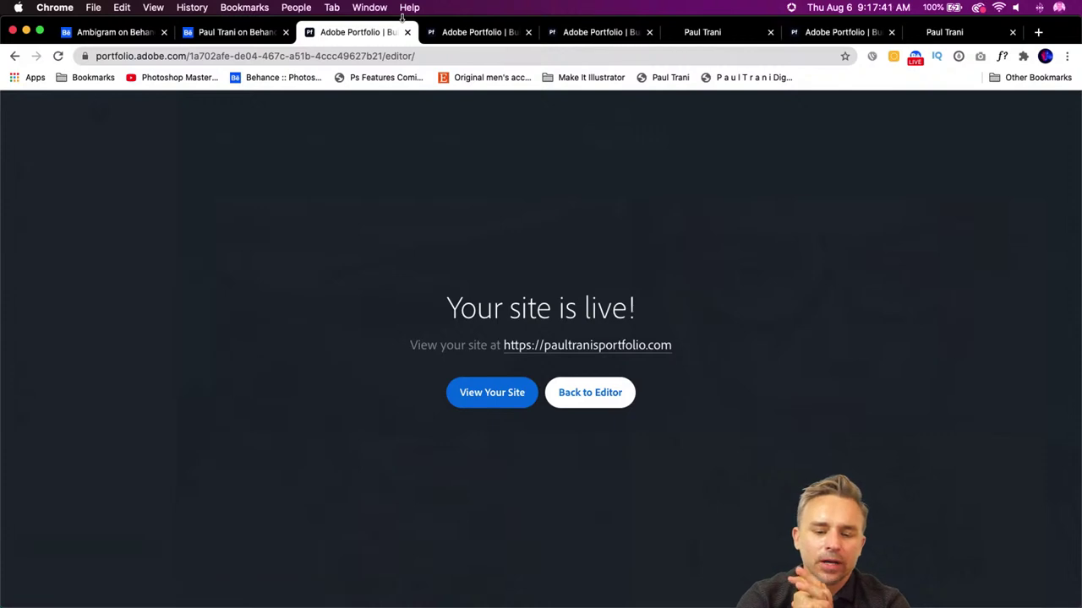
- Open the live site, close four leftover tabs, and load the old 1998 home page bookmark
left_click(552, 346)
left_click(582, 32)
left_click(582, 32)
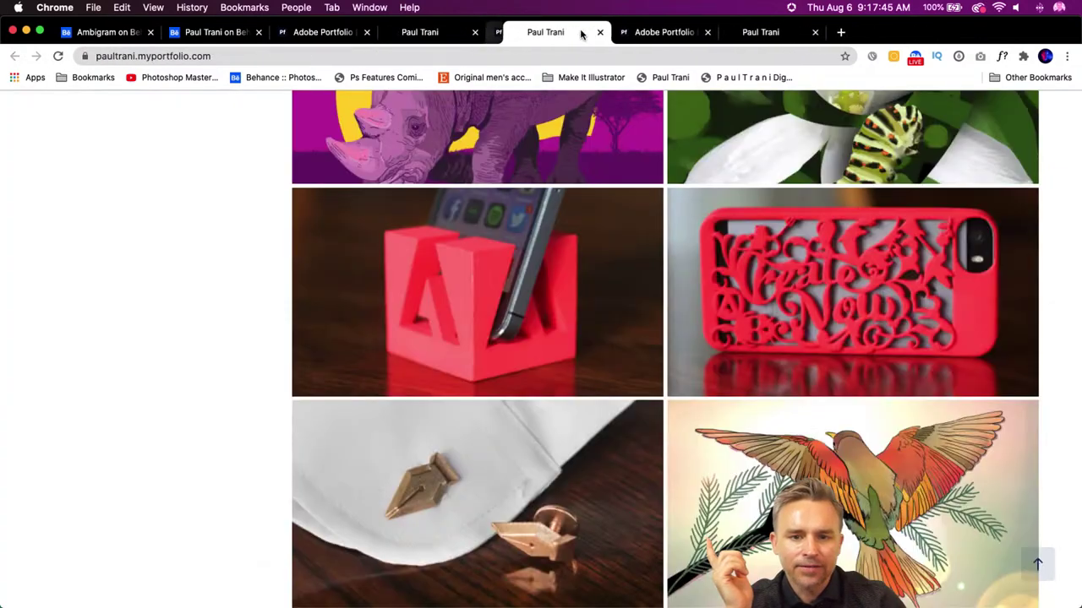
left_click(583, 33)
left_click(583, 32)
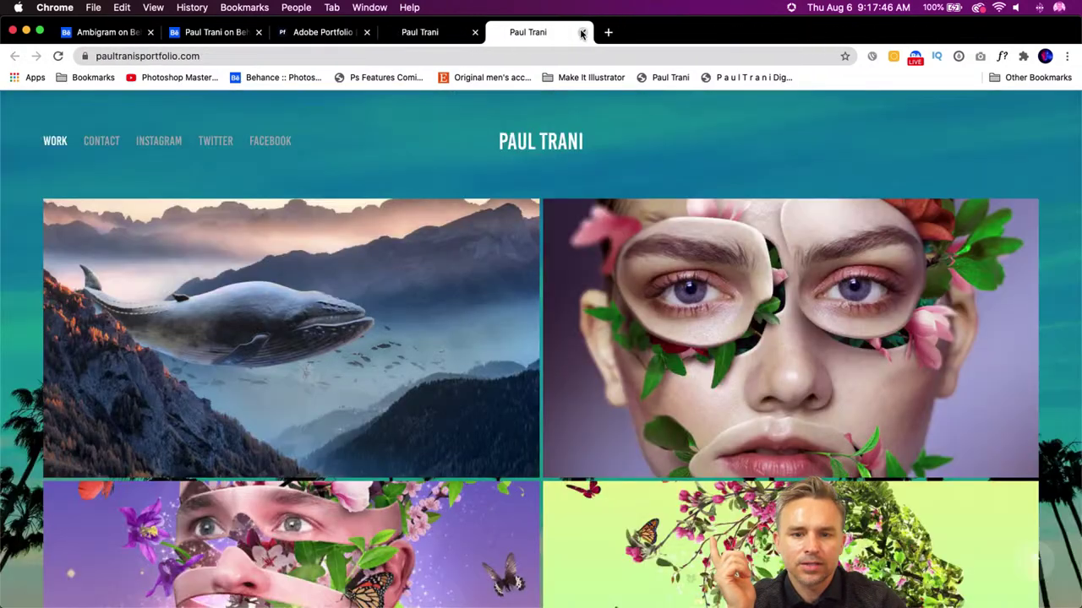
left_click(666, 76)
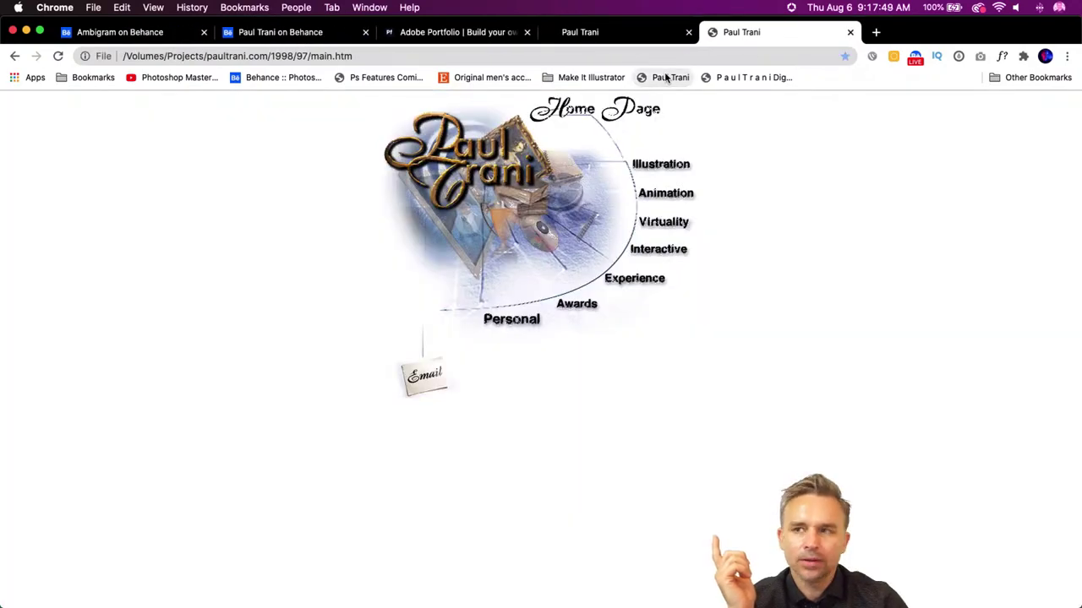
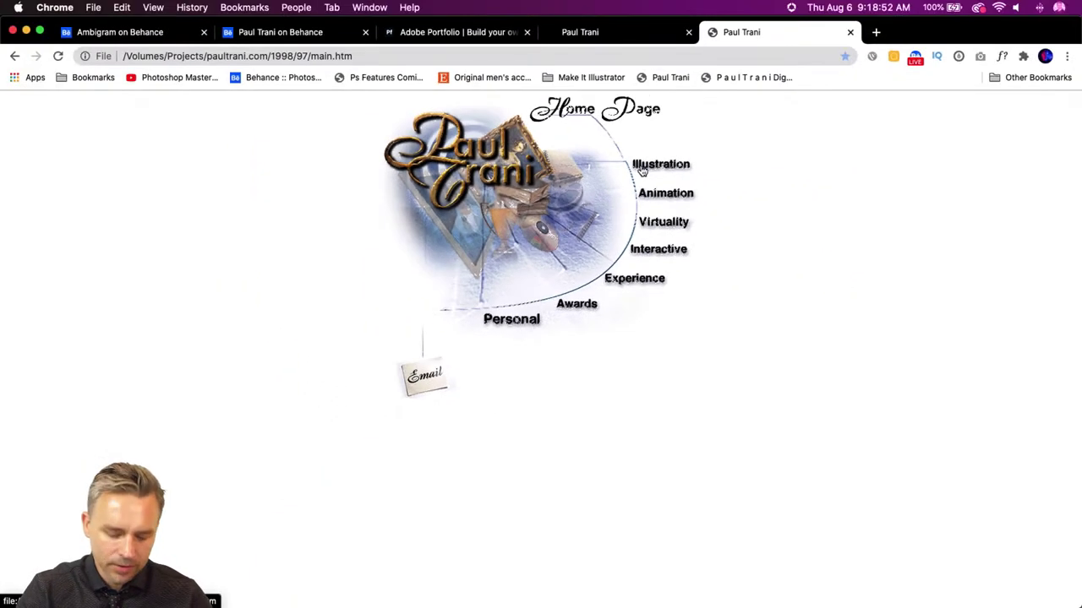
- Browse the old site's Illustration and Animation pages, including the intro animation video page
left_click(642, 171)
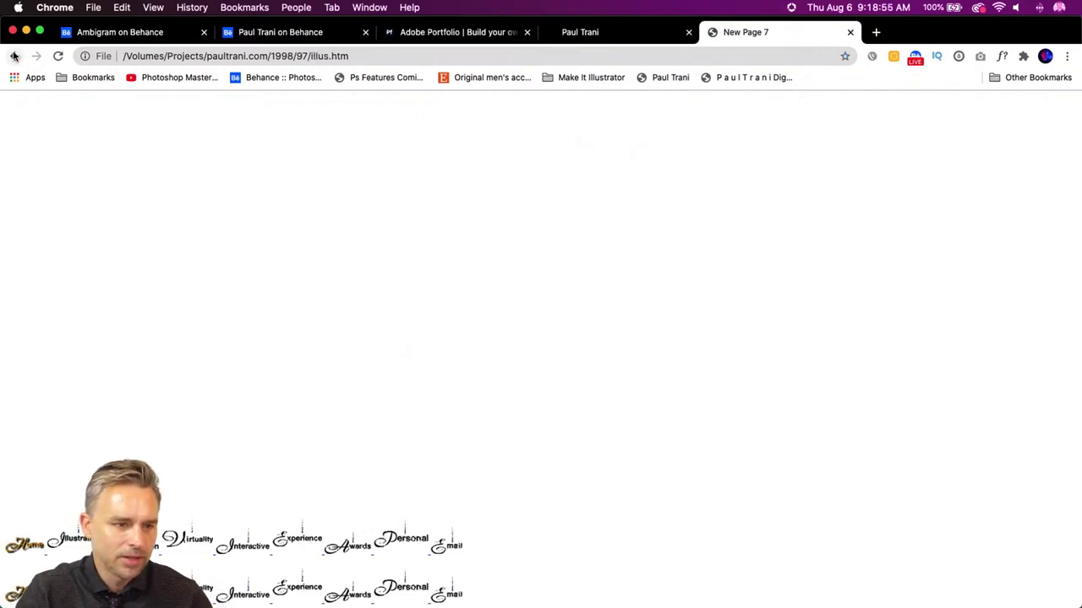
left_click(14, 56)
left_click(666, 193)
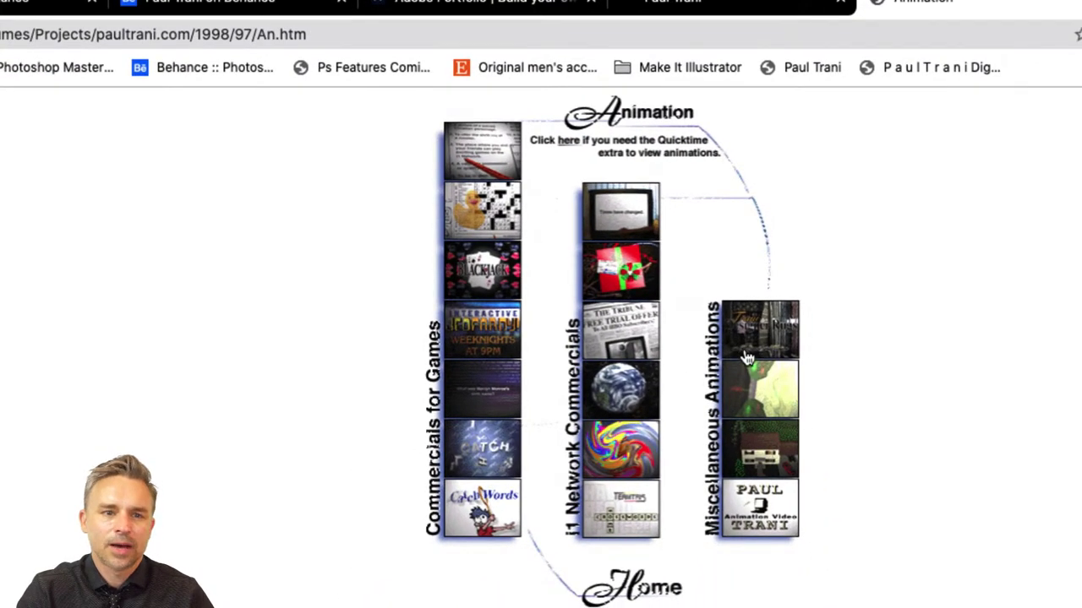
left_click(744, 512)
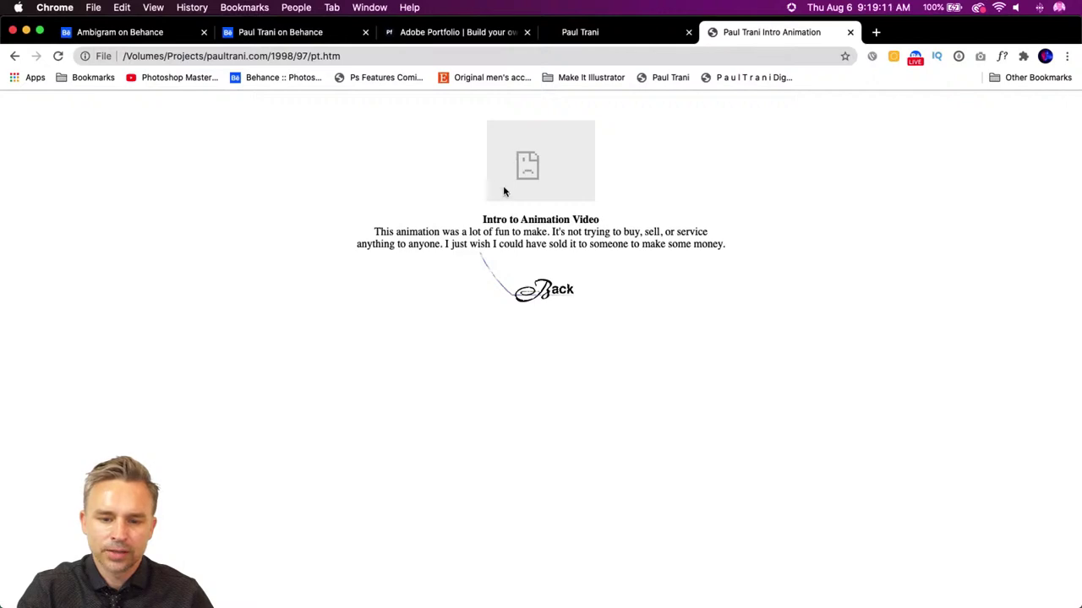
left_click(545, 289)
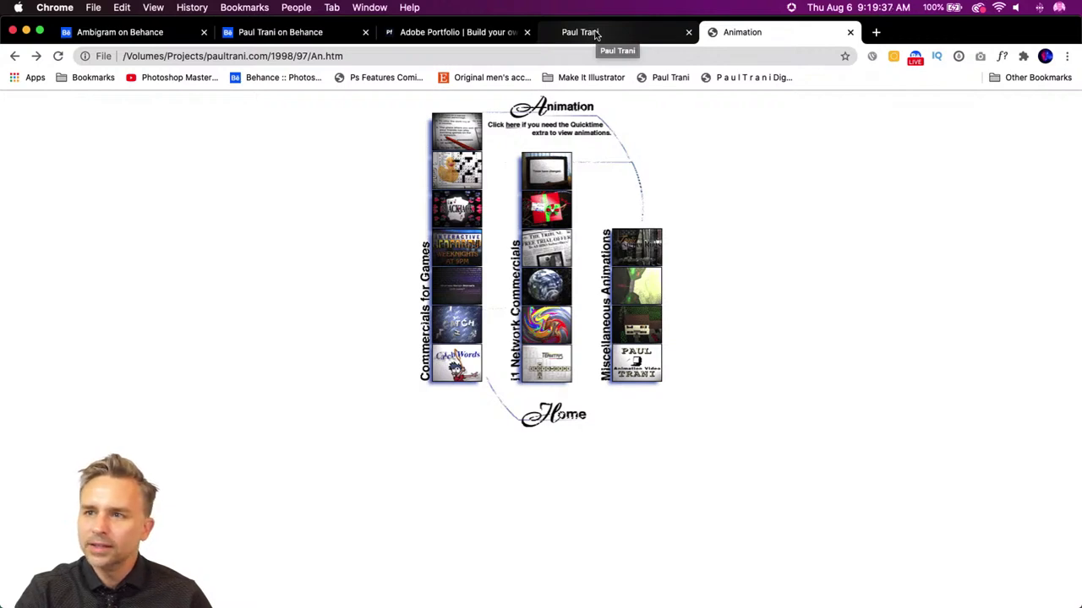
- Open the bookmarked 1998 digital design site and take Chrome out of full screen
left_click(595, 34)
left_click(799, 36)
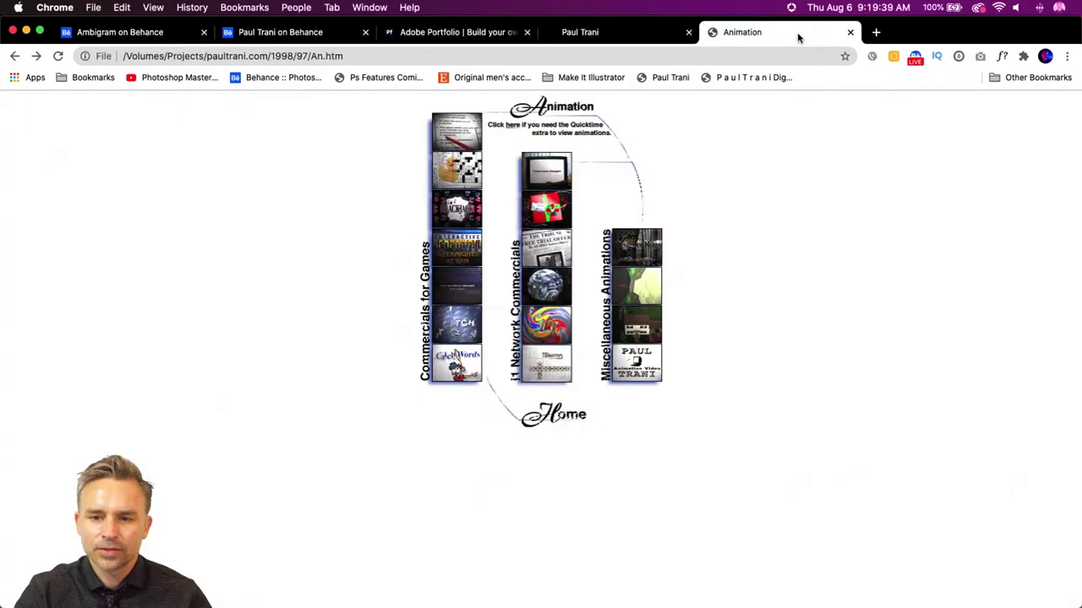
left_click(14, 55)
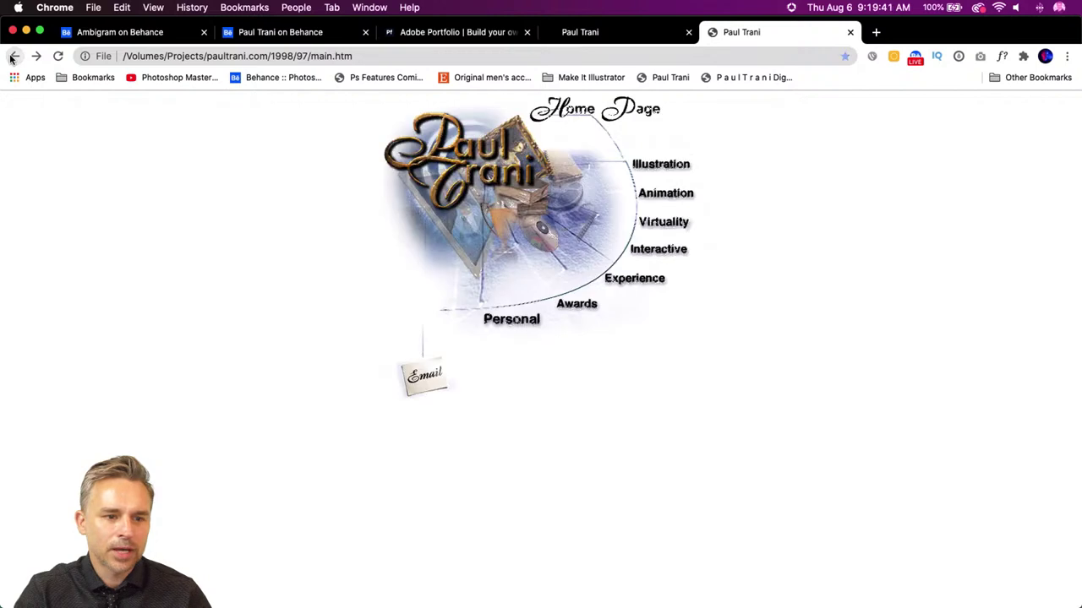
left_click(732, 78)
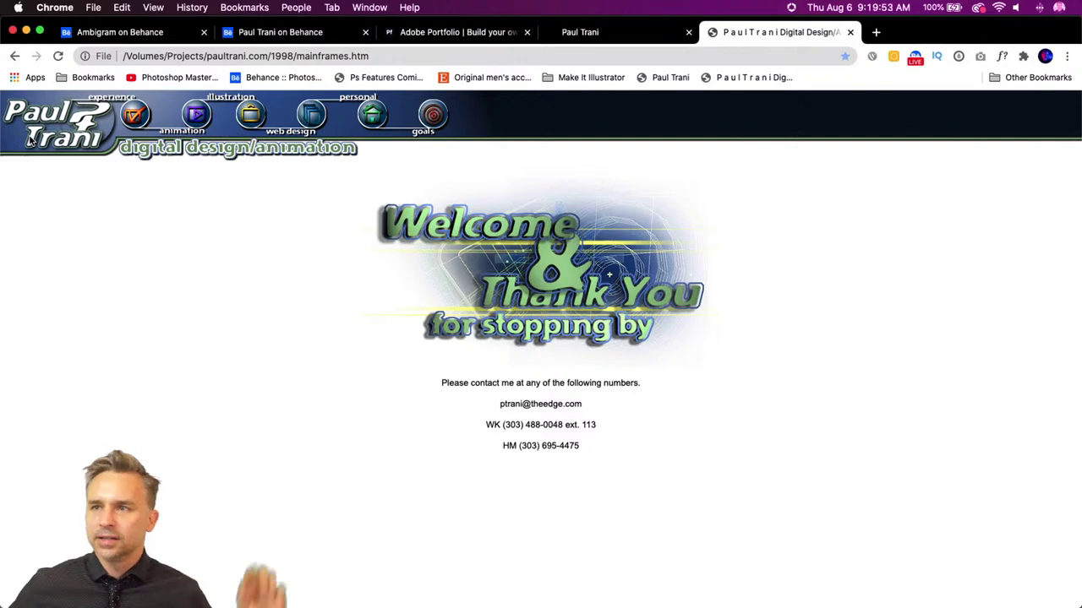
left_click(40, 31)
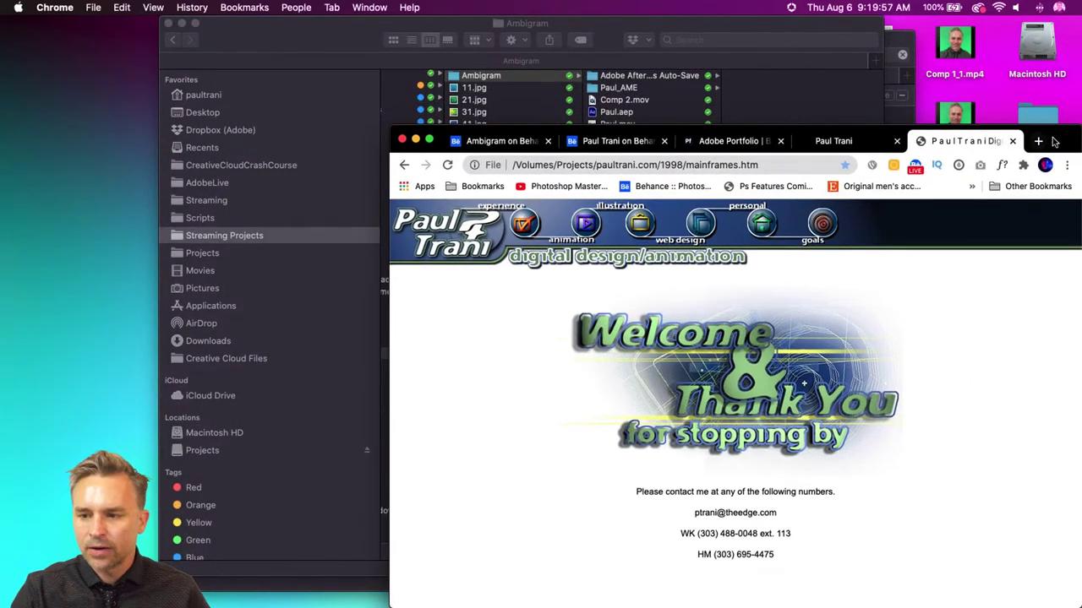
- Close the Finder 'Searching Recents' window and open the old site's Experience section
left_click_drag(997, 140, 887, 73)
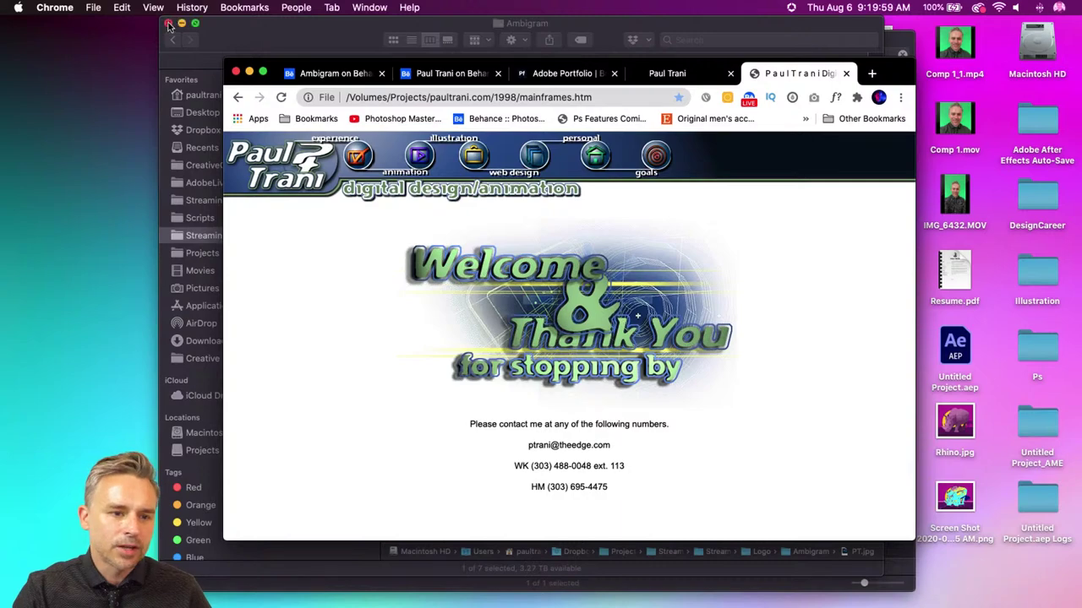
left_click(203, 42)
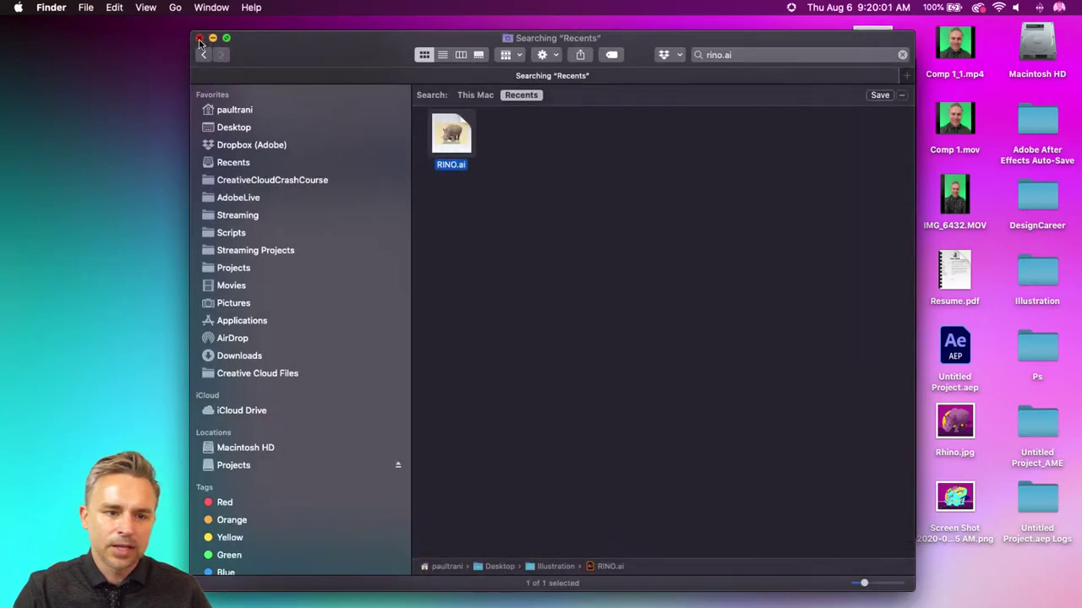
left_click(200, 38)
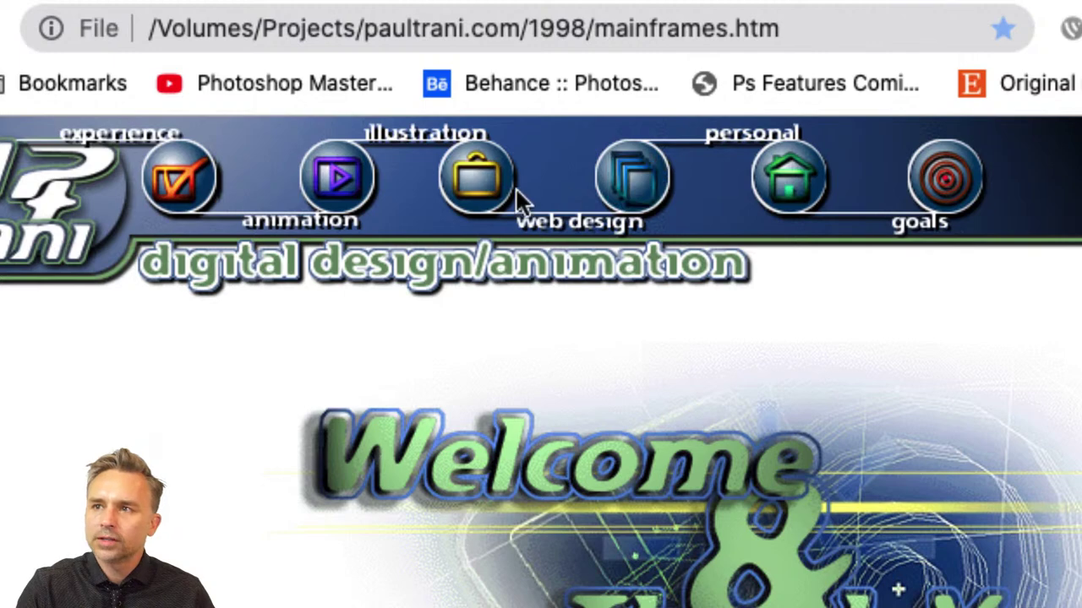
left_click(182, 195)
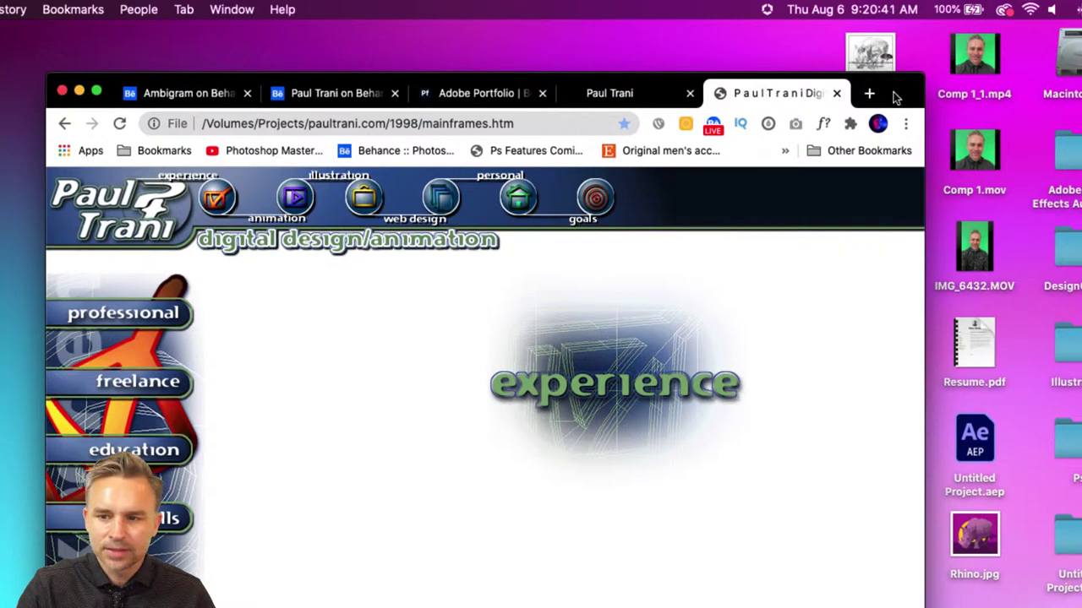
- View the professional, freelance, education, awards and skills experience pages in turn
left_click_drag(893, 98, 952, 52)
left_click(193, 273)
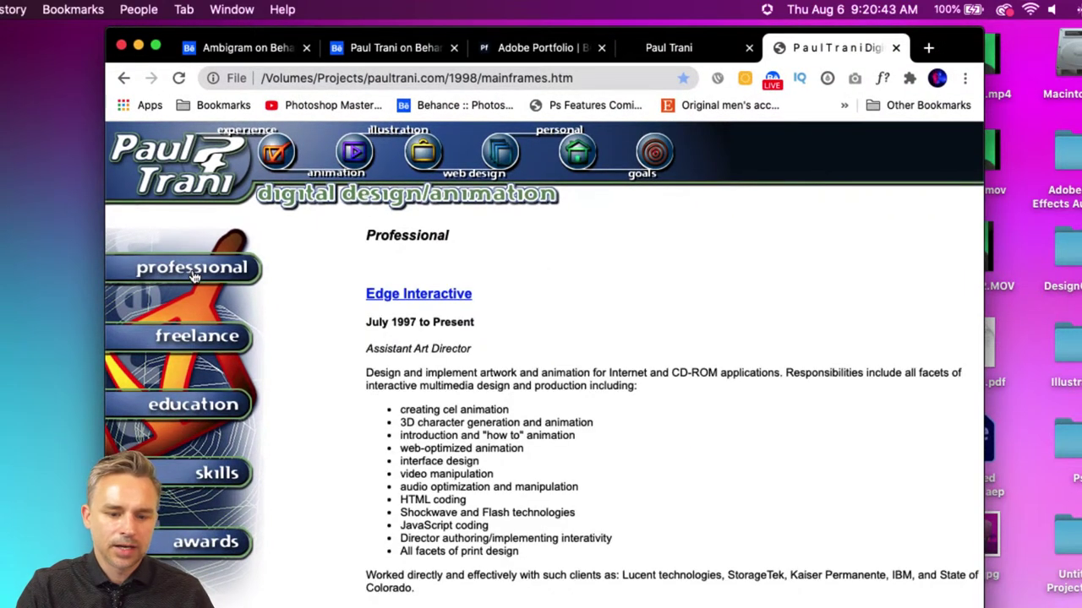
left_click(193, 346)
left_click(193, 407)
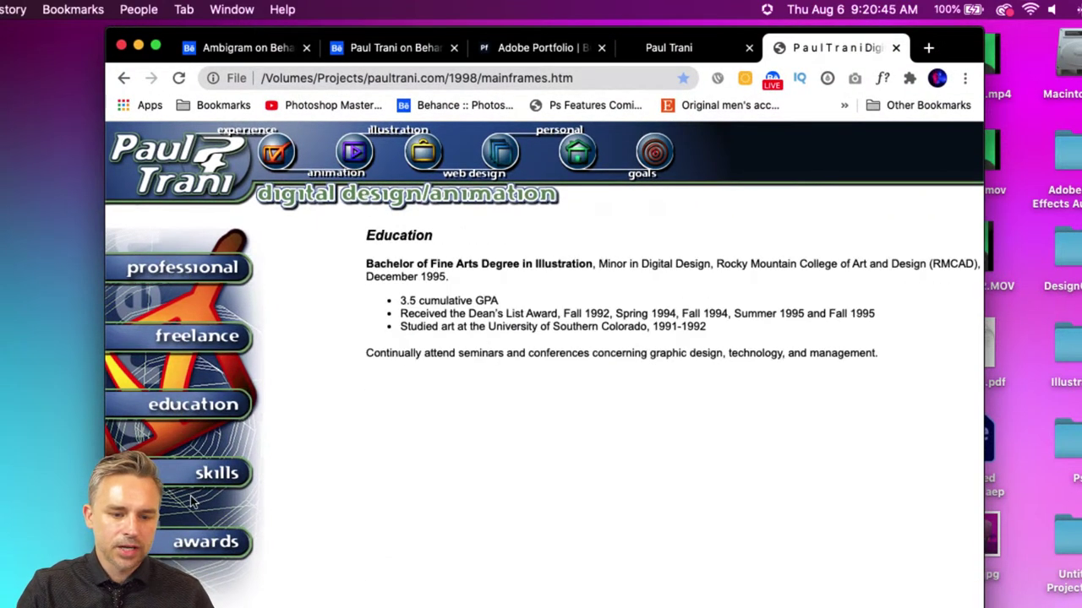
left_click(188, 549)
left_click(187, 471)
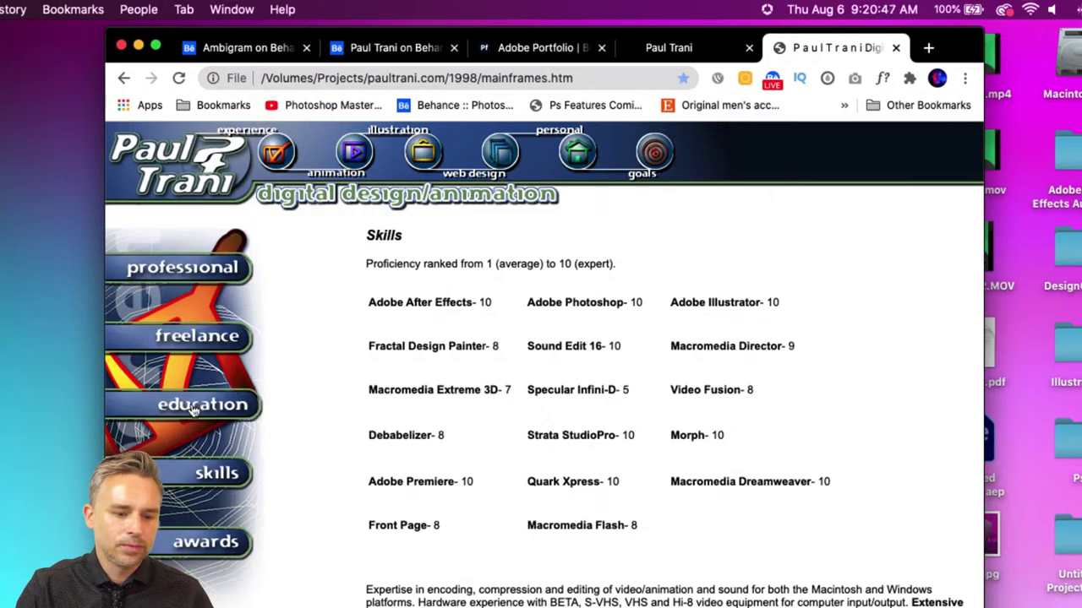
left_click(193, 338)
left_click(186, 272)
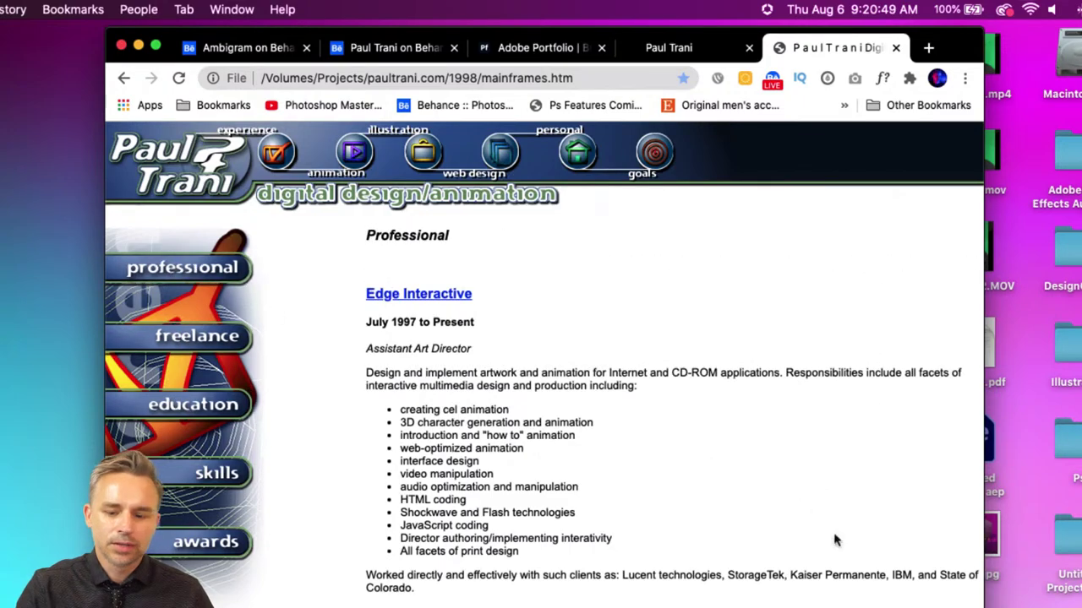
- Scroll the professional experience page, then open the old site's Illustration section
scroll(718, 338, "down", 5)
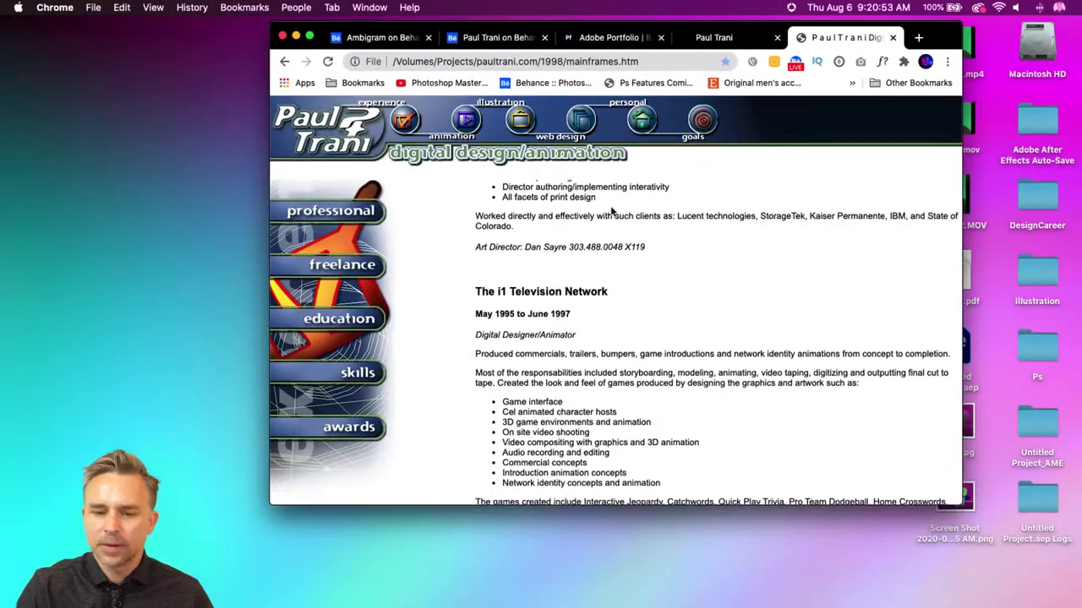
scroll(540, 265, "down", 5)
scroll(612, 209, "down", 3)
scroll(635, 254, "up", 10)
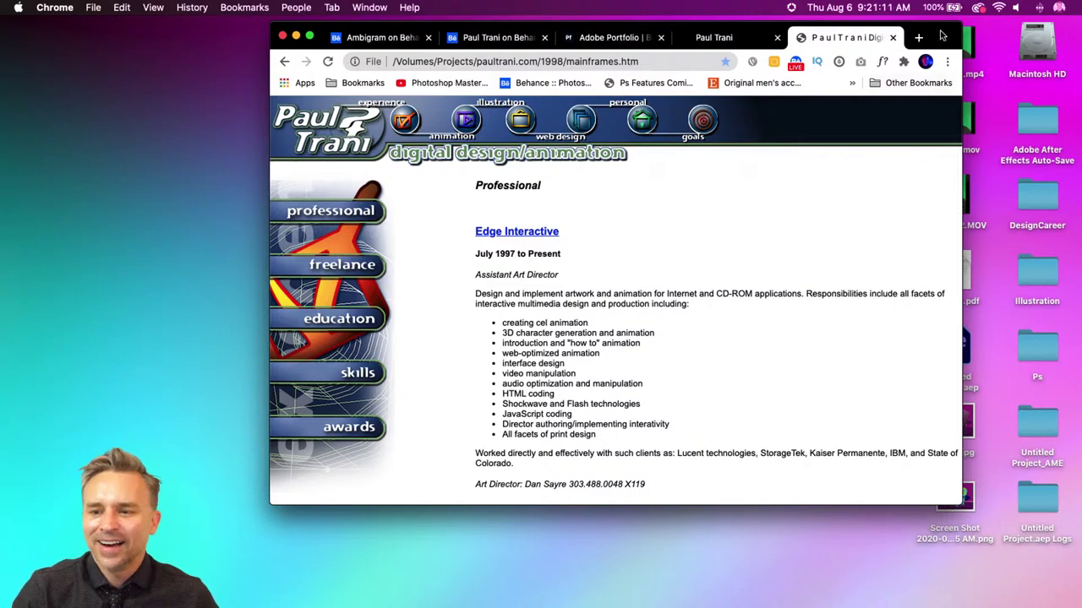
left_click_drag(879, 48, 836, 67)
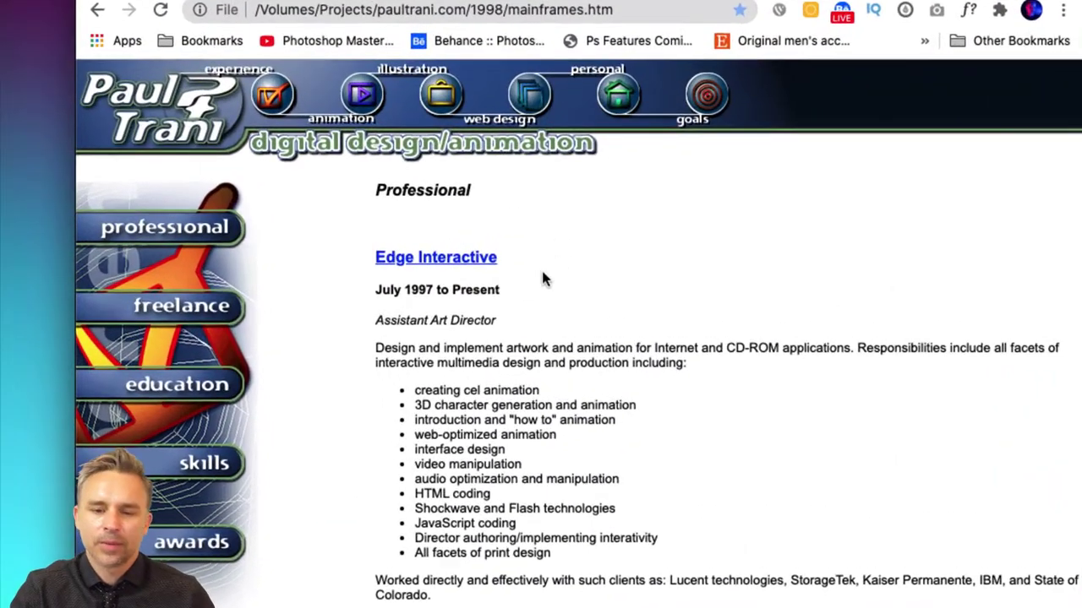
left_click(440, 95)
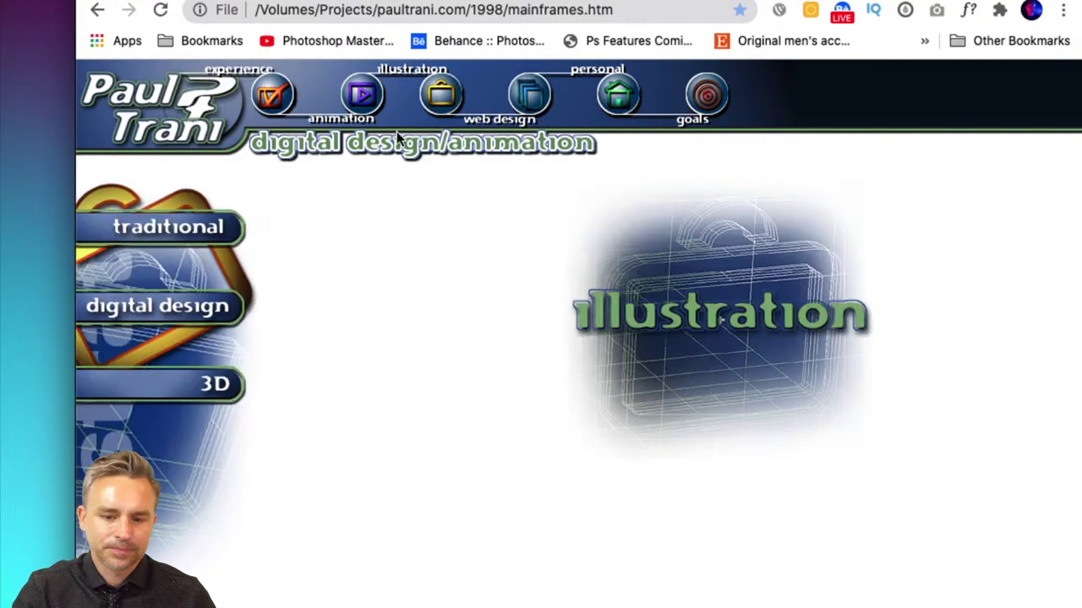
- View the traditional illustration gallery's magazine covers, painting and Einstein illustration at full size
left_click(180, 229)
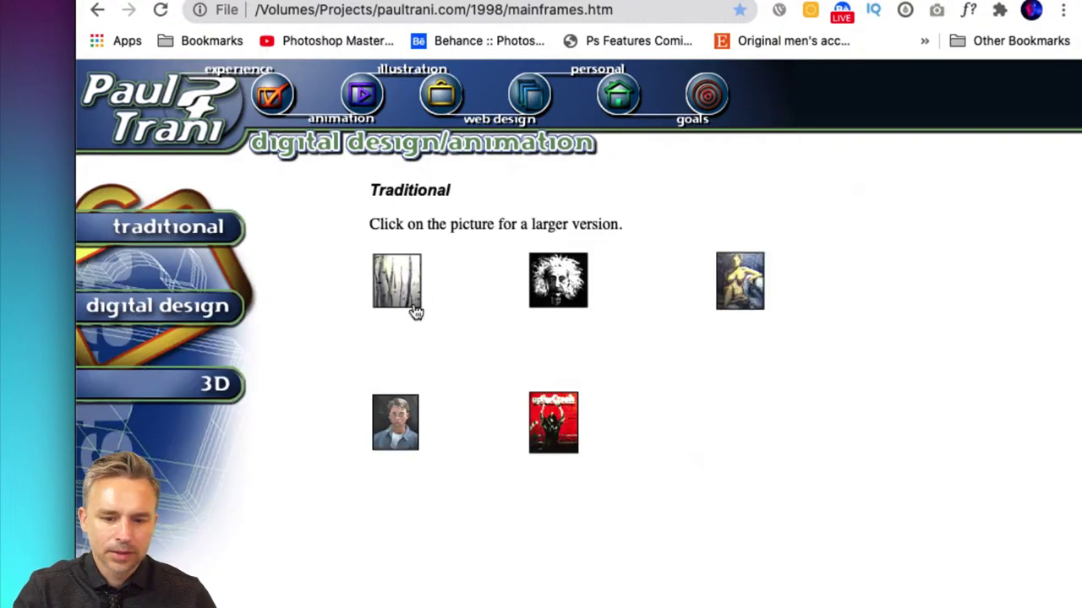
left_click(545, 436)
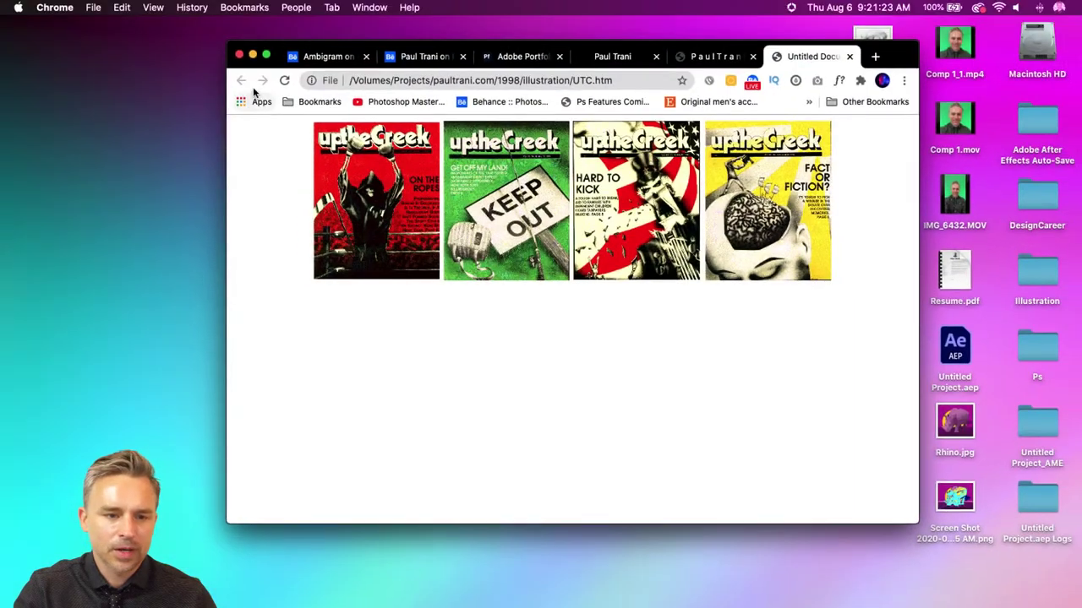
left_click(692, 59)
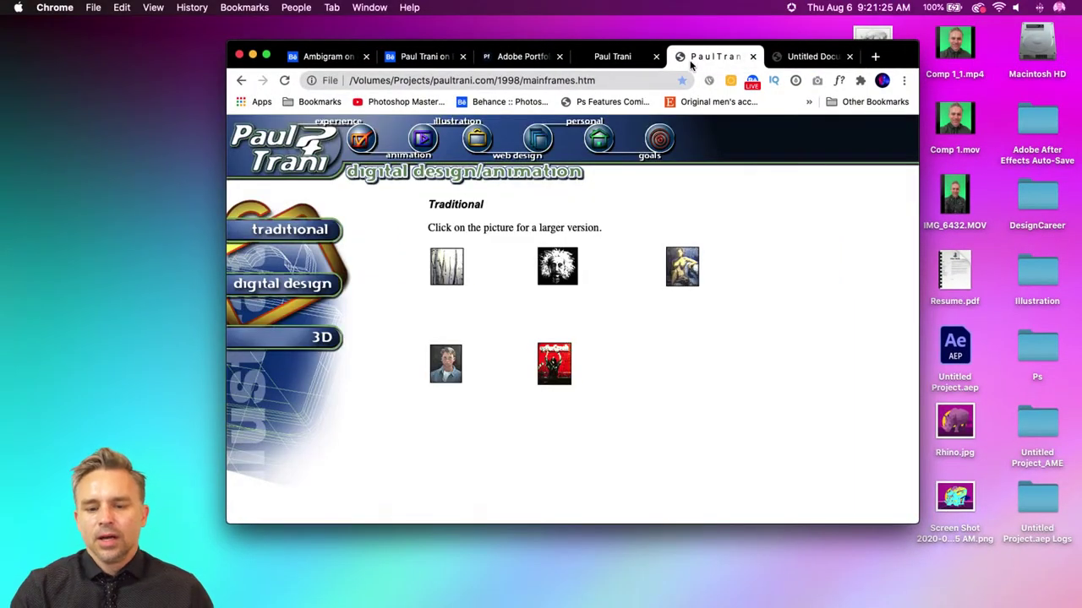
left_click(671, 277)
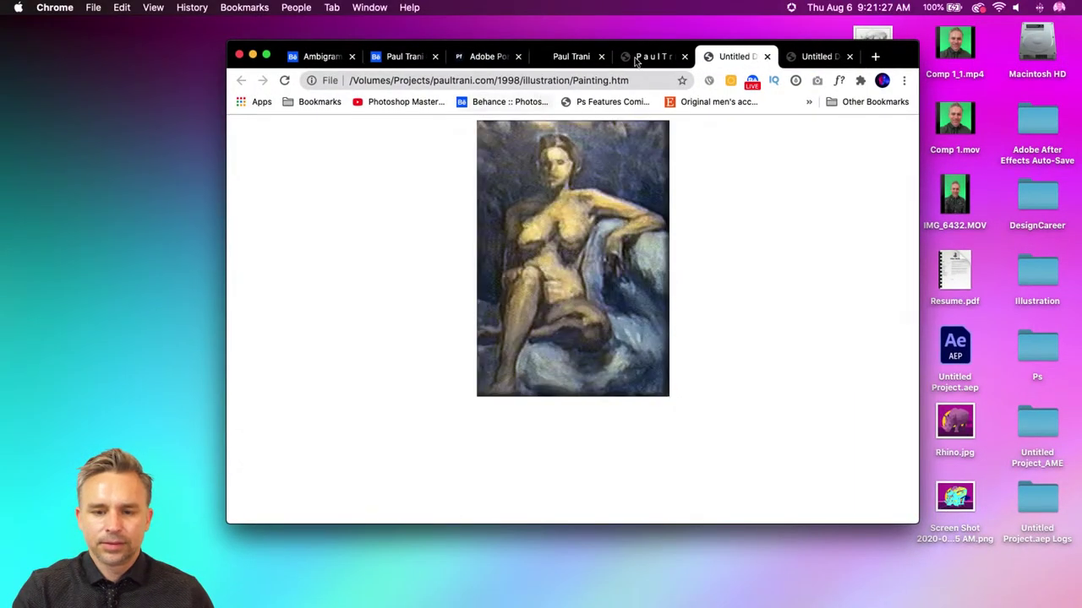
left_click(636, 59)
left_click(558, 272)
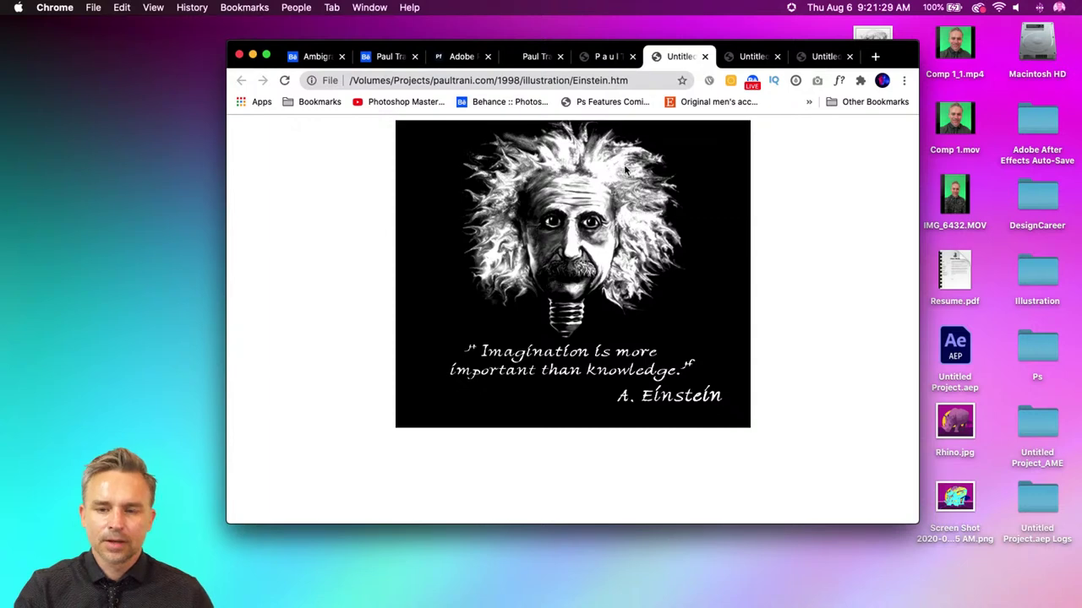
left_click(598, 59)
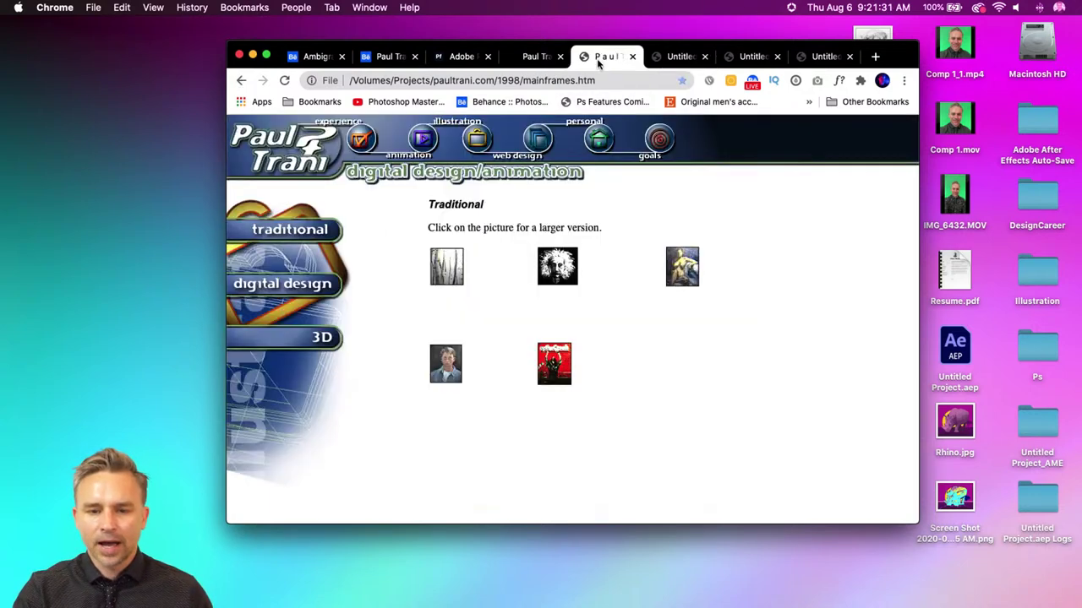
- Open the digital design work page and scroll through its projects
left_click(286, 292)
scroll(521, 376, "down", 2)
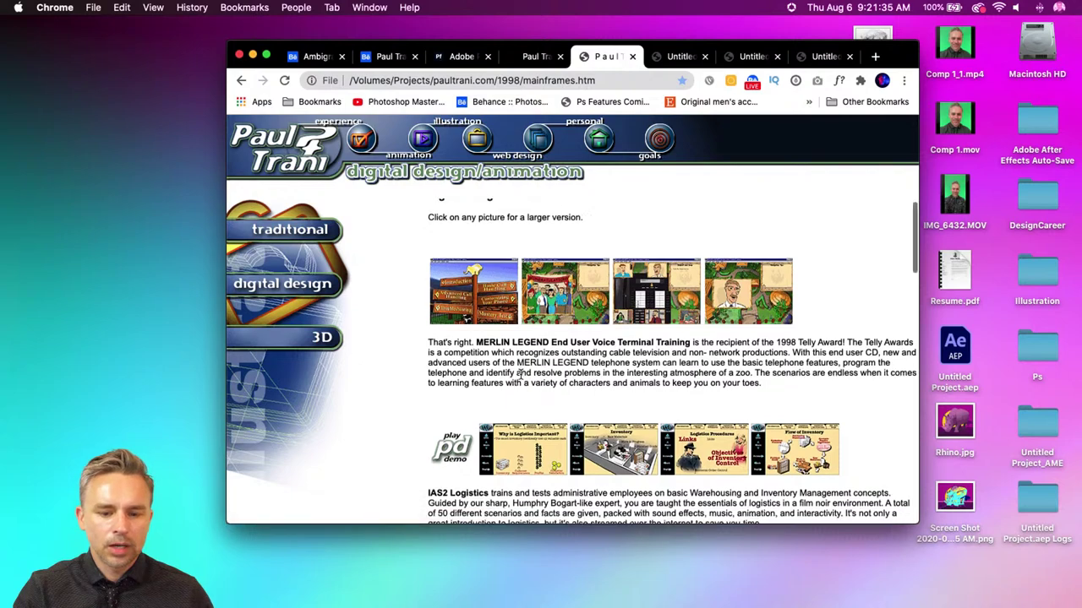
scroll(521, 376, "down", 5)
scroll(522, 379, "up", 5)
scroll(524, 380, "down", 1)
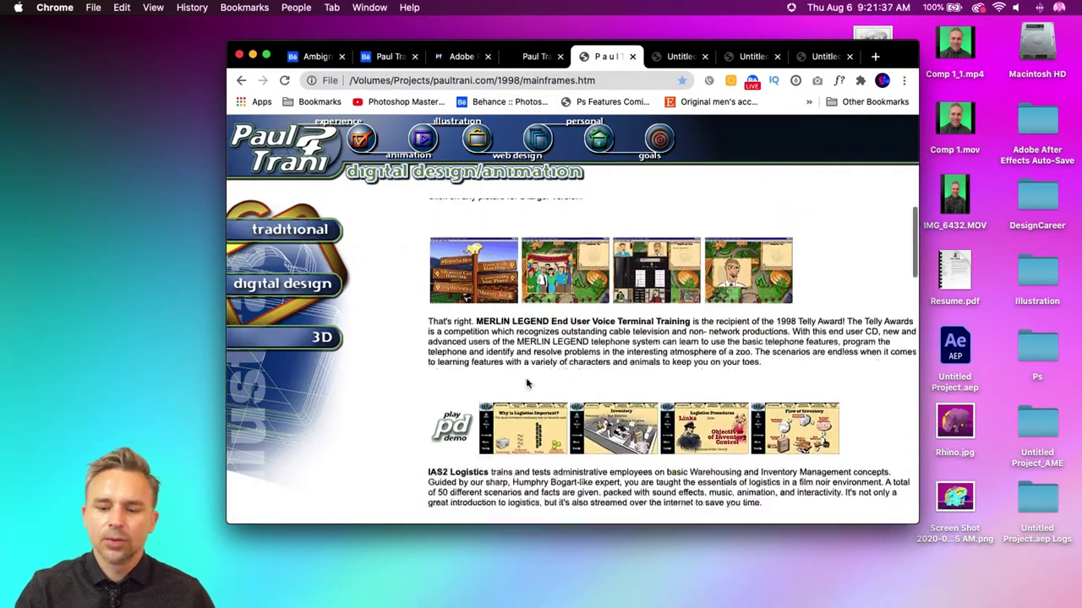
scroll(526, 383, "down", 10)
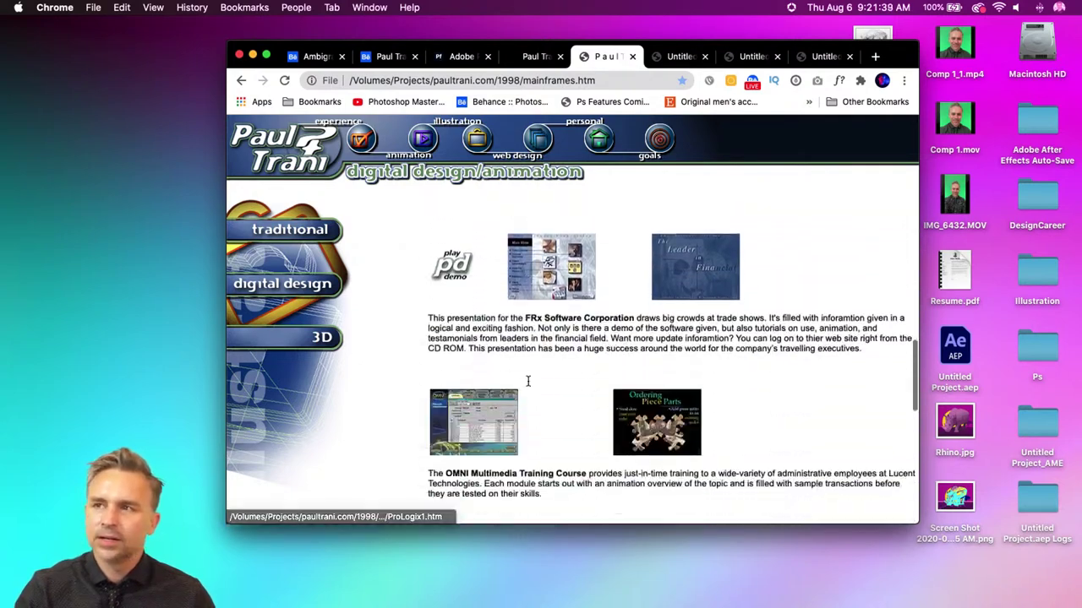
scroll(527, 382, "down", 8)
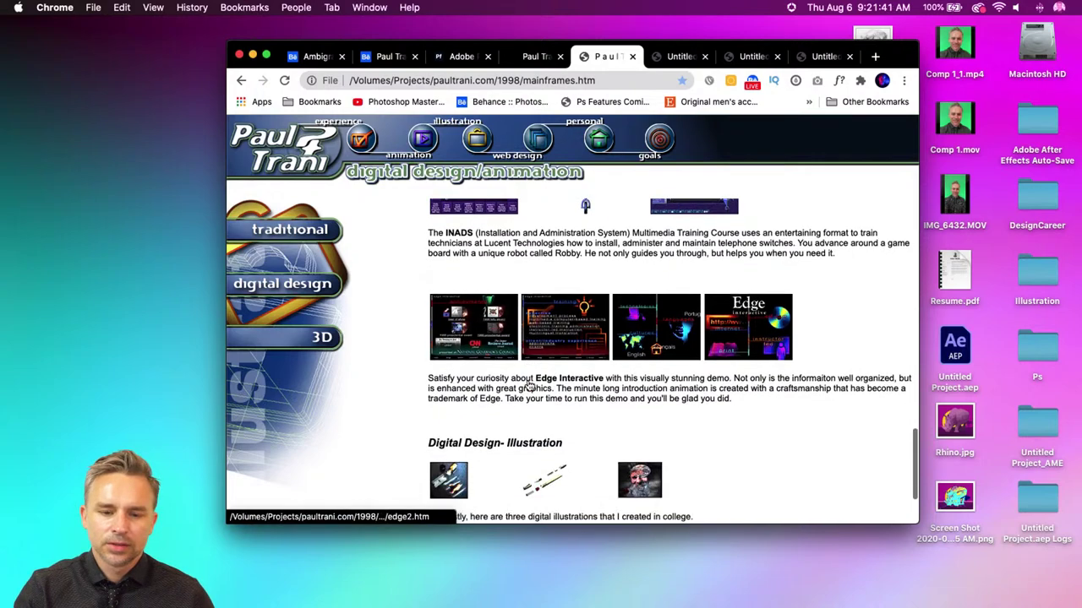
scroll(528, 385, "up", 3)
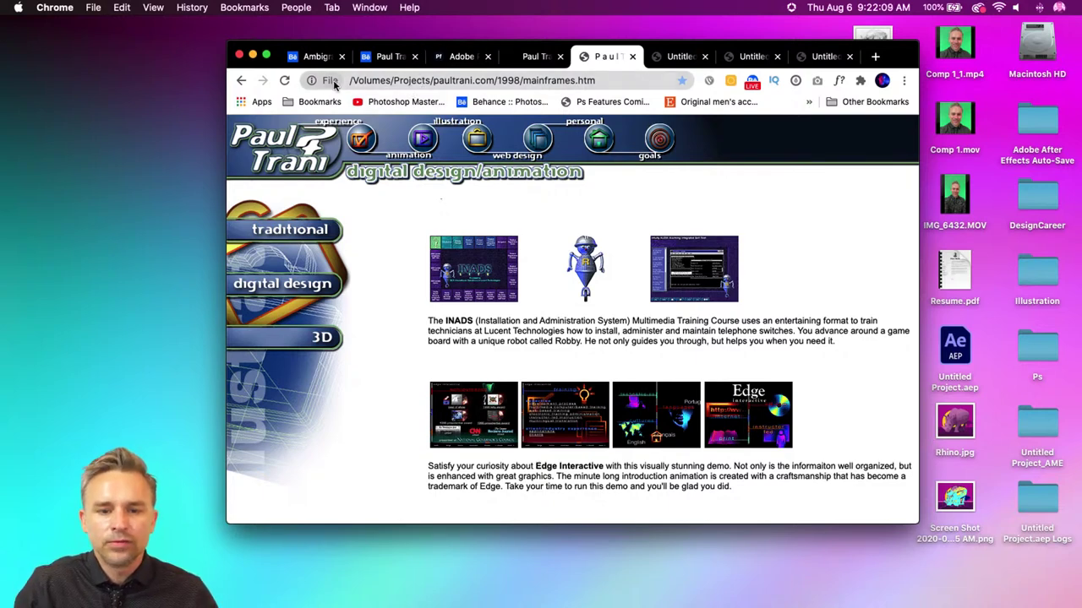
- Switch to the live paultranisportfolio.com tab and resize Chrome to fill the screen
left_click(539, 57)
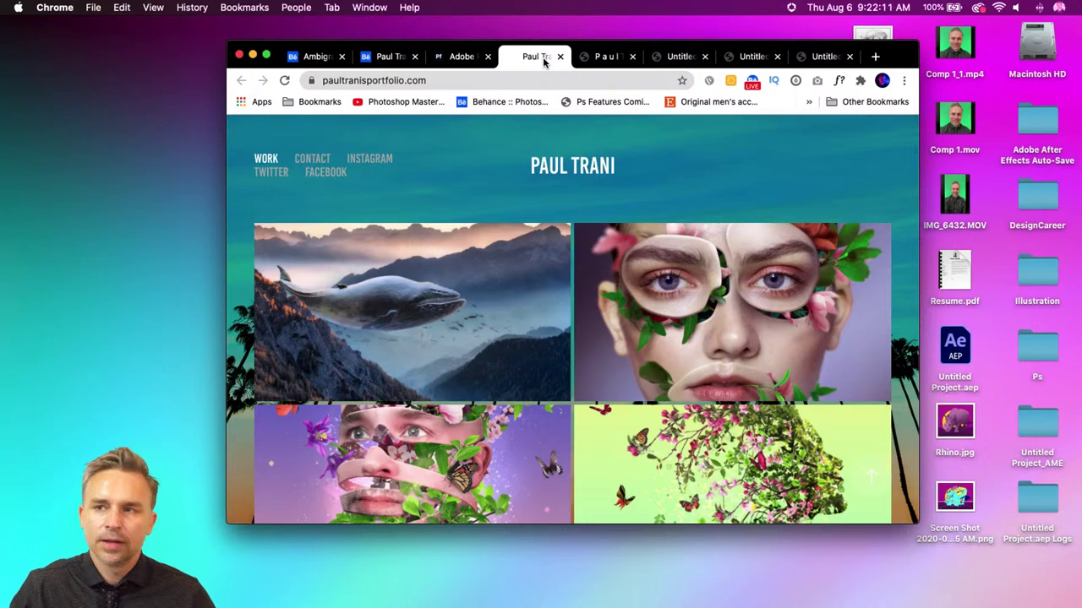
left_click_drag(228, 42, 1, 14)
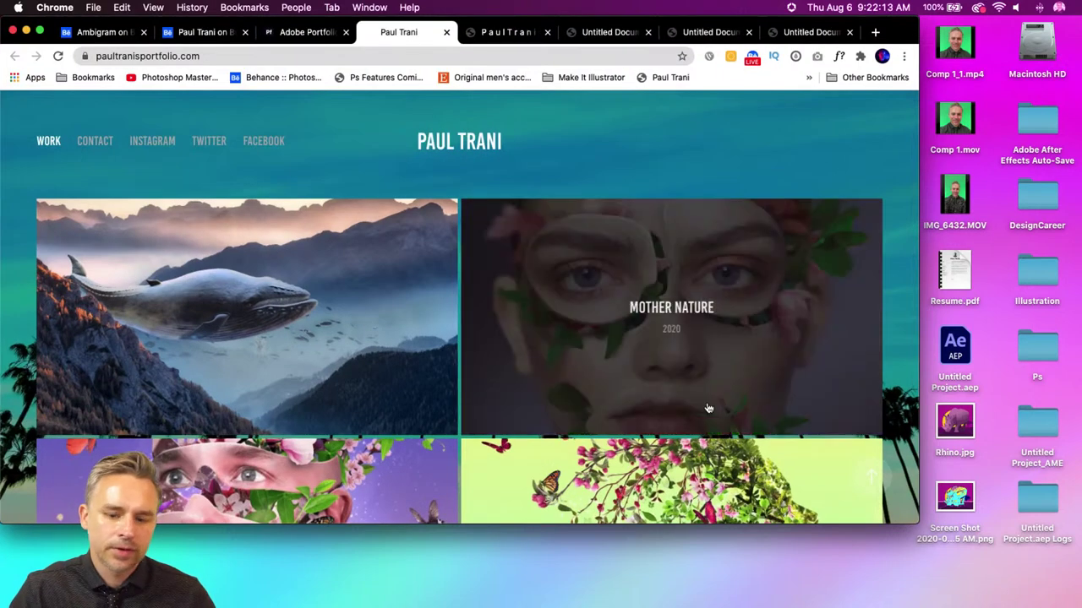
left_click_drag(918, 524, 1080, 606)
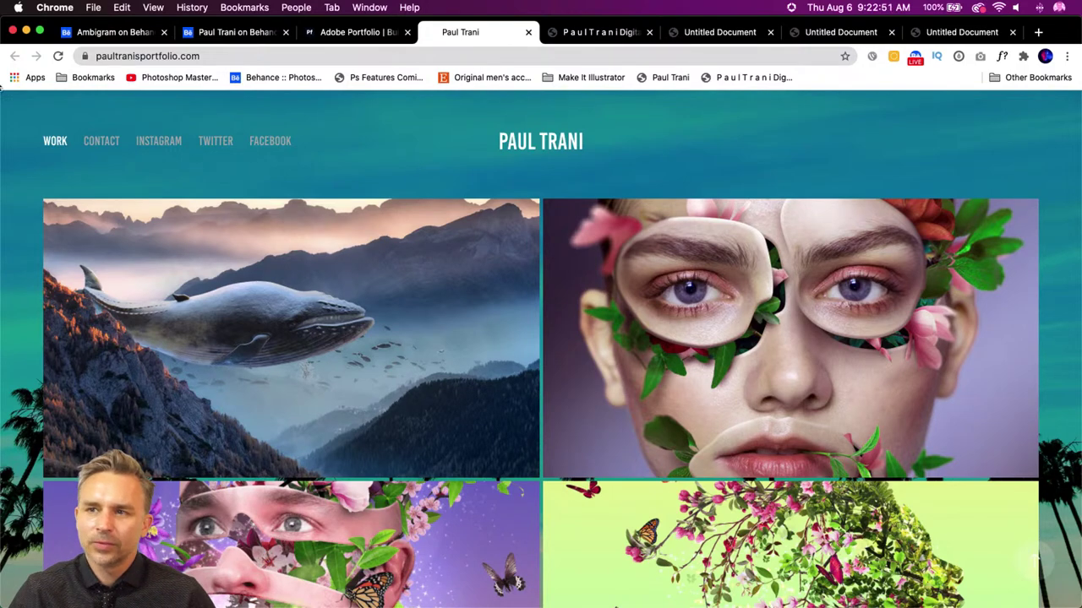
mouse_move(287, 596)
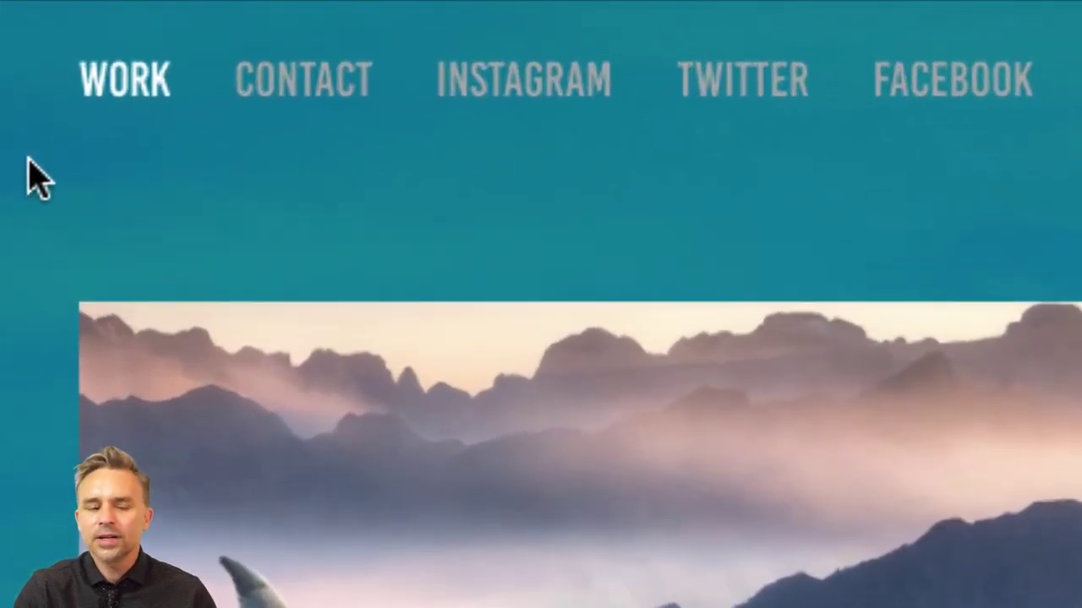
- On the Contact page, enter the sender's name and e-mail address
left_click(336, 95)
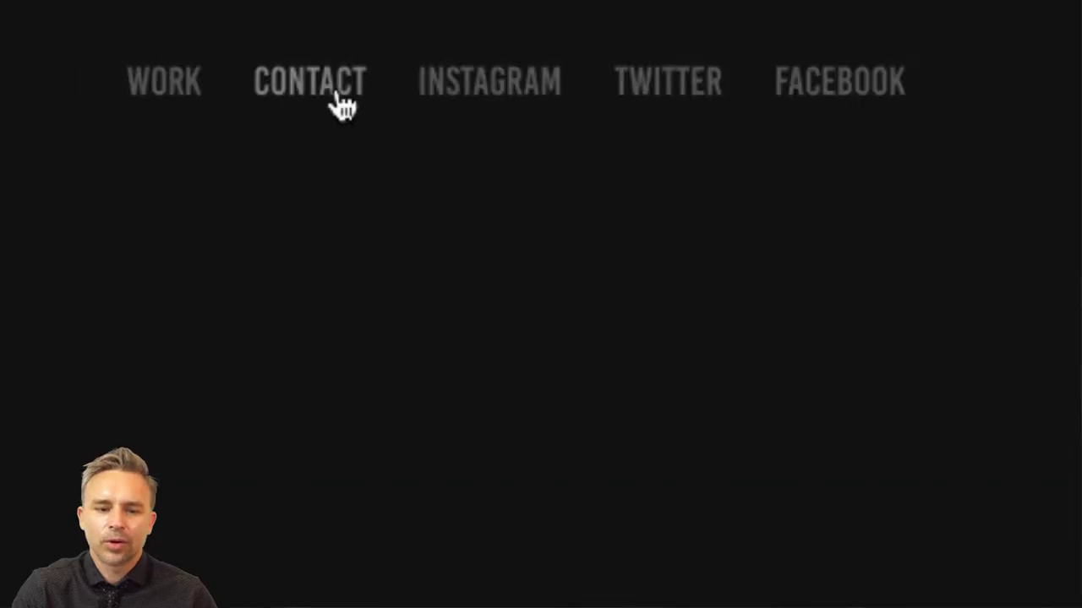
left_click(377, 349)
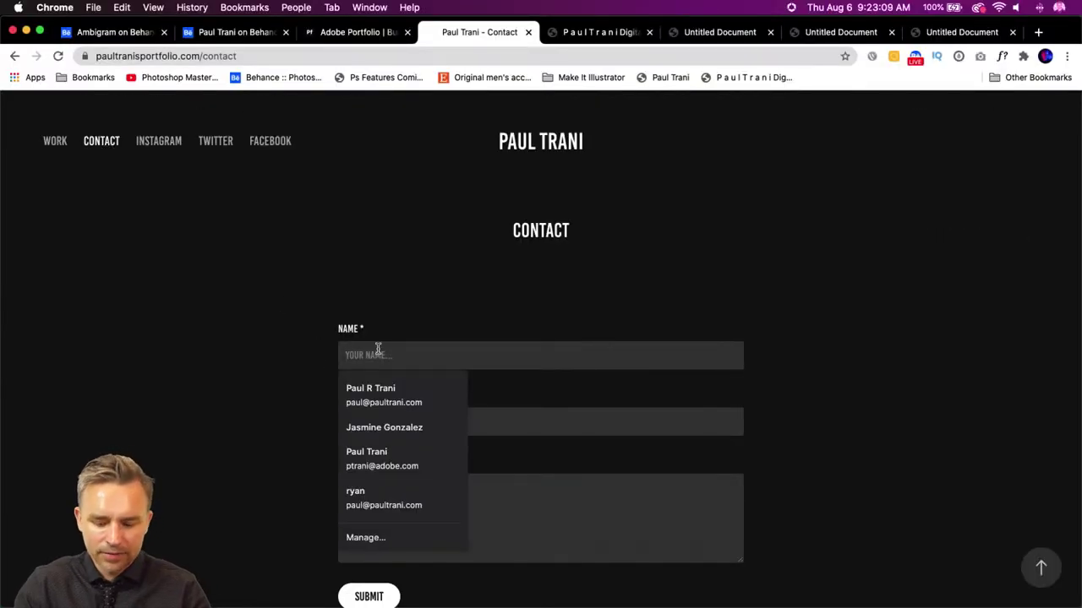
type("The Other Pau")
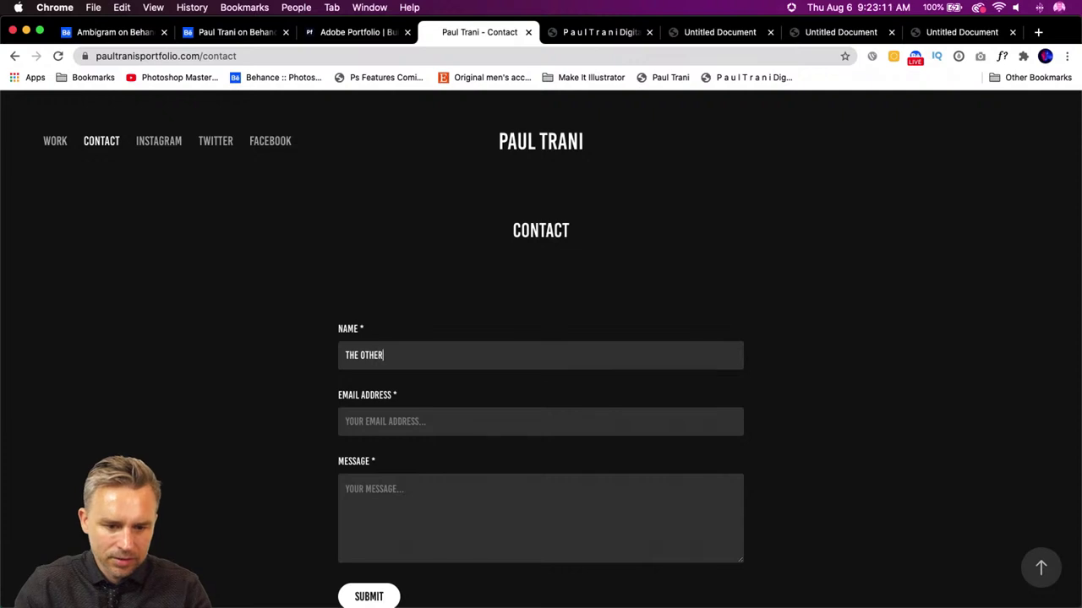
key("Tab")
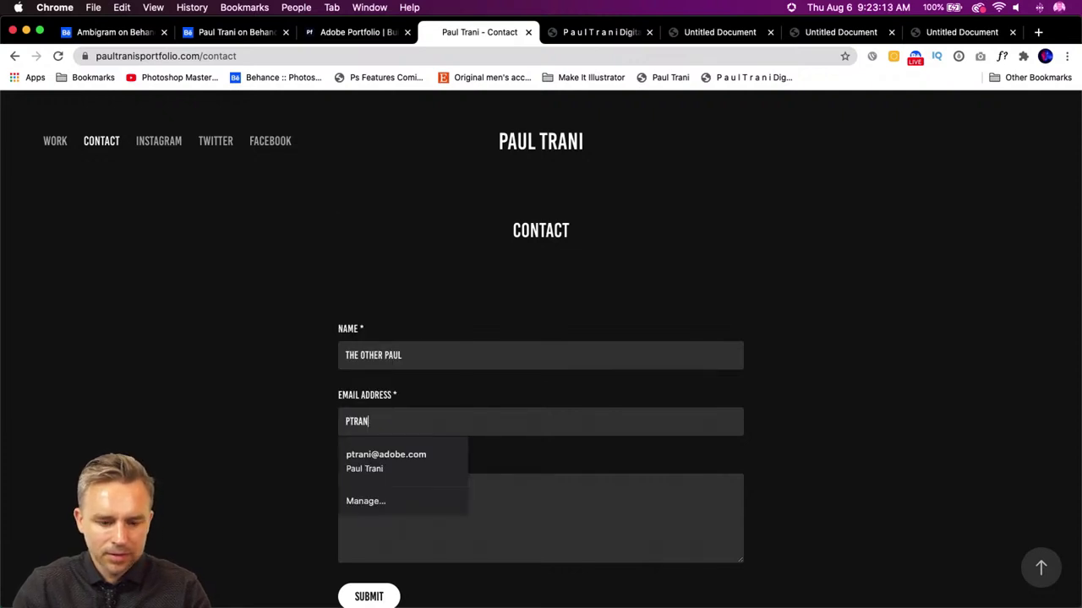
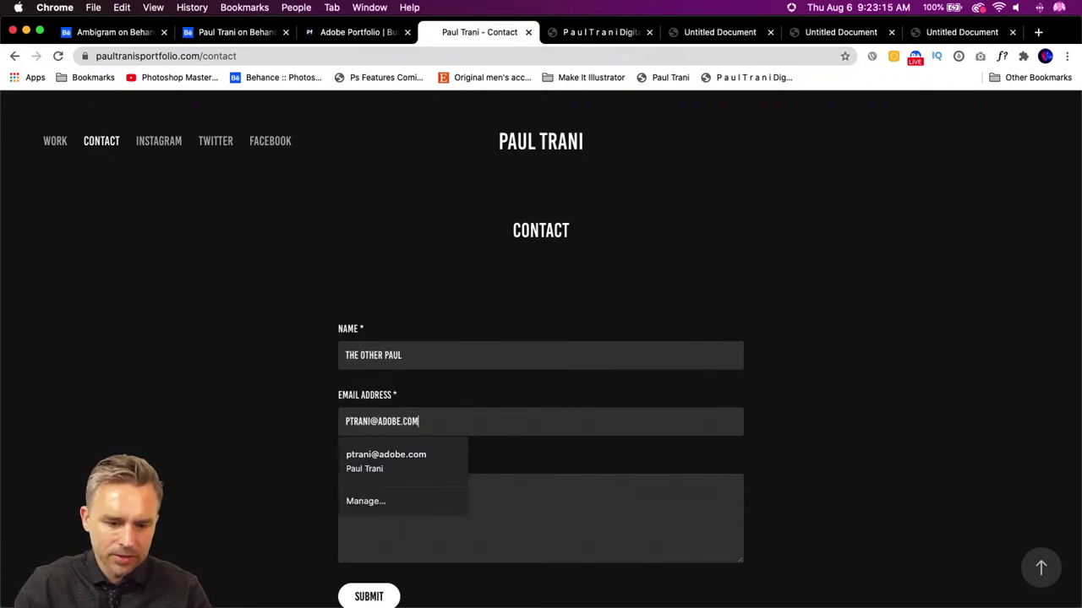
- Write the message 'You're so cool. it's like you're made of ice.' and submit the form
left_click(632, 513)
type("You're so cooo")
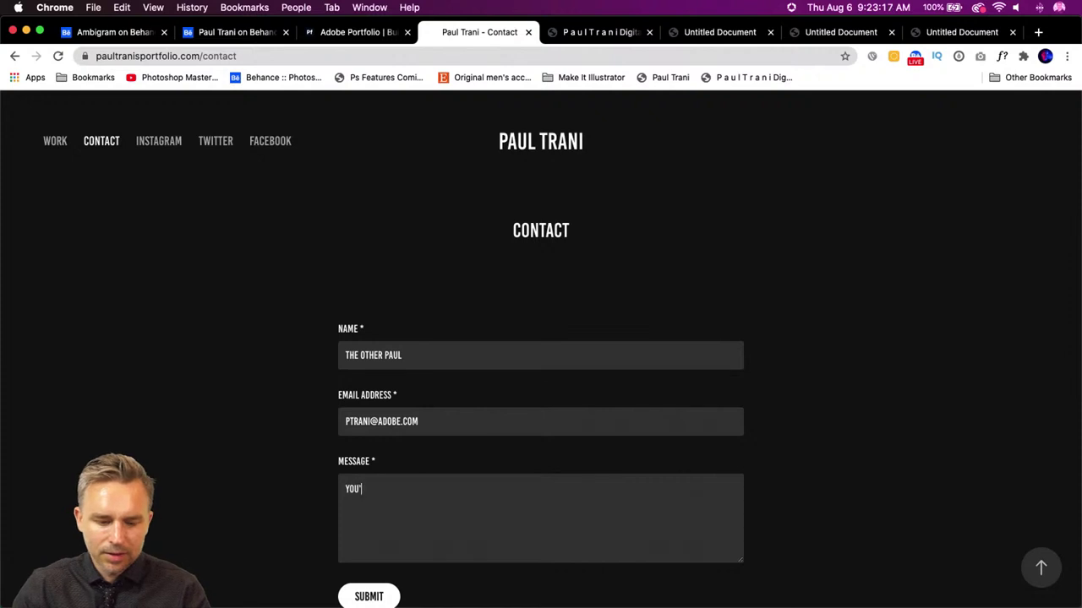
key("BackSpace")
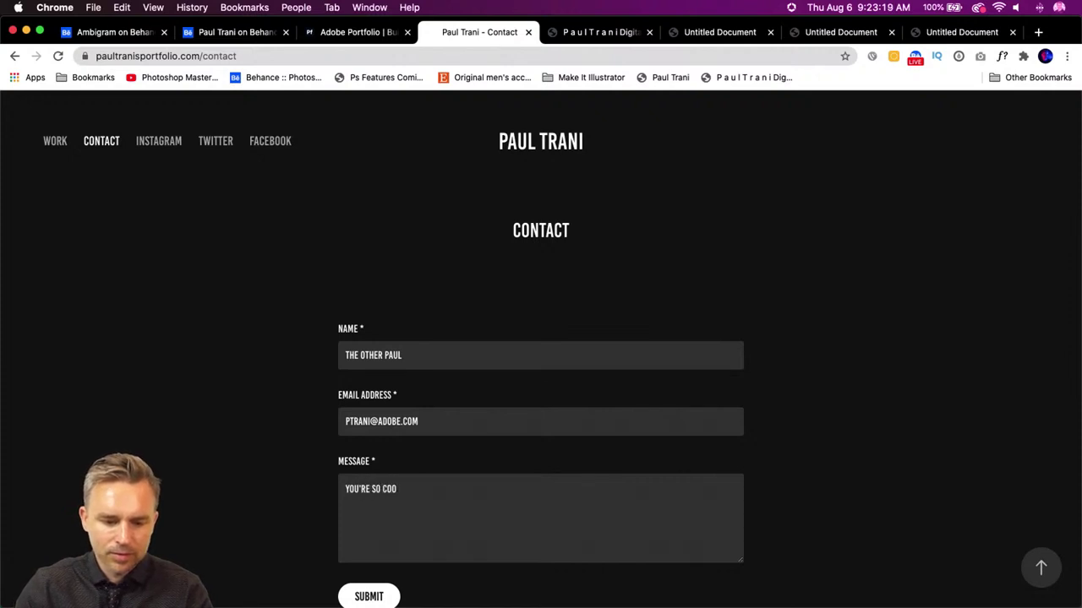
type("l. it's like you're ma")
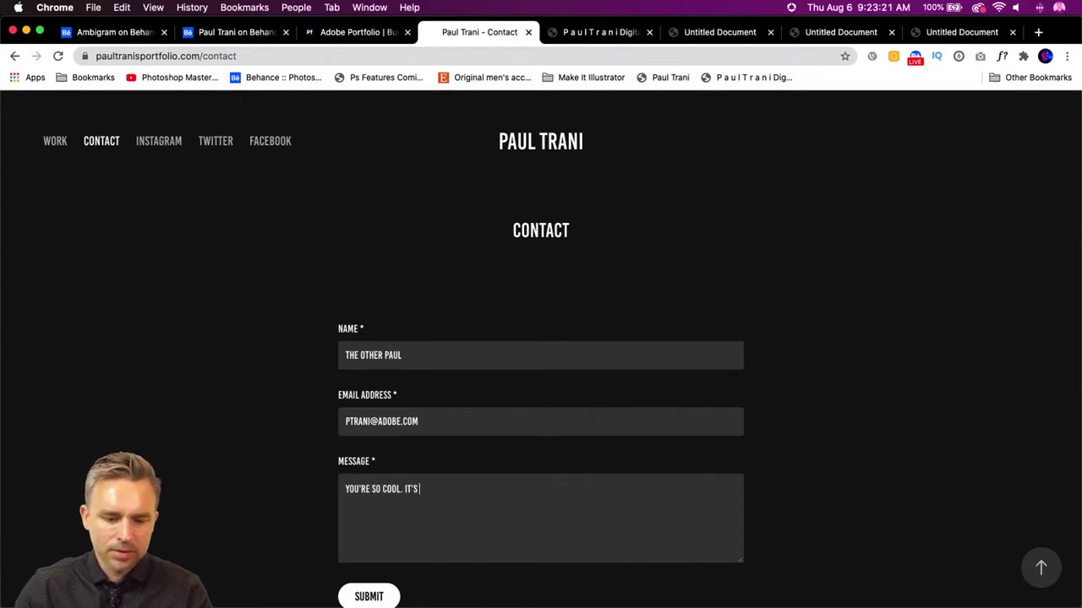
type("de of ice.")
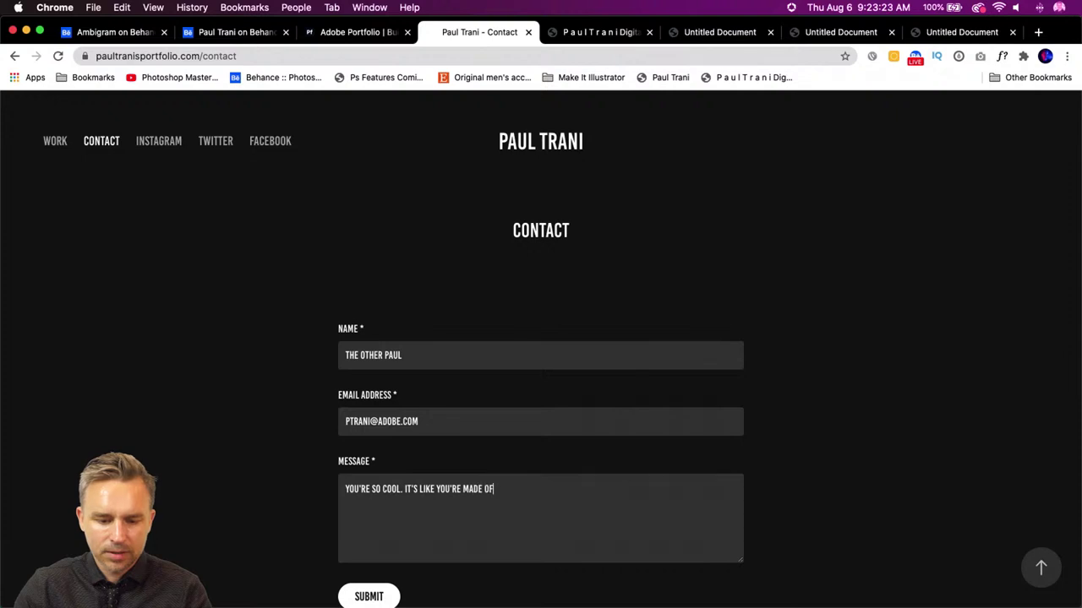
left_click(363, 596)
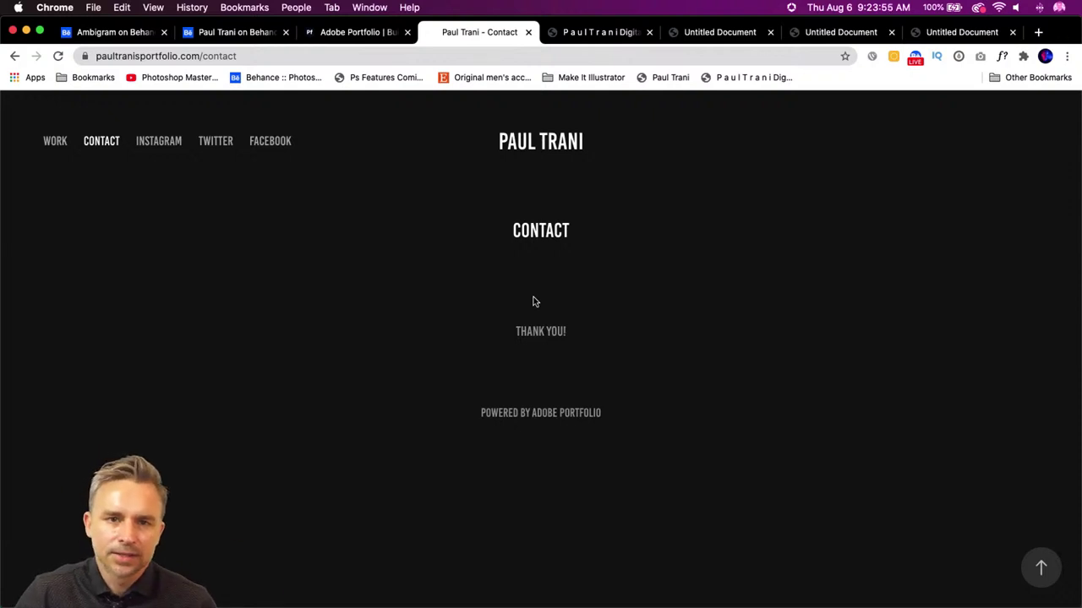
left_click(336, 34)
- Open the live site's Work page and scroll its project grid, then return to the Ambigram tab
left_click(589, 34)
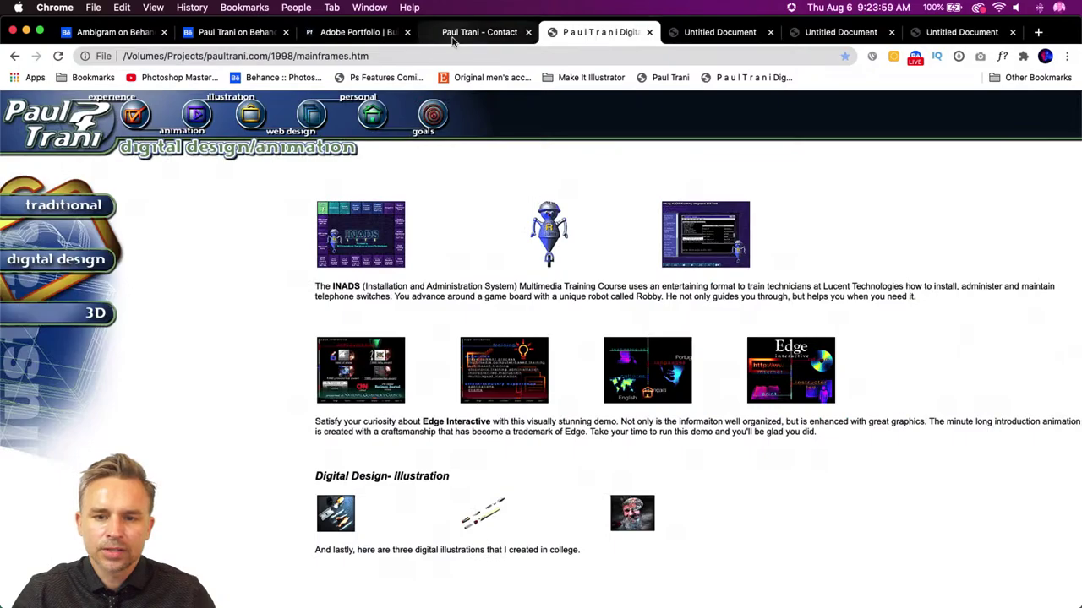
left_click(462, 38)
left_click(55, 141)
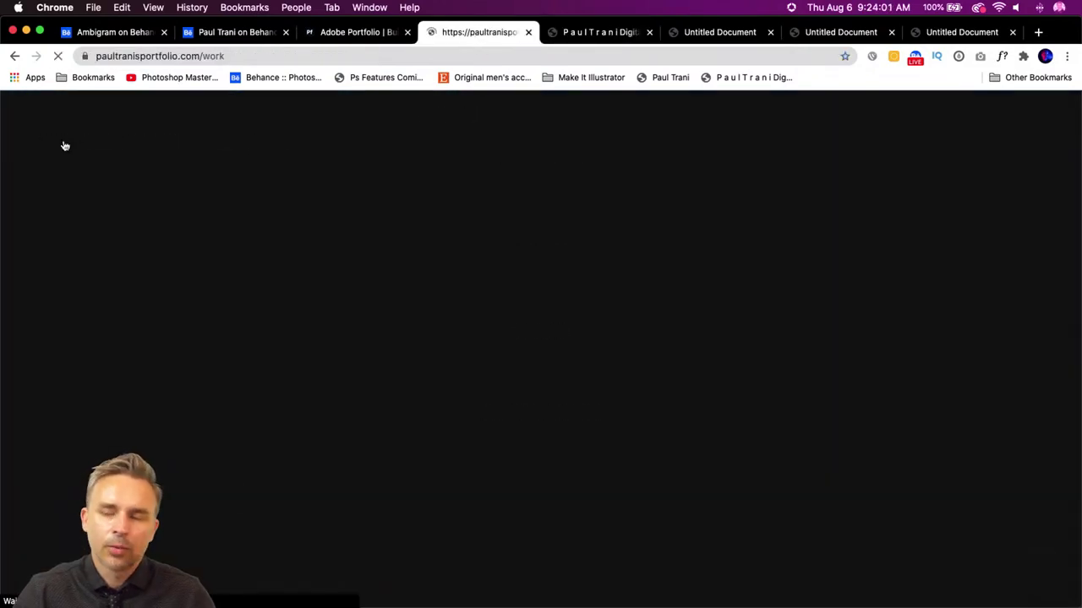
scroll(659, 352, "down", 10)
scroll(659, 351, "down", 5)
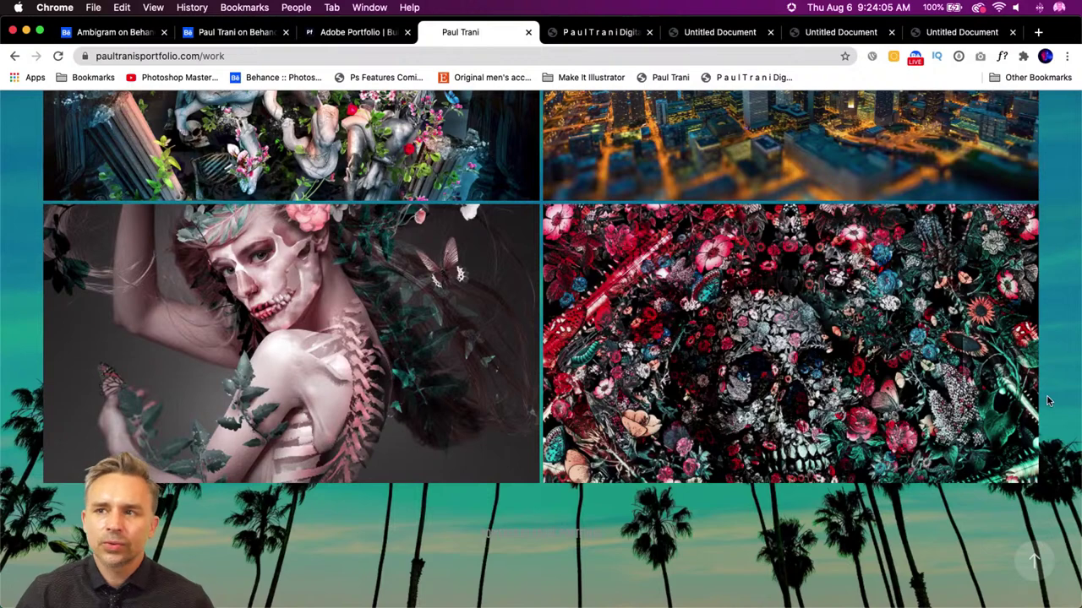
scroll(1046, 401, "up", 2)
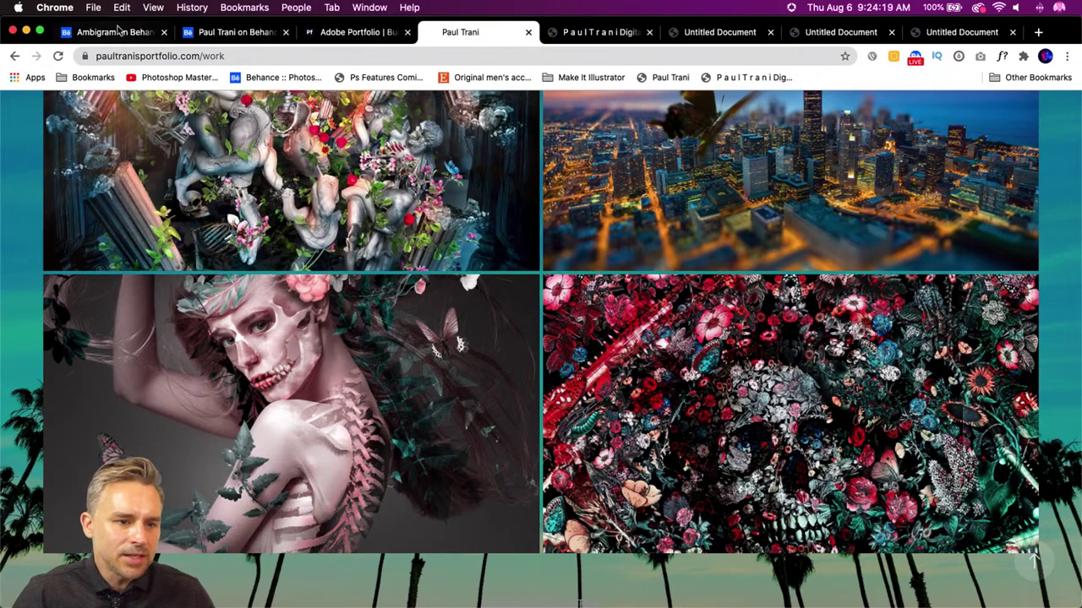
left_click(112, 34)
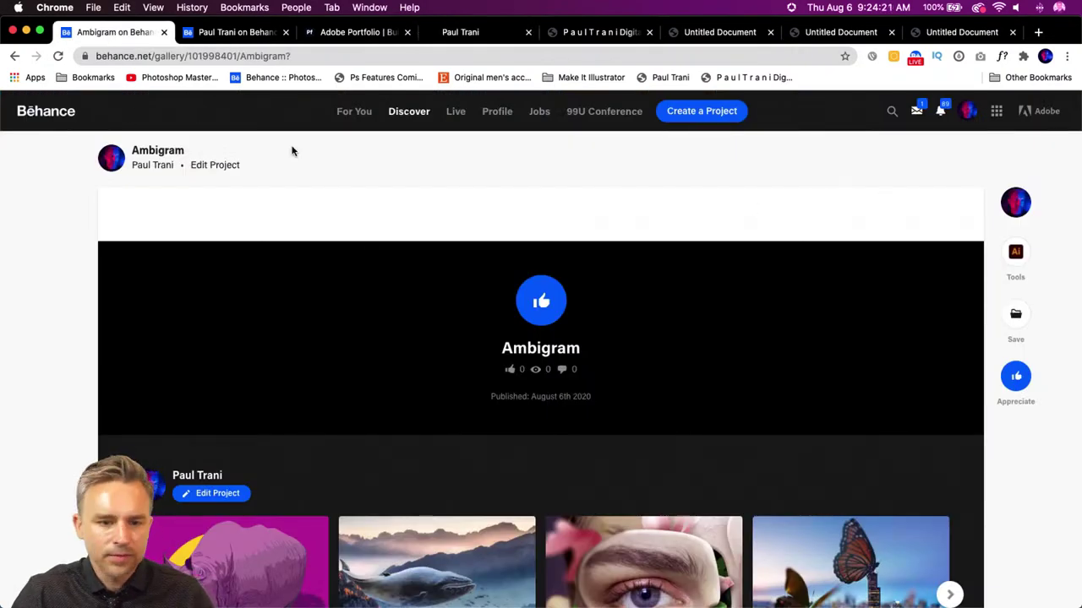
- Unpublish the Day of the Dead project from the Behance profile
left_click(502, 114)
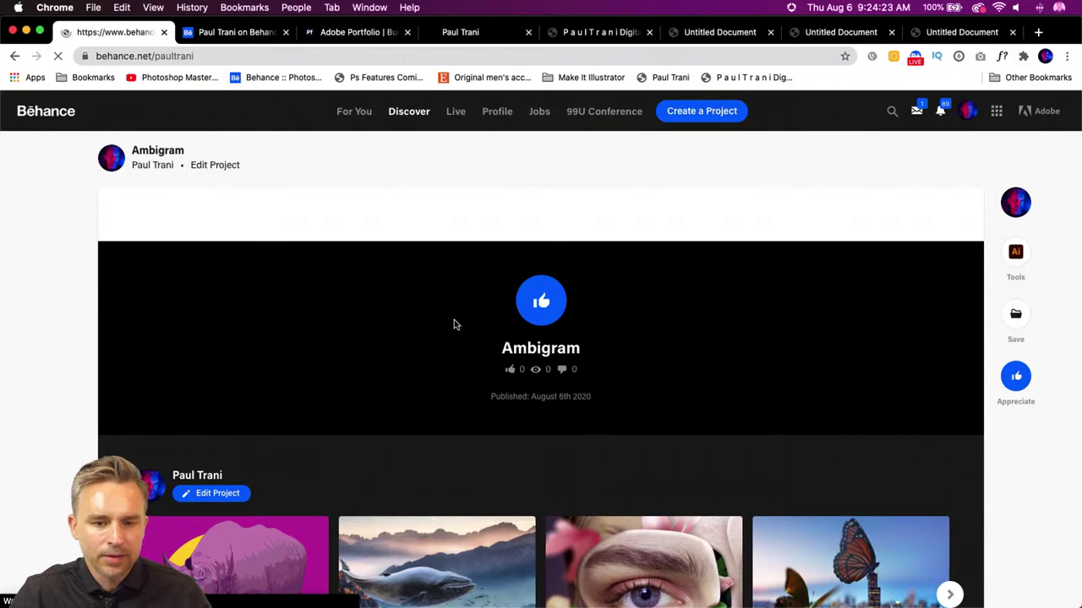
scroll(646, 172, "down", 20)
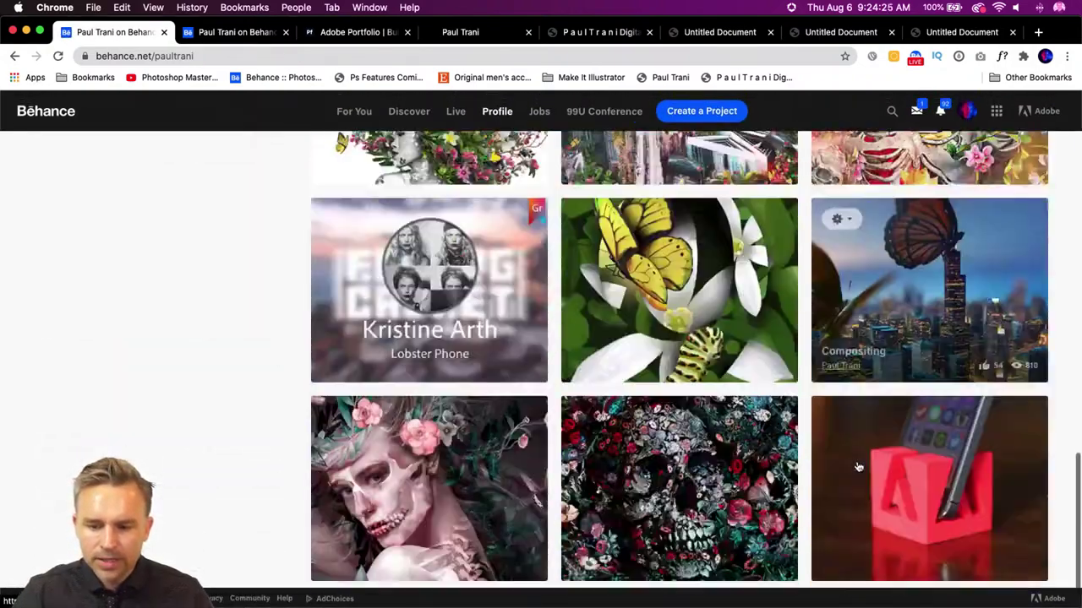
scroll(857, 467, "down", 2)
scroll(220, 406, "down", 5)
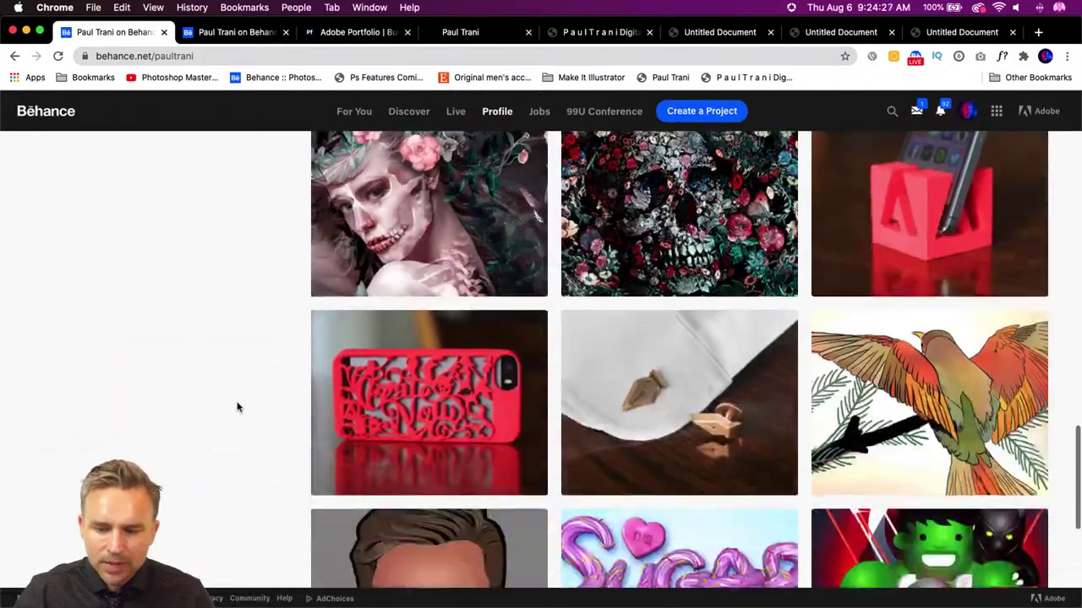
scroll(237, 407, "up", 3)
mouse_move(346, 251)
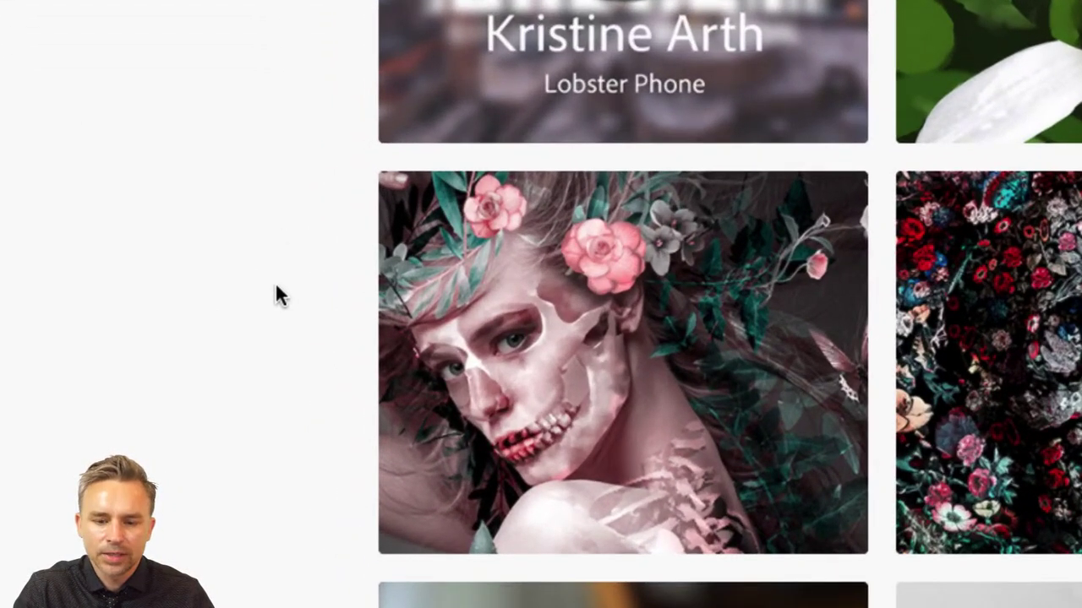
mouse_move(439, 233)
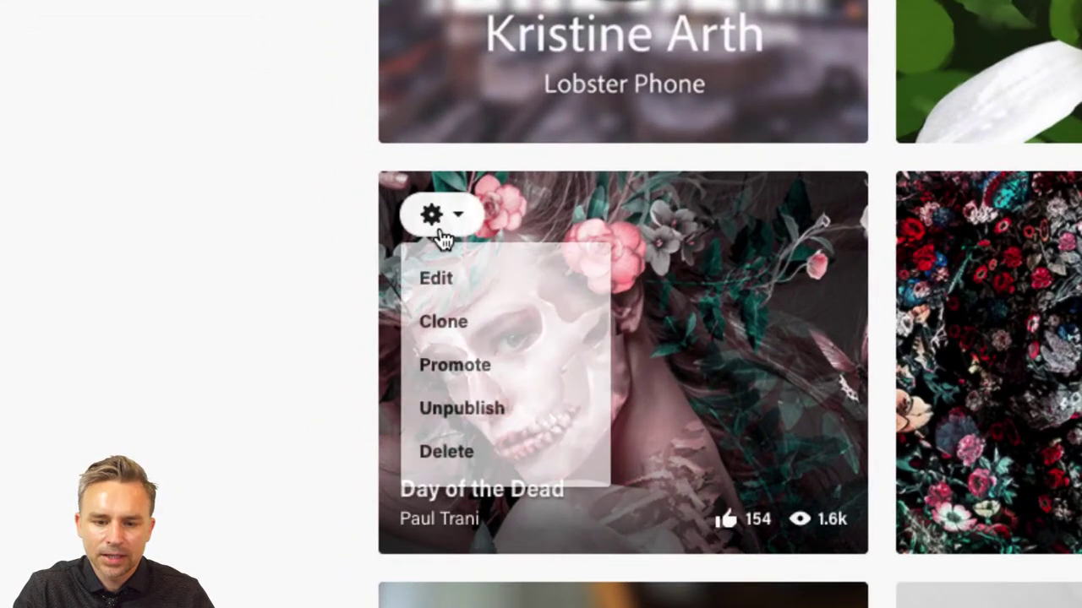
left_click(456, 414)
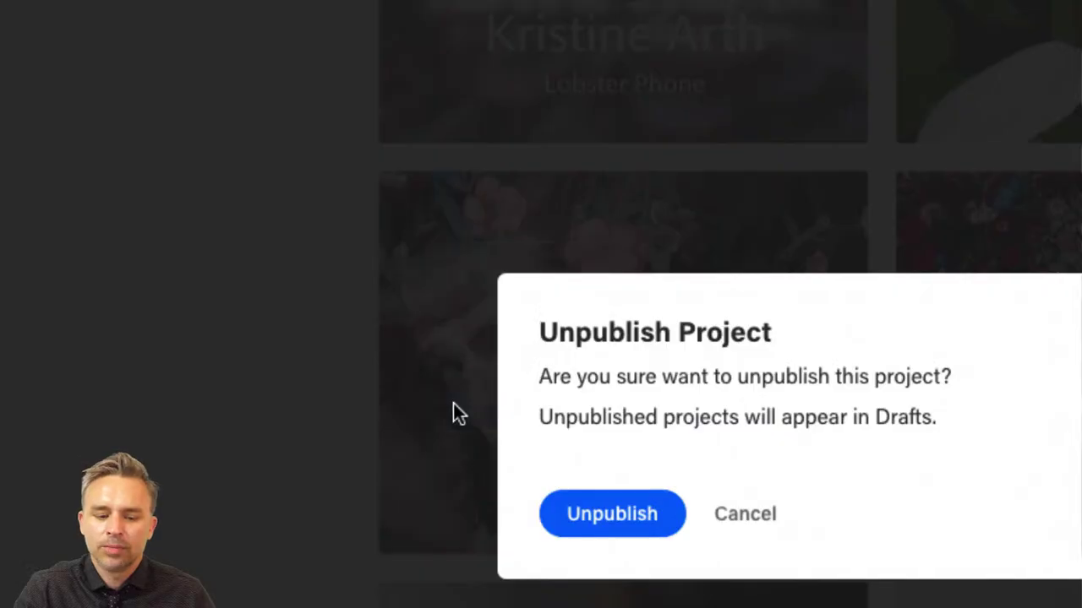
left_click(548, 500)
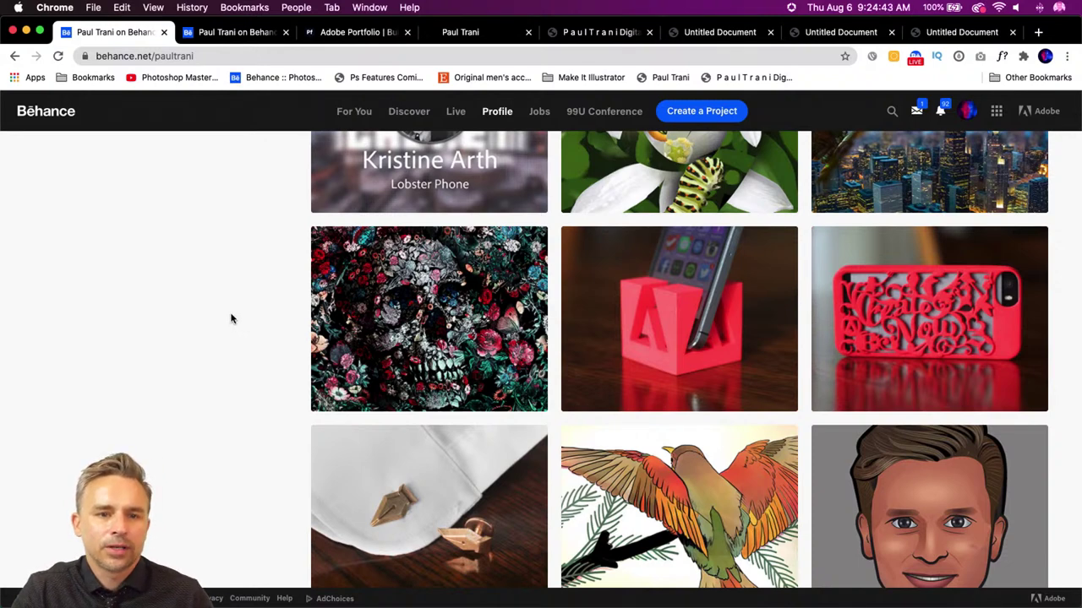
- Return to the Portfolio editor and open the live portfolio site in a new tab
scroll(236, 318, "up", 1)
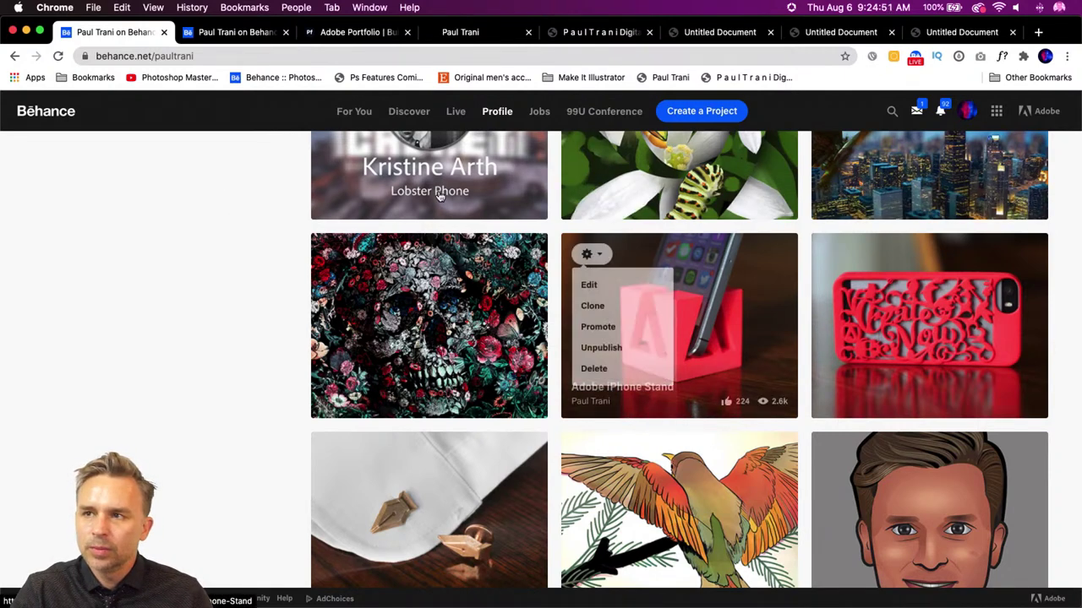
left_click(354, 36)
left_click(547, 348)
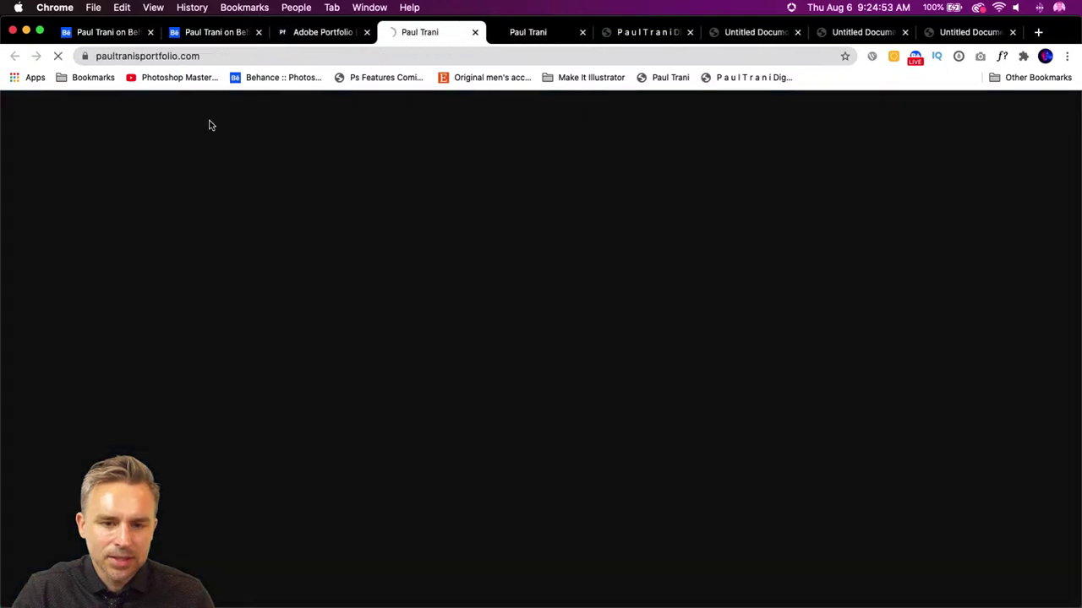
- Close the duplicate portfolio tab and reload the live site to check the update
left_click(582, 32)
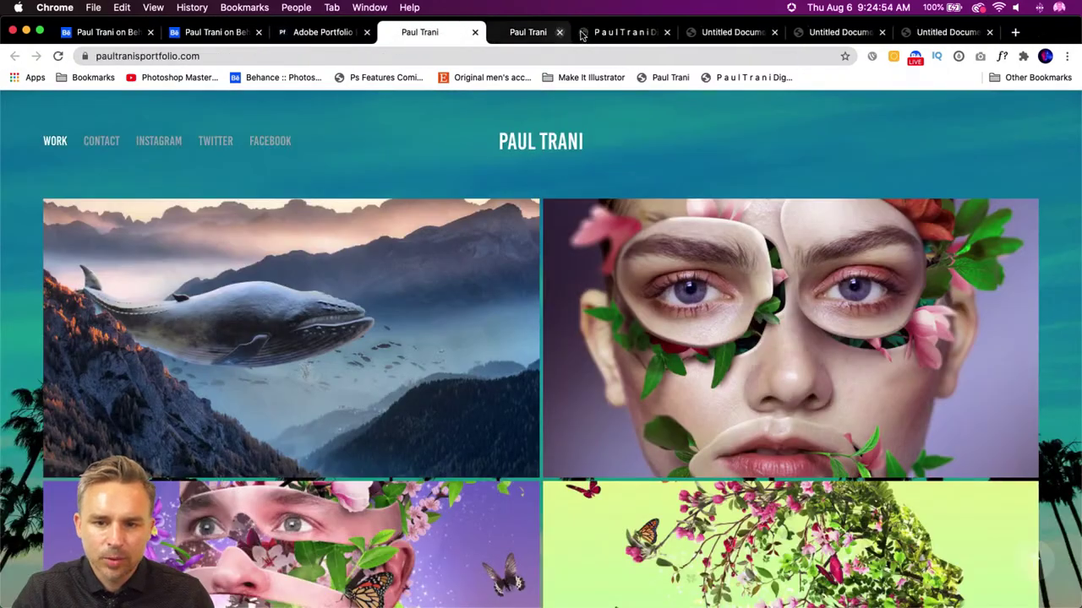
left_click(57, 56)
scroll(33, 160, "down", 15)
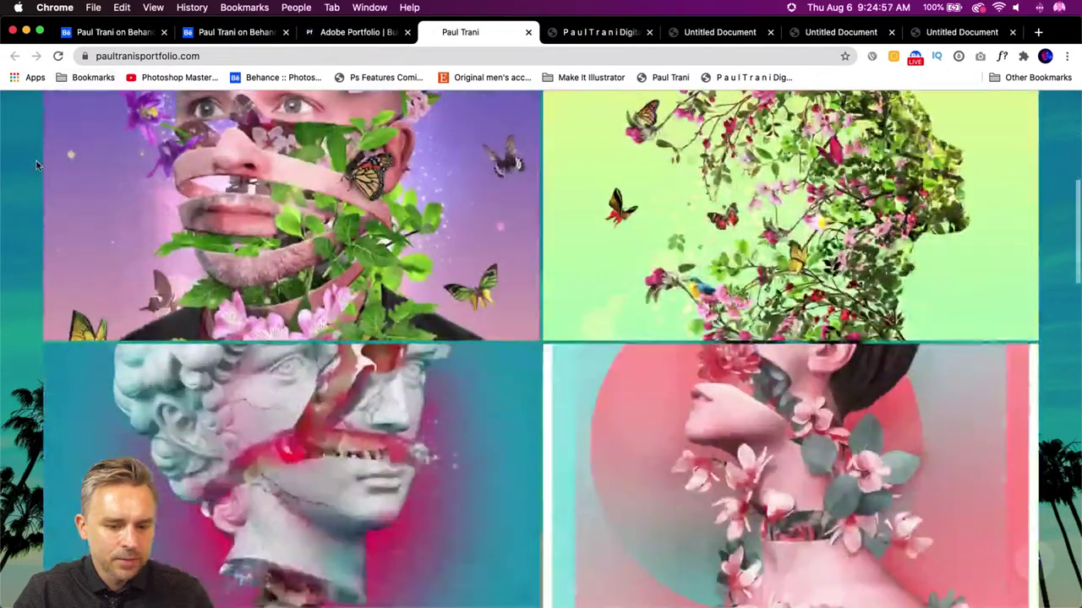
scroll(37, 166, "down", 5)
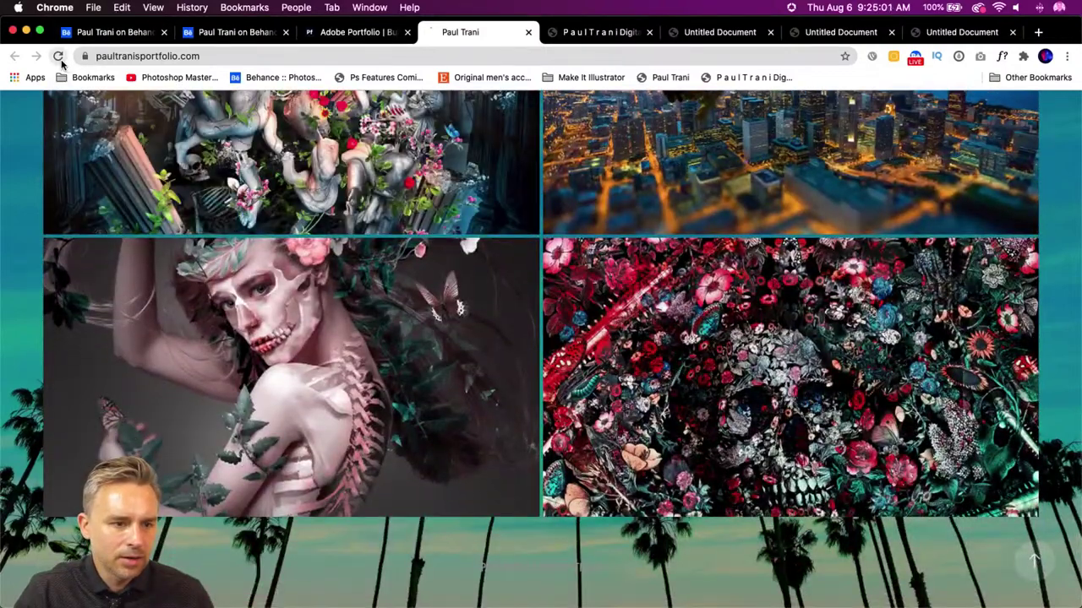
left_click(57, 56)
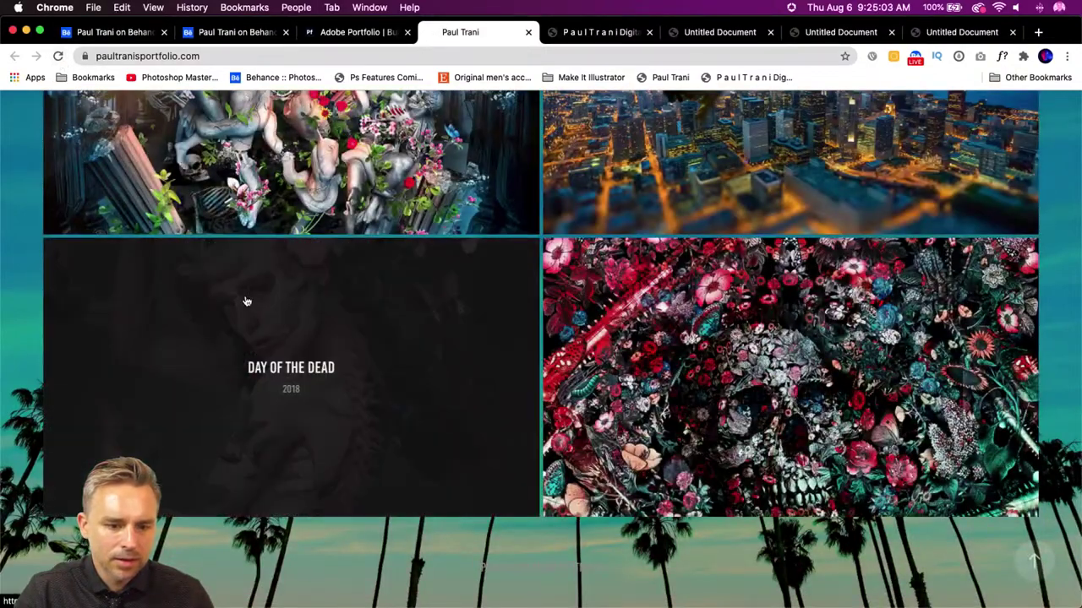
left_click(120, 34)
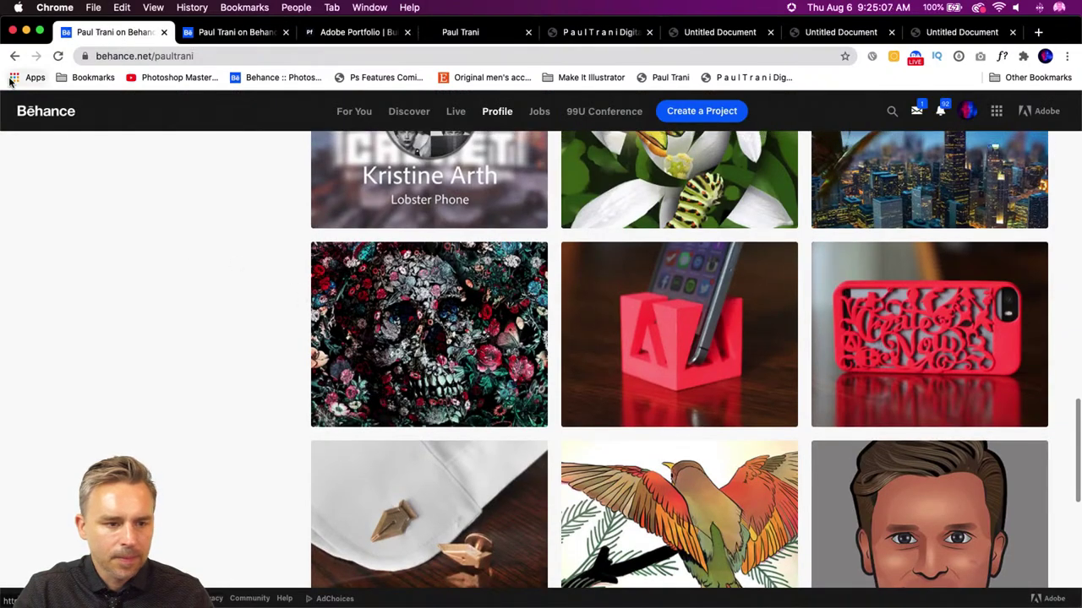
- Reload the Behance profile and scroll through its published project grid
scroll(148, 299, "up", 15)
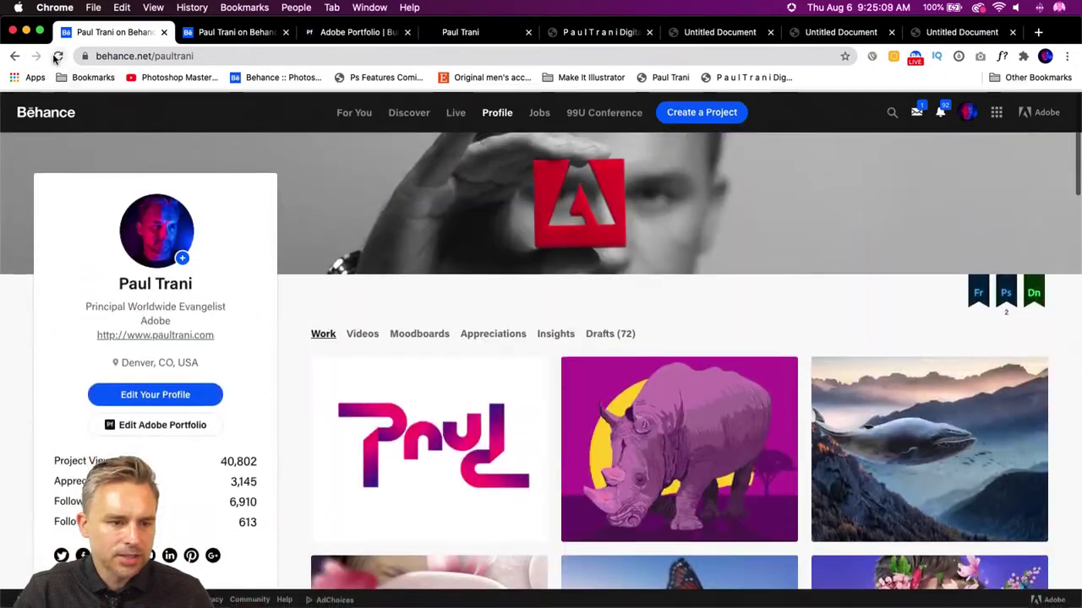
left_click(57, 55)
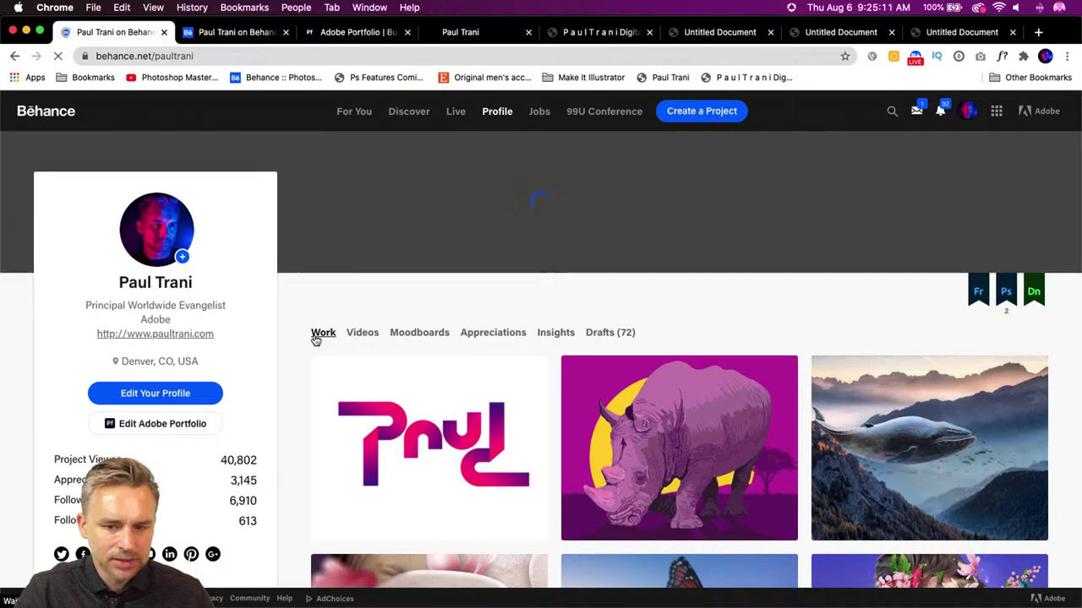
scroll(314, 338, "down", 2)
scroll(318, 352, "down", 20)
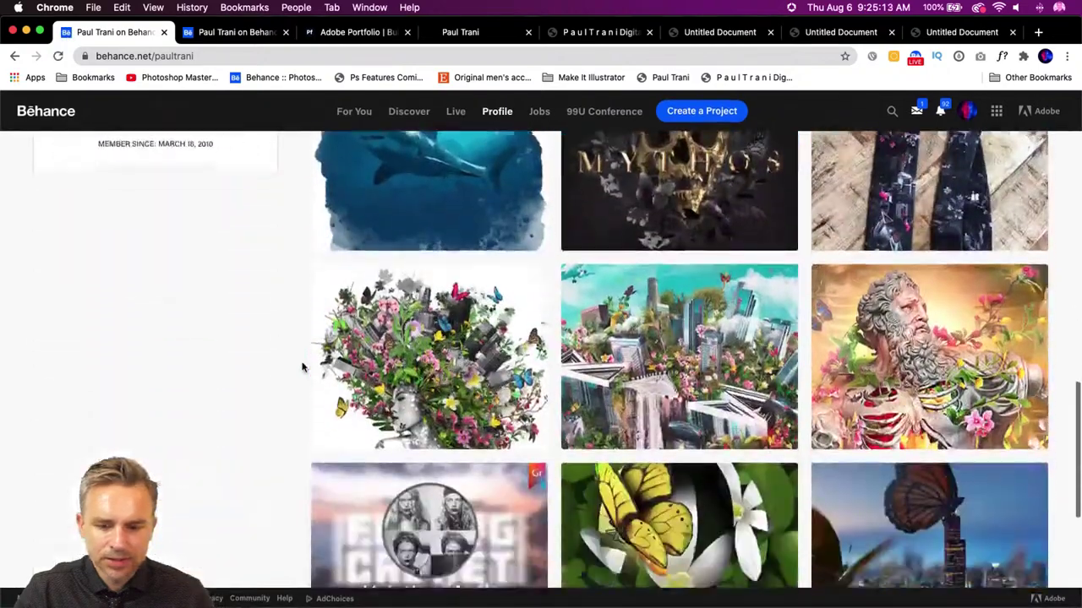
scroll(302, 367, "down", 6)
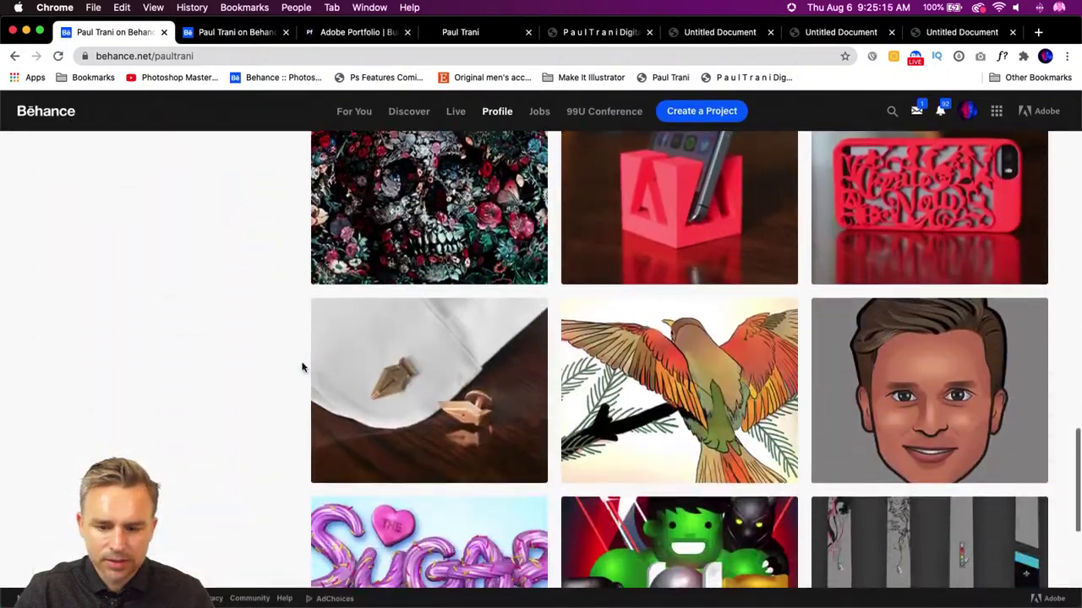
scroll(302, 367, "down", 3)
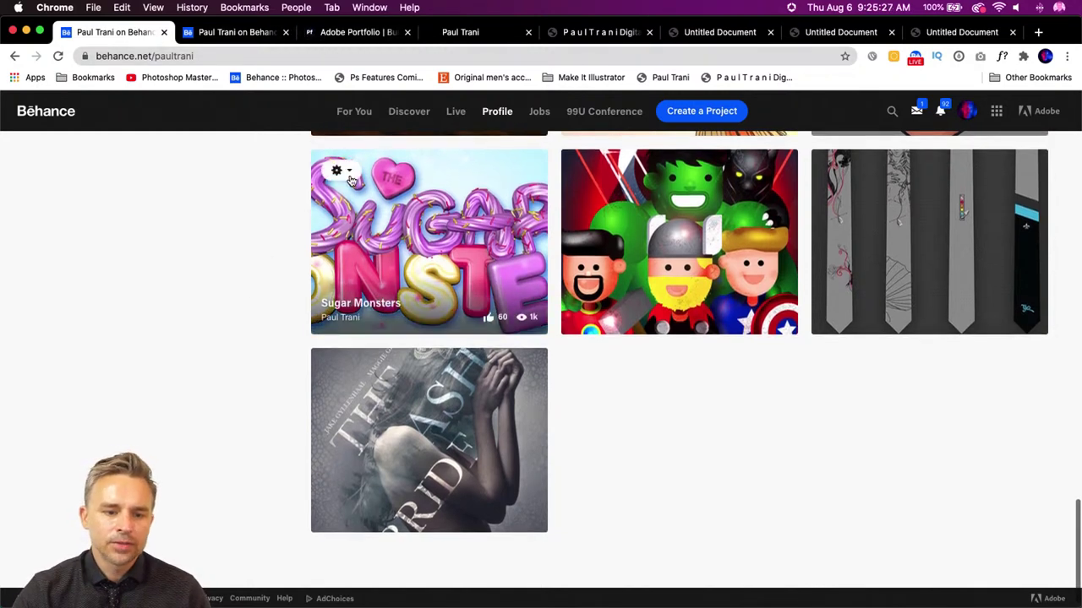
- Check the Sugar Monsters project options, then go back to the Adobe Portfolio tab
left_click(346, 169)
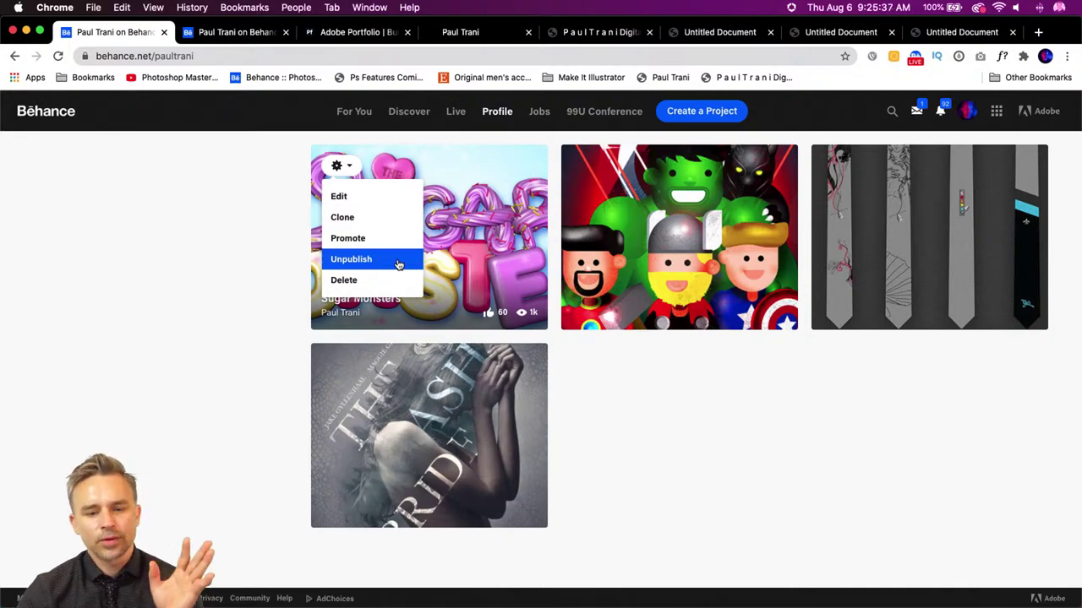
scroll(245, 359, "up", 15)
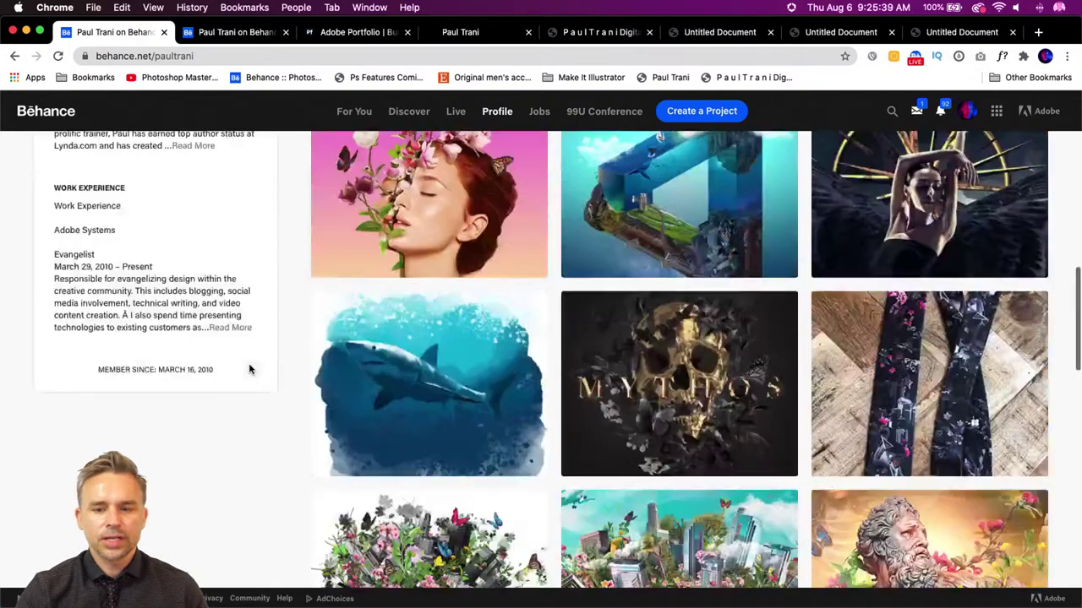
scroll(507, 355, "down", 20)
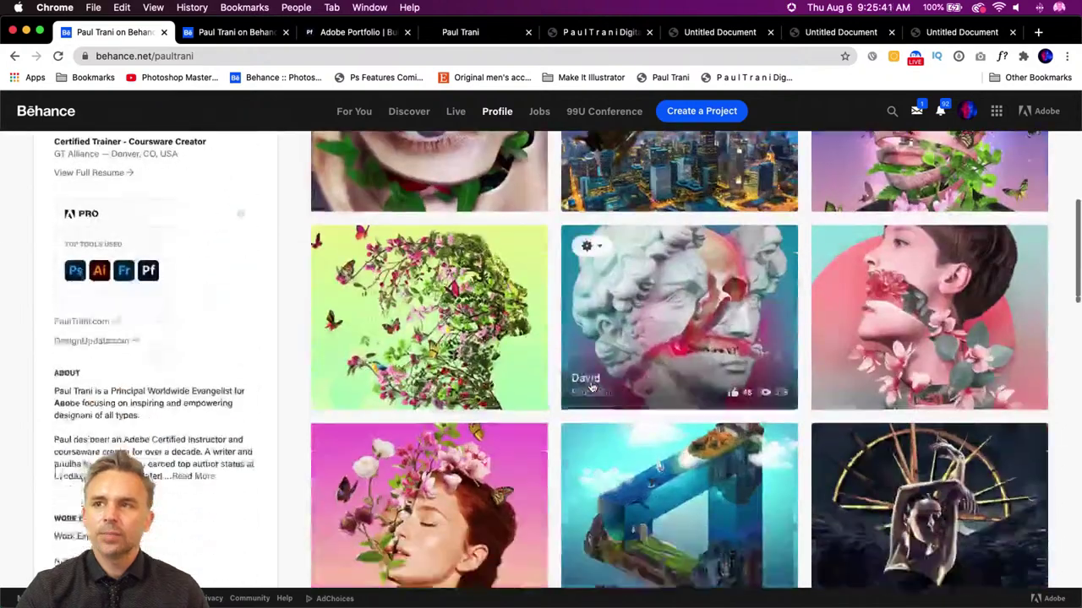
scroll(498, 328, "down", 15)
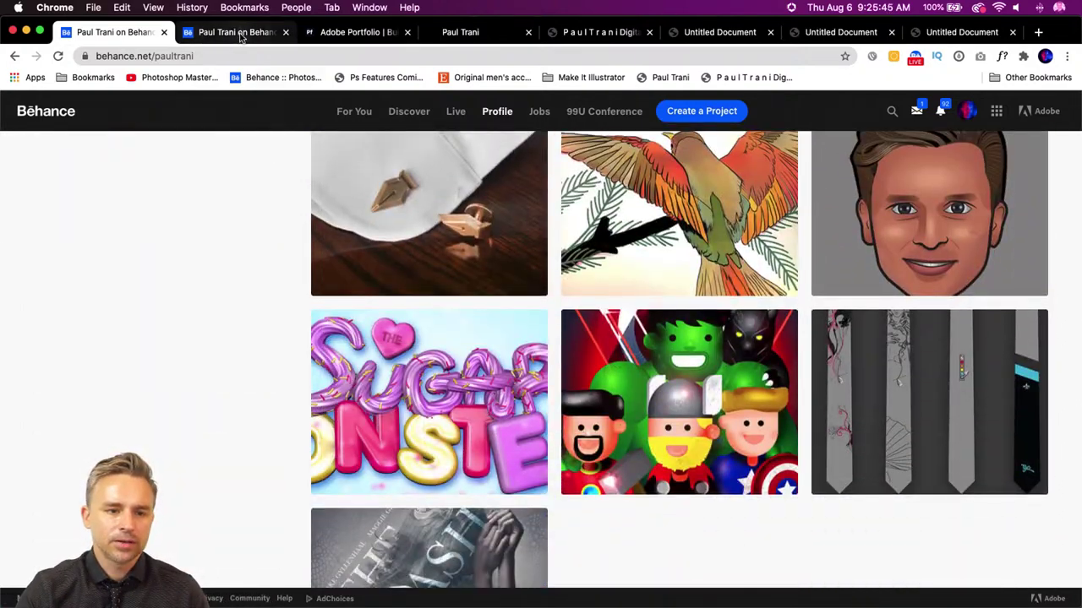
left_click(345, 34)
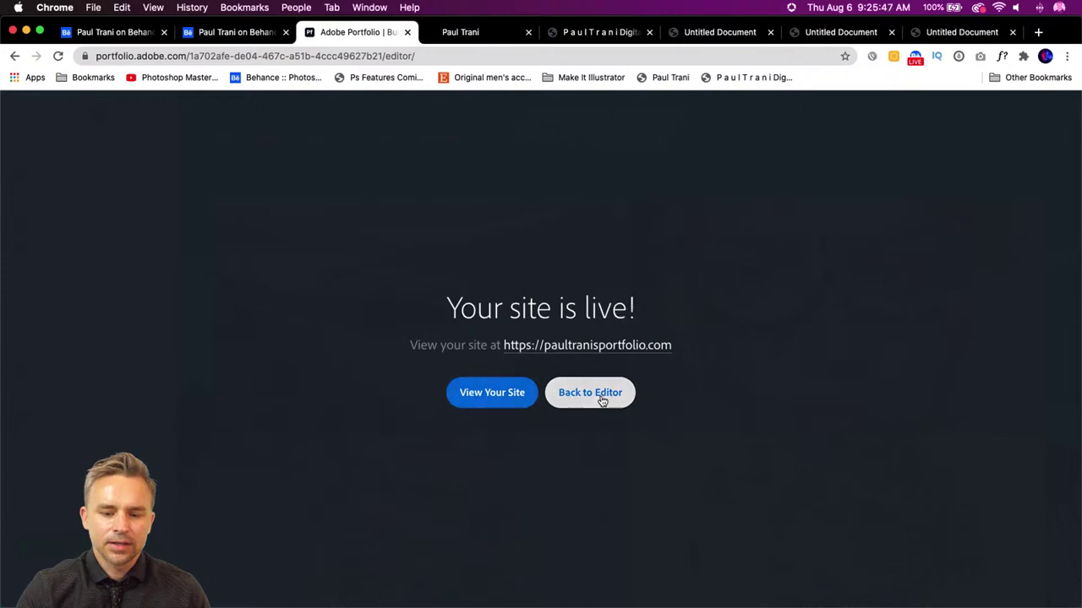
- Hide the Day of the Dead page in the Portfolio pages list
left_click(601, 398)
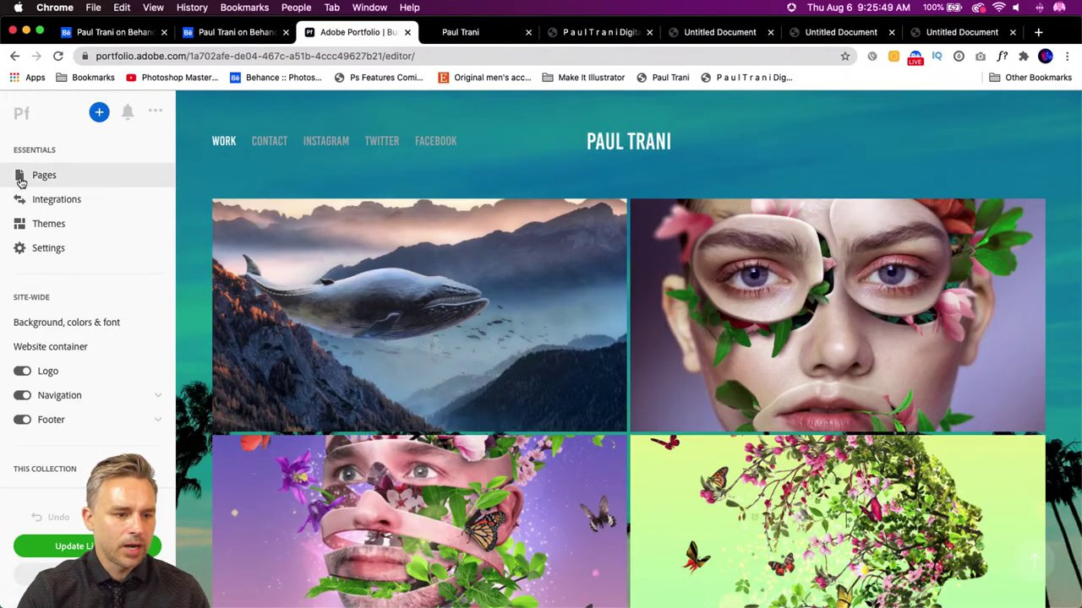
left_click(44, 175)
scroll(45, 334, "down", 5)
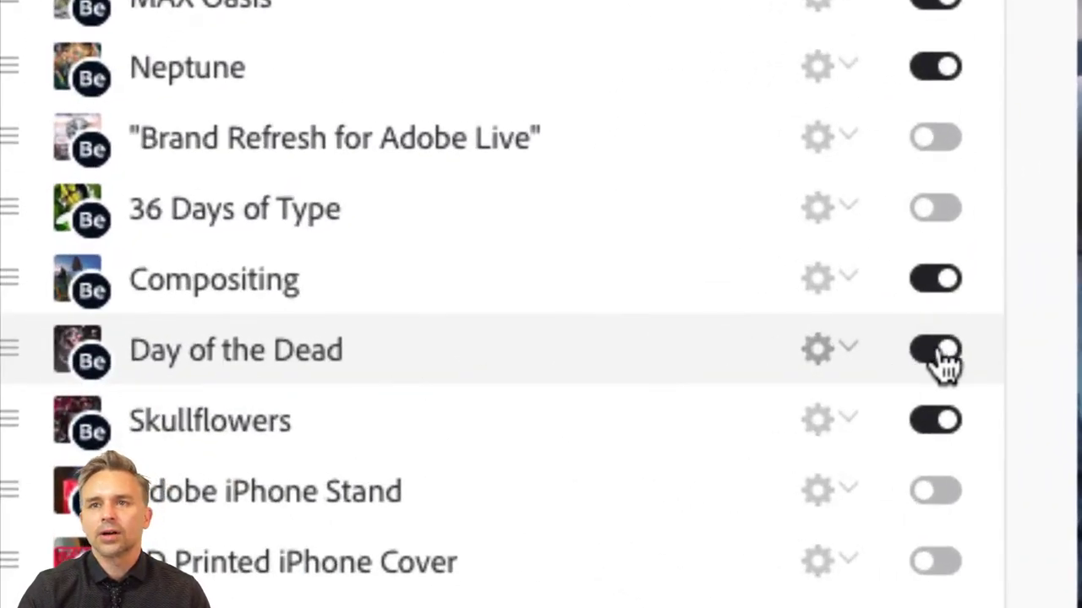
left_click(940, 351)
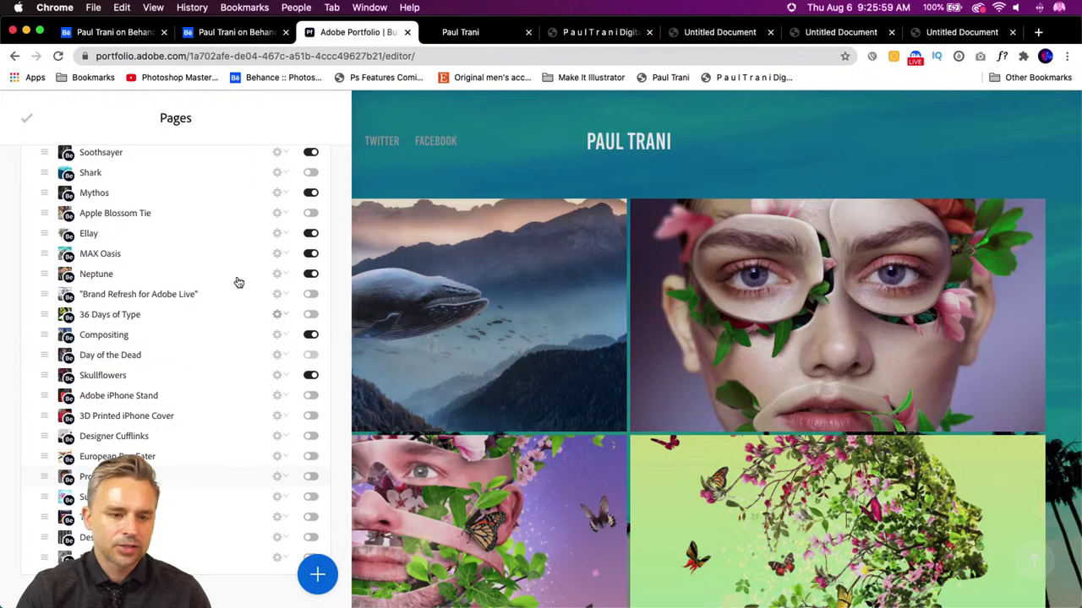
left_click(28, 119)
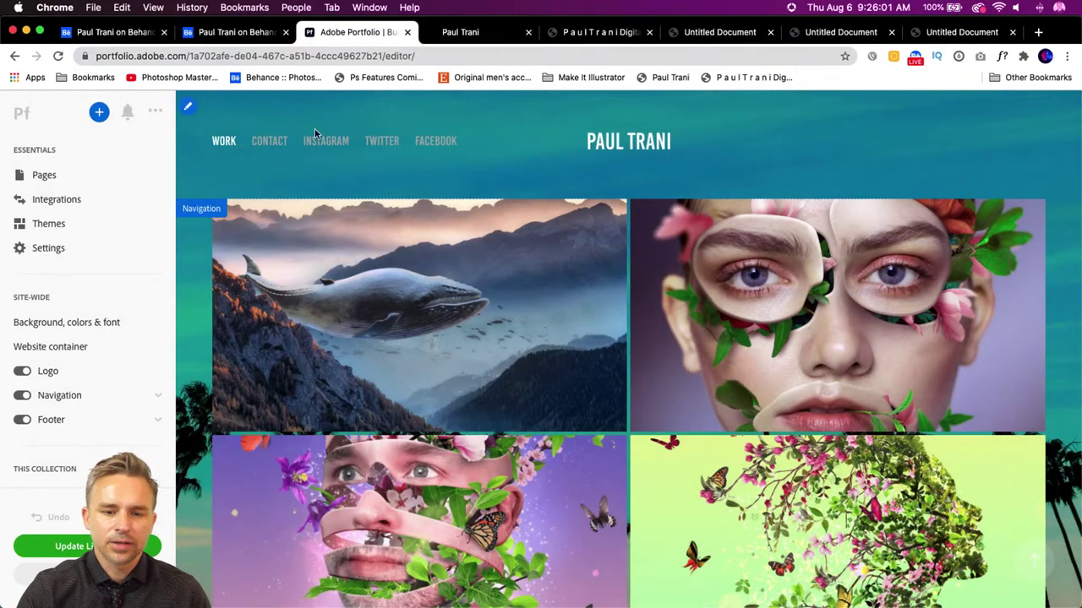
- Move the Bloom page up to just below Ambigram in the Work pages
left_click(56, 57)
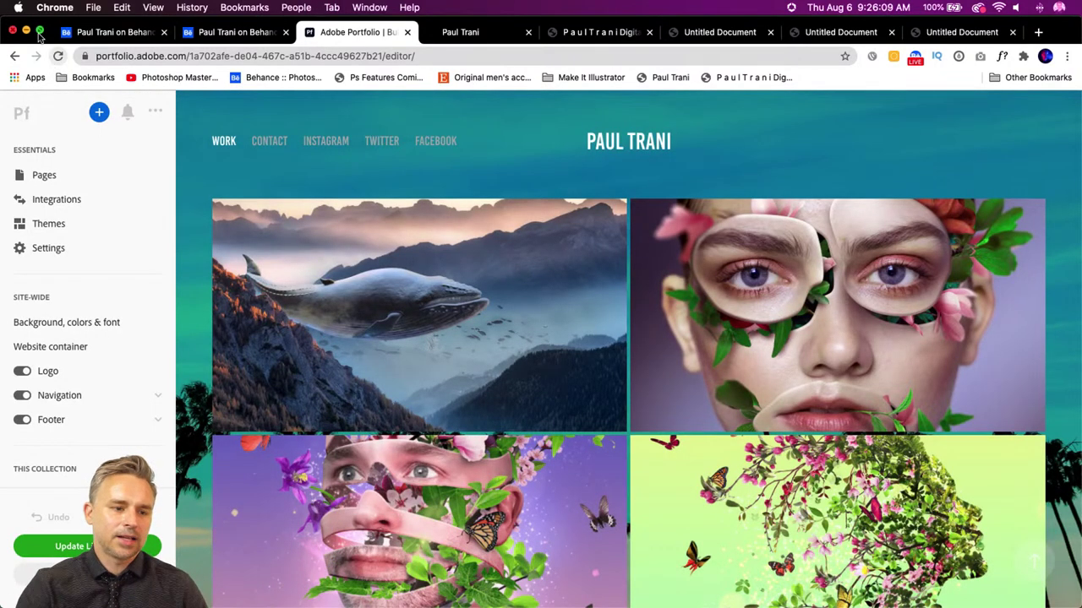
left_click(26, 175)
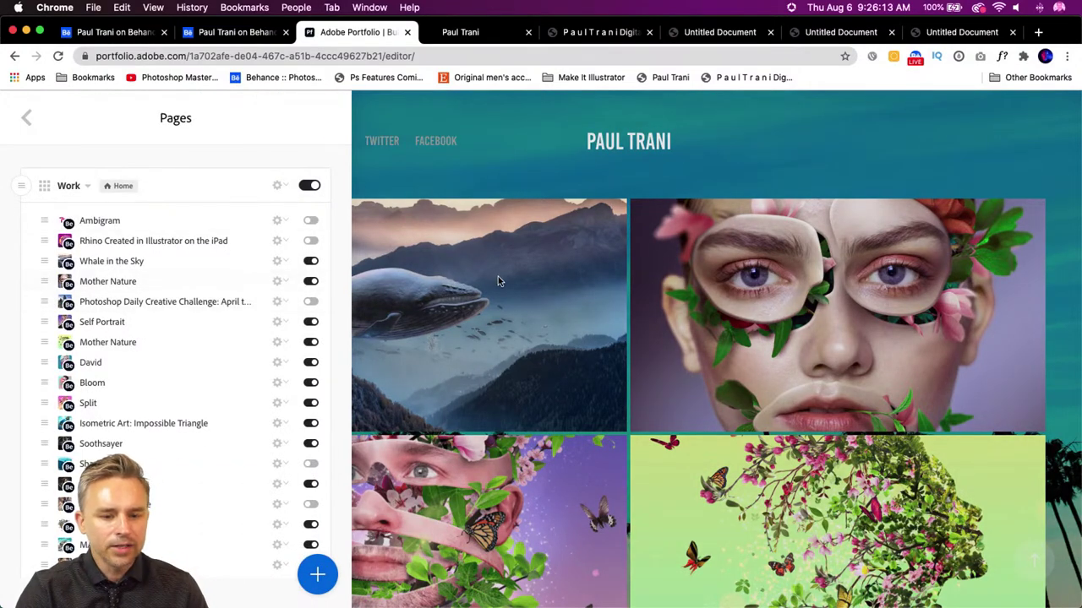
scroll(497, 282, "down", 10)
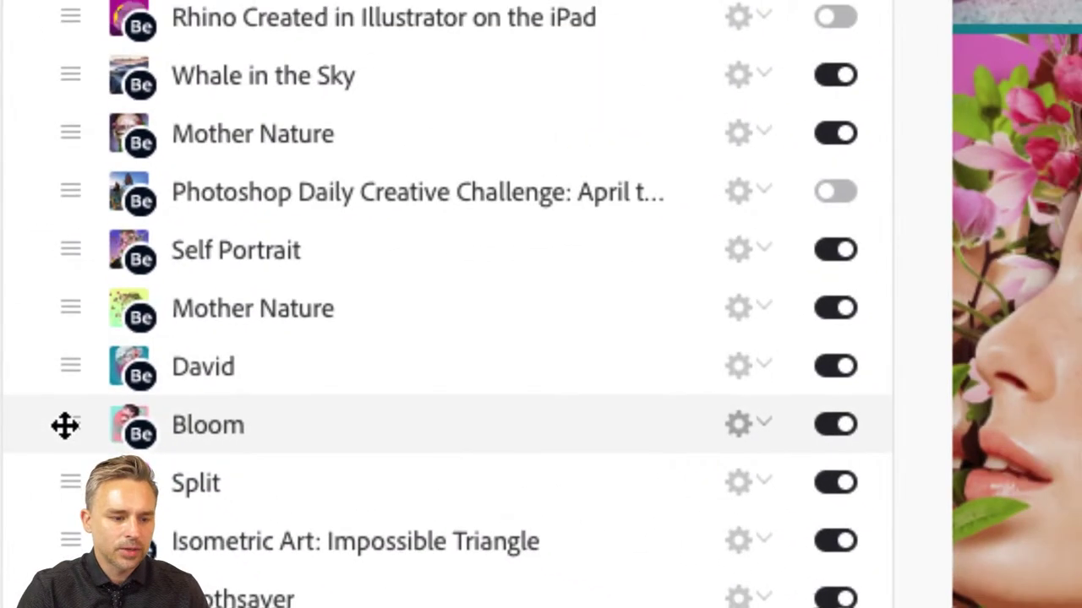
left_click_drag(65, 425, 75, 72)
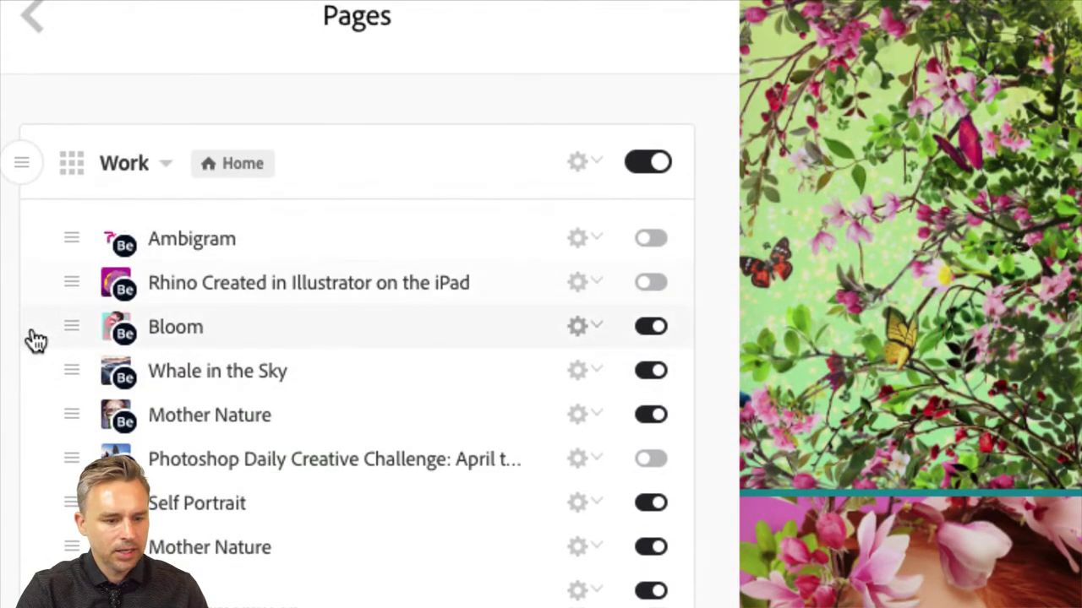
left_click_drag(73, 326, 71, 262)
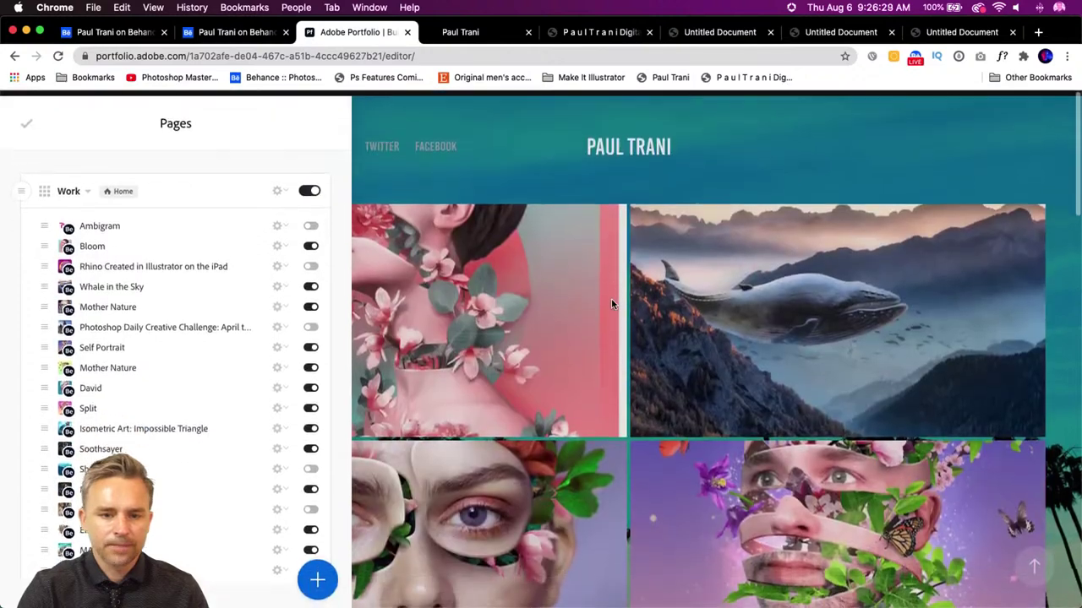
left_click(26, 118)
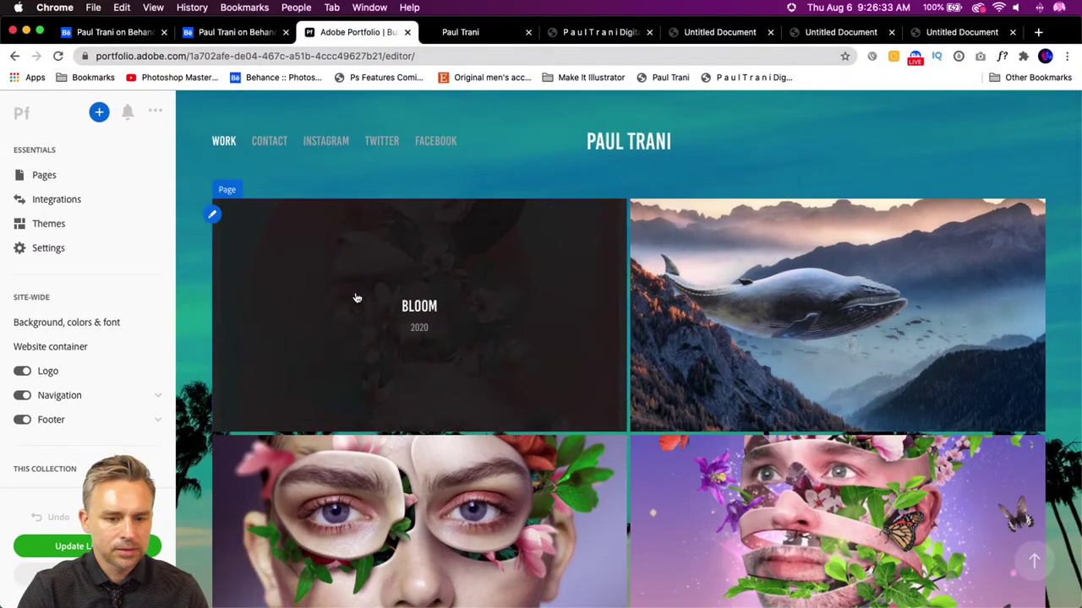
- Move the Split page up to just below Ambigram as well
left_click(47, 175)
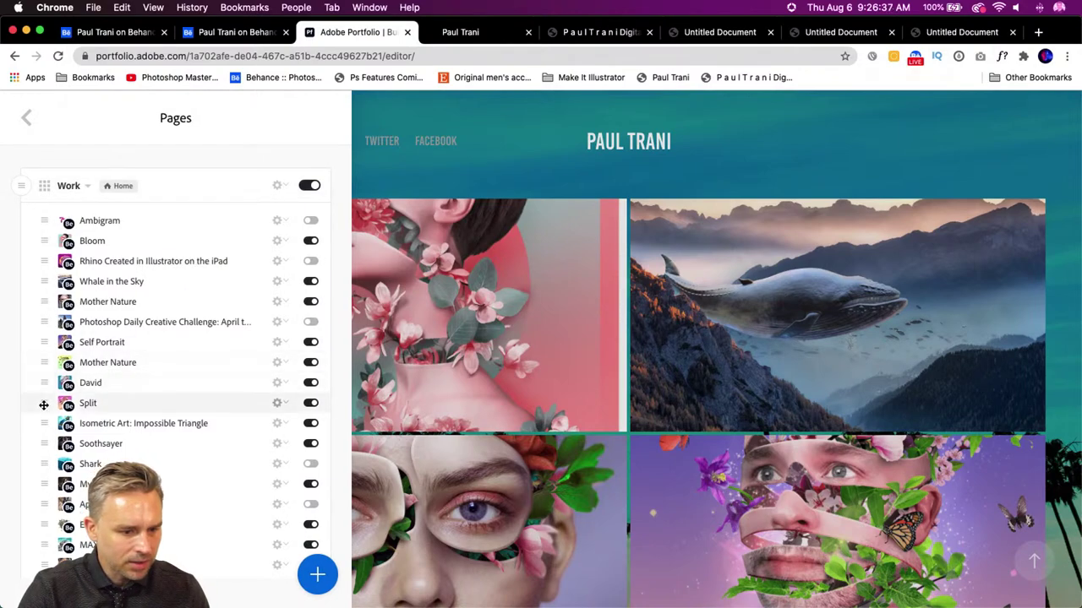
left_click_drag(44, 404, 49, 236)
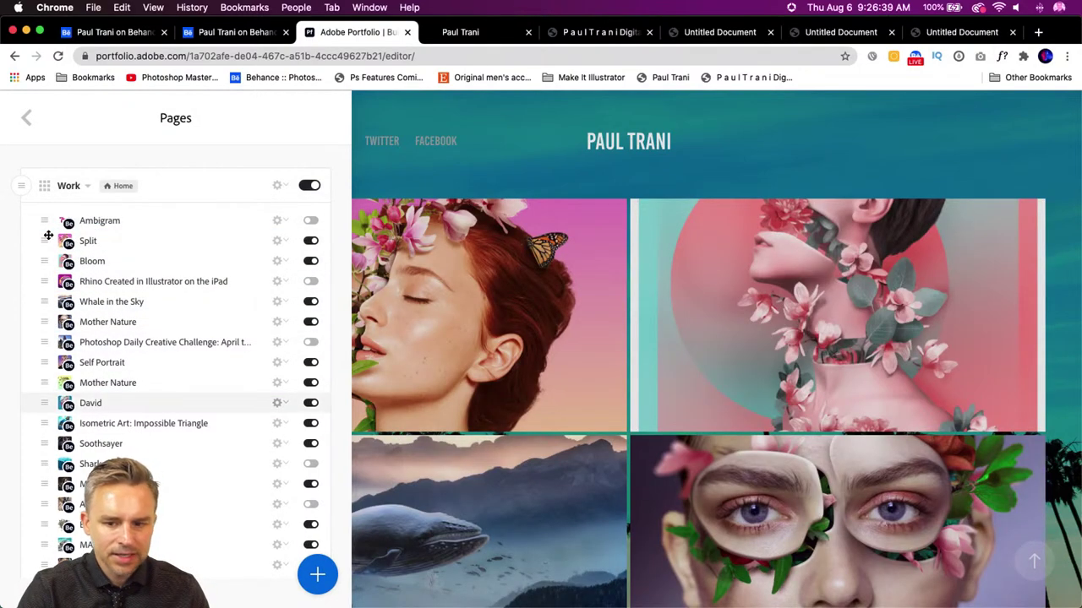
left_click(553, 165)
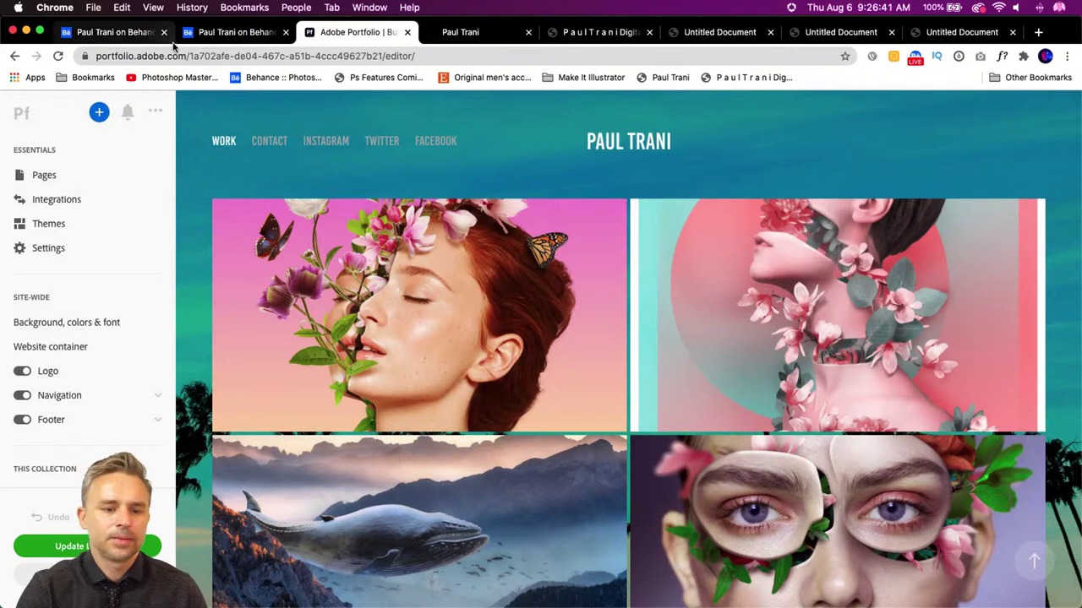
scroll(788, 365, "down", 5)
- Review the reordered portfolio in the editor preview and on the live site
scroll(787, 365, "down", 5)
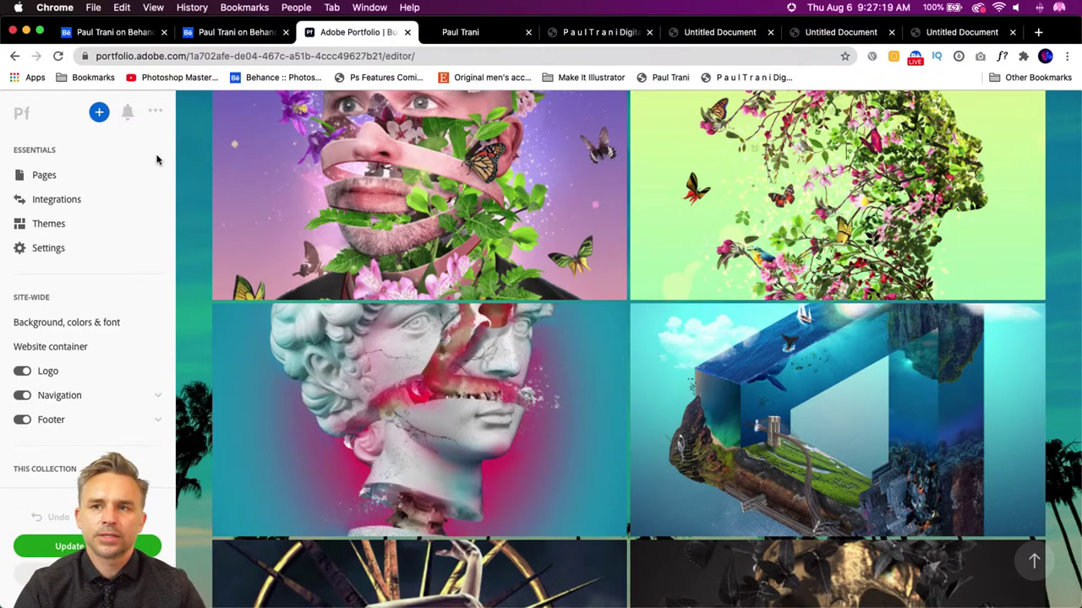
scroll(207, 207, "up", 10)
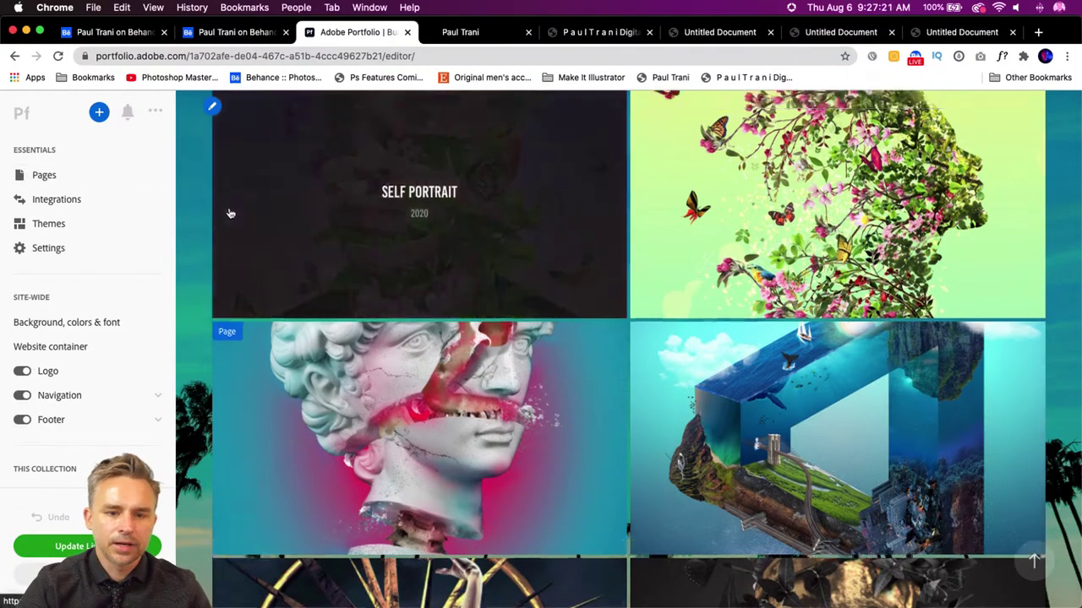
left_click(469, 31)
scroll(273, 266, "up", 10)
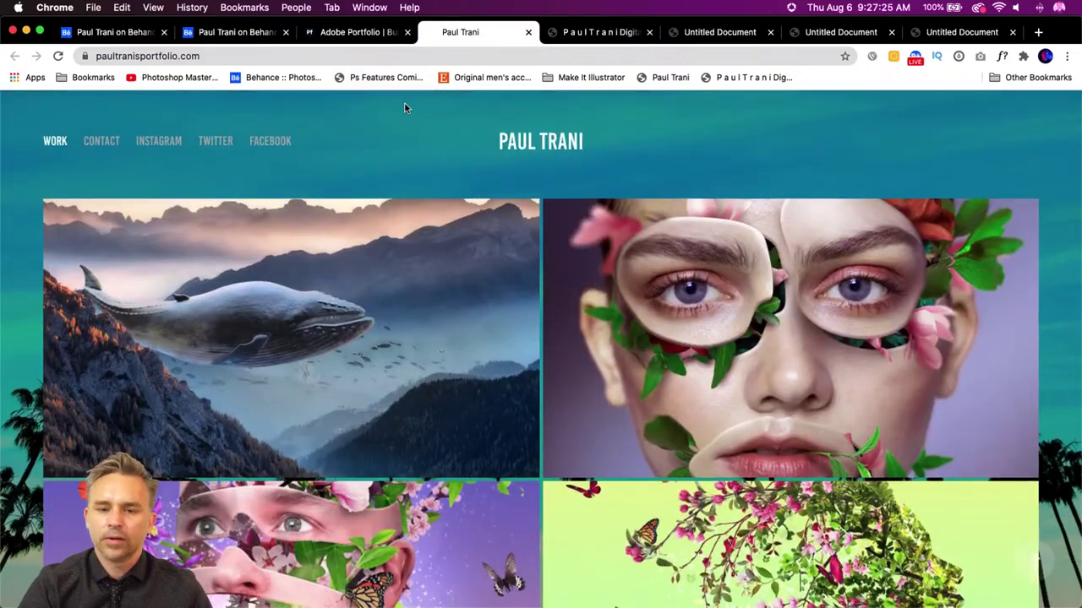
- Load paultrani.com in the old 1998 local portfolio tab
left_click(574, 32)
left_click(546, 52)
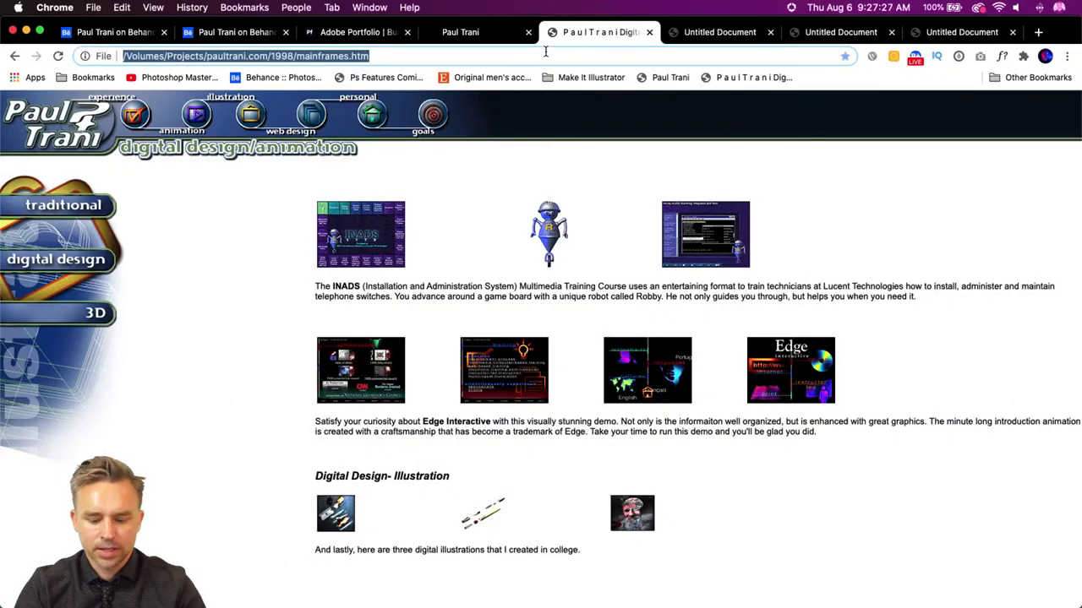
type("paul")
key("Return")
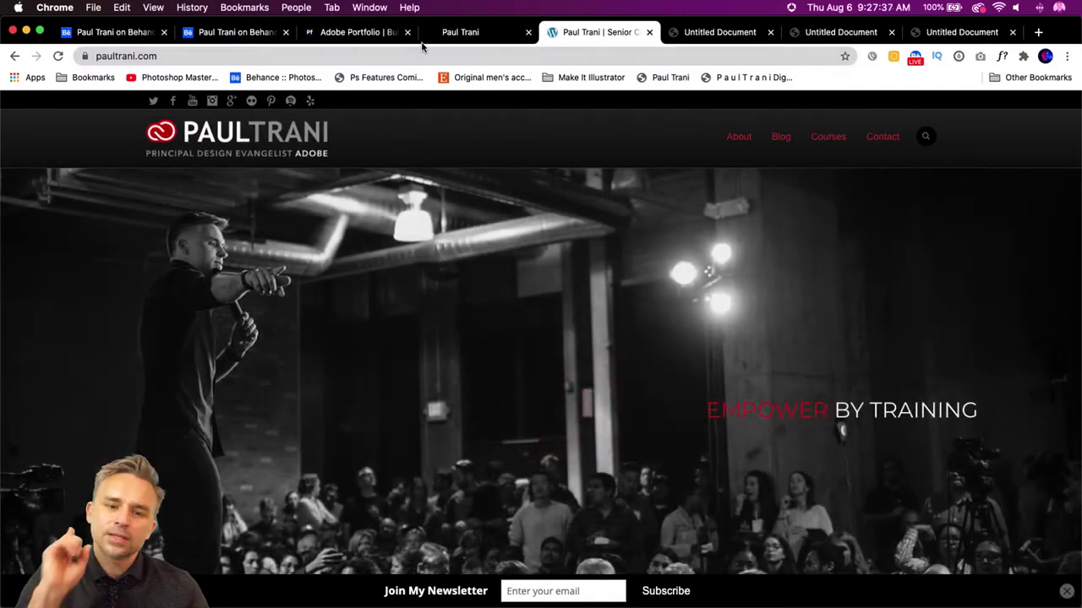
- Return from the portfolio site to the Behance profile and open Discover's project search page
left_click(487, 35)
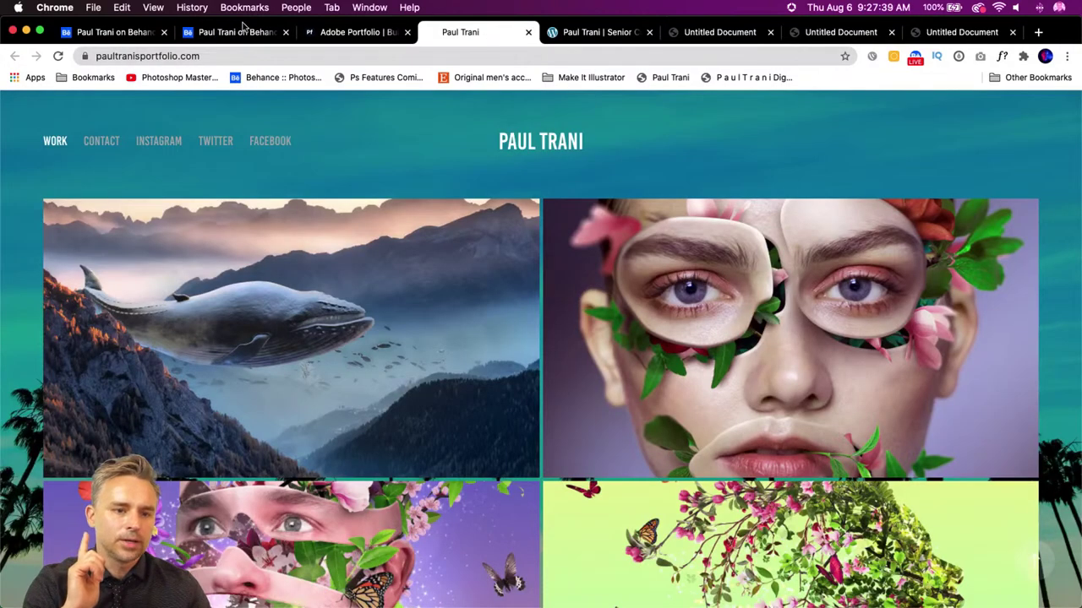
left_click(248, 32)
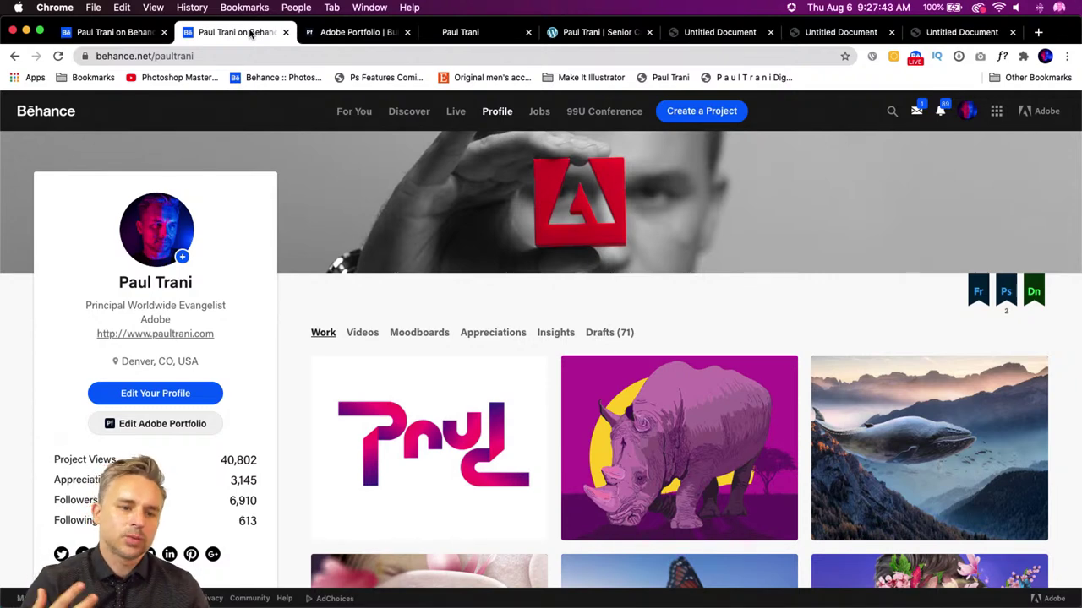
left_click(535, 122)
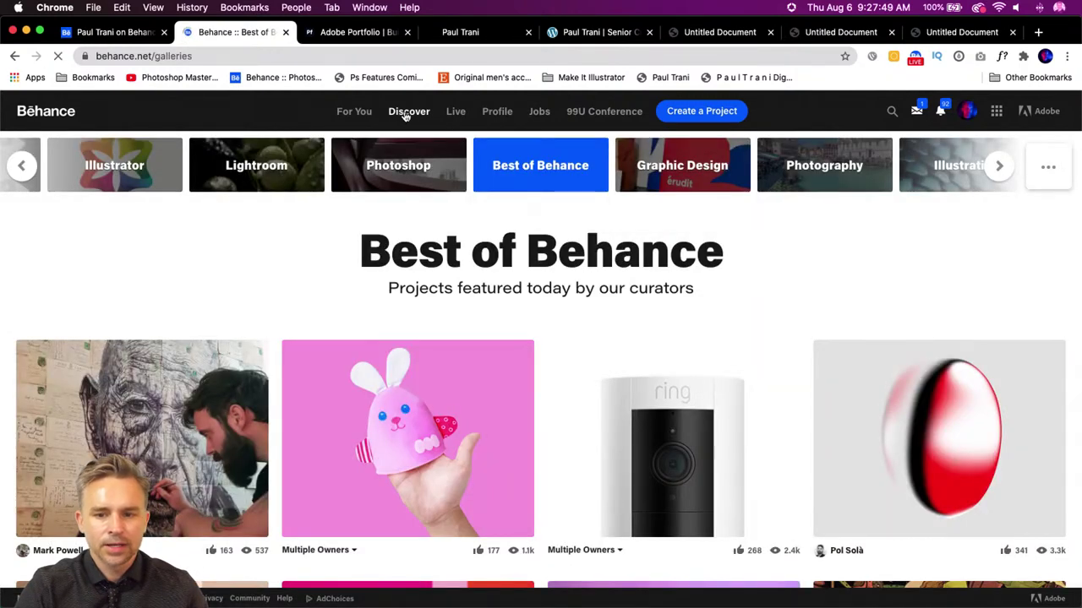
left_click(406, 117)
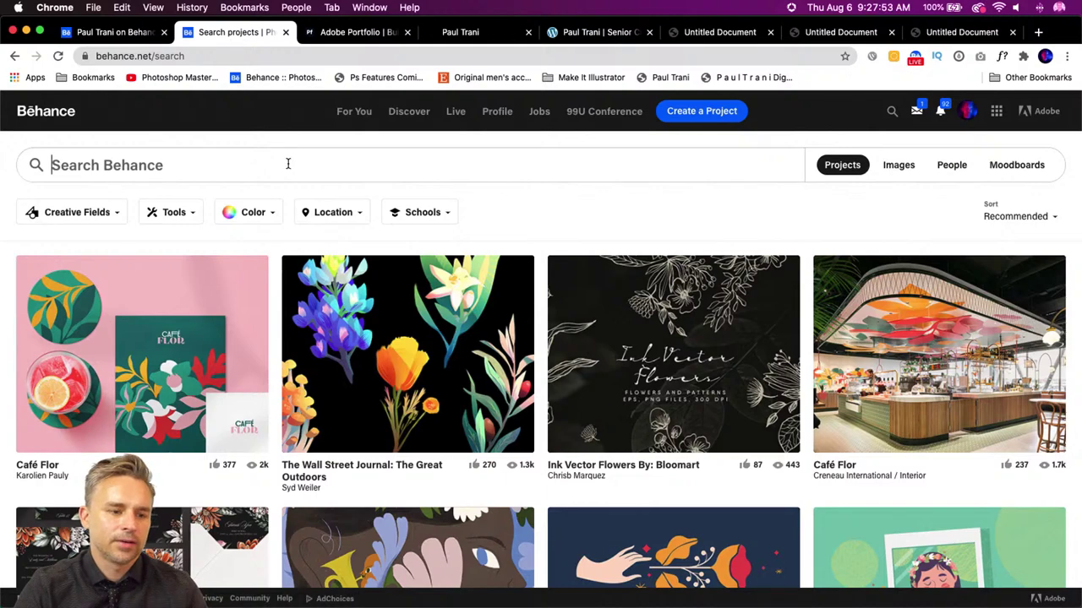
- Limit results to Graphic Design and set the location country to United States
left_click(75, 218)
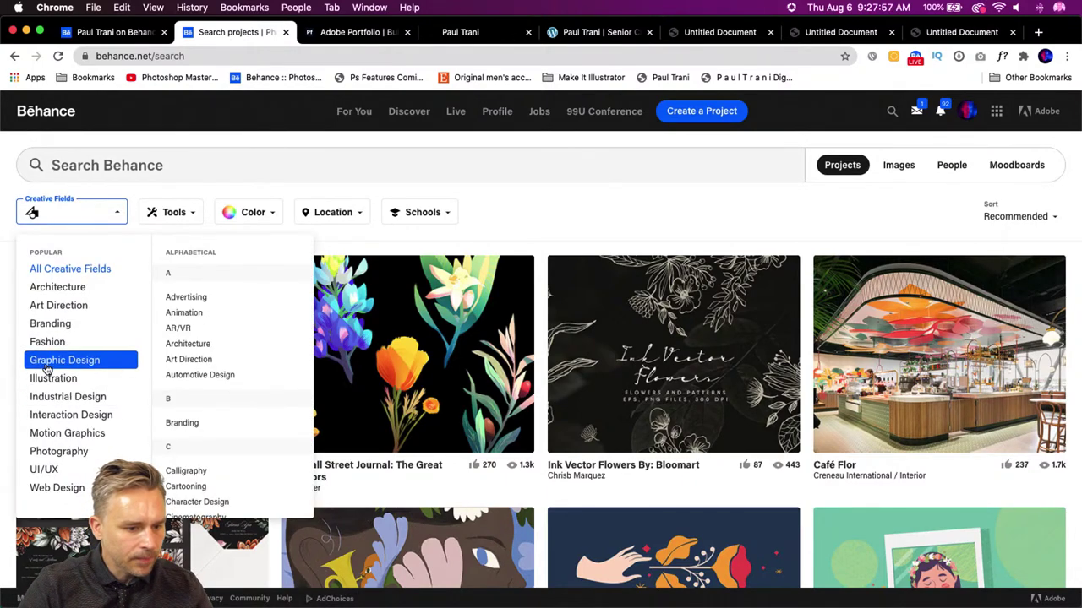
left_click(49, 364)
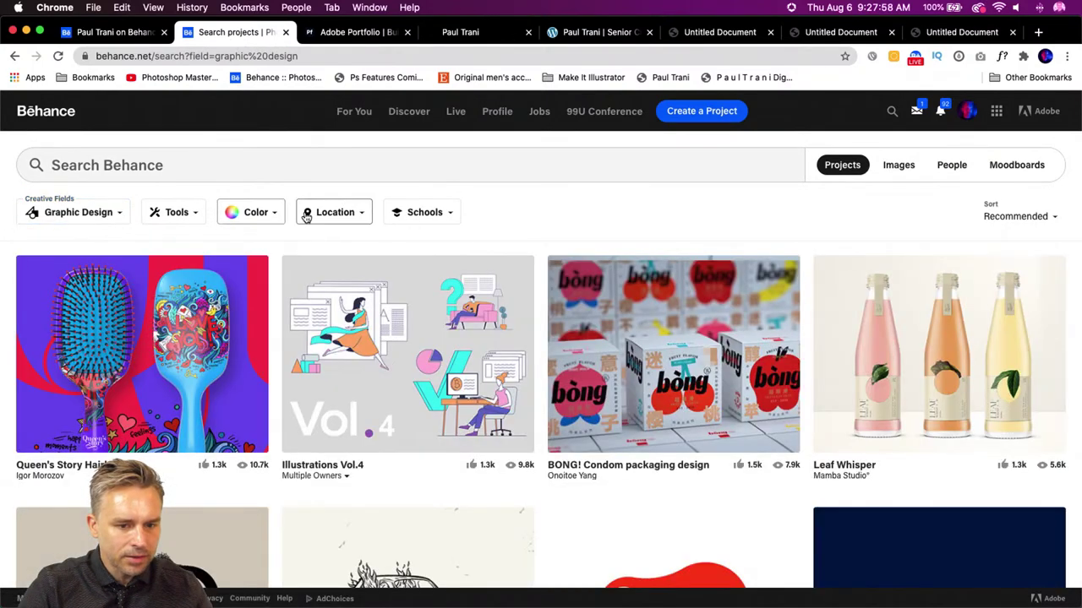
left_click(306, 215)
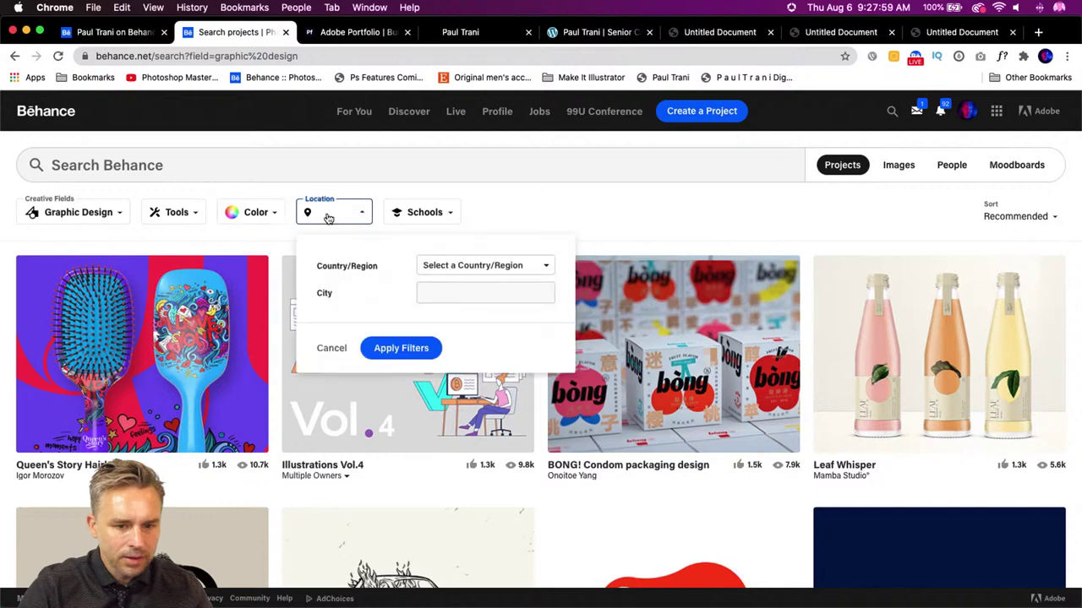
left_click(469, 265)
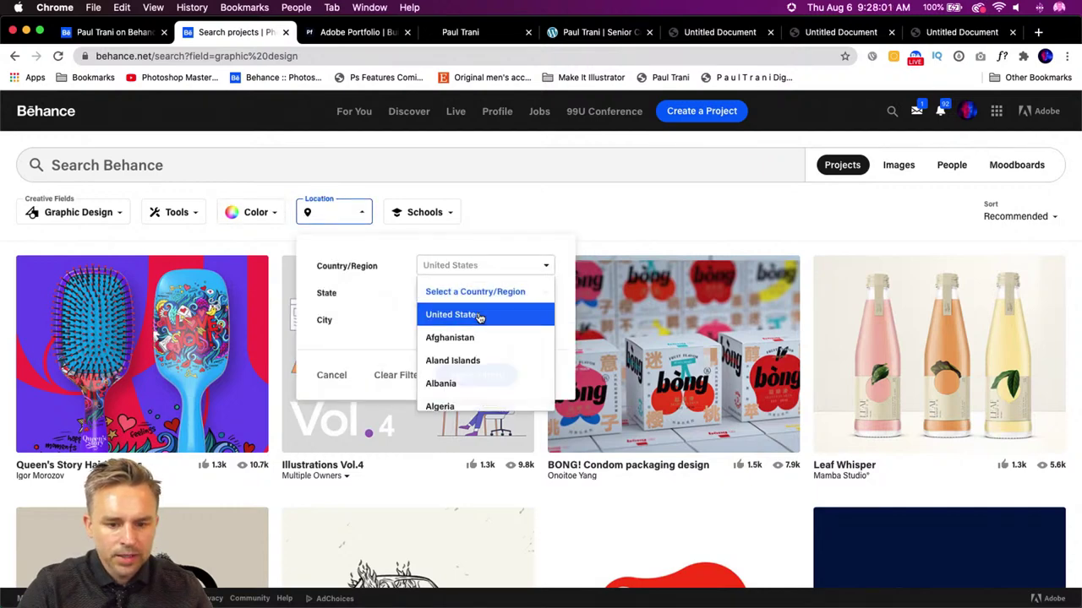
left_click(476, 313)
- Set the state to Colorado and city to Denver, then apply the location filter
left_click(443, 293)
scroll(467, 404, "down", 2)
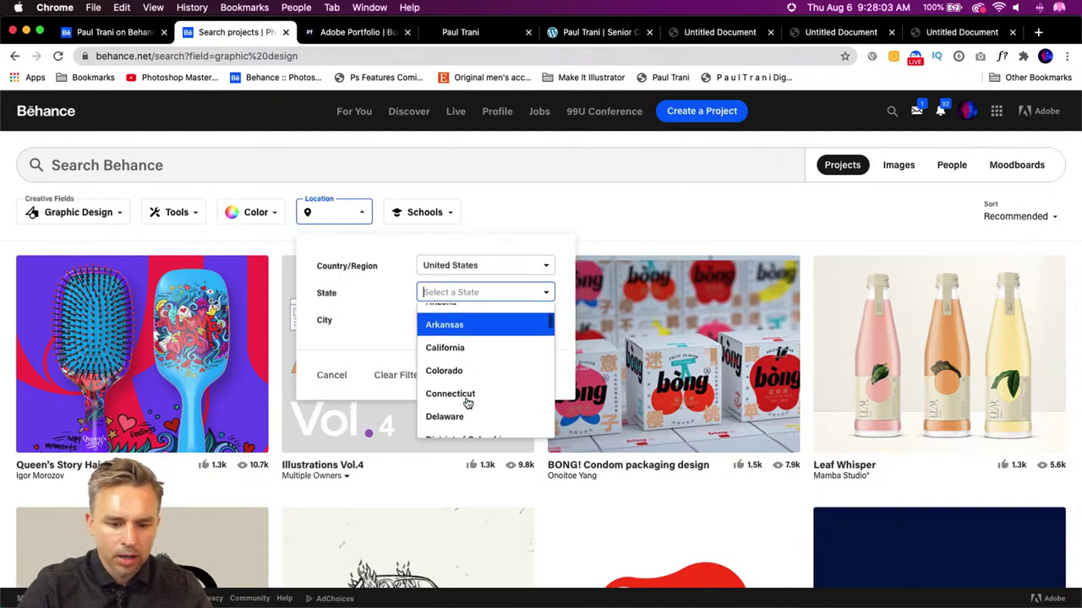
left_click(465, 369)
left_click(438, 320)
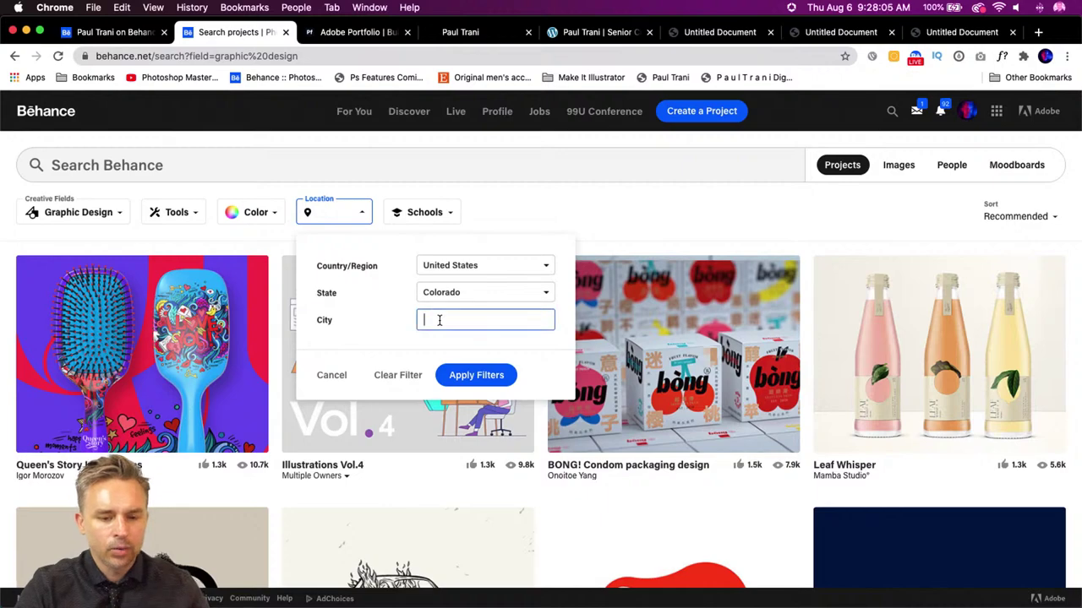
type("Denver")
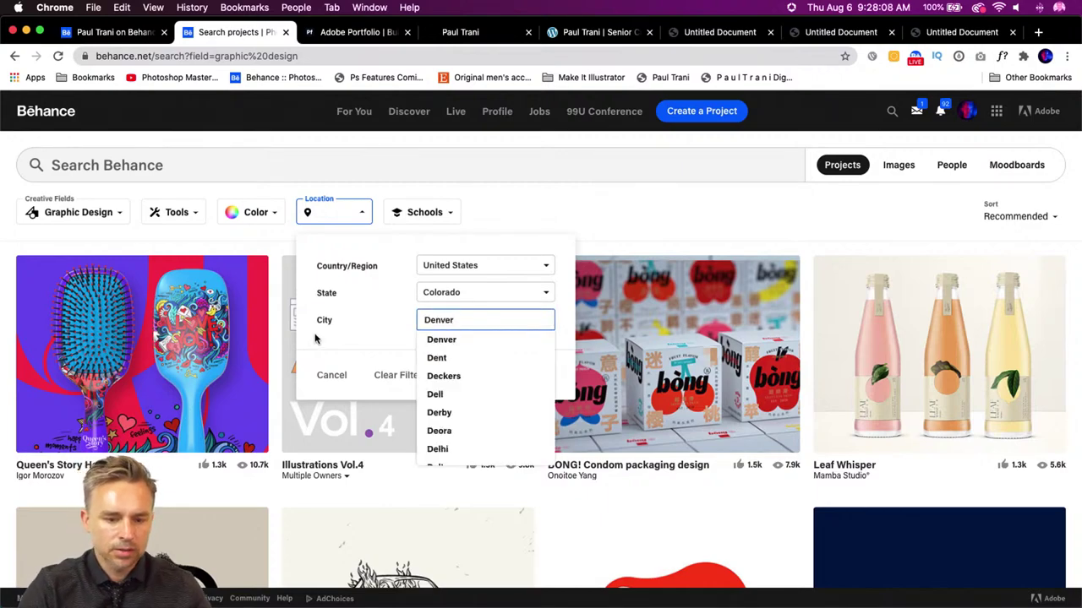
left_click(314, 338)
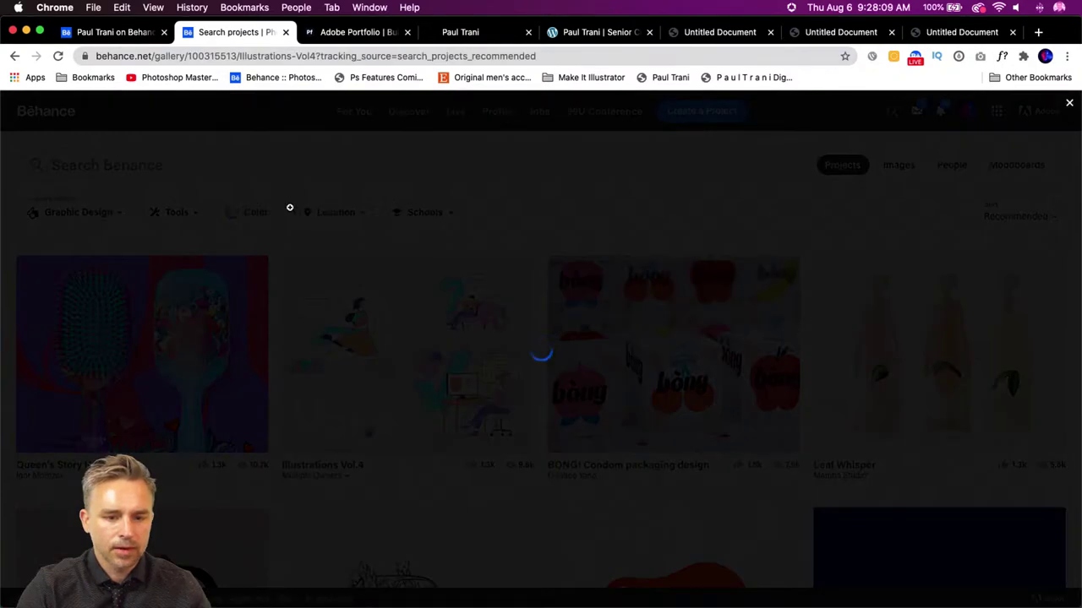
key("Escape")
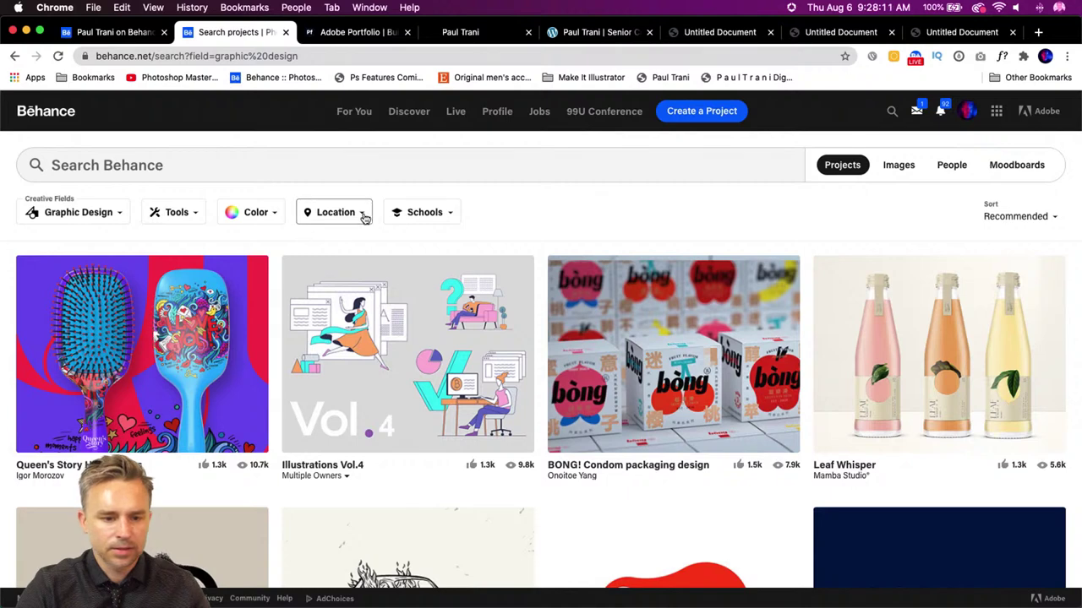
left_click(358, 216)
left_click(477, 375)
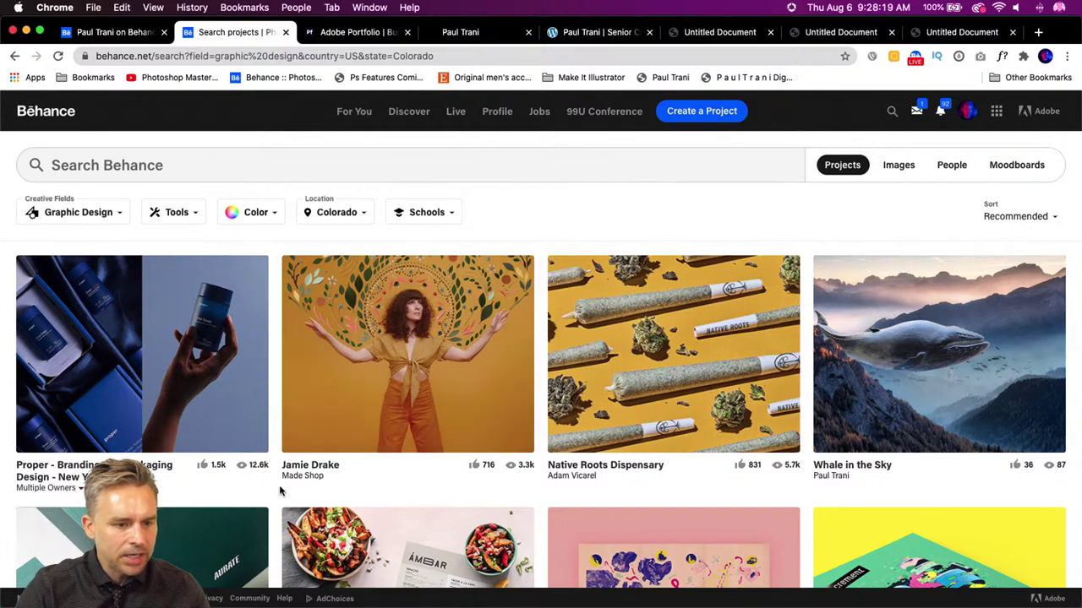
- Scroll through the Colorado Graphic Design results, then go back to the Behance profile tab
scroll(281, 490, "down", 10)
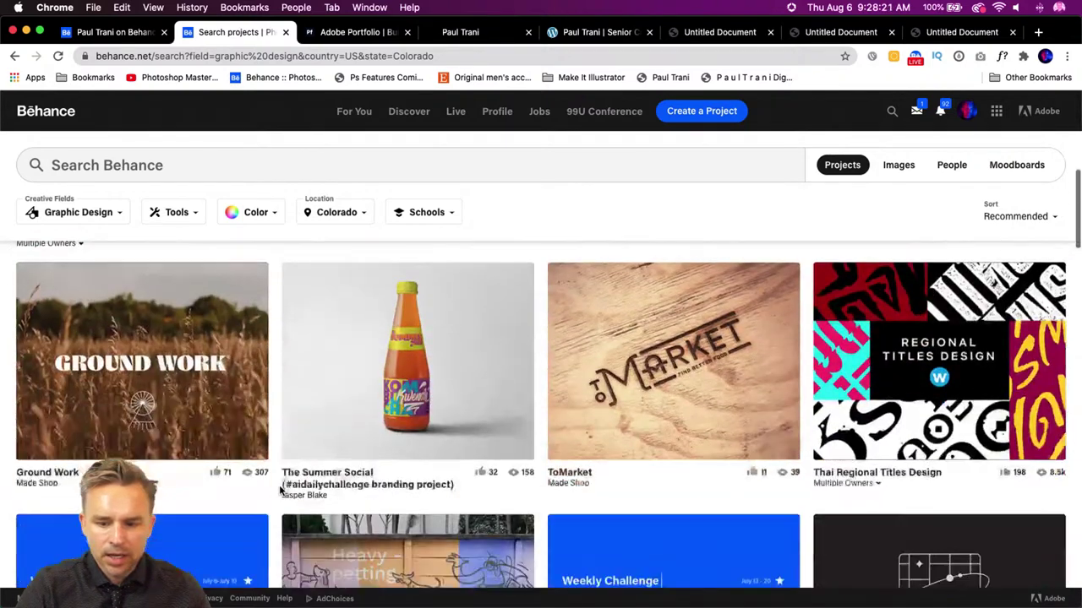
scroll(281, 490, "down", 10)
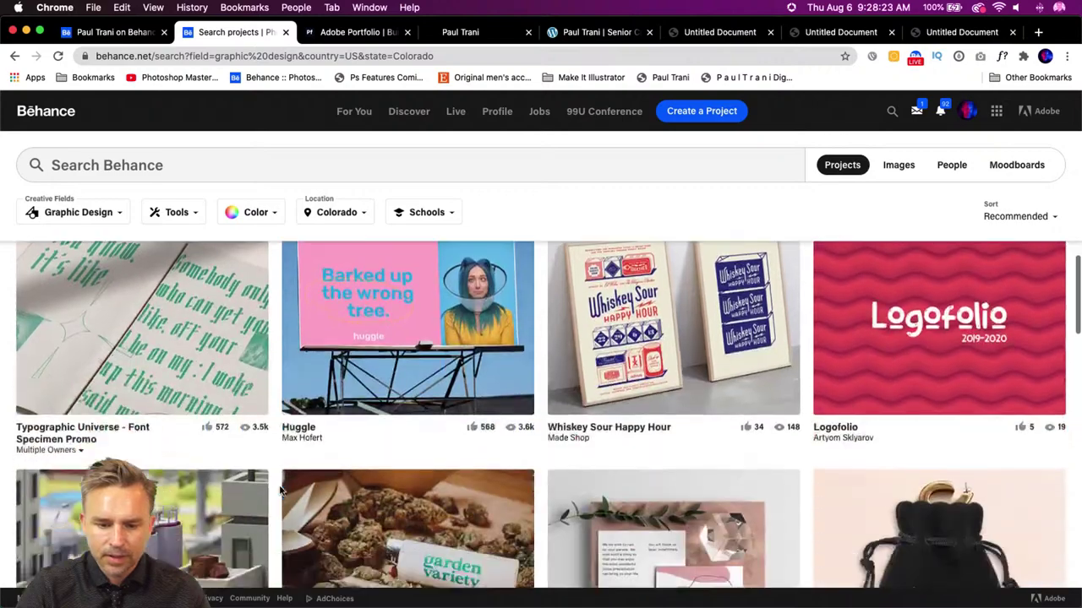
scroll(280, 490, "down", 5)
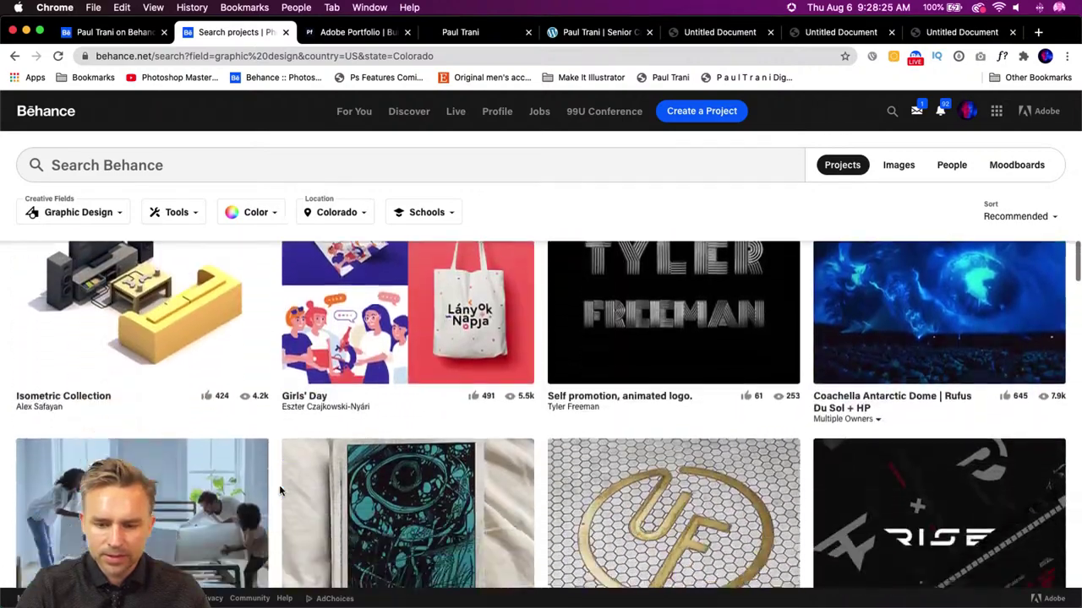
scroll(281, 490, "down", 10)
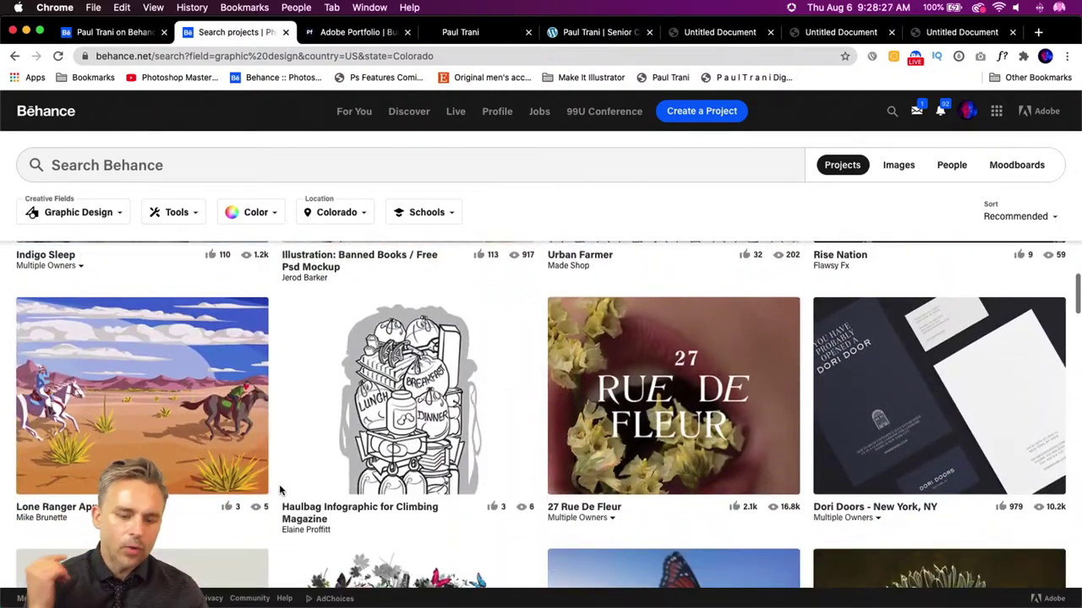
scroll(285, 499, "down", 10)
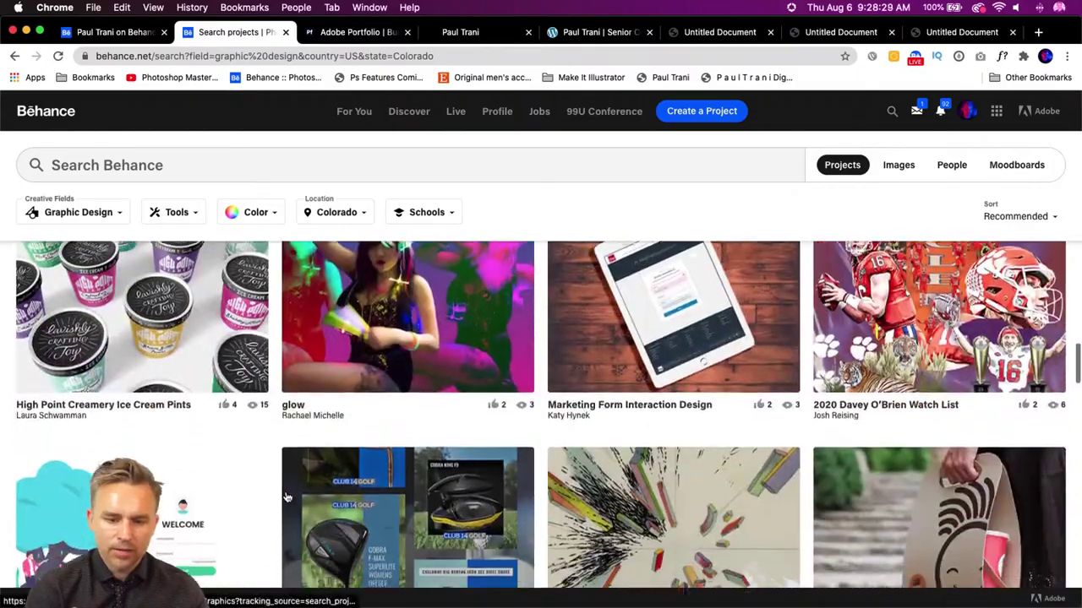
scroll(285, 499, "up", 20)
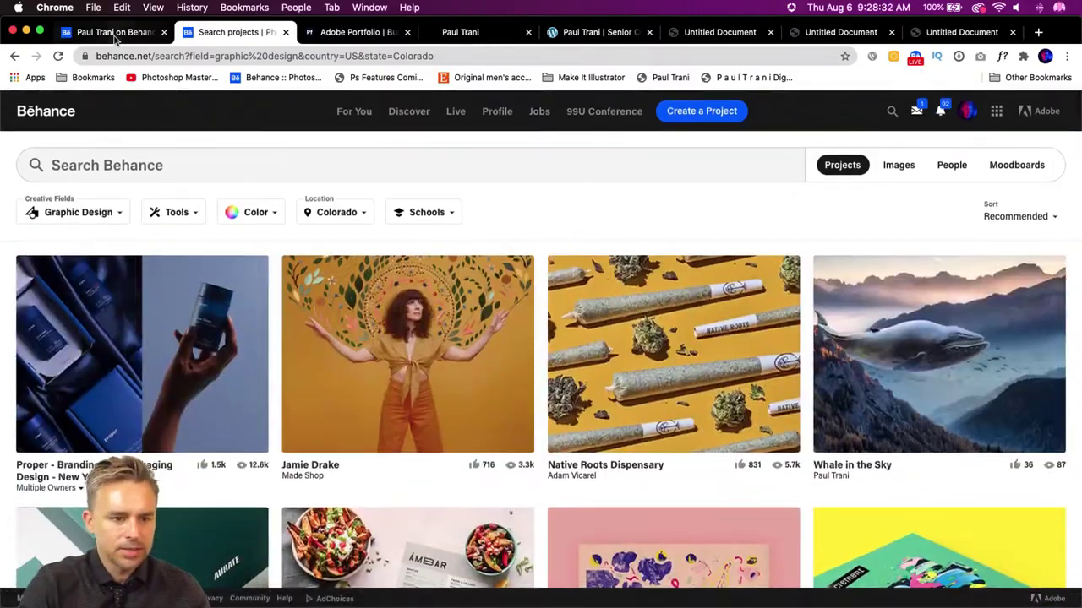
left_click(114, 32)
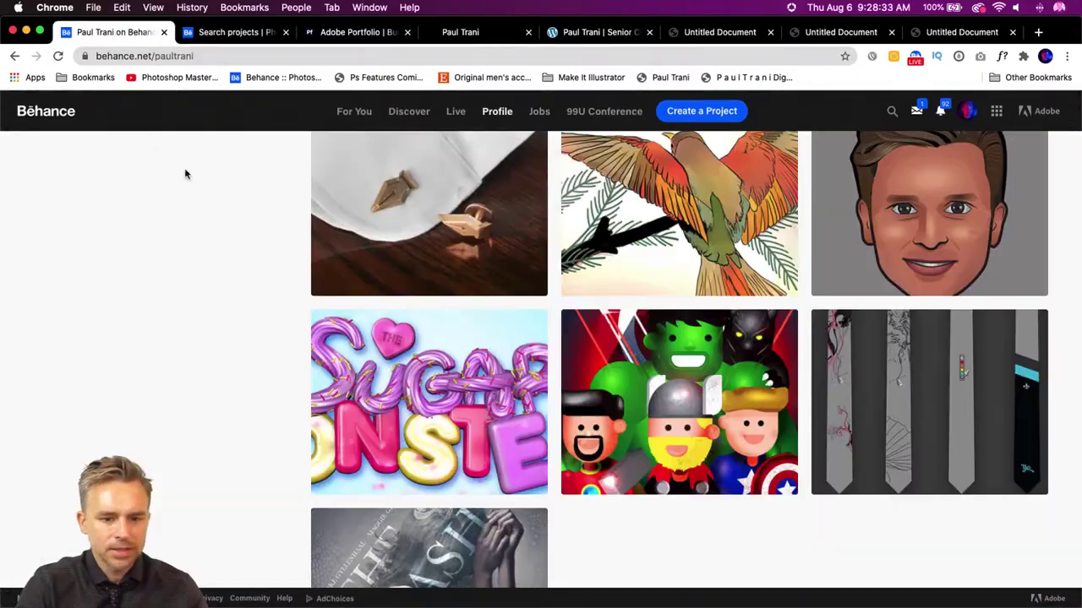
- Open the Ambigram project from the profile, enter Edit Project, and open its settings
scroll(386, 331, "up", 15)
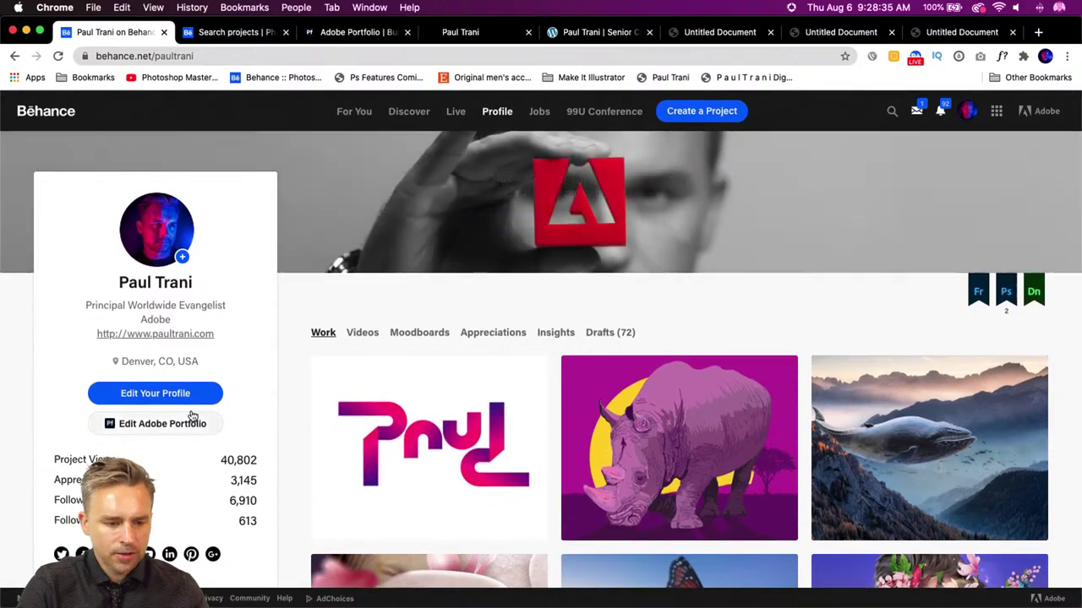
left_click(416, 437)
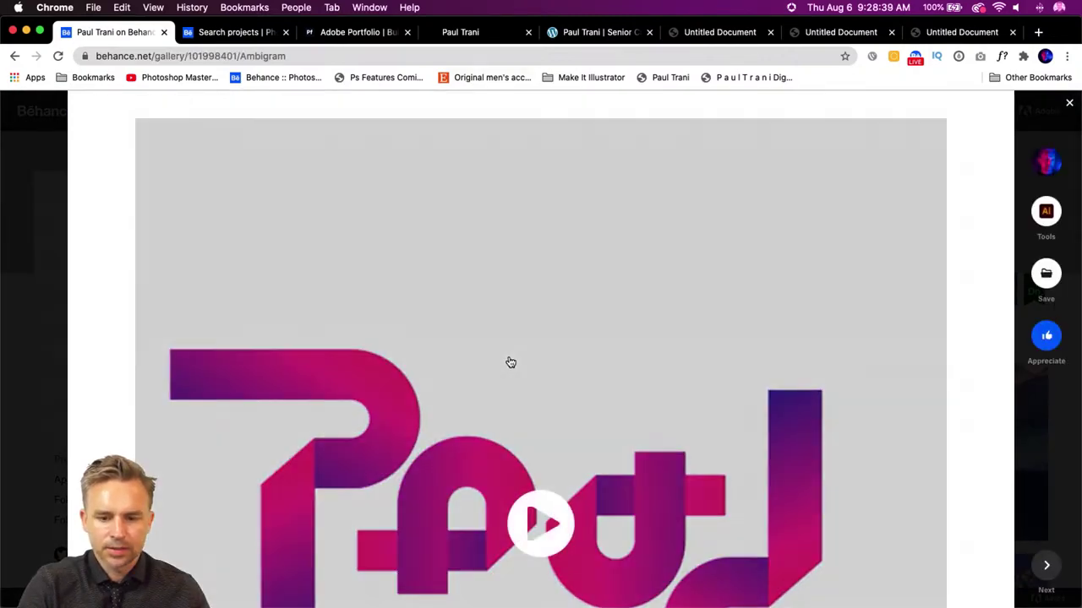
scroll(511, 364, "down", 1)
scroll(518, 387, "up", 3)
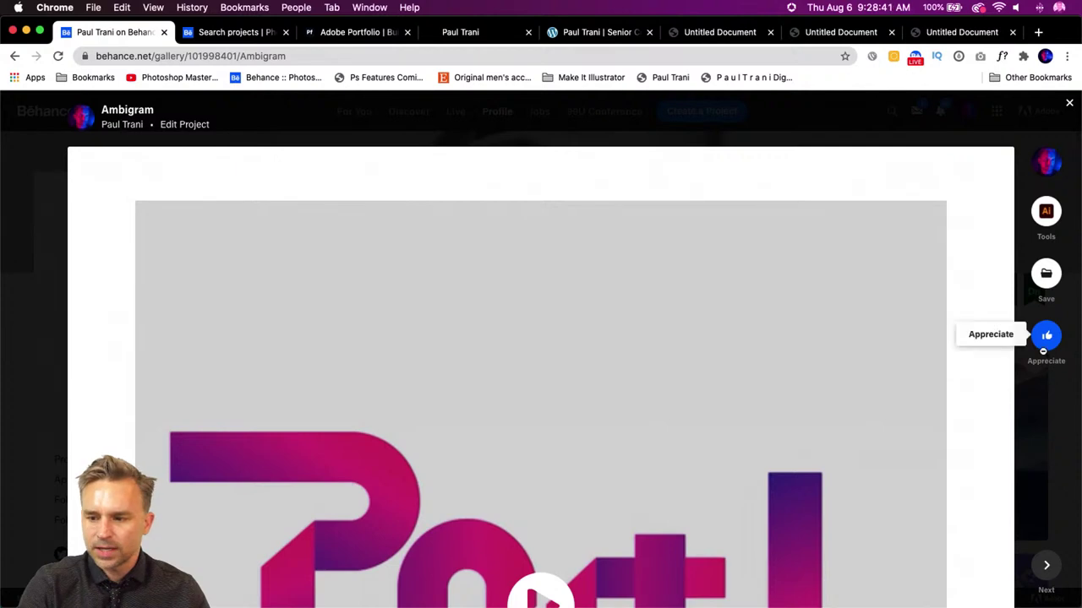
left_click(172, 127)
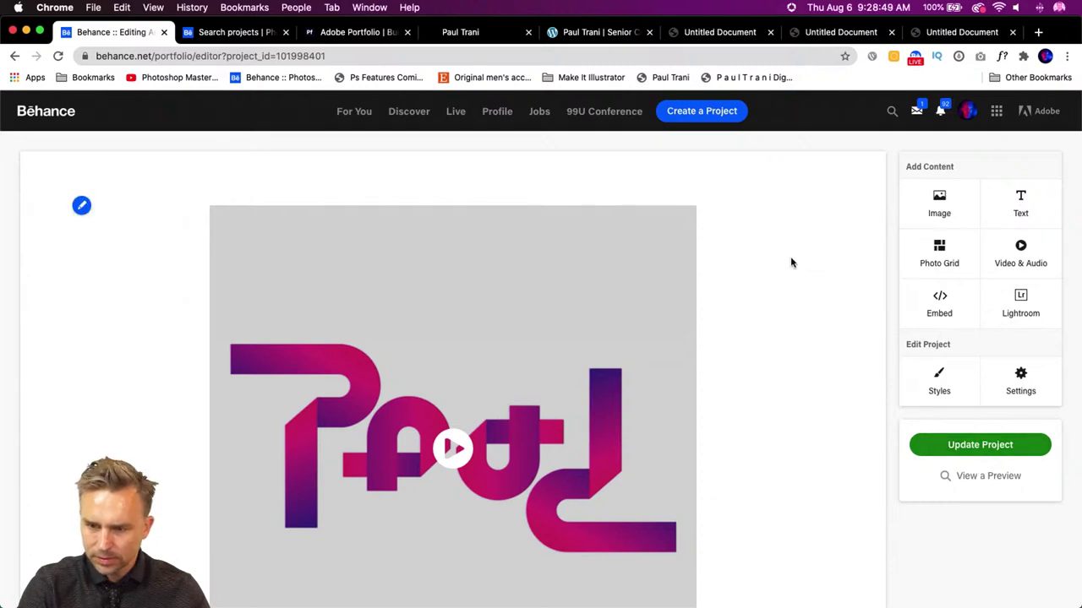
scroll(753, 265, "down", 2)
scroll(754, 266, "up", 3)
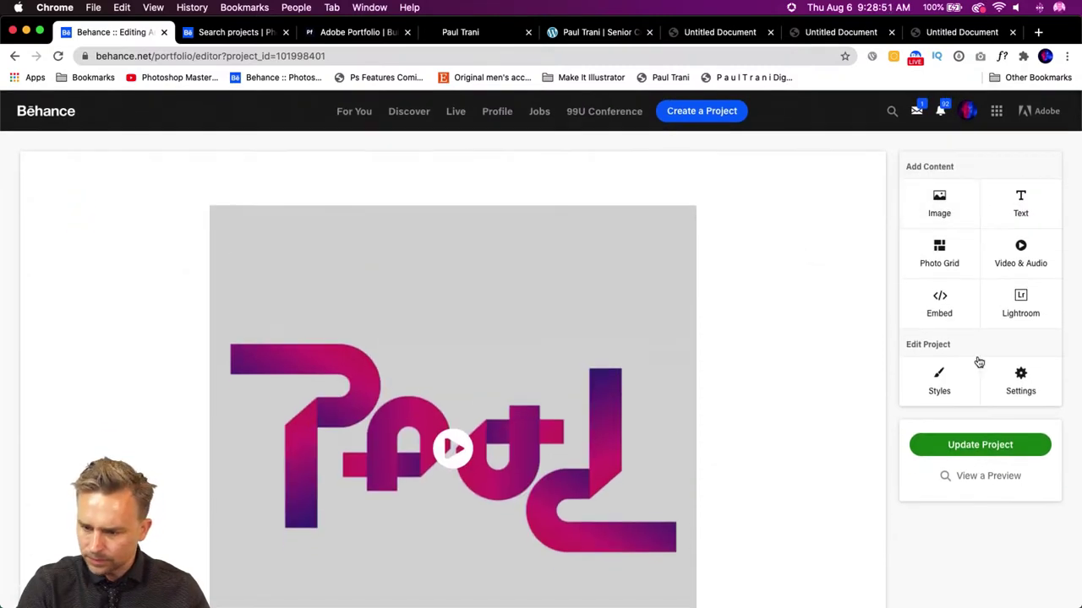
left_click(1008, 382)
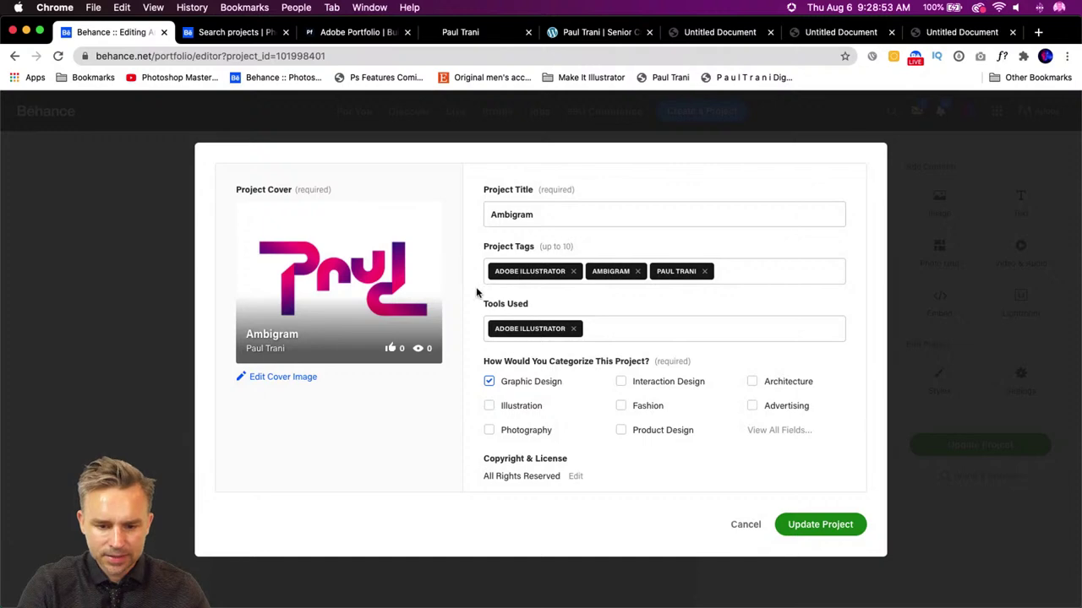
- Scroll the Ambigram settings and open 'Add co-owners, credits, and more...'
scroll(577, 393, "down", 3)
scroll(575, 389, "up", 3)
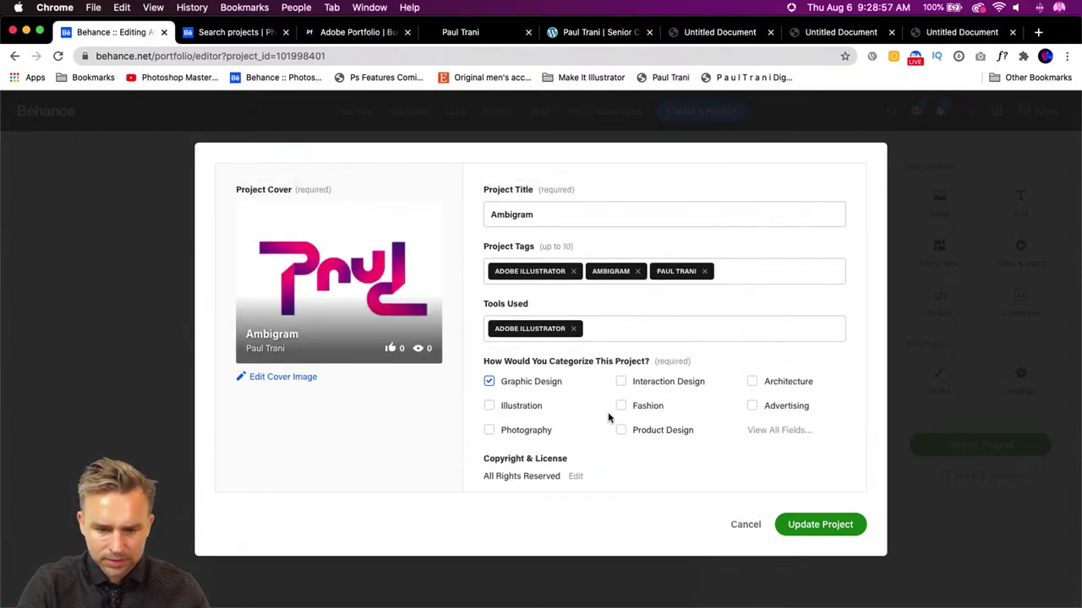
scroll(607, 417, "down", 3)
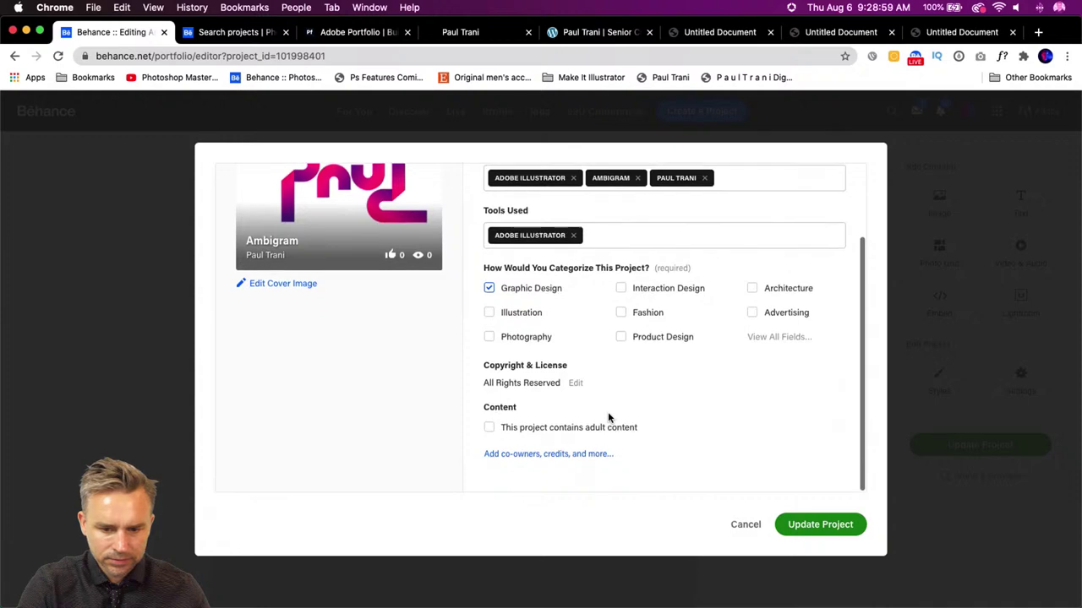
scroll(607, 416, "up", 3)
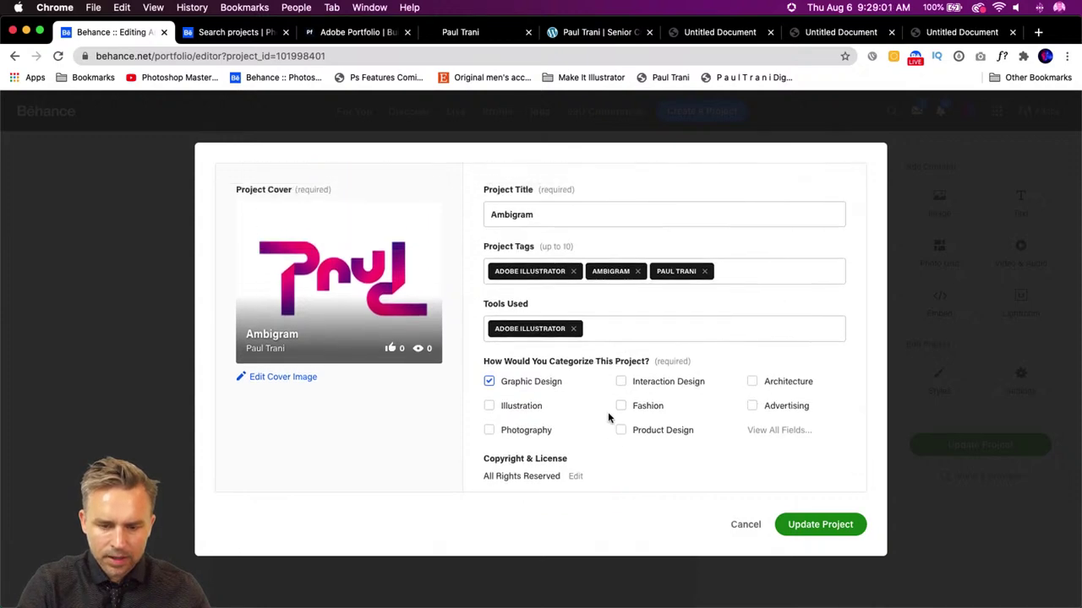
scroll(608, 416, "down", 2)
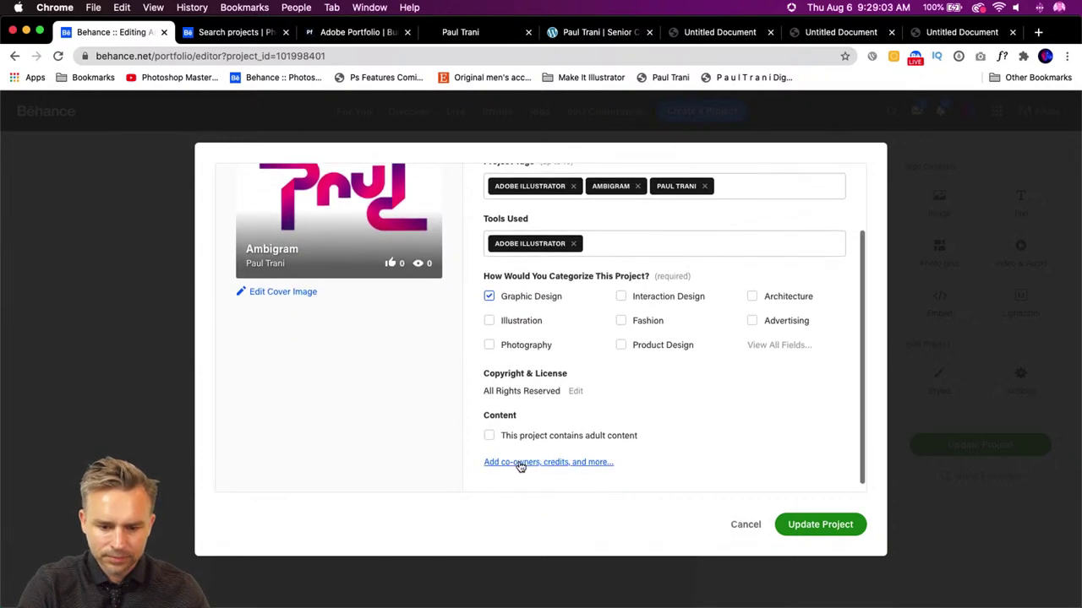
left_click(520, 464)
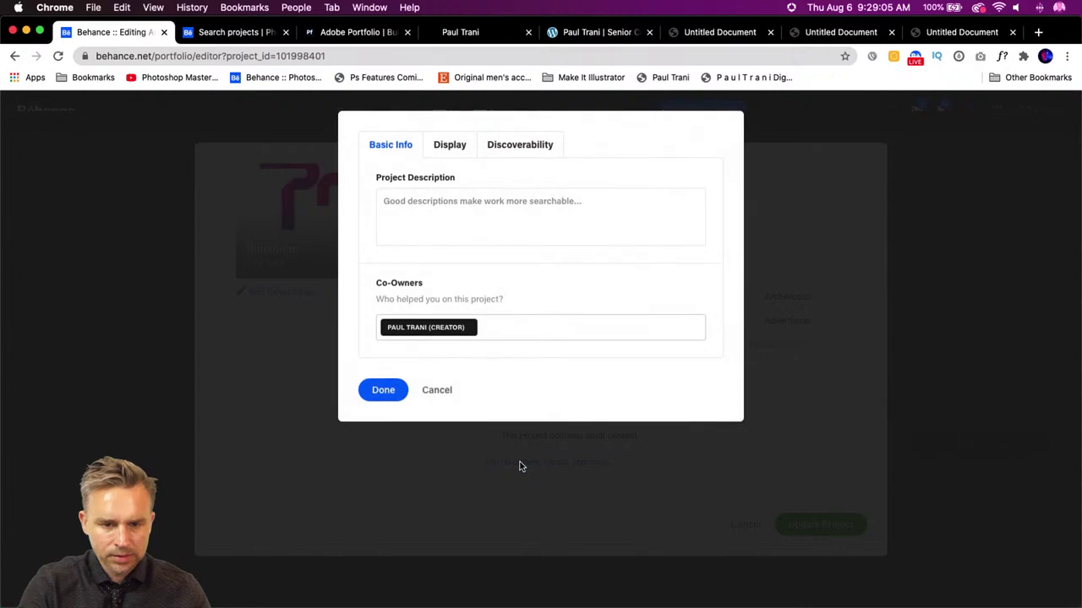
- Browse the Display, Basic Info and Discoverability tabs, then close the extra options unchanged
left_click(504, 142)
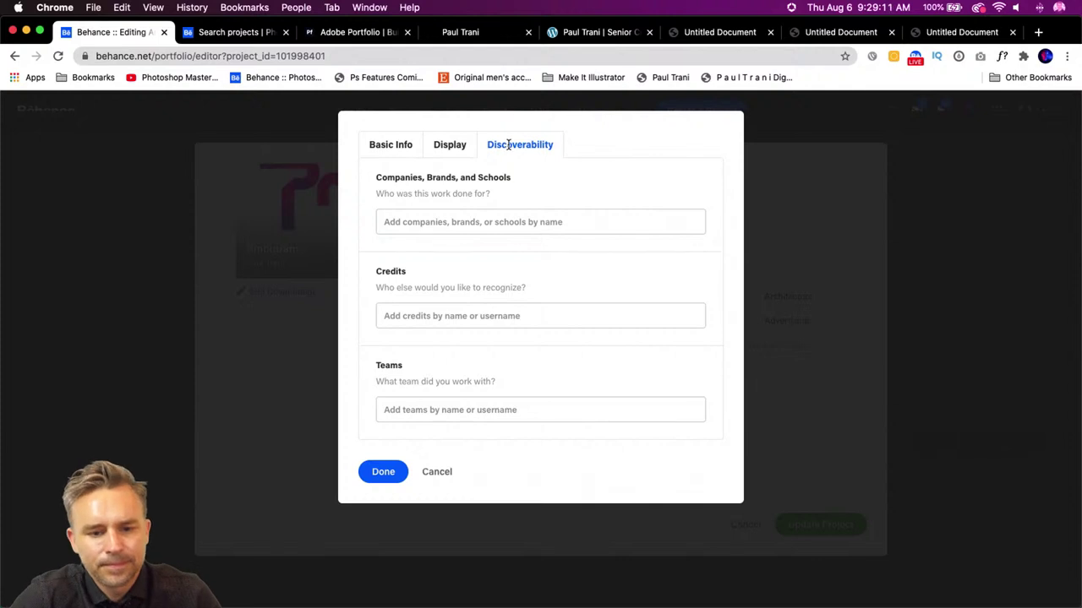
left_click(464, 147)
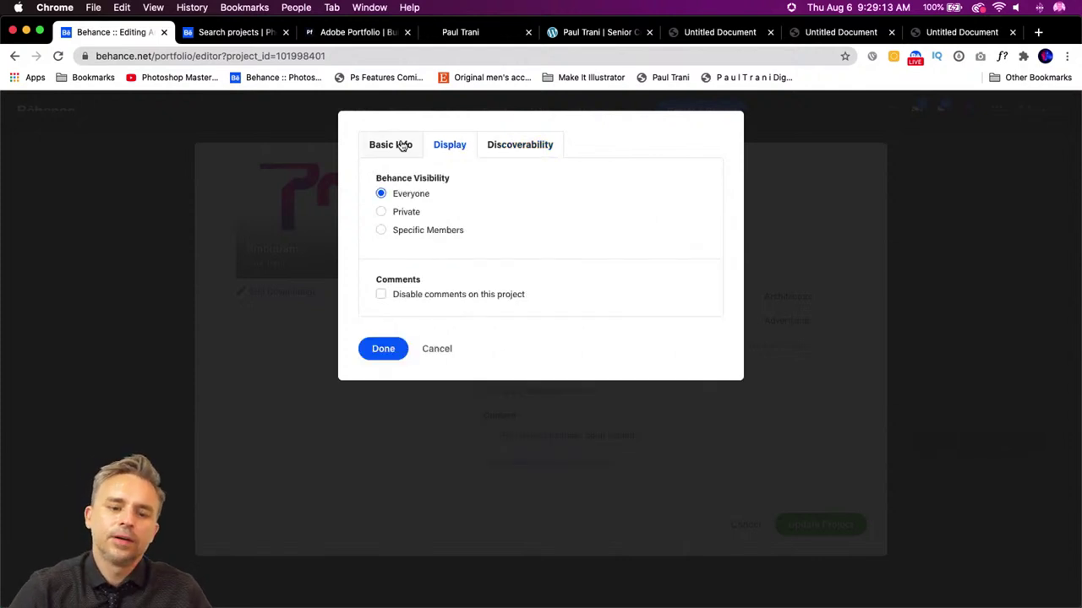
left_click(402, 145)
left_click(465, 147)
left_click(488, 147)
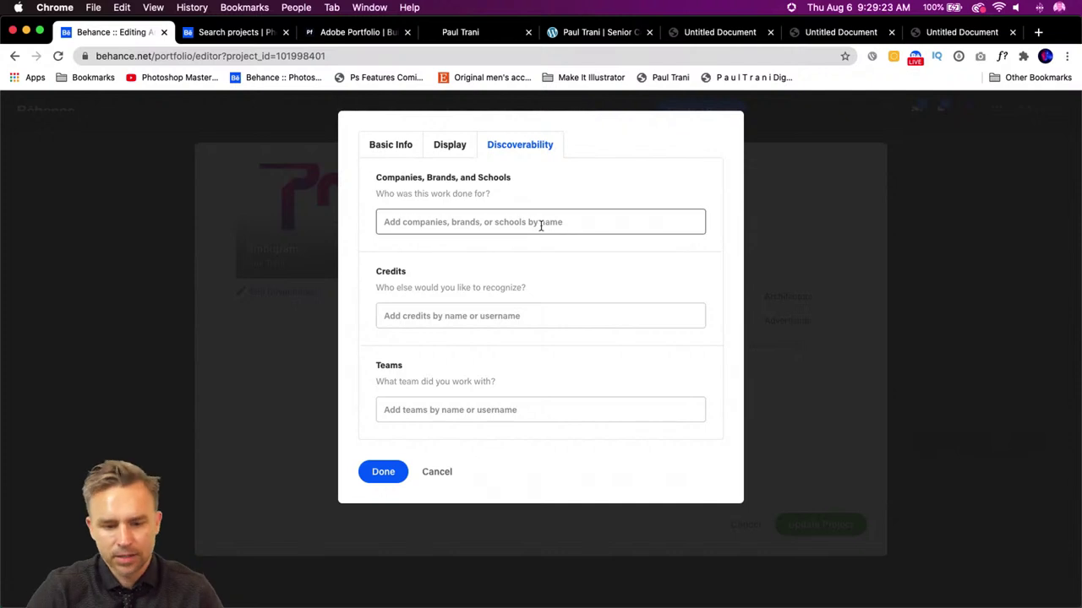
left_click(438, 148)
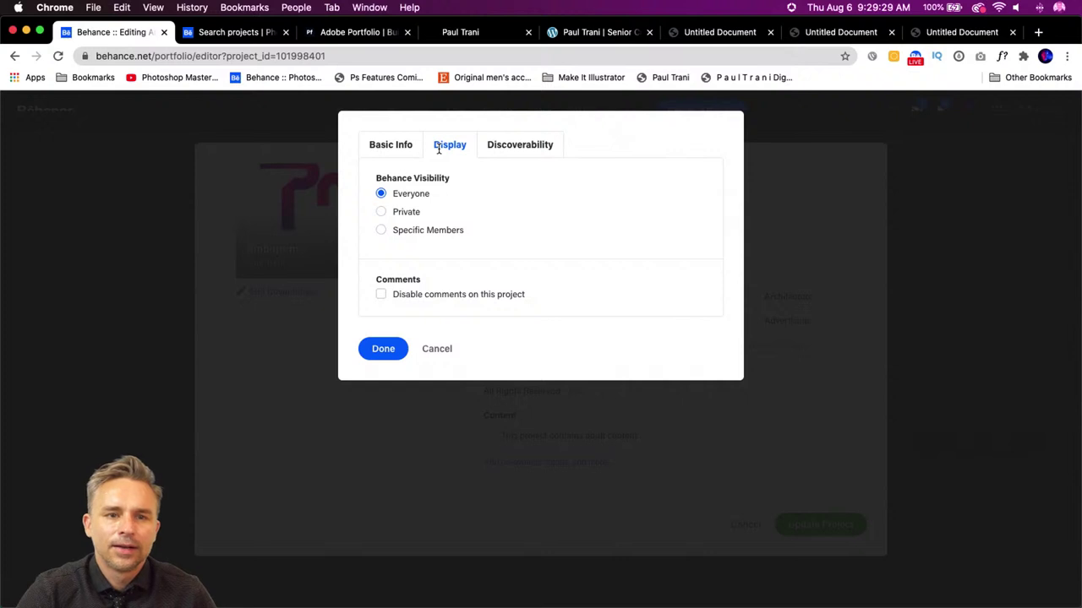
left_click(395, 147)
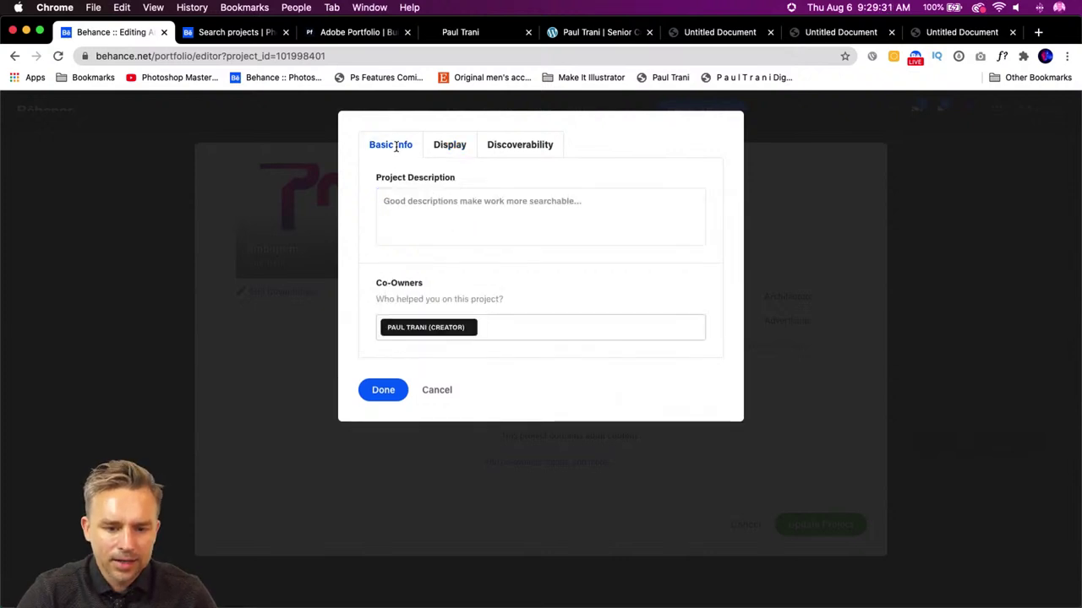
left_click(466, 152)
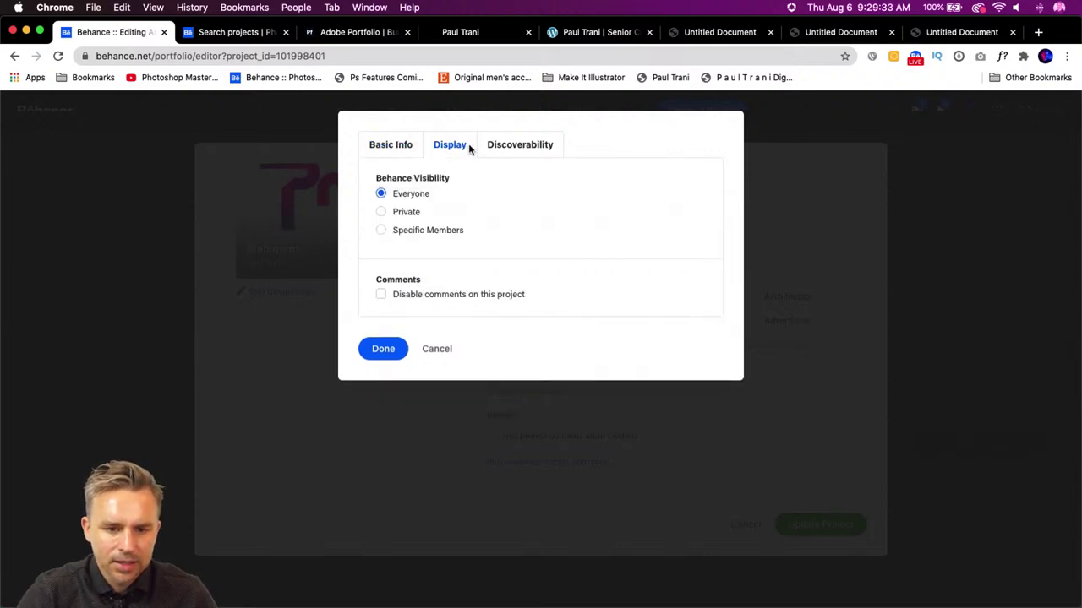
left_click(503, 147)
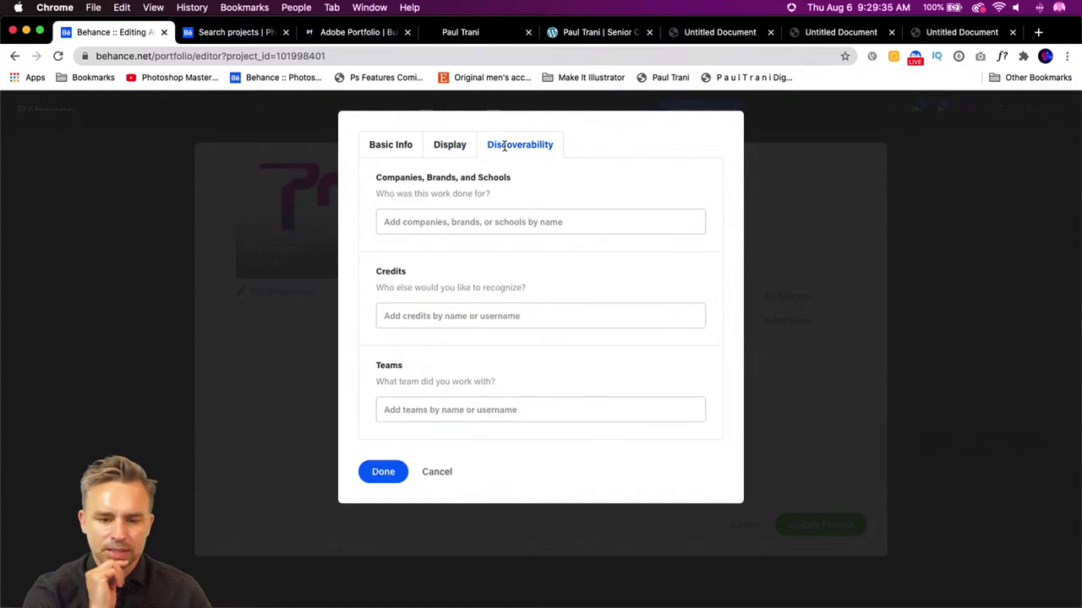
left_click(898, 332)
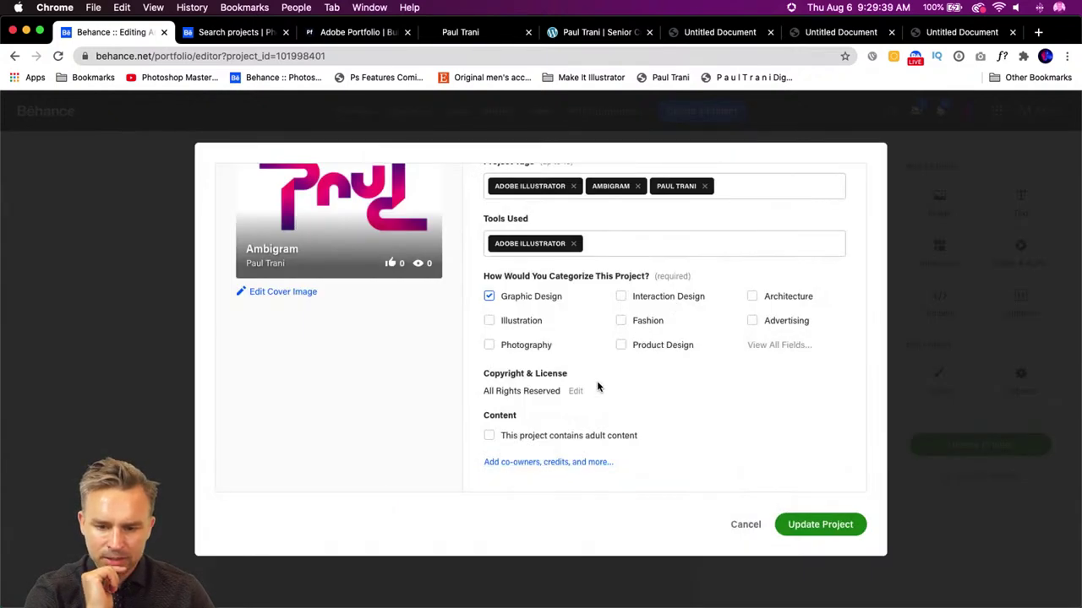
- Open and cancel the View All Fields list, then close the Ambigram project settings
scroll(617, 388, "down", 1)
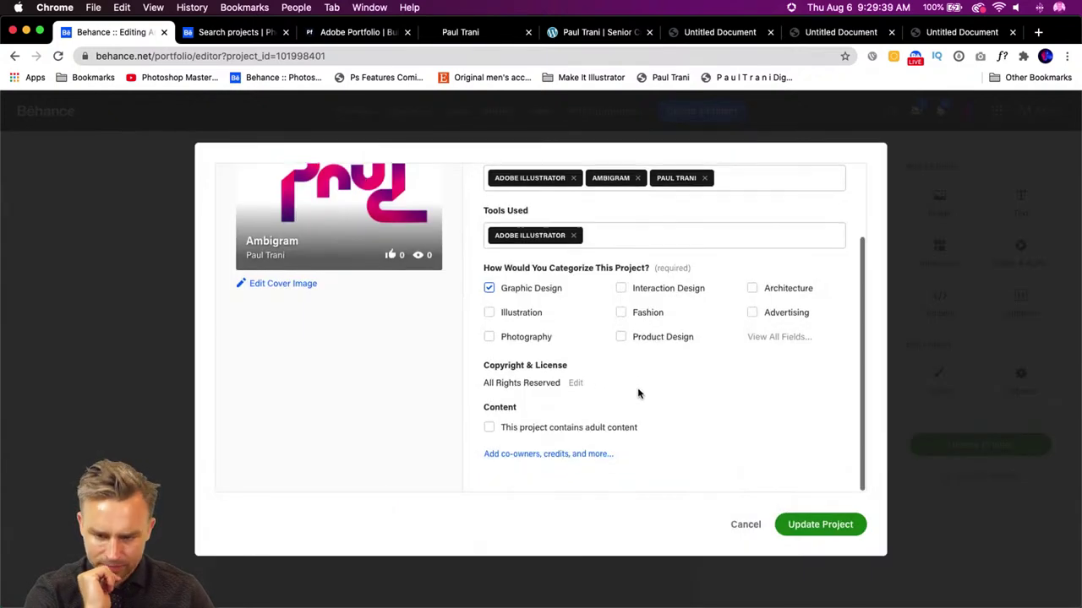
left_click(773, 345)
scroll(548, 343, "down", 5)
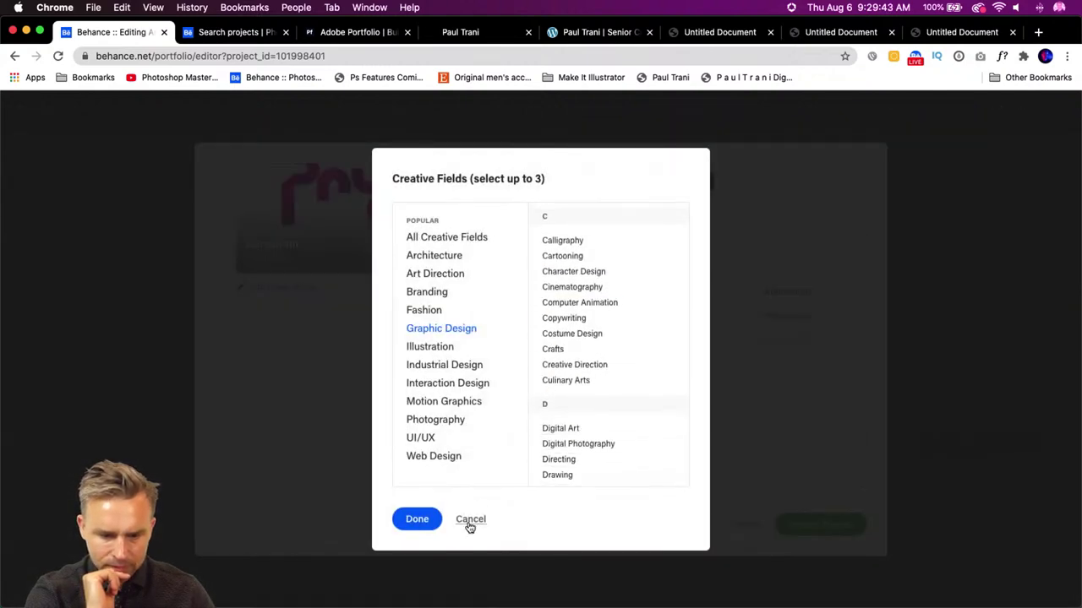
left_click(469, 522)
scroll(367, 341, "up", 3)
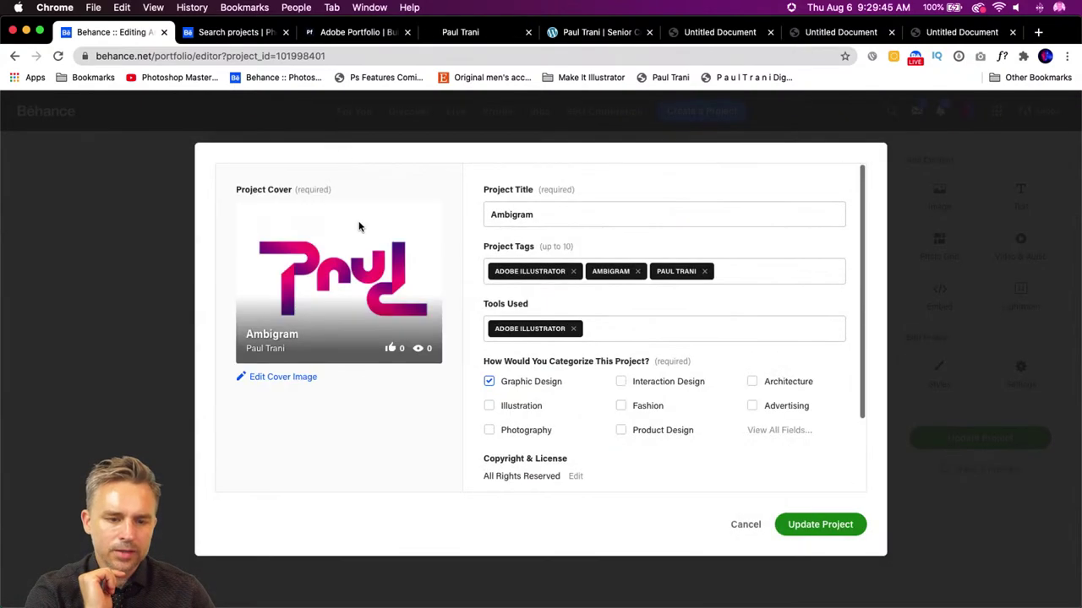
left_click(84, 266)
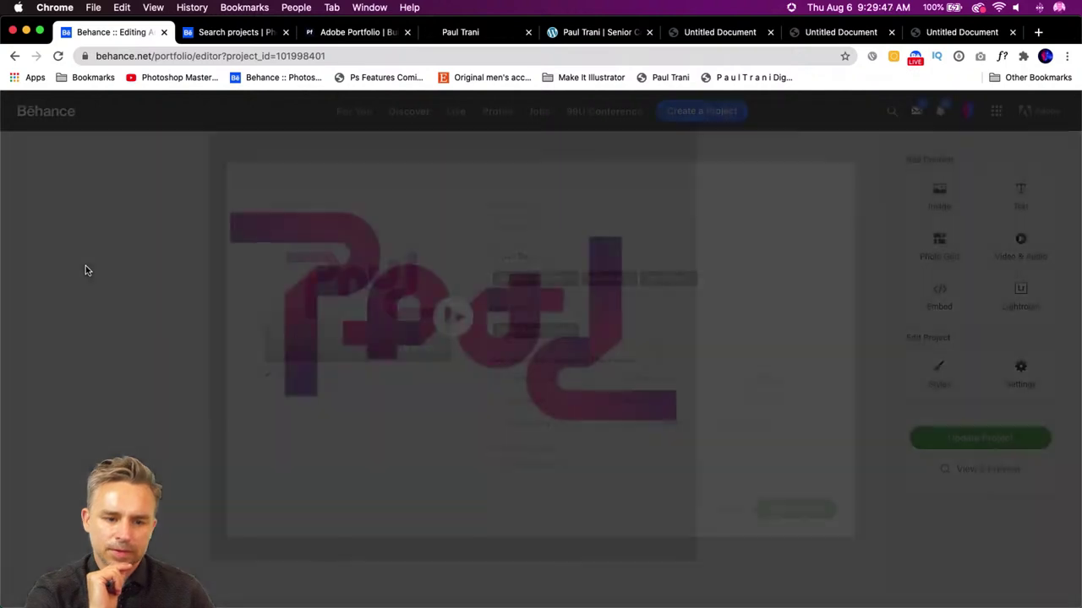
- Show the Colorado search results across All Creative Fields and scroll down to the rhino illustration
left_click(210, 34)
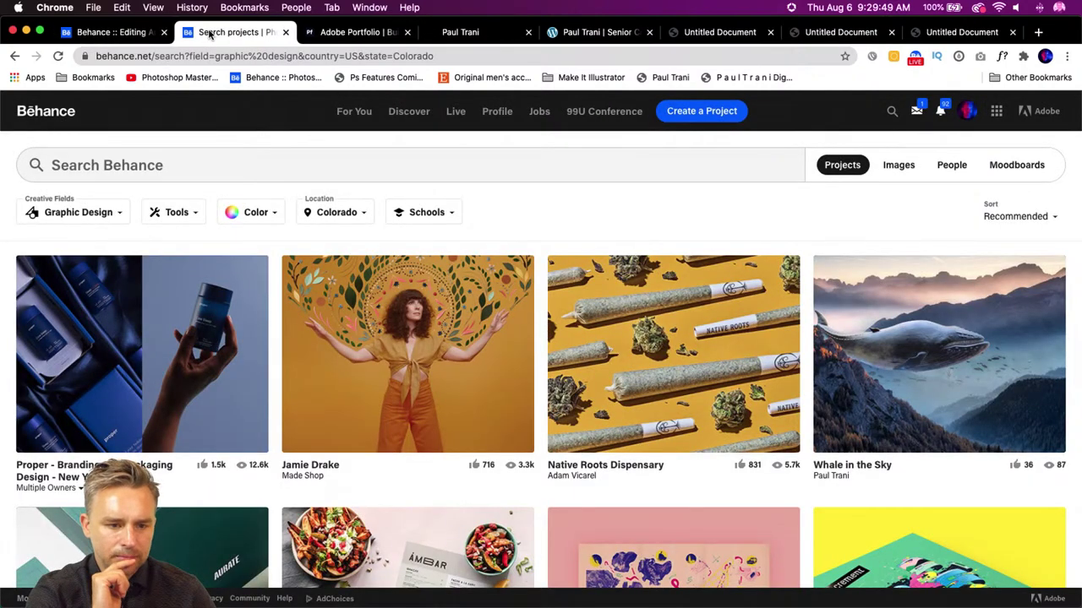
left_click(76, 212)
left_click(61, 268)
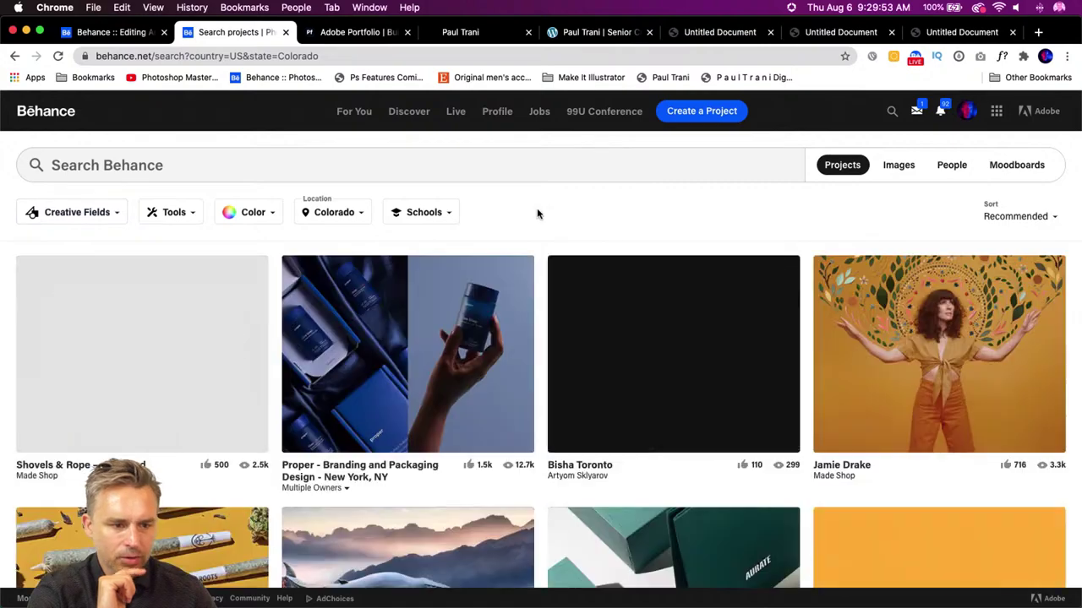
scroll(581, 209, "down", 10)
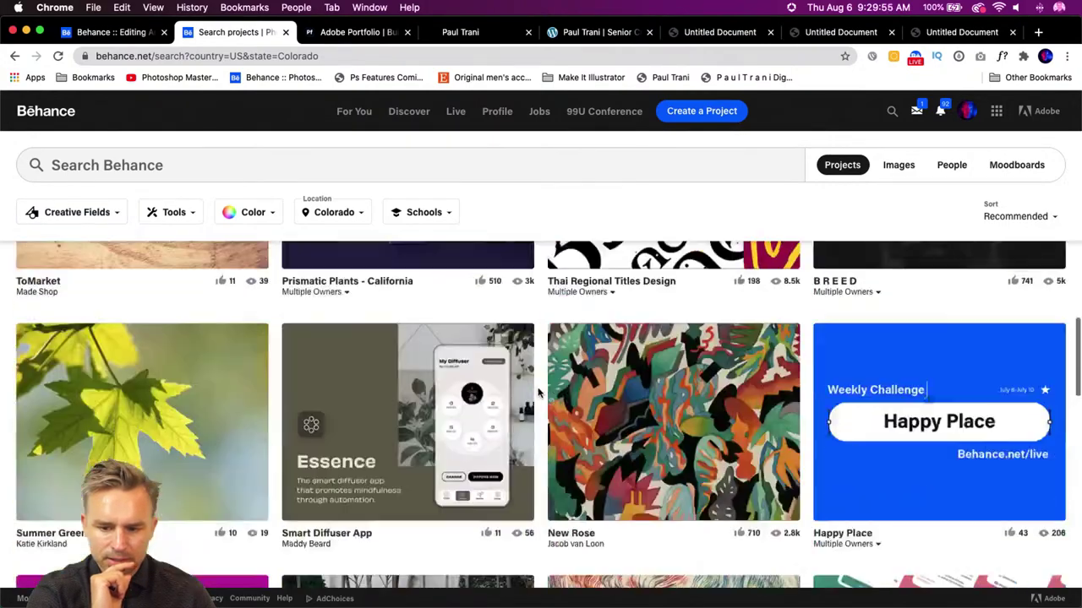
scroll(537, 391, "down", 10)
scroll(537, 392, "up", 6)
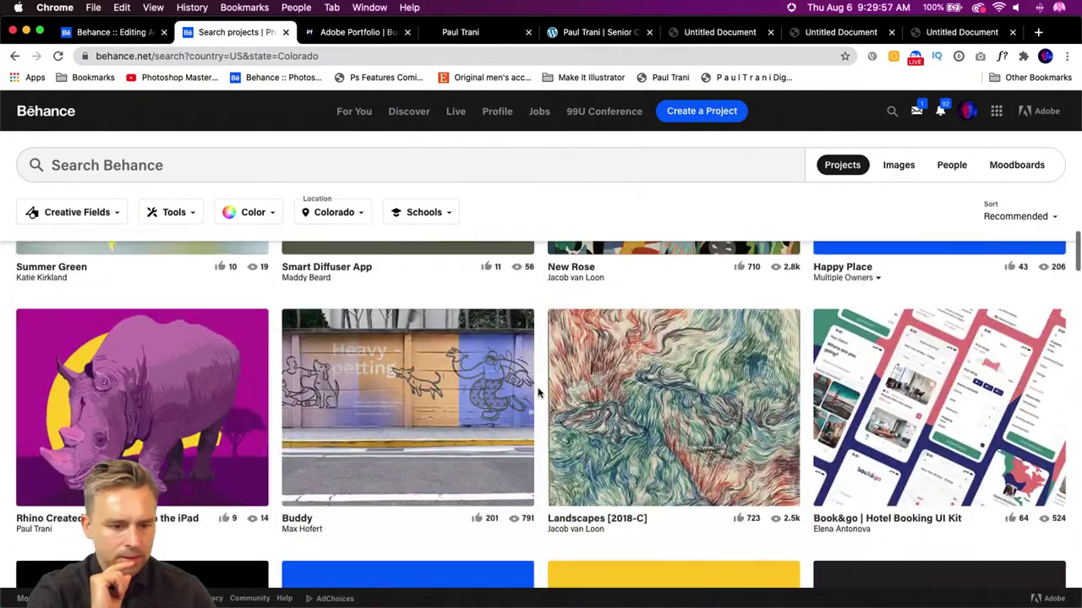
scroll(9, 476, "down", 2)
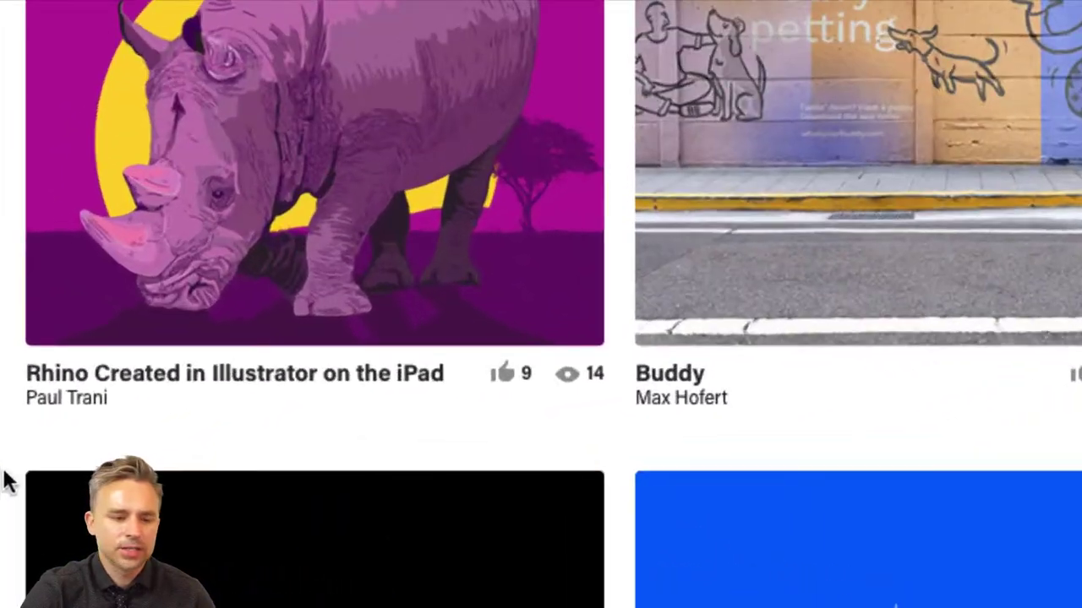
scroll(11, 456, "up", 3)
scroll(11, 456, "down", 2)
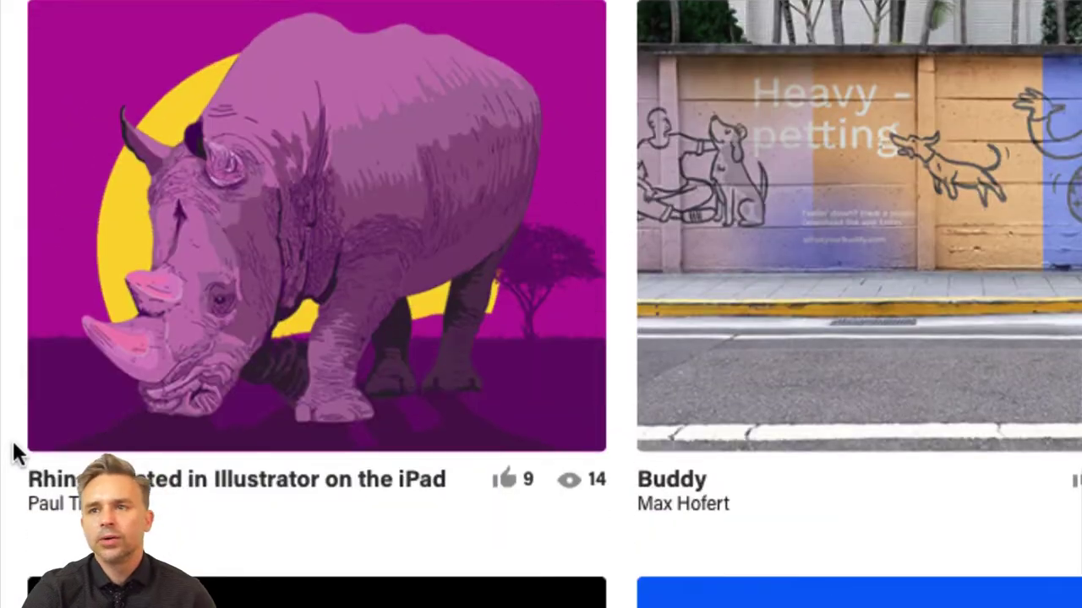
scroll(12, 439, "up", 1)
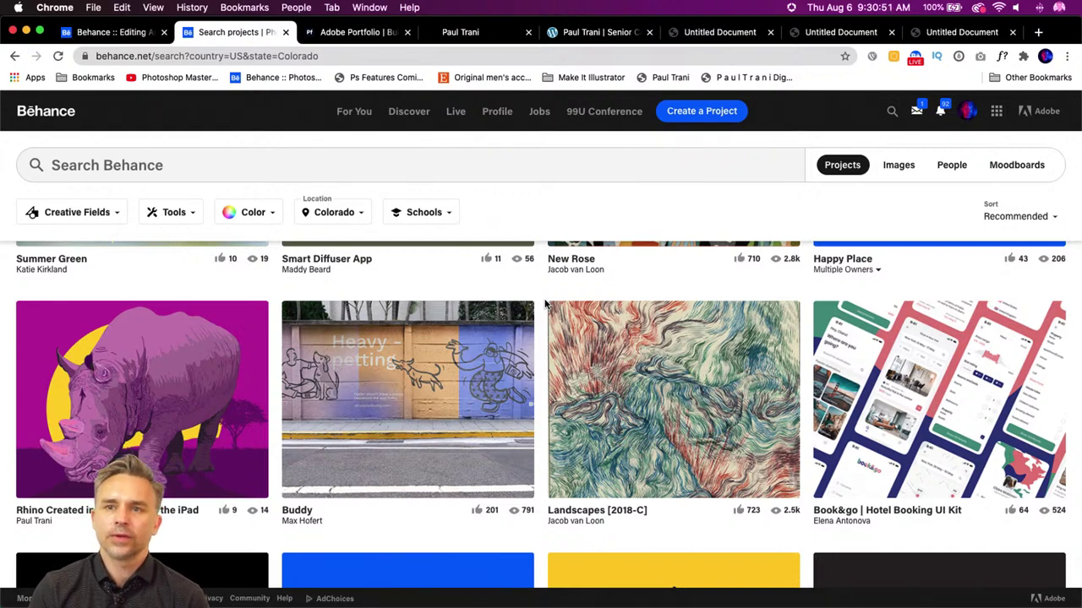
left_click(168, 592)
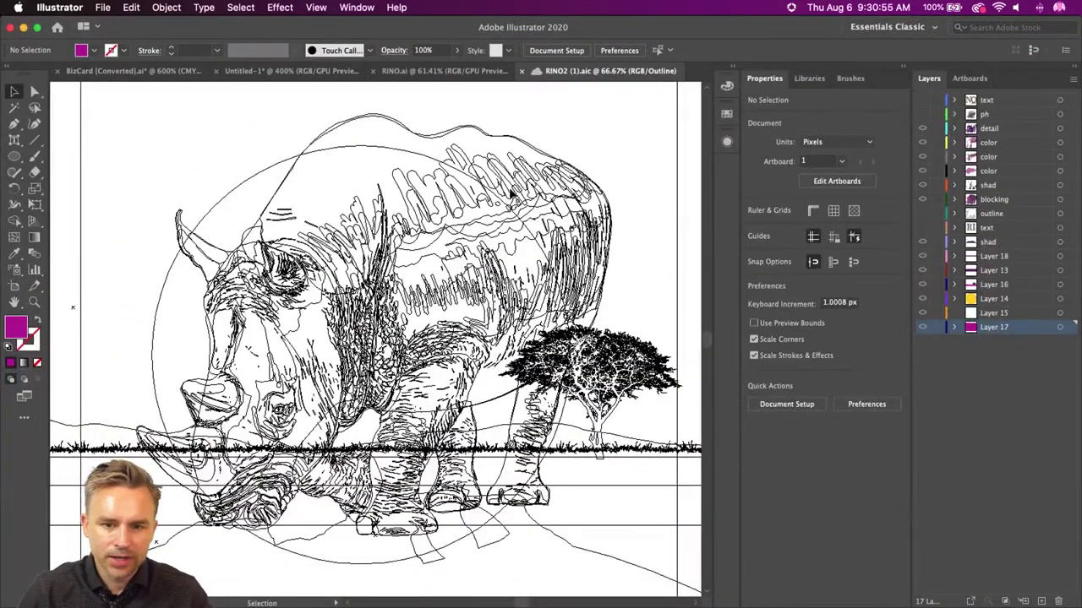
- Preview the RINO2 rhino artwork in full colour, then save and close it
key("a")
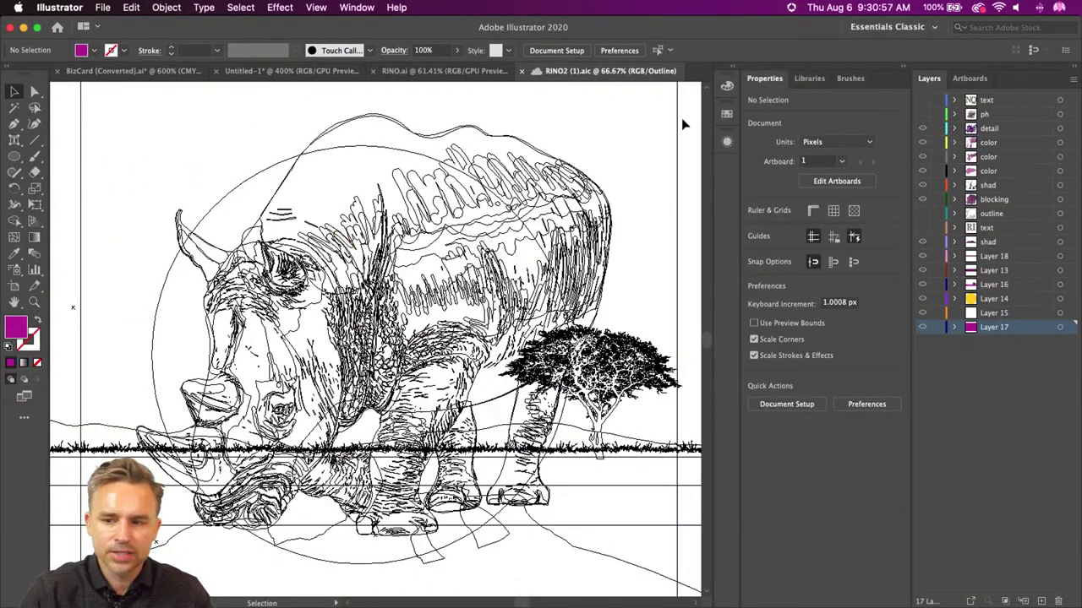
key("super+y")
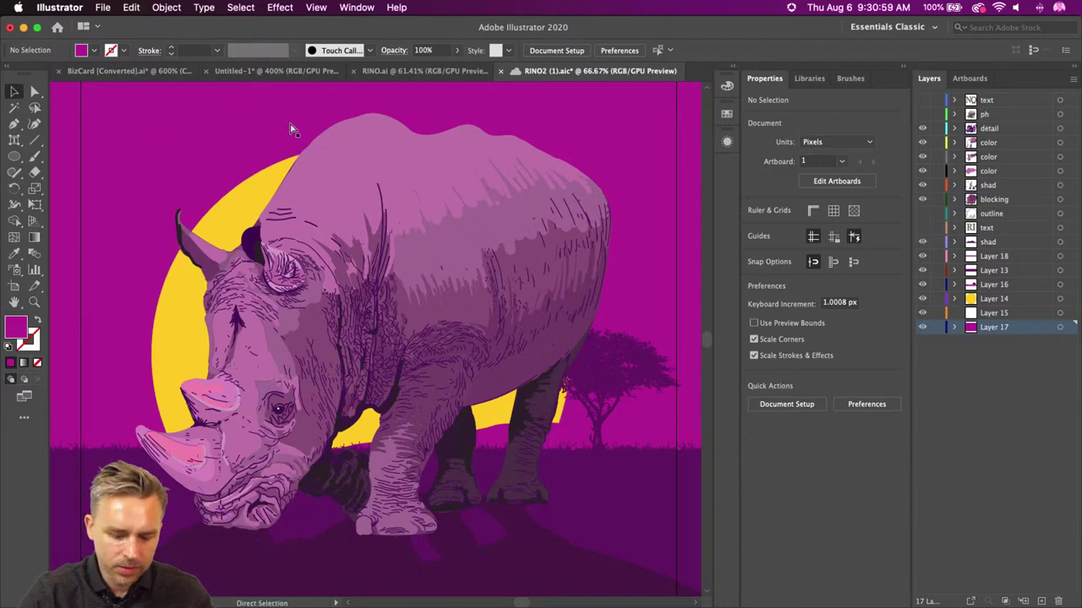
key("super+s")
key("super+w")
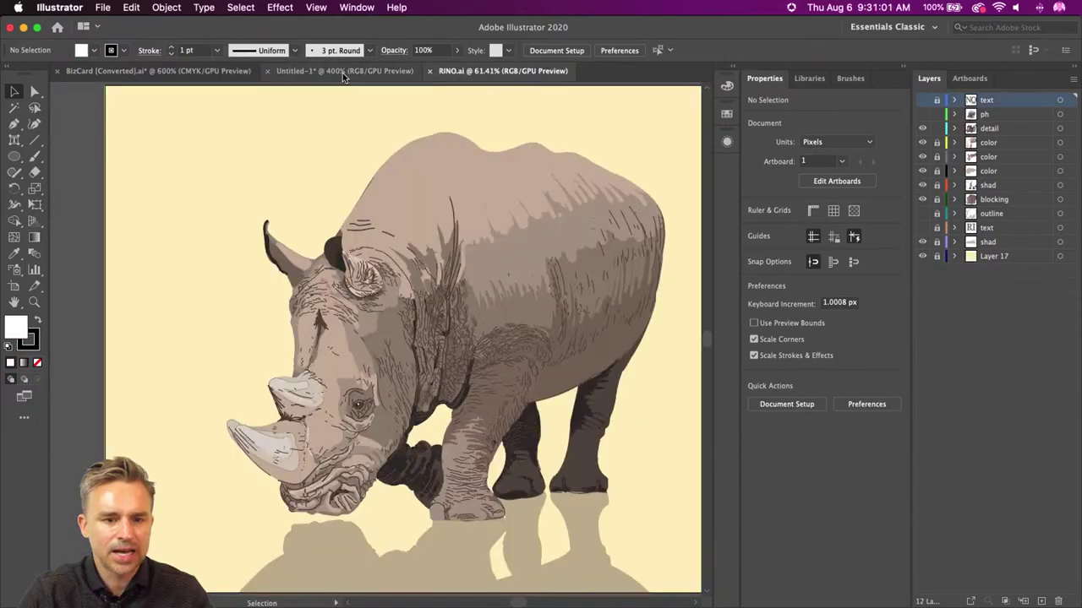
- Open the Fish copy (1) koi document from Cloud documents
left_click(102, 8)
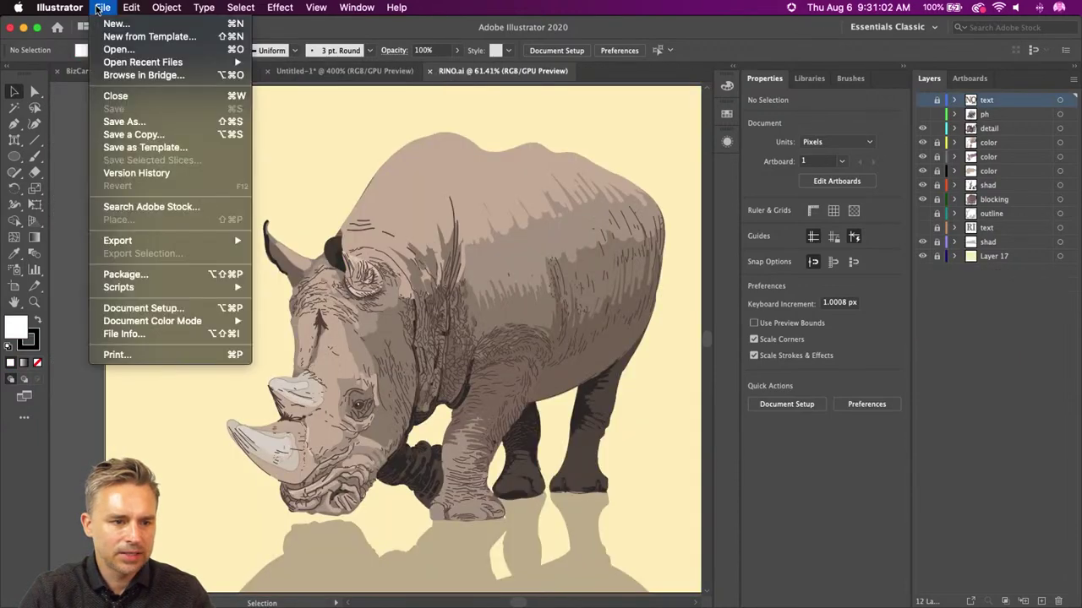
left_click(117, 49)
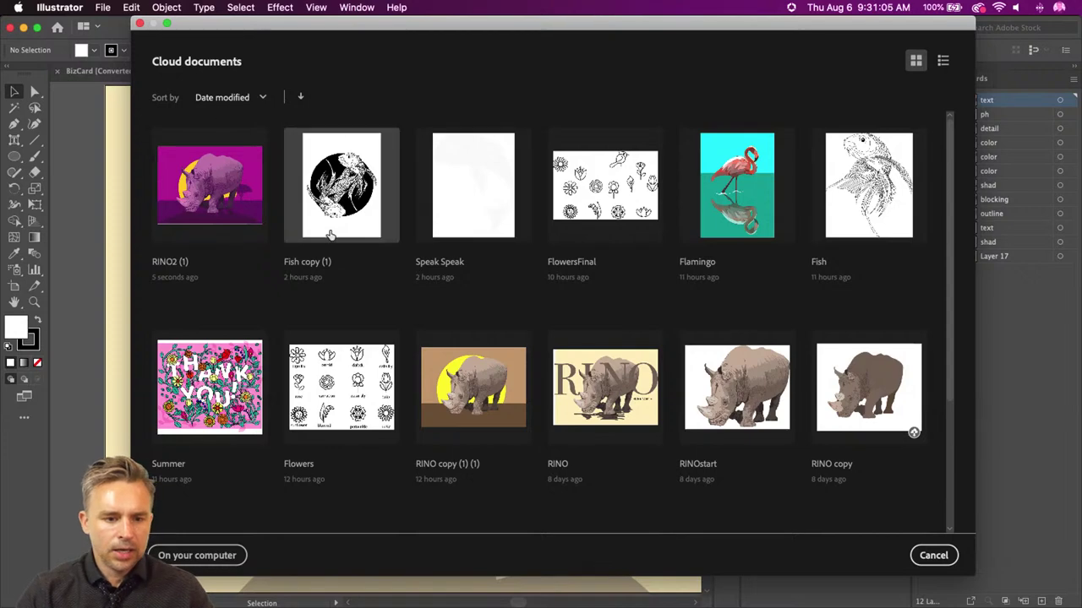
left_click(322, 221)
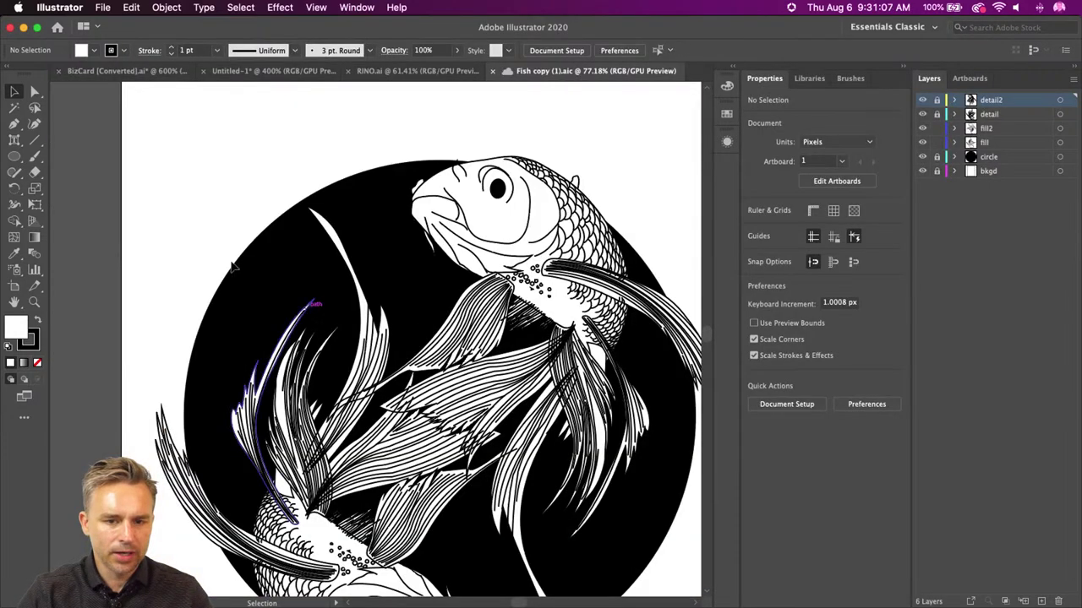
left_click(100, 8)
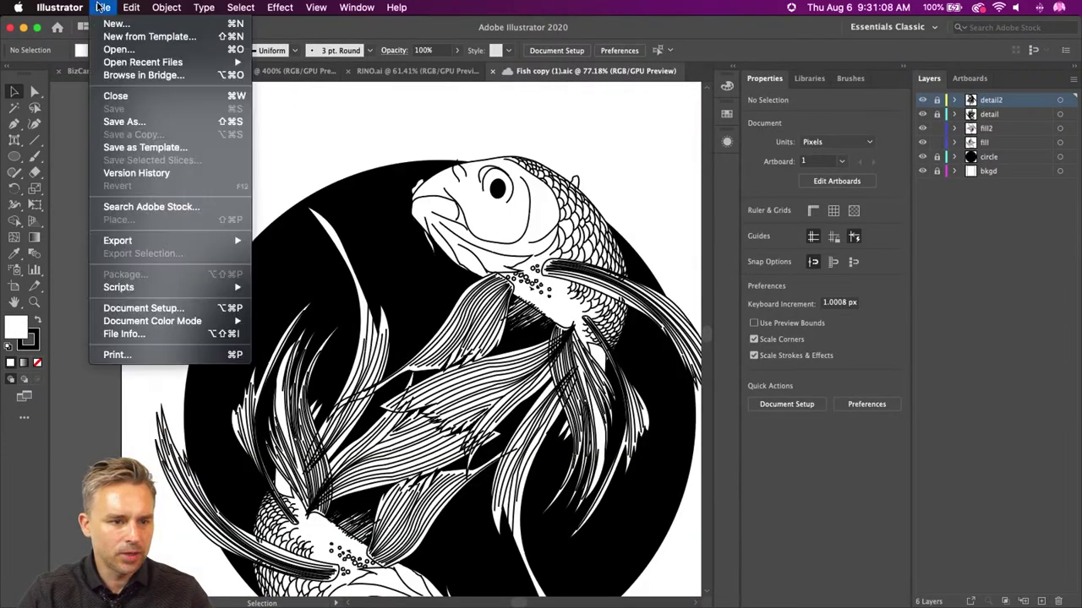
- Start a Save As and change the file name to FishFinal
left_click(144, 124)
left_click(499, 56)
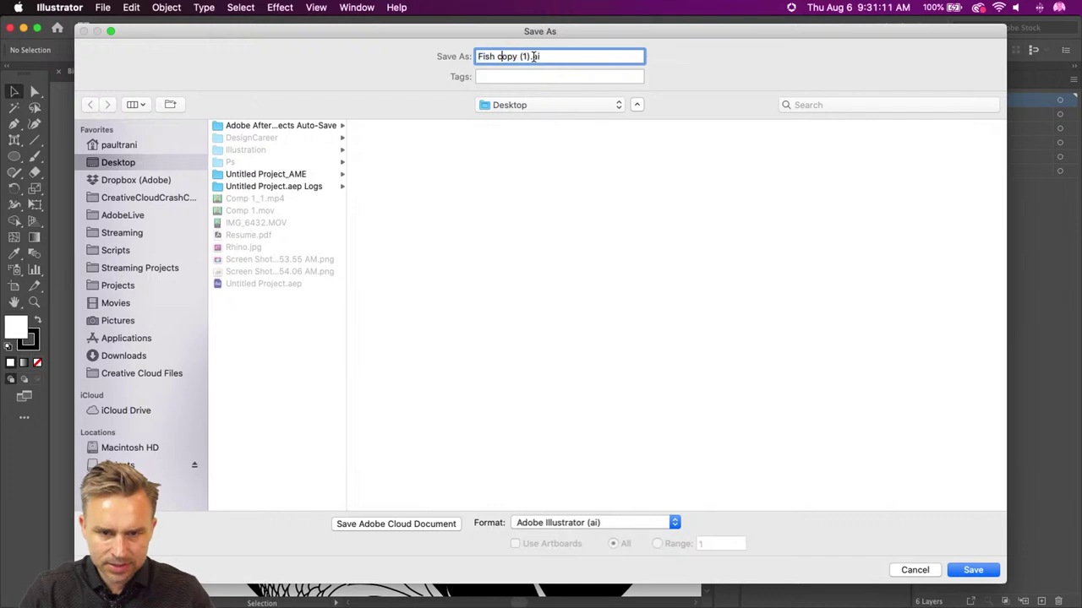
left_click(528, 56)
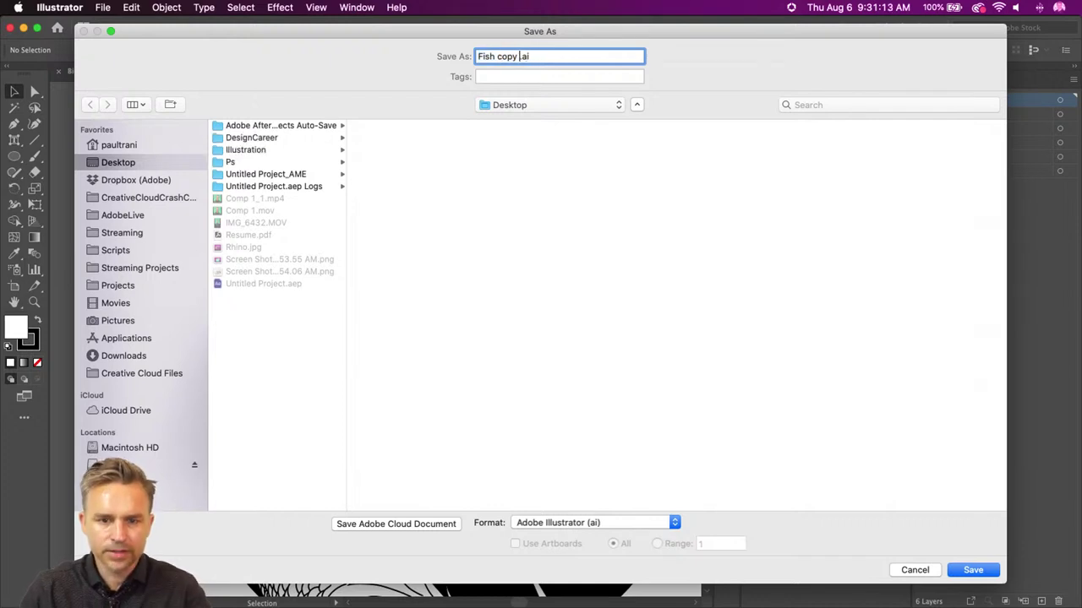
key("BackSpace")
key("BackSpace")
key("BackSpace")
type("Final")
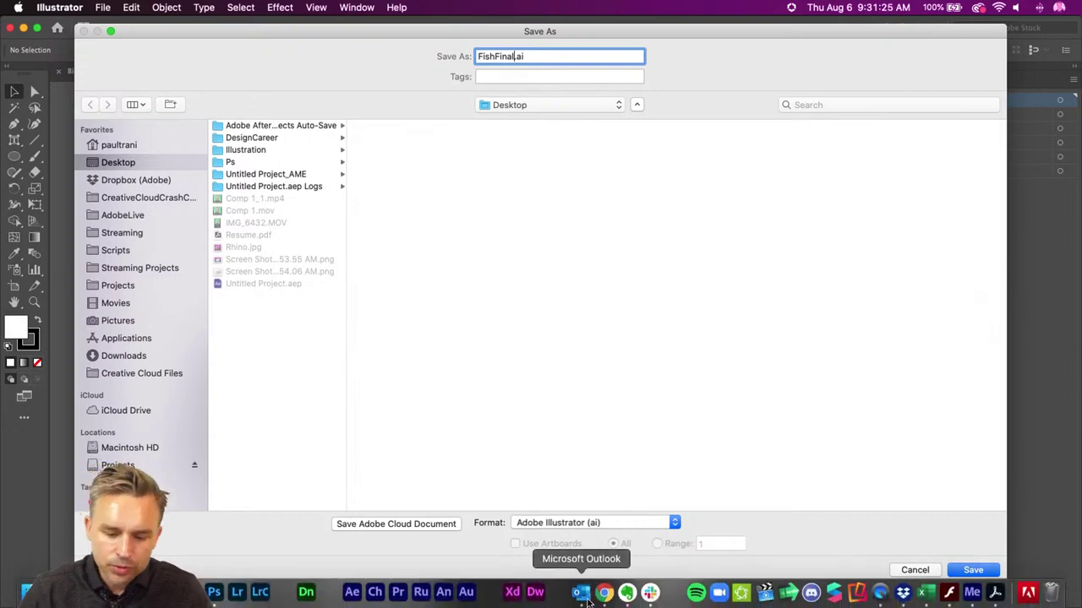
- Check the Behance profile page in the browser
left_click(600, 592)
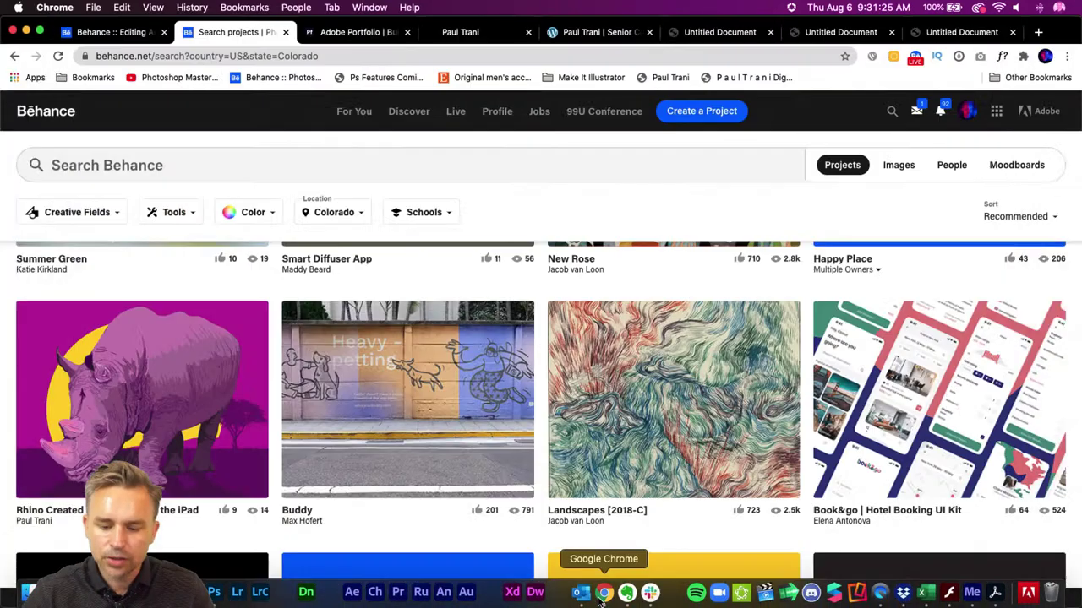
left_click(496, 115)
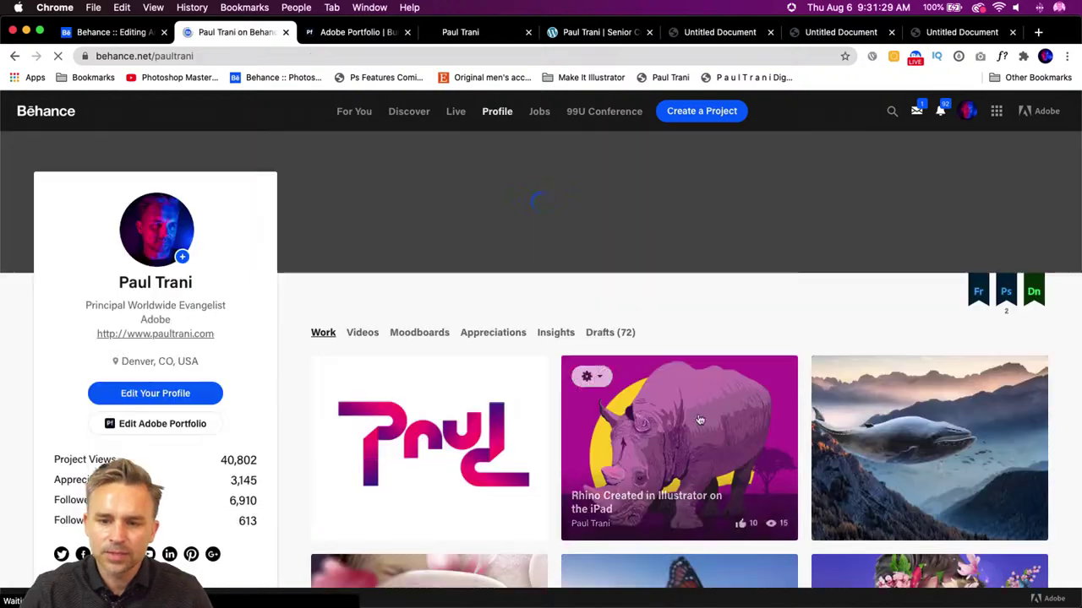
scroll(755, 460, "down", 10)
scroll(754, 460, "down", 10)
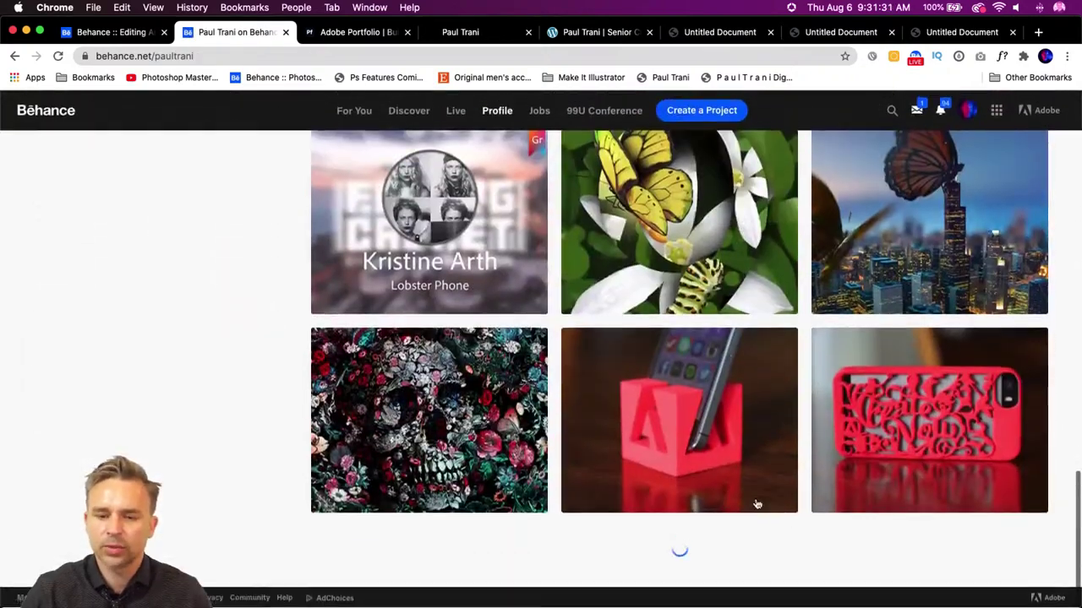
- Save the artwork to the Desktop as FishFinal.ai with default Illustrator options
left_click(26, 32)
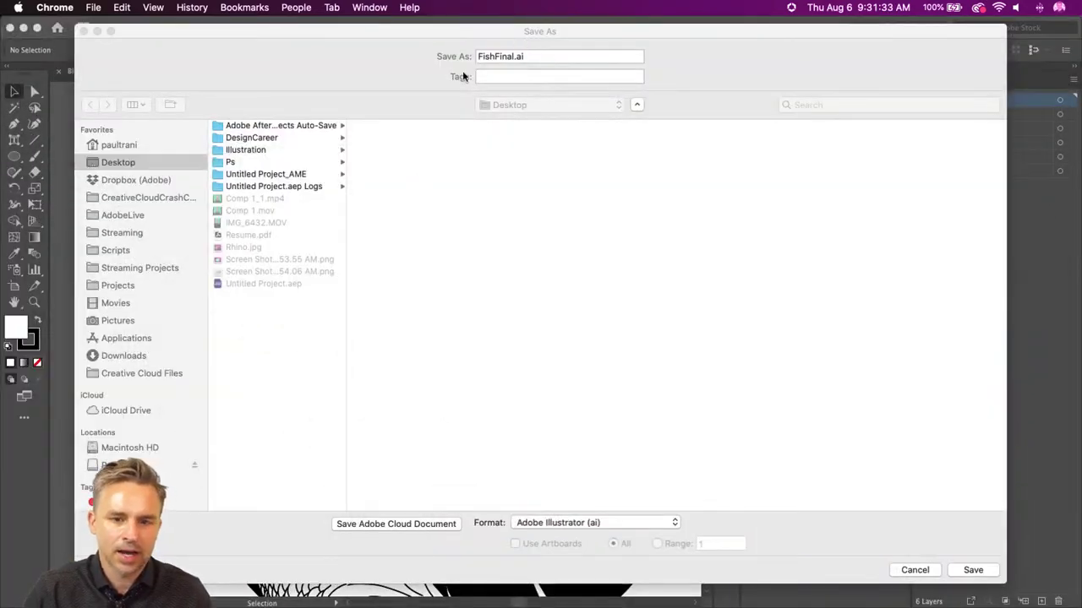
left_click(244, 114)
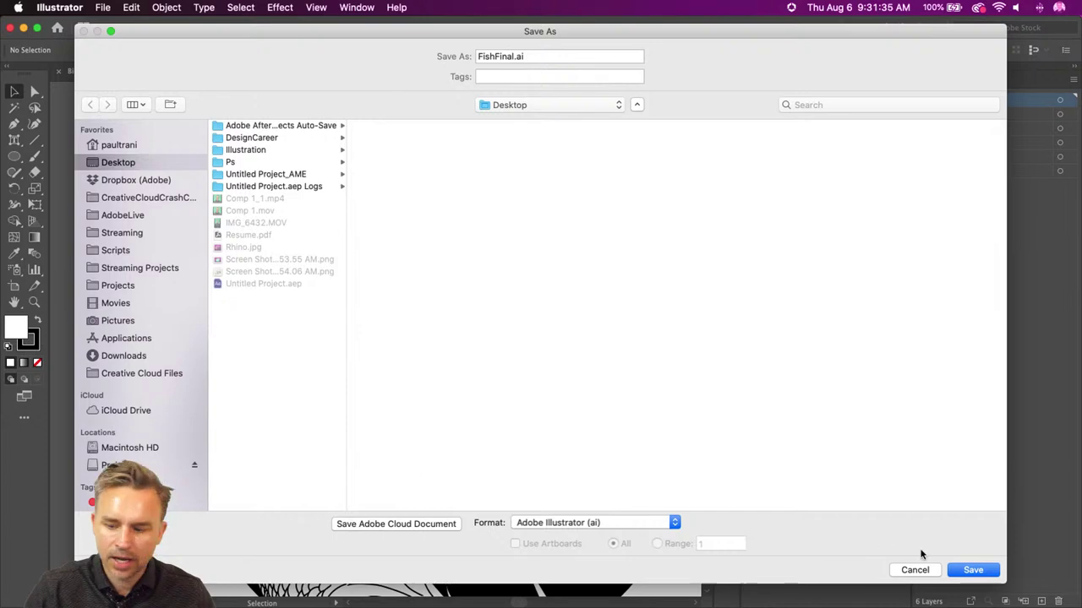
left_click(970, 571)
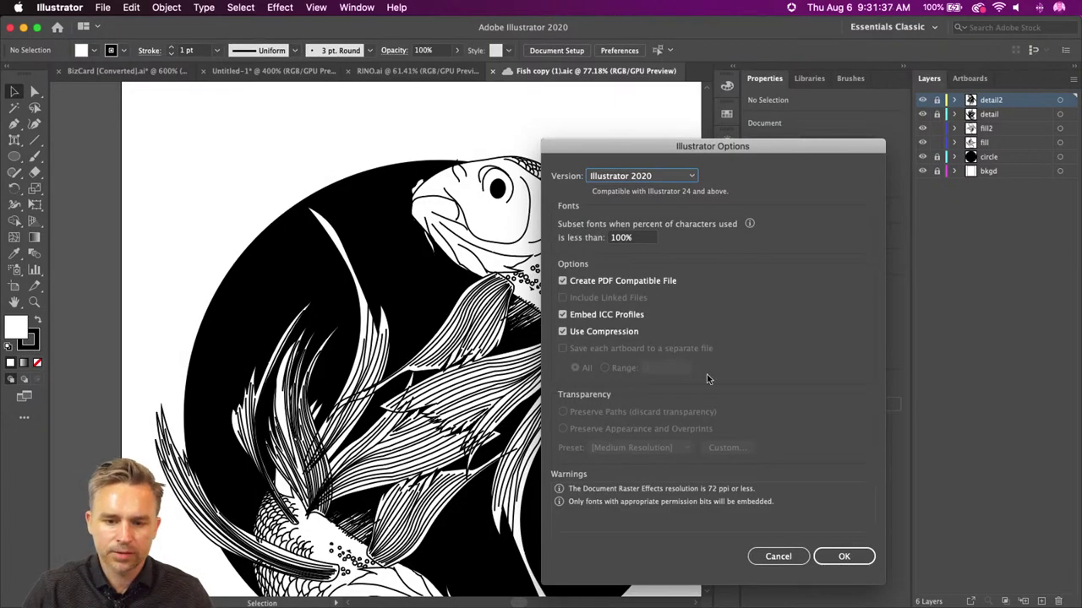
left_click(843, 556)
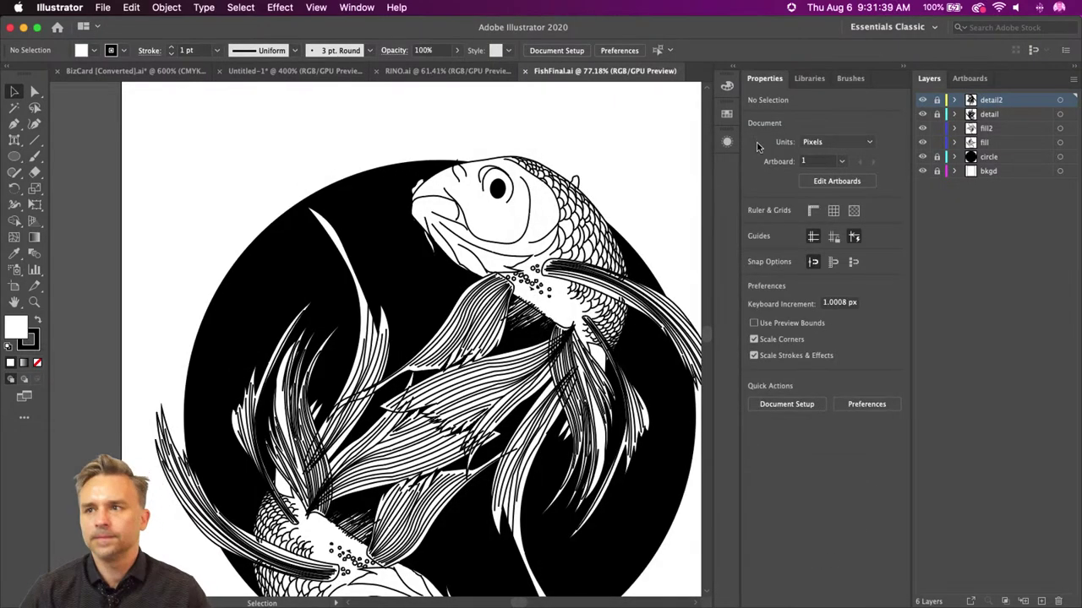
- On the fill2 layer, select both fish fills using Select > Same > Fill Color
key("super+0")
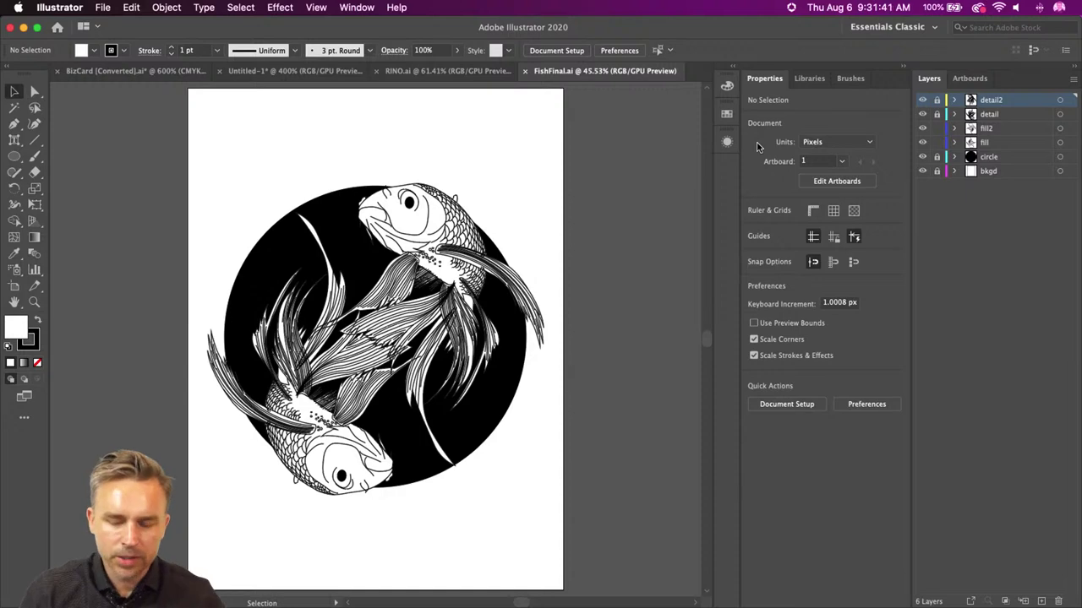
key("super+equal")
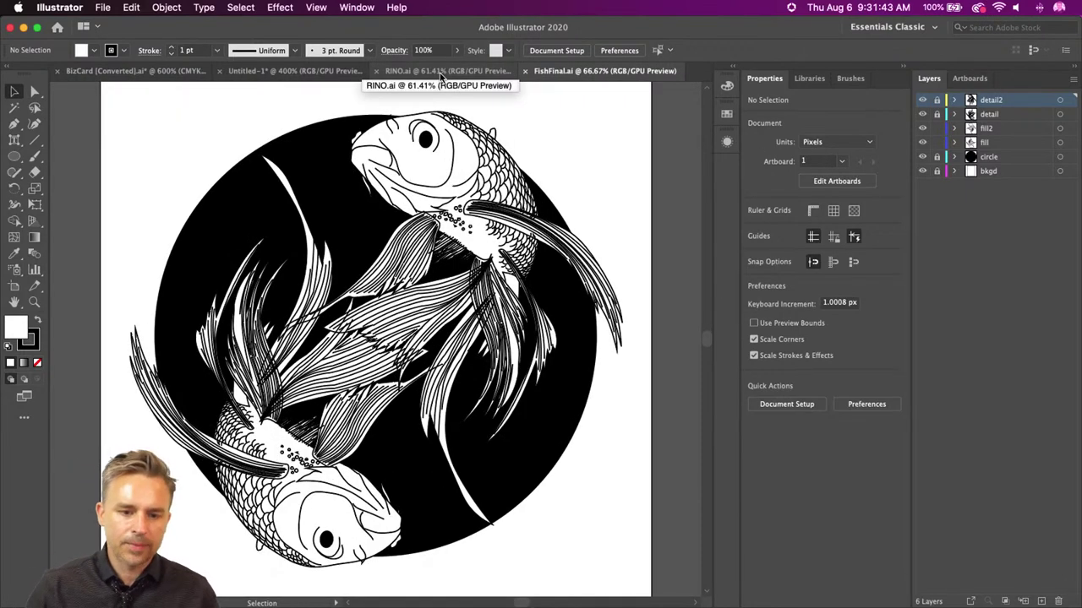
left_click(991, 128)
left_click(419, 171)
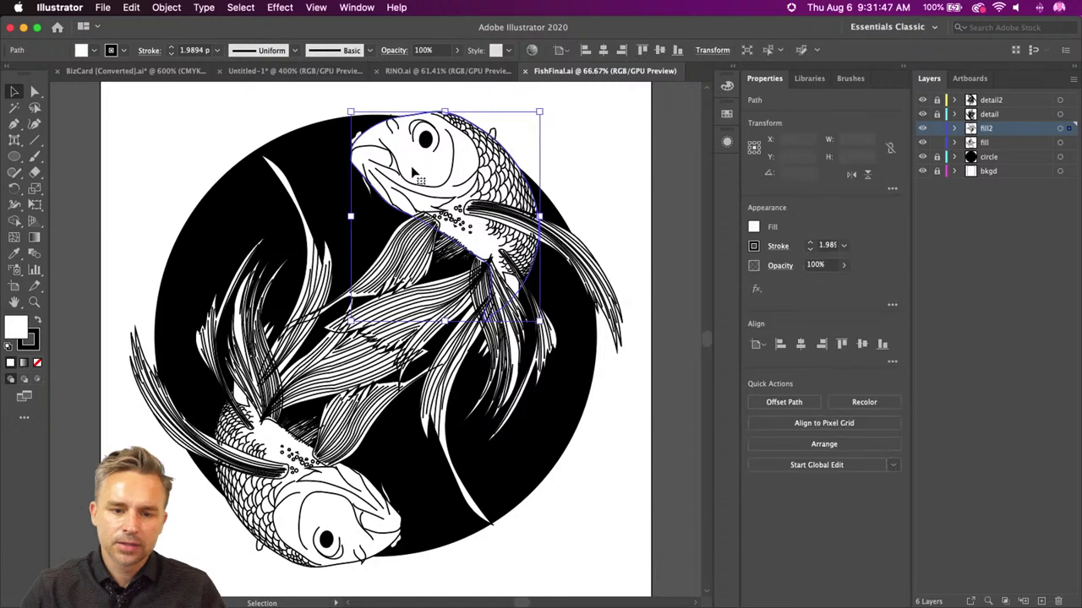
left_click(227, 7)
mouse_move(281, 149)
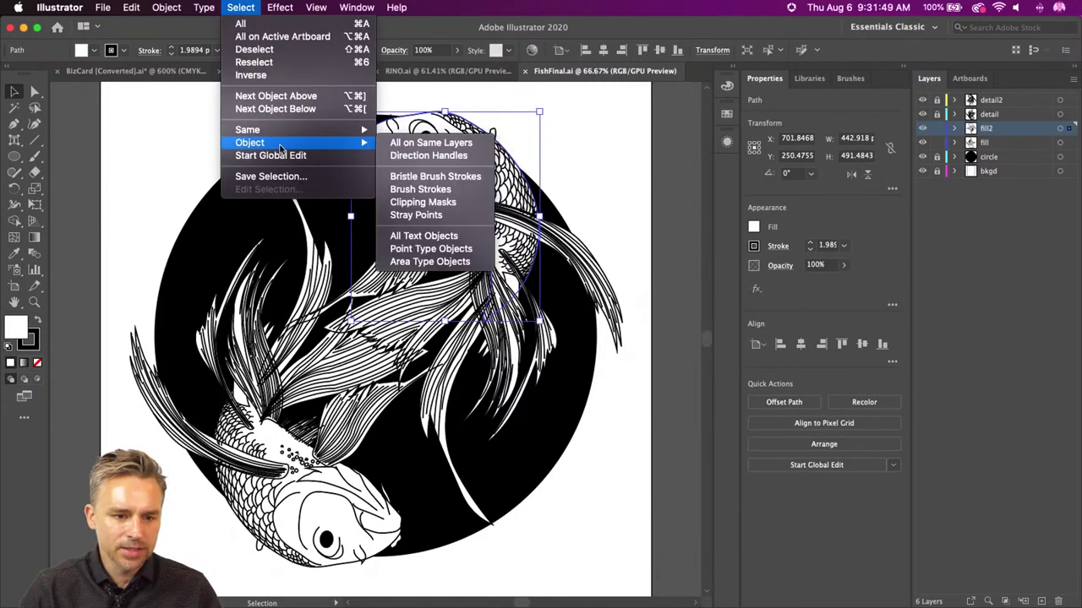
mouse_move(252, 129)
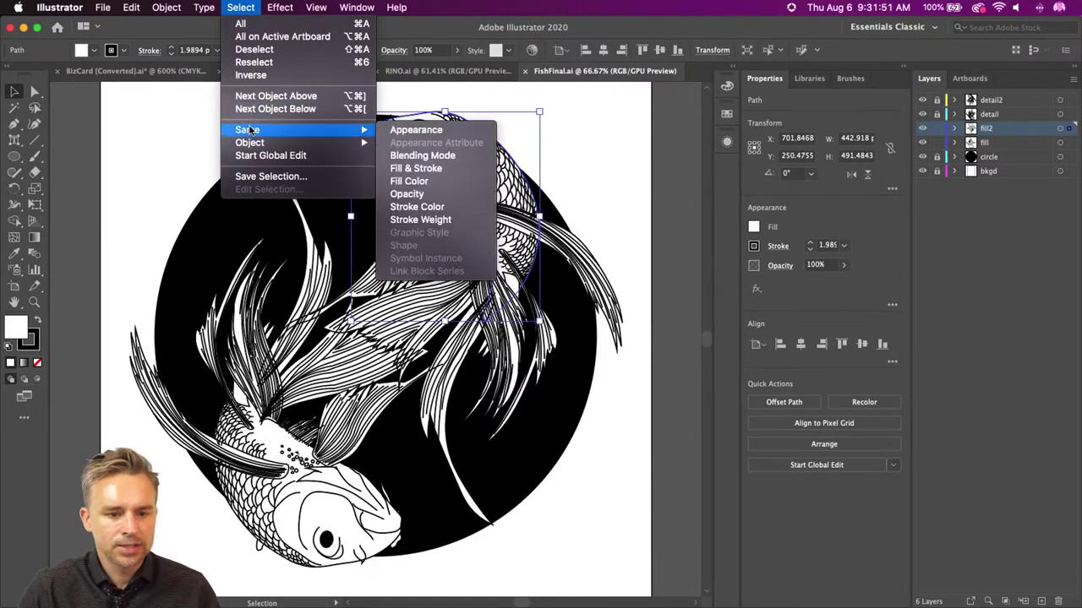
left_click(439, 181)
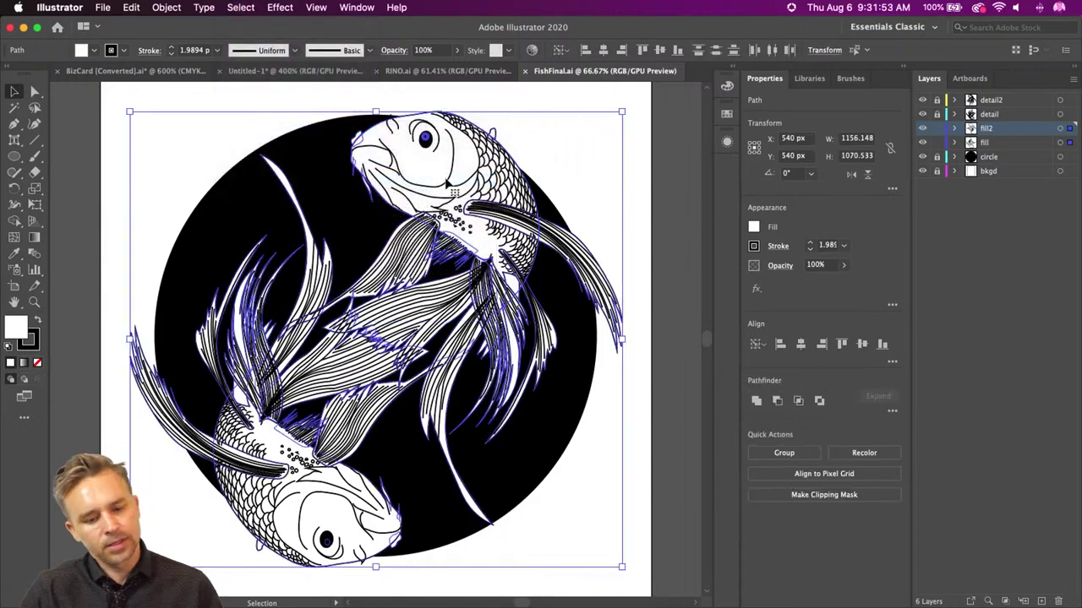
- Try crimson and orange-red swatches, then settle on a magenta fill for the fish
scroll(450, 188, "left", 3)
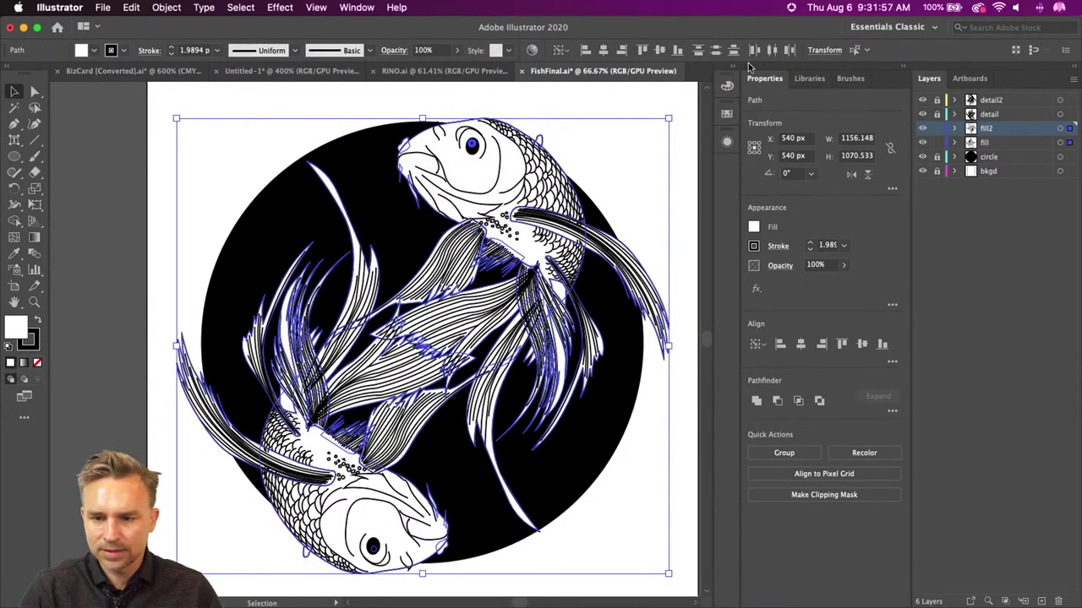
left_click(726, 85)
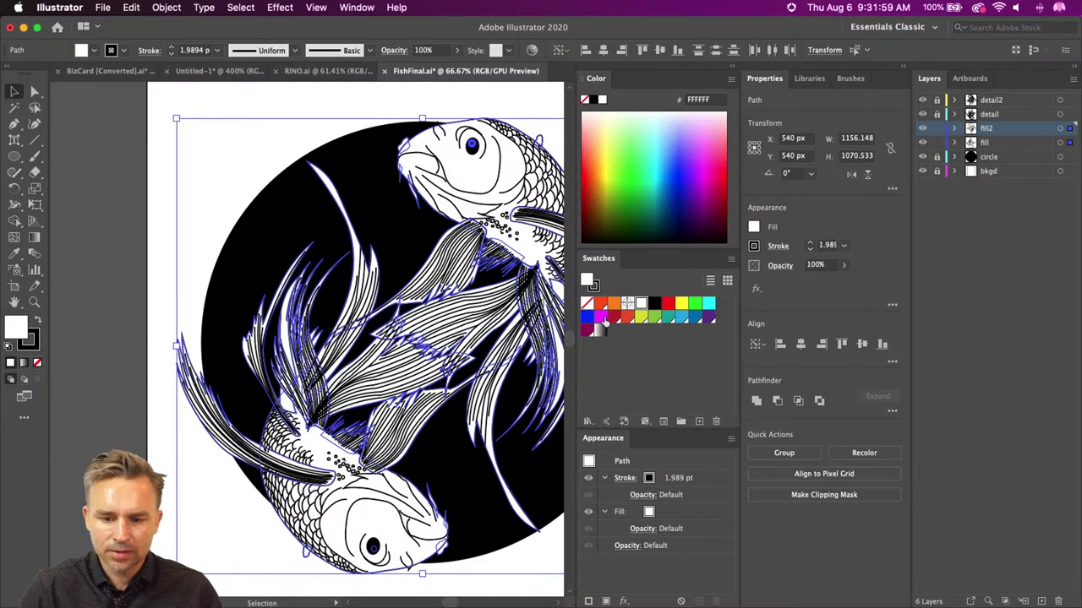
left_click(600, 317)
left_click(613, 317)
left_click(600, 302)
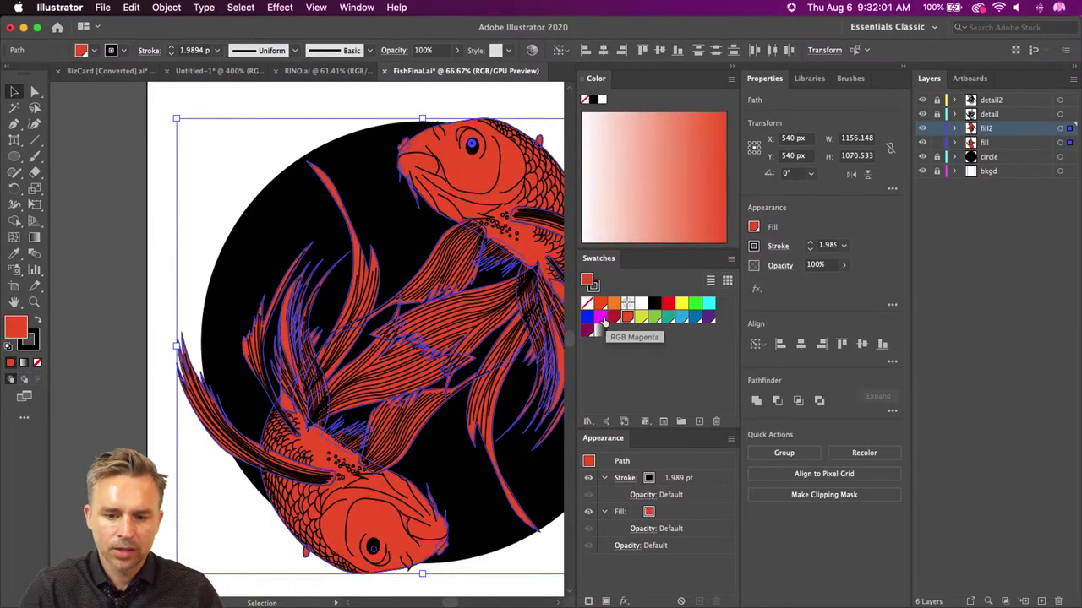
left_click(600, 317)
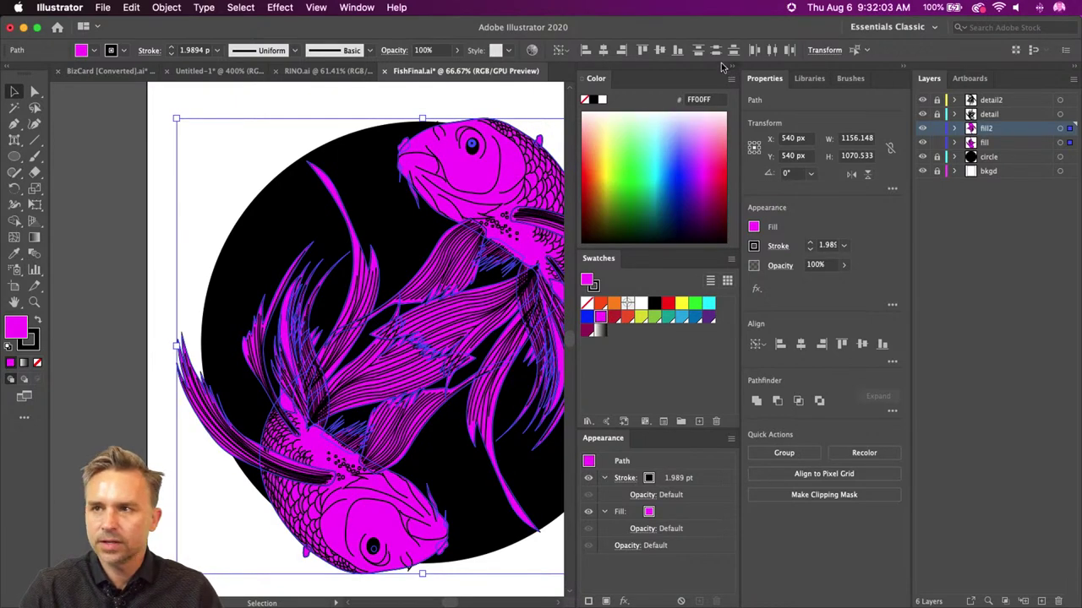
left_click(727, 66)
- Deselect, marquee-select the lower fish's shapes, then clear the selection
left_click(93, 136)
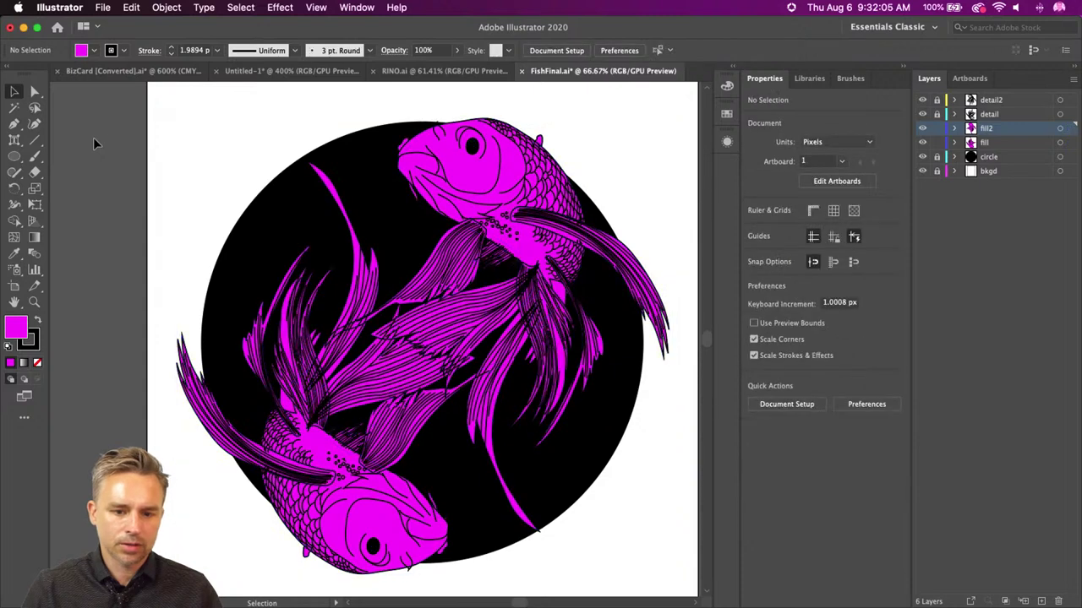
left_click_drag(151, 315, 337, 570)
left_click_drag(177, 556, 391, 374)
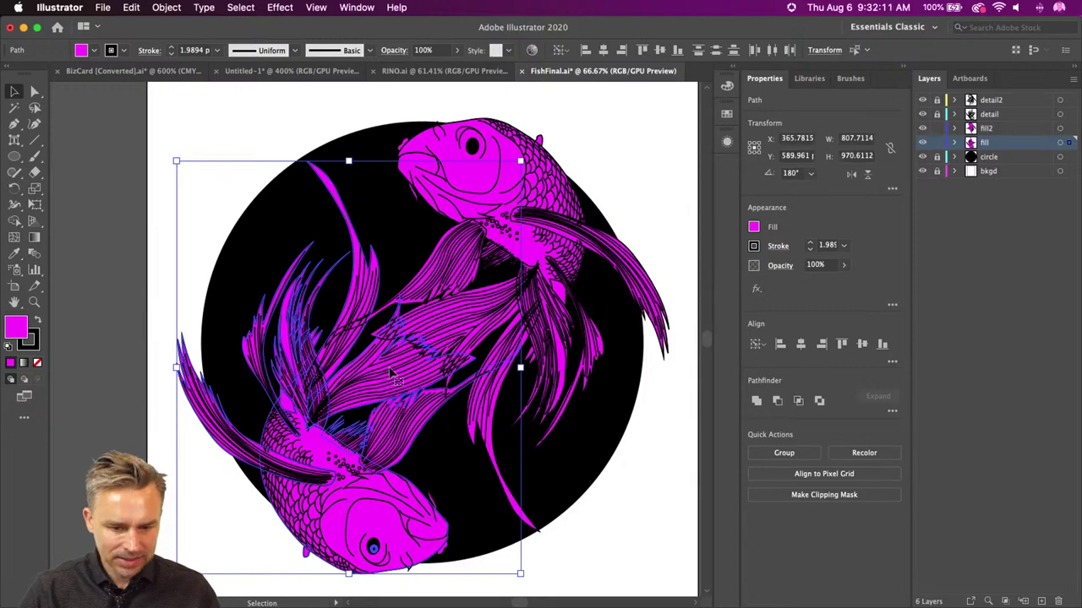
left_click(196, 545)
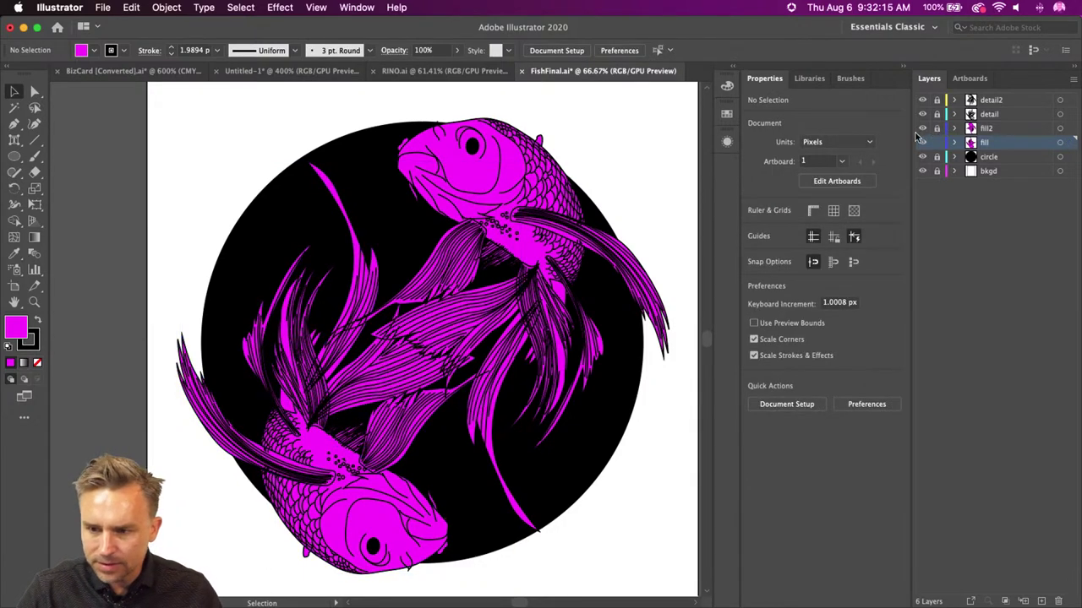
- Recolour the lower koi's fill to cyan 00C3FF in the Color Picker
scroll(105, 174, "down", 5)
key("super+z")
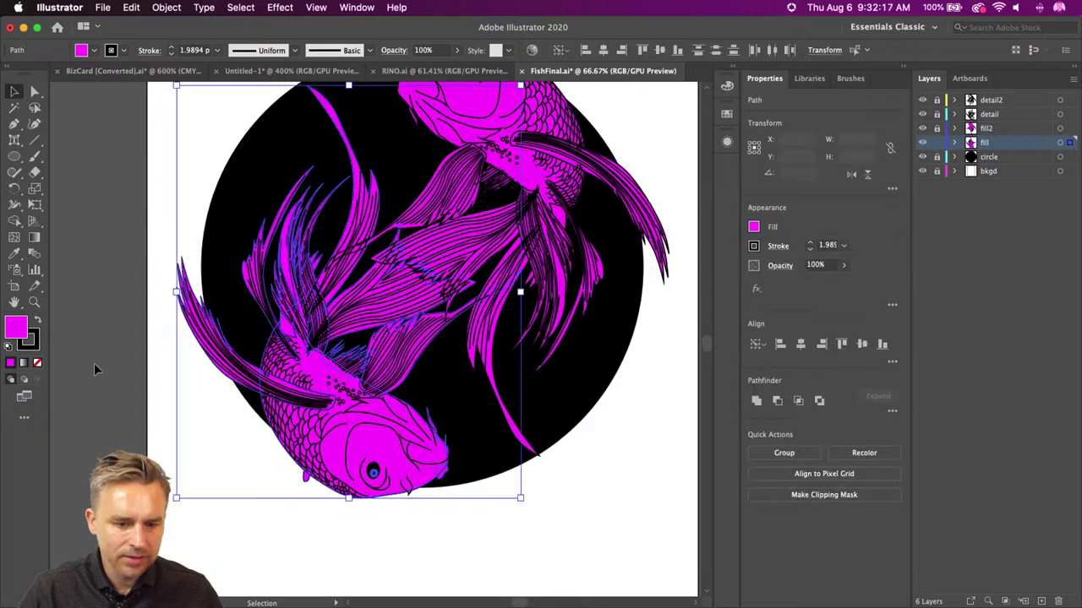
key("super+z")
key("super+shift+z")
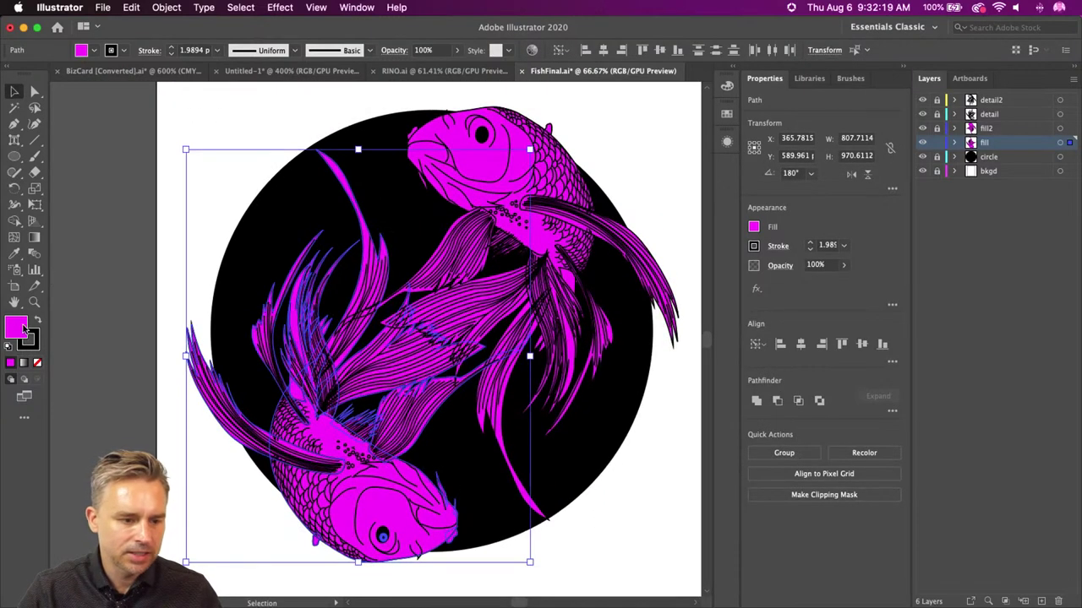
double_click(12, 328)
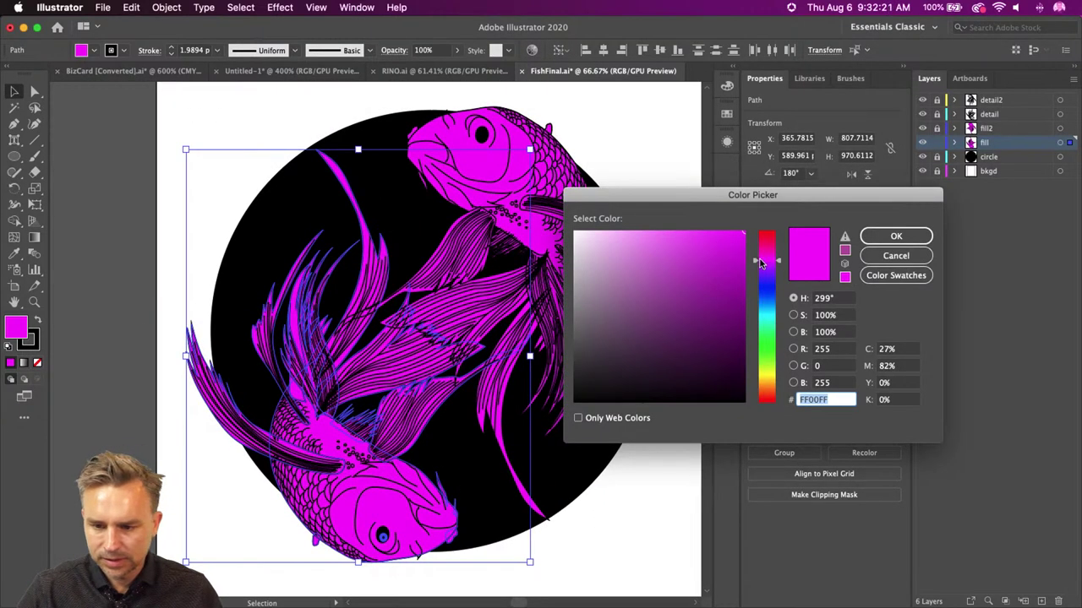
left_click_drag(765, 242, 760, 305)
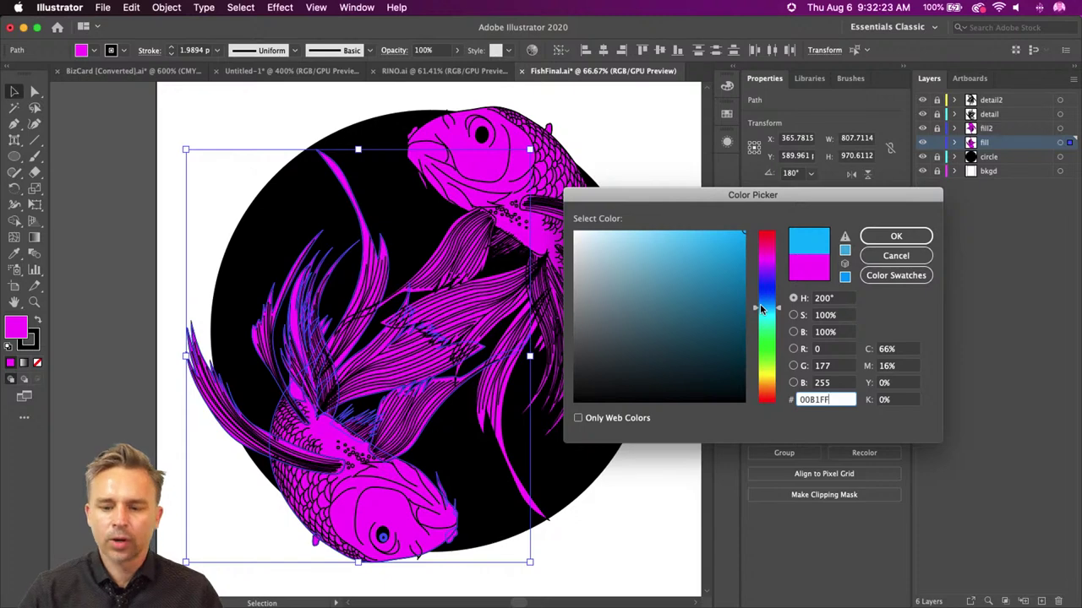
left_click_drag(760, 303, 763, 309)
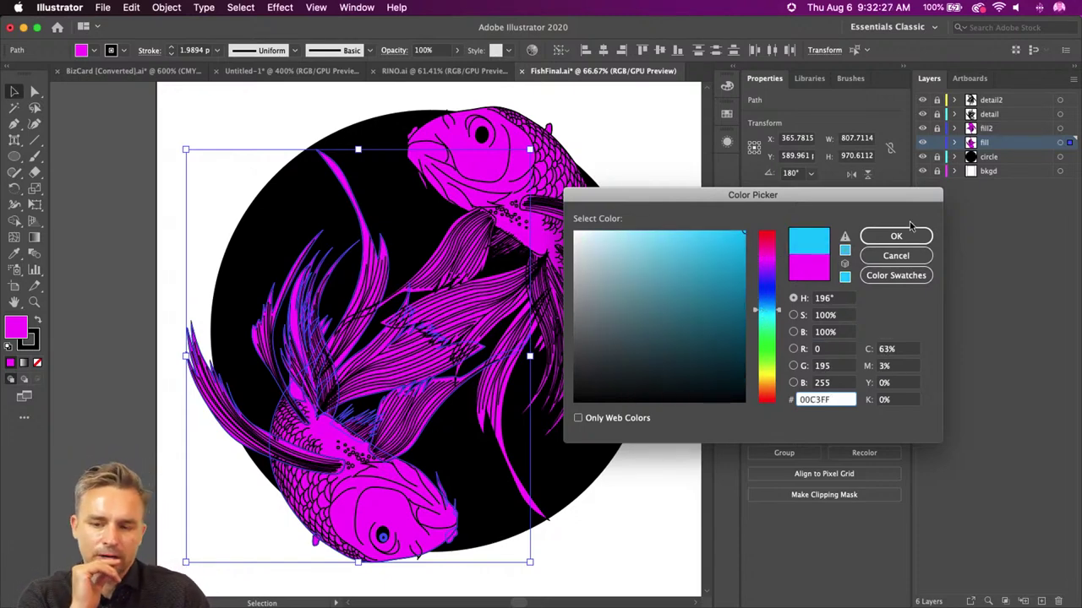
left_click(897, 238)
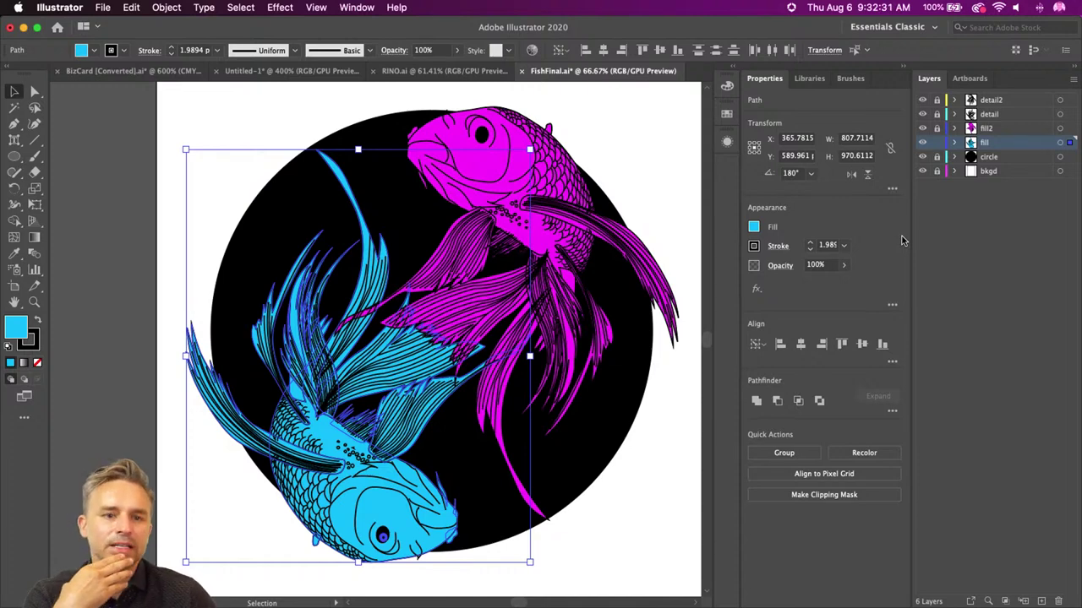
left_click(216, 120)
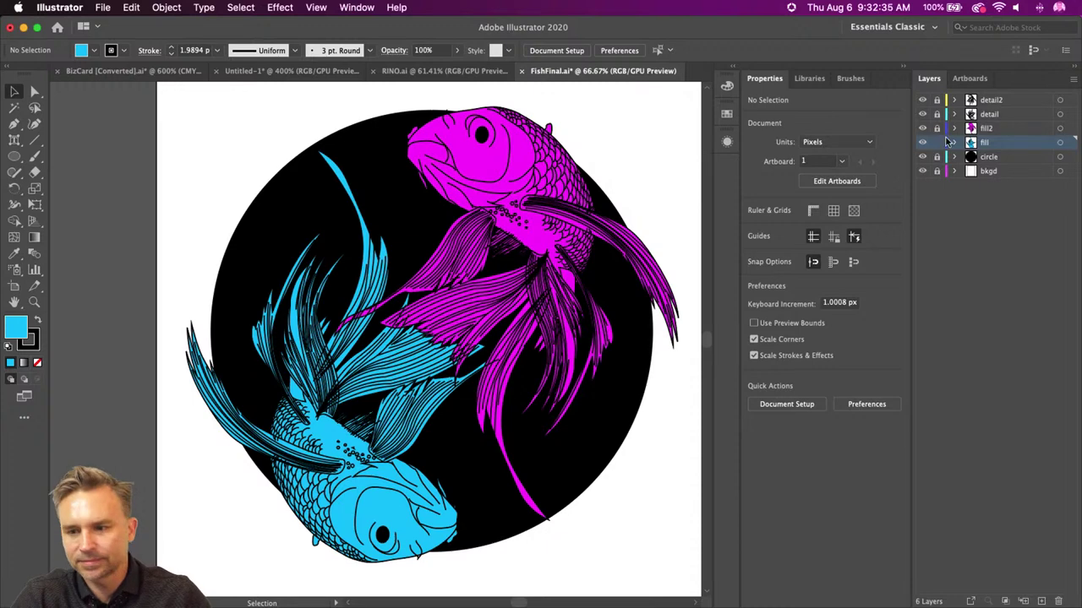
- Select the upper magenta koi's fill on fill2 and zoom to 100% on it
left_click(1005, 129)
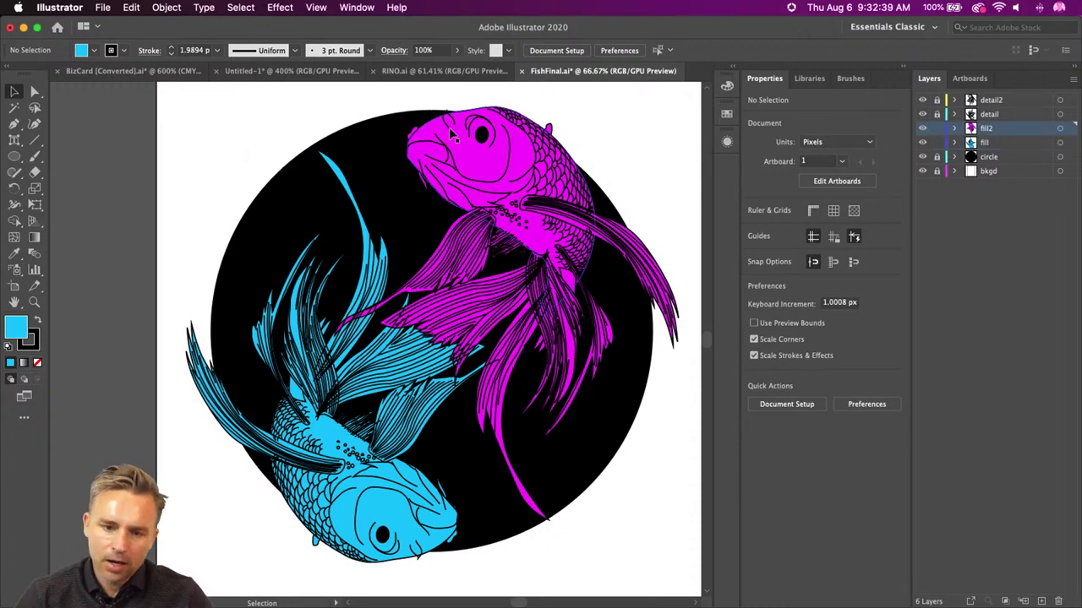
scroll(482, 250, "up", 5)
left_click(443, 249)
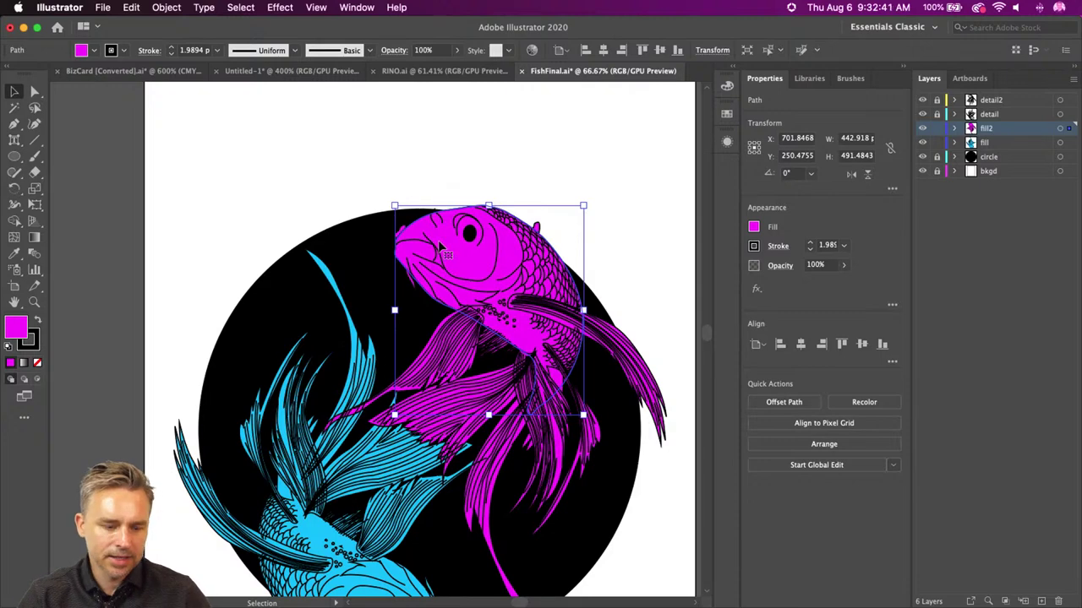
key("super+equal")
left_click_drag(441, 220, 515, 174)
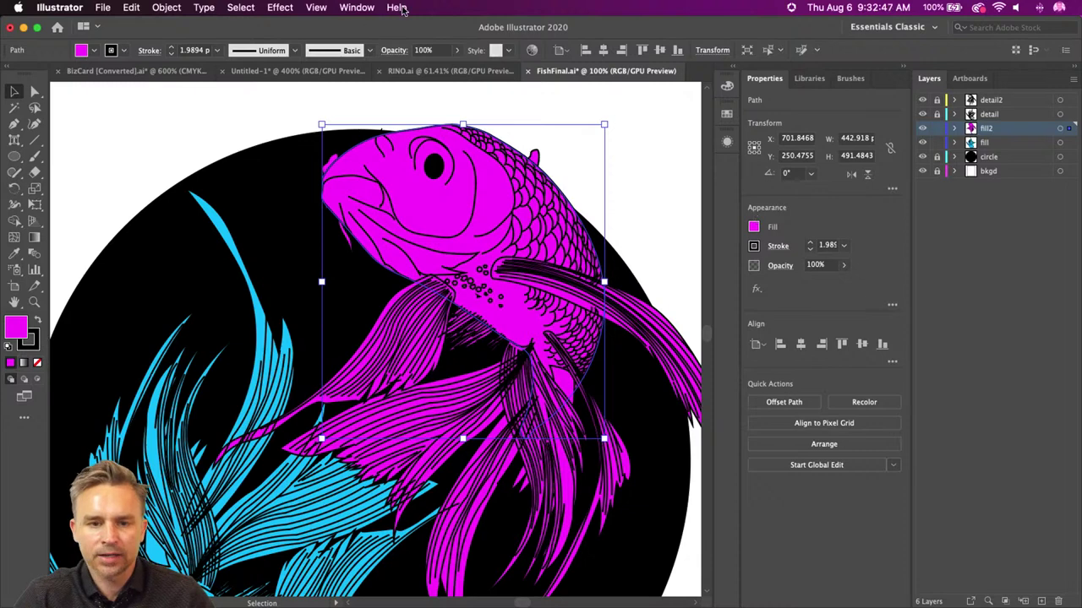
left_click(353, 7)
- Give the upper koi's fill a white-to-black gradient and bring up the Gradient panel
left_click(774, 233)
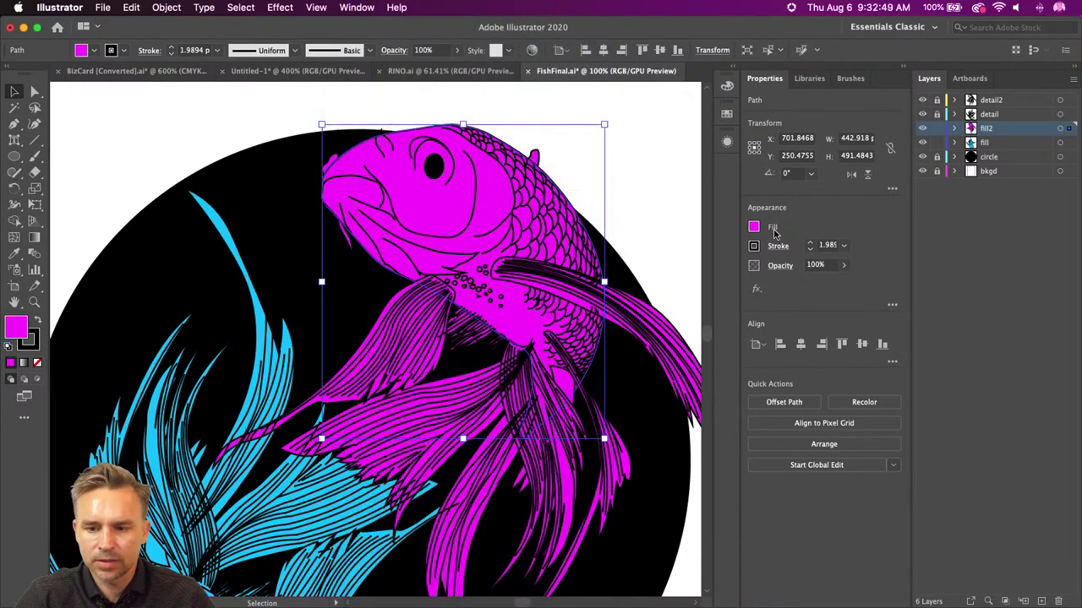
left_click(754, 228)
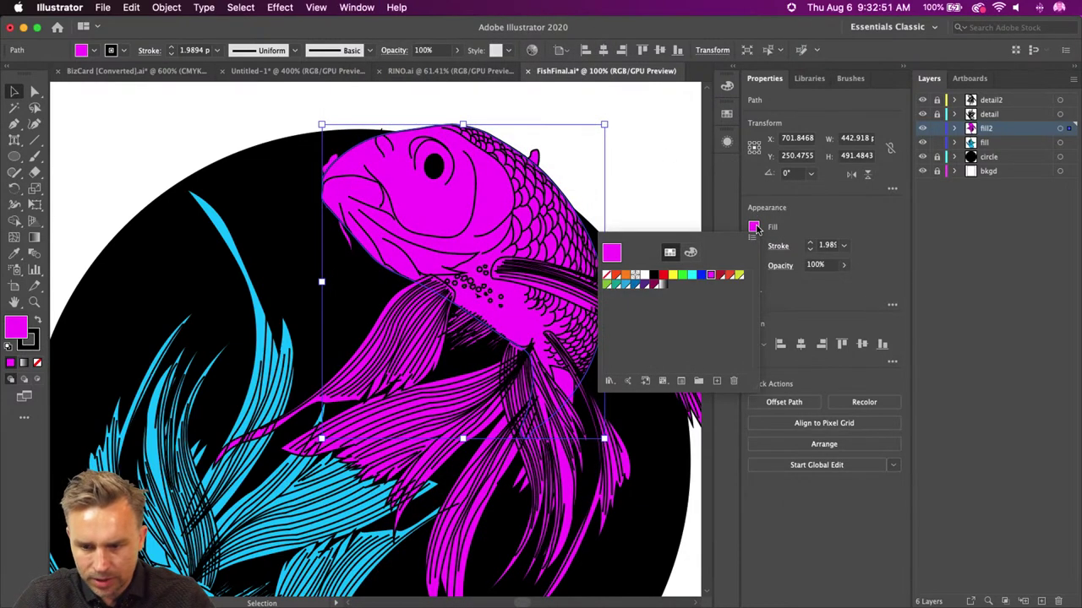
left_click(662, 286)
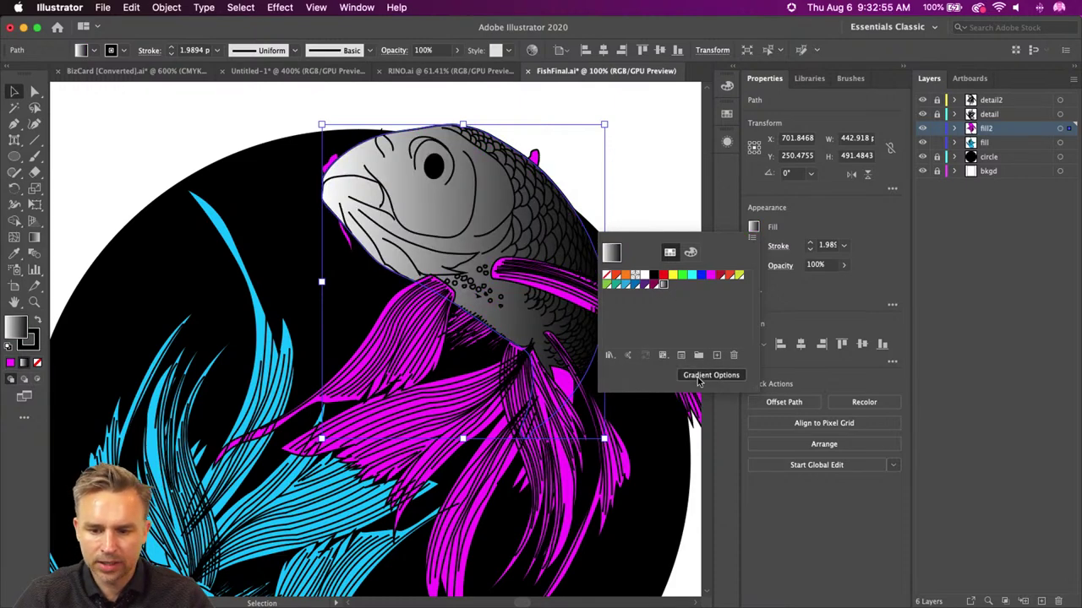
left_click(701, 363)
left_click_drag(668, 218, 626, 224)
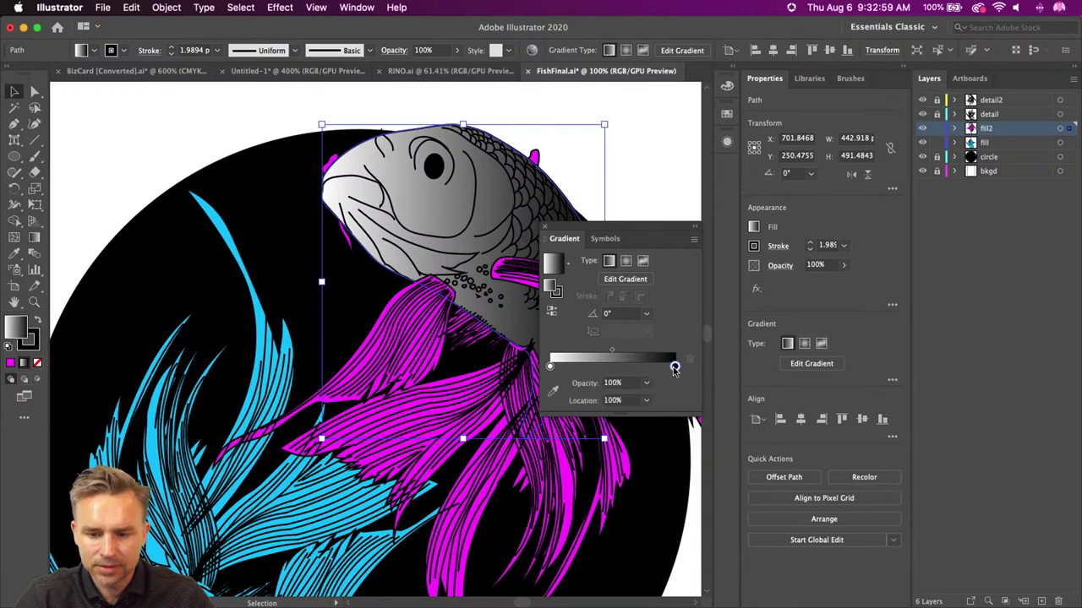
- Make the right gradient stop magenta and the left stop yellow at 3.1395%
double_click(673, 366)
left_click(503, 439)
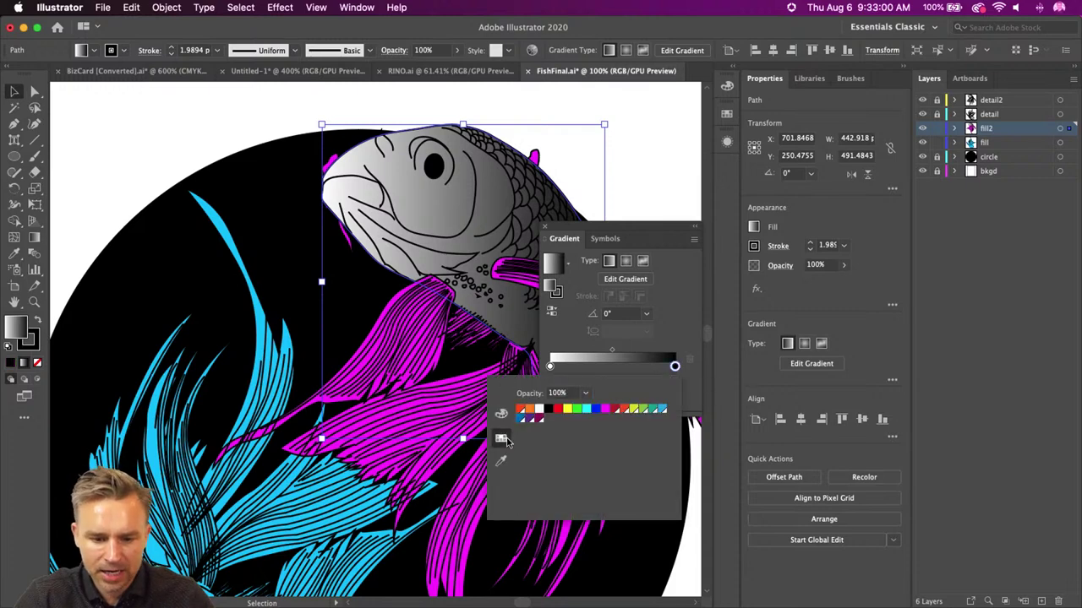
left_click(605, 412)
left_click(568, 337)
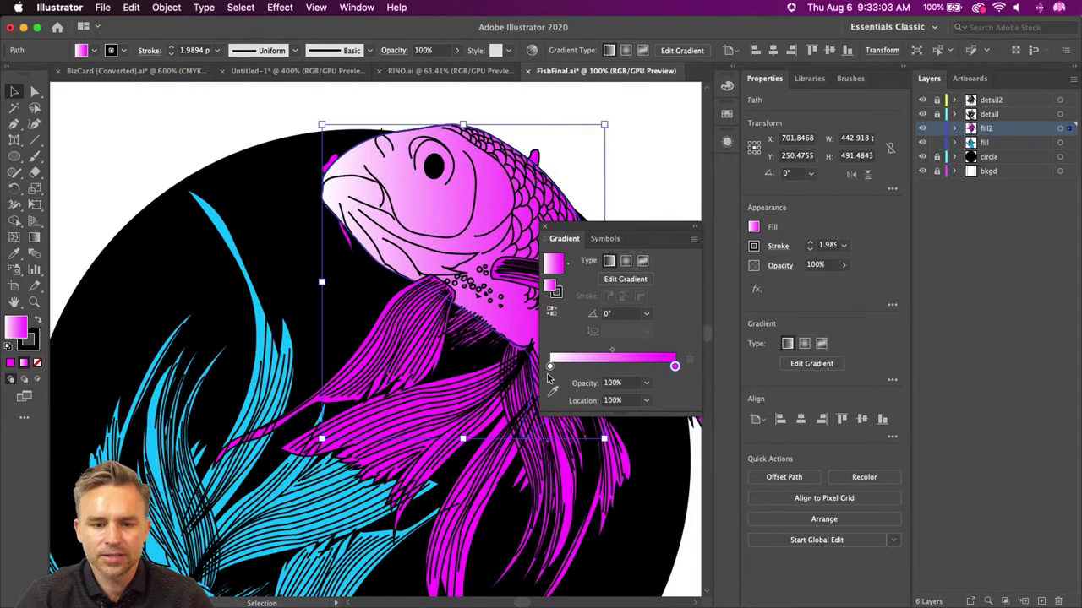
left_click_drag(550, 366, 555, 367)
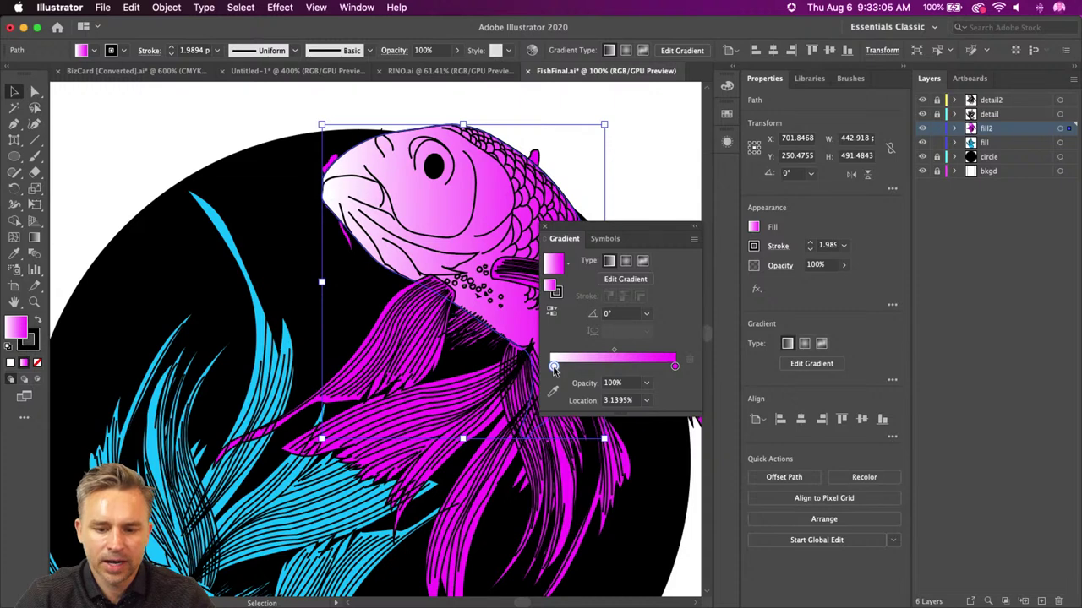
double_click(554, 367)
left_click(567, 411)
left_click(556, 338)
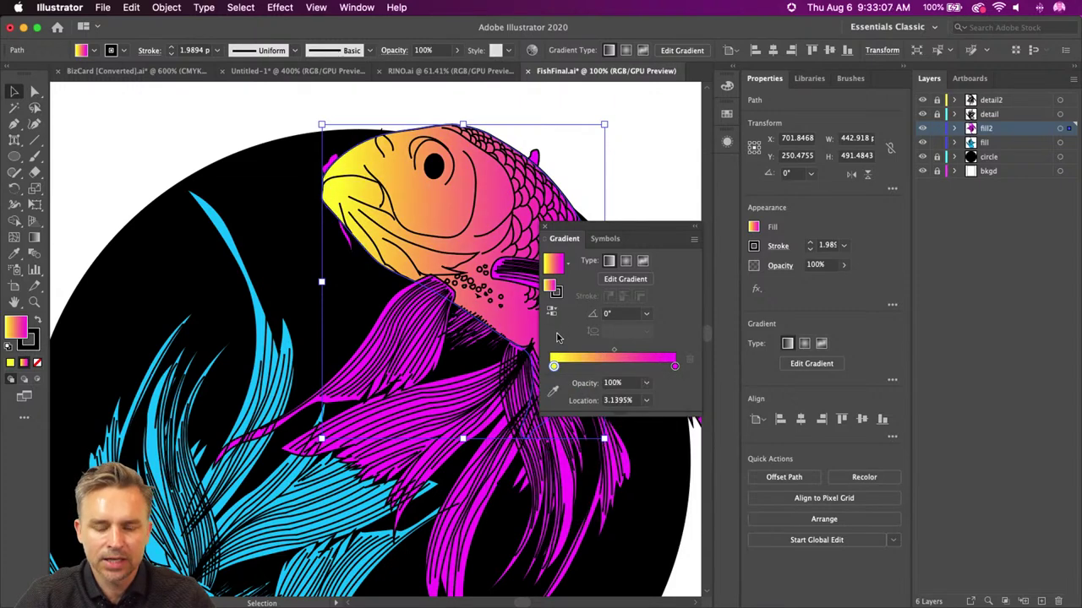
- Place the Gradient panel beside the fish and switch the fill to a freeform gradient
left_click_drag(634, 241, 624, 281)
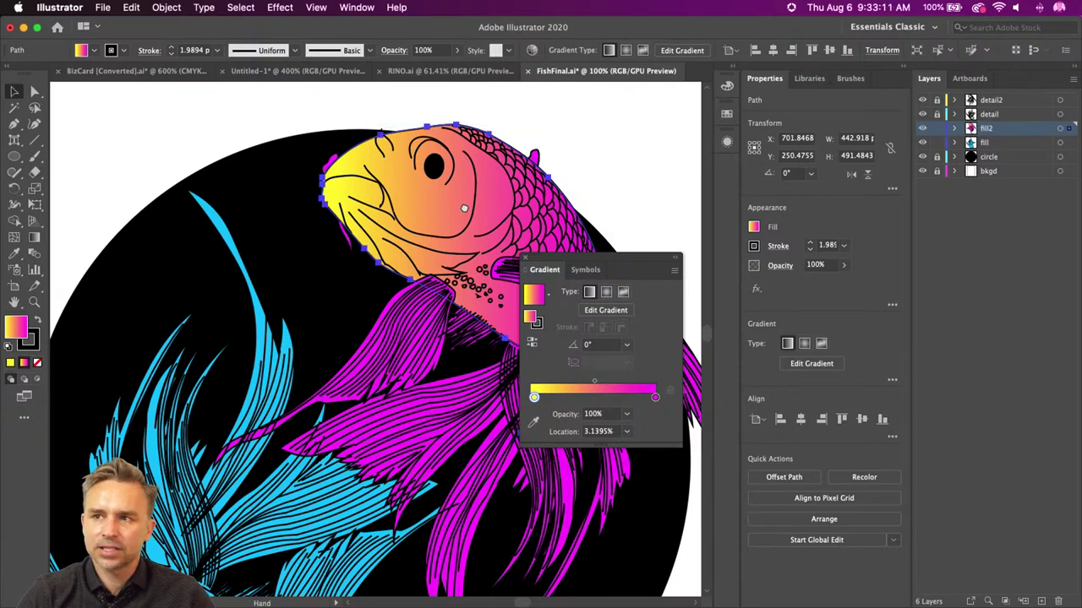
left_click_drag(452, 209, 353, 194)
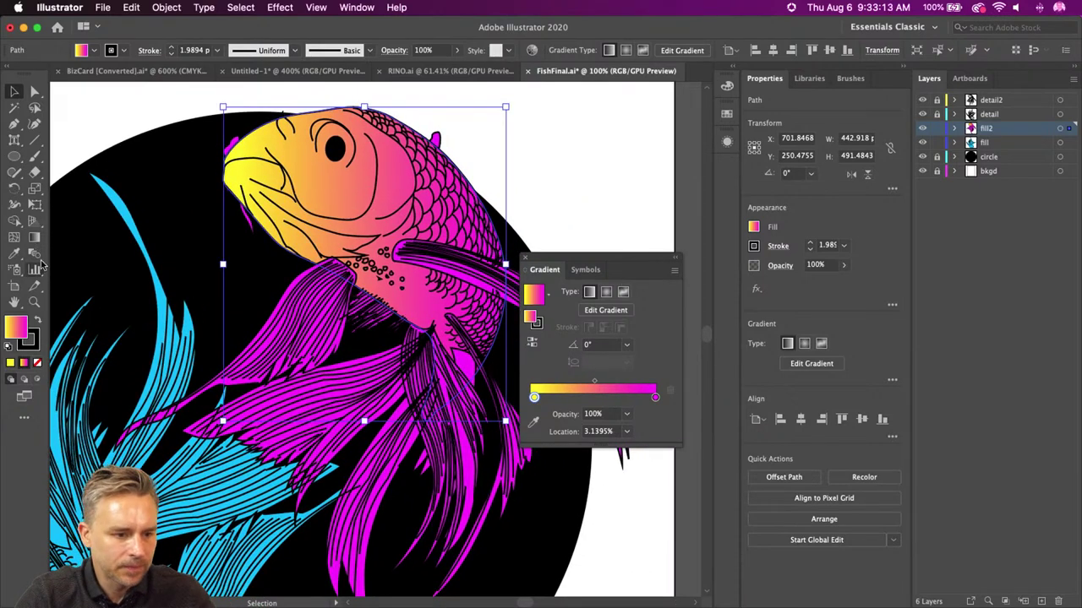
left_click_drag(563, 259, 574, 208)
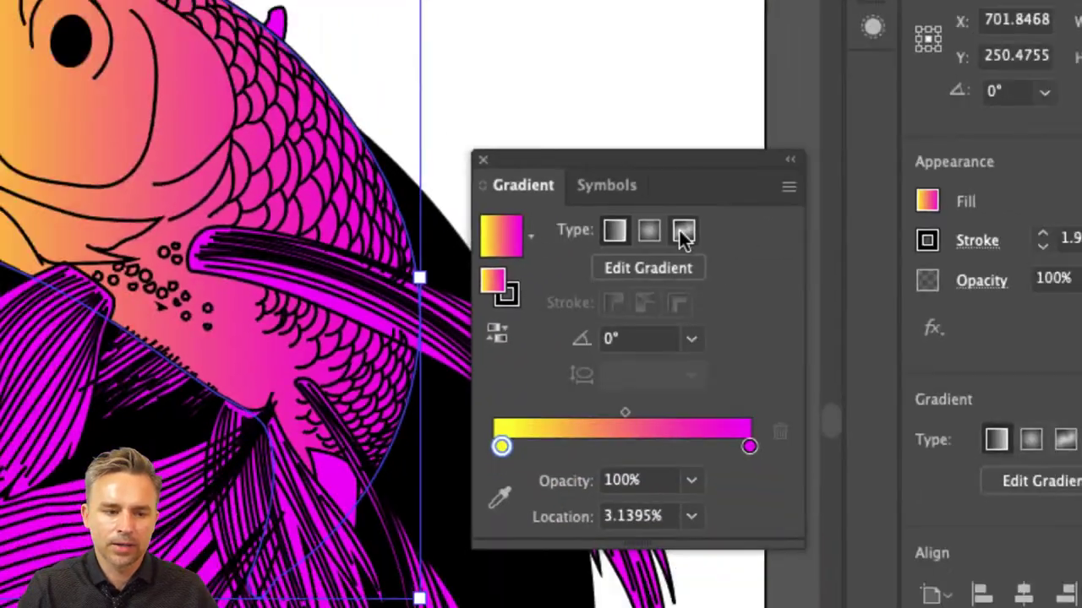
left_click(685, 229)
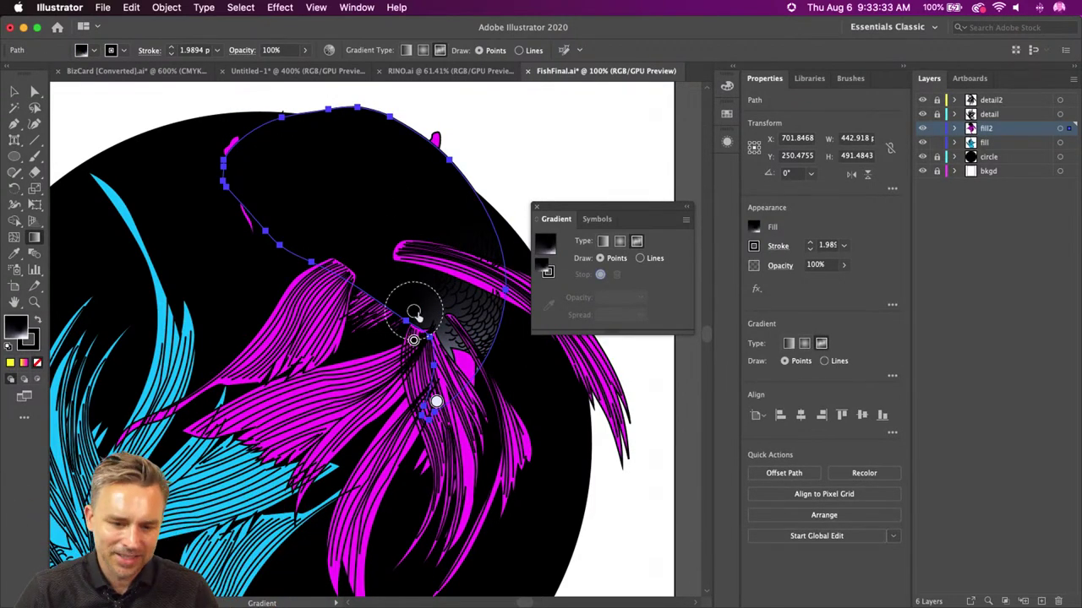
- Make the freeform gradient's head point yellow and a lower body point magenta
left_click_drag(413, 311, 306, 182)
double_click(307, 182)
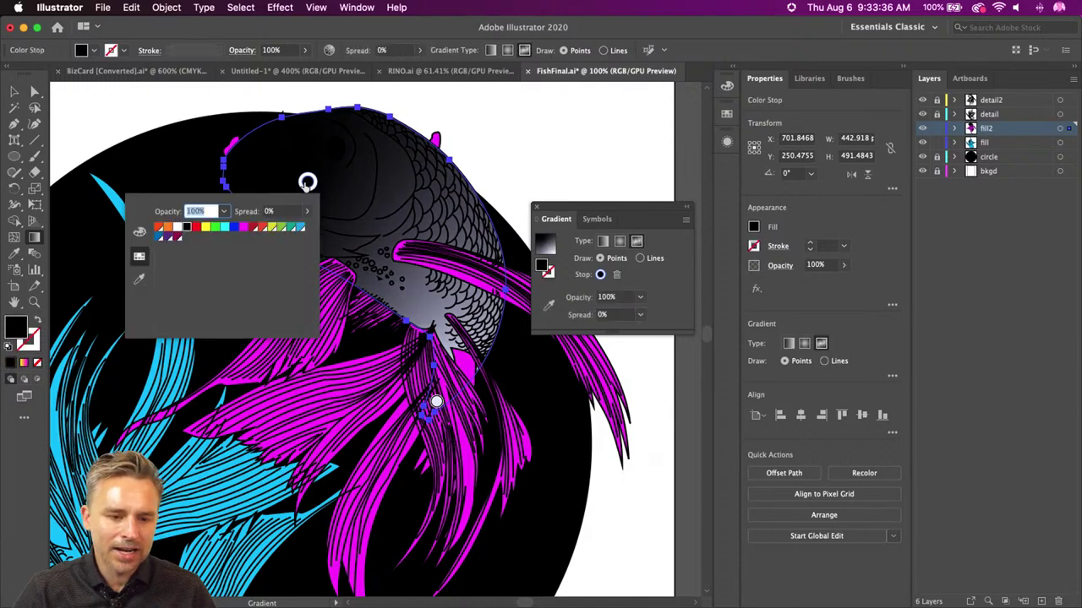
left_click(206, 227)
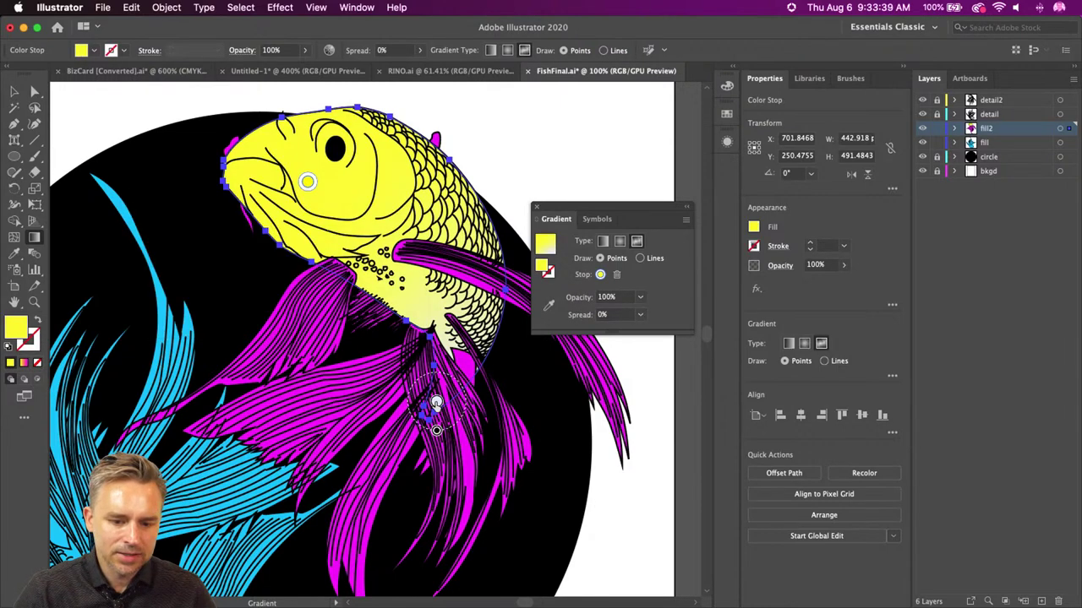
double_click(435, 402)
left_click(372, 447)
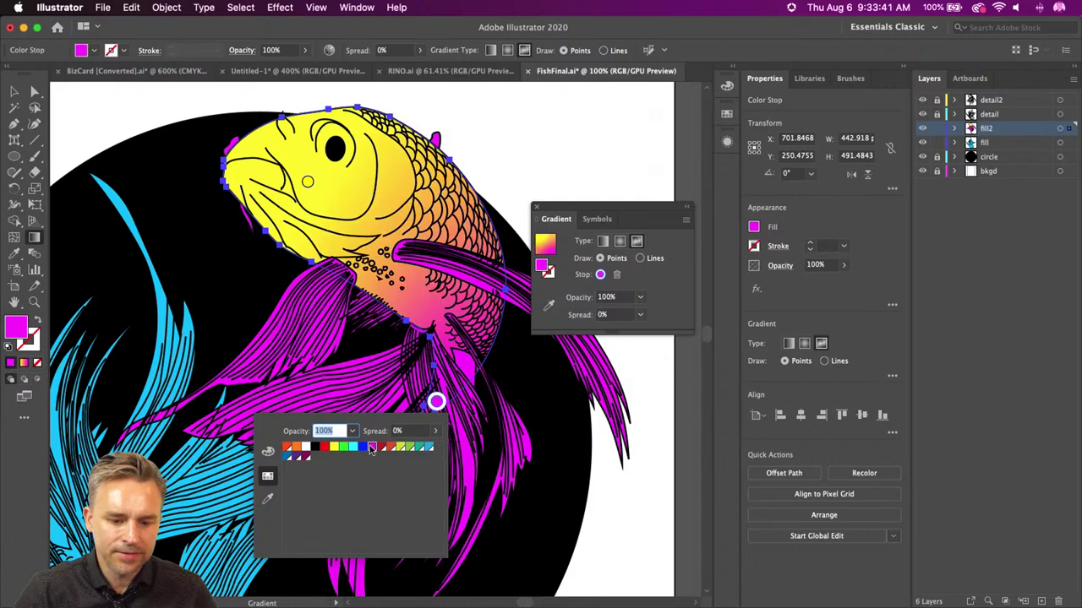
left_click(435, 402)
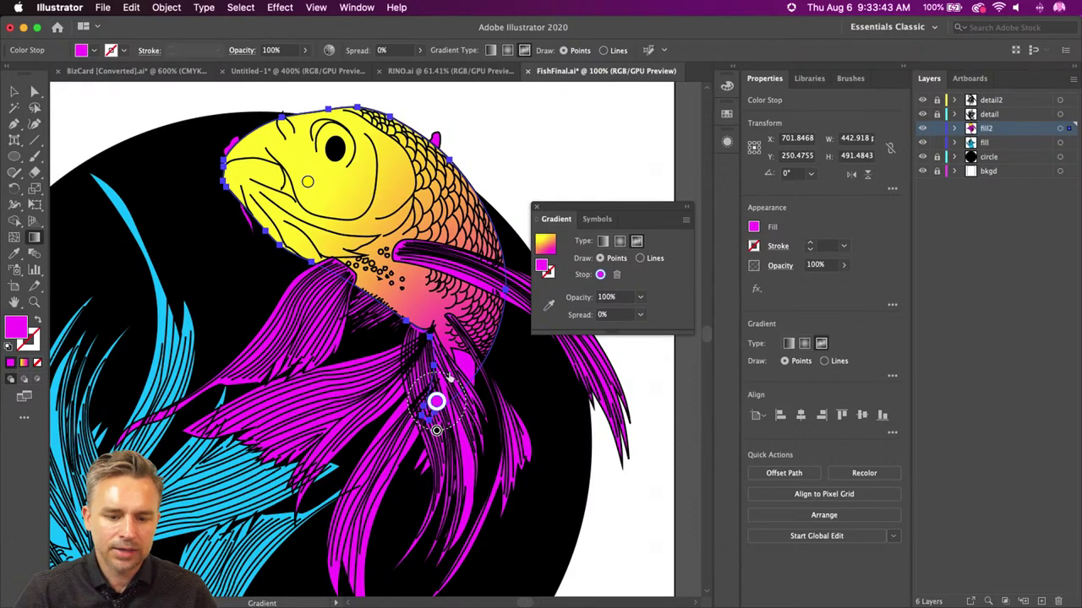
left_click_drag(436, 402, 459, 360)
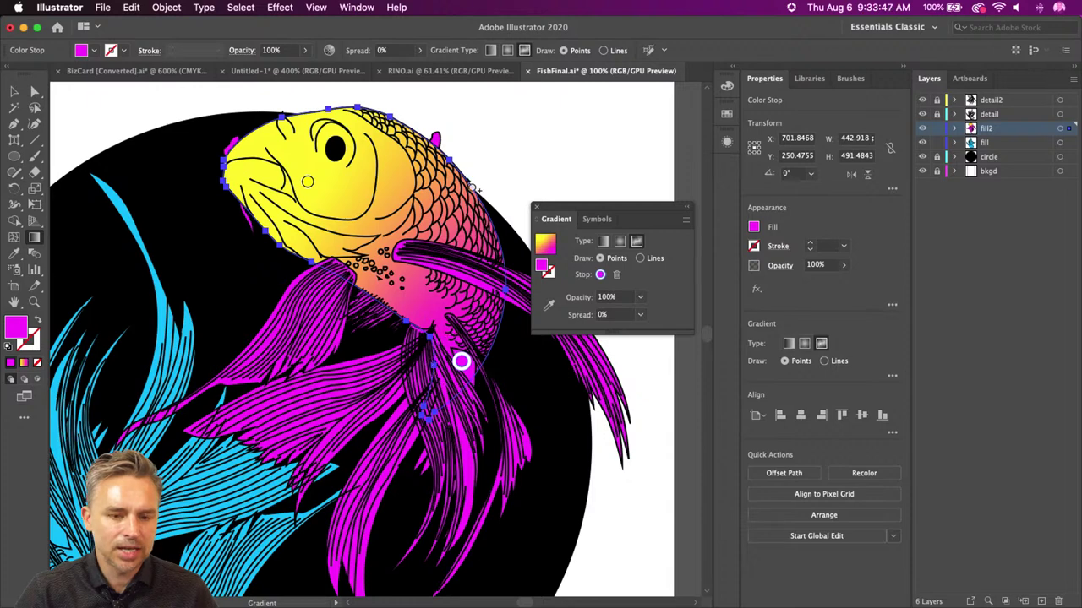
- Add a red point at the fish's chin and an RGB Cyan point on its back
left_click(425, 168)
double_click(425, 168)
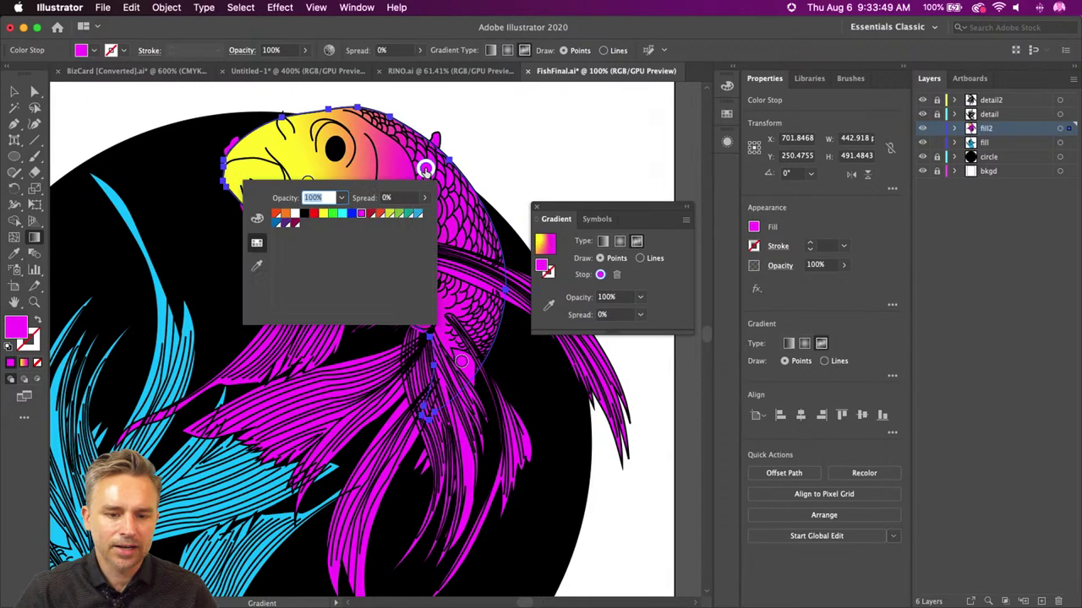
left_click(313, 215)
left_click(425, 168)
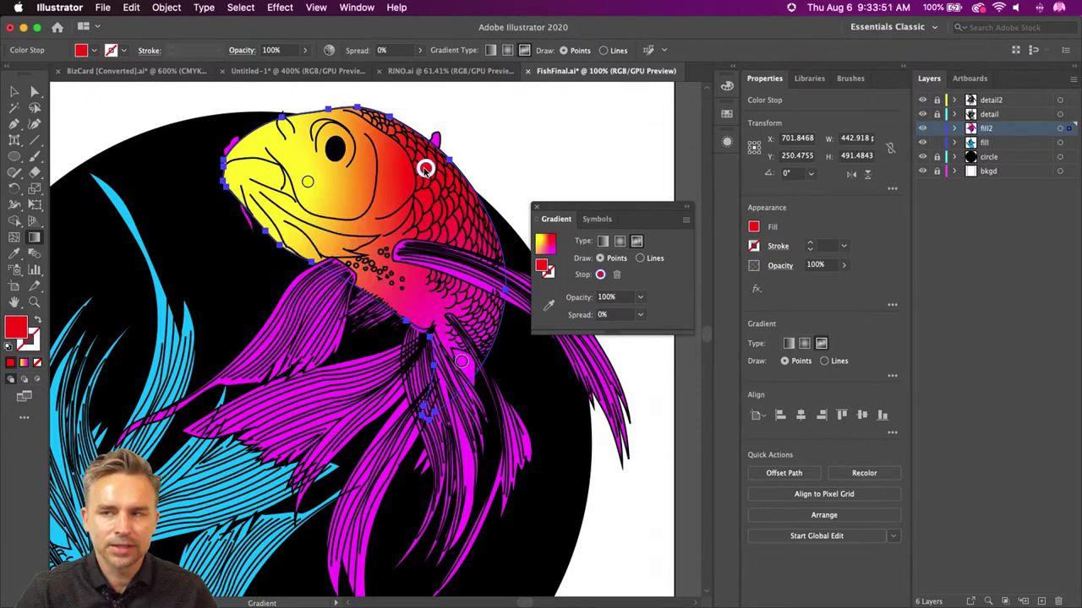
left_click_drag(425, 168, 338, 235)
left_click(435, 186)
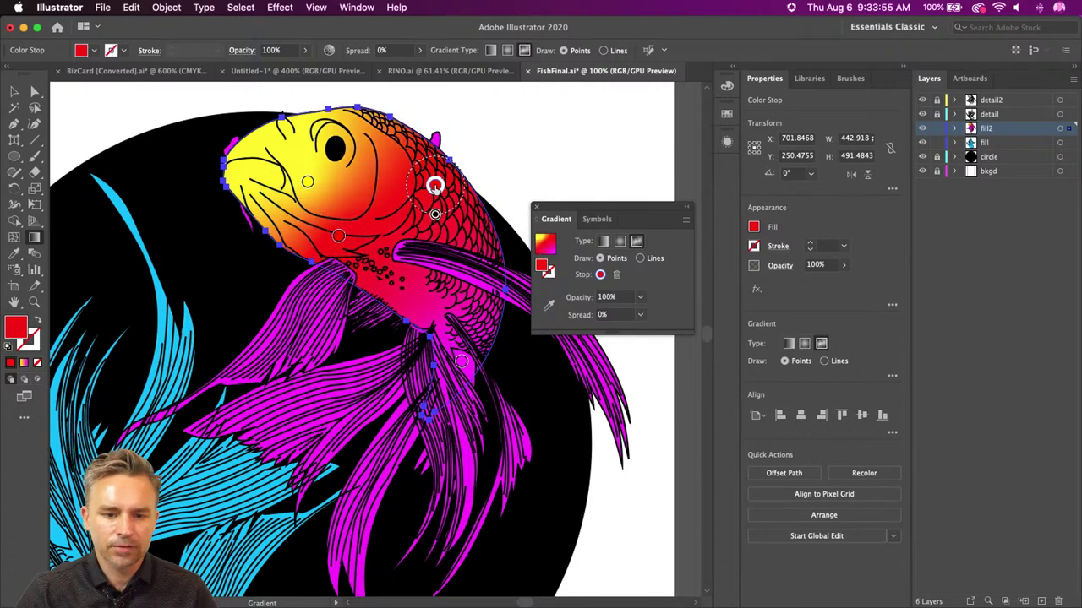
double_click(434, 186)
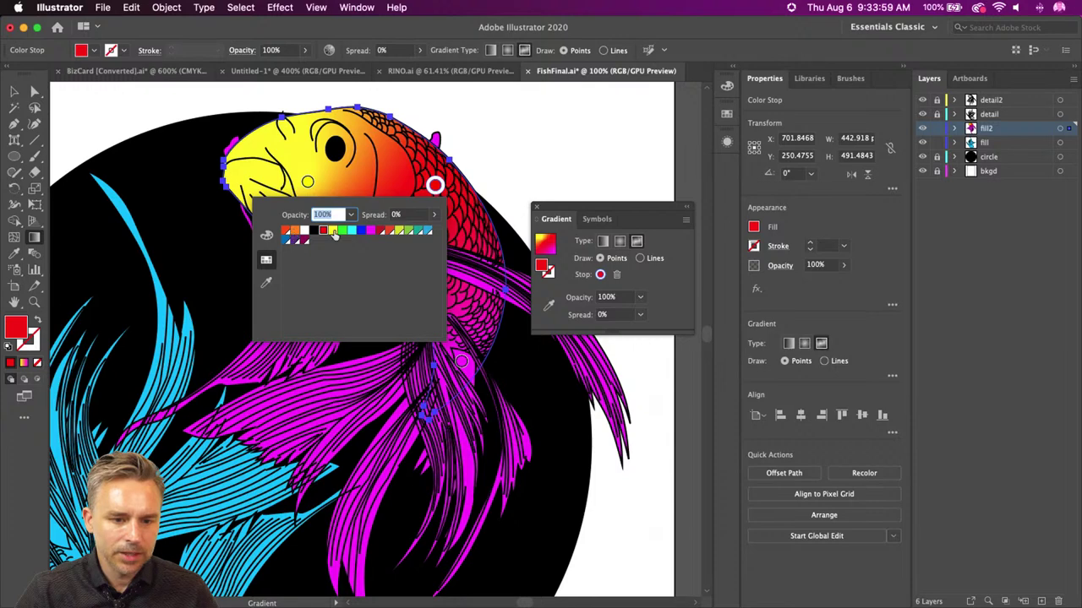
left_click(351, 233)
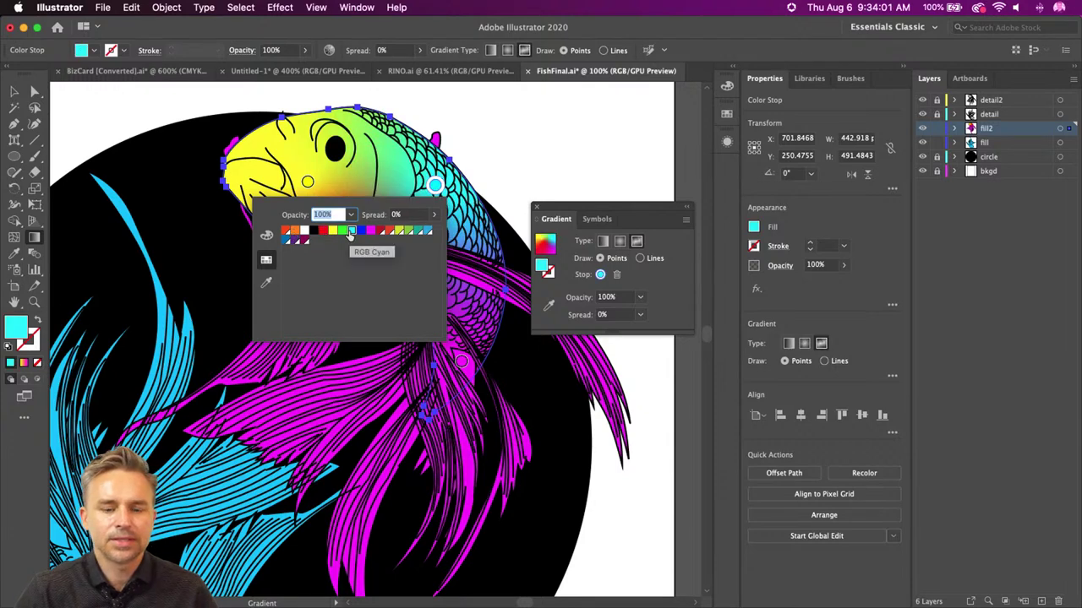
left_click(345, 186)
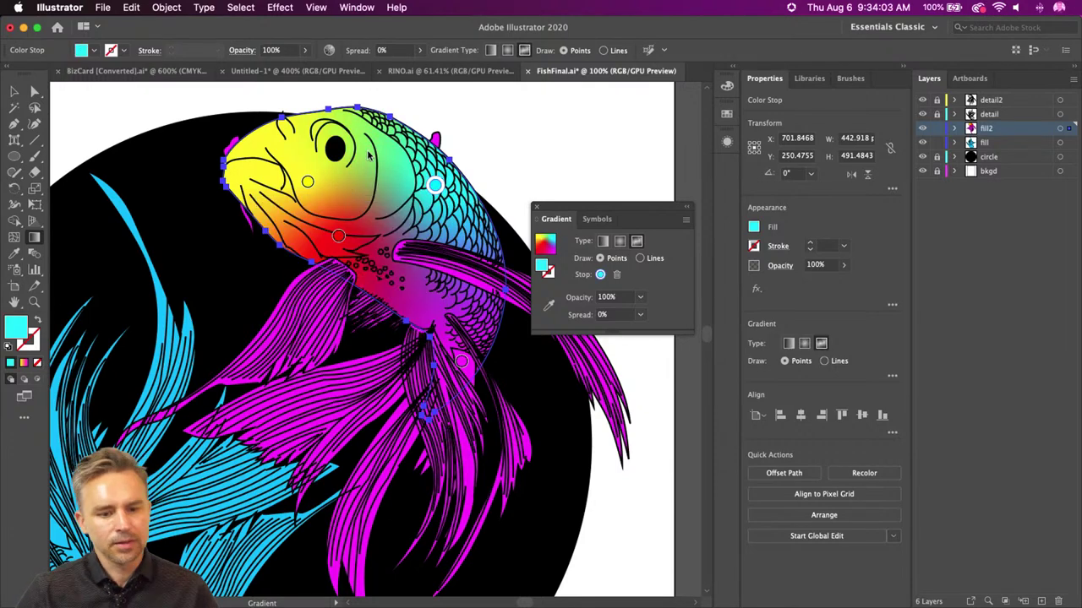
- Add a colour point near the mouth, then exit and re-enter gradient point editing
key("space")
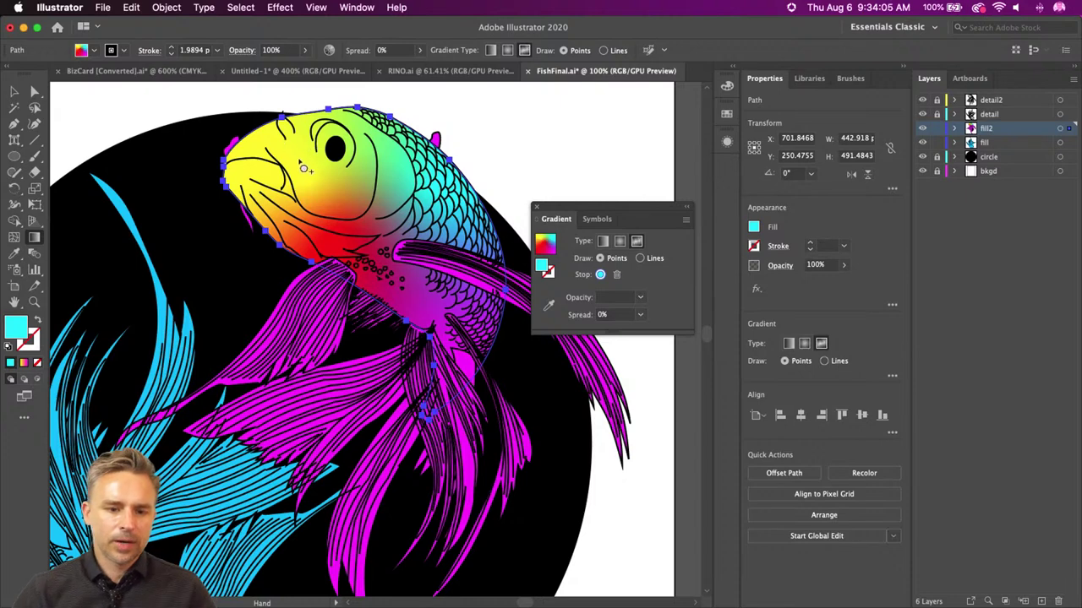
left_click(276, 133)
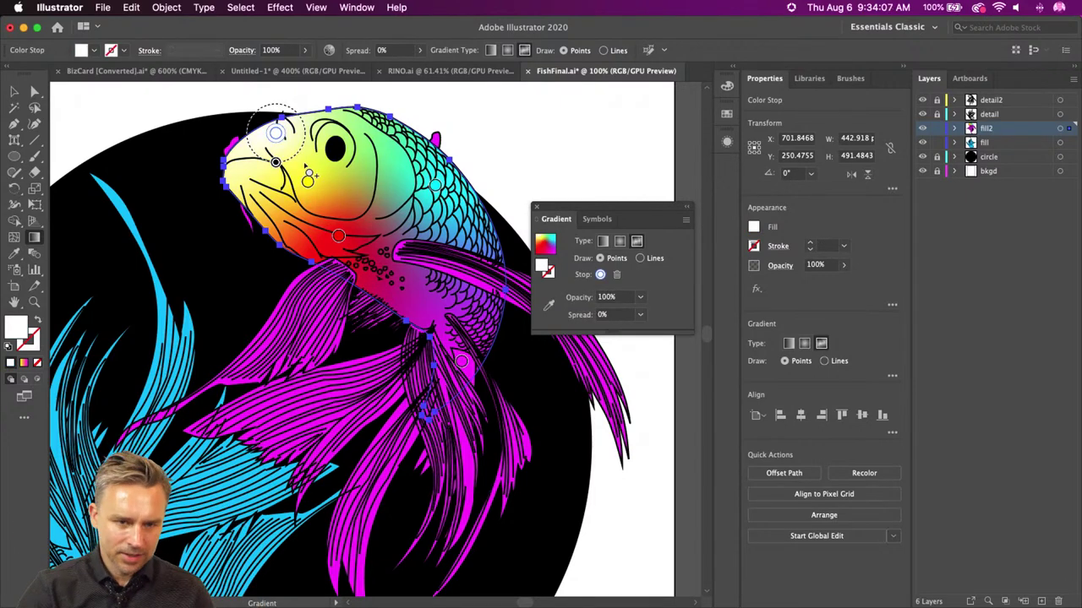
key("v")
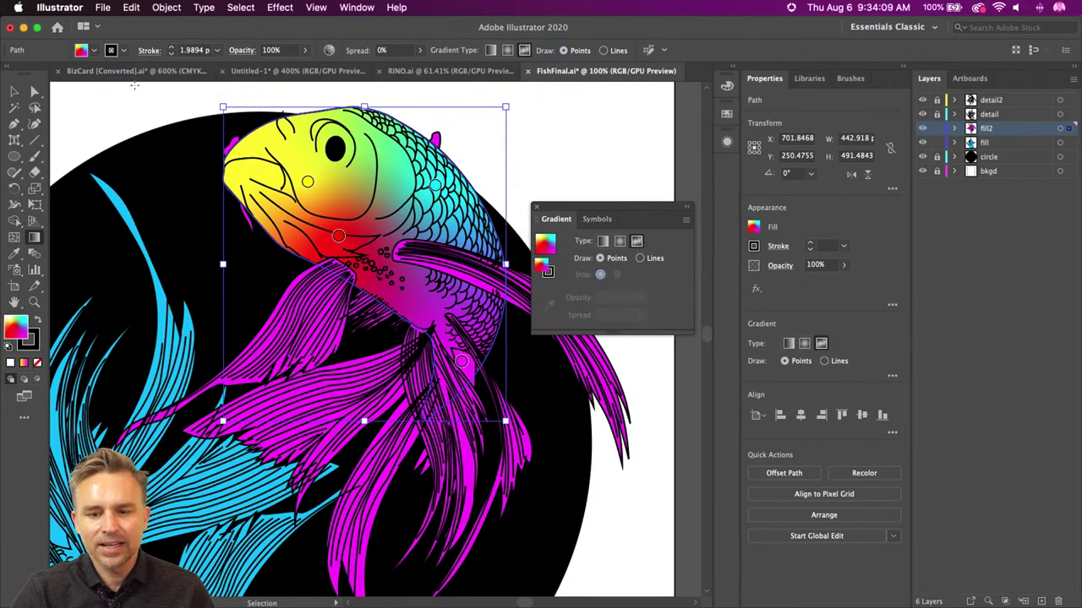
key("v")
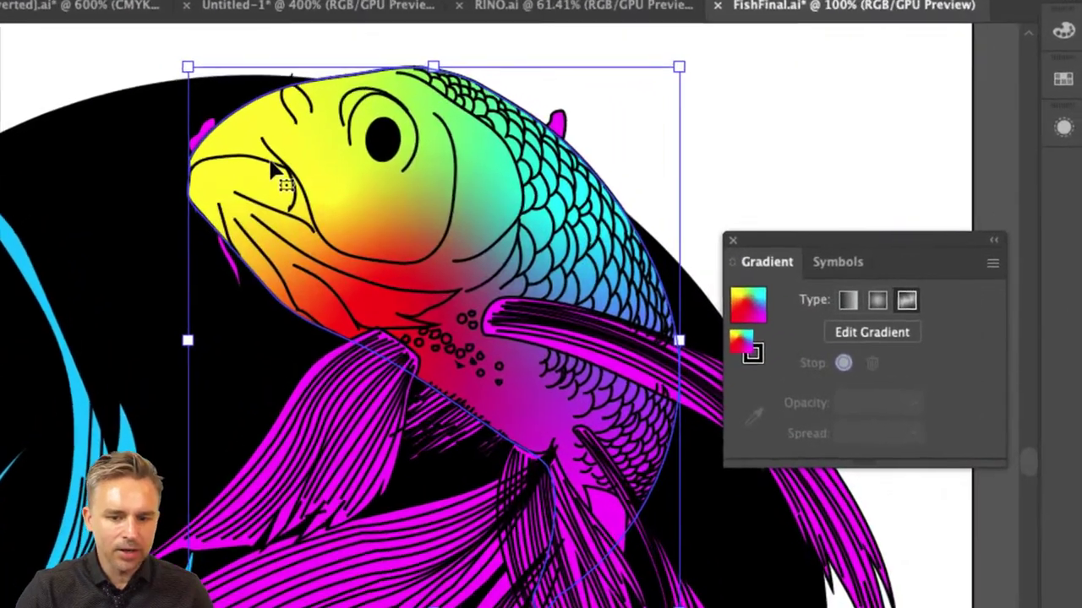
left_click(857, 334)
- Move the cyan back point slightly and recolour it pink-red FF0072
left_click(557, 201)
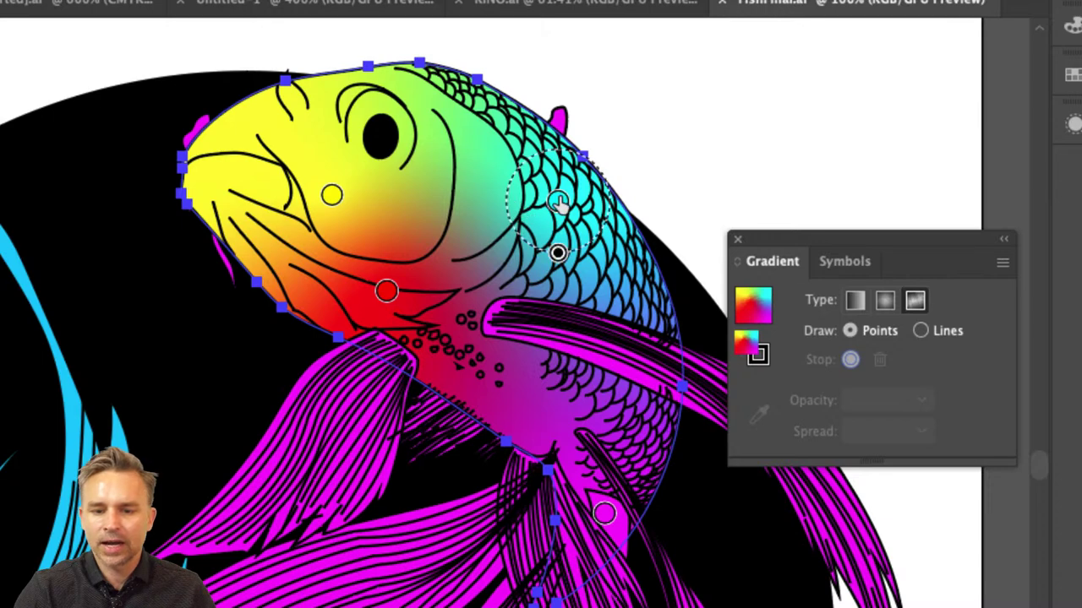
left_click_drag(557, 201, 574, 220)
double_click(574, 222)
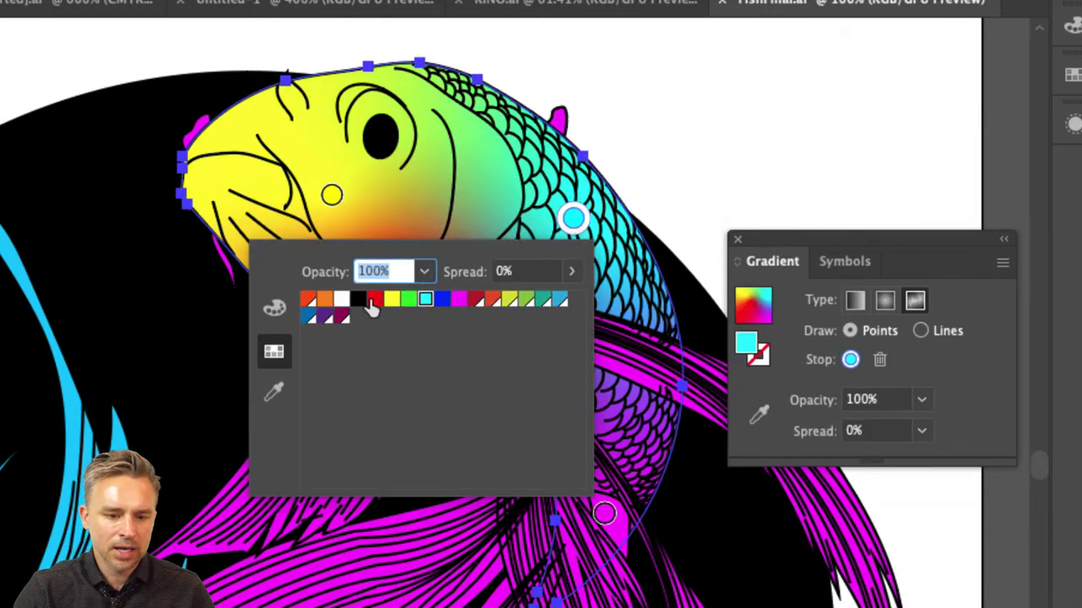
left_click(374, 300)
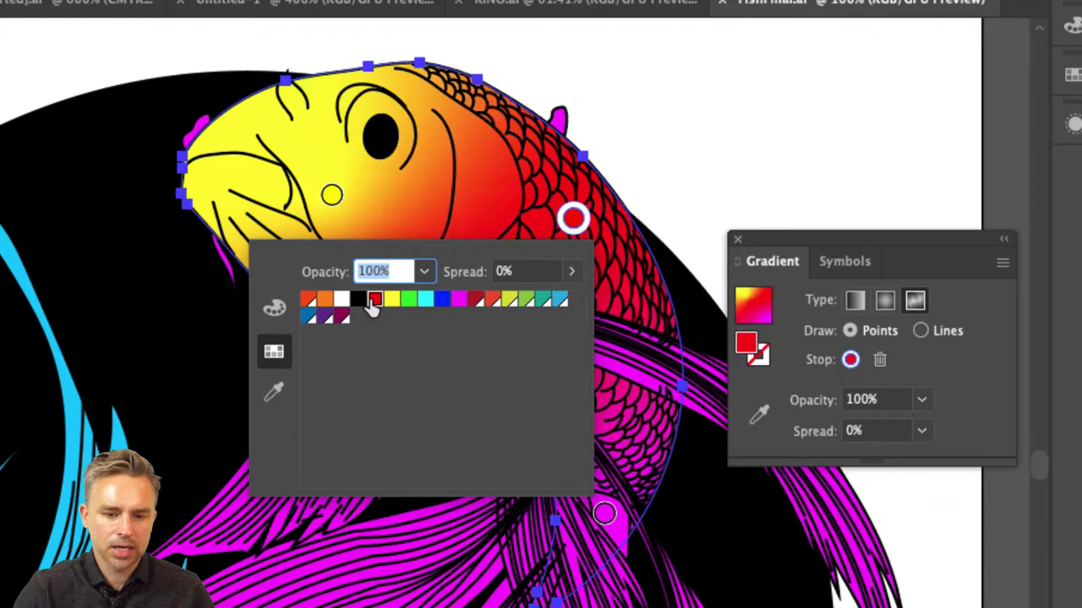
left_click(575, 222)
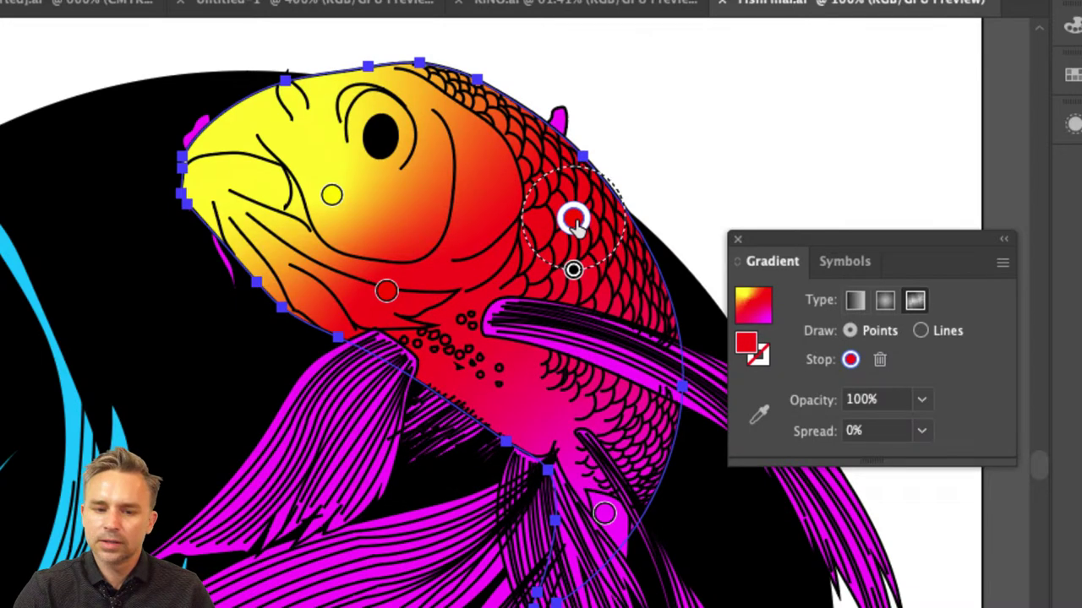
double_click(575, 221)
left_click(456, 302)
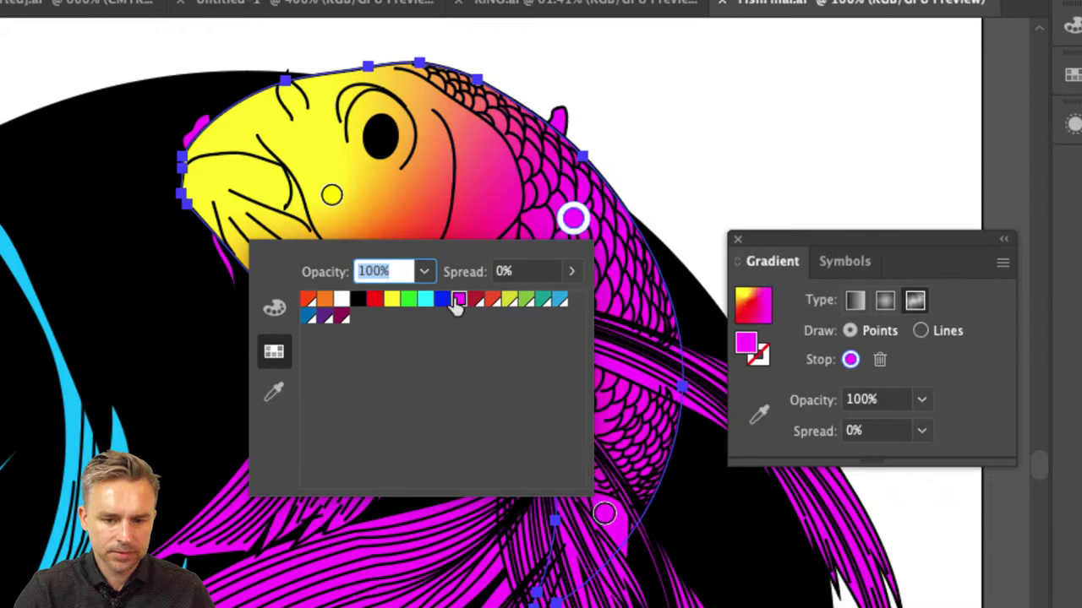
left_click(273, 310)
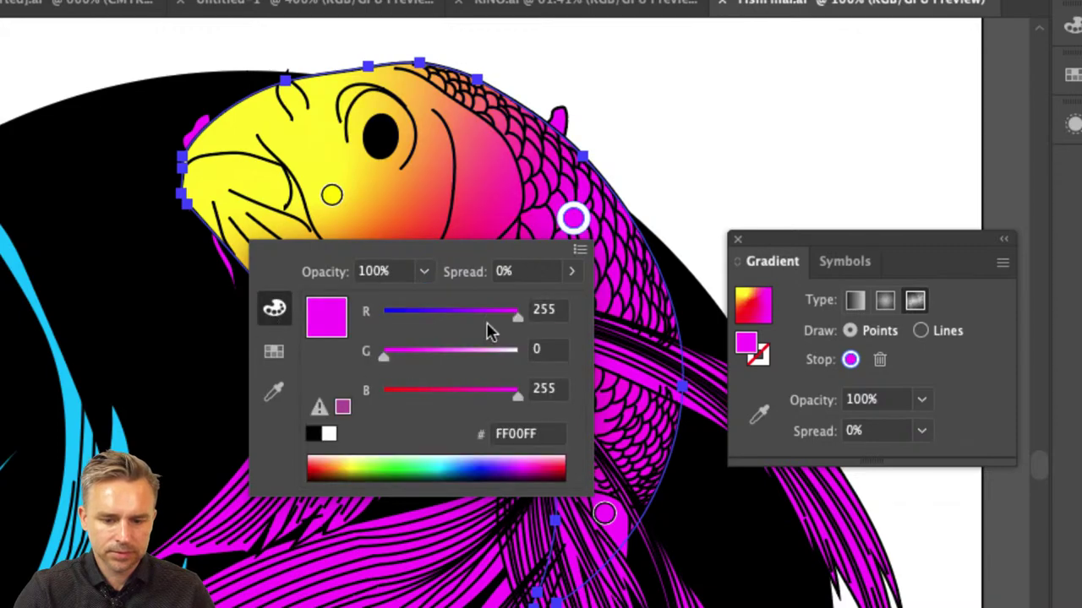
left_click_drag(470, 389, 450, 397)
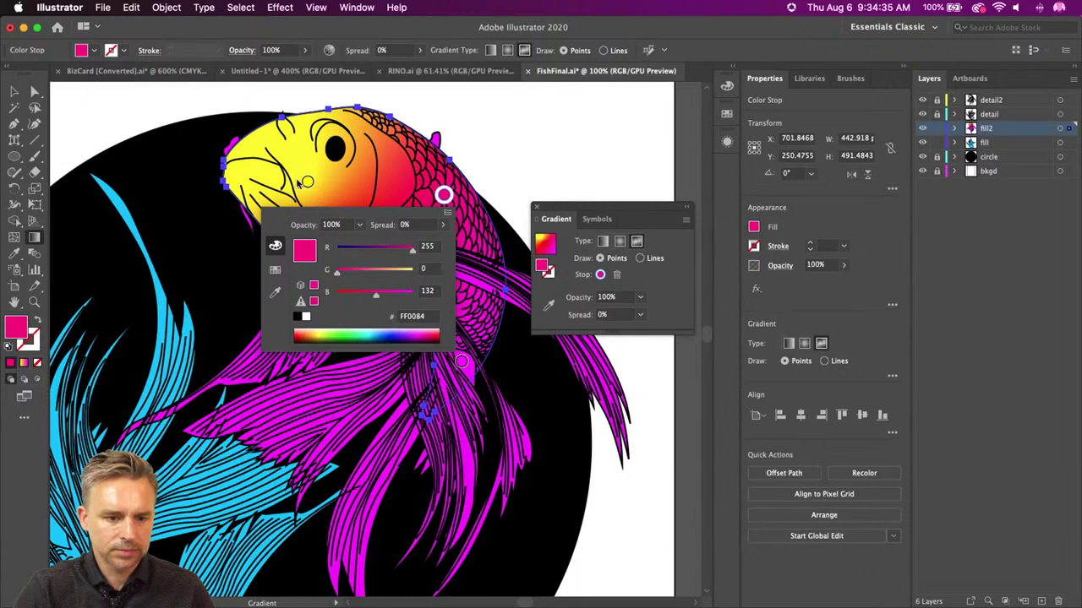
left_click(306, 184)
- Shift the yellow point up and pink point down, and add a hot-pink FF00AE point by the gills
left_click_drag(308, 184, 298, 166)
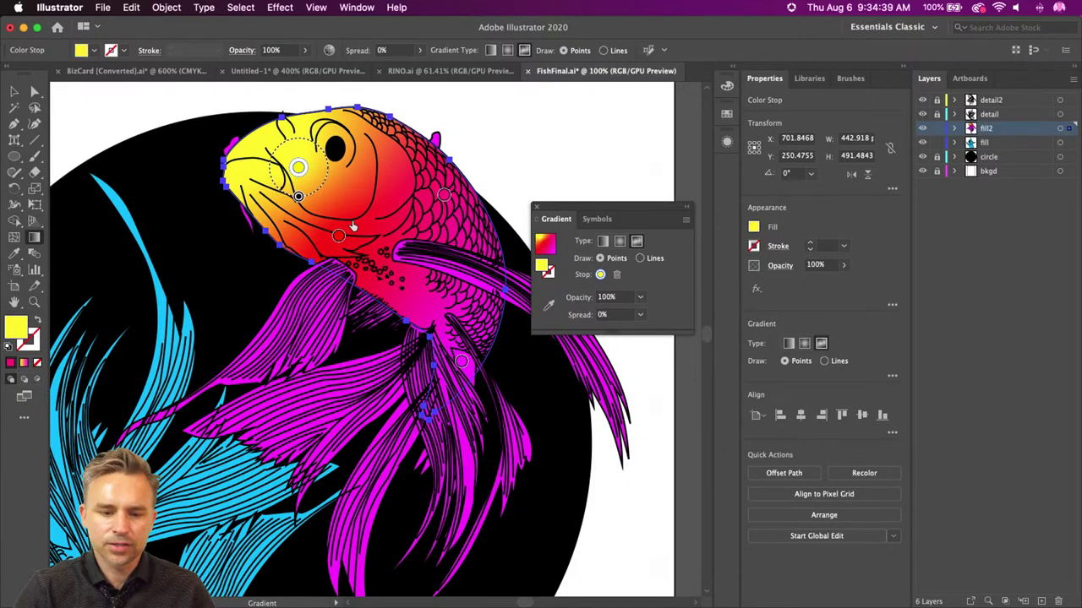
left_click_drag(444, 195, 469, 239)
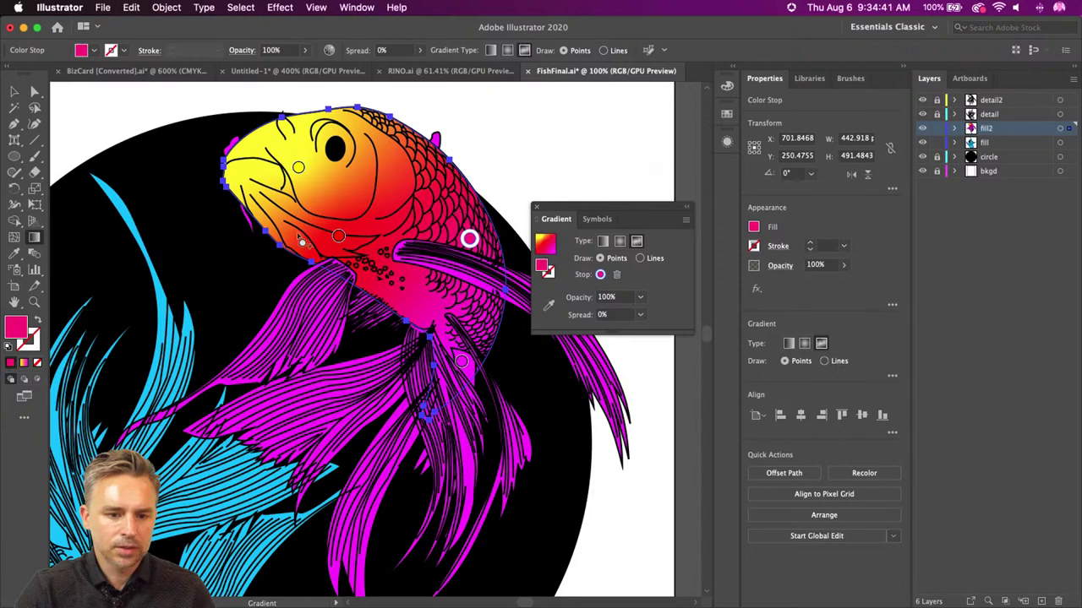
left_click_drag(336, 237, 337, 247)
double_click(335, 247)
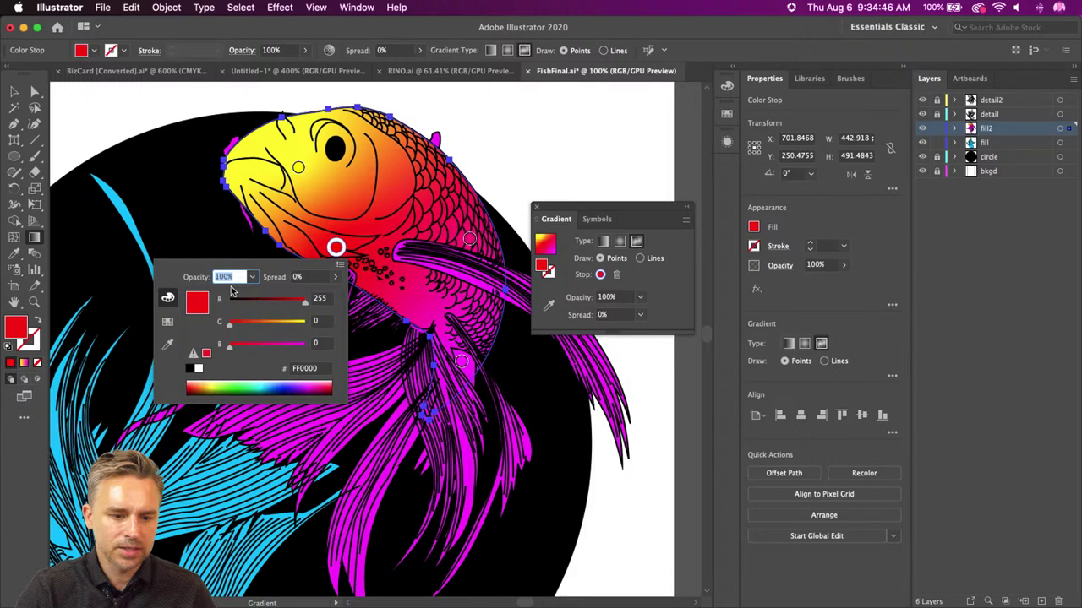
left_click(274, 346)
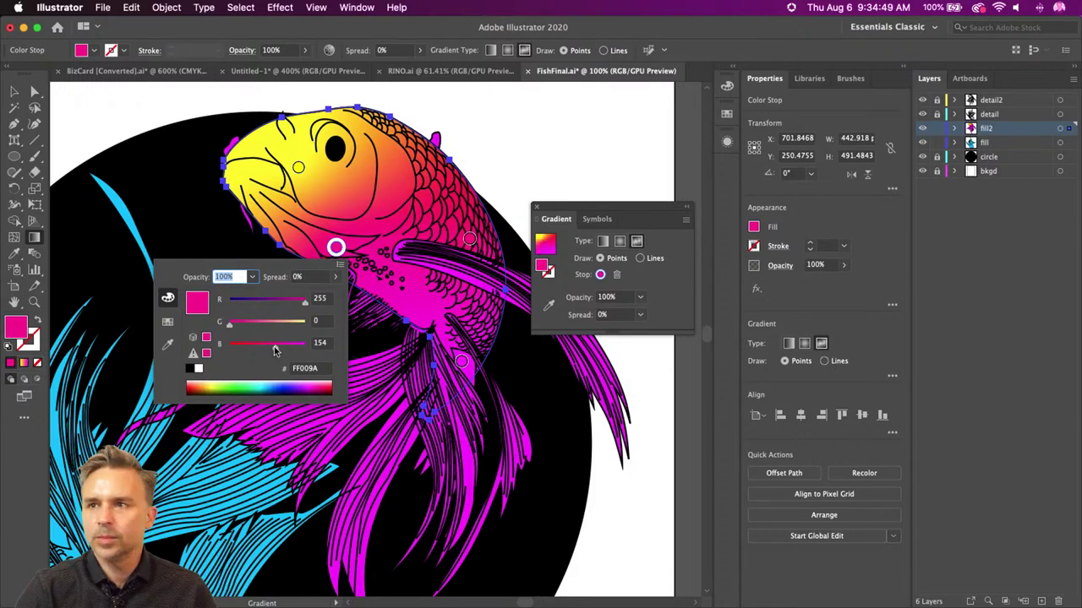
left_click_drag(274, 346, 281, 347)
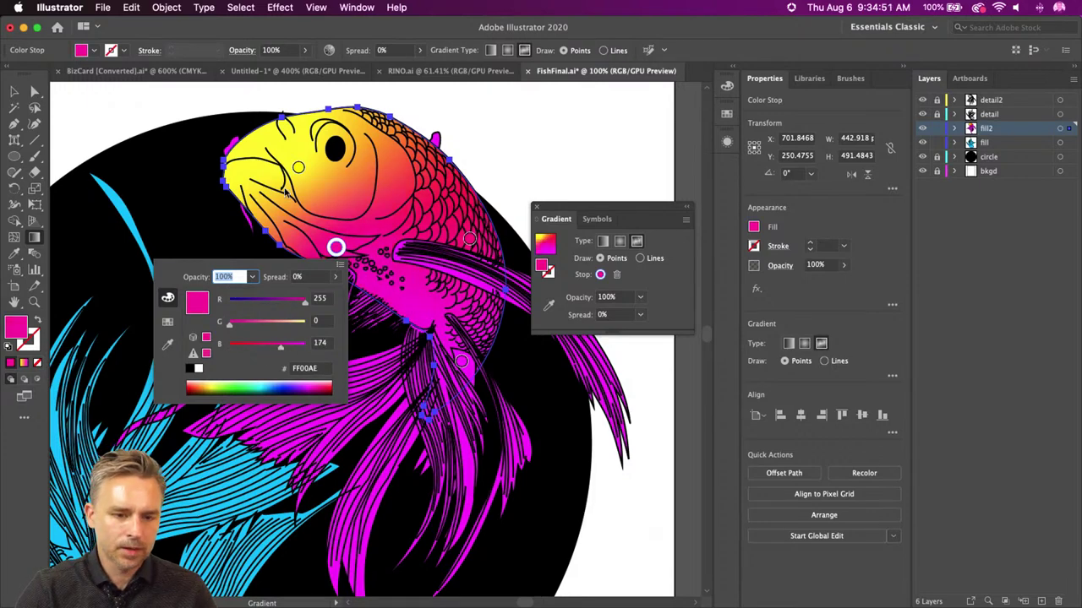
key("Escape")
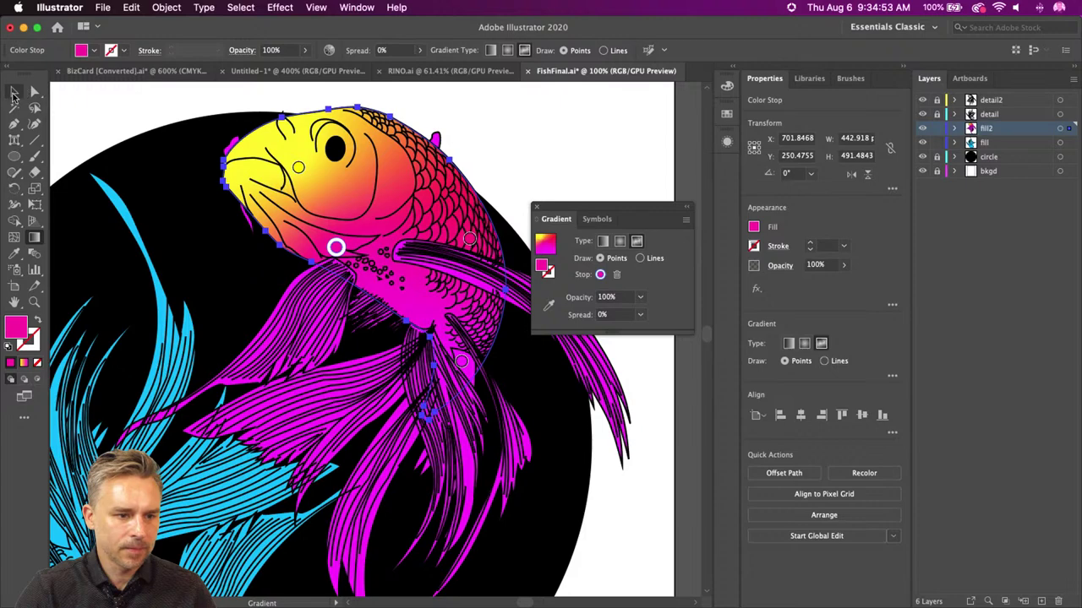
left_click(13, 93)
- Hide the detail2 line art, delete the stray magenta circle on the eye, then show detail2 again
left_click(264, 105)
key("super+equal")
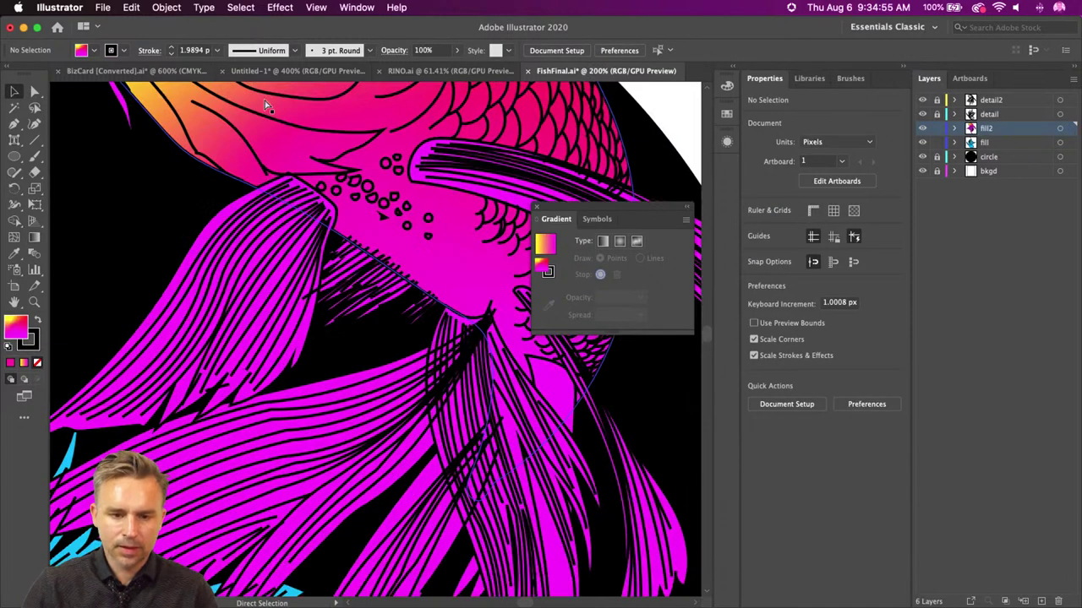
scroll(279, 169, "up", 10)
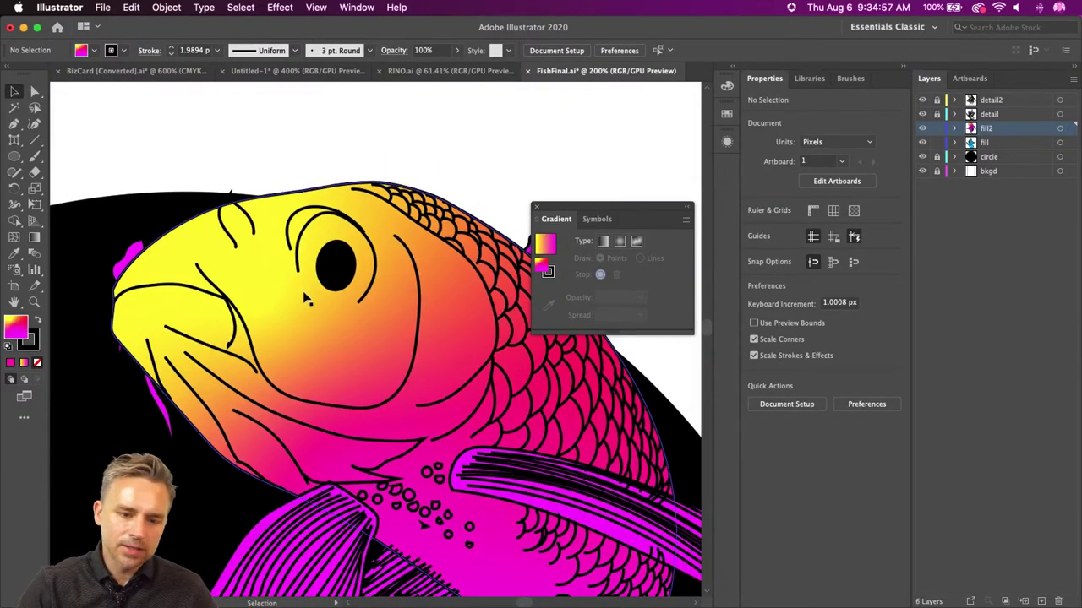
left_click(990, 99)
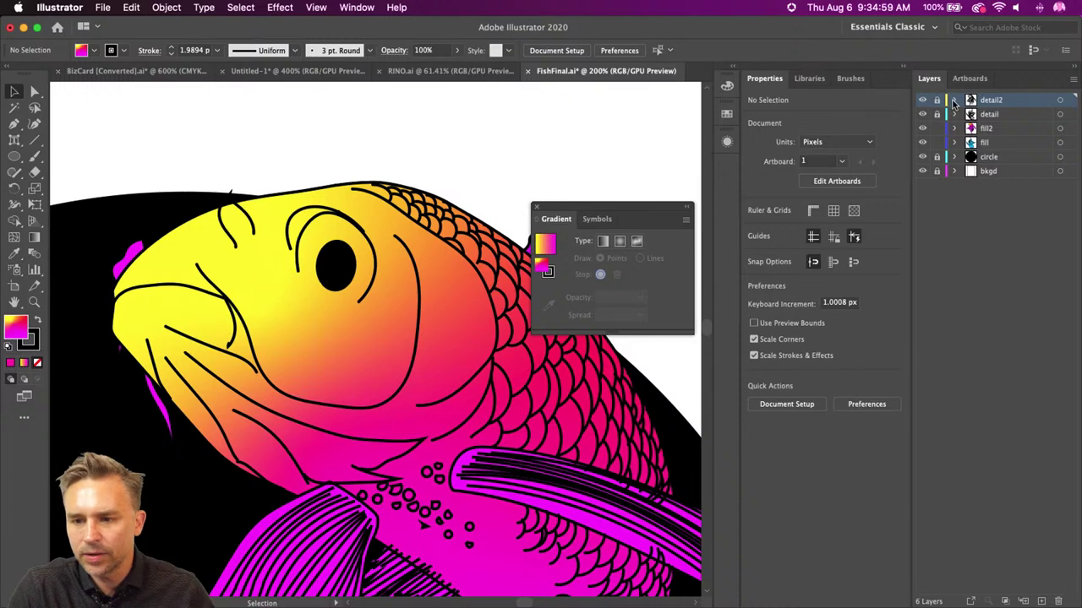
left_click(922, 99)
left_click(922, 99)
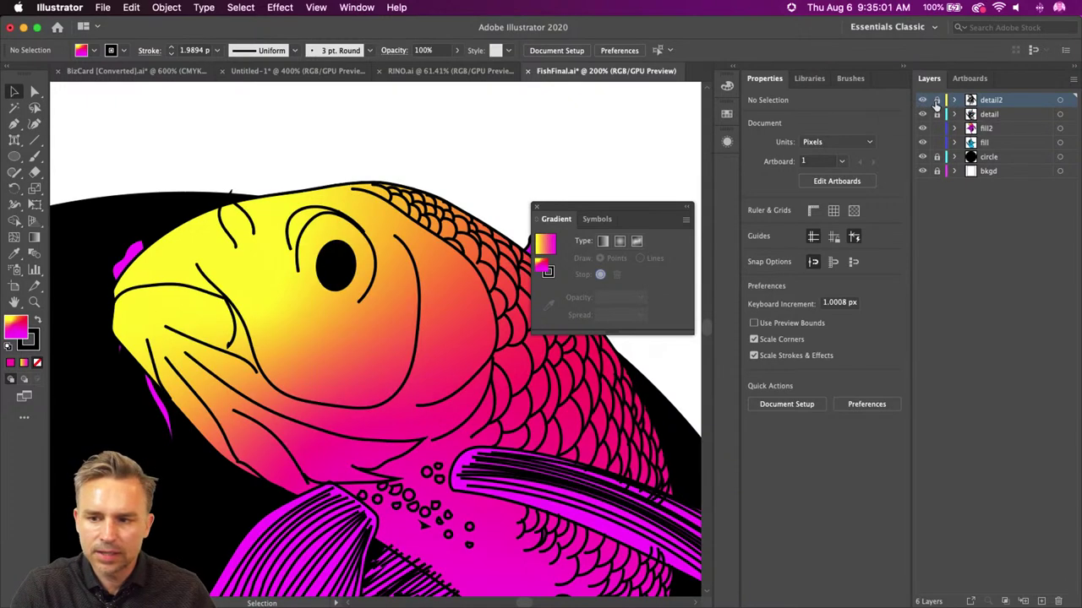
left_click(922, 100)
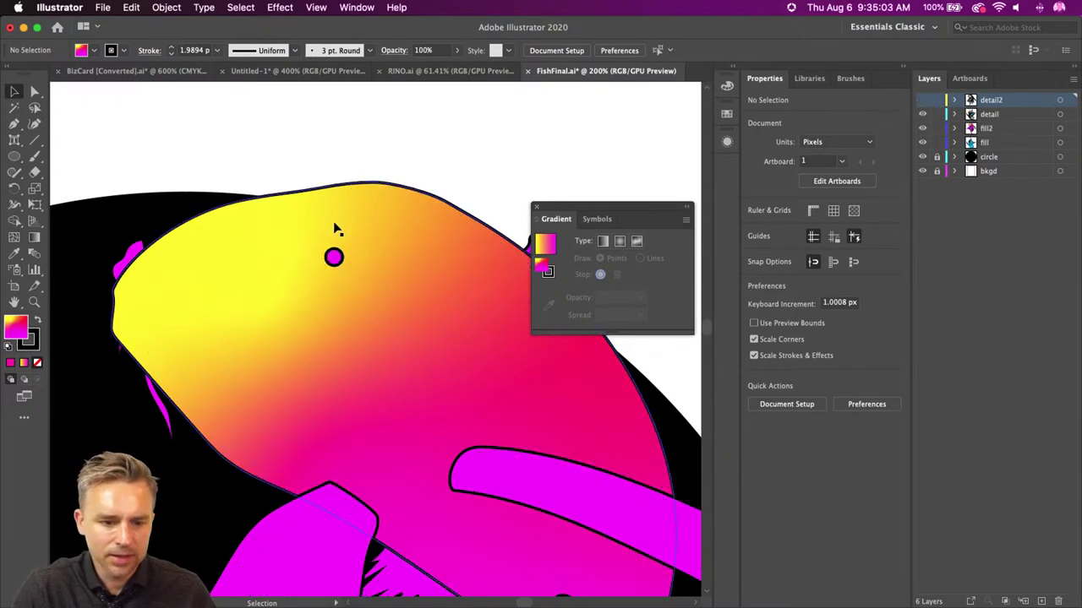
left_click_drag(334, 266, 333, 261)
key("Delete")
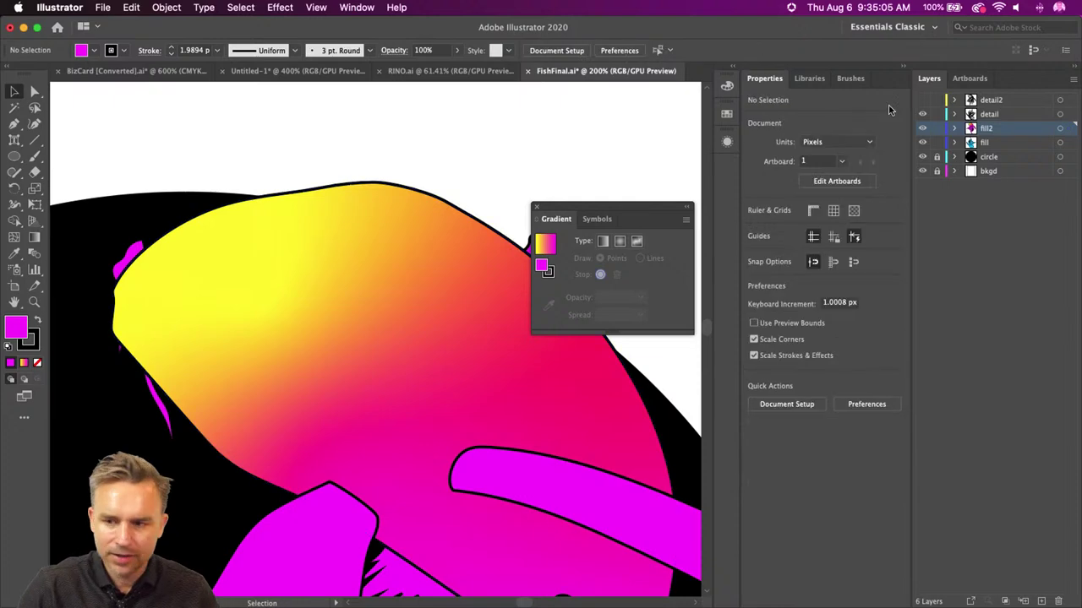
left_click(922, 100)
- Paste the eye highlight back in front on detail2 and give it a white fill
left_click(993, 102)
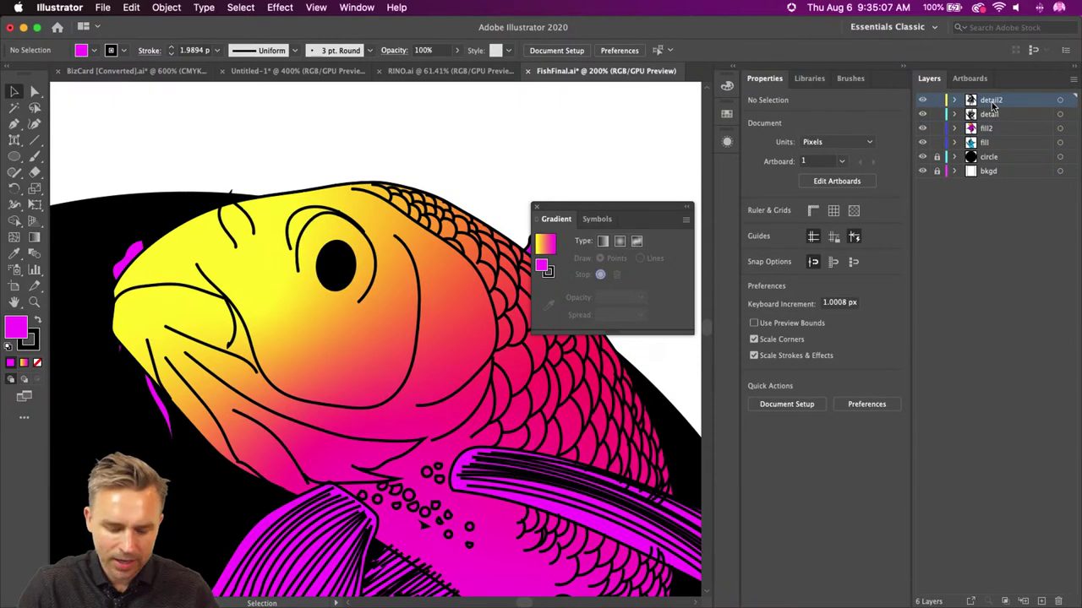
key("super+f")
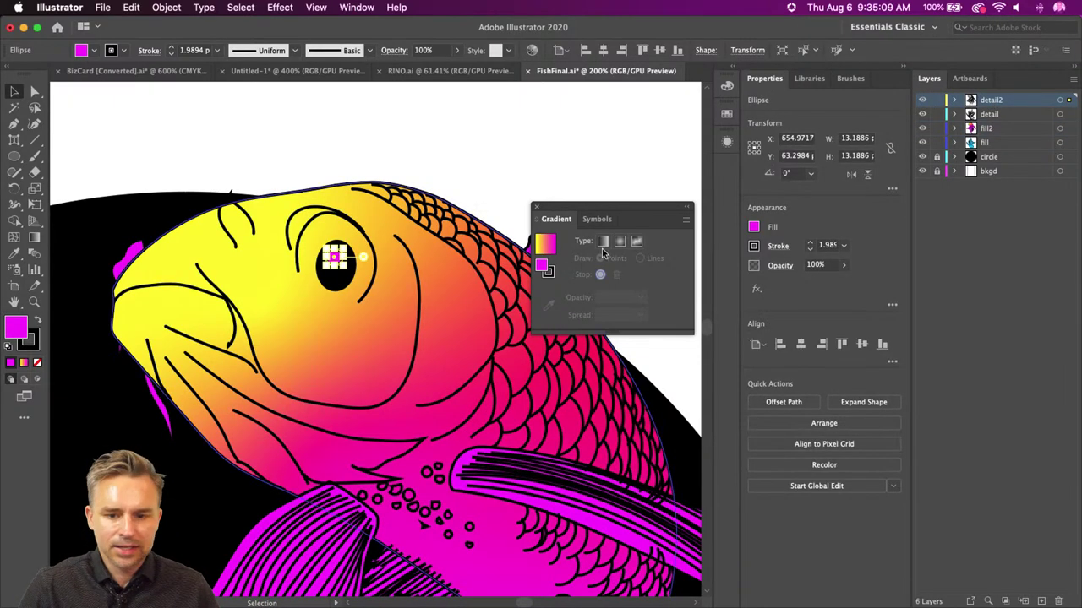
left_click(9, 347)
left_click(233, 161)
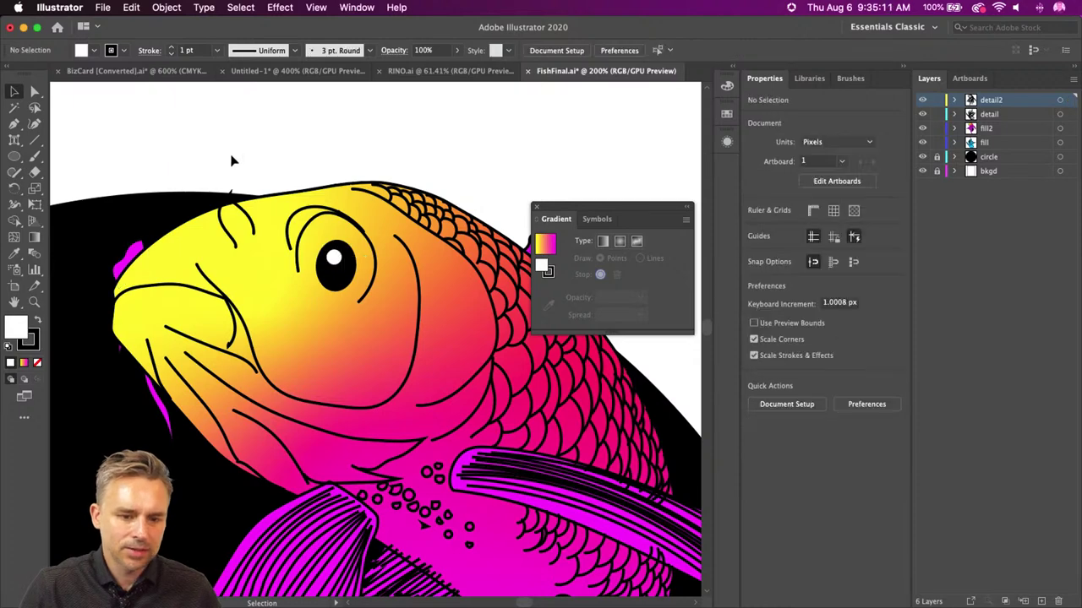
- Zoom out to show both fish and select the lower blue koi's fill
key("super+minus")
key("super+minus")
key("super+minus")
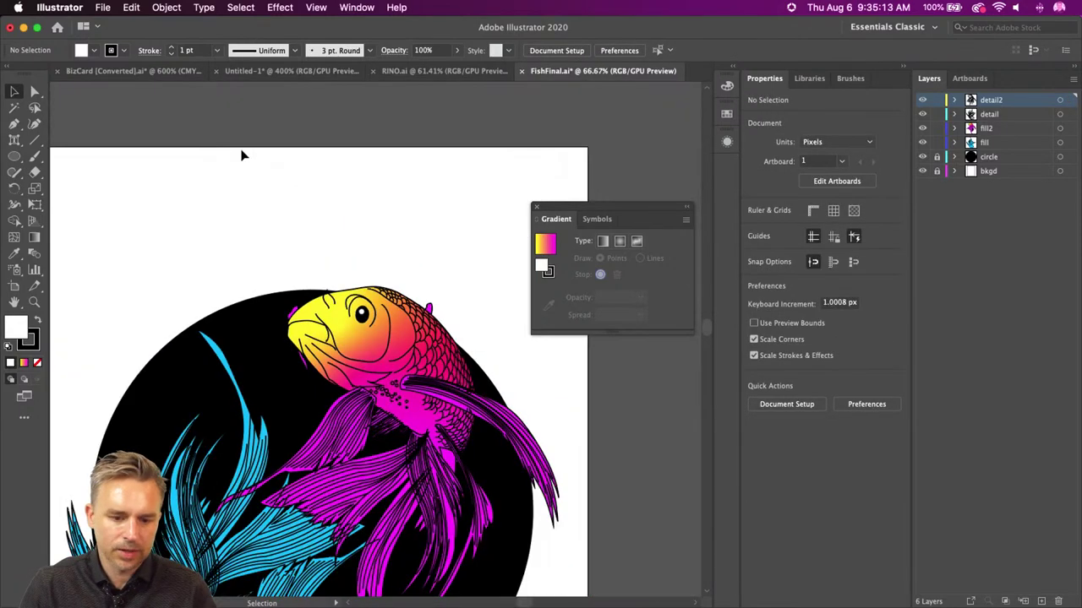
left_click_drag(140, 362, 224, 176)
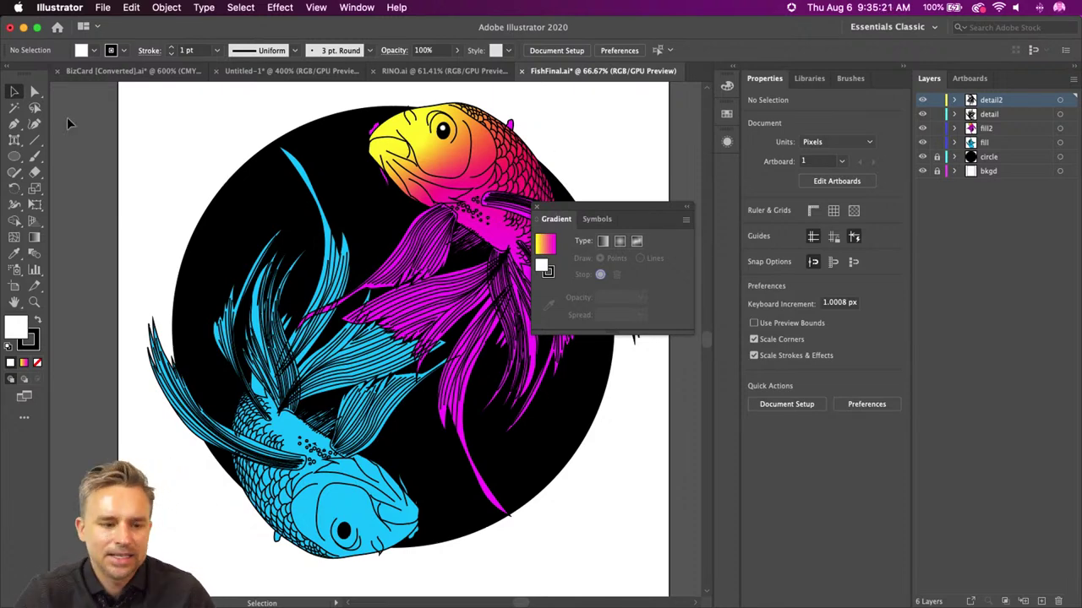
scroll(169, 177, "left", 3)
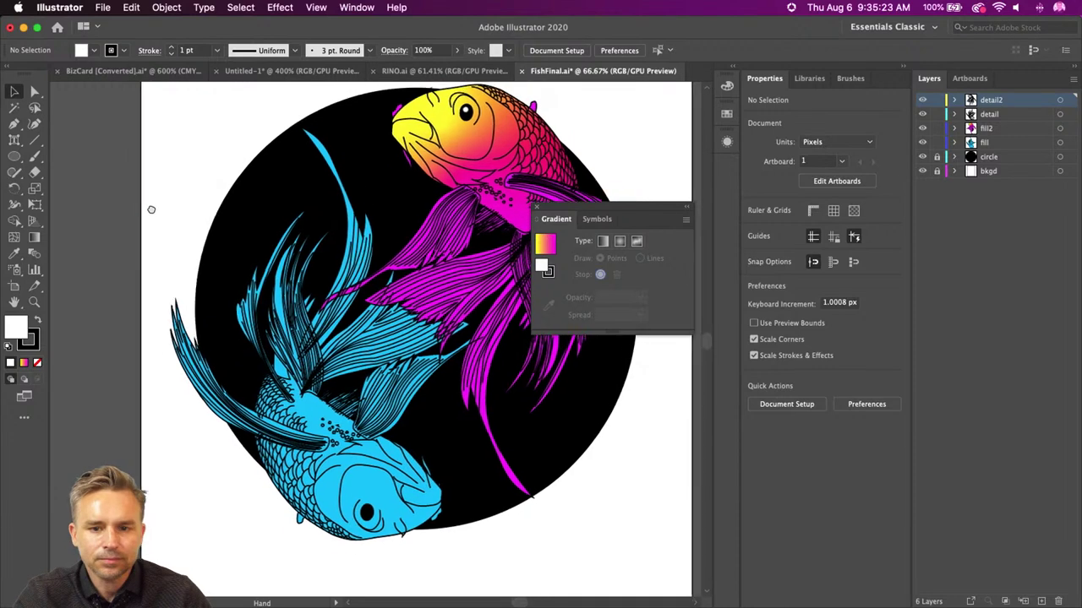
left_click(356, 499)
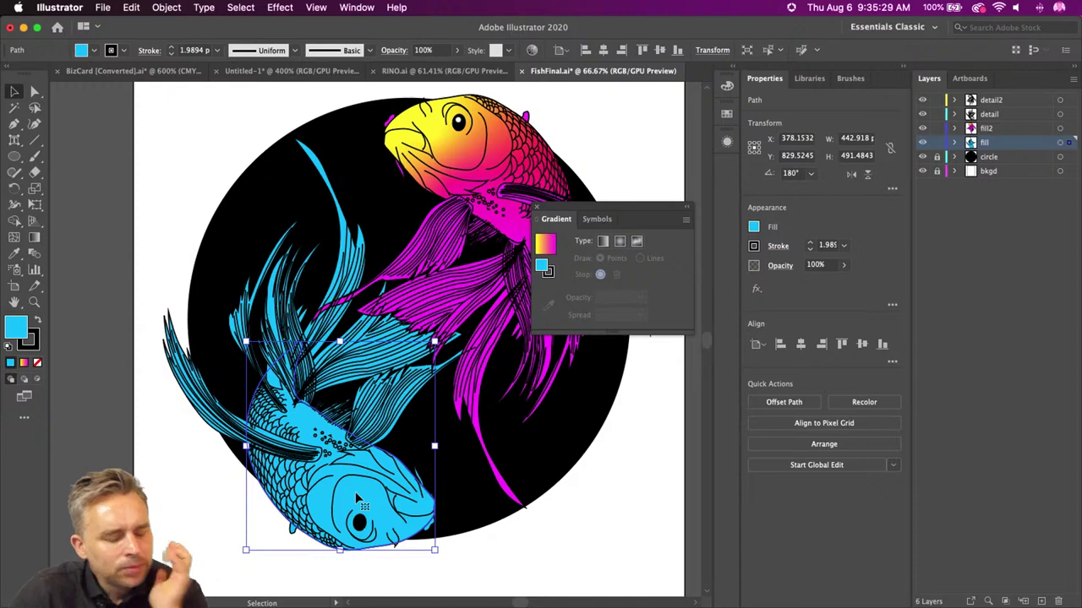
left_click(17, 304)
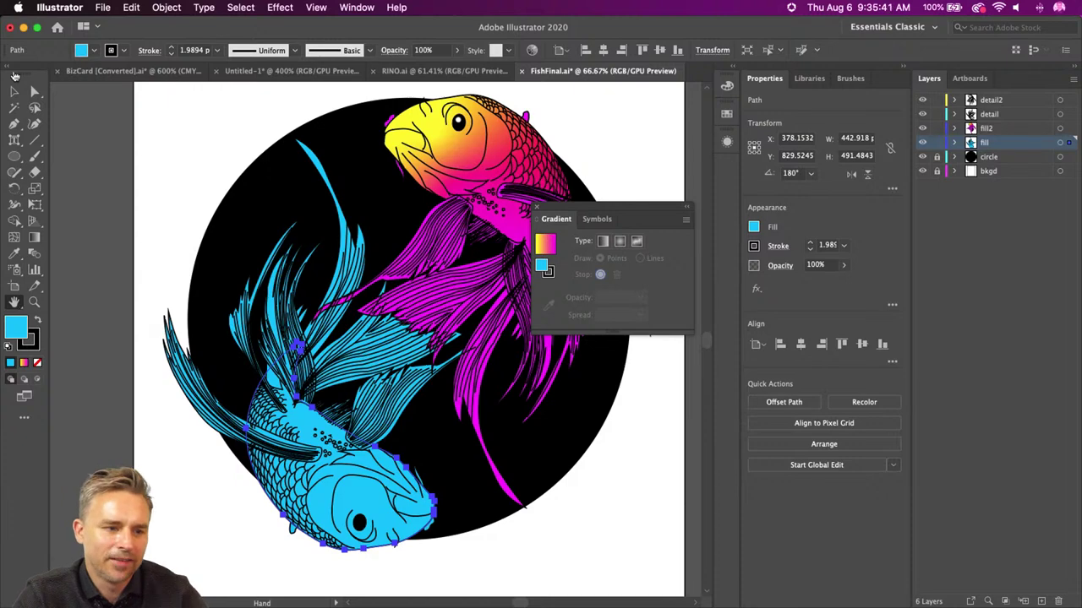
- Zoom in on the lower koi's fill path and apply a freeform gradient to it
left_click(14, 91)
left_click(312, 490)
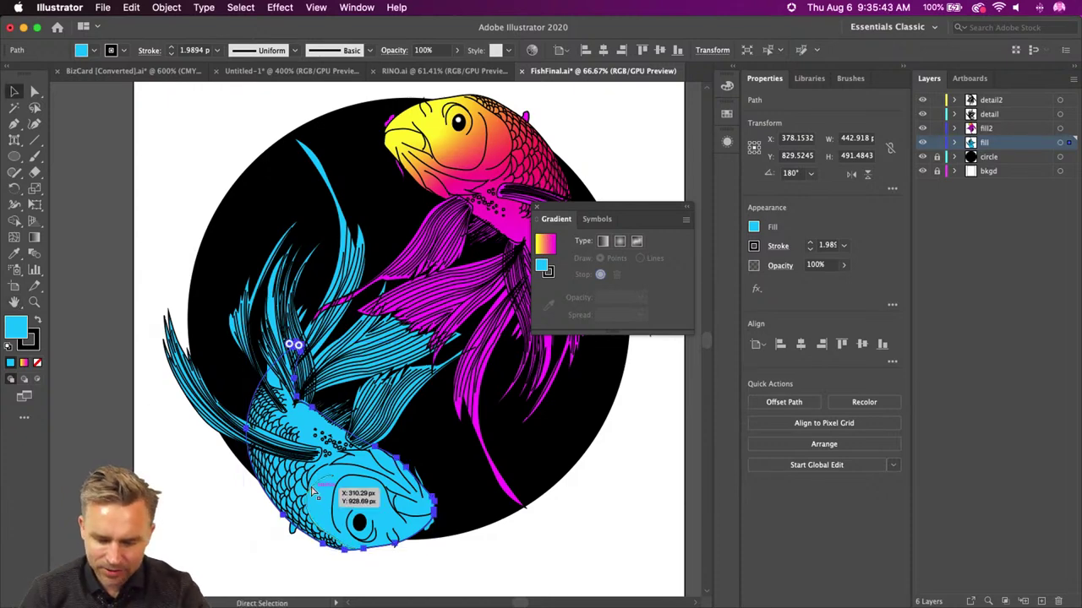
key("super+equal")
key("super+equal")
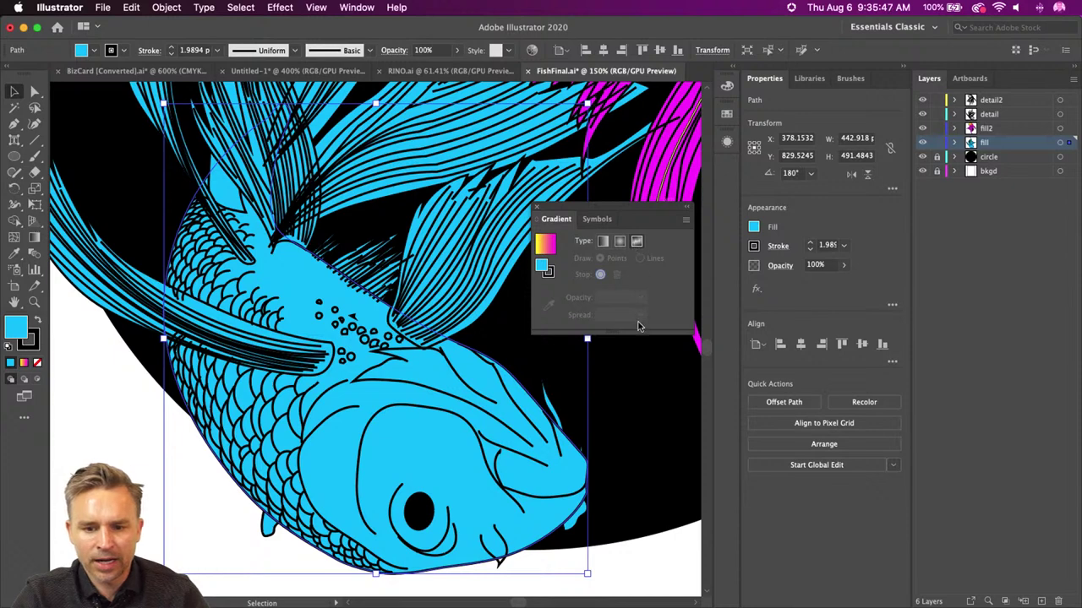
key("g")
left_click(273, 306)
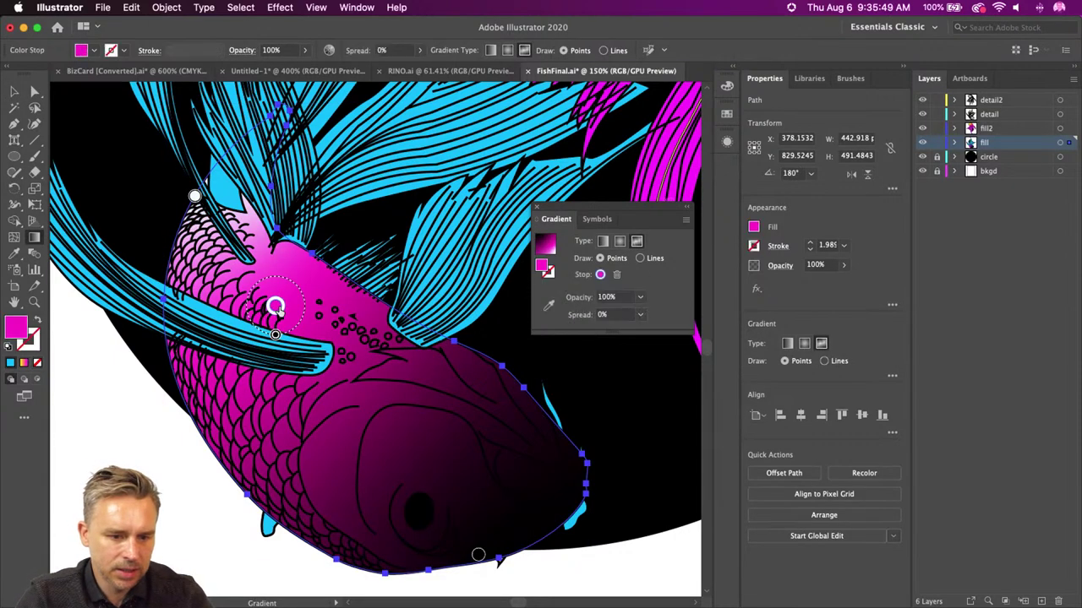
- Make the first freeform gradient point cyan, then reposition the light and cyan points on the lower fish
double_click(275, 306)
left_click(107, 381)
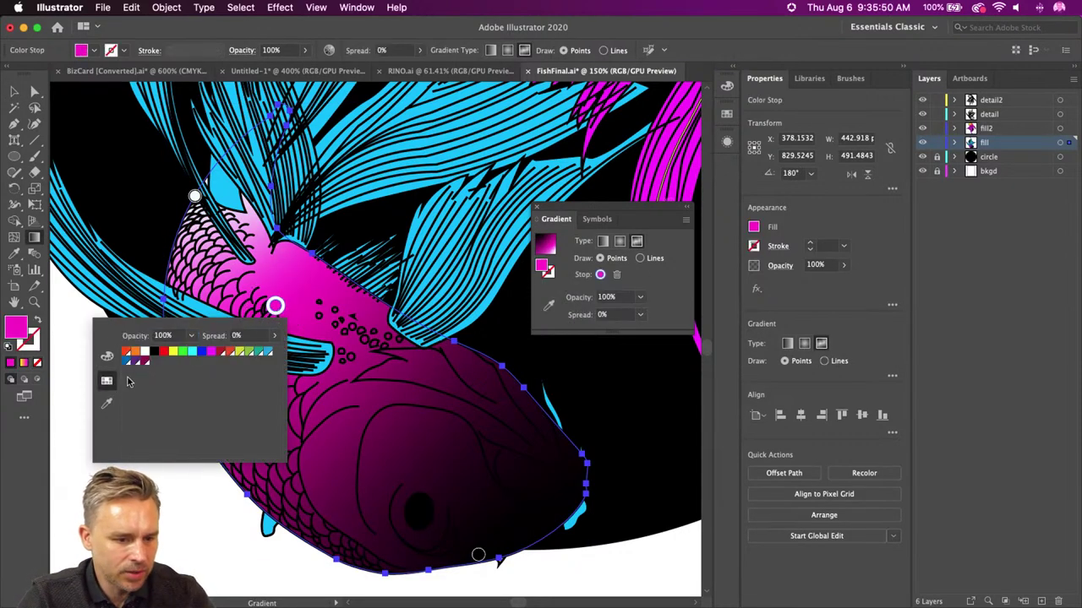
left_click(193, 354)
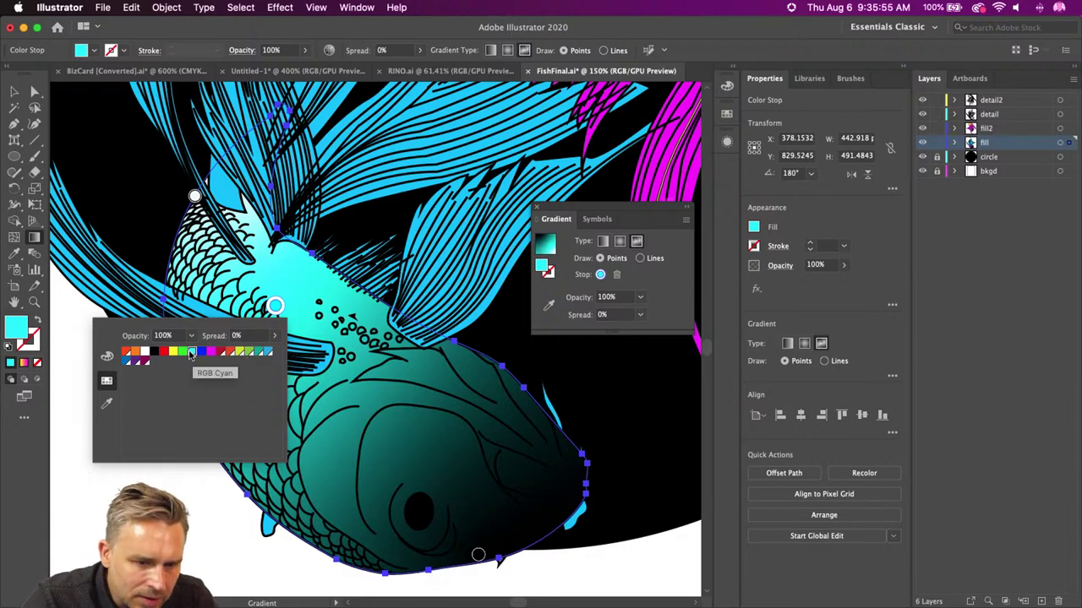
left_click(194, 197)
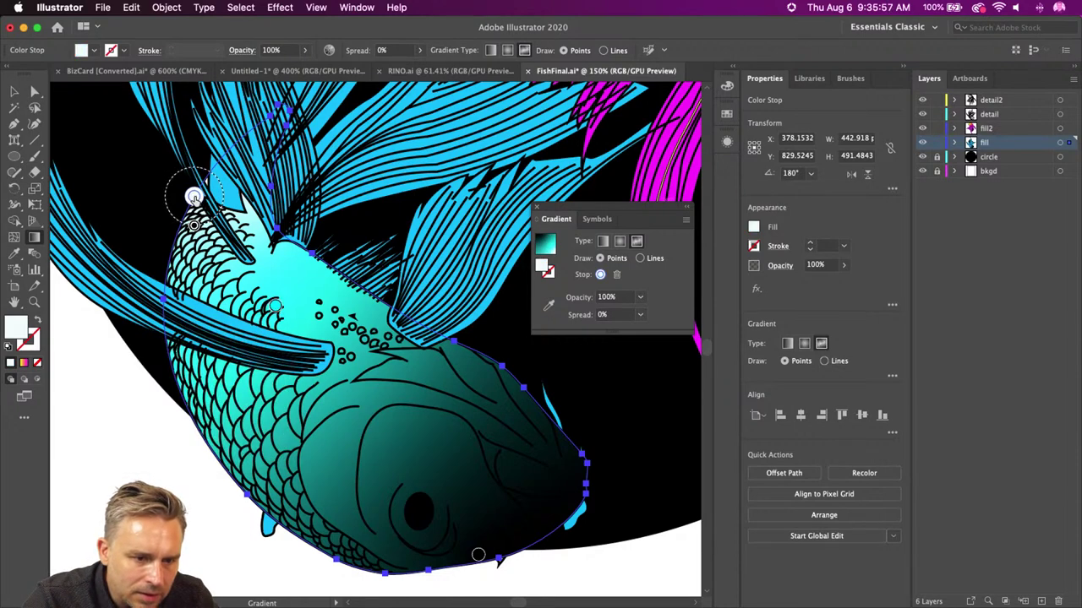
left_click_drag(194, 197, 415, 457)
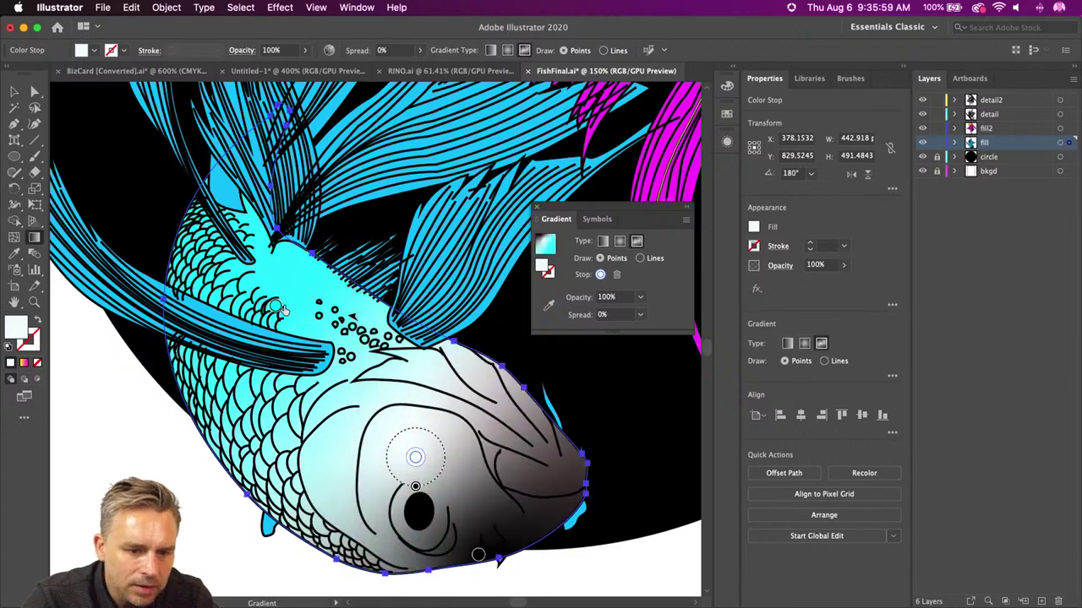
left_click_drag(275, 306, 260, 270)
- Change the cyan point to medium blue and add a new cyan point near the gills
double_click(259, 271)
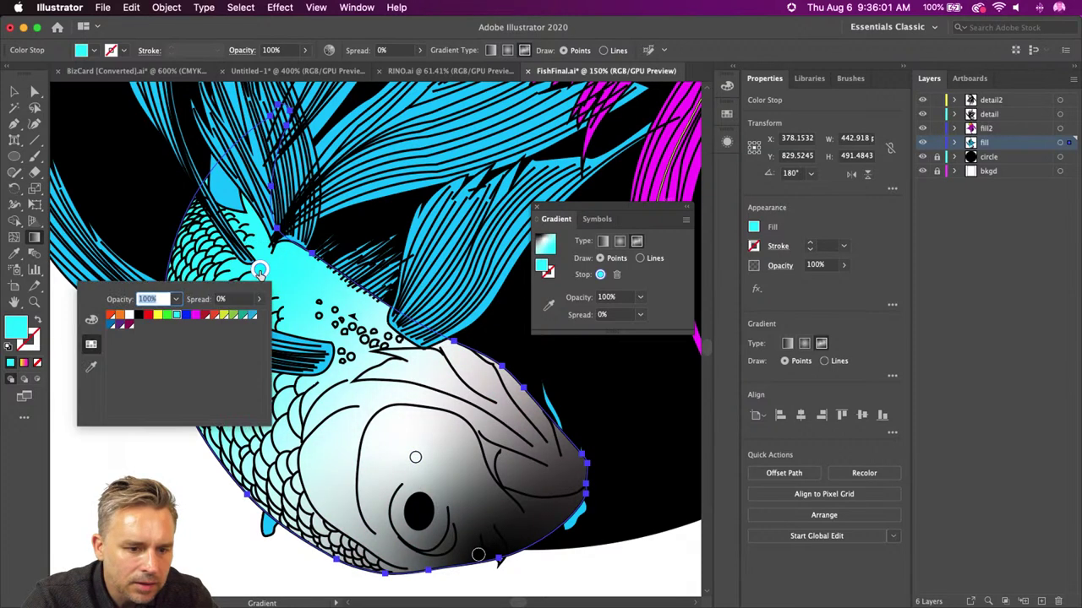
left_click(251, 317)
left_click(412, 460)
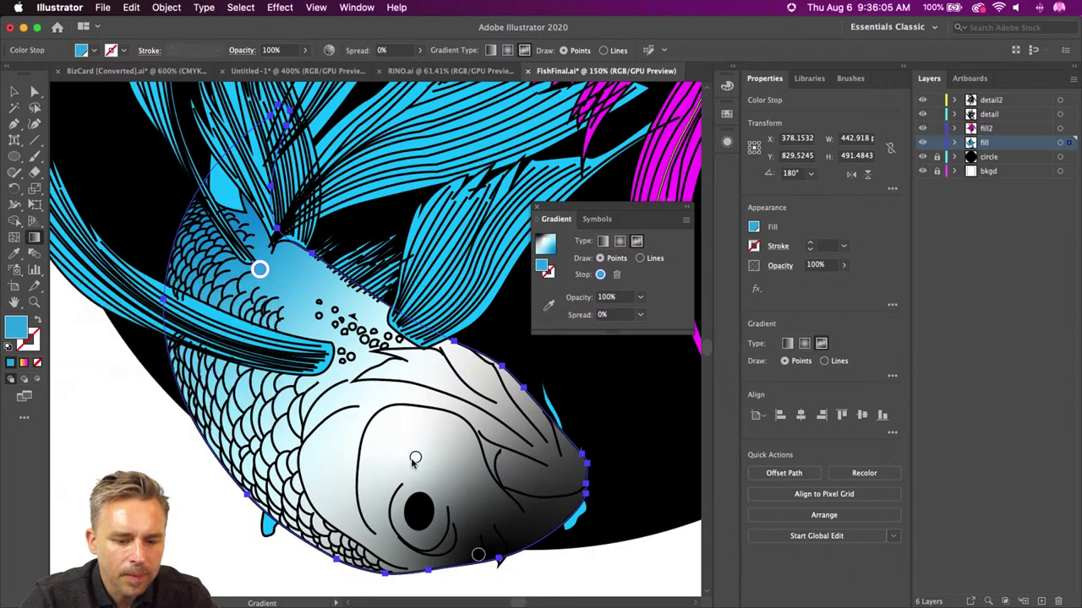
left_click(313, 324)
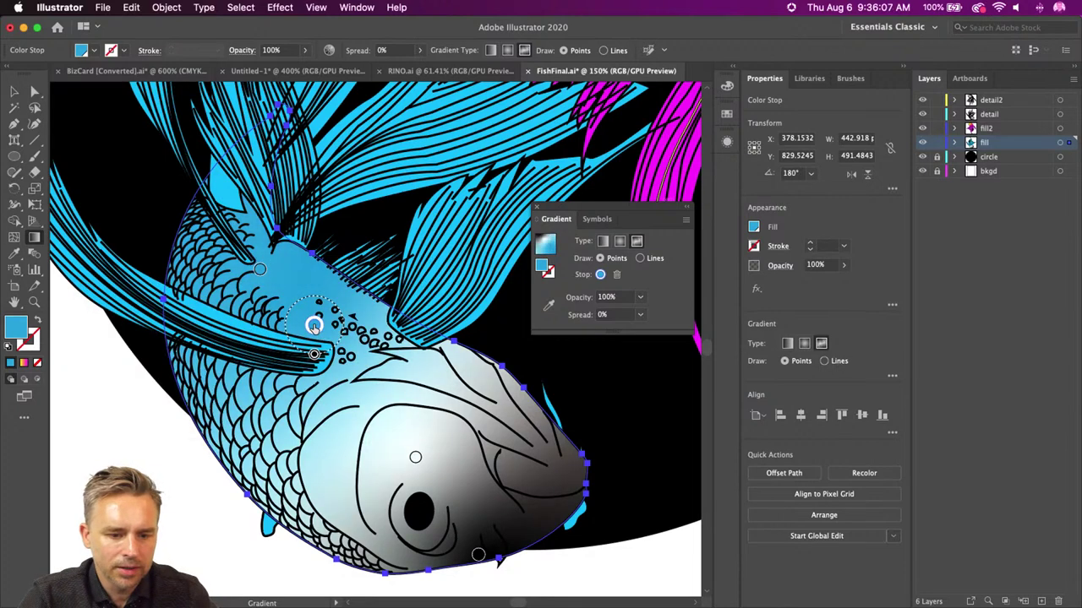
double_click(314, 324)
left_click(227, 373)
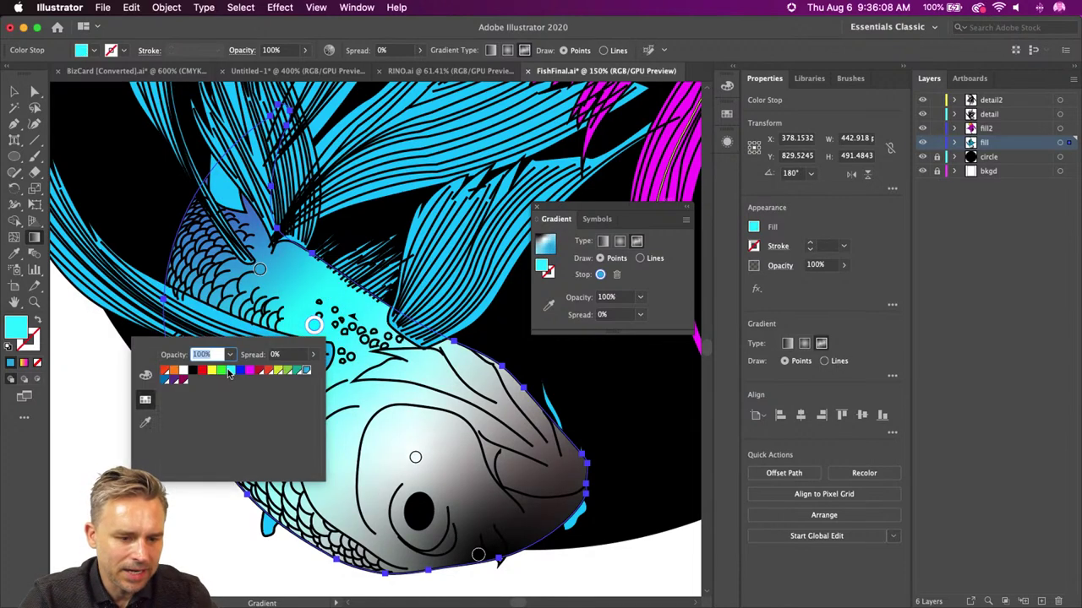
left_click(414, 459)
- Make the white middle gradient point magenta and the jaw point yellow
double_click(416, 458)
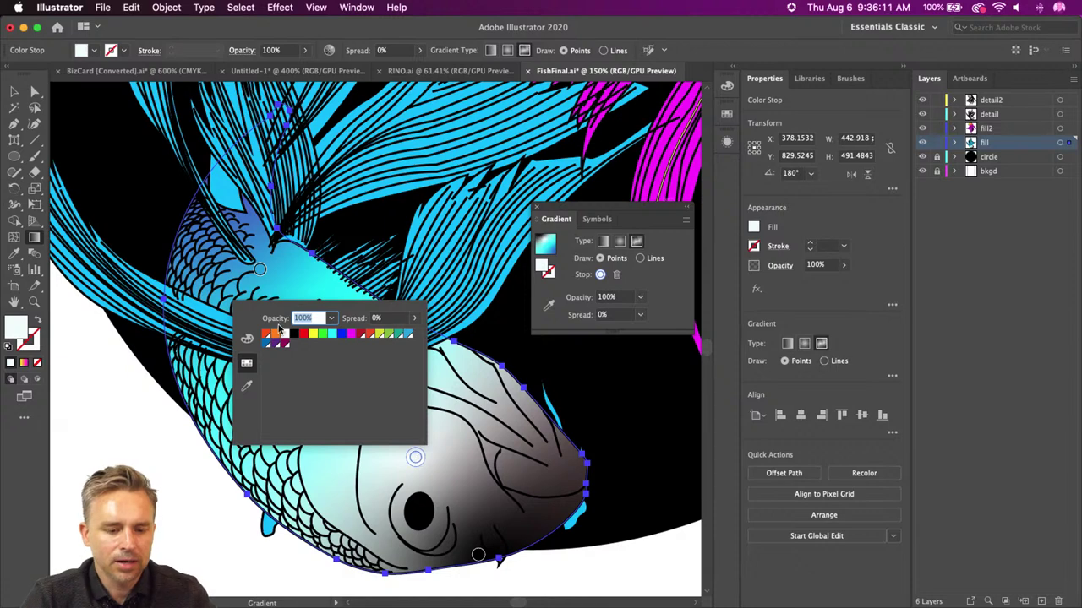
left_click(351, 335)
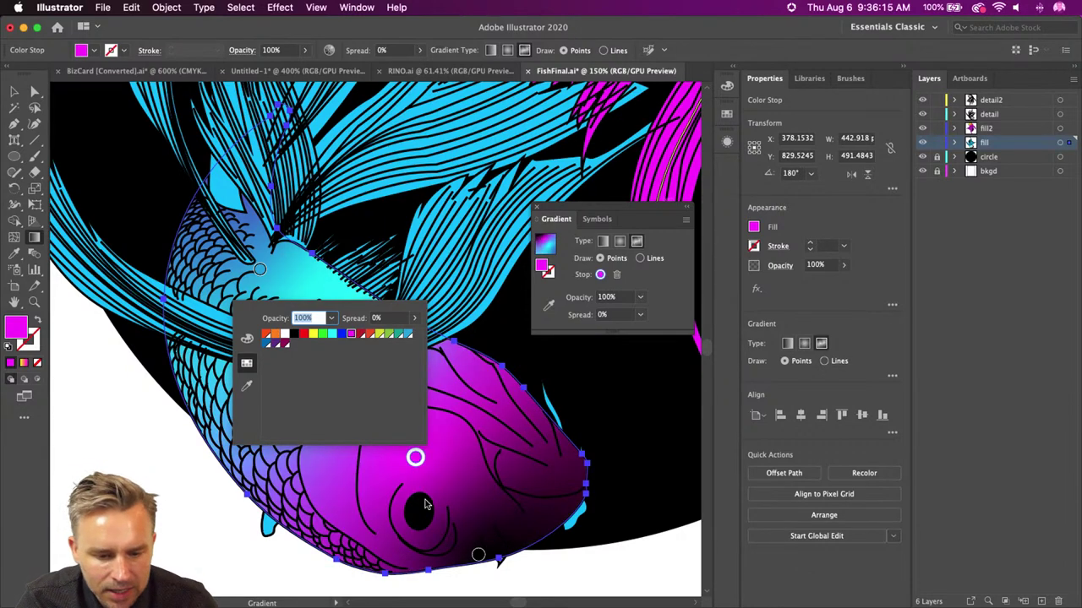
left_click(484, 570)
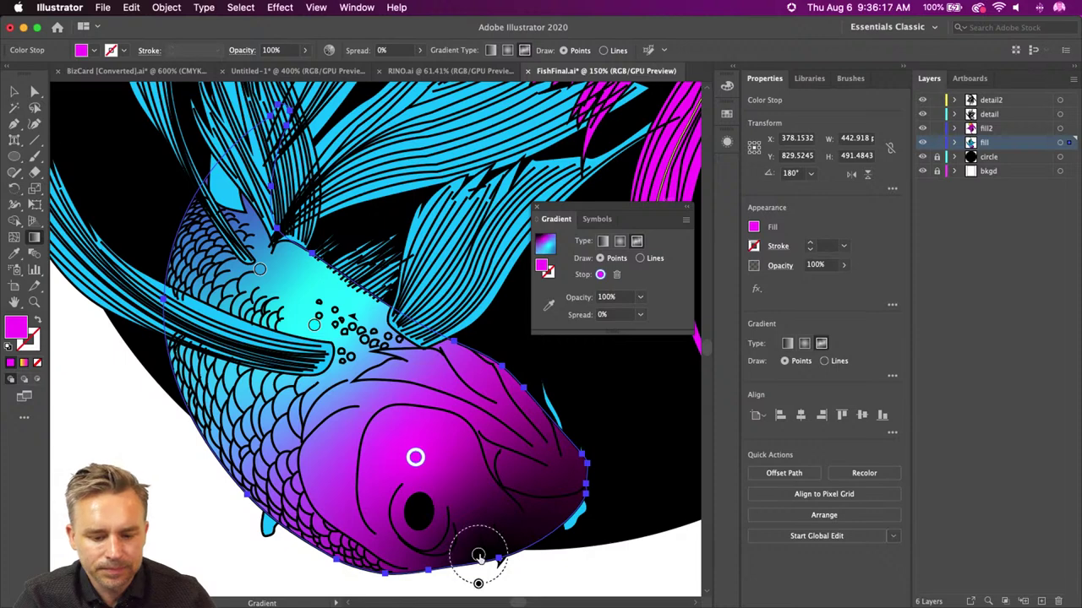
double_click(479, 555)
left_click(376, 430)
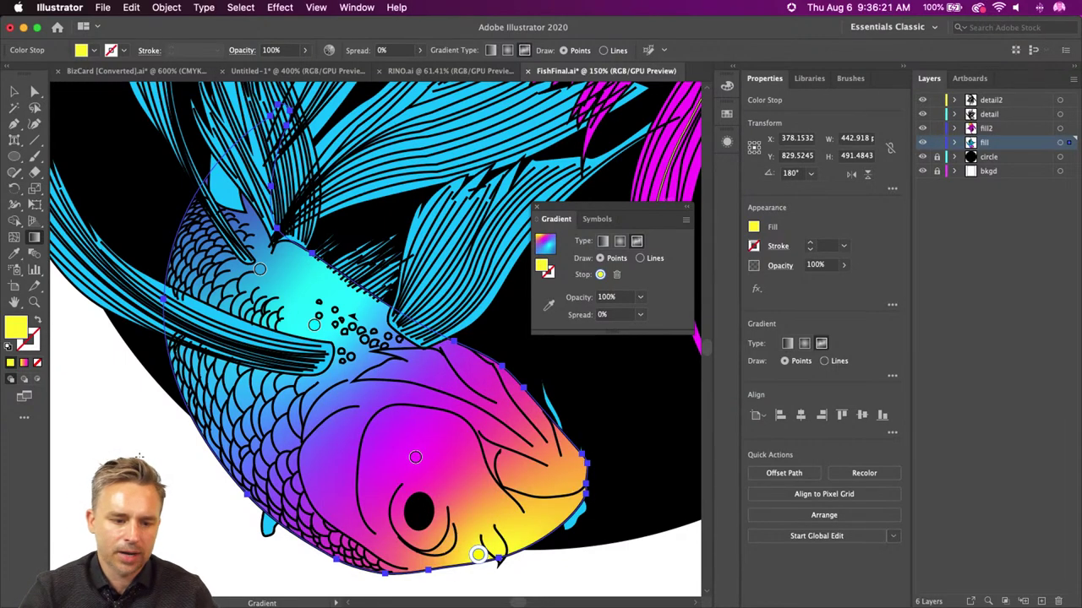
- Finish gradient editing, deselect the fish and preview the artwork full-screen
left_click(13, 95)
left_click(87, 427)
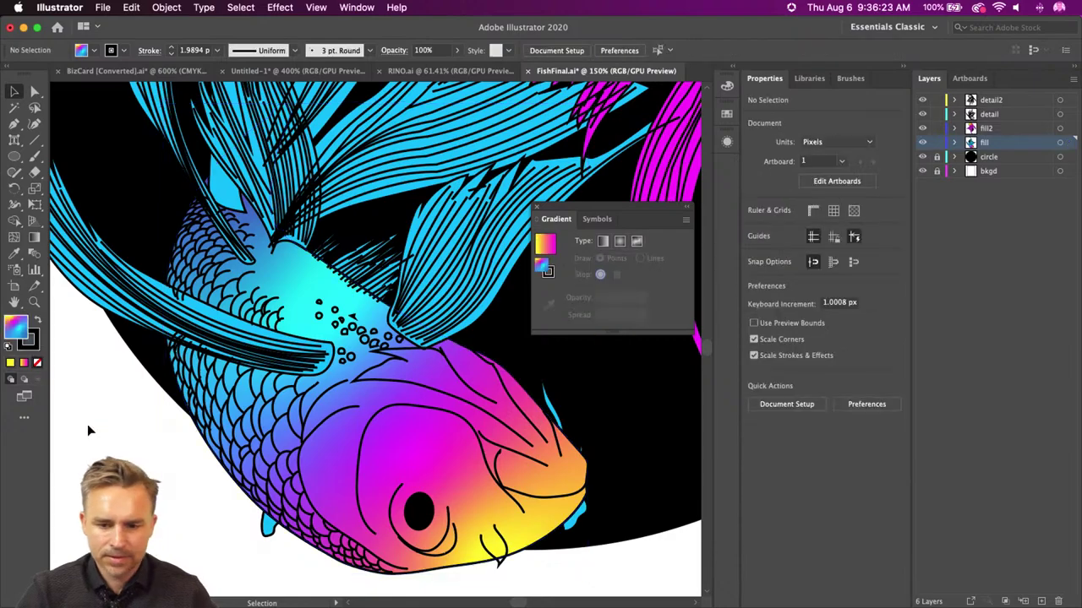
key("shift+f")
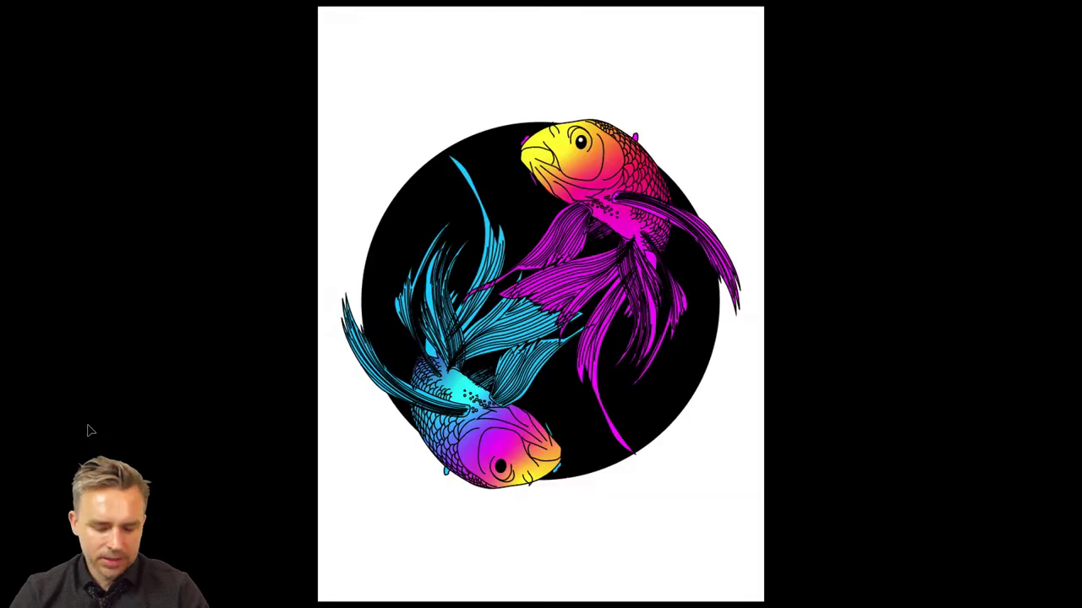
- Leave the full-screen preview, zoom in on the lower fish and show its freeform gradient points
key("Escape")
key("super+equal")
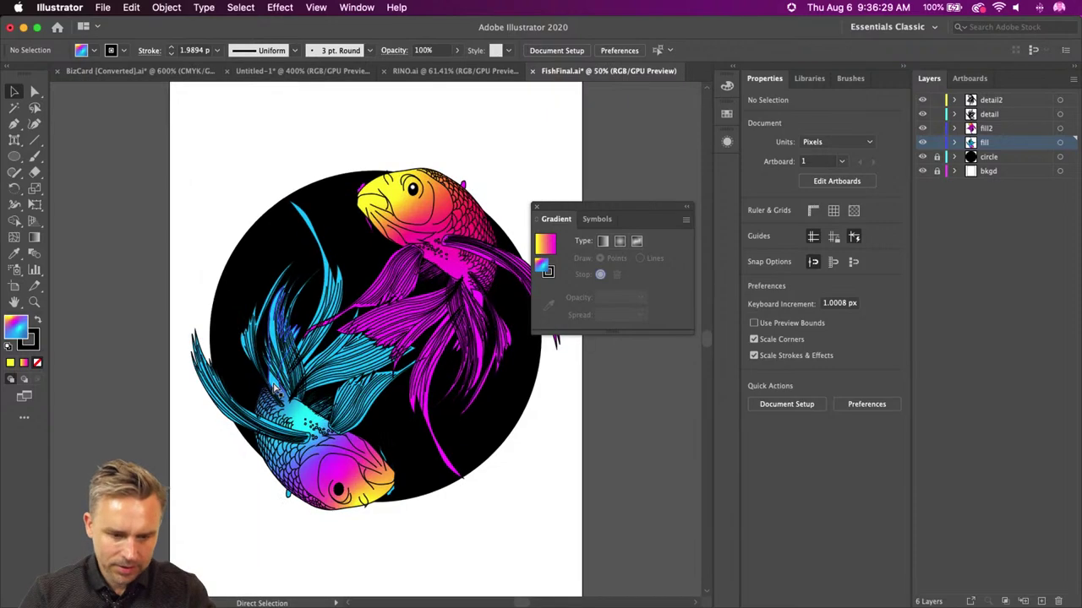
key("shift+equal")
key("super+equal")
key("super+equal")
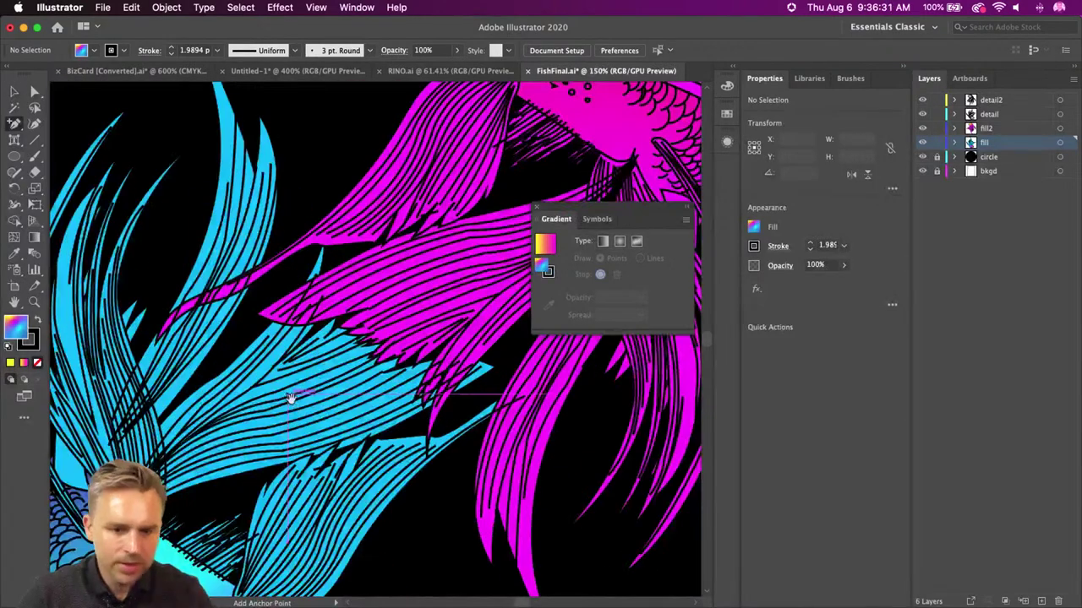
left_click_drag(290, 394, 177, 225)
key("v")
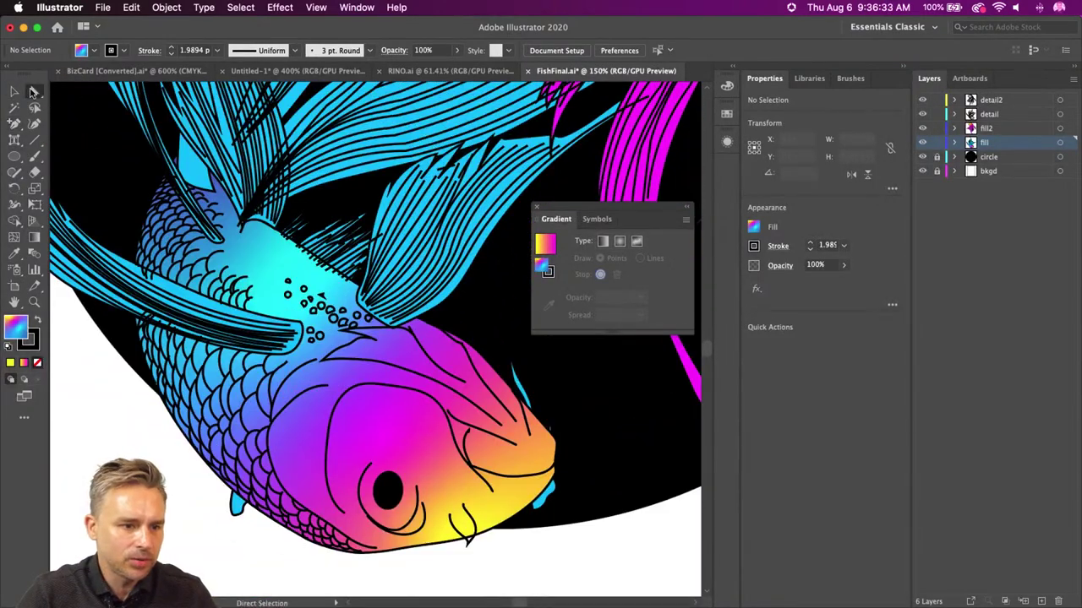
left_click(432, 426)
key("g")
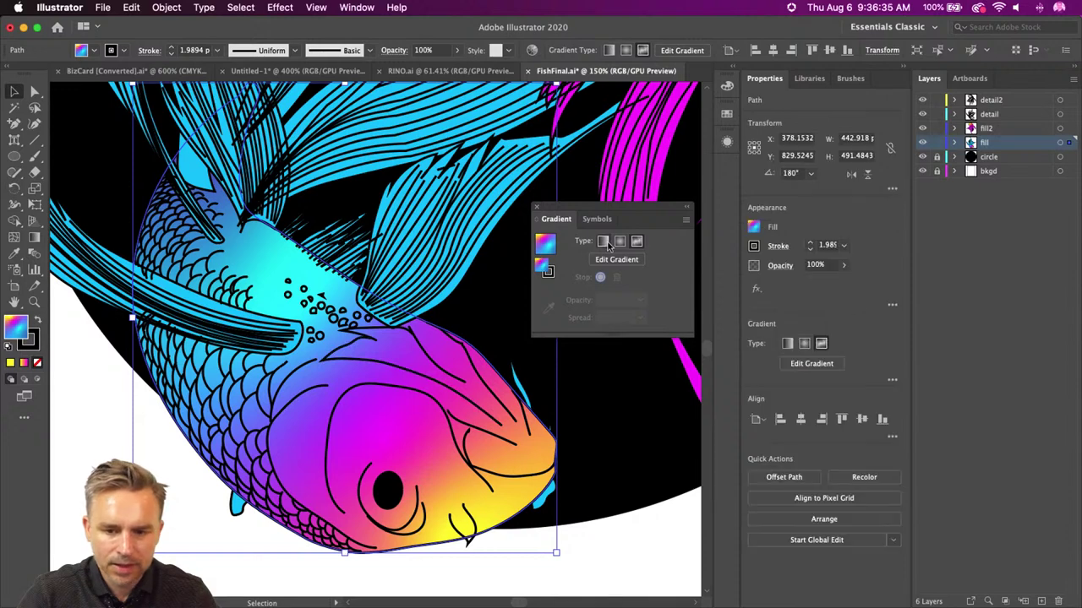
- Change the magenta head point to cyan 00FFFF using the RGB sliders
left_click(384, 437)
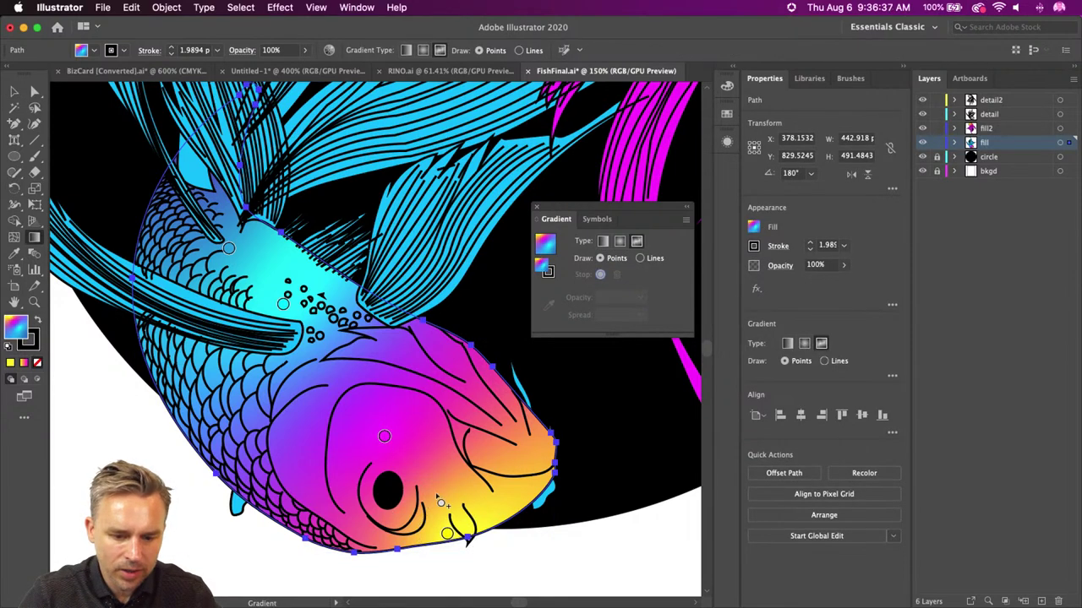
double_click(383, 437)
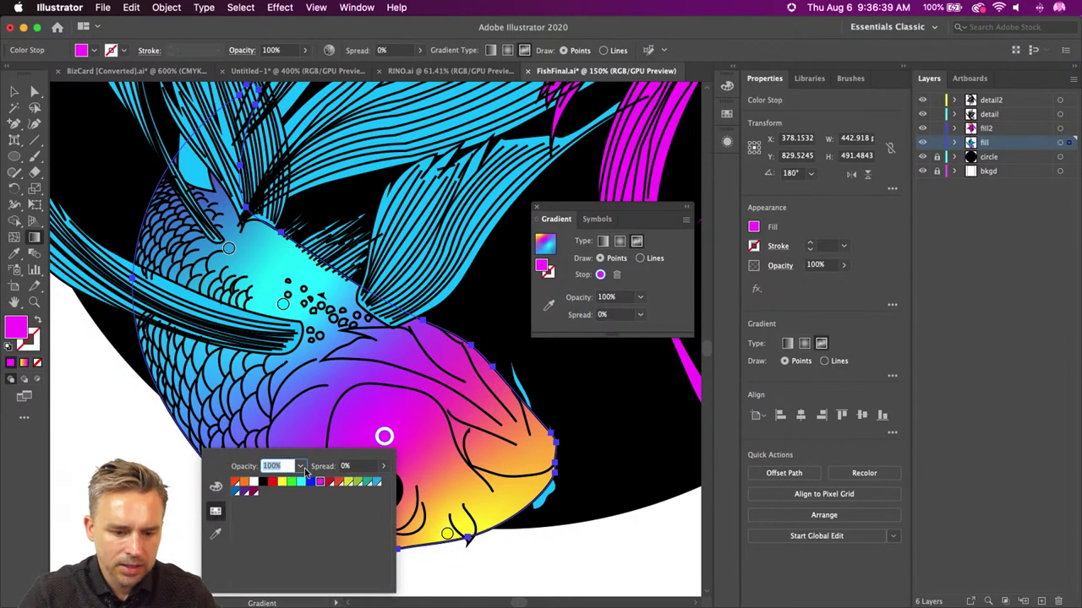
left_click(214, 486)
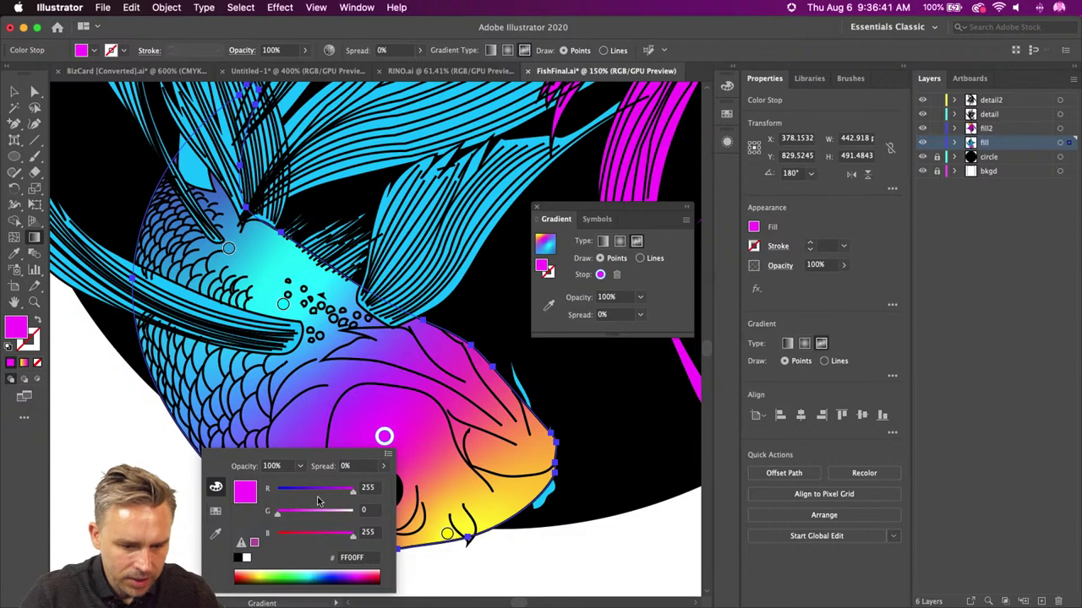
left_click_drag(352, 490, 335, 513)
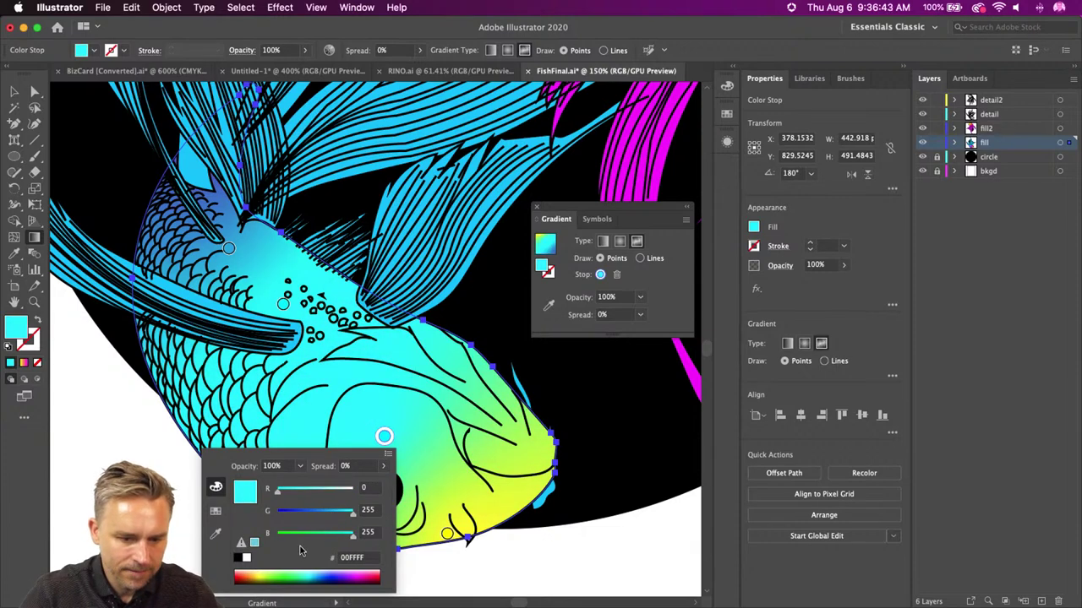
left_click(427, 506)
- Drag the yellow point down to the lower belly and zoom out to the whole artboard
left_click_drag(446, 533, 334, 532)
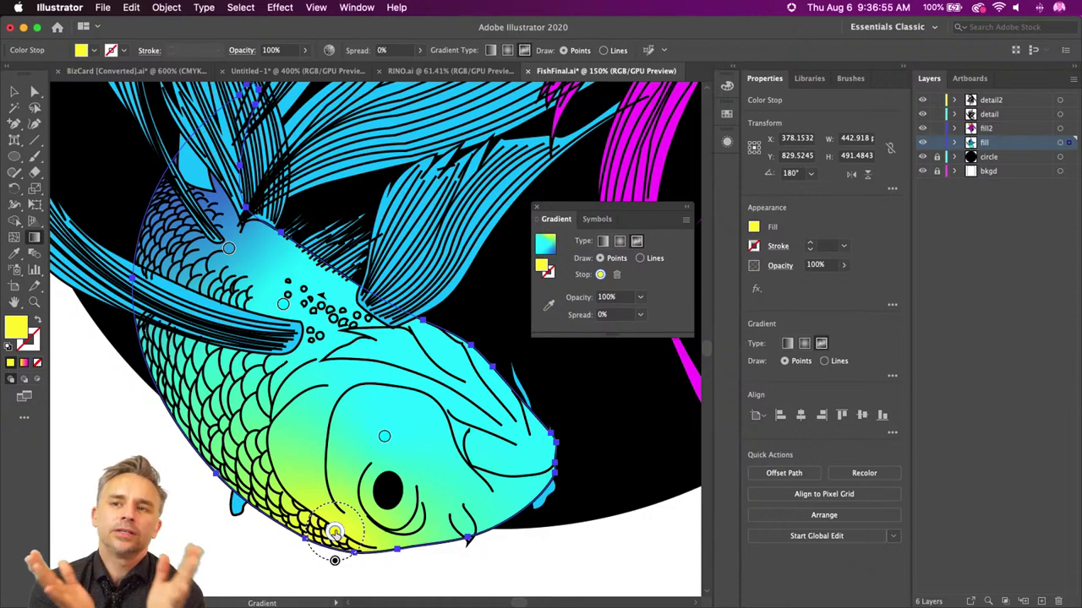
scroll(335, 533, "down", 1)
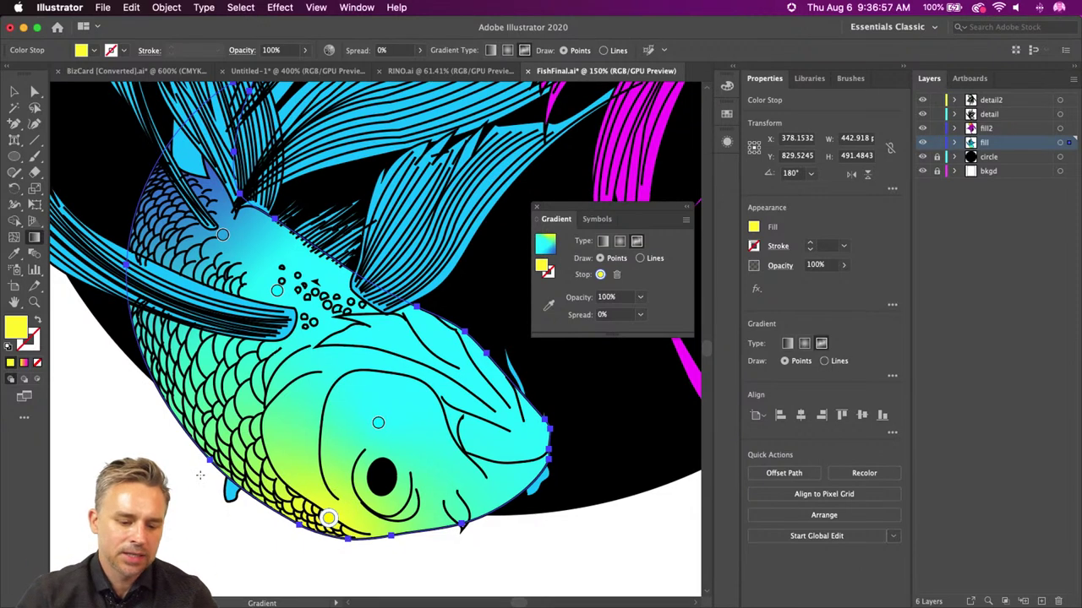
left_click(12, 94)
key("super+minus")
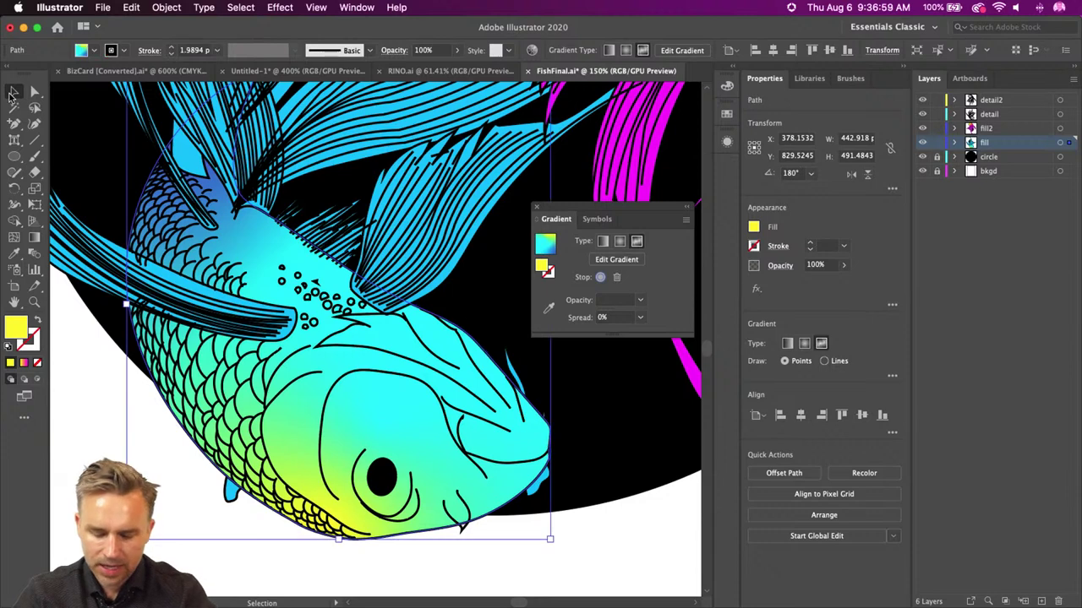
key("super+0")
- Select the white background rectangle, set its stroke to None and fill it mint green 6AFFA5
left_click(204, 178)
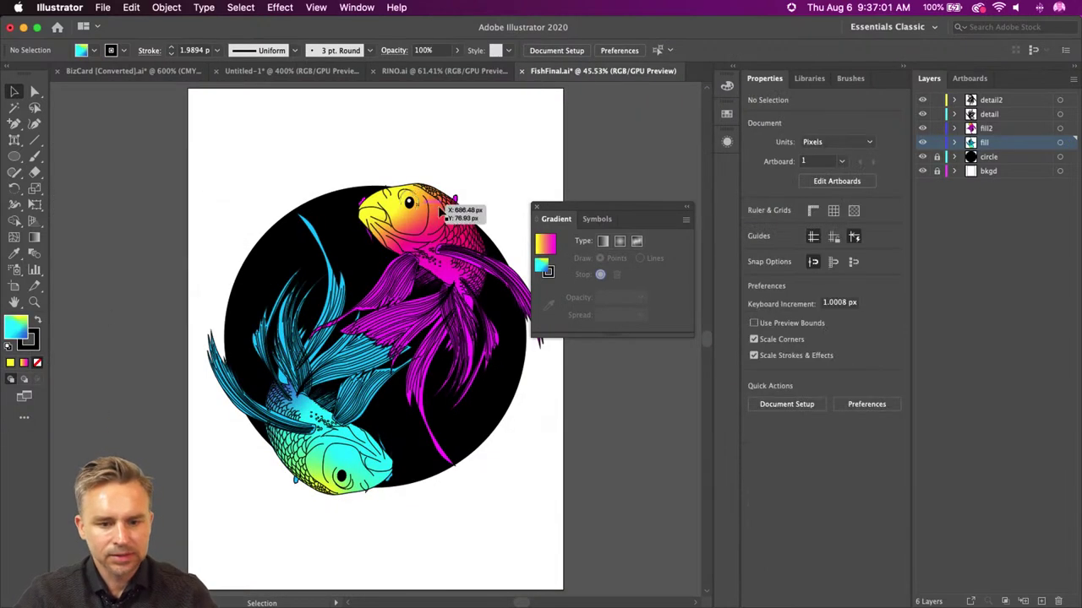
left_click_drag(579, 211, 633, 178)
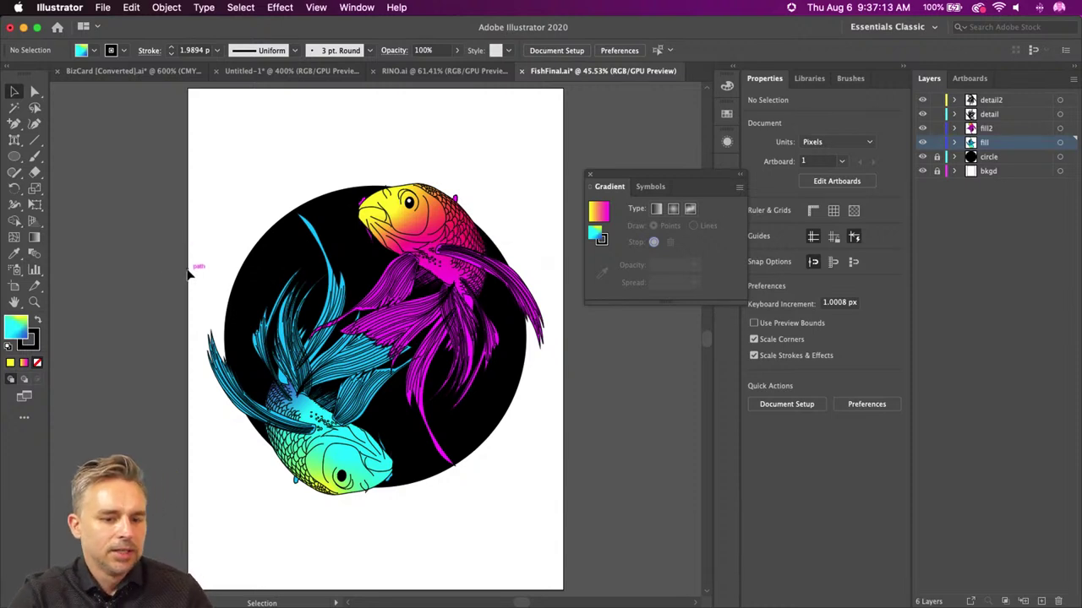
left_click(328, 165)
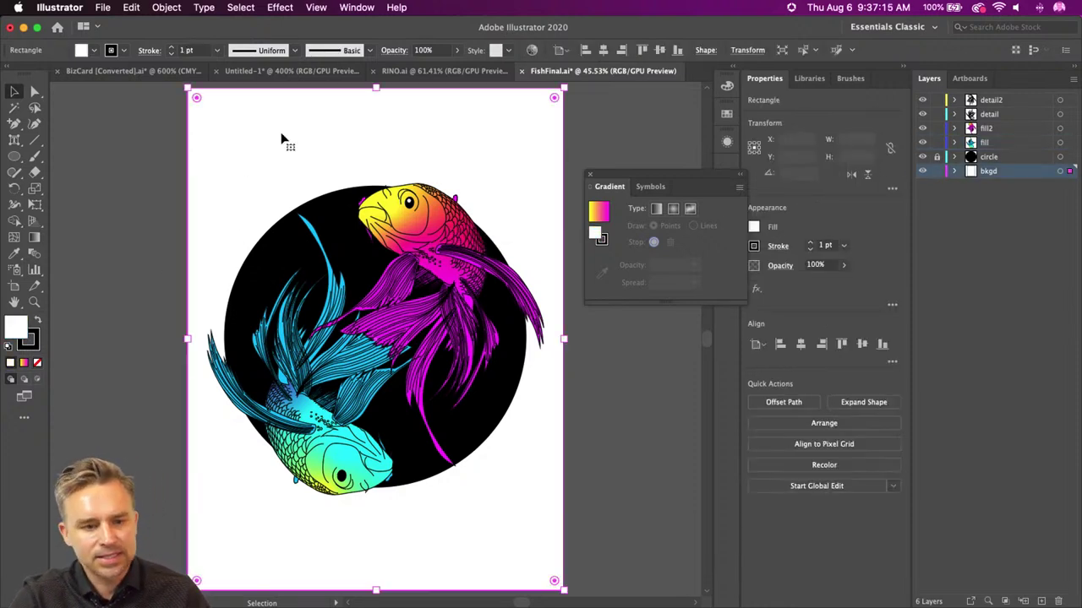
left_click(30, 344)
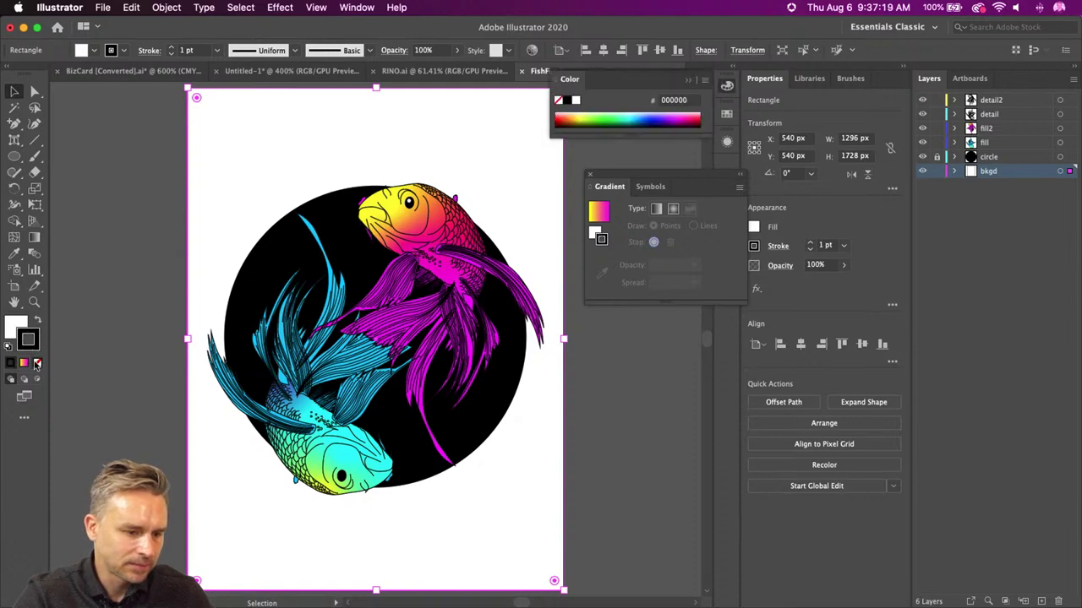
left_click(37, 362)
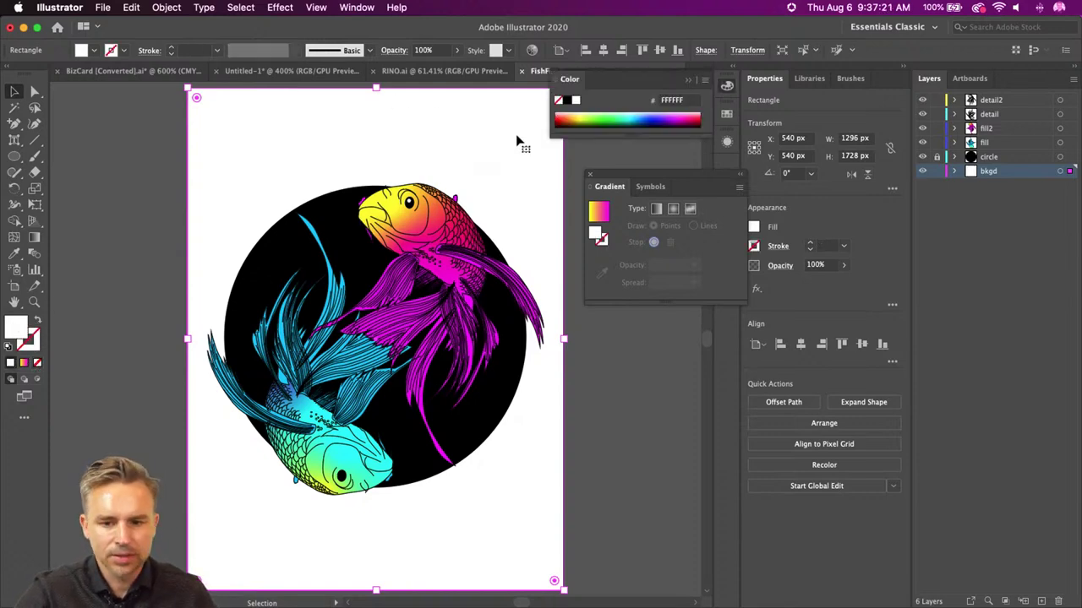
left_click(629, 112)
left_click_drag(627, 111, 617, 109)
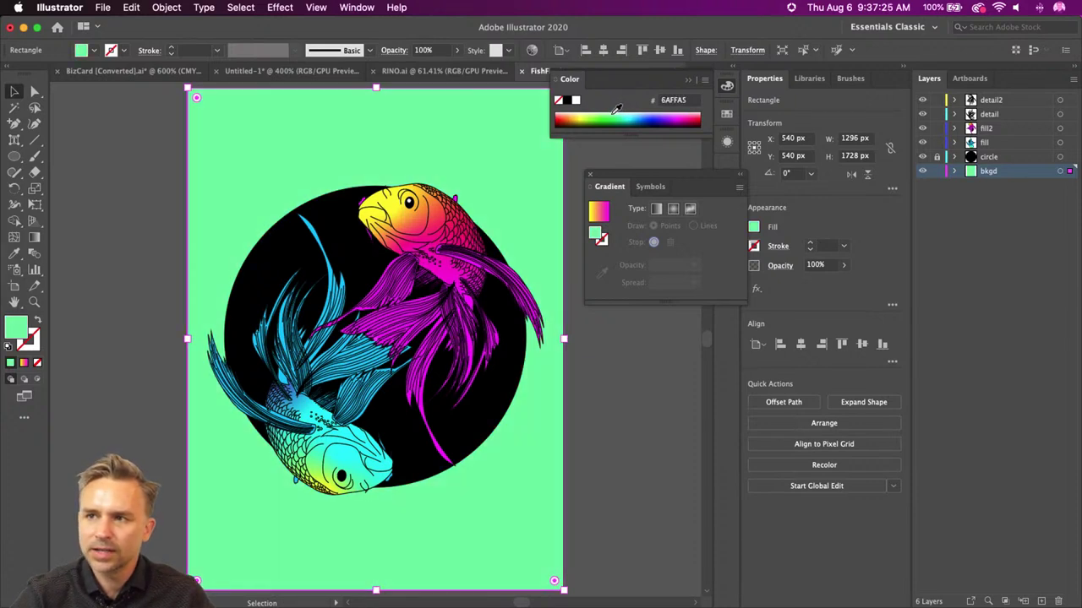
left_click(82, 180)
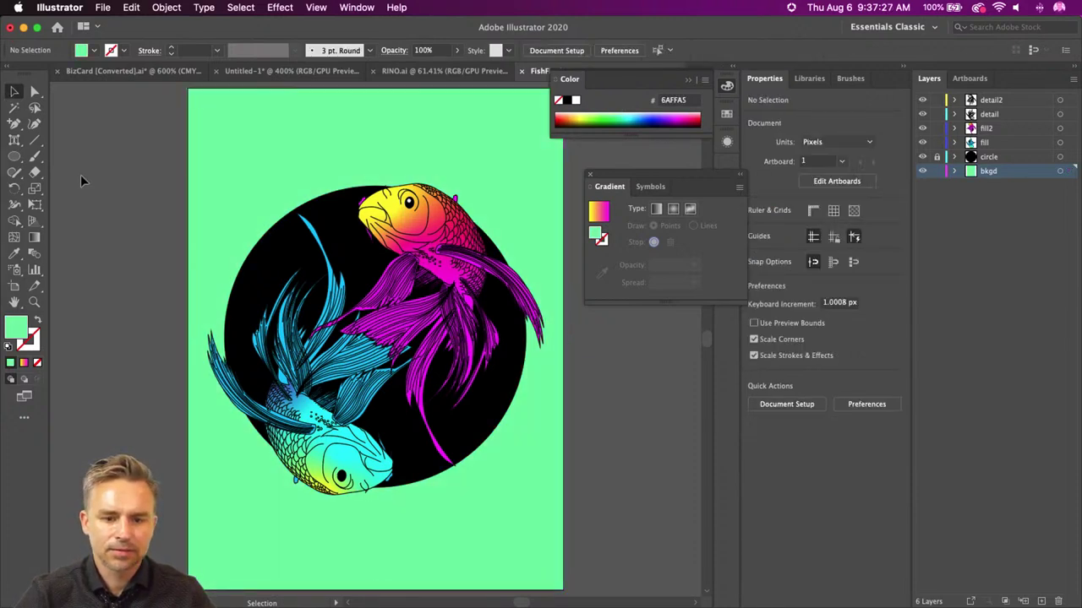
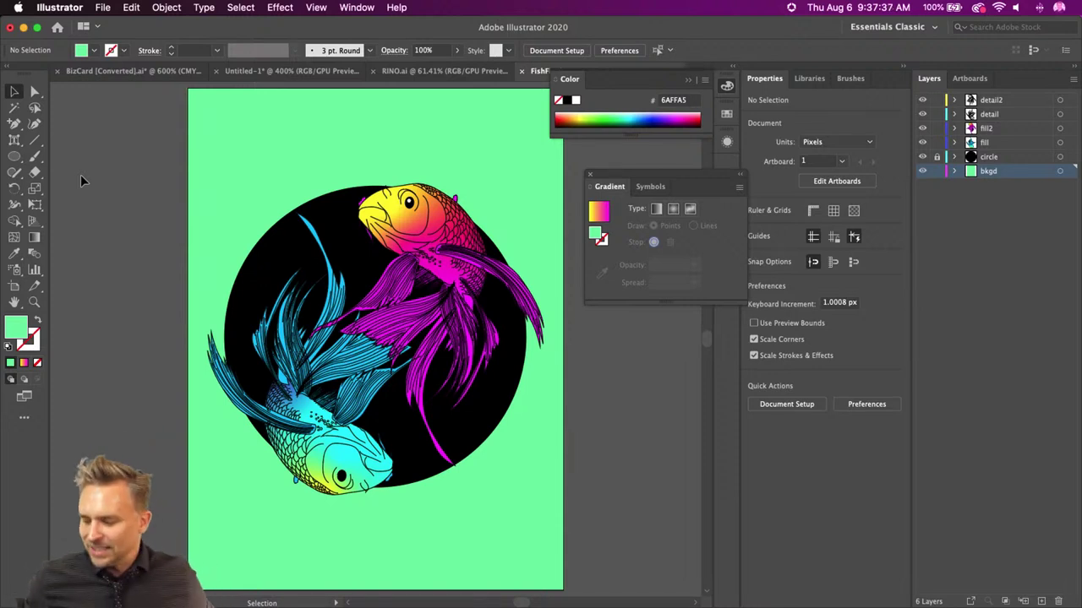
- Close the floating Gradient panel and collapse the Color panel so the koi artwork is fully visible
left_click(260, 178)
left_click(147, 181)
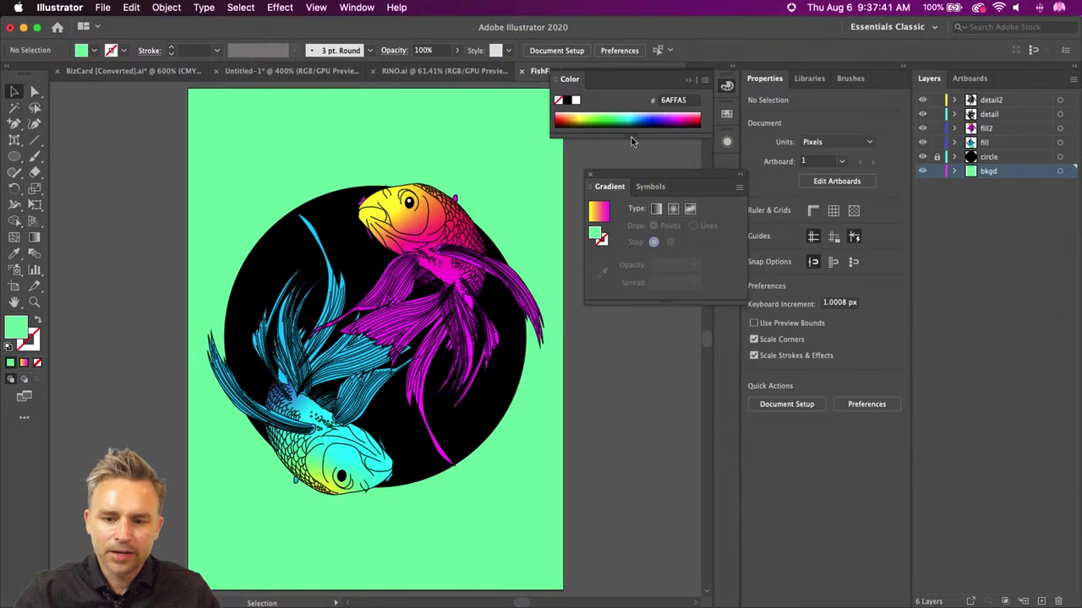
left_click(590, 176)
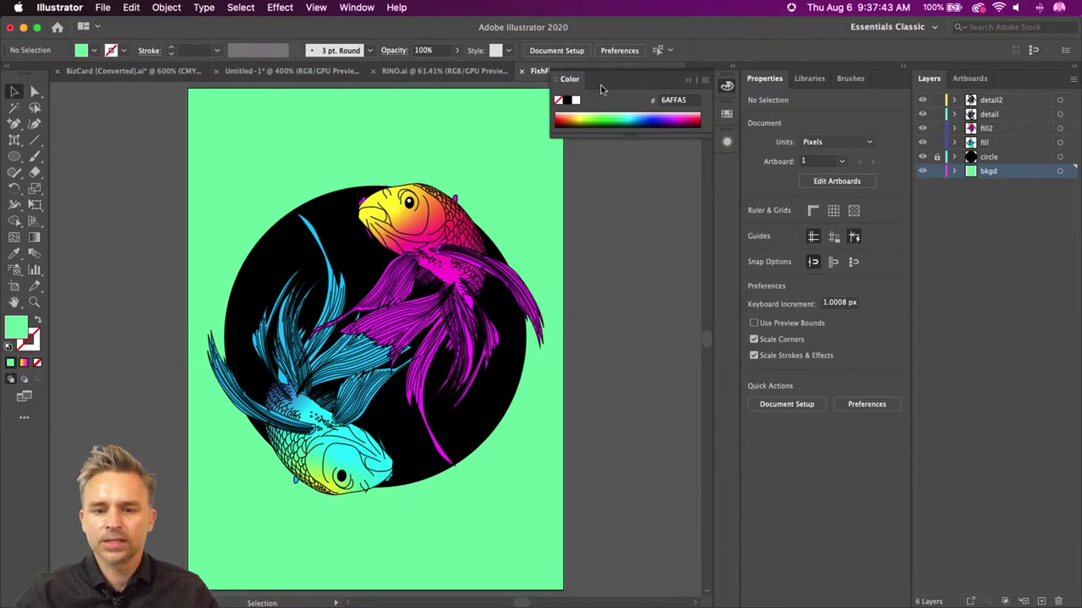
left_click(696, 82)
scroll(612, 284, "left", 3)
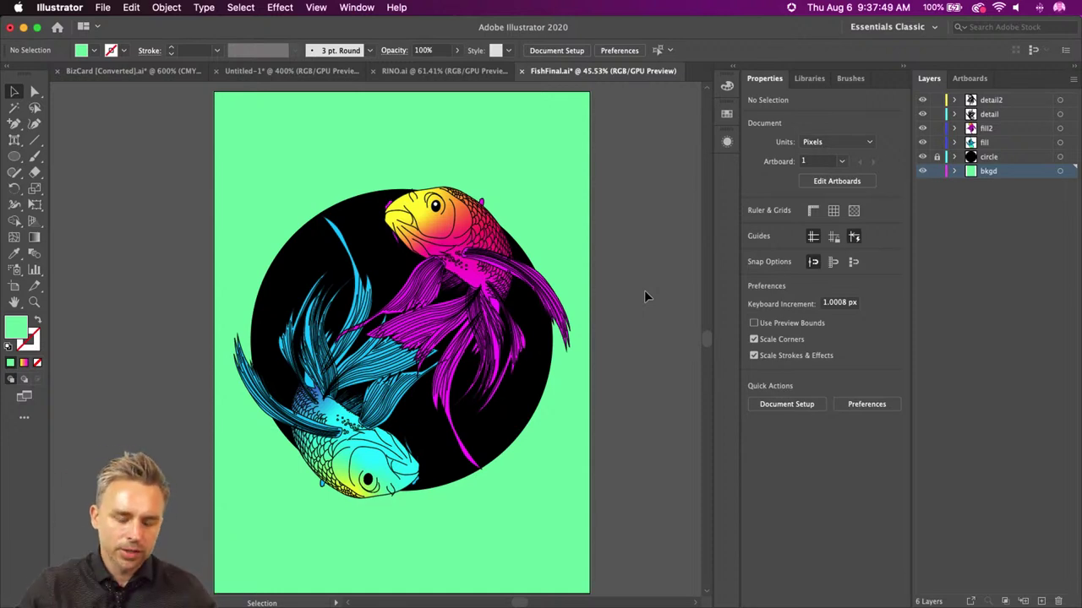
left_click(256, 160)
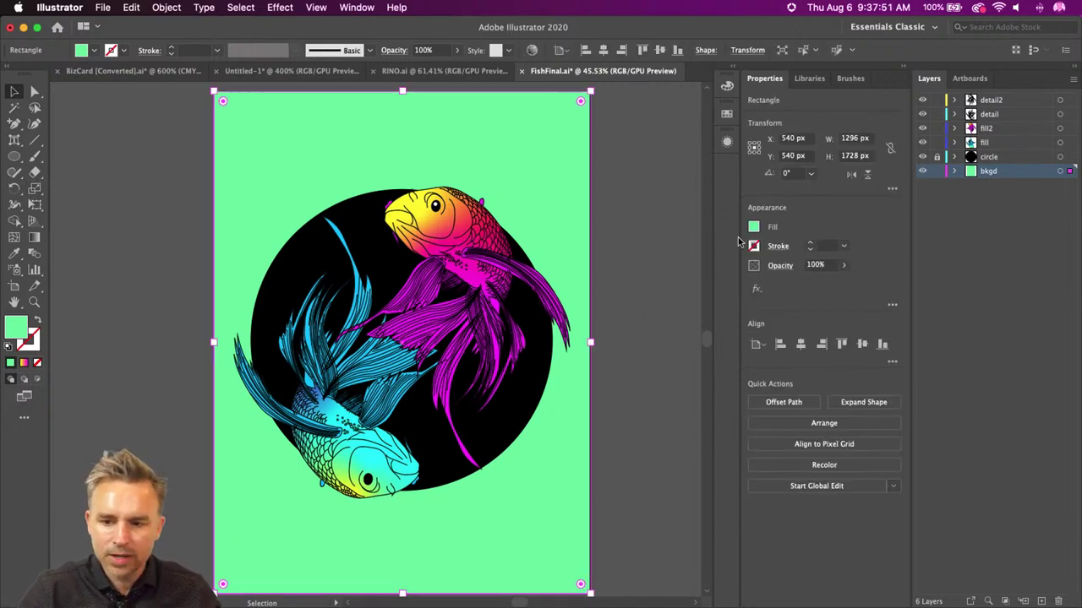
- Fill the background with a radial white-to-black gradient and turn the outer stop mint green
left_click(754, 226)
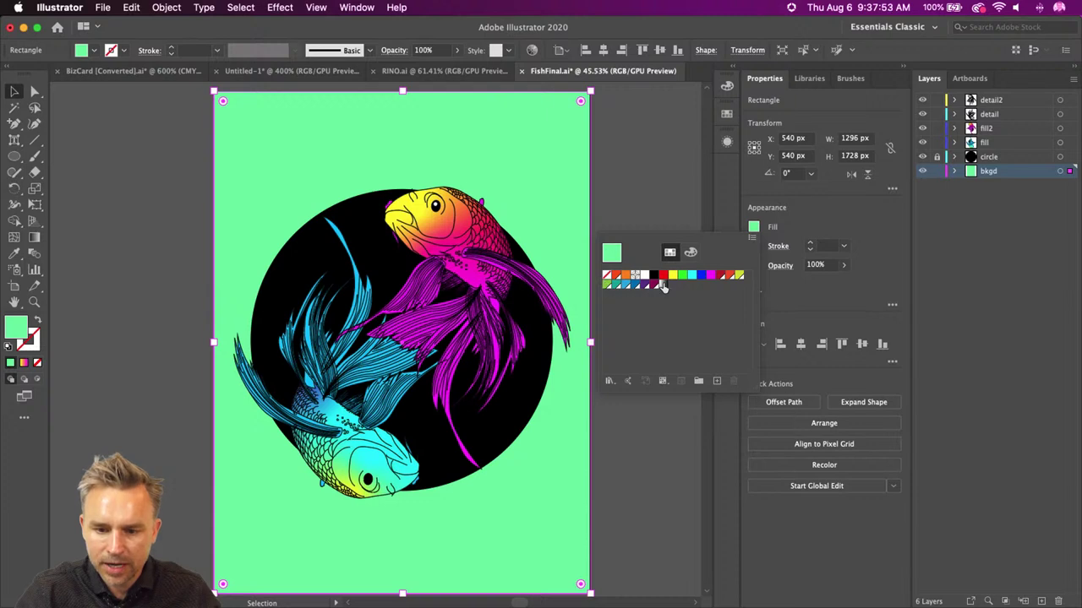
left_click(661, 284)
left_click(680, 355)
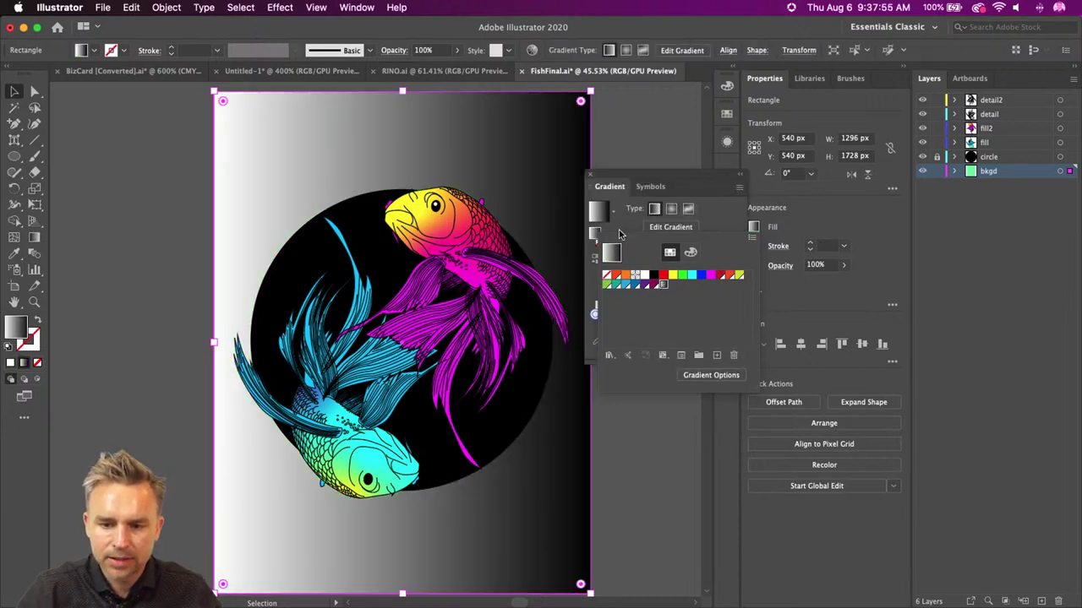
left_click(671, 208)
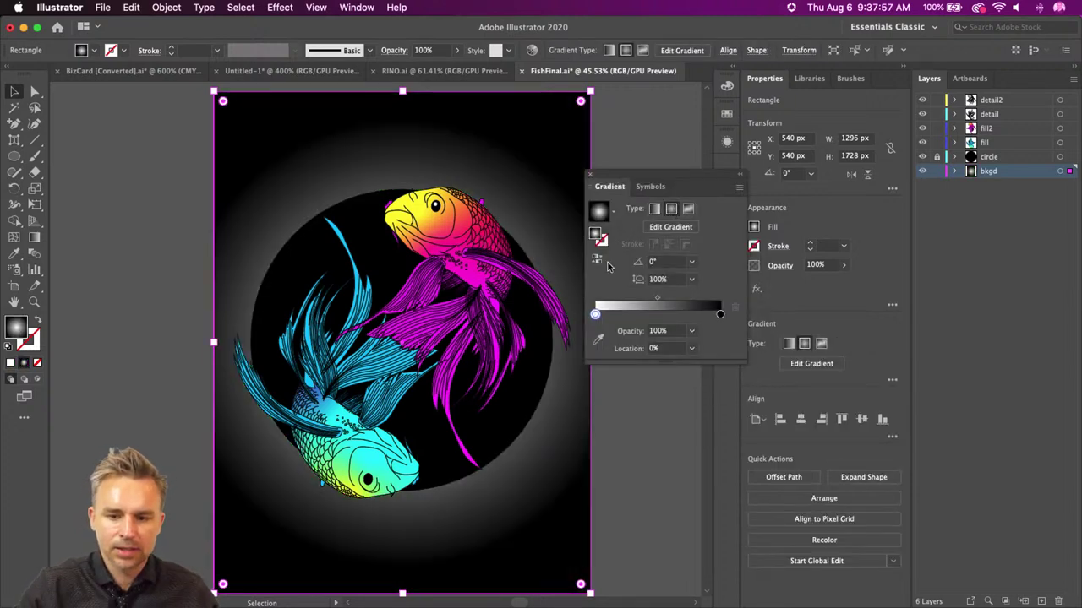
double_click(719, 316)
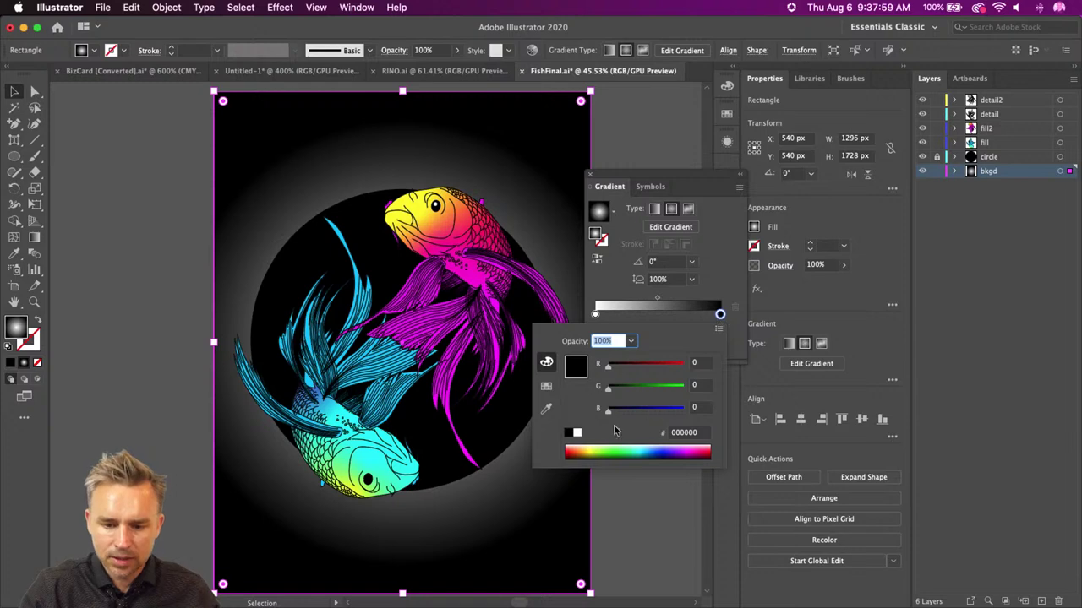
left_click_drag(607, 387, 684, 386)
left_click_drag(608, 410, 659, 412)
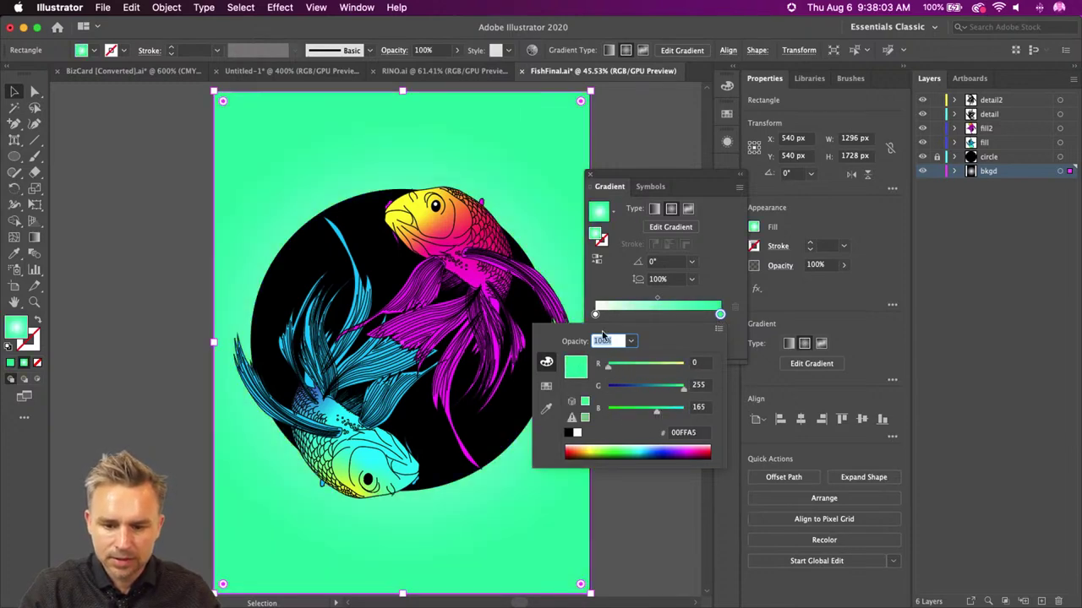
left_click(607, 320)
- Add a teal outer stop and adjust the white centre glow of the background gradient
left_click_drag(595, 316, 658, 316)
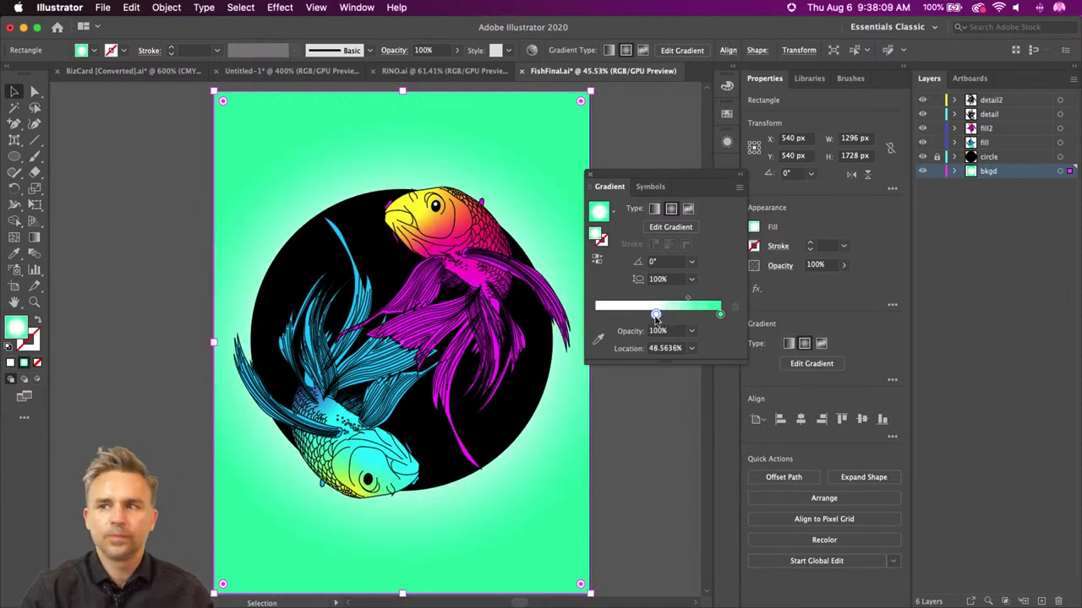
left_click_drag(719, 315, 692, 315)
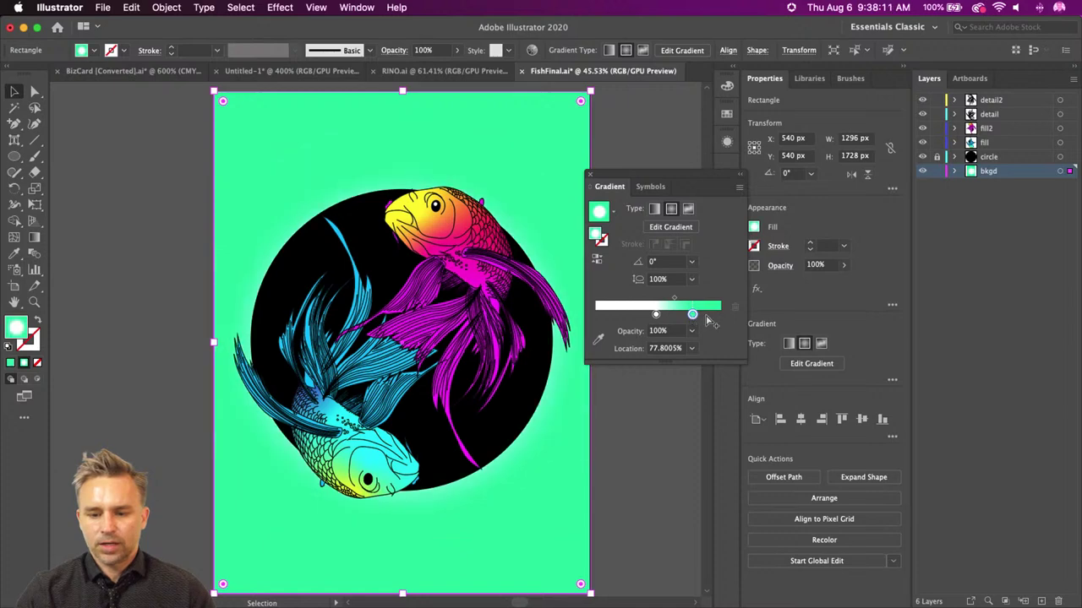
left_click(721, 316)
double_click(719, 315)
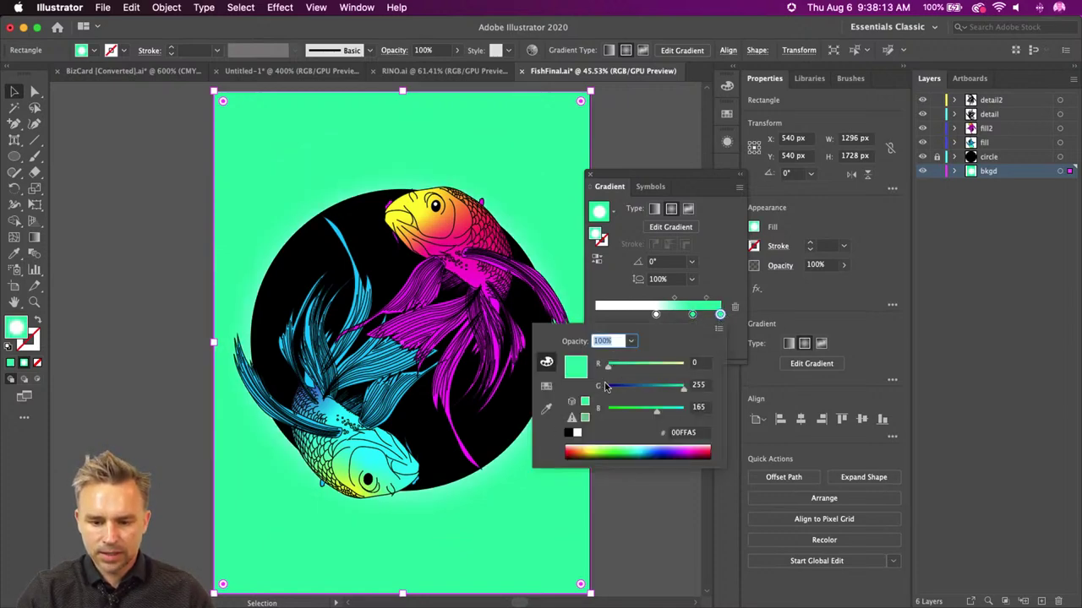
left_click_drag(639, 390, 664, 392)
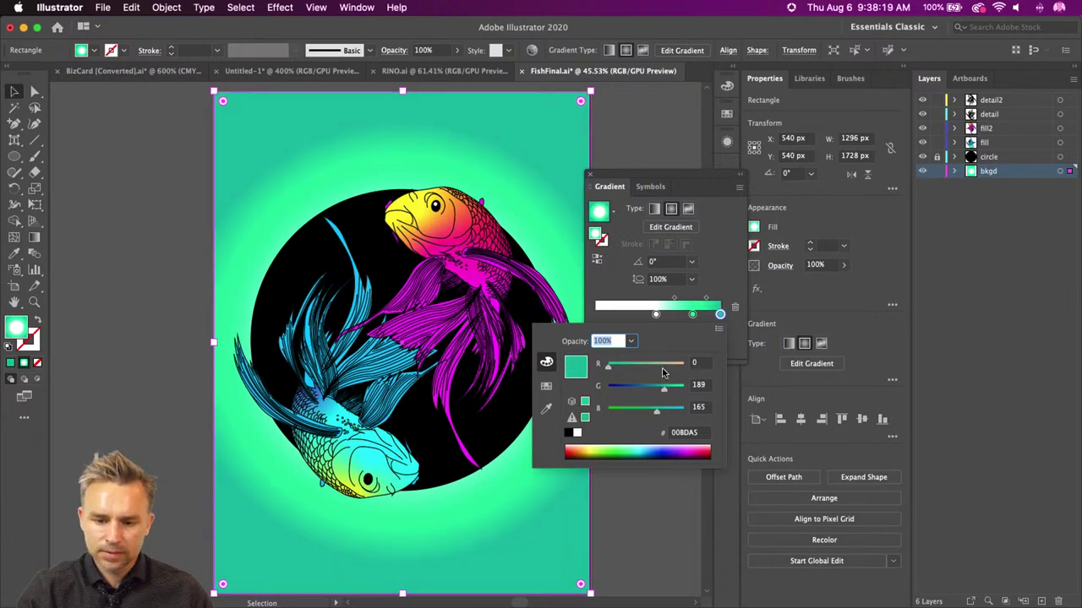
left_click(650, 321)
left_click_drag(656, 316, 630, 314)
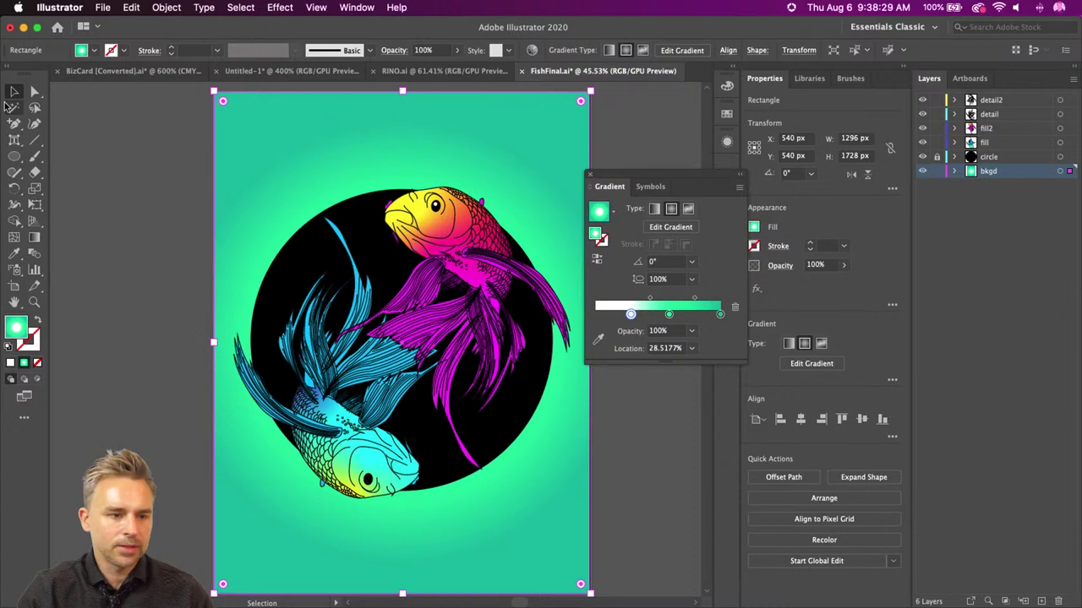
left_click(99, 218)
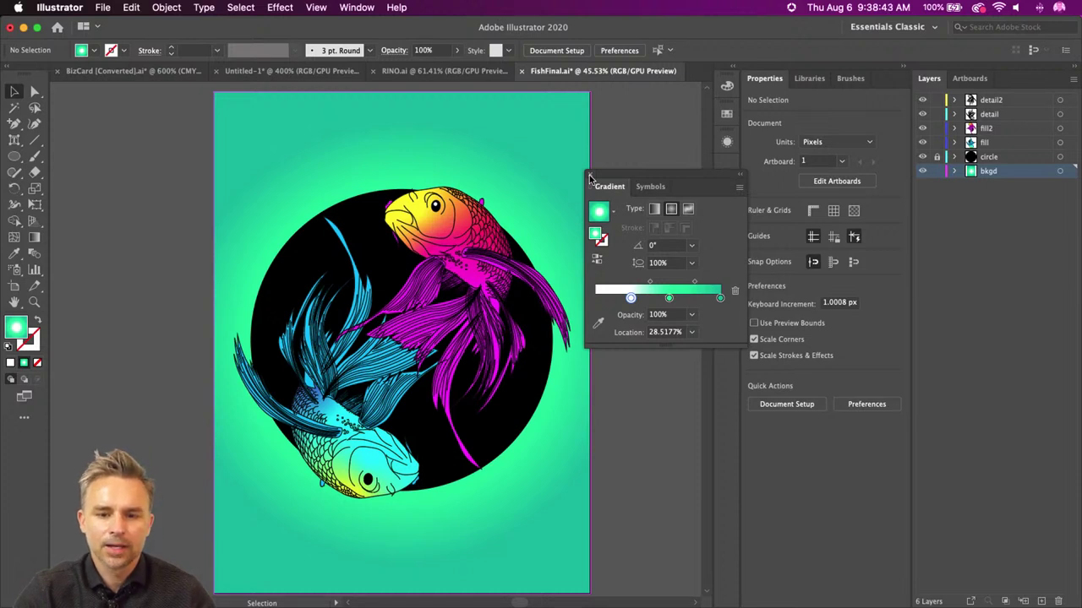
left_click(589, 176)
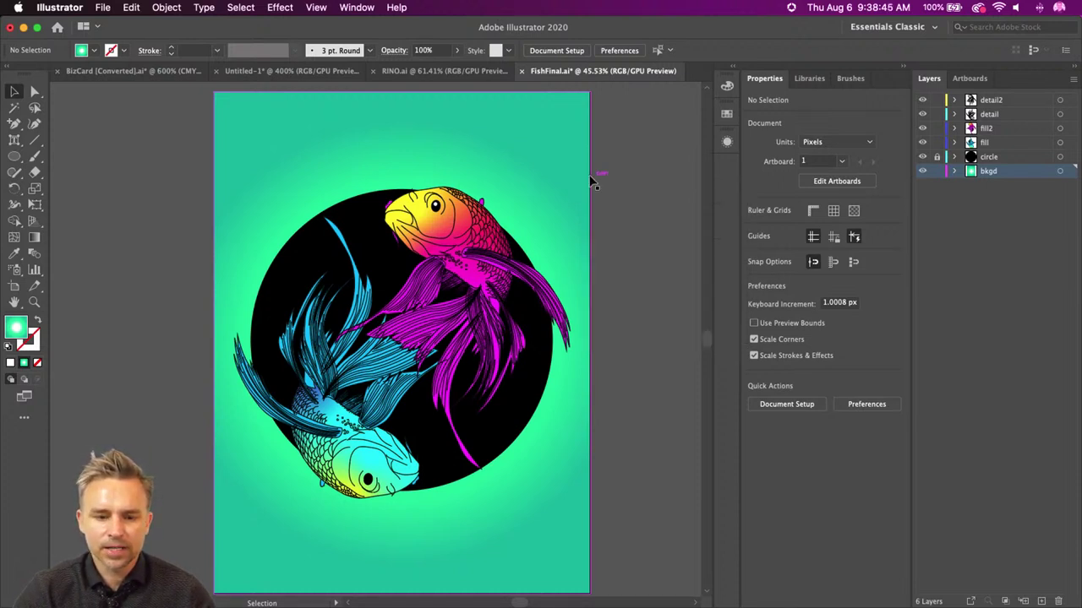
- Create a new layer above detail2 and draw a small circle above the upper koi
left_click(989, 101)
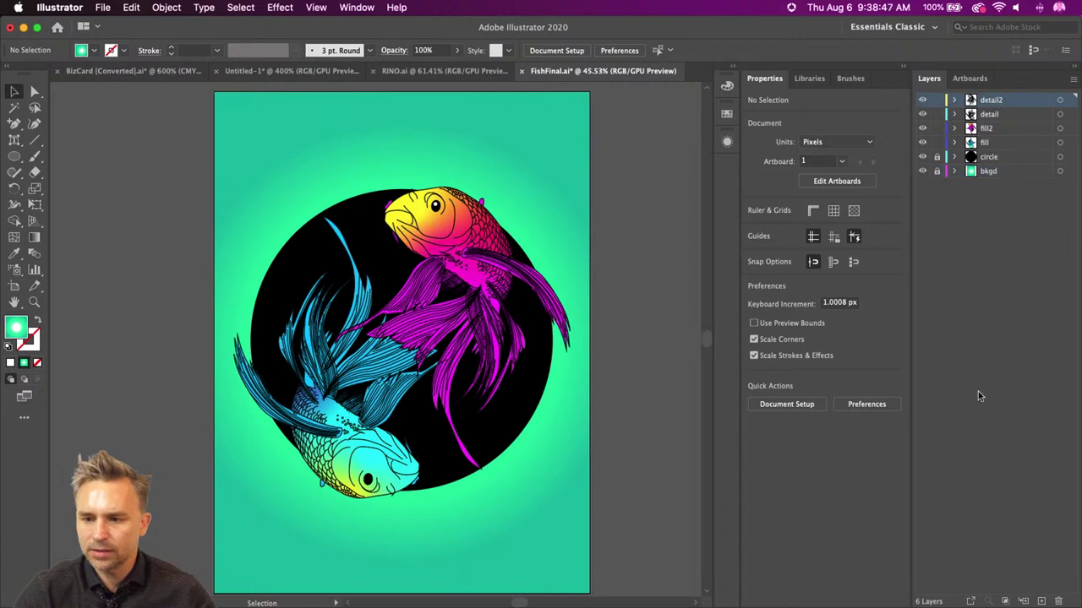
left_click(1040, 601)
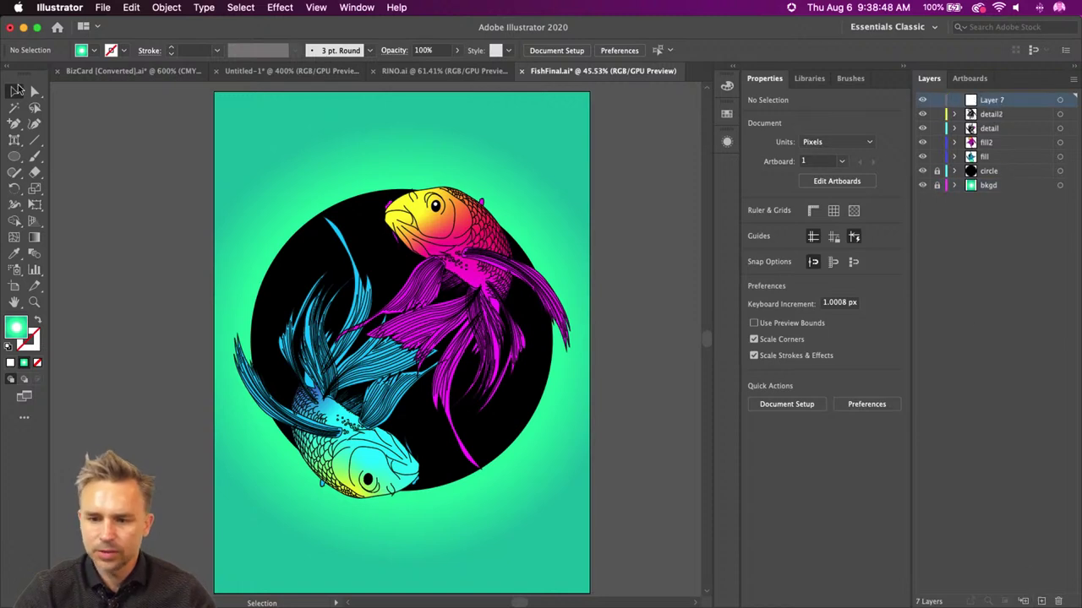
left_click(15, 157)
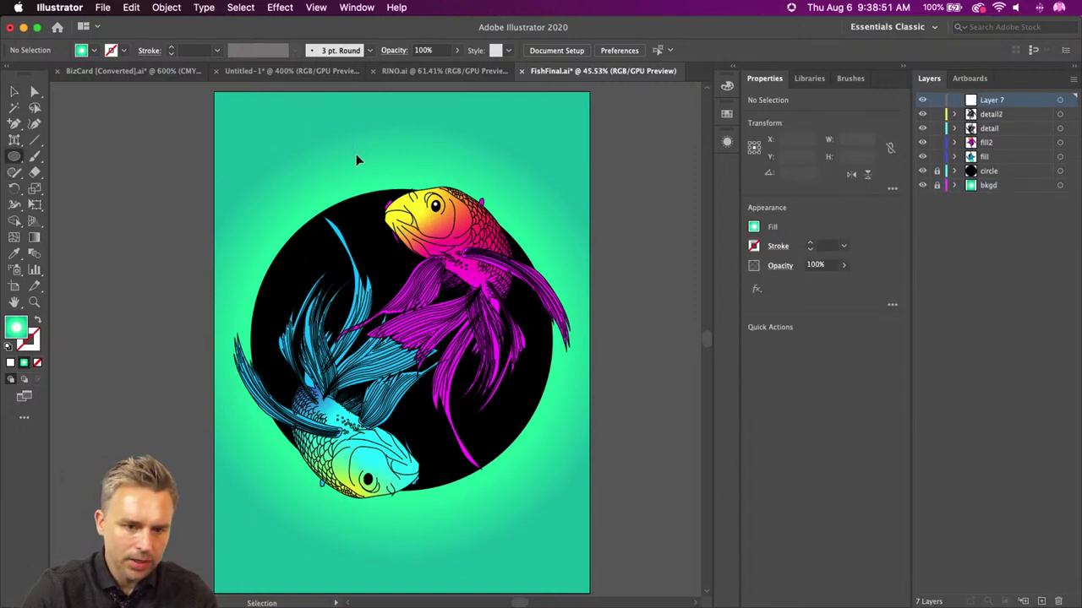
left_click_drag(366, 146, 384, 164)
key("super+equal")
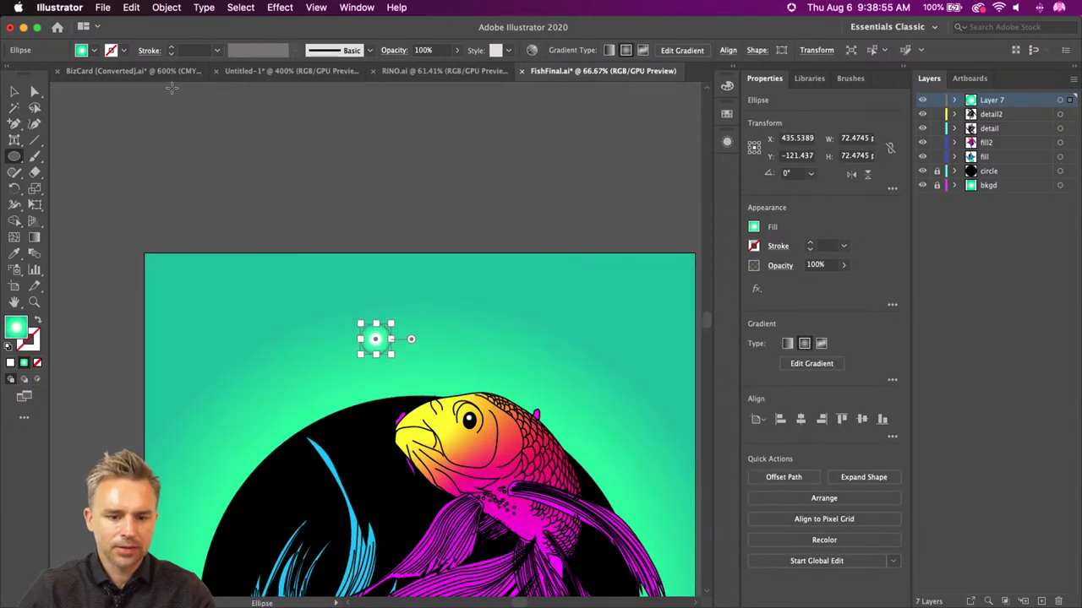
- Move the small 72.47 px gradient circle right and down on the mint background
left_click(32, 93)
left_click(12, 93)
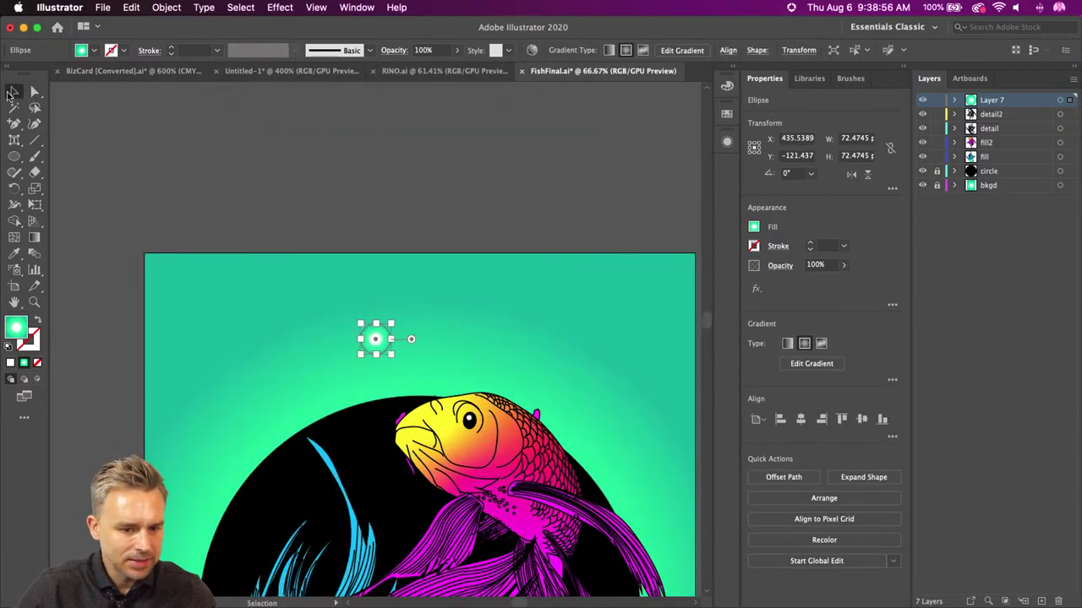
left_click(261, 242)
left_click_drag(370, 344, 401, 351)
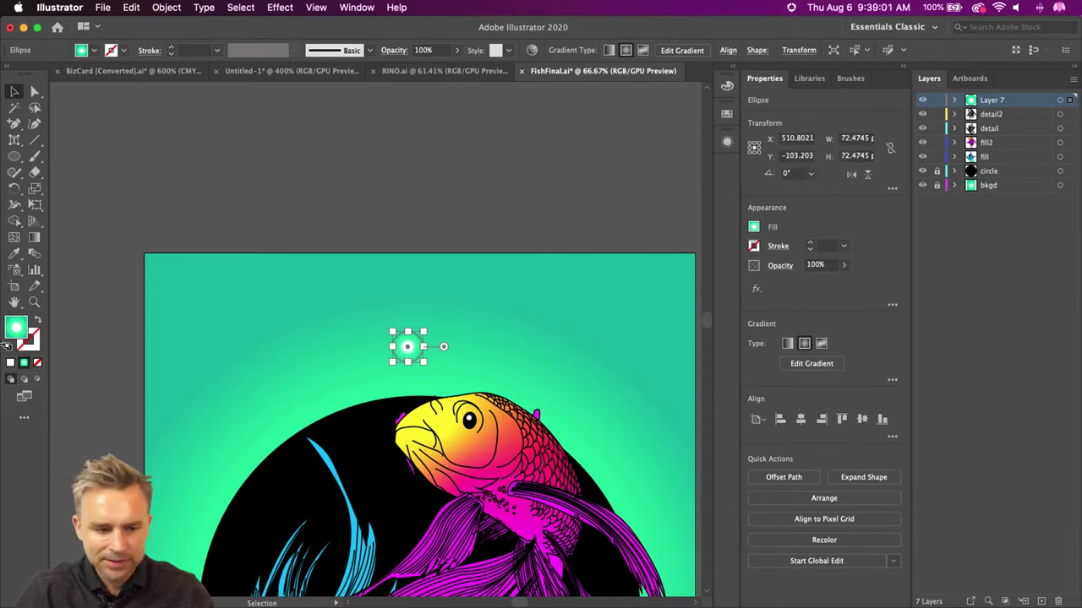
left_click(356, 7)
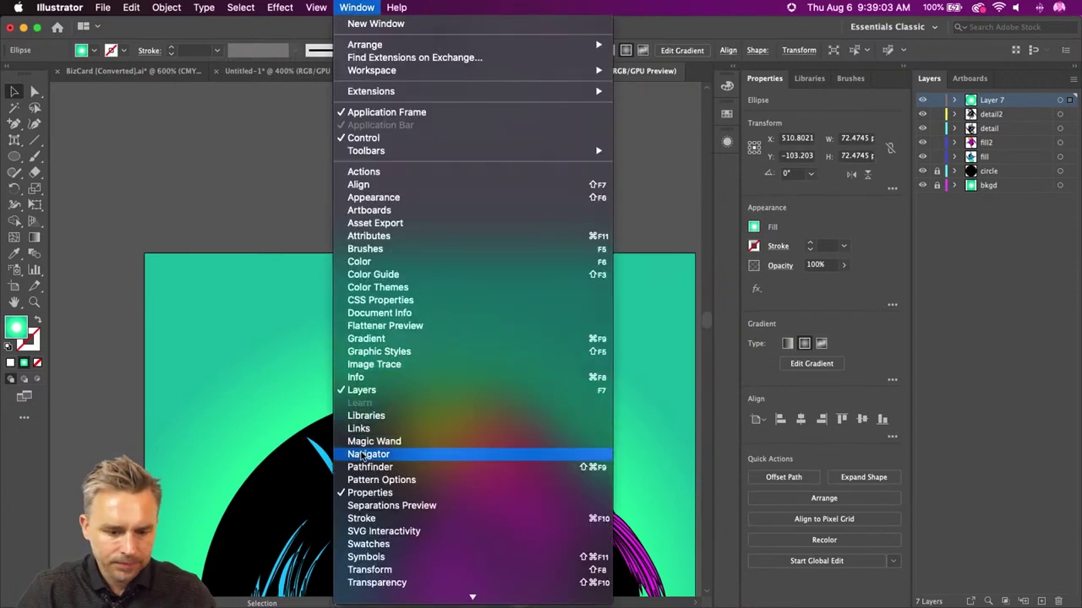
- Remove the circle gradient's middle stop and make the end stop white
left_click(387, 340)
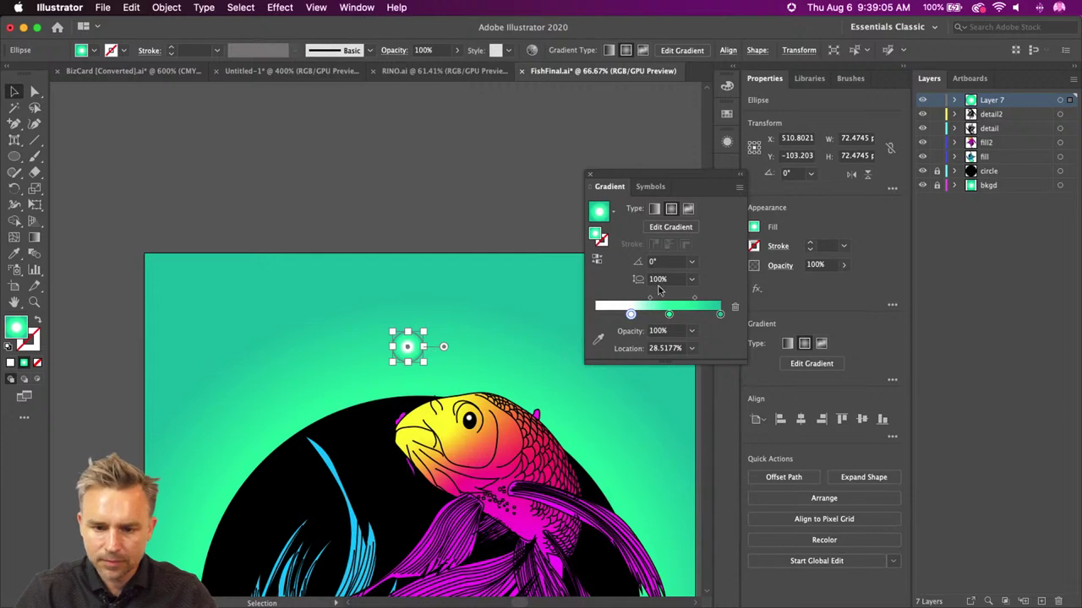
left_click_drag(669, 314, 672, 342)
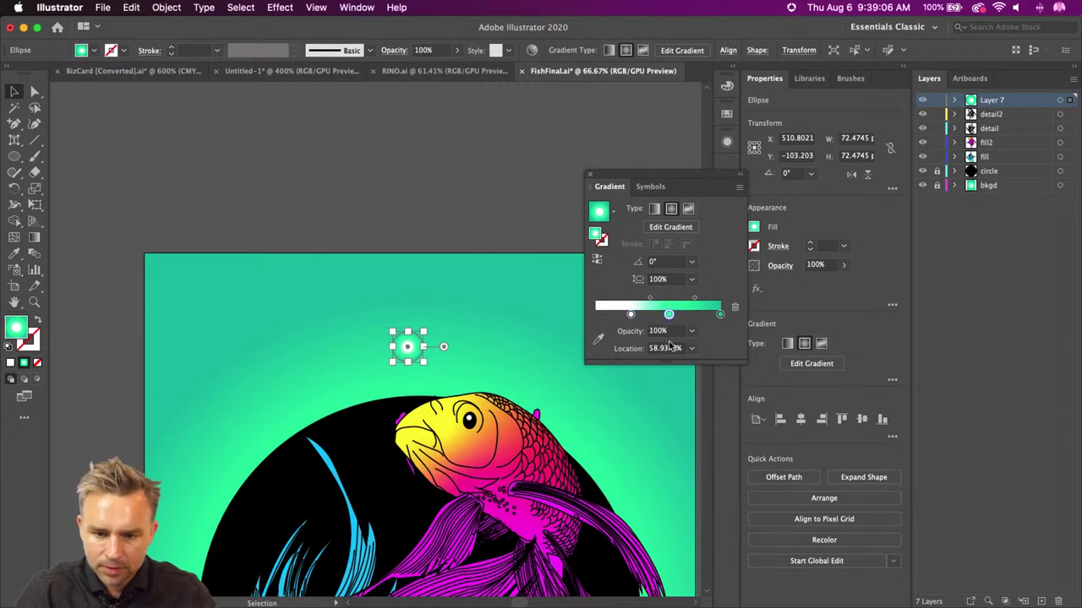
left_click(719, 315)
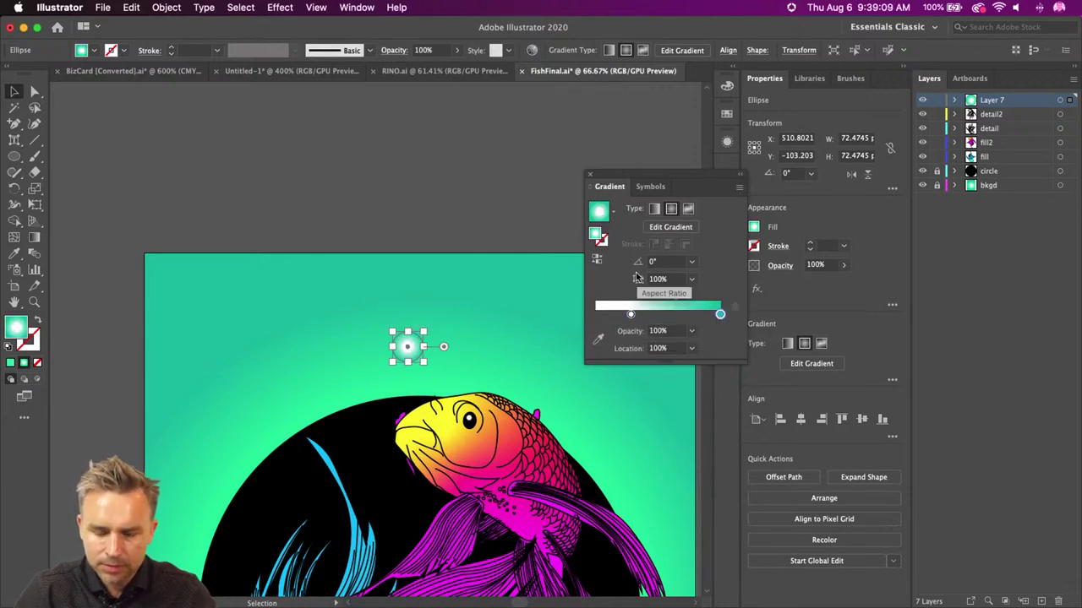
double_click(719, 315)
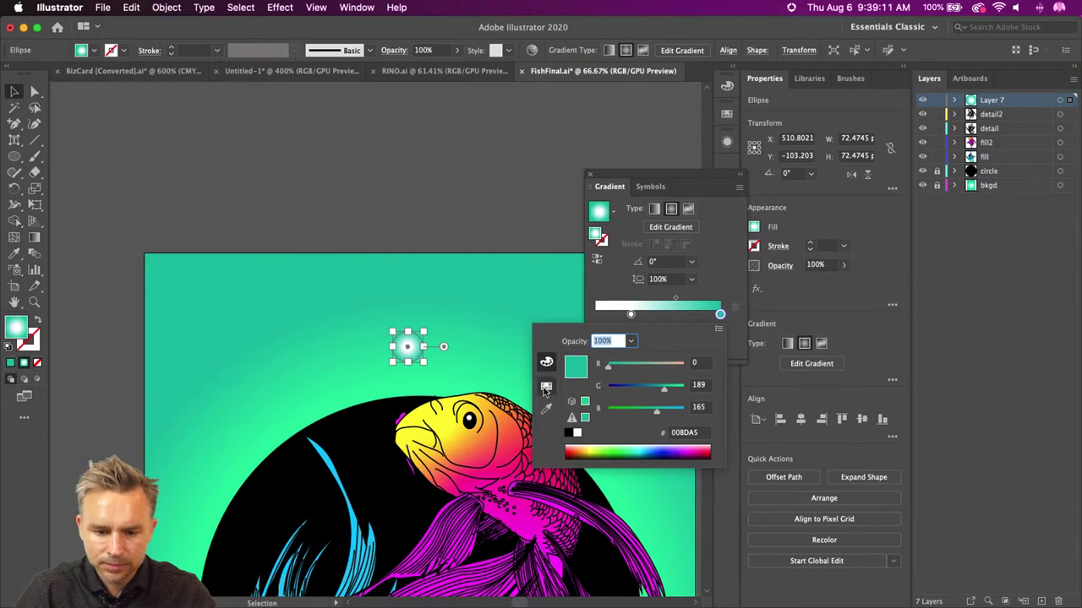
left_click(546, 385)
left_click(584, 357)
key("Return")
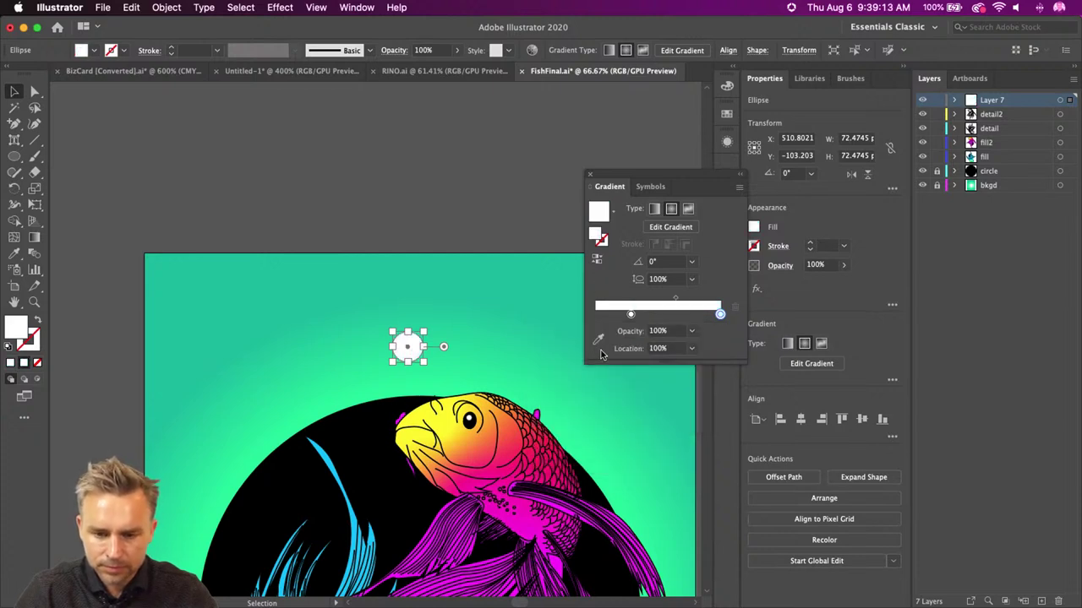
- Set the end stop to 0% opacity, with solid white at the start, for a soft glow
left_click(692, 331)
left_click(699, 353)
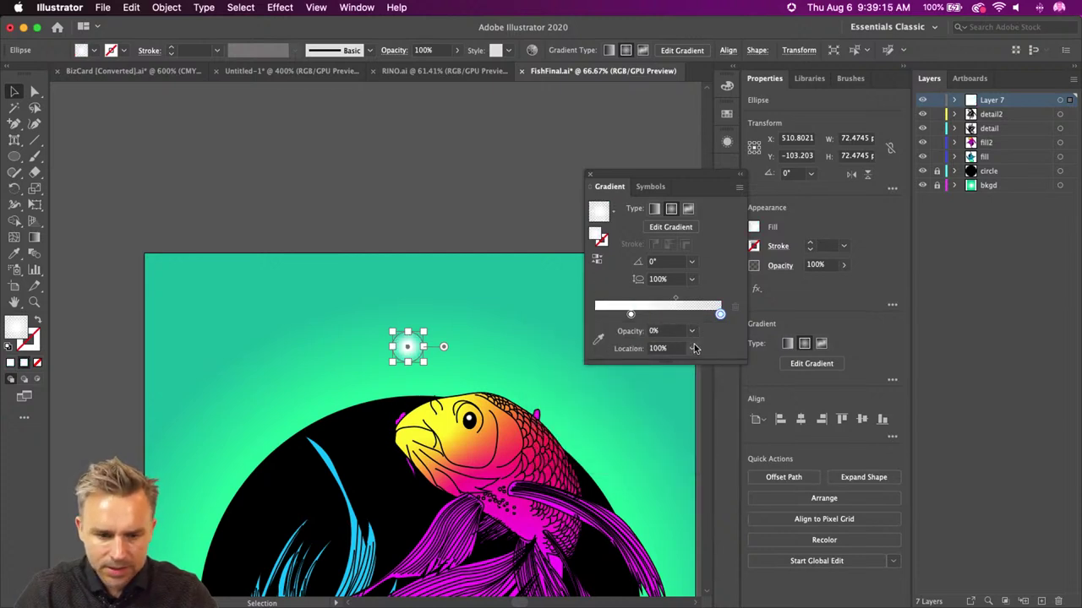
left_click_drag(635, 317, 560, 318)
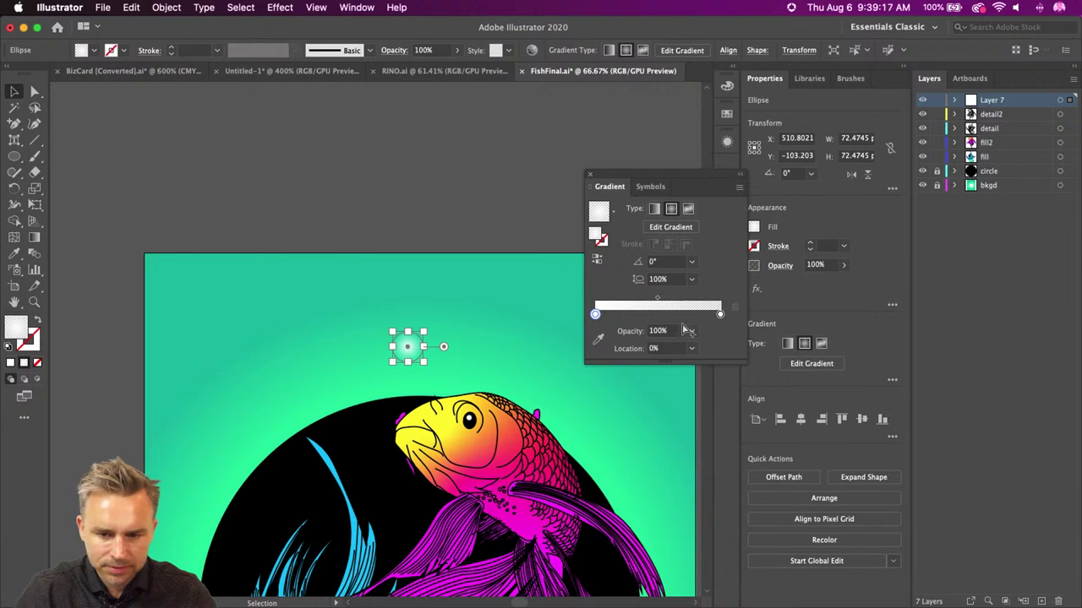
left_click_drag(718, 317, 618, 316)
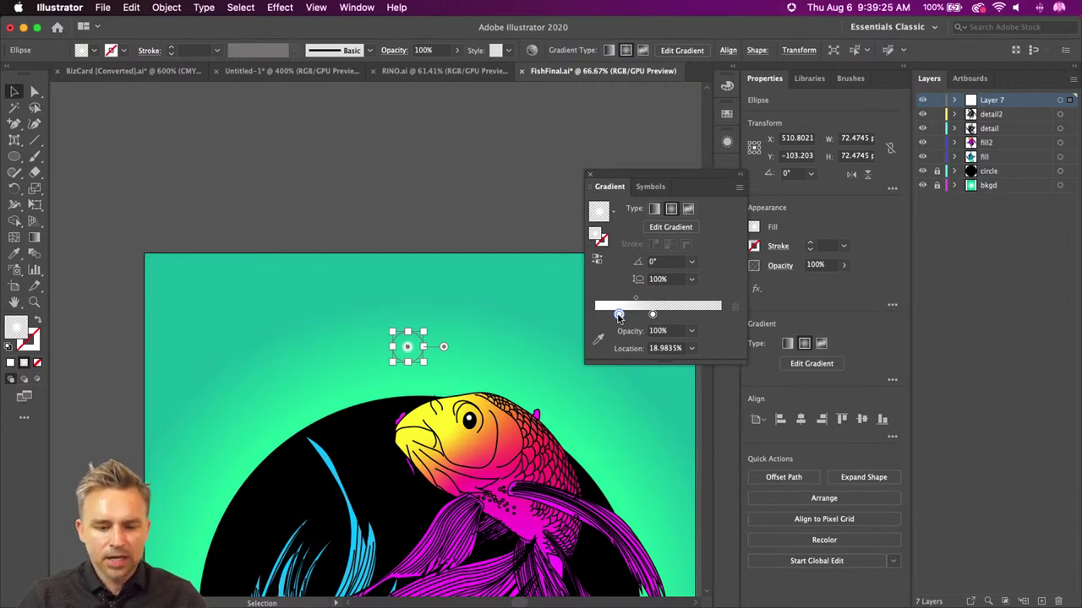
left_click(27, 341)
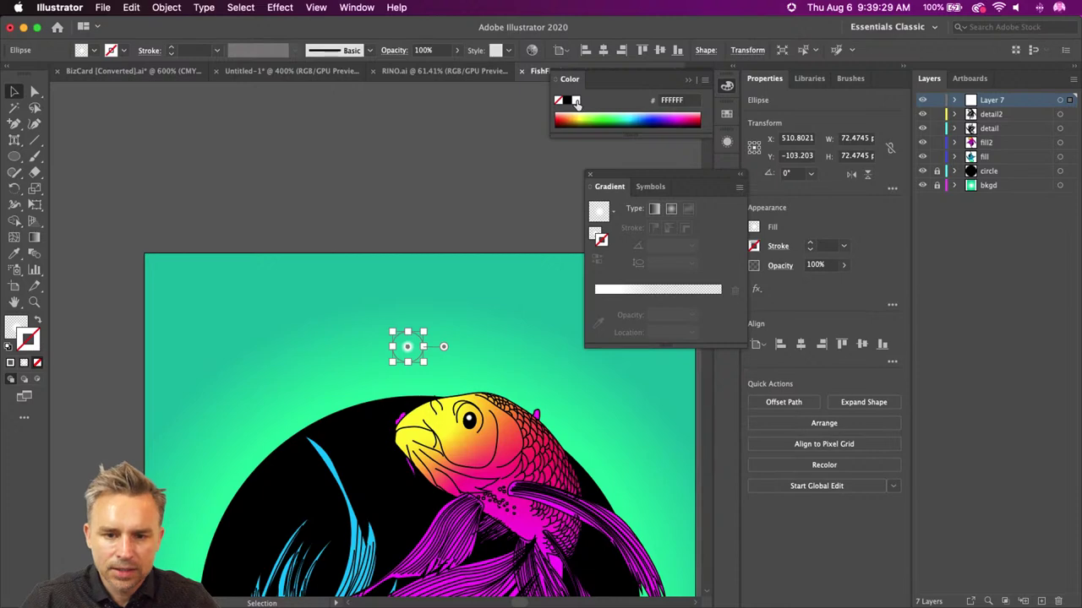
- Give the circle a 3 pt white stroke and remove its gradient fill
left_click(577, 102)
left_click(289, 212)
left_click(409, 348)
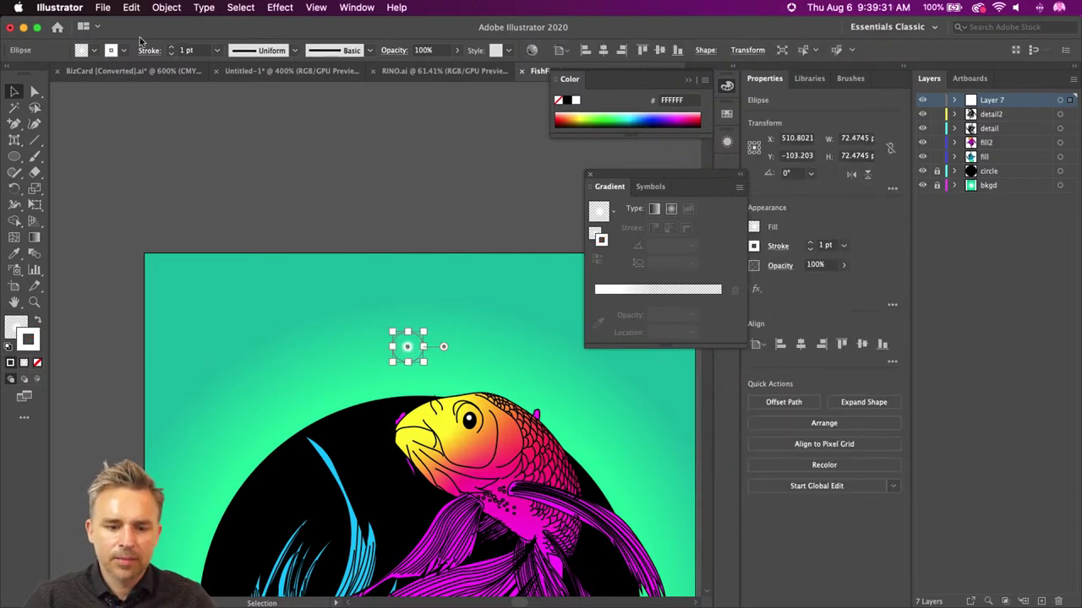
left_click(170, 46)
left_click(171, 46)
left_click(324, 183)
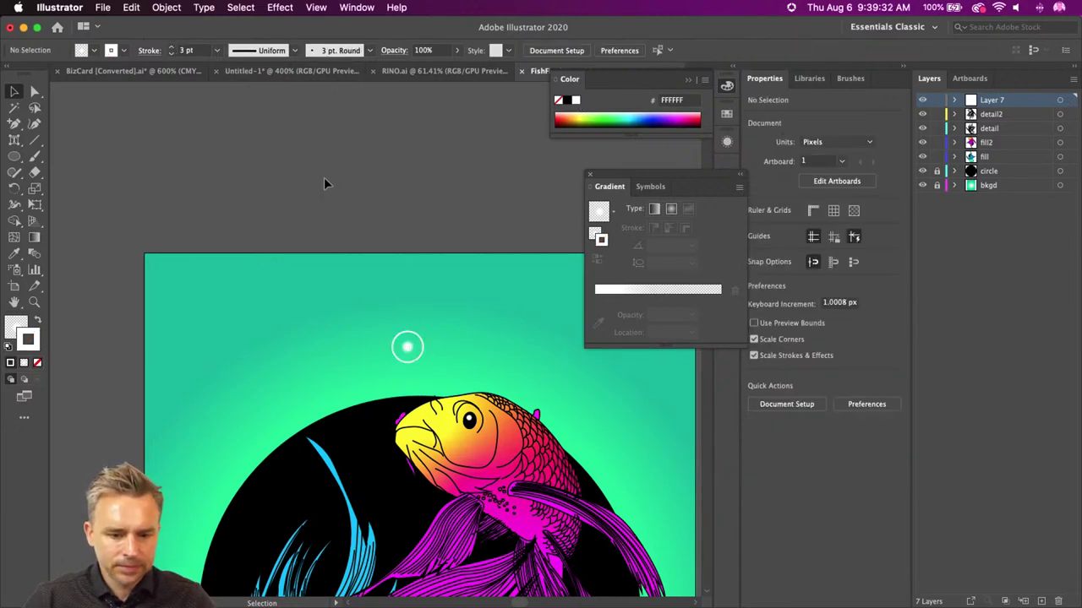
left_click(399, 339)
key("super+equal")
key("super+equal")
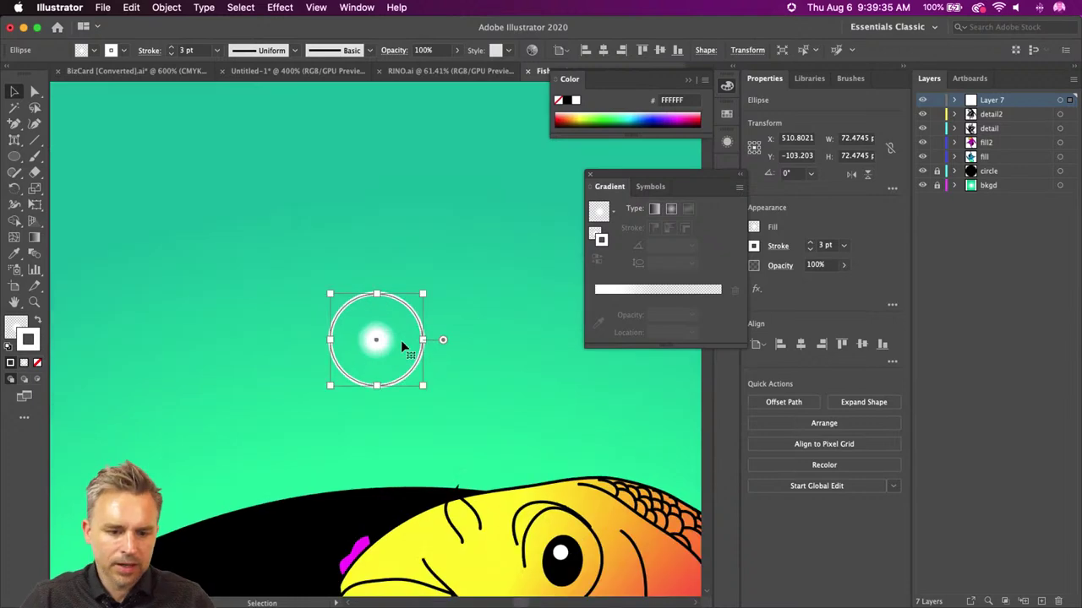
key("super+equal")
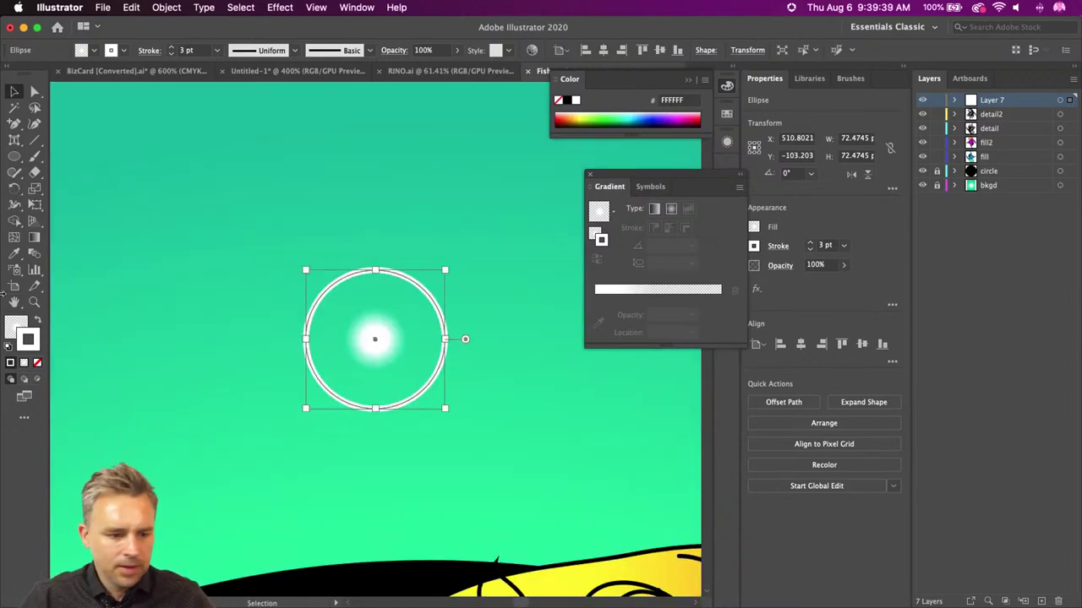
left_click(16, 327)
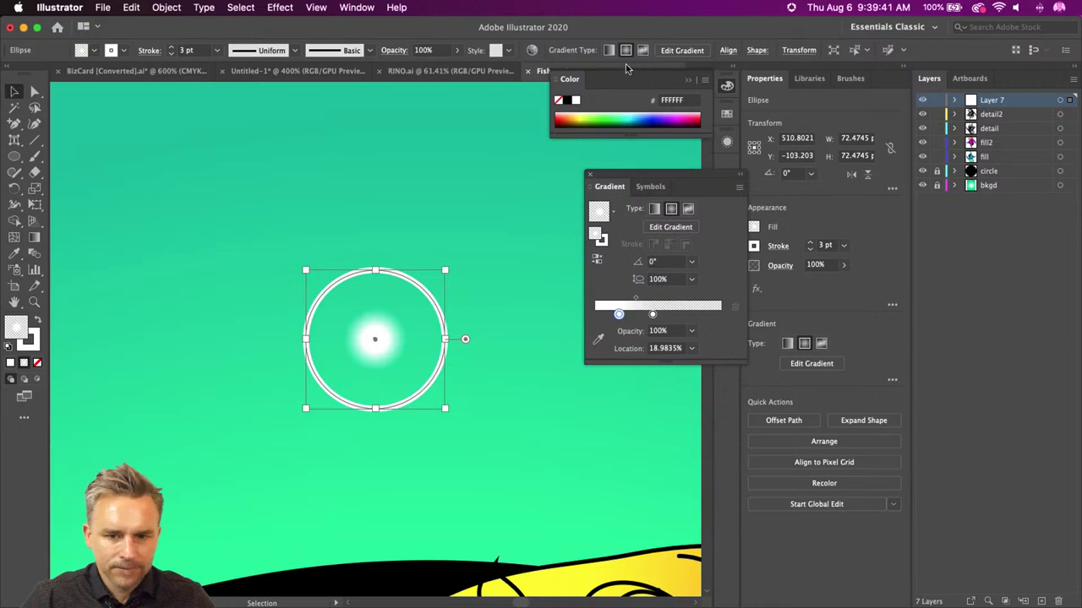
left_click(557, 101)
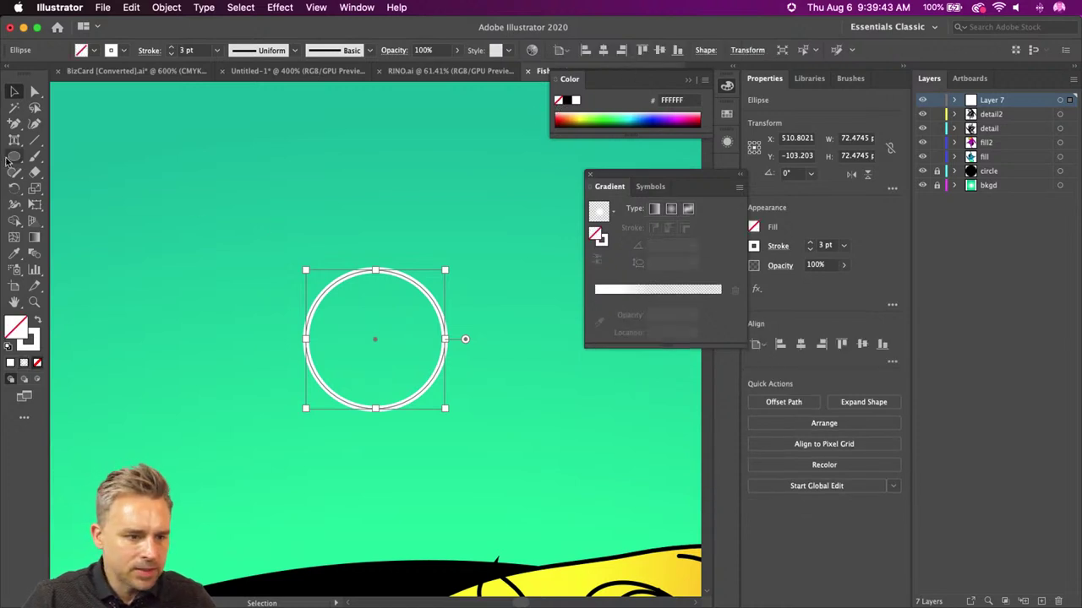
- Draw a solid white 21.96 px highlight circle inside the ring and select both
key("l")
left_click_drag(352, 312, 377, 336)
left_click(38, 322)
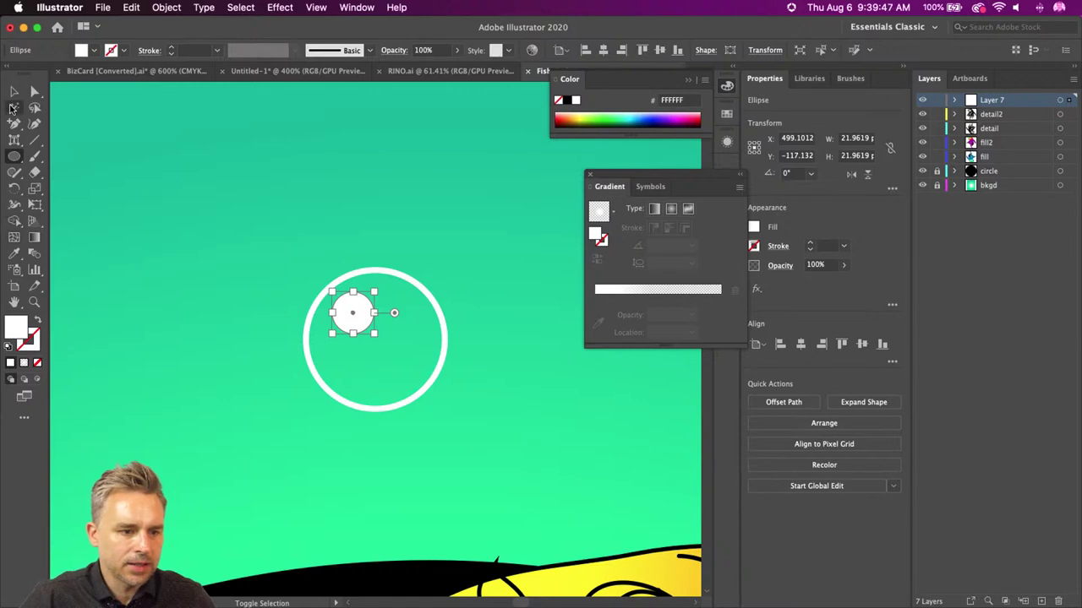
left_click(14, 91)
left_click(309, 367, "shift")
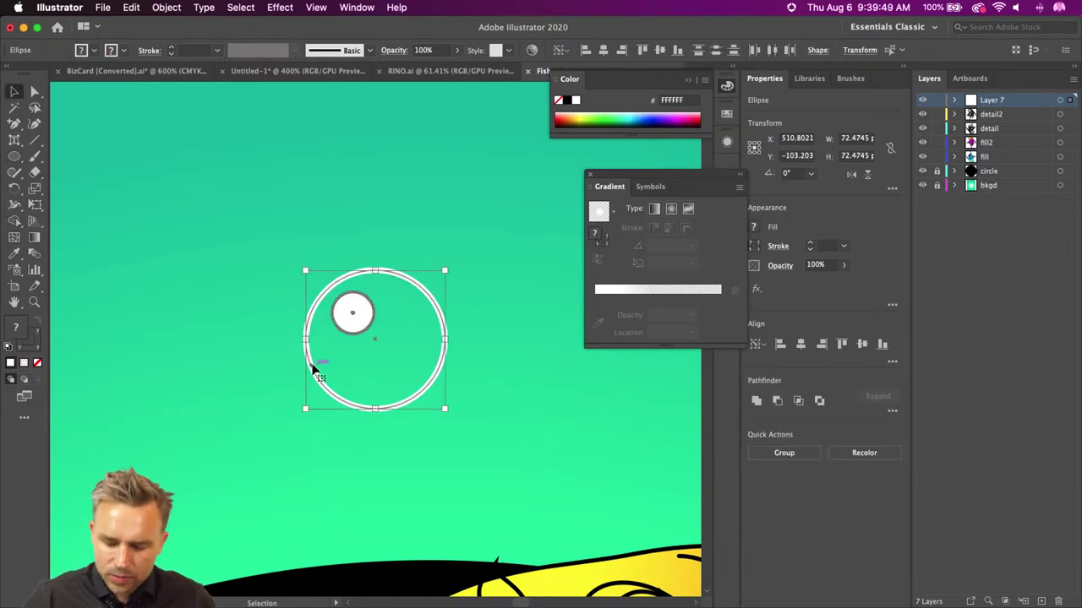
key("super+minus")
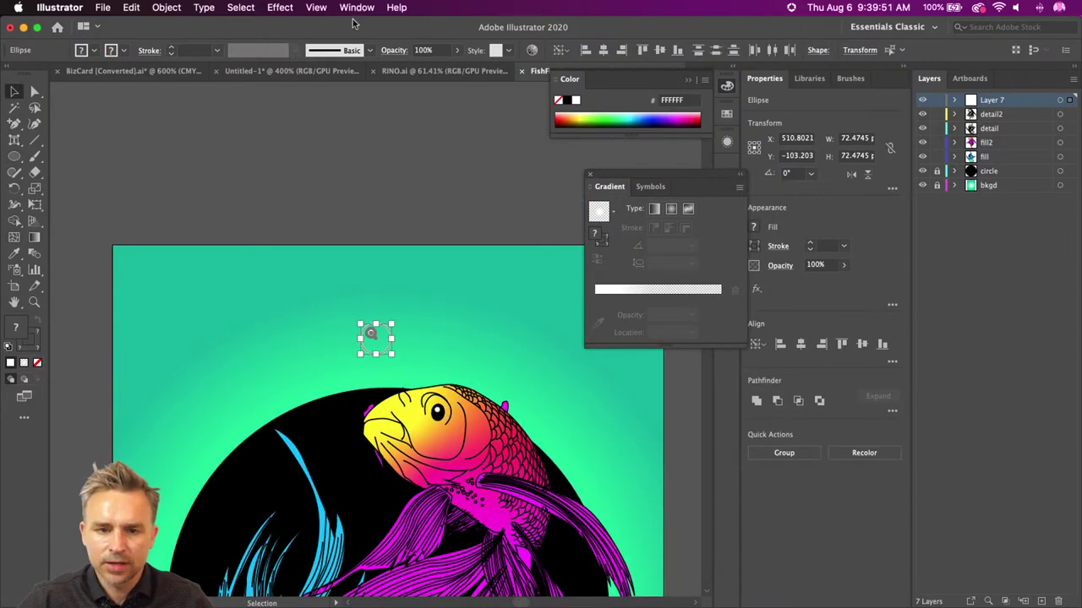
left_click(357, 8)
- Drag the bubble into the Brushes panel as a new Scatter Brush
scroll(355, 254, "down", 4)
scroll(355, 253, "up", 4)
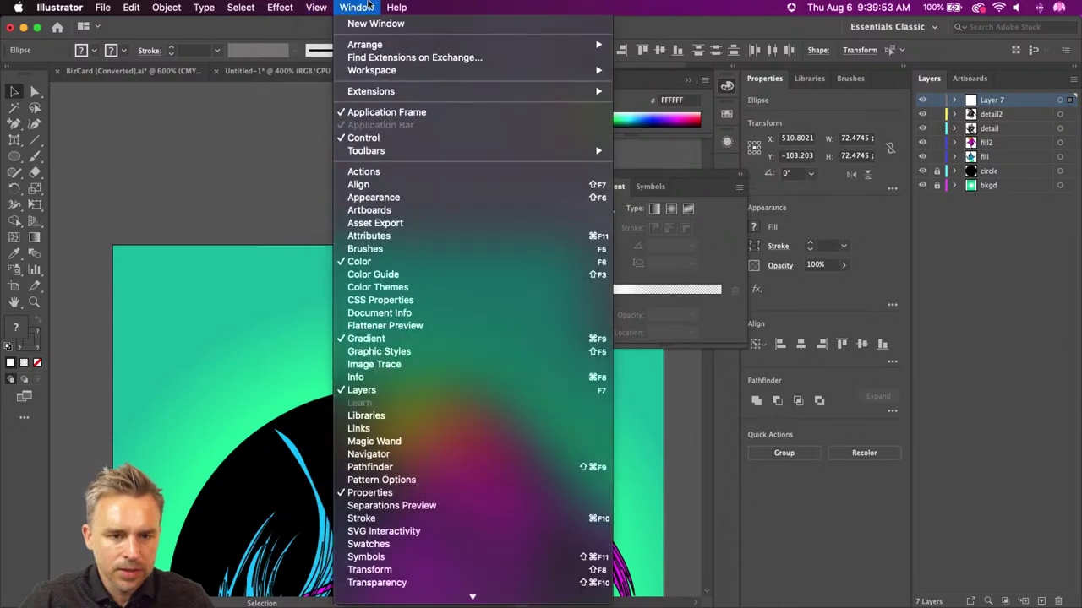
left_click(371, 7)
left_click(850, 78)
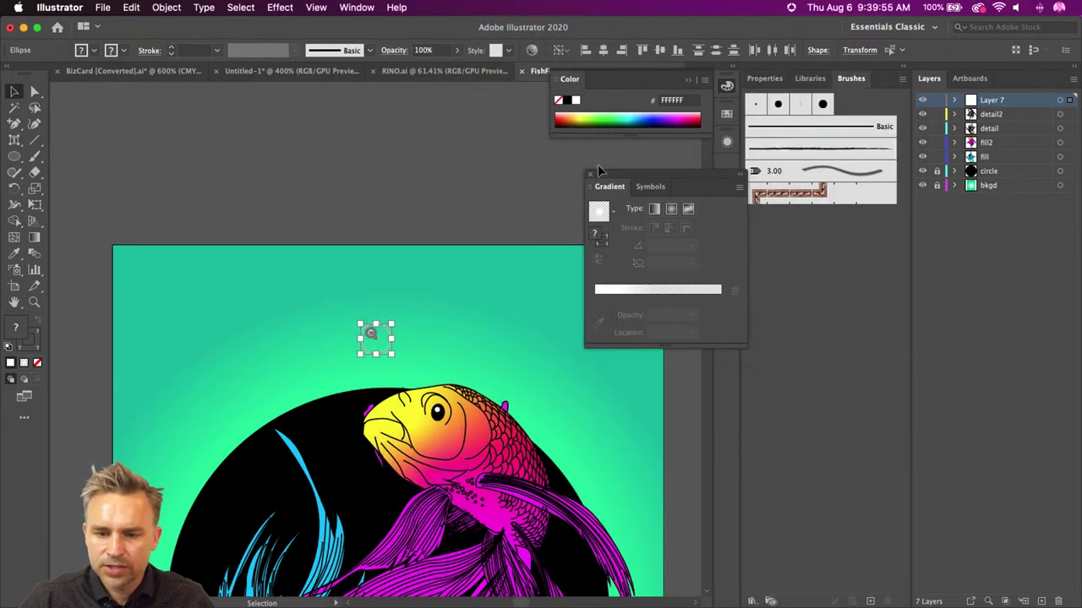
left_click(589, 177)
left_click_drag(365, 341, 771, 451)
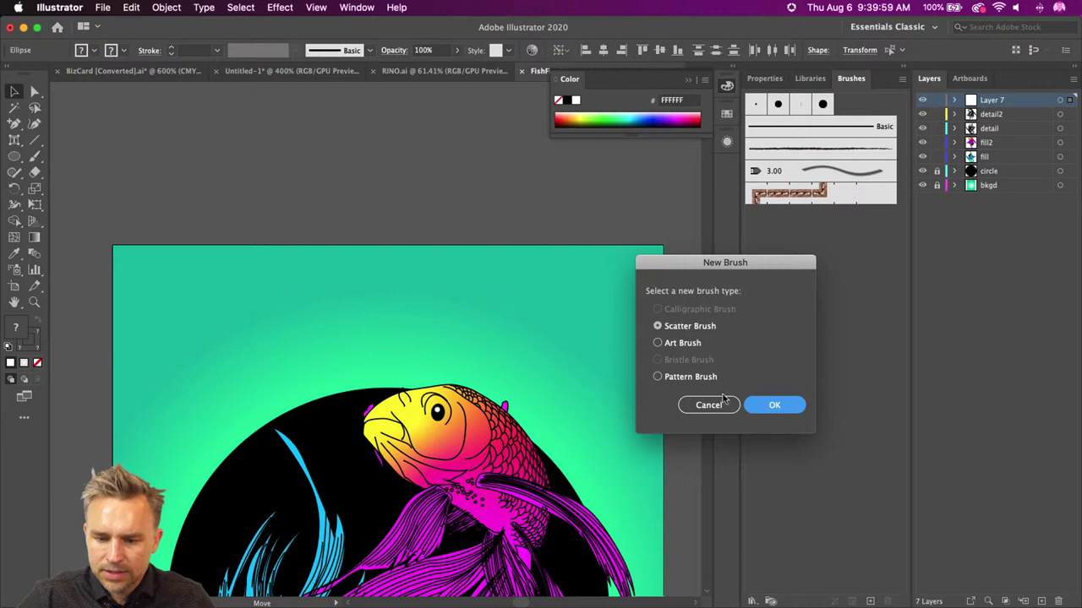
left_click(763, 407)
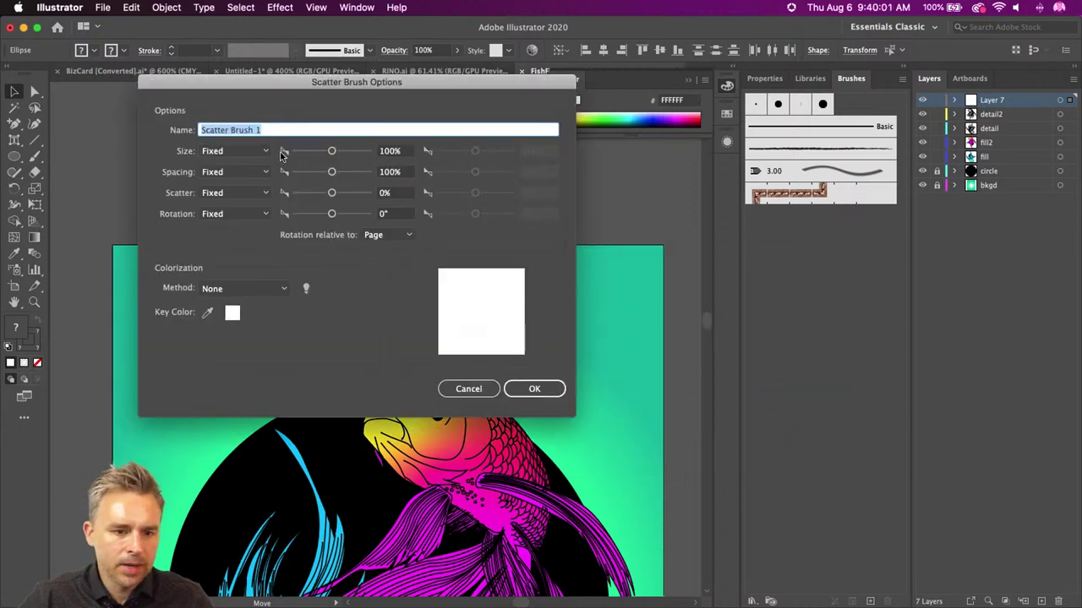
- Set the brush's Size, Spacing and Scatter variations to Random
left_click(382, 152)
left_click(245, 151)
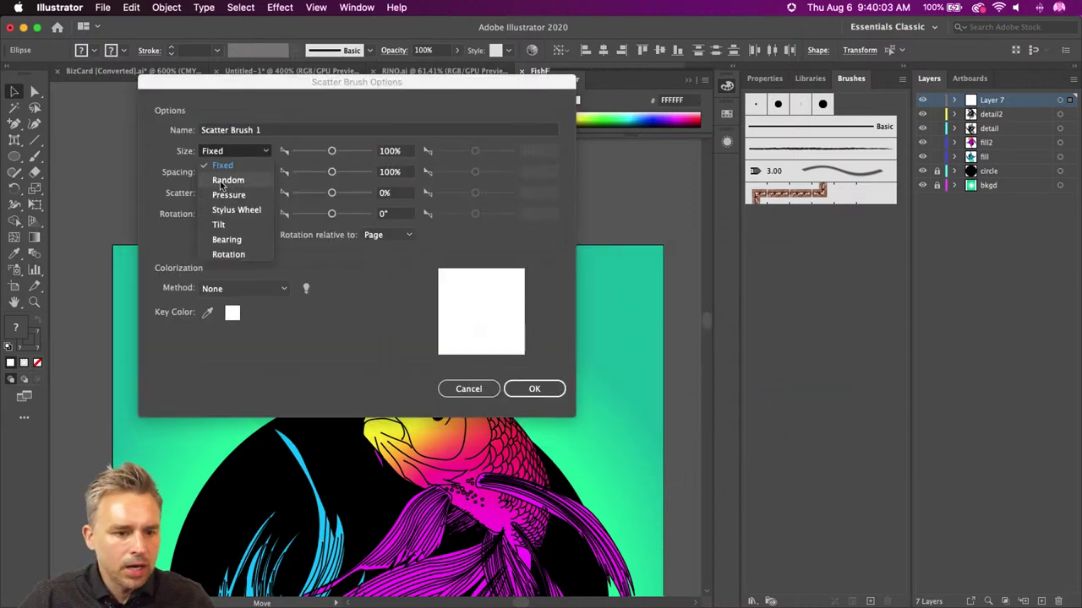
left_click(222, 178)
left_click(221, 171)
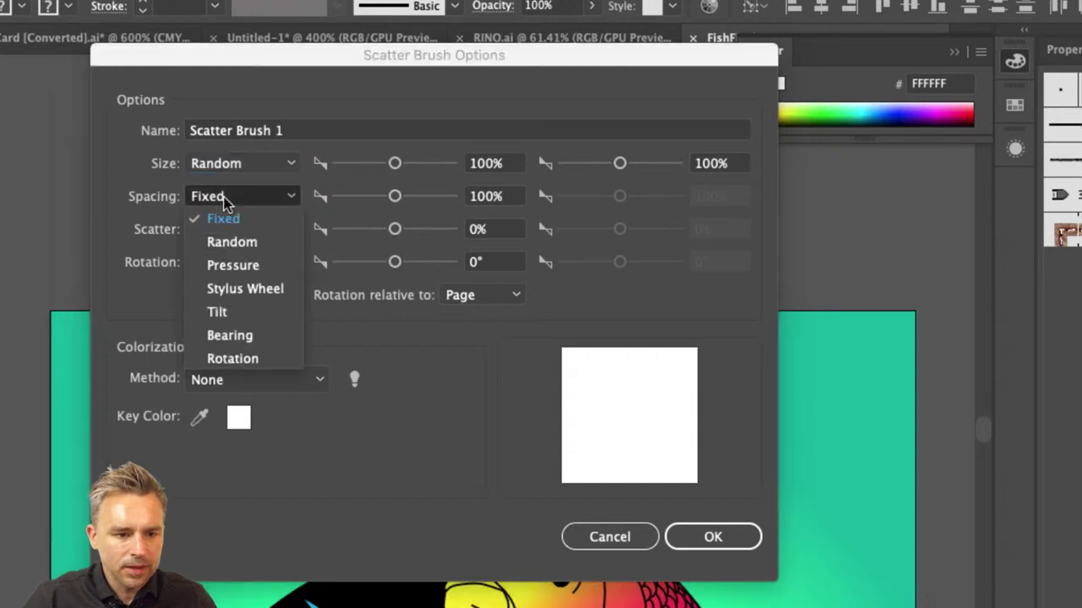
left_click(221, 241)
left_click(224, 230)
left_click(228, 275)
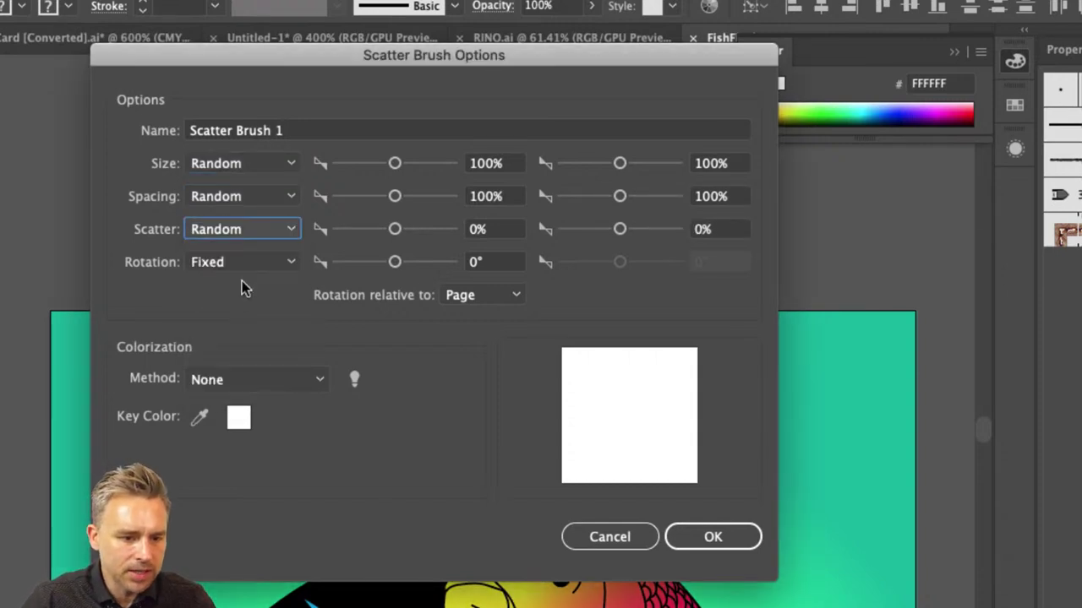
- Enter size 50–200%, spacing 50–150% and scatter 50–150%, creating Scatter Brush 1
left_click(506, 164)
type("50")
key("Tab")
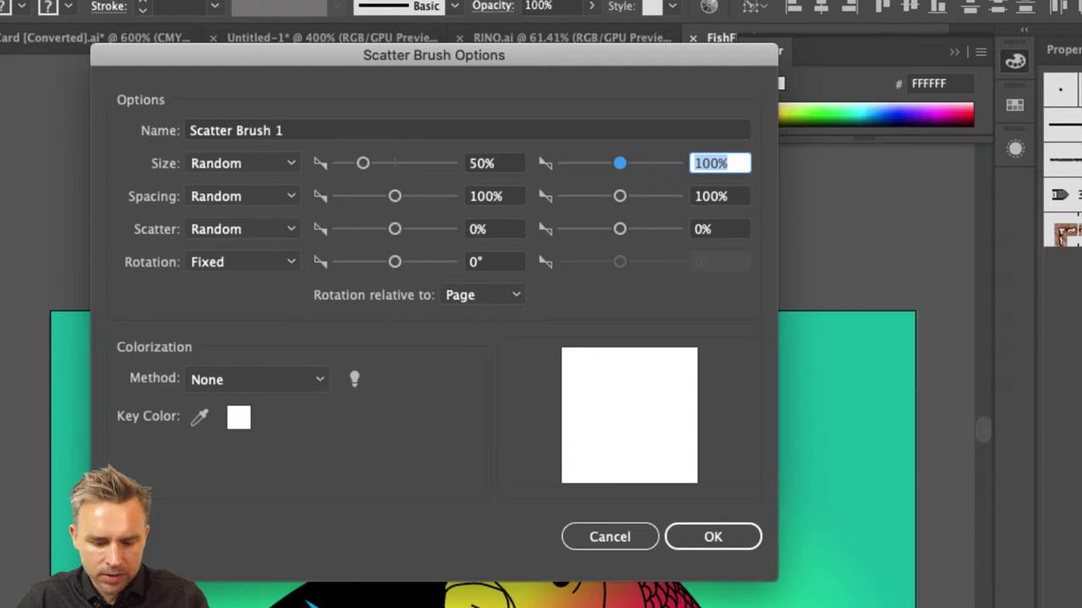
type("200")
key("Tab")
key("Tab")
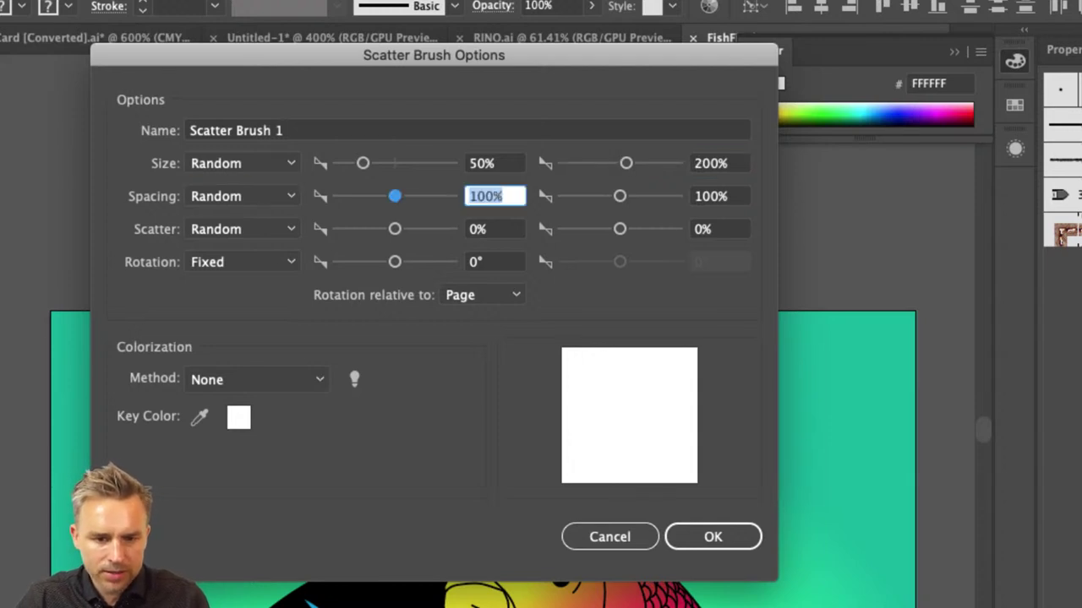
type("50")
key("Tab")
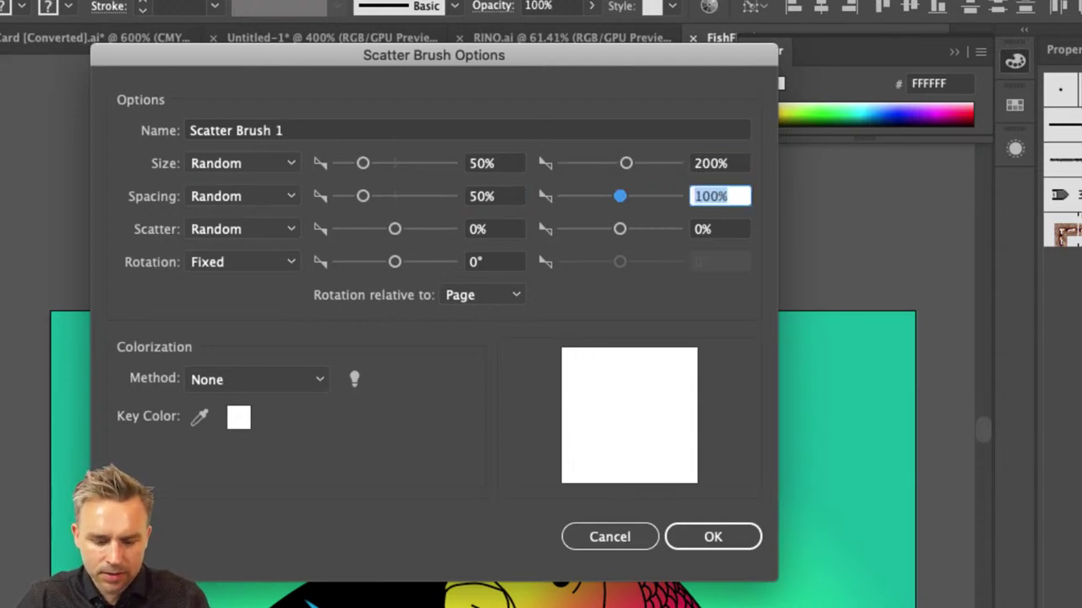
type("1")
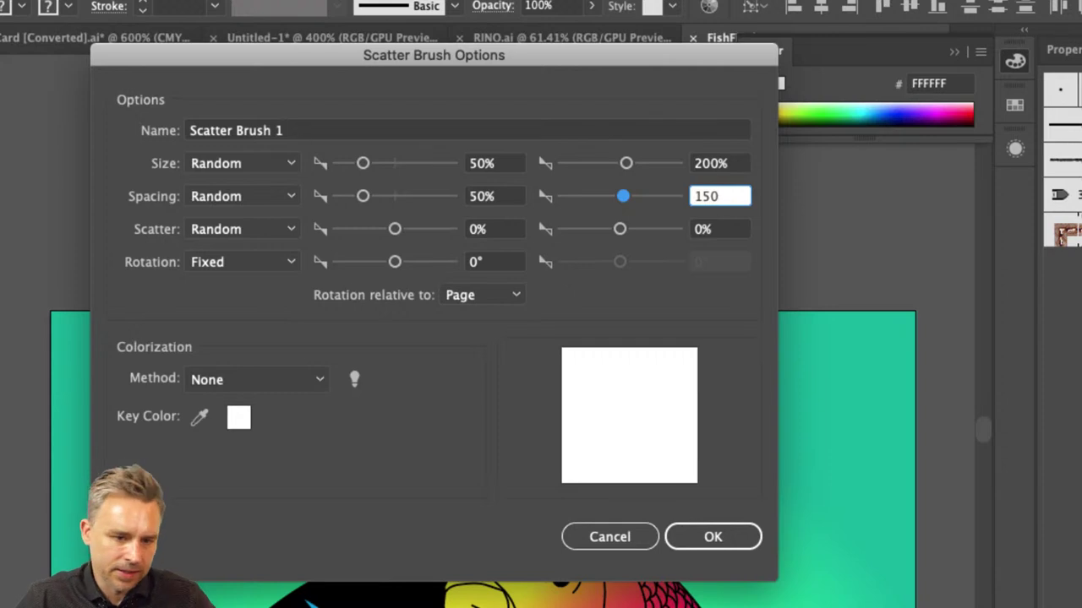
key("Tab")
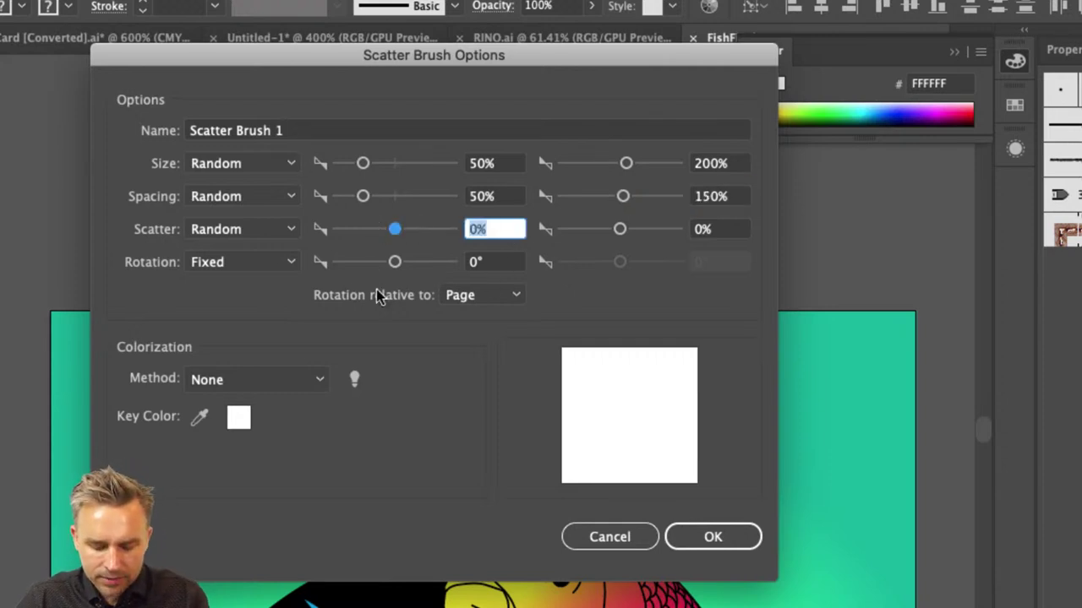
type("50")
key("Tab")
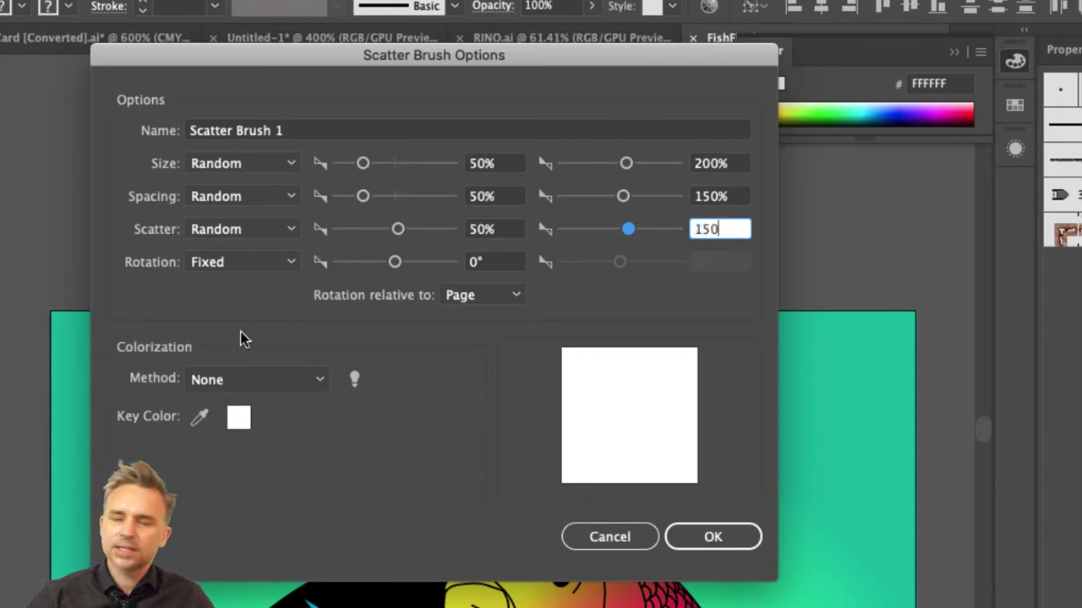
type("150")
left_click(694, 537)
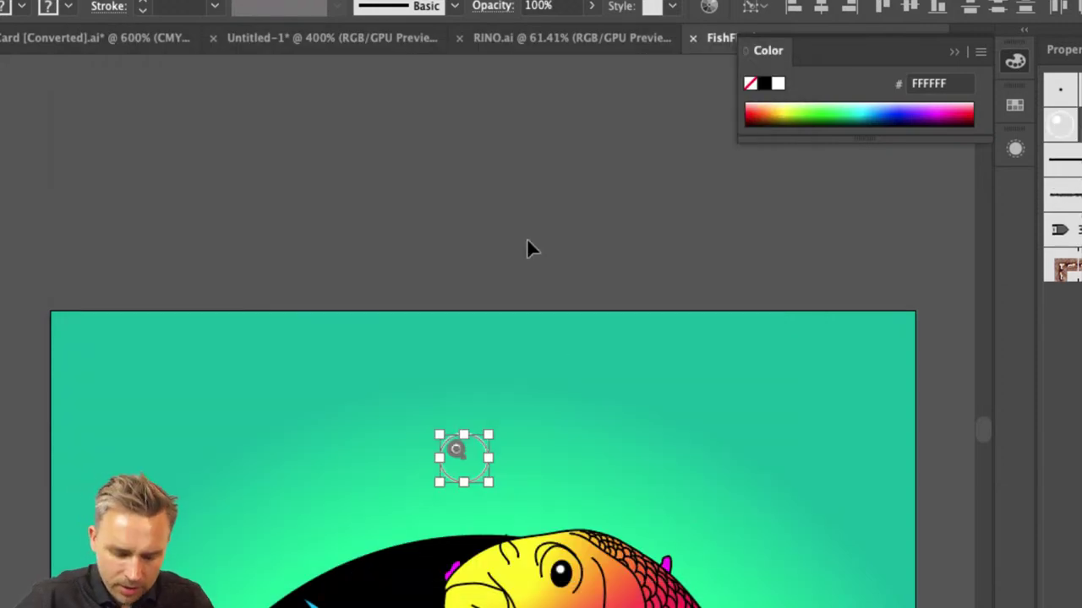
- Draw a pencil trail rising from the upper koi's head and apply Scatter Brush 1
left_click(671, 233)
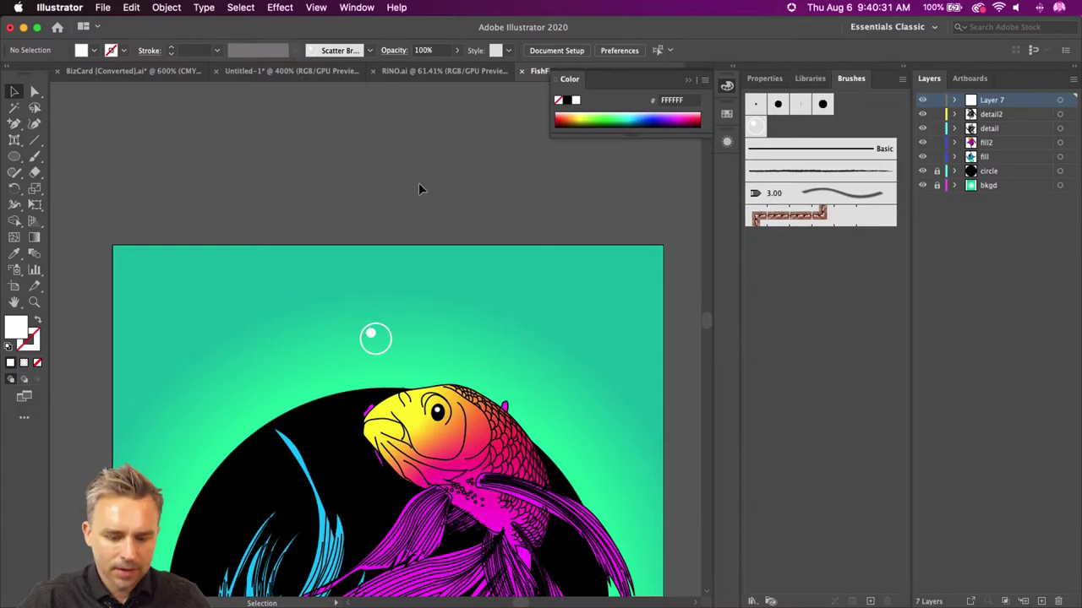
key("n")
mouse_move(505, 397)
left_mouse_down()
mouse_move(507, 229)
mouse_move(388, 99)
left_mouse_up()
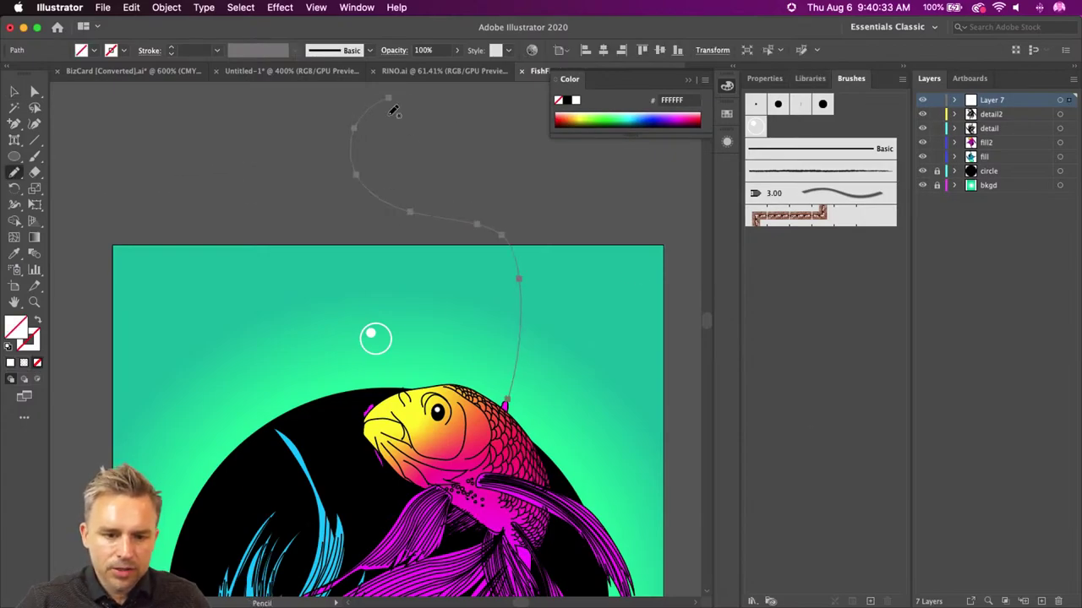
left_click(754, 126)
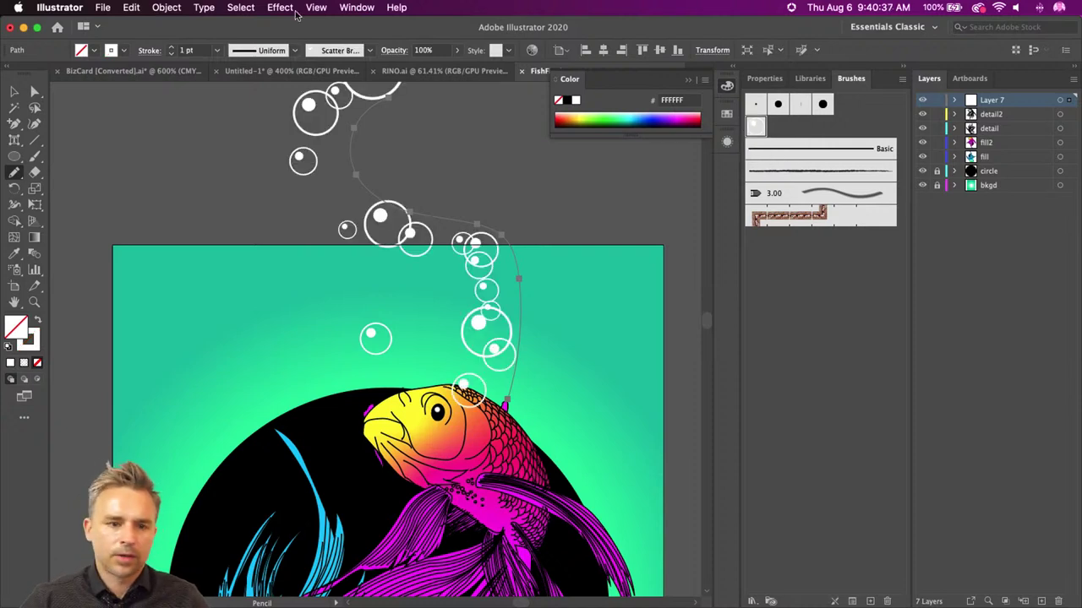
- Reduce the trail's stroke to 0.5 pt and reopen the Scatter Brush 1 options
left_click(170, 54)
left_click(170, 54)
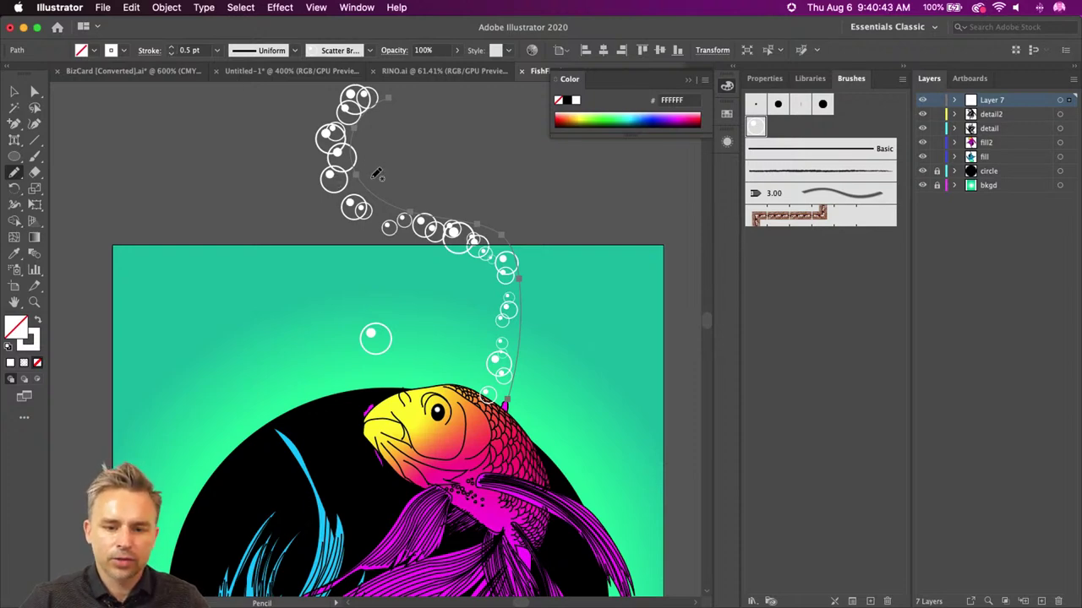
double_click(755, 127)
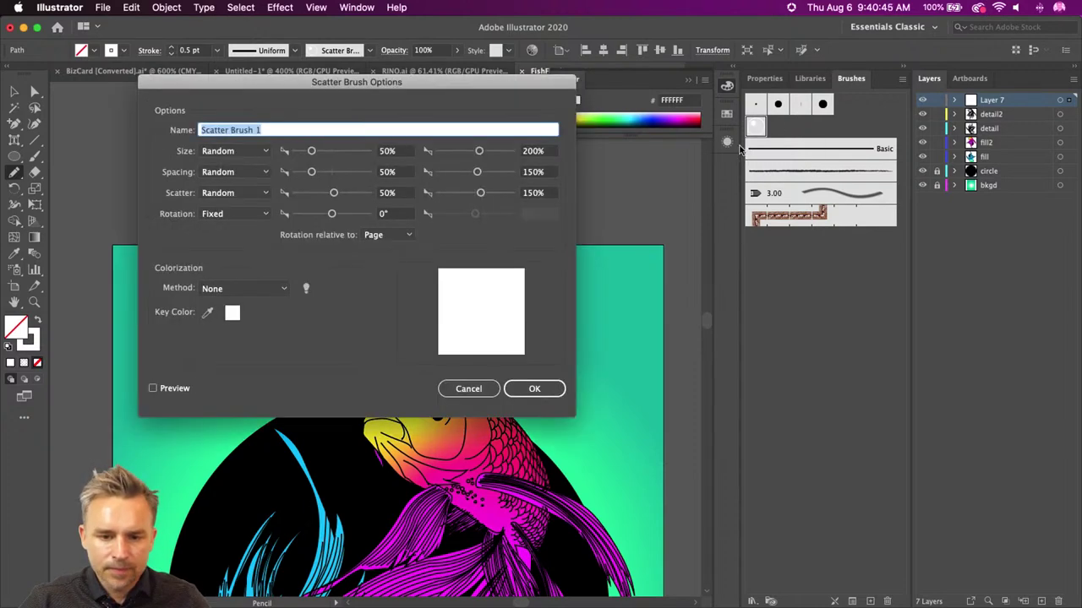
- Change Scatter Brush 1 to size 10–161% and scatter −178–150%, applying it to the existing trail
mouse_move(285, 84)
left_mouse_down()
mouse_move(544, 173)
mouse_move(658, 181)
mouse_move(691, 162)
left_mouse_up()
left_click(557, 466)
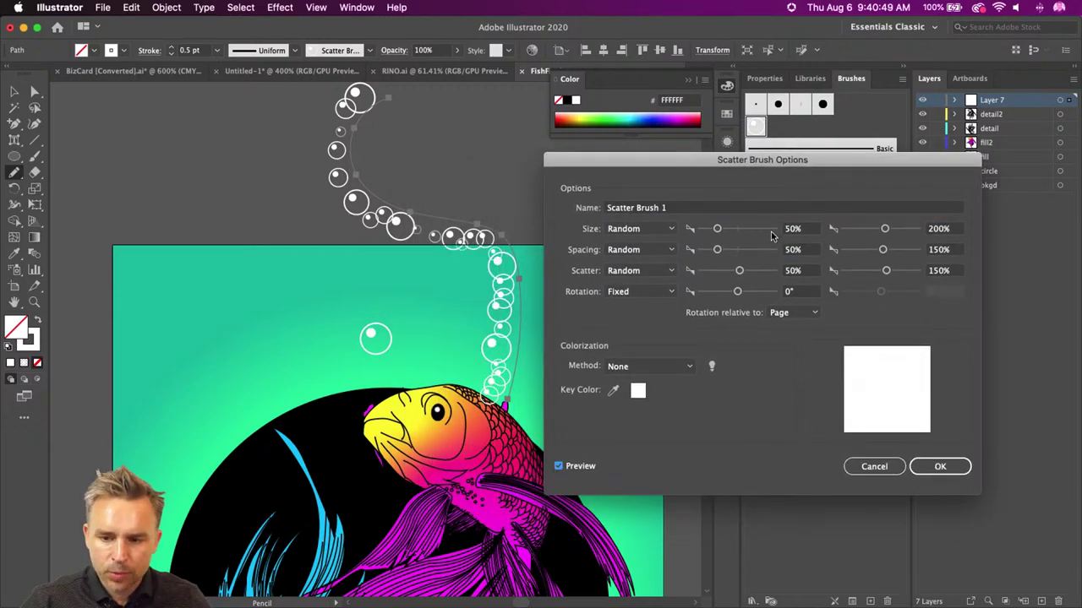
left_click_drag(884, 229, 880, 233)
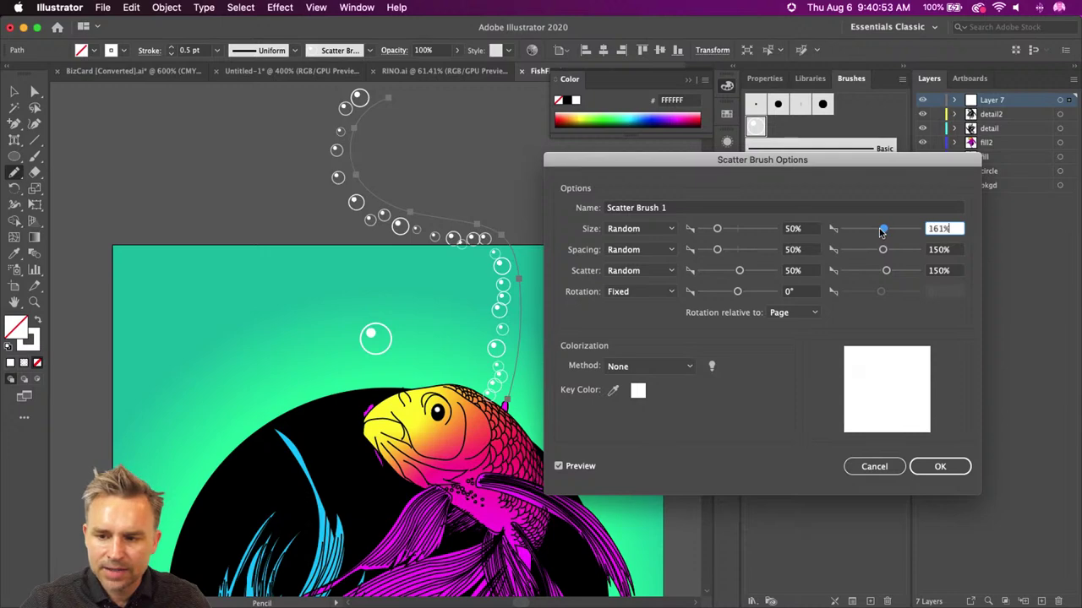
left_click_drag(717, 231, 700, 233)
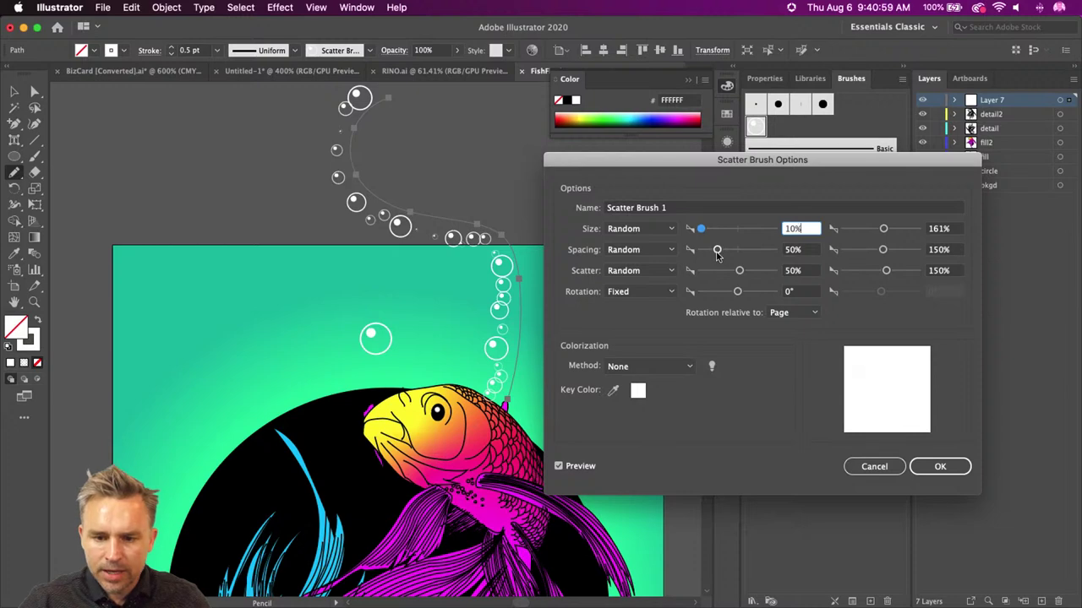
left_click_drag(740, 273, 731, 275)
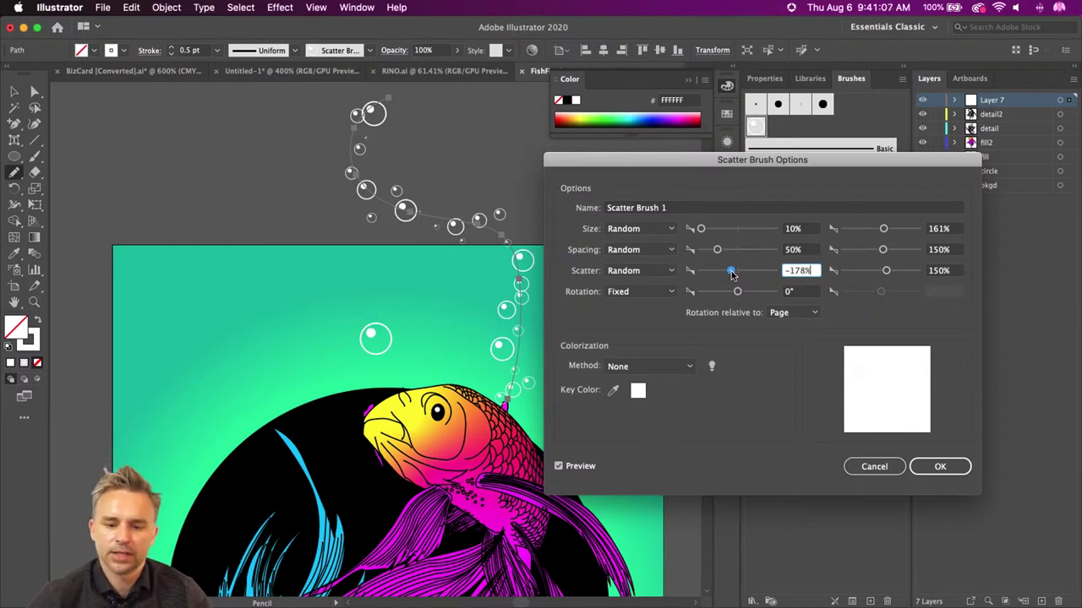
left_click(938, 467)
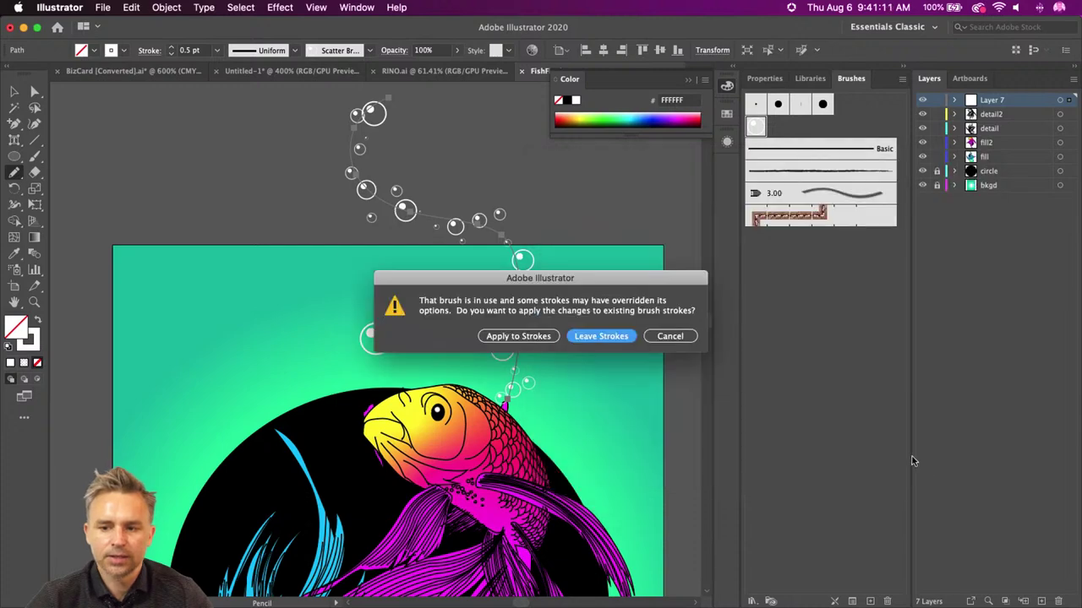
left_click(518, 336)
- Move the bubble trail up and to the left above the orange koi
key("v")
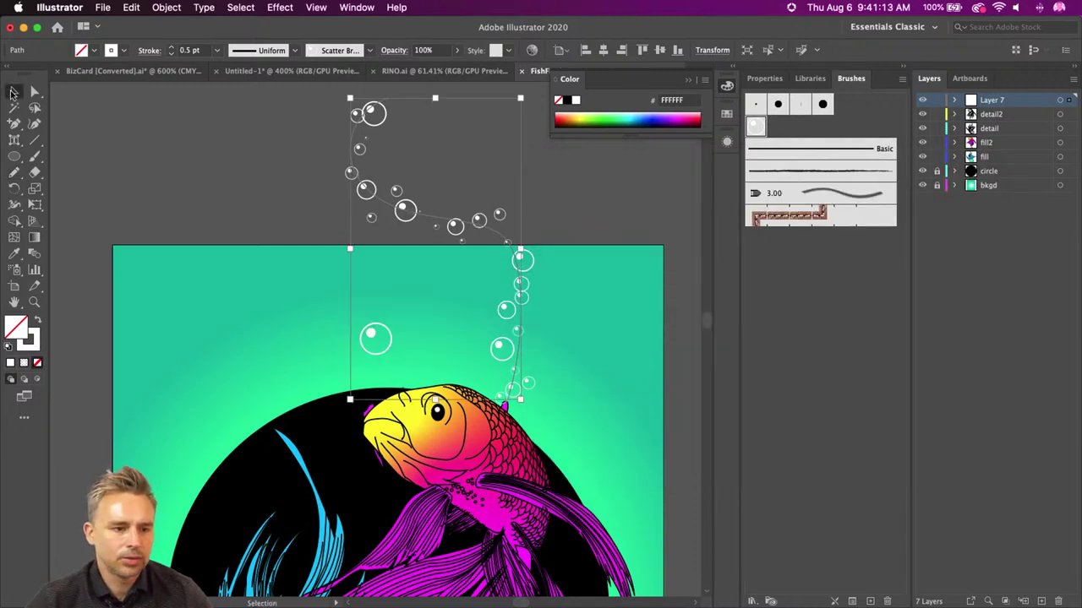
left_click_drag(370, 329, 386, 354)
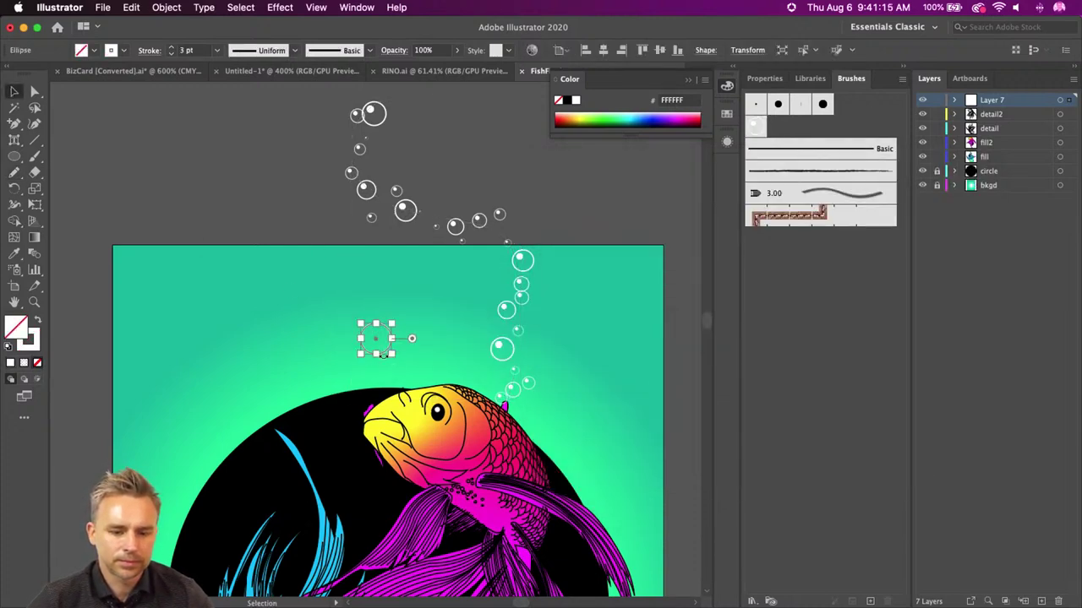
left_click(424, 256)
left_click(412, 221)
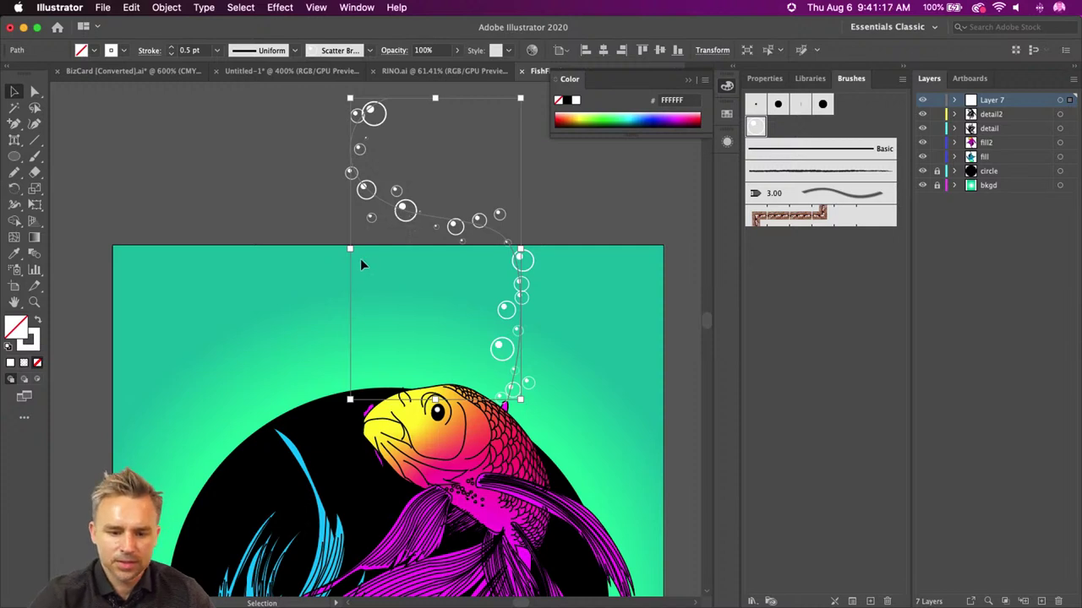
left_click_drag(412, 220, 299, 196)
scroll(338, 271, "up", 2)
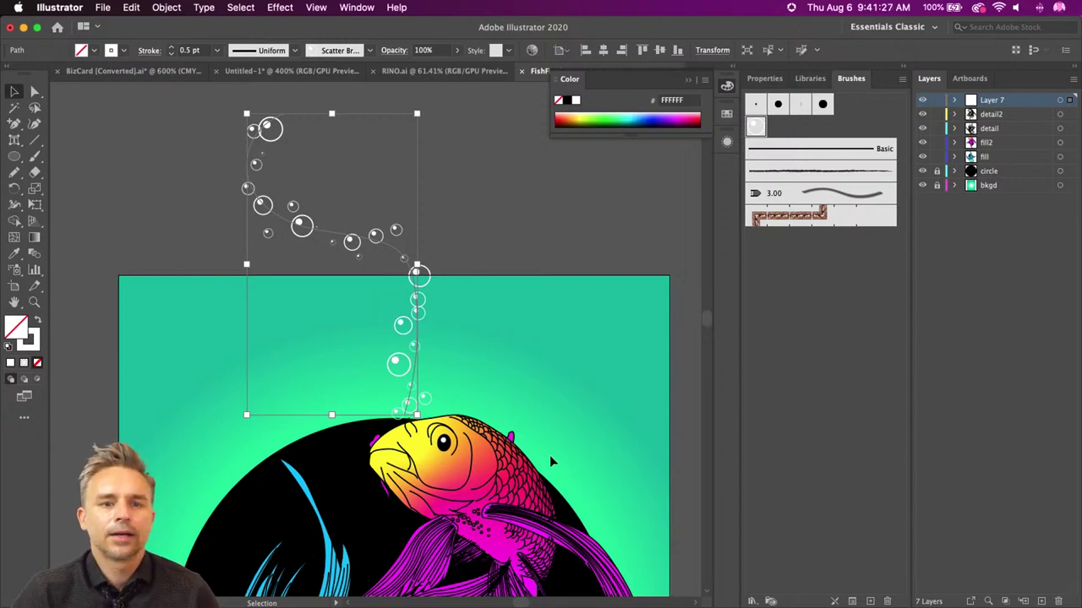
key("super+shift+a")
left_click_drag(524, 427, 525, 397)
key("super+z")
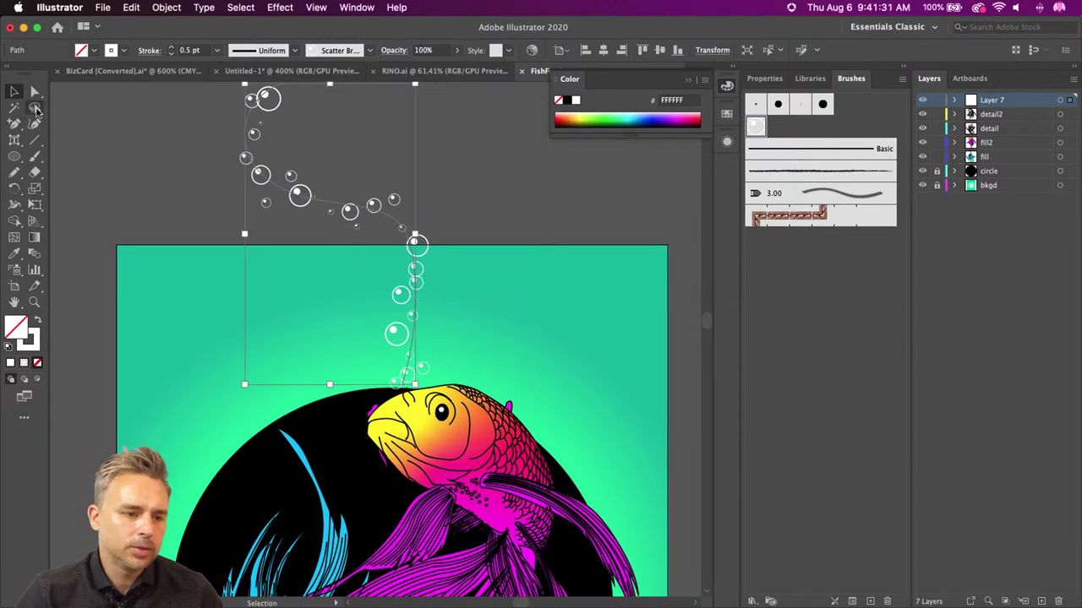
- Drag the trail's anchor points to reshape it into a wider, looping curve
left_click(35, 91)
left_click(414, 270)
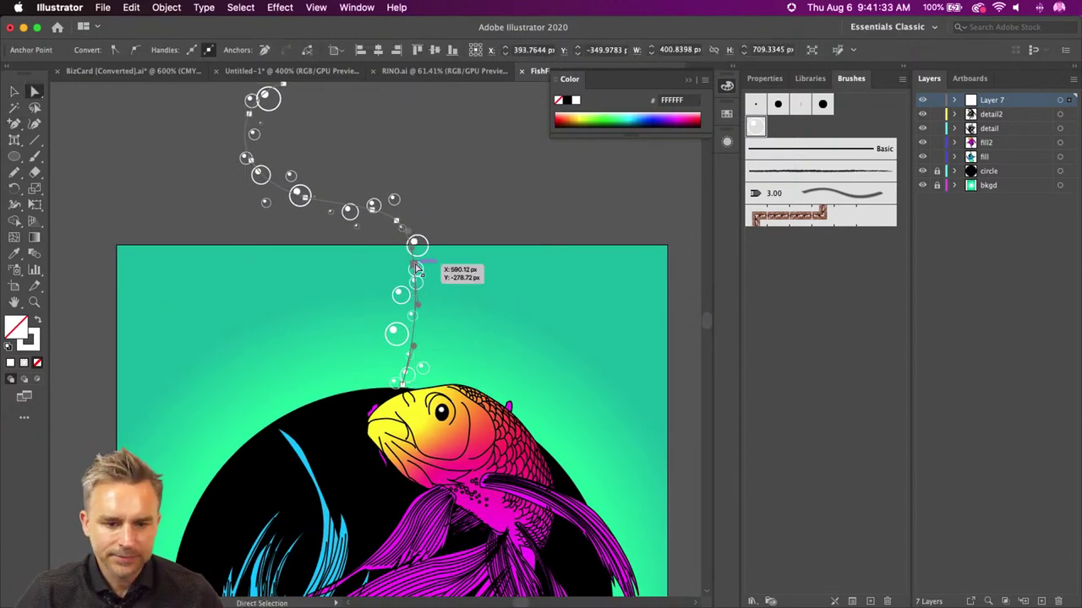
left_click_drag(416, 269, 507, 312)
left_click_drag(385, 226, 326, 299)
left_click_drag(368, 216, 475, 217)
left_click_drag(324, 300, 307, 243)
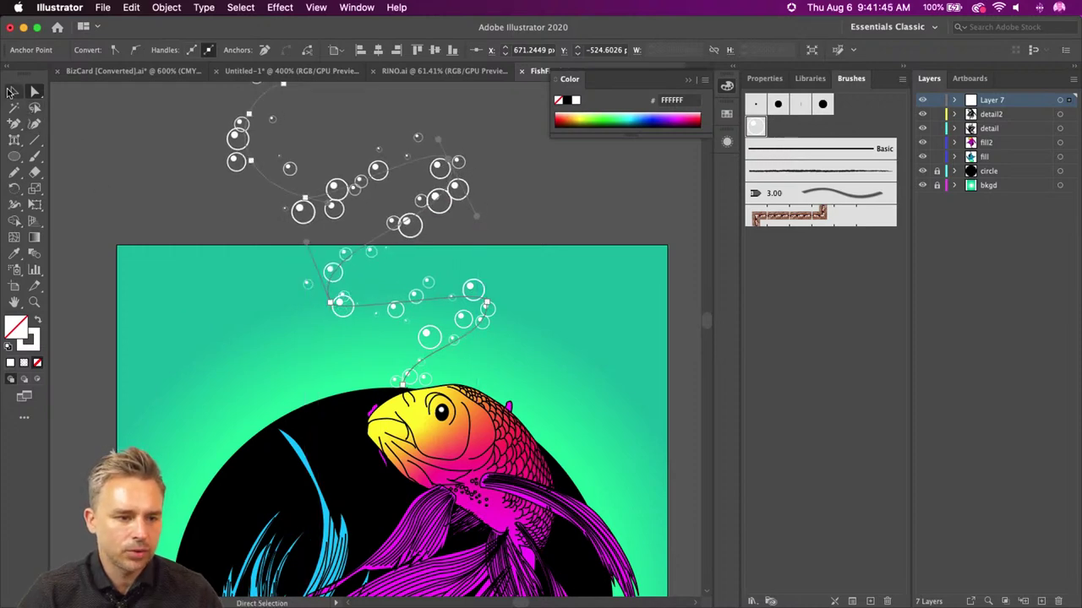
- Duplicate the bubble trail with an Alt-drag and rotate the copy
left_click(14, 91)
left_click(164, 159)
scroll(164, 158, "down", 3)
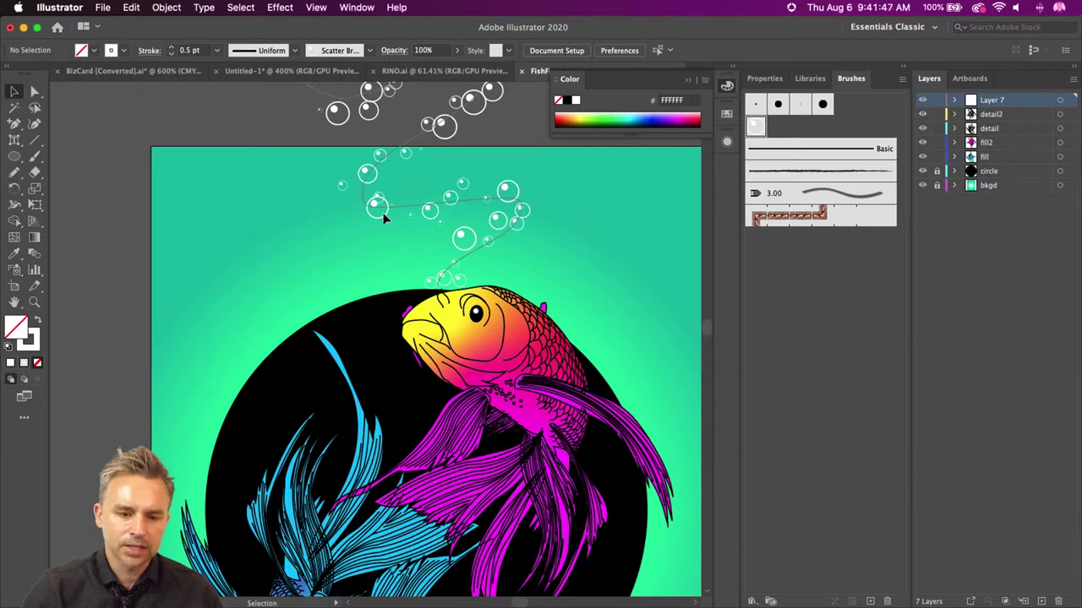
left_click(381, 204)
key("a")
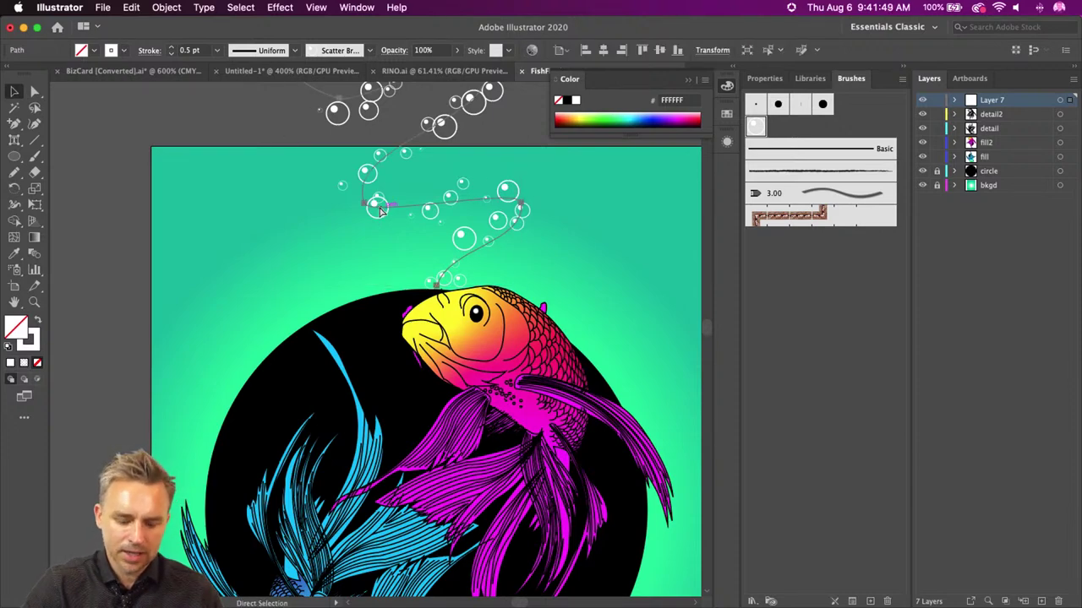
left_click_drag(381, 212, 386, 222)
key("v")
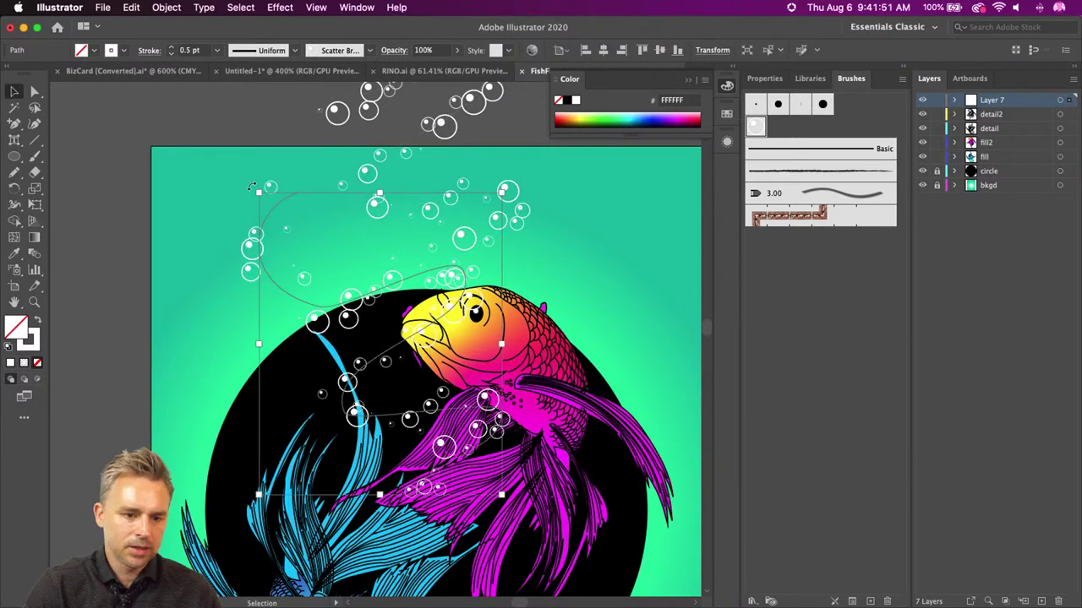
left_click_drag(252, 186, 663, 250)
left_click_drag(336, 203, 334, 562)
key("super+z")
- Place the copied trail below the lower blue koi, turned about half around
scroll(275, 179, "down", 3)
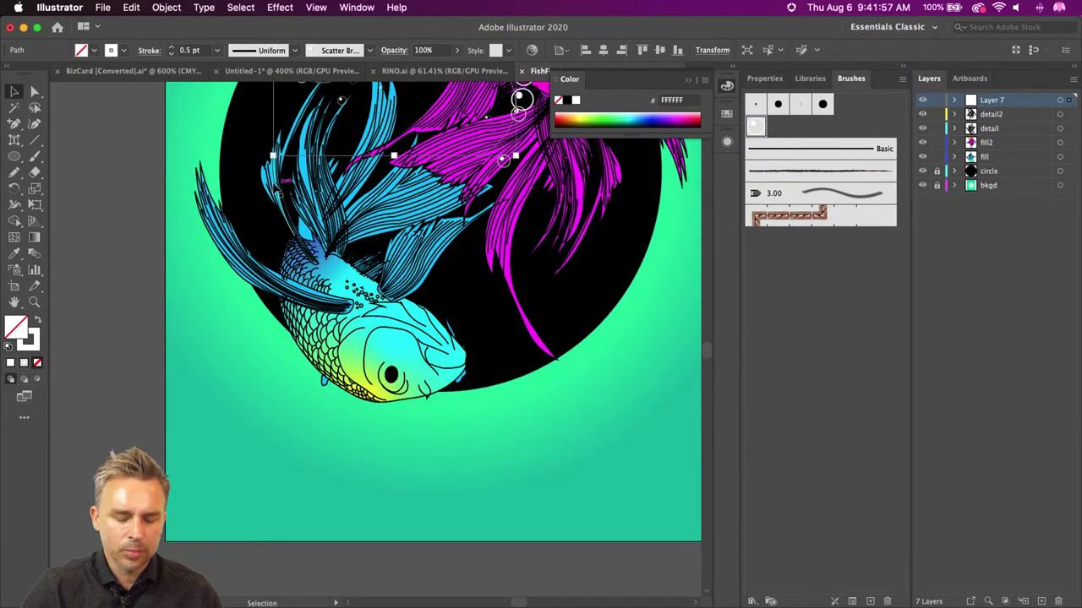
left_click_drag(275, 179, 274, 526)
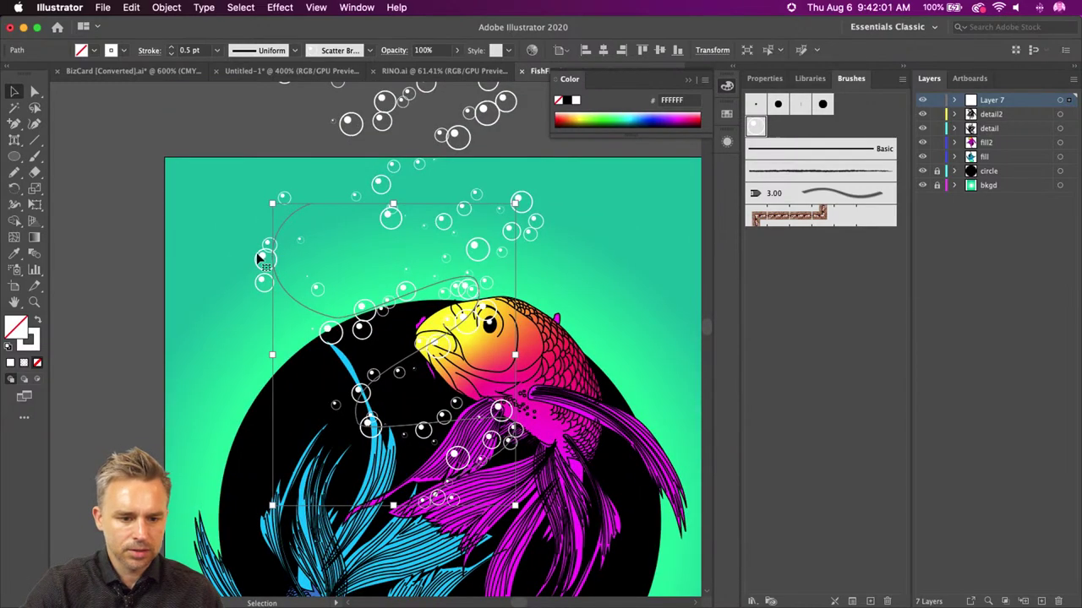
key("super+z")
left_click_drag(258, 423, 265, 93)
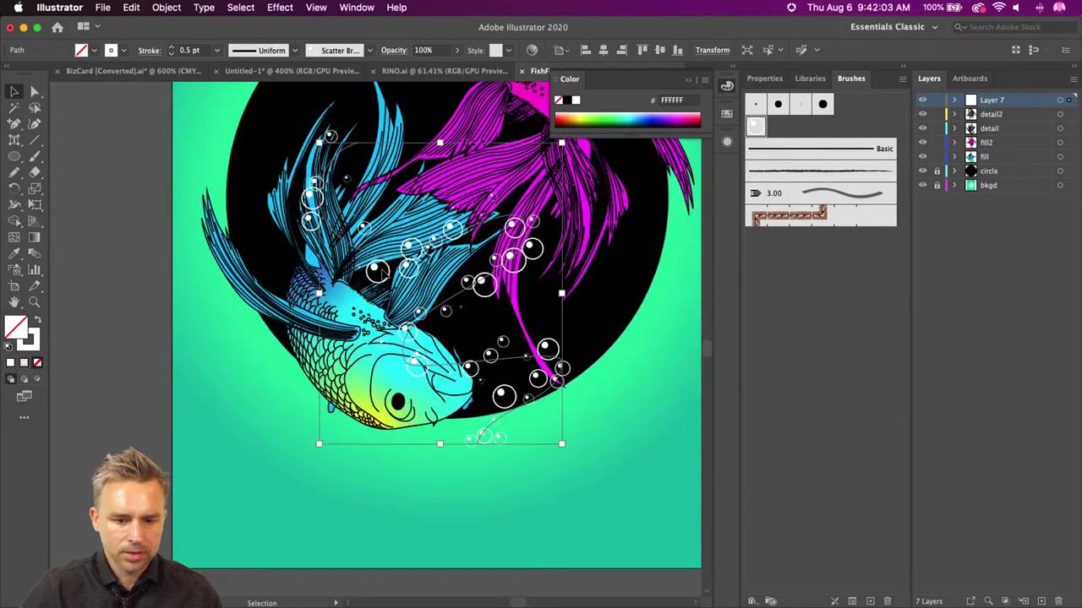
left_click_drag(385, 342, 382, 308)
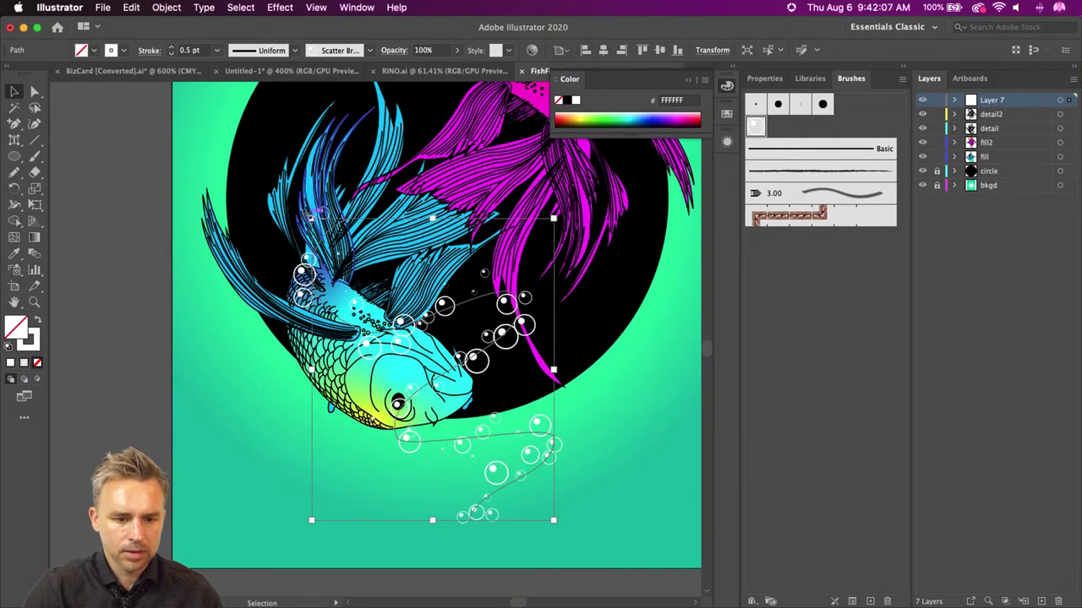
left_click_drag(311, 213, 554, 534)
left_click_drag(359, 273, 447, 459)
left_click(127, 313)
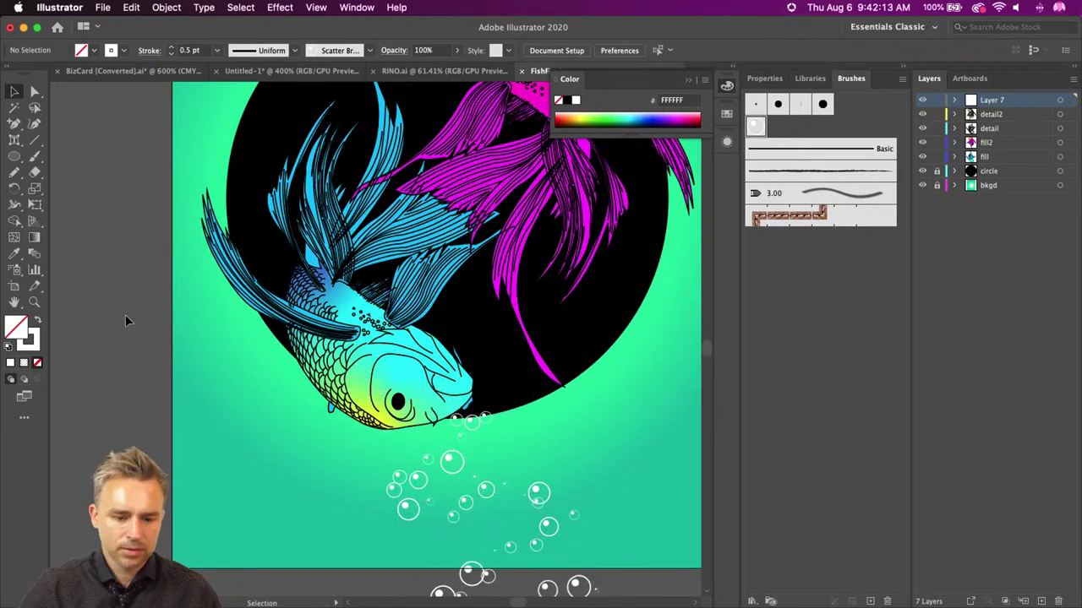
key("shift+f")
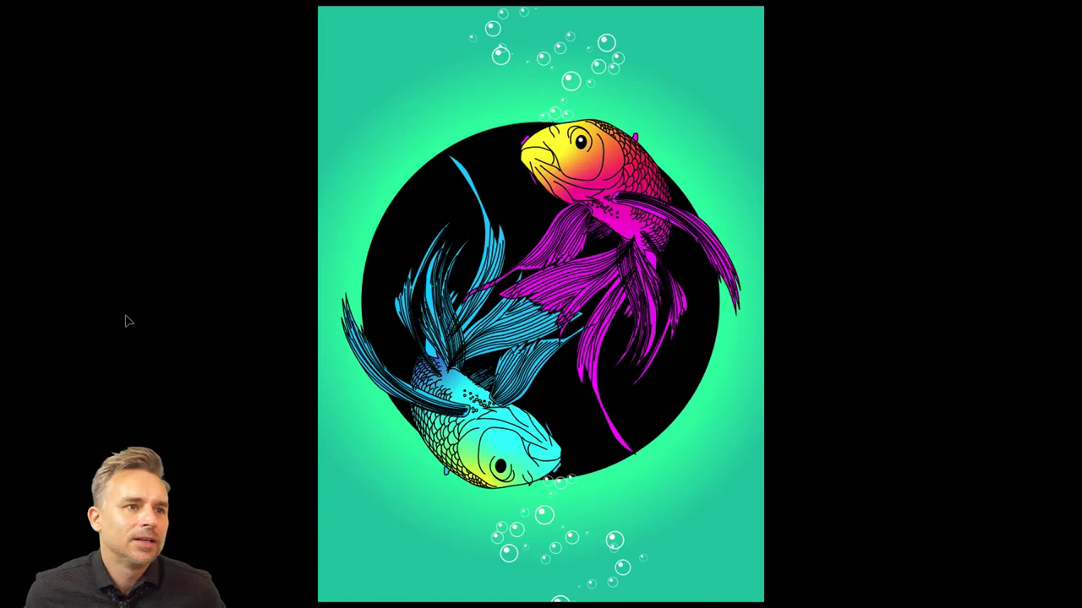
key("Escape")
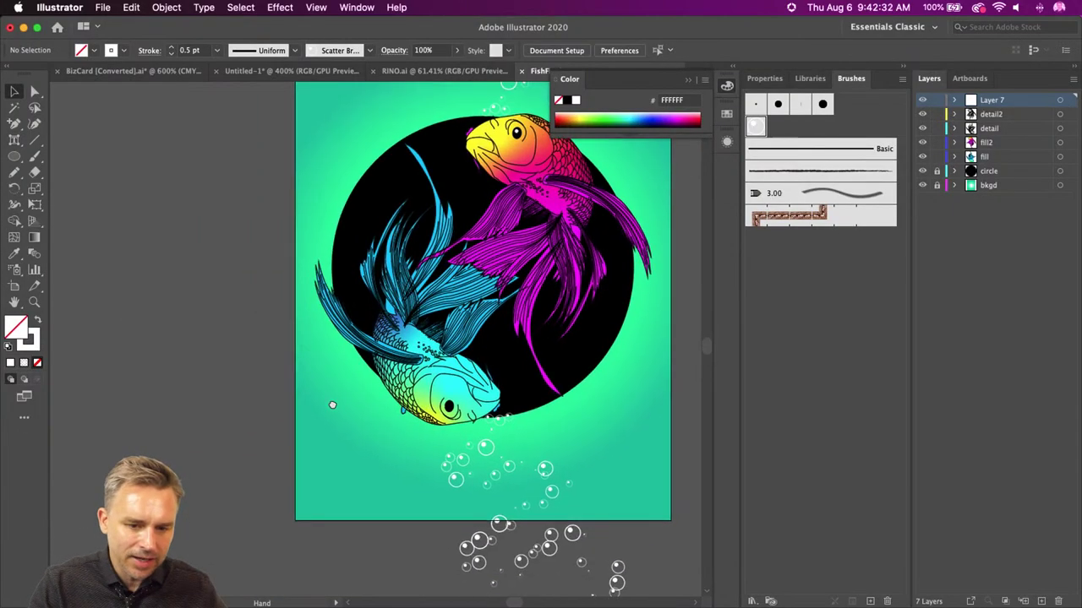
left_click_drag(198, 499, 305, 428)
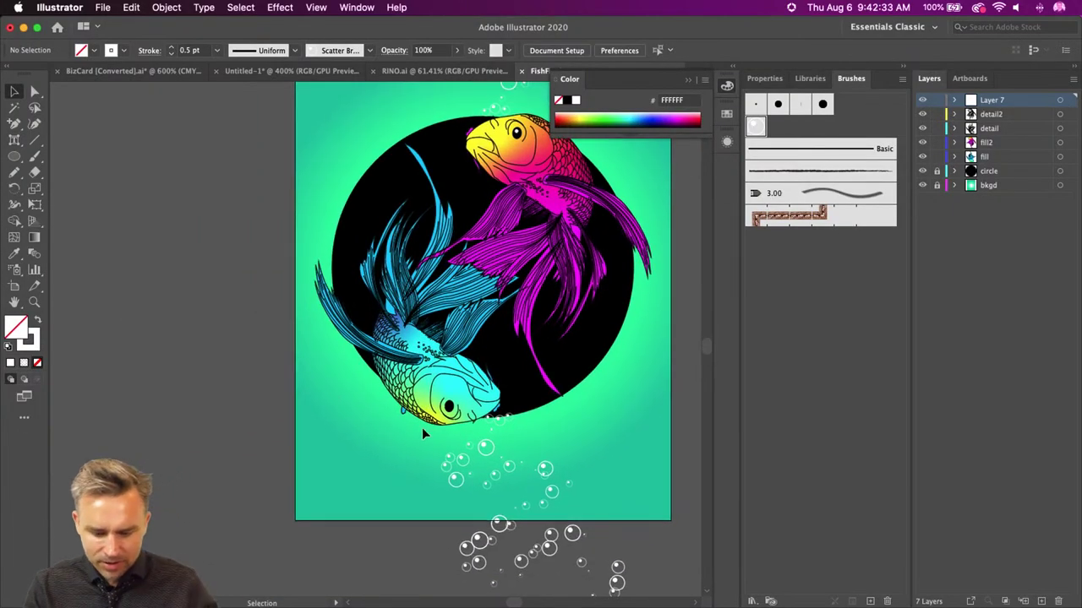
scroll(422, 427, "up", 5)
scroll(421, 427, "down", 1)
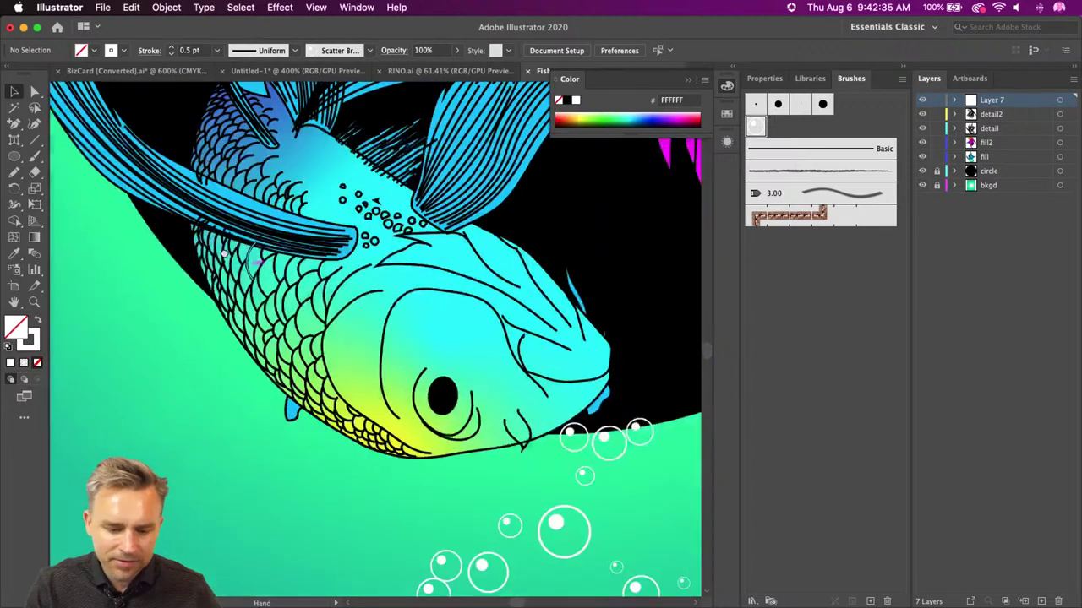
- Select the small ellipse inside the blue koi's black eye, toggling the detail and fill layers to reach it
left_click_drag(442, 396, 420, 379)
left_click(420, 378)
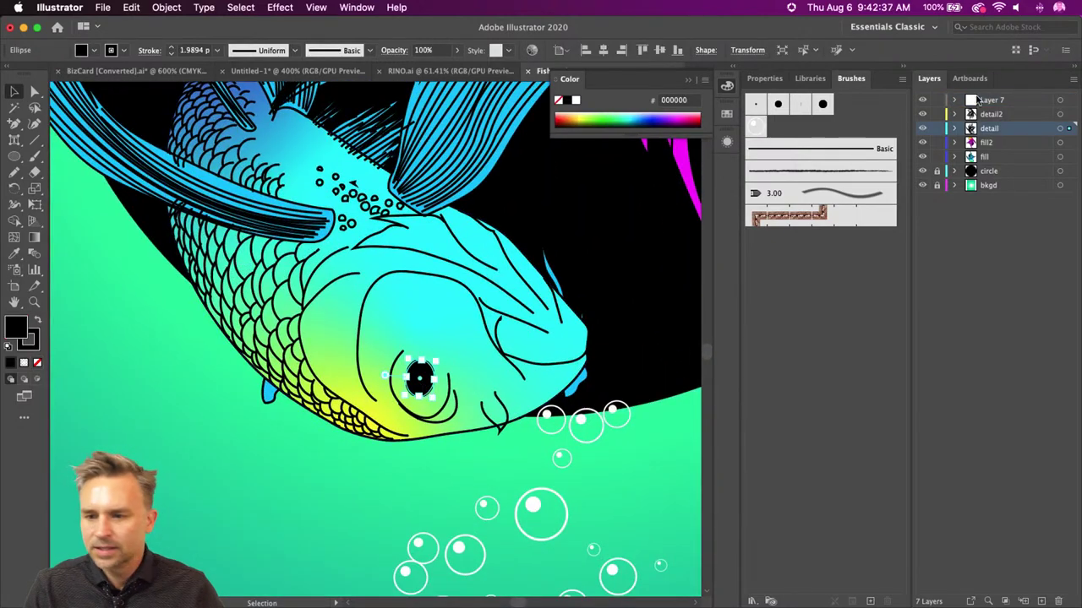
left_click(922, 129)
left_click(411, 386)
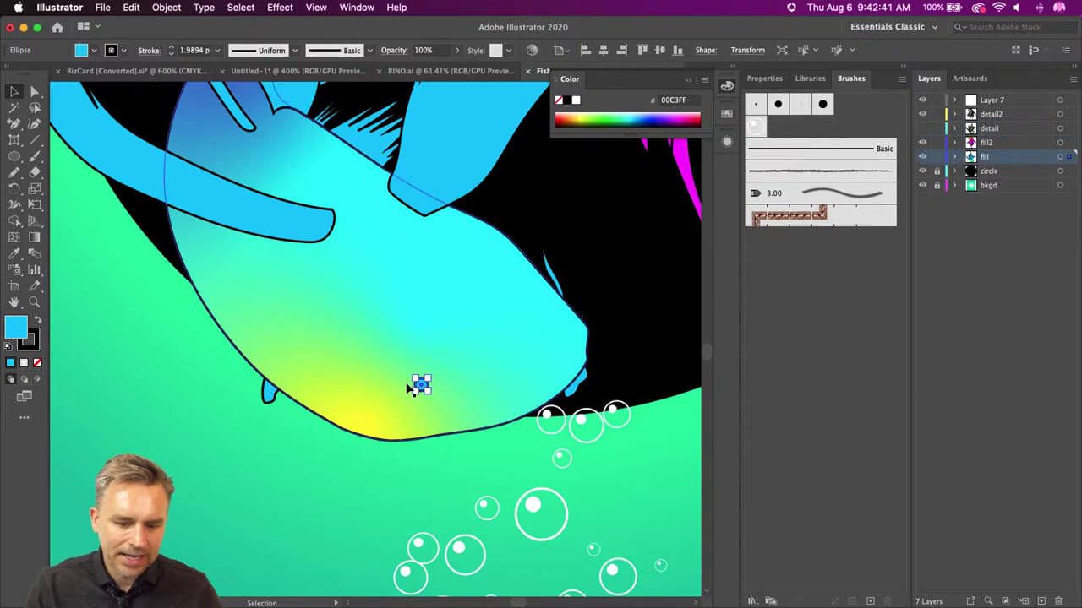
key("super+shift+a")
left_click(922, 129)
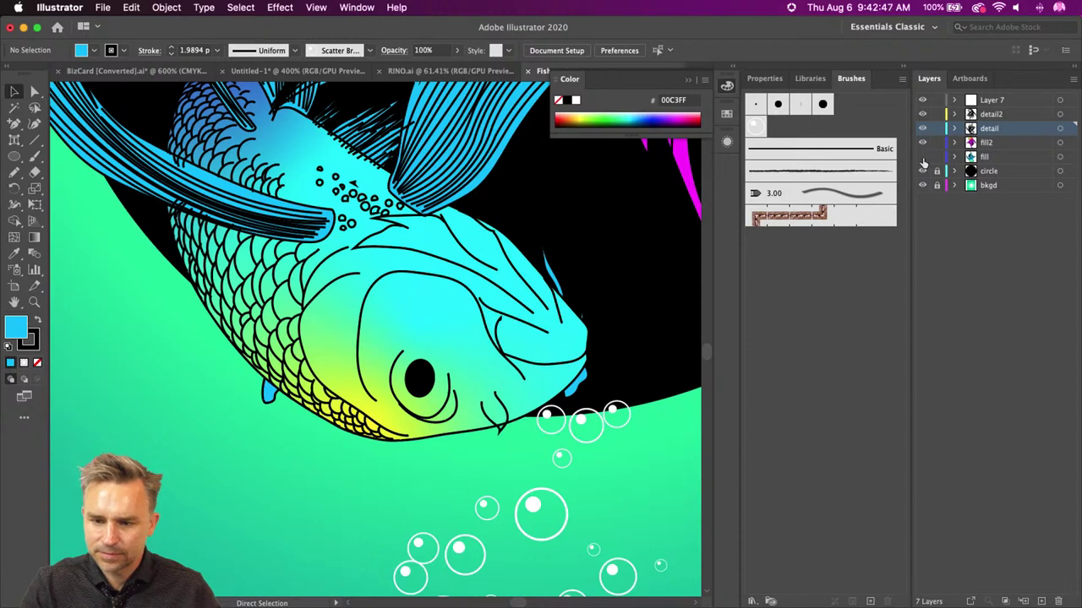
left_click(922, 157)
left_click(922, 157)
left_click(1020, 158)
left_click(1021, 158, "alt")
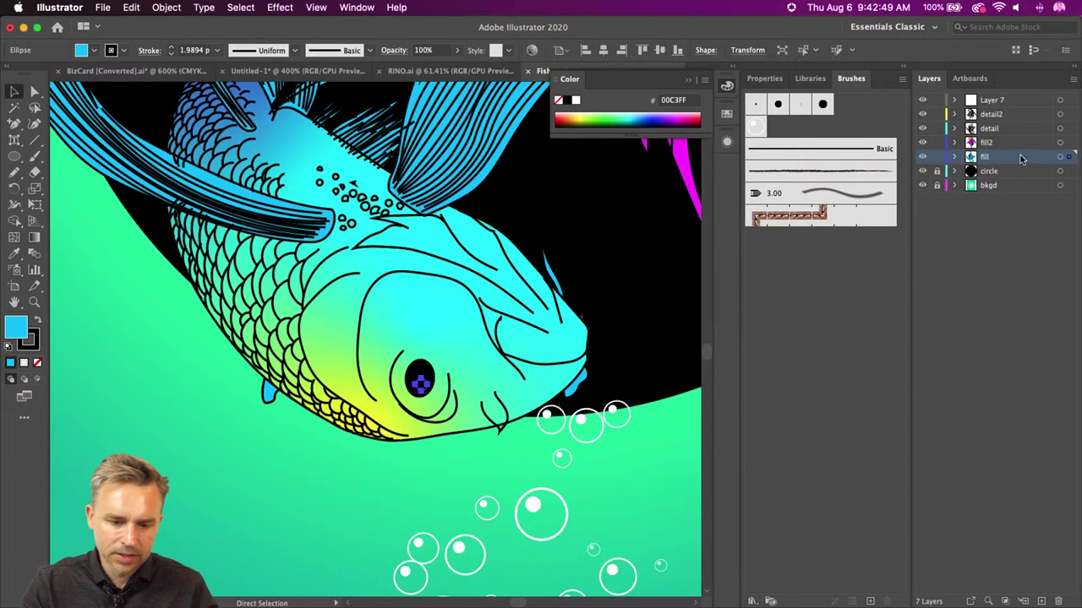
- Fill the eye ellipse white (FFFFFF) and paste it in front on the detail2 layer
double_click(17, 326)
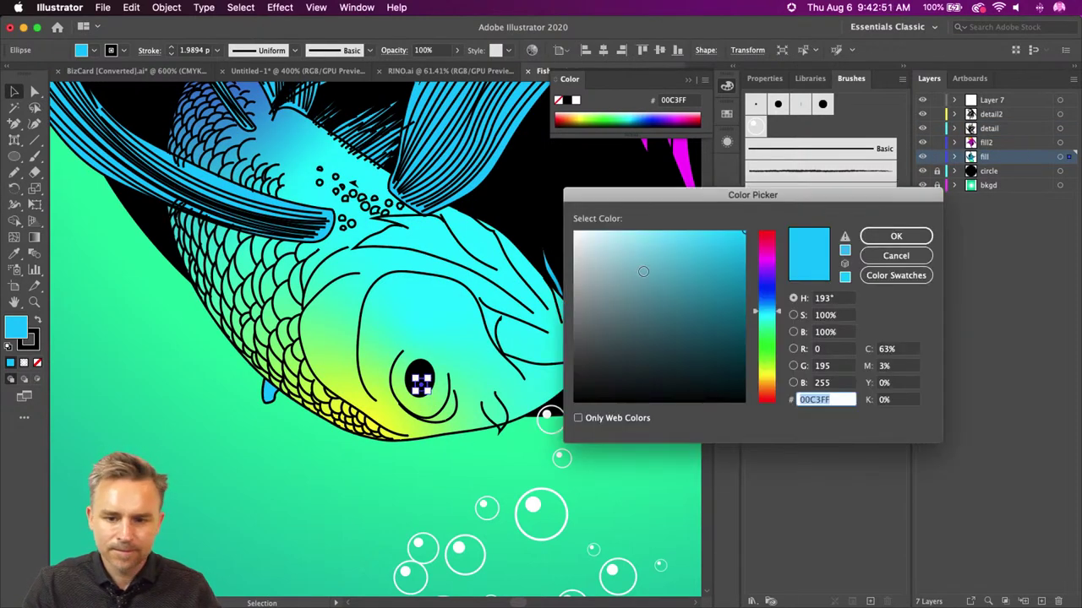
type("ffffff")
key("Return")
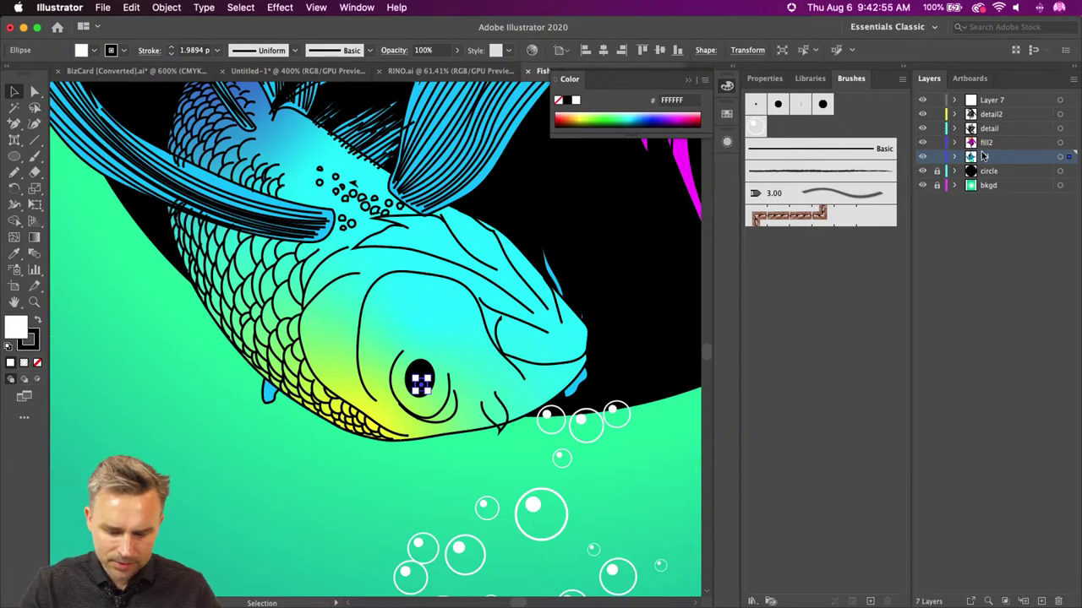
key("super+shift+a")
left_click(993, 115)
key("super+f")
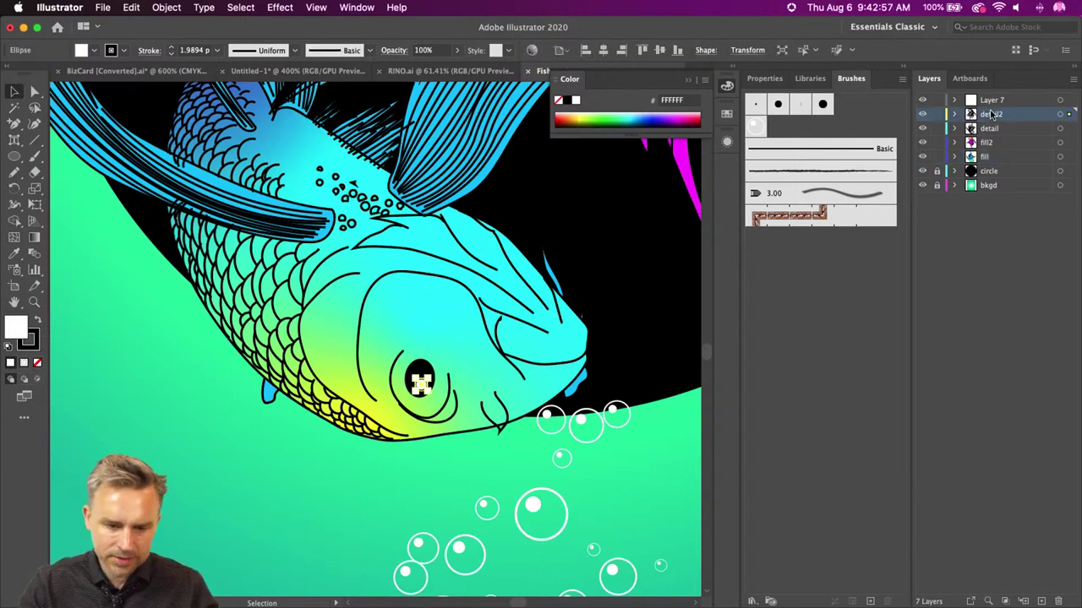
key("super+shift+a")
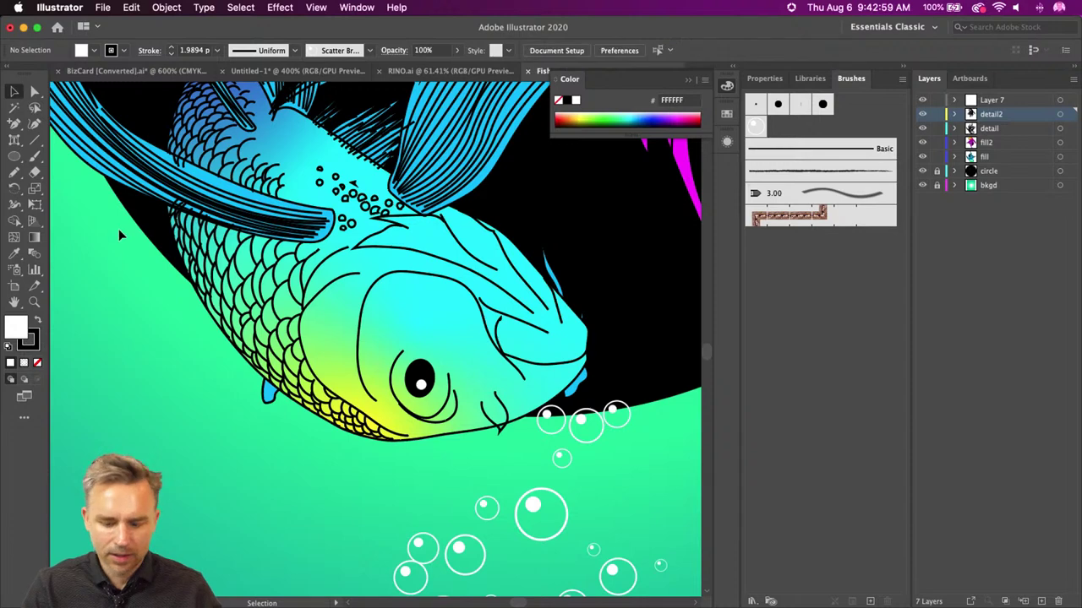
key("super+0")
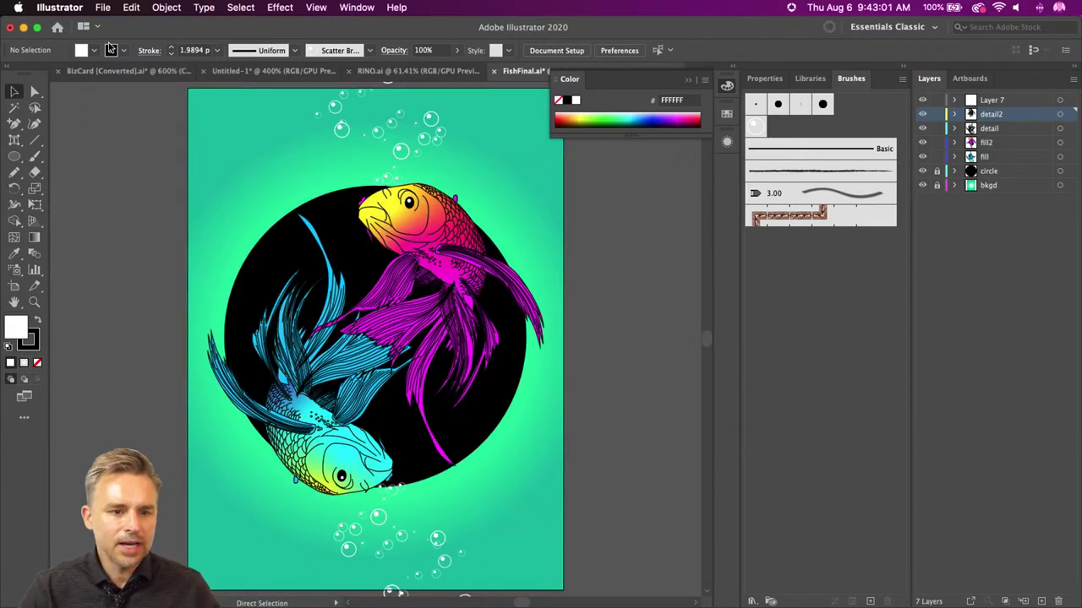
- Close the floating Color panel, then open Export for Screens and cancel it
left_click(688, 79)
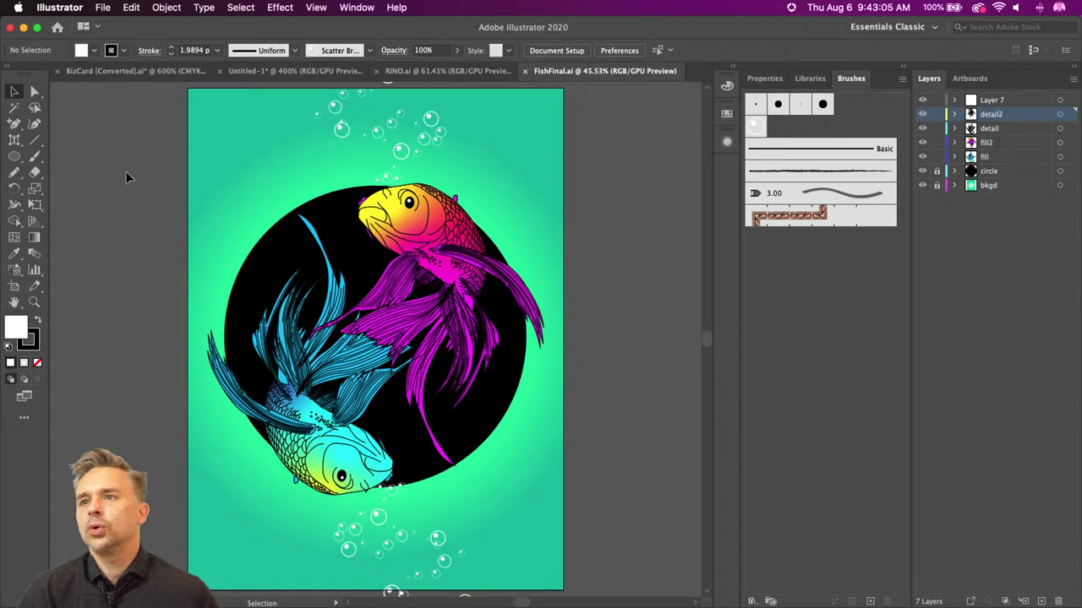
left_click(101, 8)
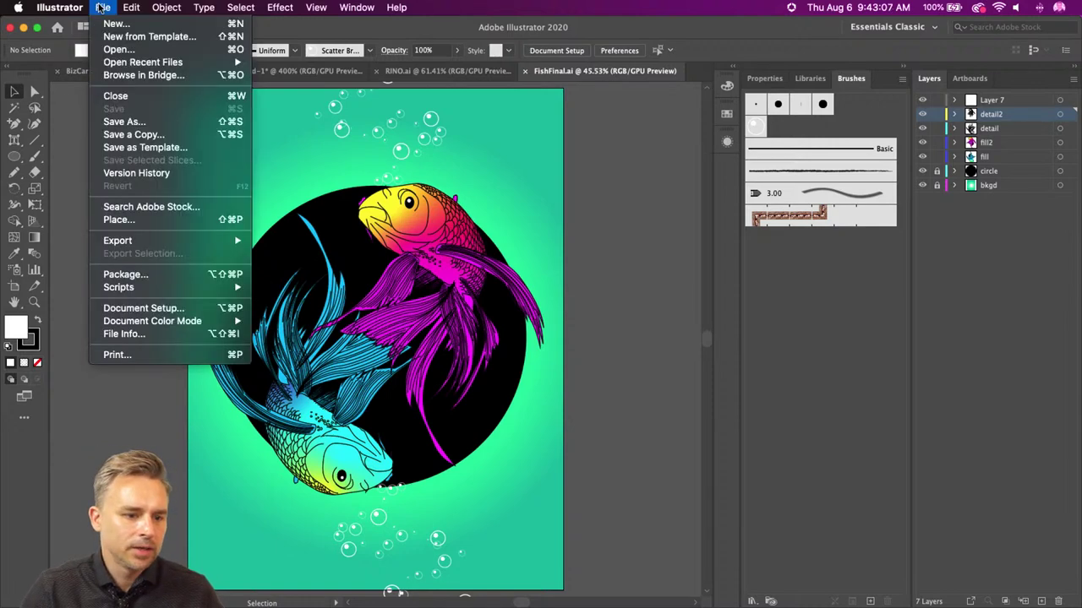
mouse_move(195, 240)
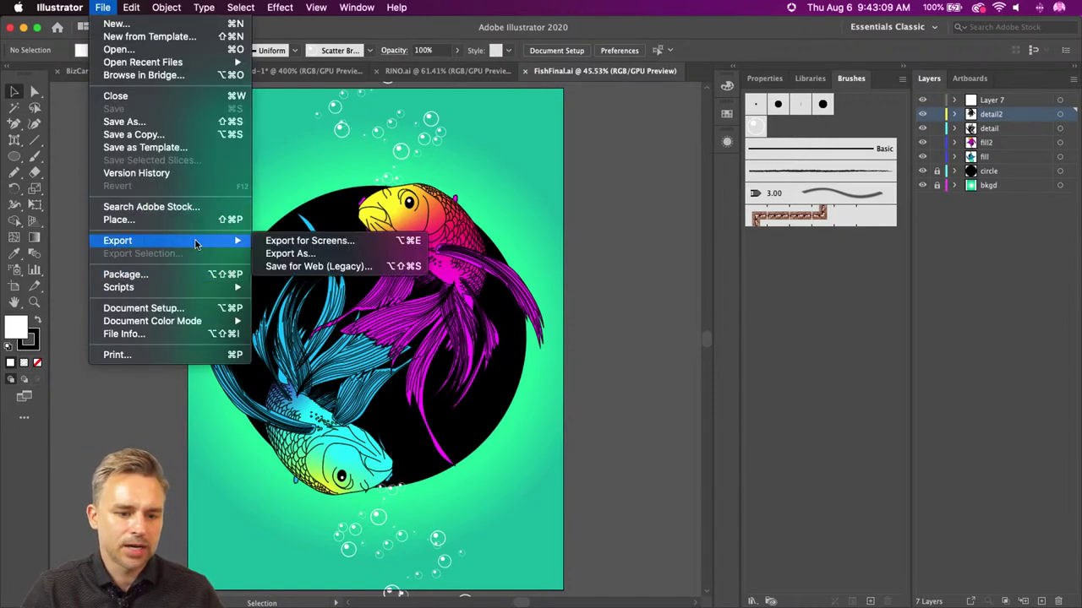
left_click(318, 244)
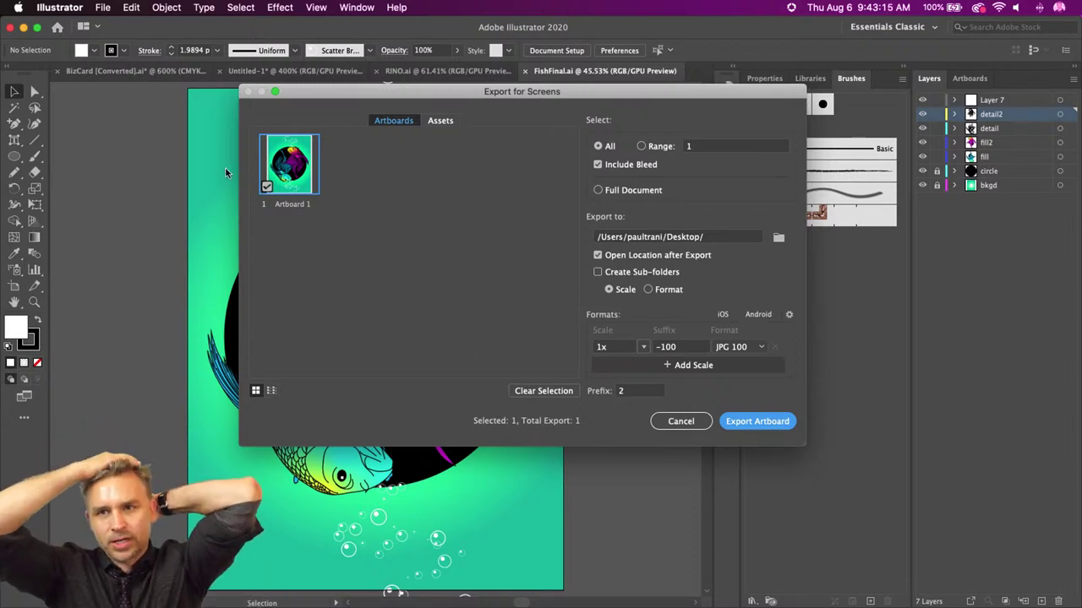
left_click(681, 421)
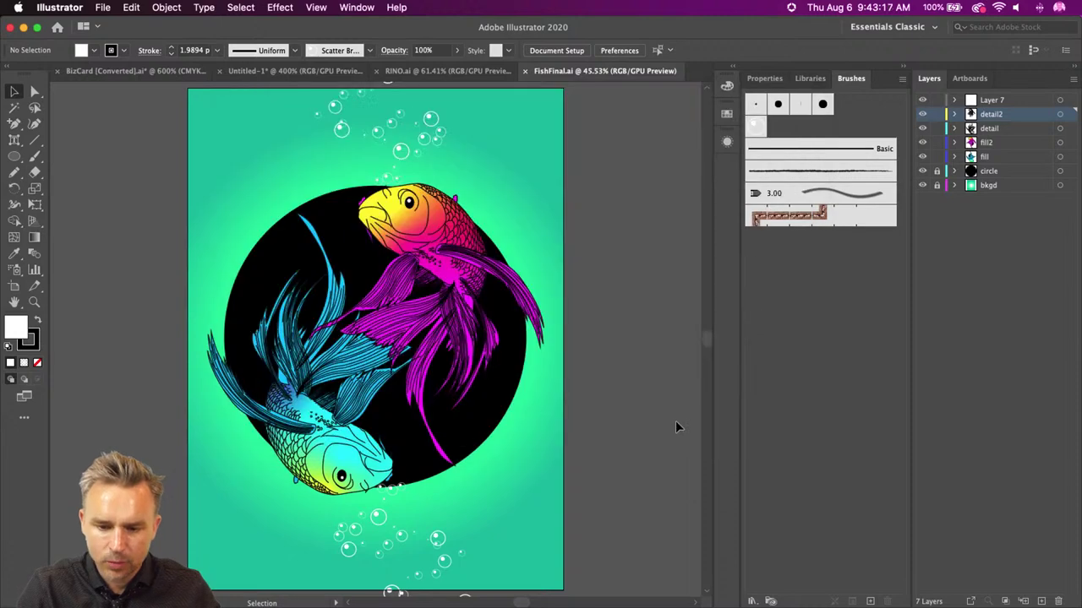
- Add a new layer, Layer 8, placed beneath the circle layer
left_click(985, 173)
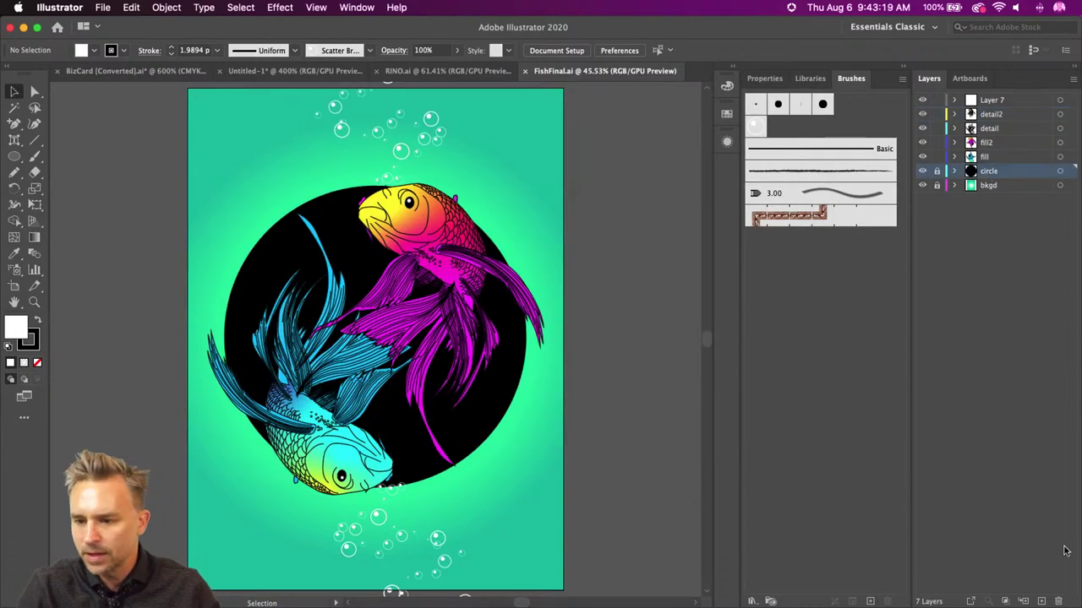
left_click(1041, 601)
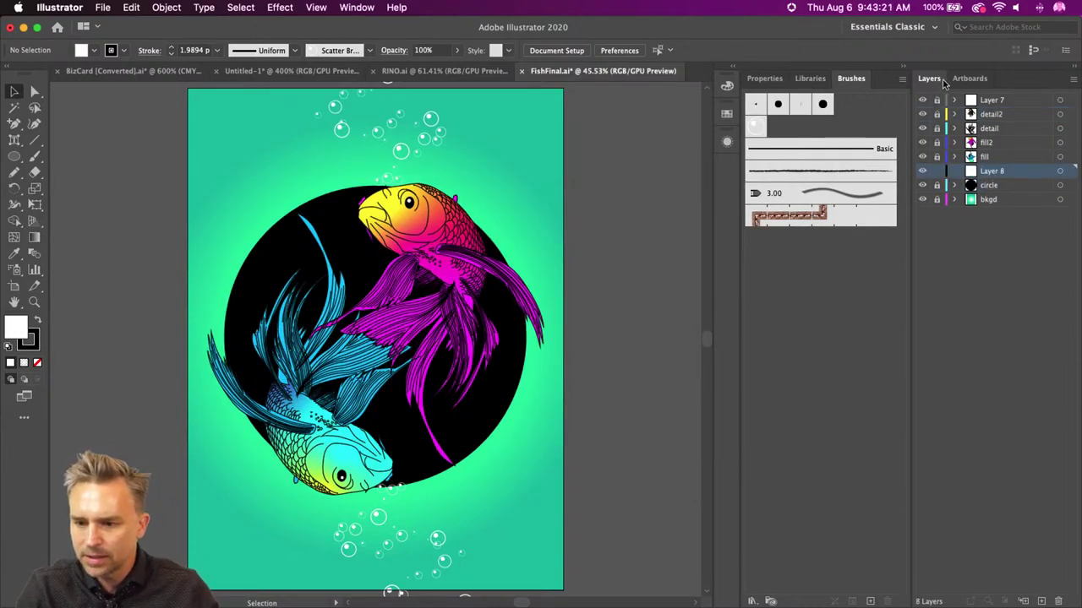
left_click_drag(1010, 173, 993, 188)
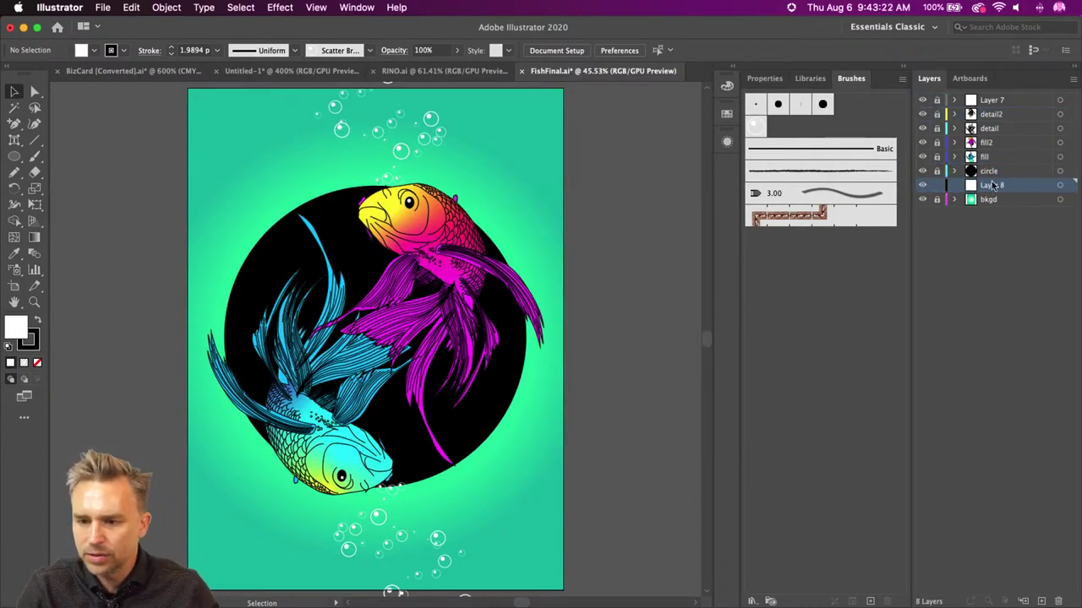
- Draw a huge white many-pointed star with no stroke from the circle's centre
left_click(15, 157)
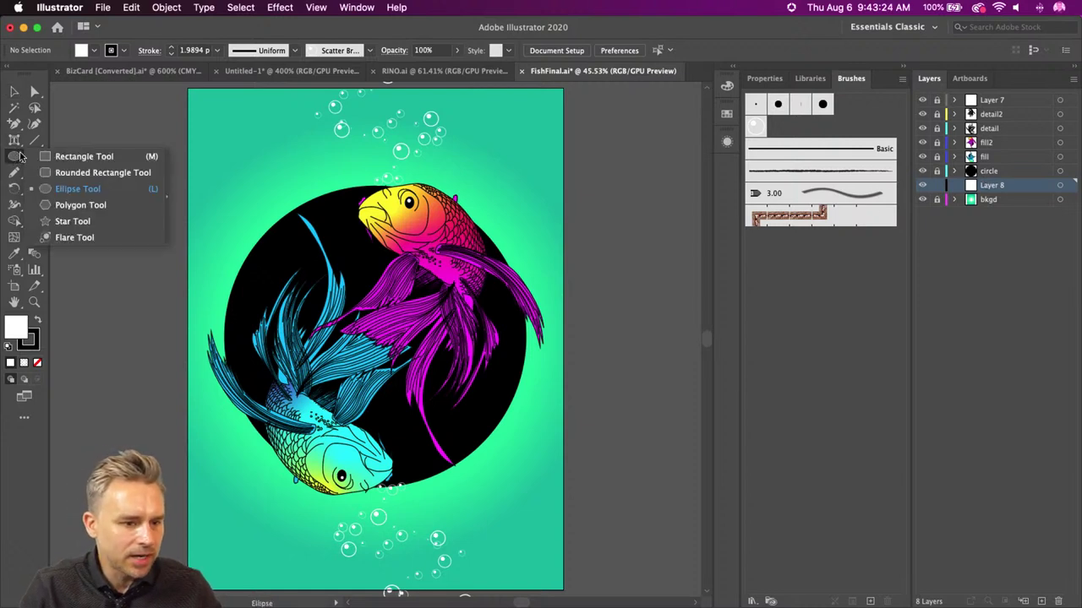
left_click(73, 221)
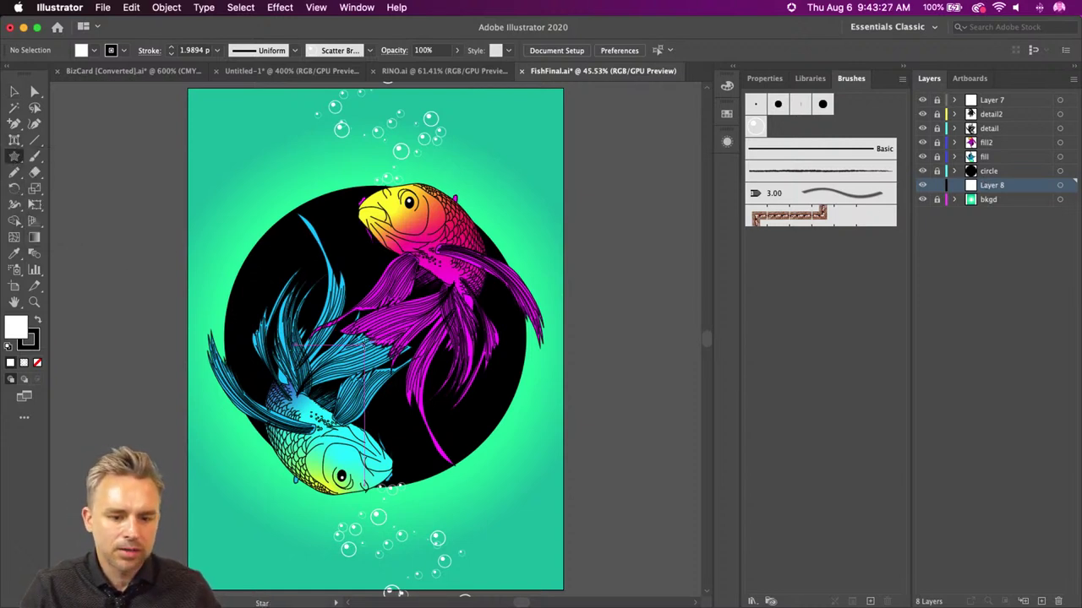
left_click(36, 336)
left_click(37, 362)
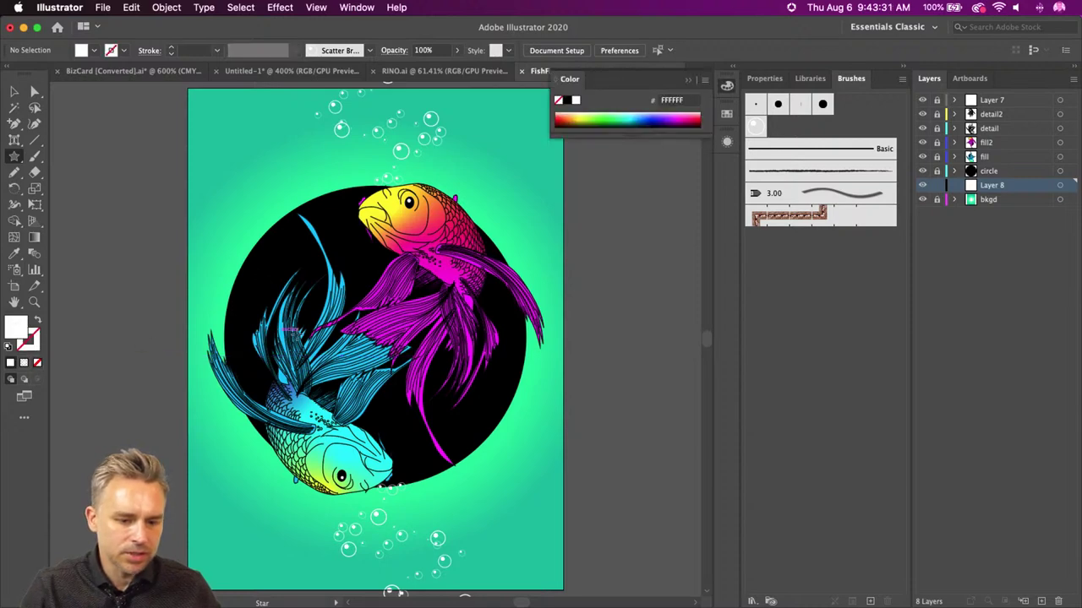
left_click_drag(376, 336, 545, 585)
key("Up")
key("Up")
key("Up")
key("Up")
key("Up")
key("Up")
key("Up")
key("Up")
key("Up")
key("Up")
key("Up")
key("Up")
key("Up")
key("Up")
key("Up")
mouse_move(545, 585)
left_mouse_down()
mouse_move(554, 562)
mouse_move(700, 586)
mouse_move(555, 560)
mouse_move(592, 580)
mouse_move(514, 536)
mouse_move(483, 488)
mouse_move(580, 509)
left_mouse_up()
key("Up")
key("Up")
key("Up")
key("Up")
key("Up")
key("Up")
key("Up")
key("Up")
key("Up")
key("Up")
scroll(338, 229, "up", 10)
scroll(338, 230, "left", 7)
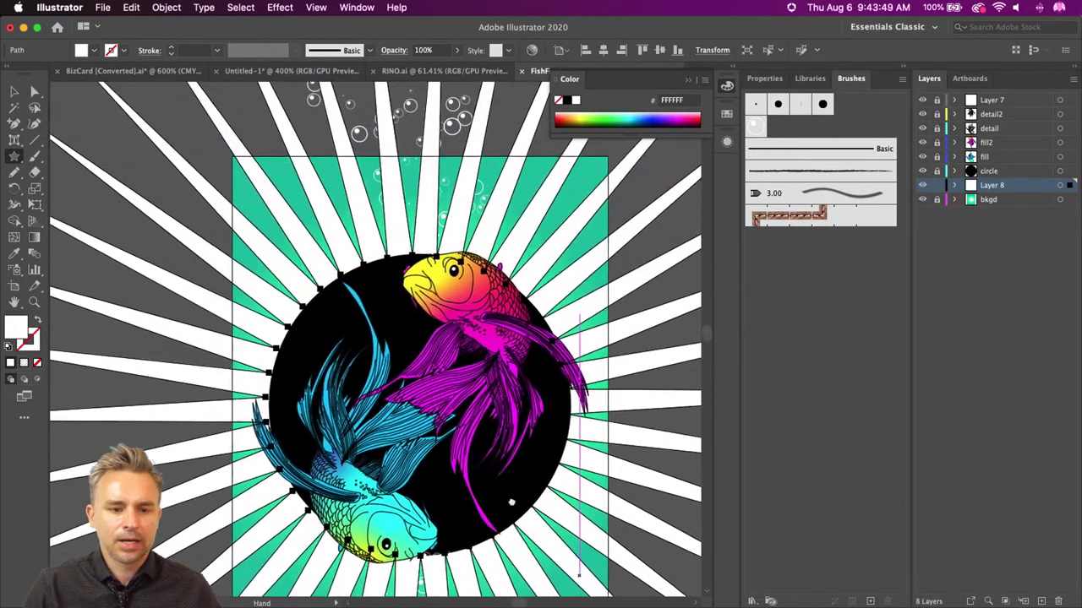
- Scale the white star down closer to the artboard size
key("super+shift+a")
left_click(14, 91)
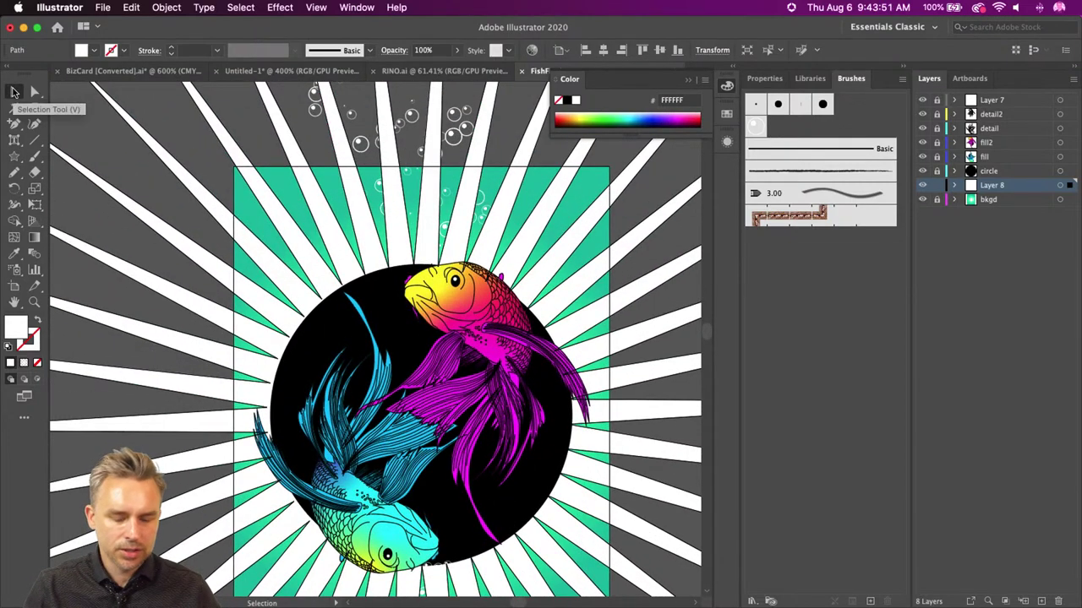
key("super+minus")
key("super+minus")
key("super+minus")
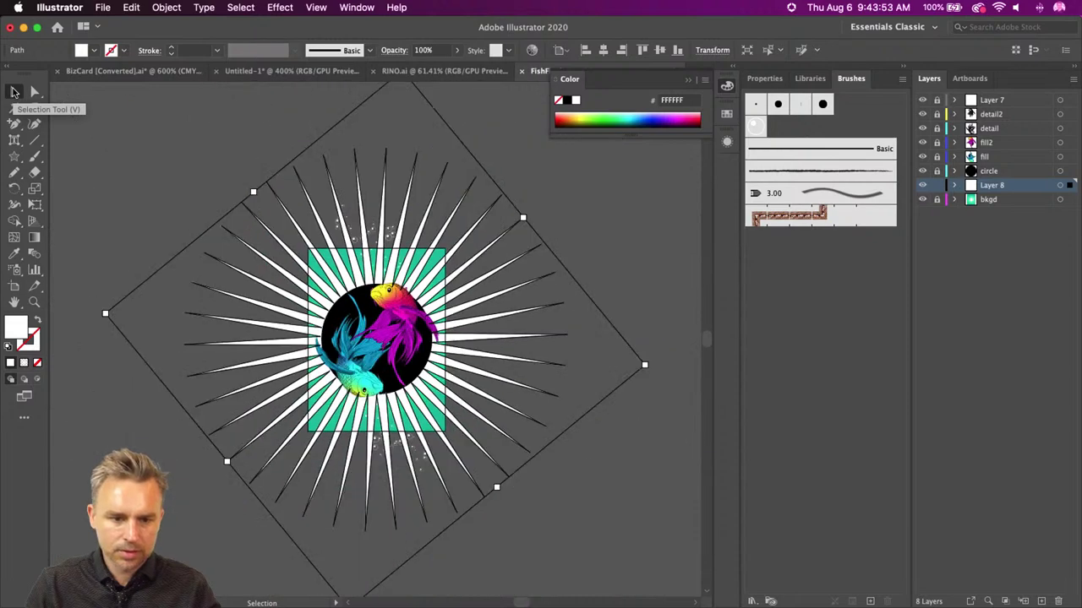
left_click_drag(171, 320, 263, 336)
key("a")
key("super+plus")
key("super+plus")
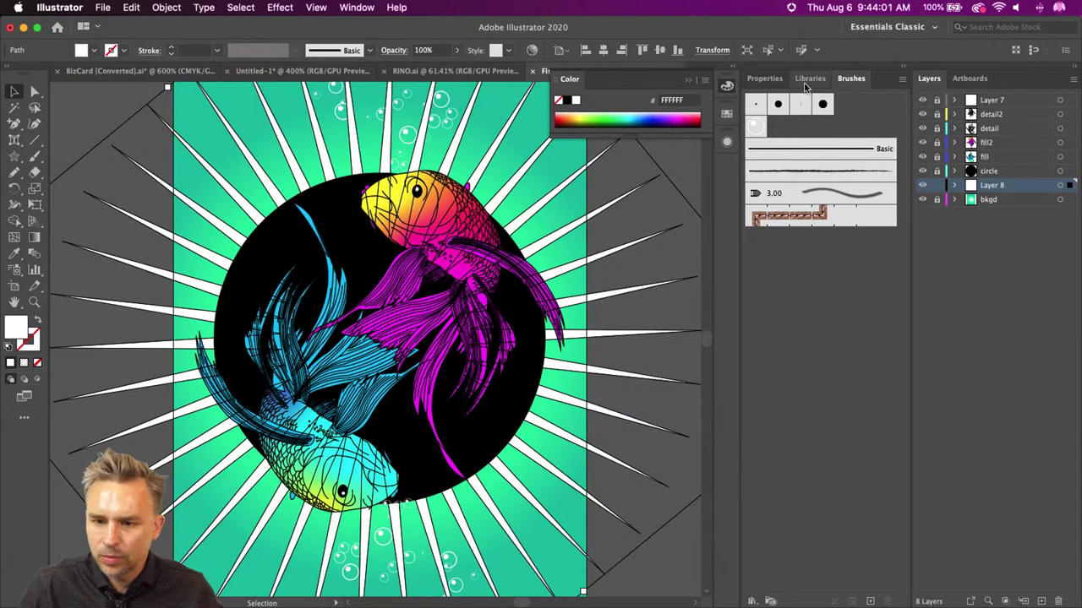
- Set the star's blend mode to Overlay, deselect, and view the artwork in Presentation Mode
left_click(764, 78)
left_click(776, 247)
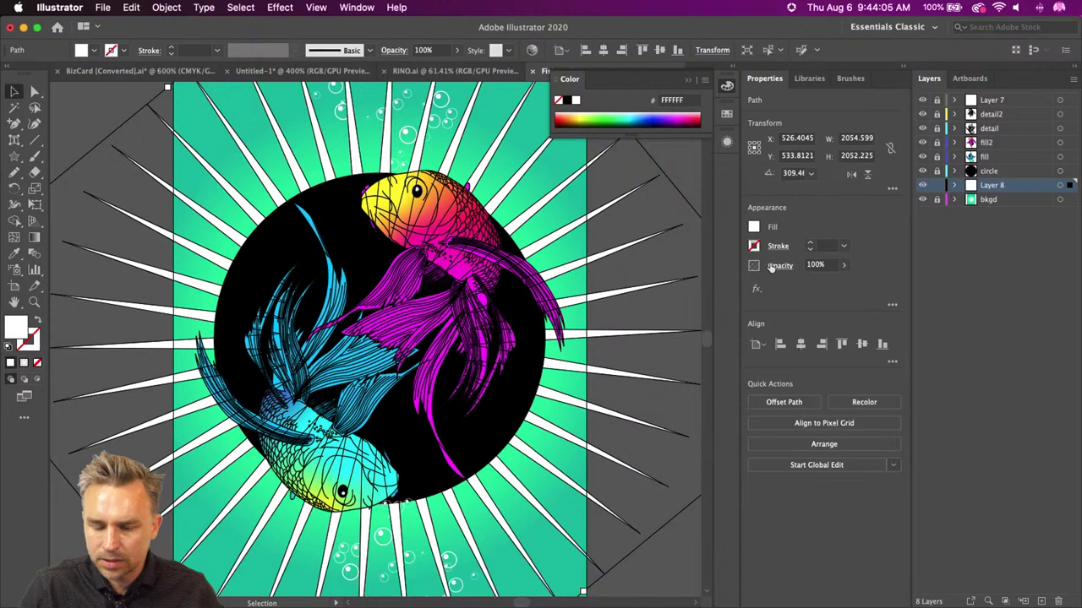
left_click(772, 266)
left_click(665, 292)
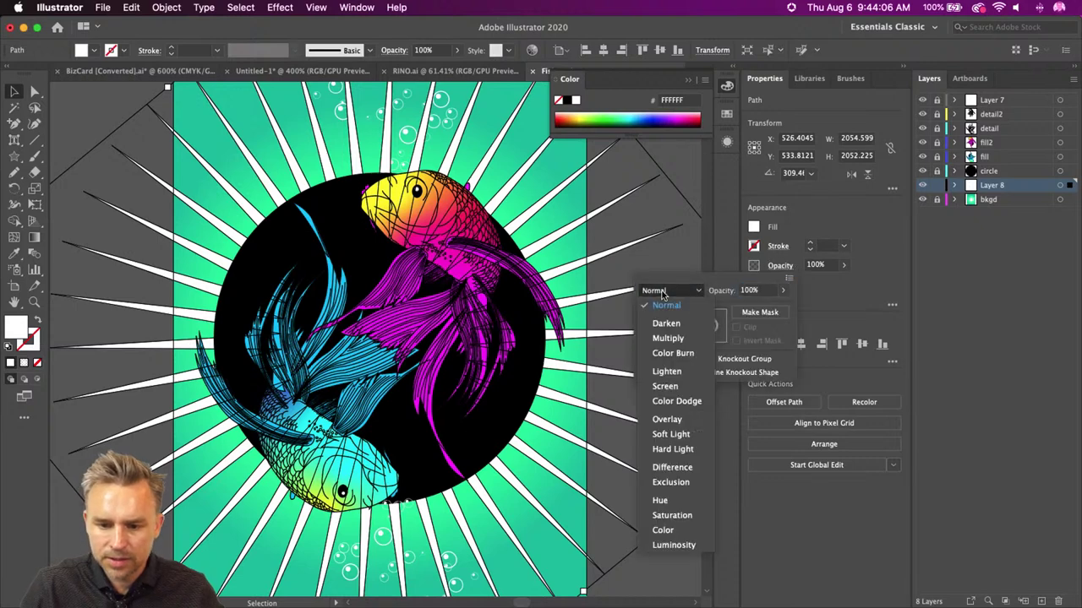
left_click(667, 420)
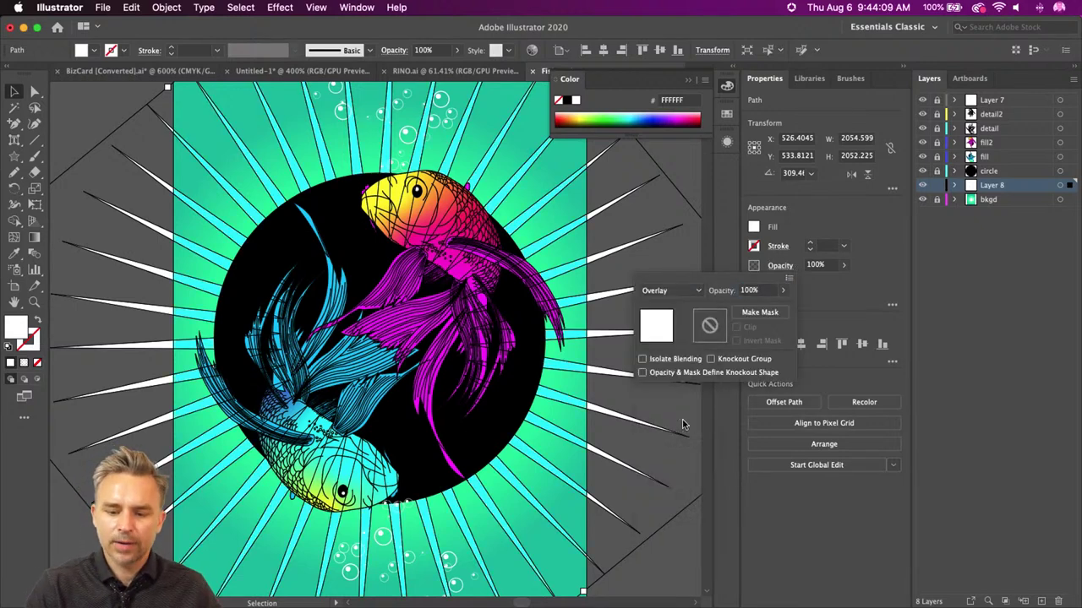
left_click(65, 107)
left_click(80, 111)
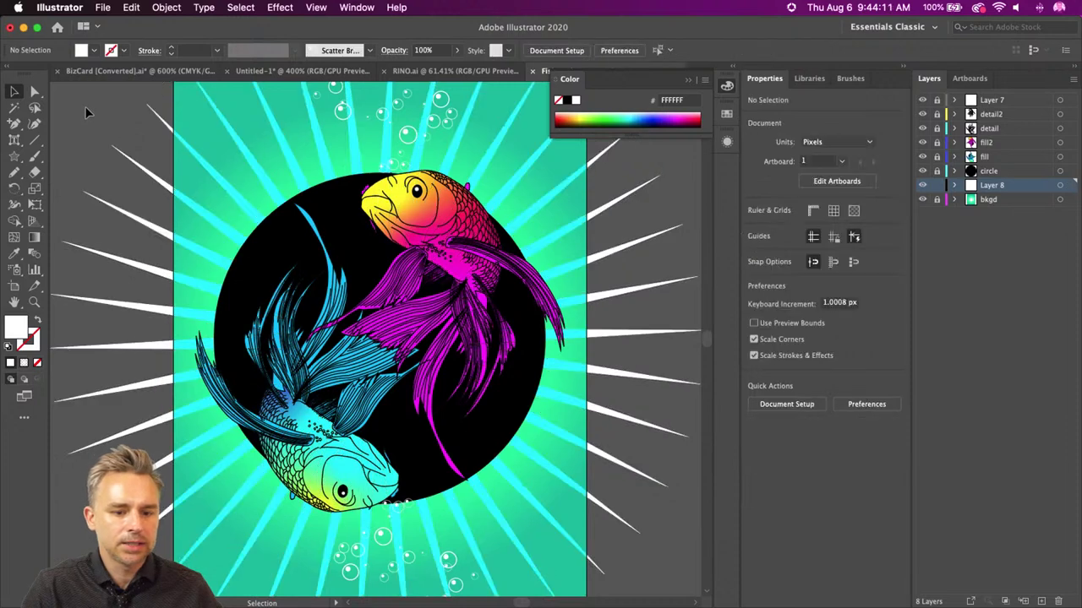
scroll(90, 108, "left", 3)
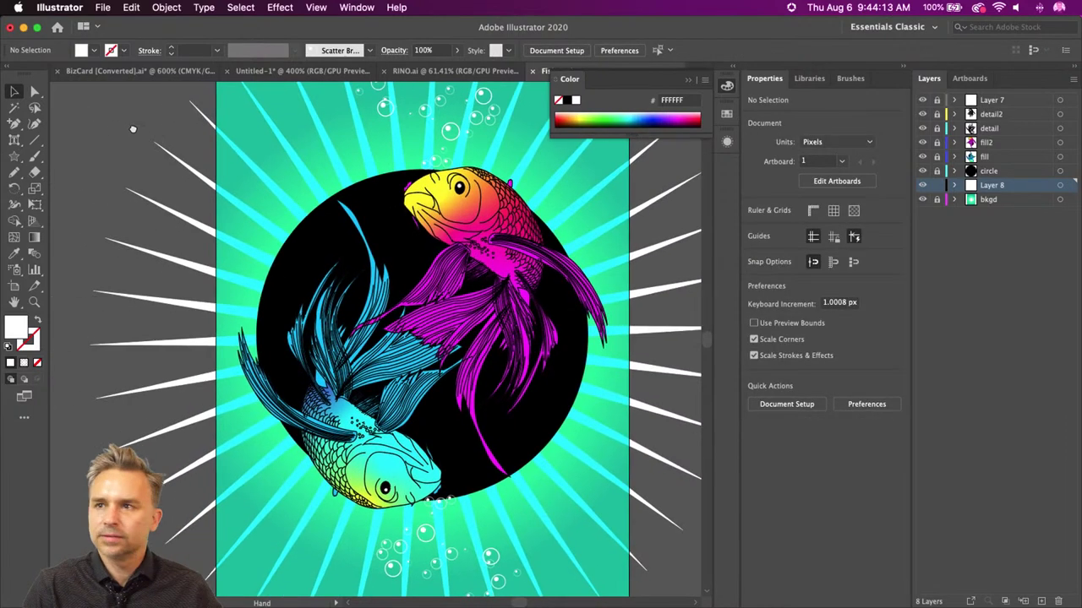
key("shift+f")
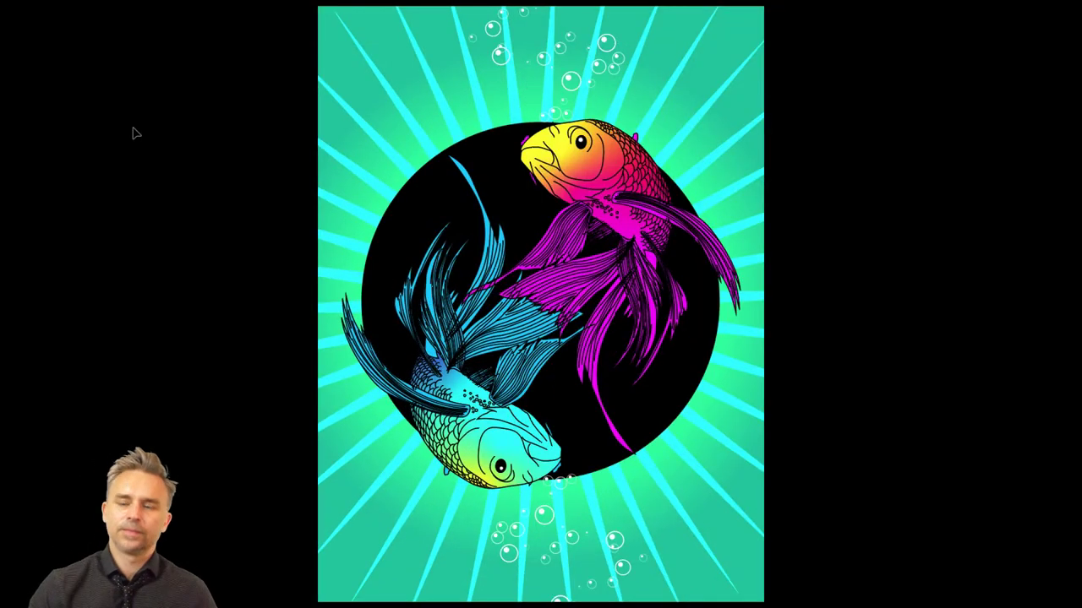
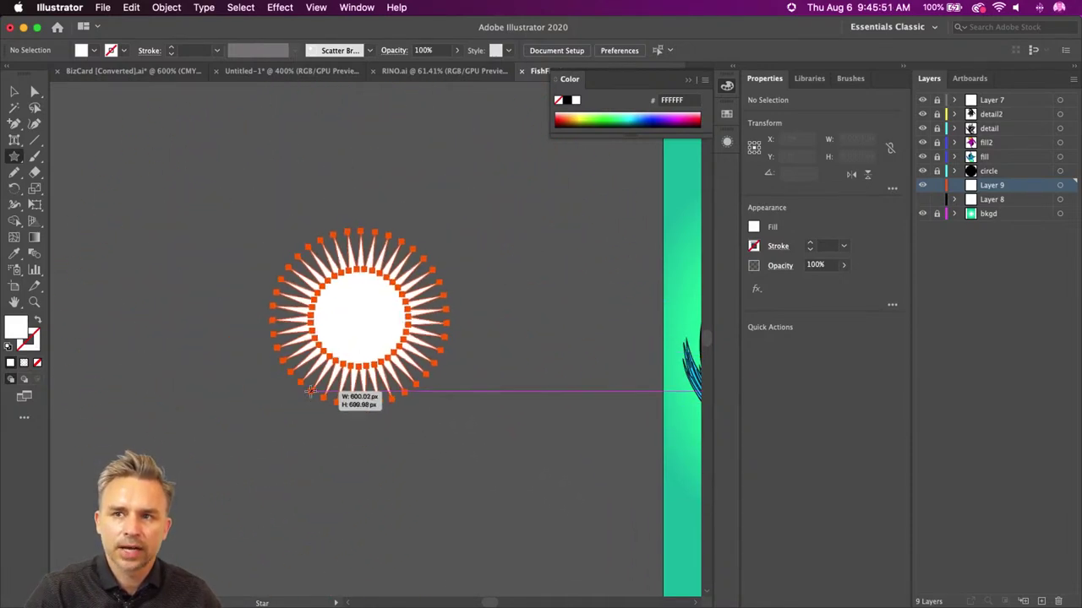
- Draw a spiral of overlapping star outlines with a 5 pt stroke and no fill
key("Delete")
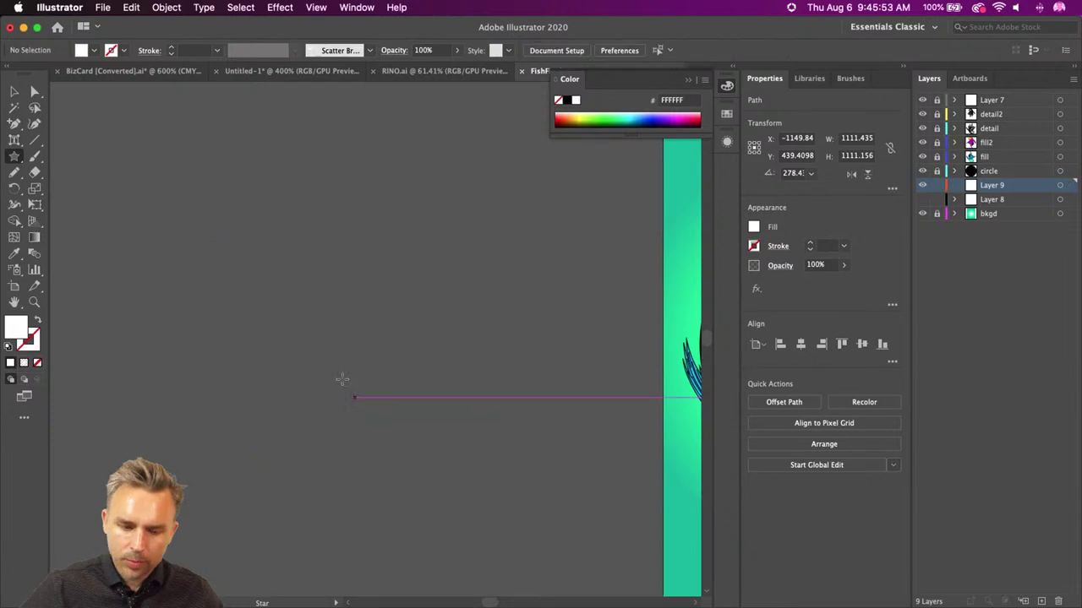
left_click_drag(350, 322, 389, 374)
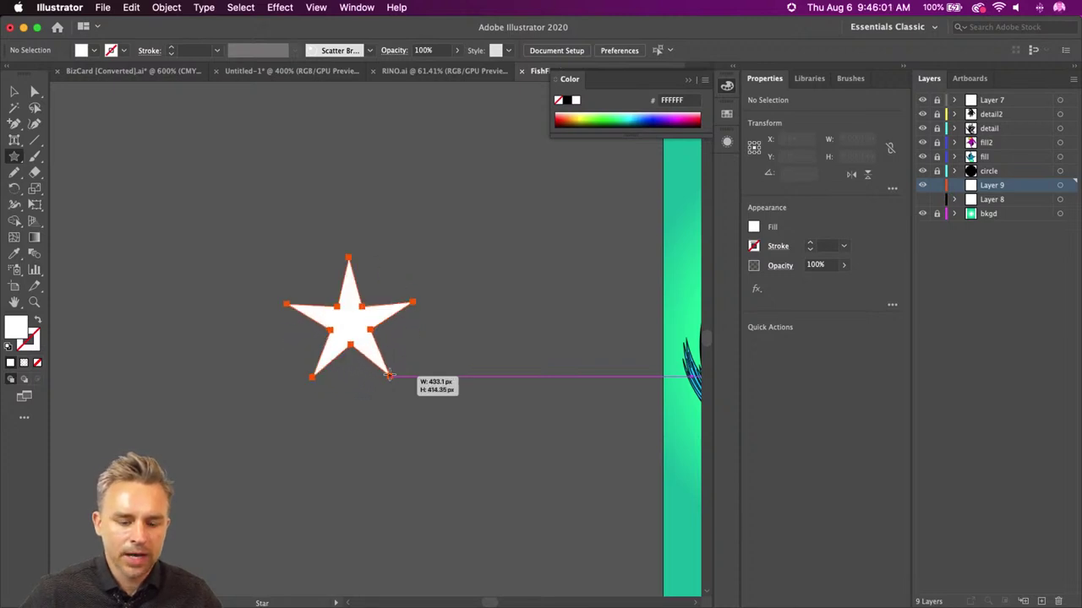
left_click_drag(389, 374, 389, 335)
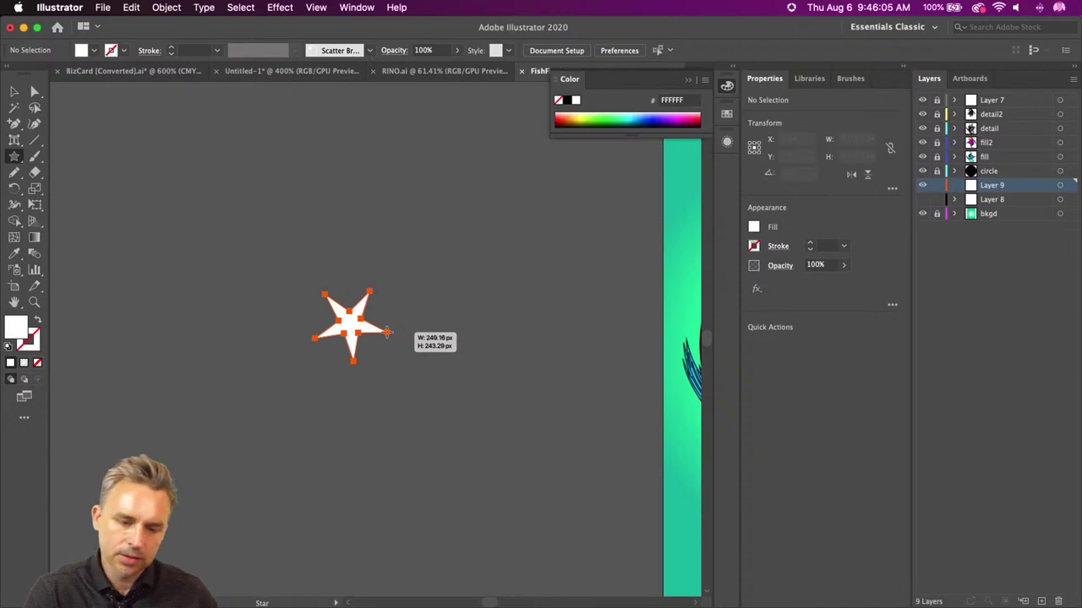
mouse_move(389, 332)
left_mouse_down()
mouse_move(101, 253)
mouse_move(55, 156)
left_mouse_up()
left_click(38, 322)
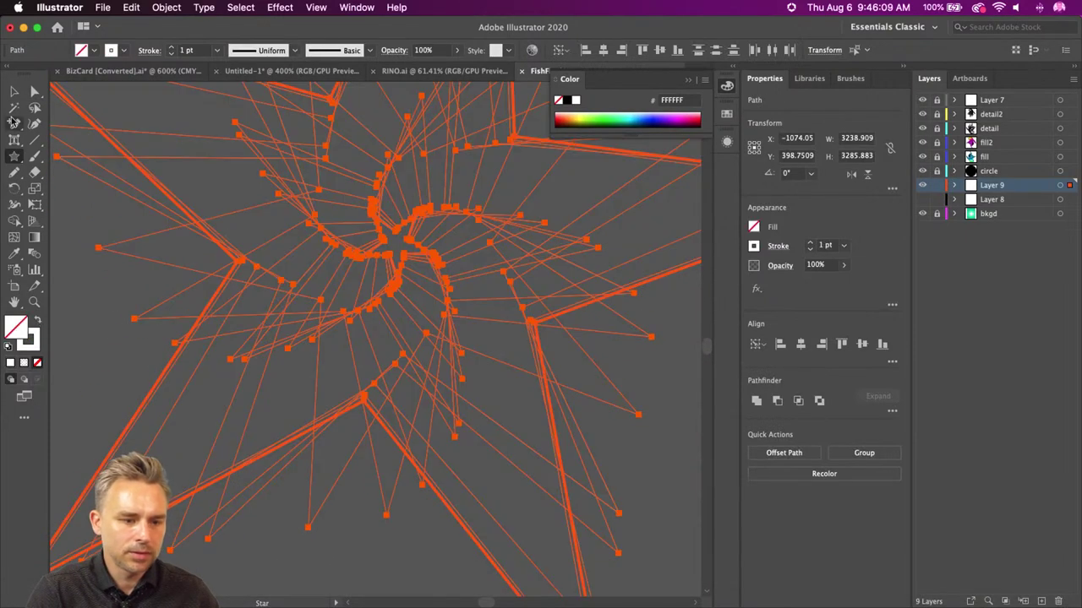
left_click(171, 47)
left_click(171, 47)
left_click(171, 48)
left_click(171, 47)
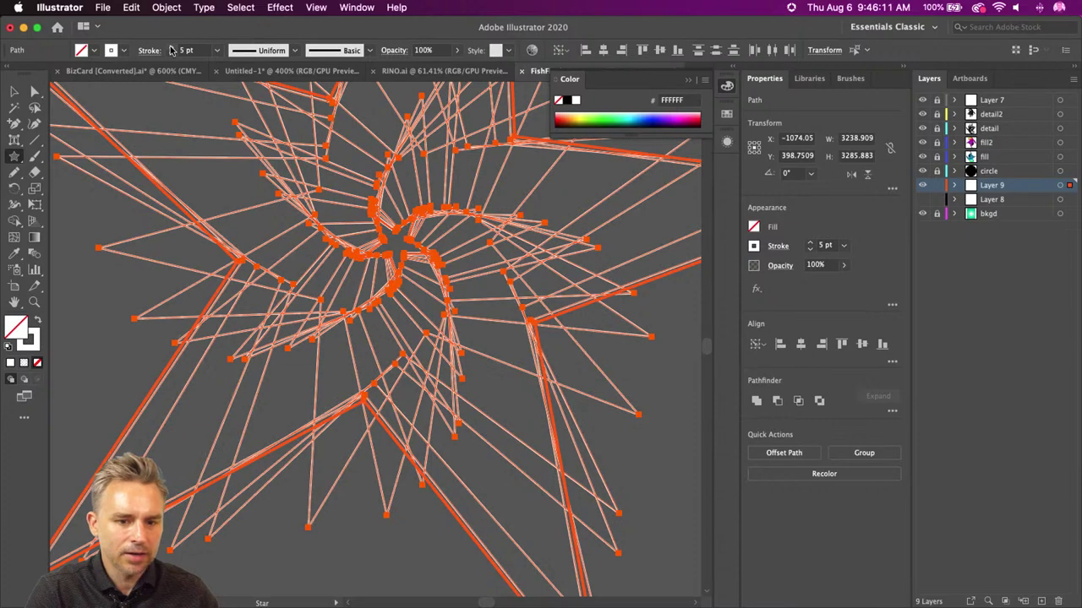
- Select and delete all the star artwork, then fit the koi artboard in the window
left_click(13, 90)
left_click(98, 221)
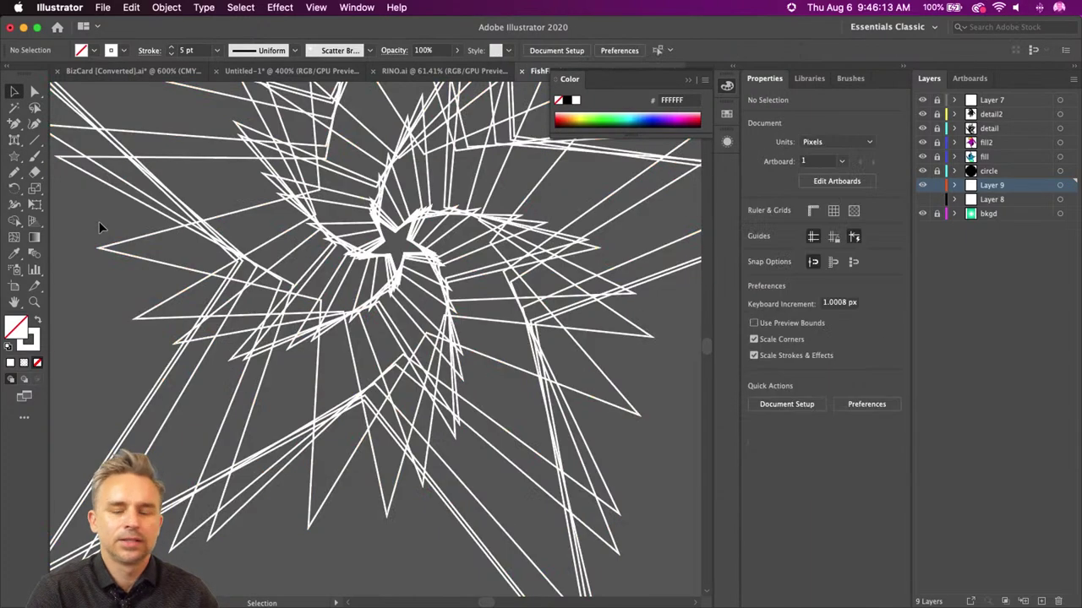
scroll(197, 375, "up", 5)
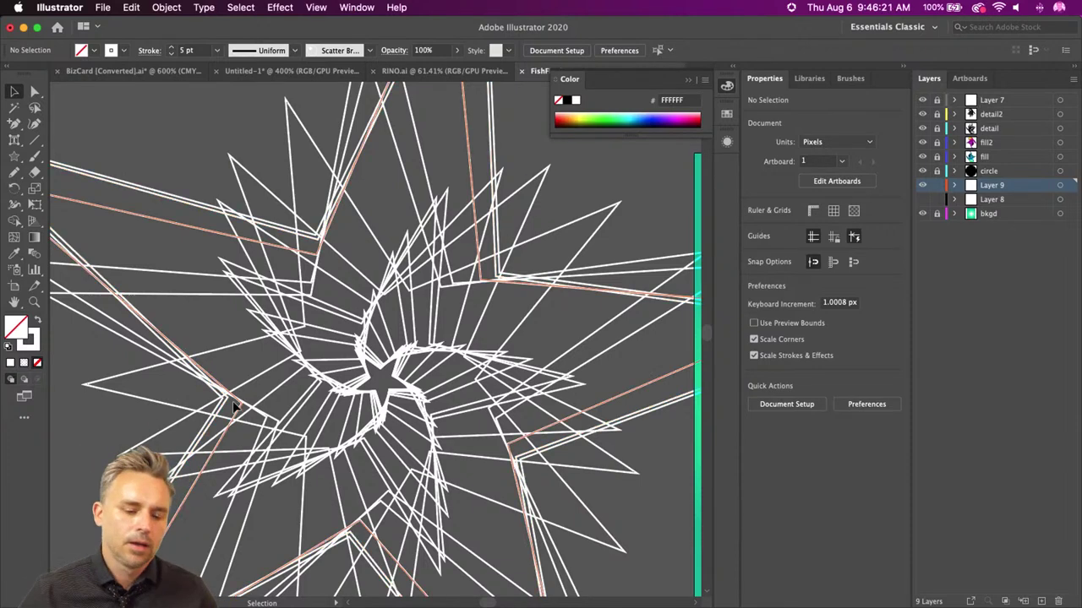
left_click(291, 366)
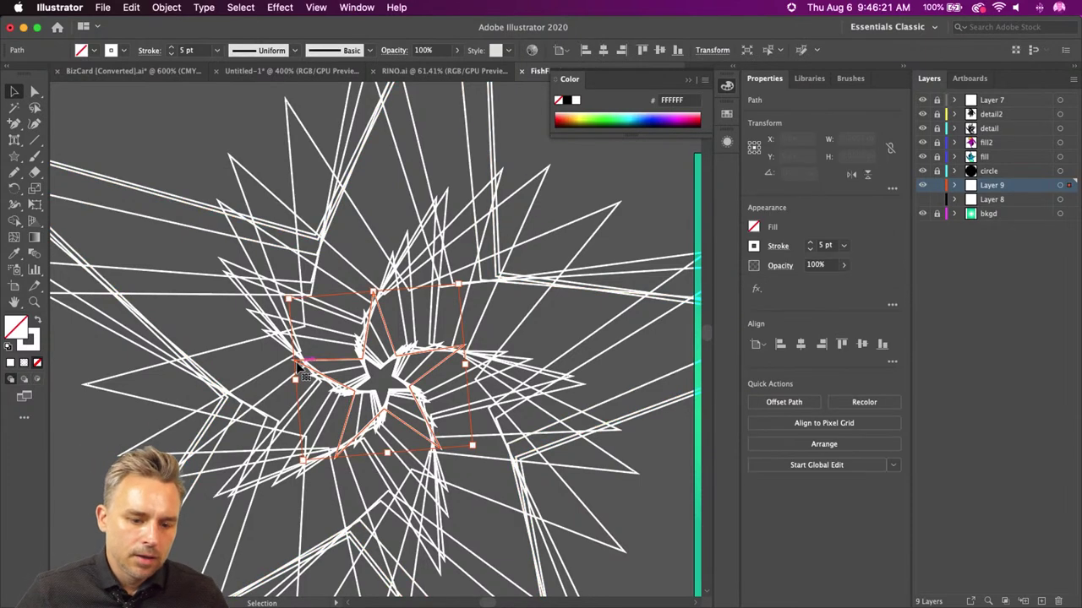
left_click(448, 479)
key("Delete")
key("super+0")
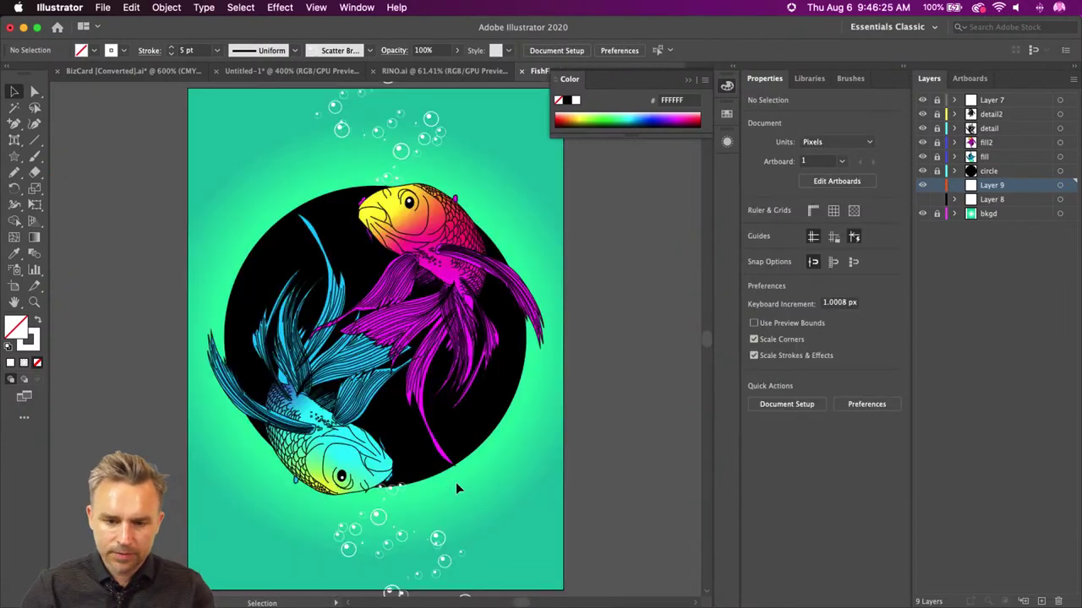
- Export the koi artboard for screens as a JPG to the Desktop, removing the -100 suffix
left_click(102, 7)
mouse_move(123, 243)
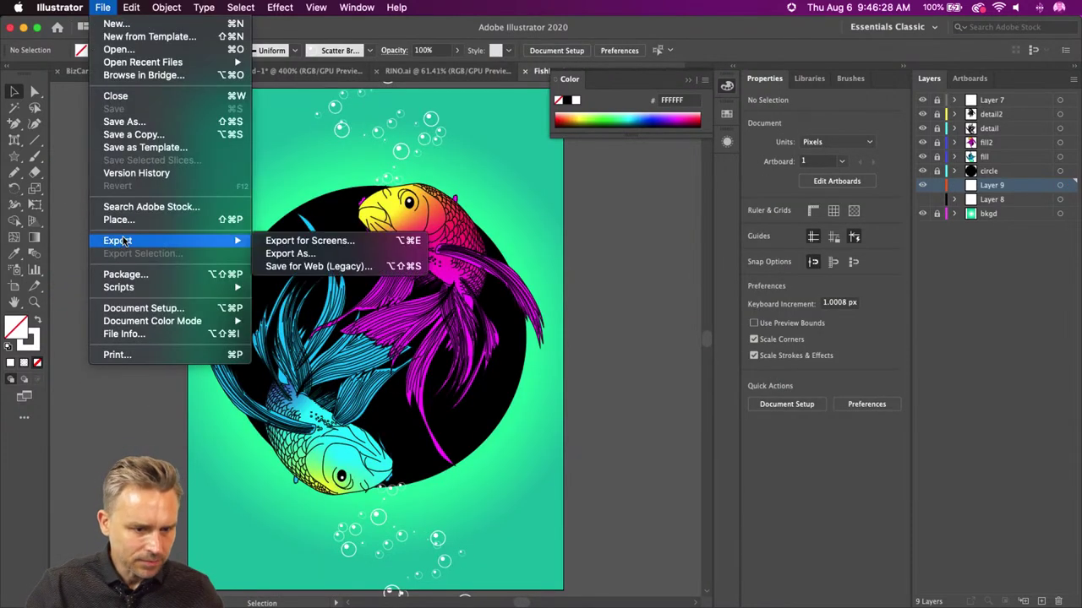
left_click(296, 241)
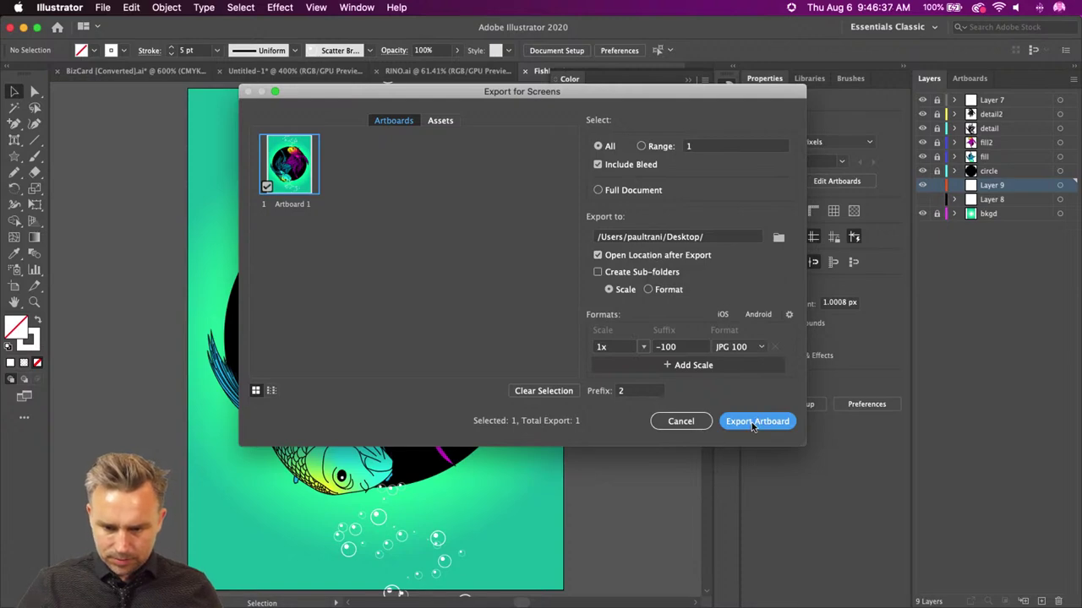
double_click(668, 346)
key("BackSpace")
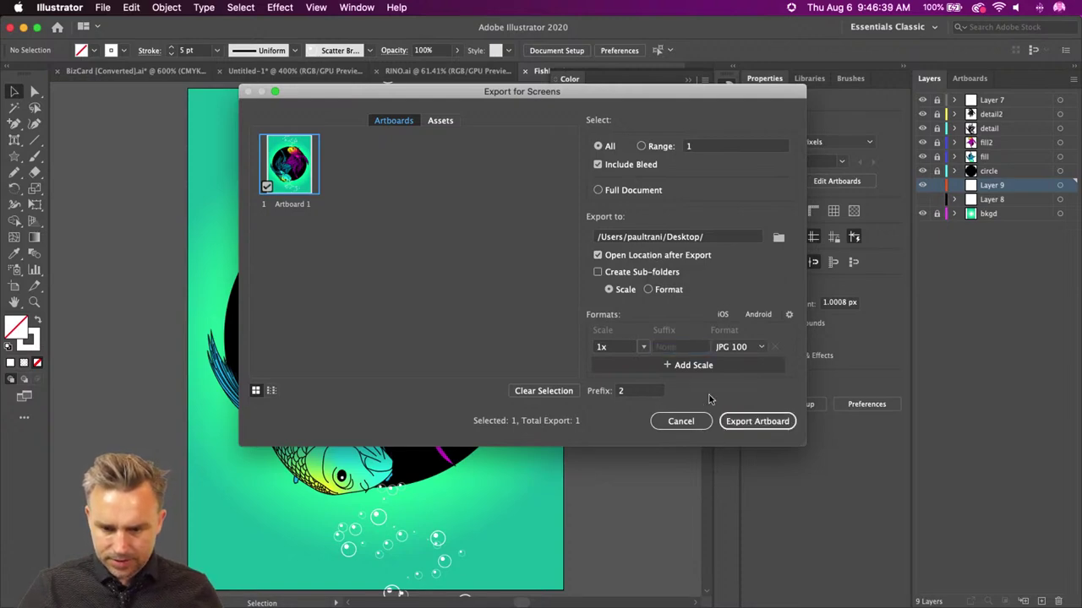
left_click(757, 421)
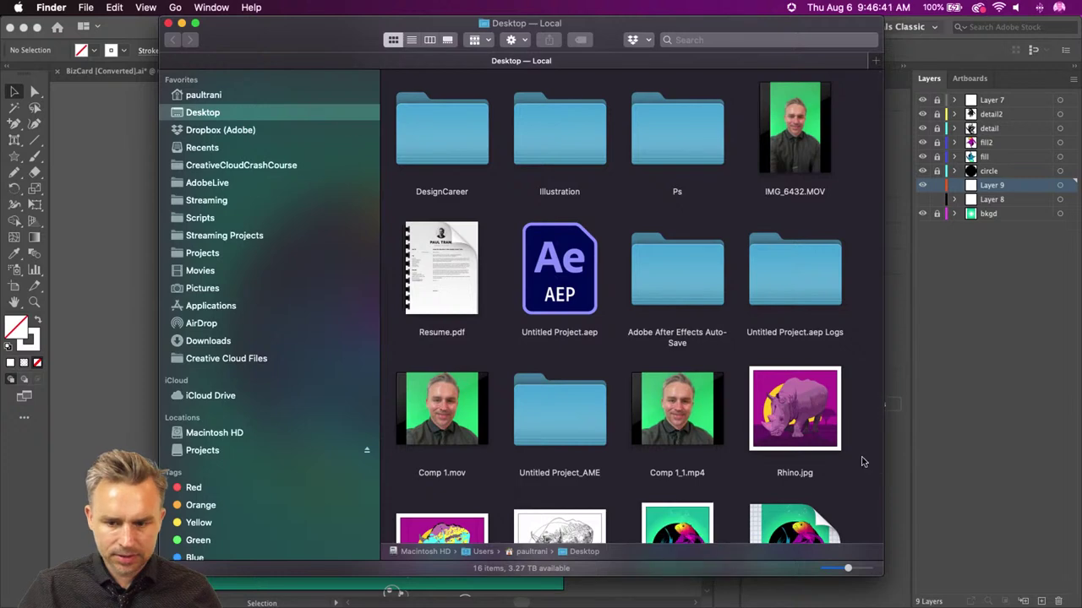
scroll(761, 439, "down", 3)
scroll(623, 497, "up", 1)
left_click(687, 460)
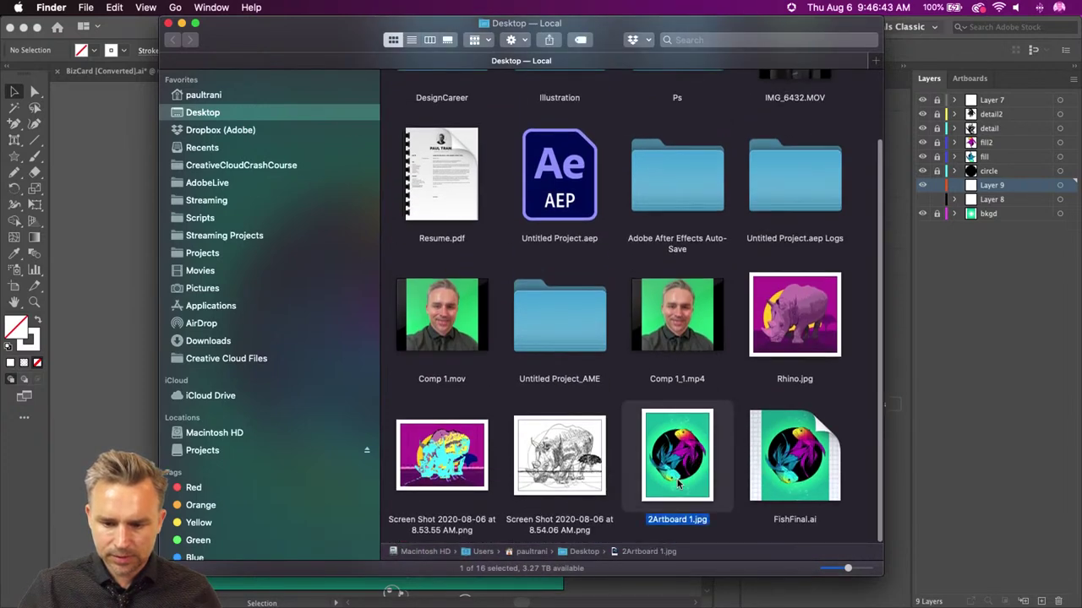
key("space")
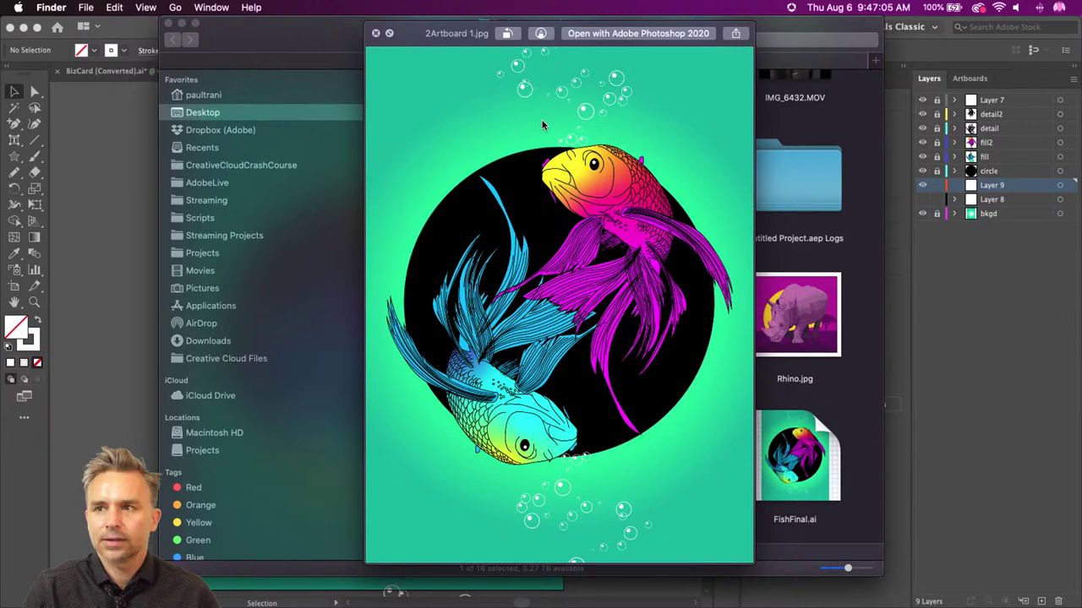
key("space")
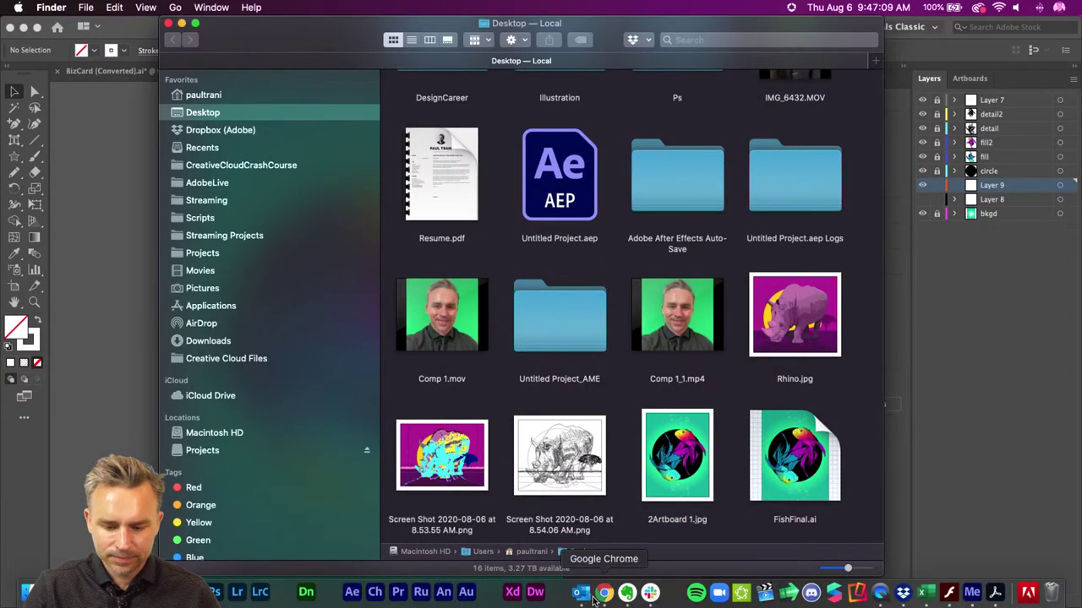
- In Chrome, start a new Behance project and upload 2Artboard 1.jpg from the Desktop
left_click(603, 592)
scroll(394, 343, "up", 10)
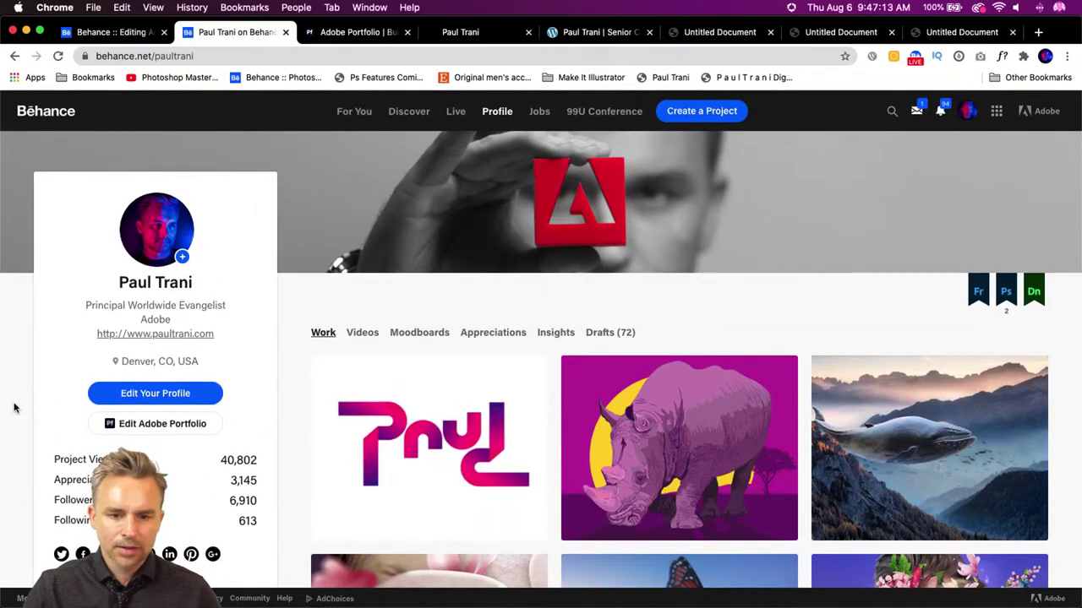
left_click(705, 112)
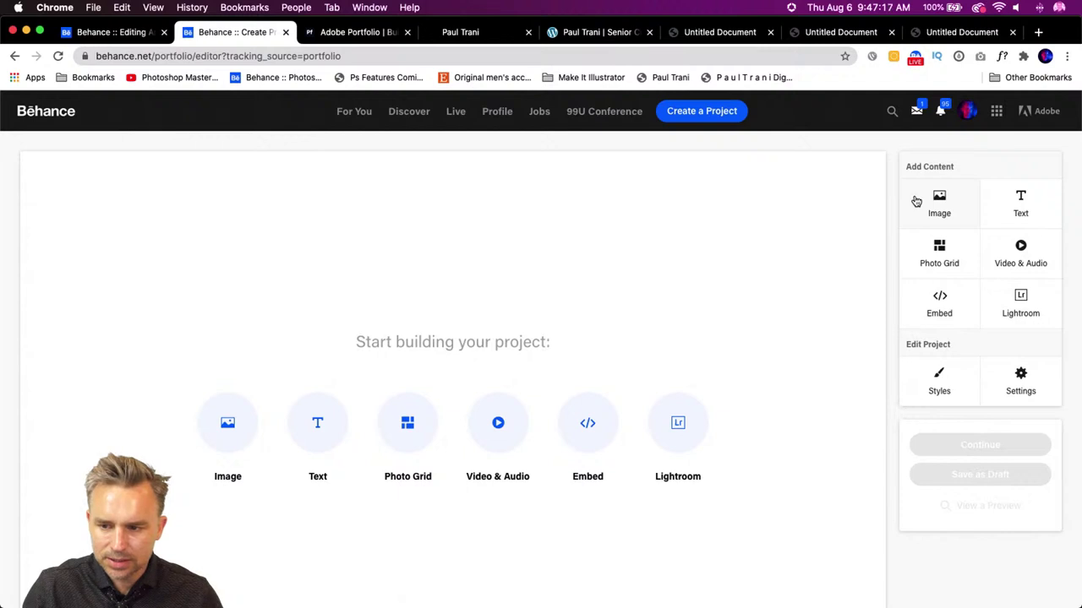
left_click(916, 202)
left_click(217, 141)
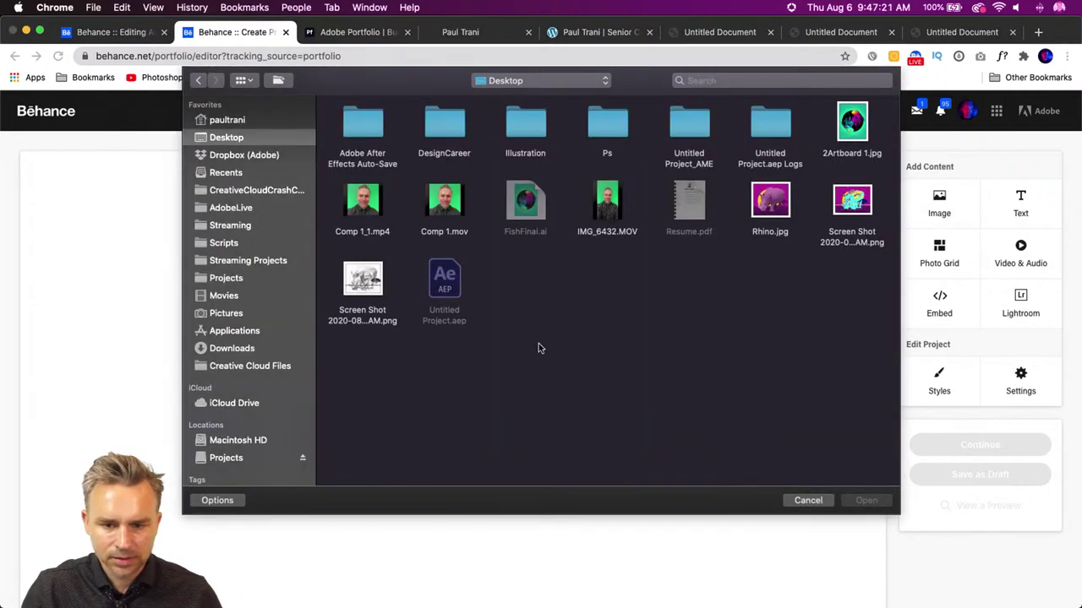
left_click(839, 123)
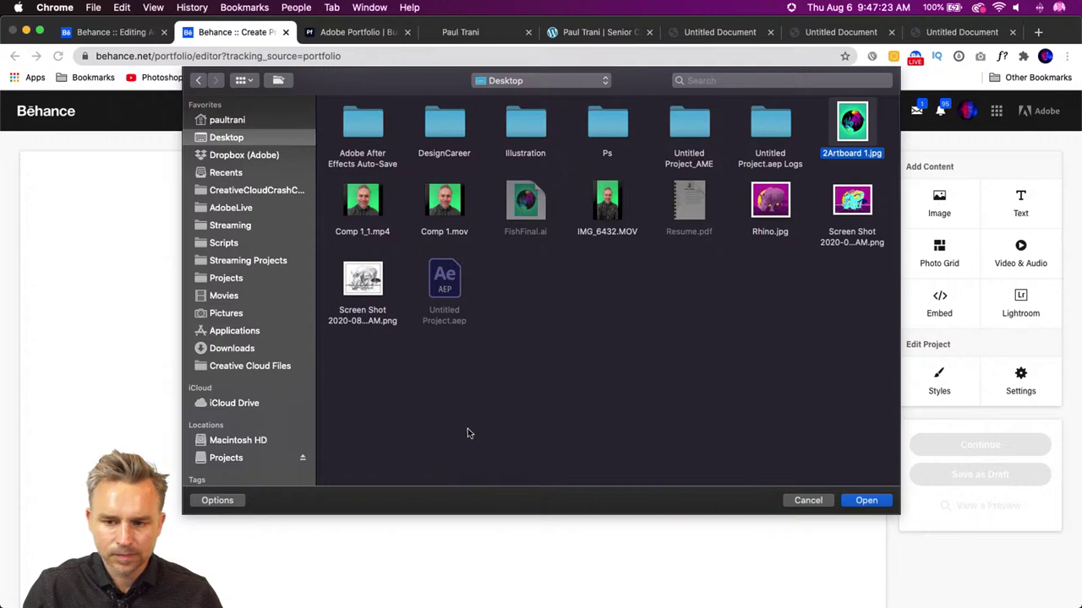
left_click(865, 501)
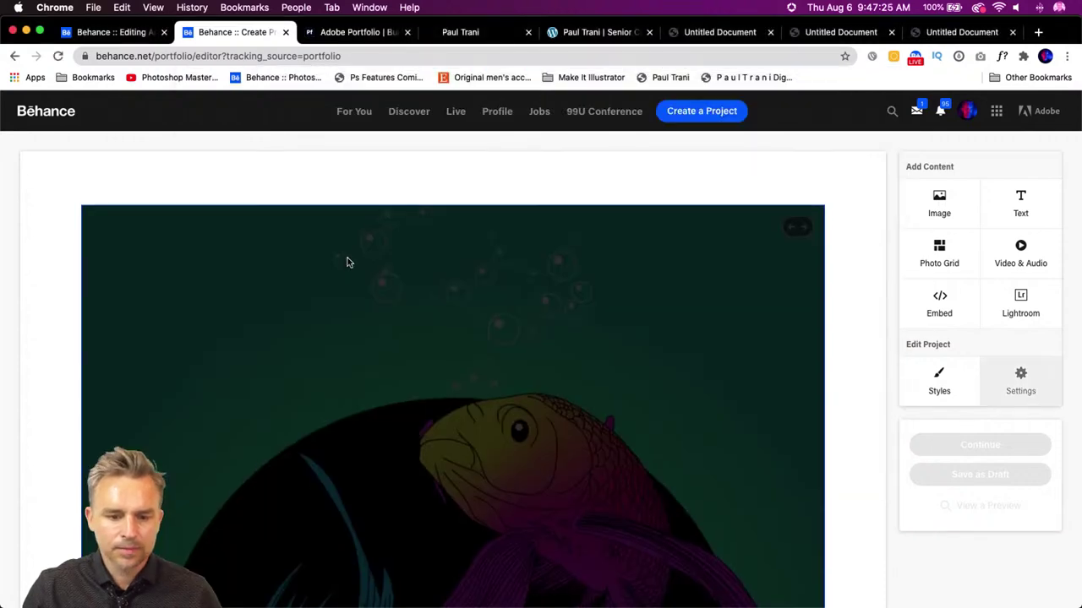
- Insert an empty text block above the uploaded koi image
scroll(347, 262, "down", 2)
scroll(441, 395, "up", 2)
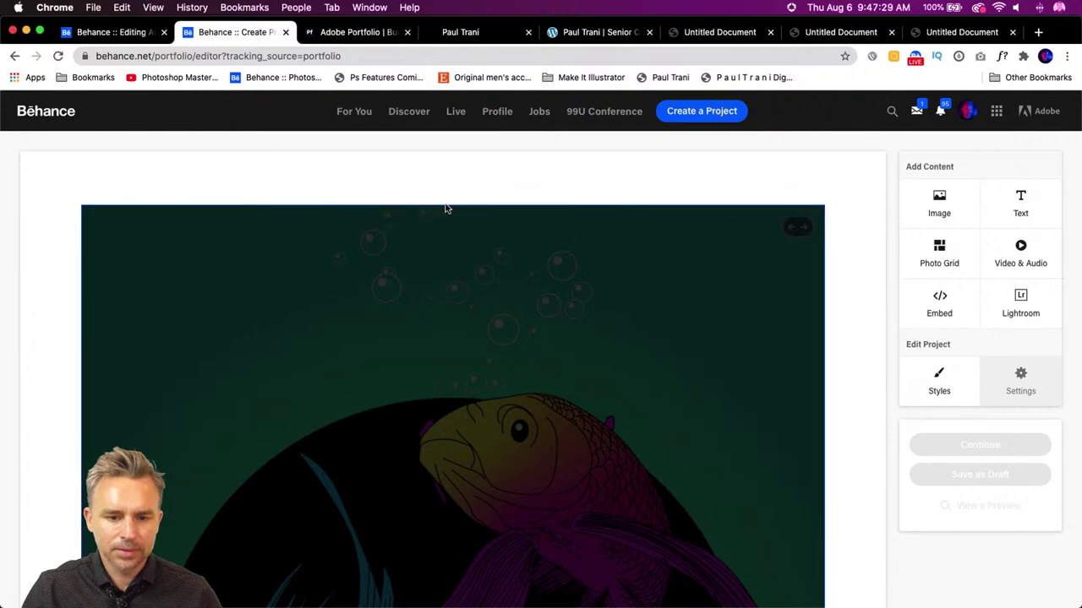
left_click(443, 205)
- Type the title 'Koi Fish', centre it and style it as a Header
scroll(253, 182, "down", 1)
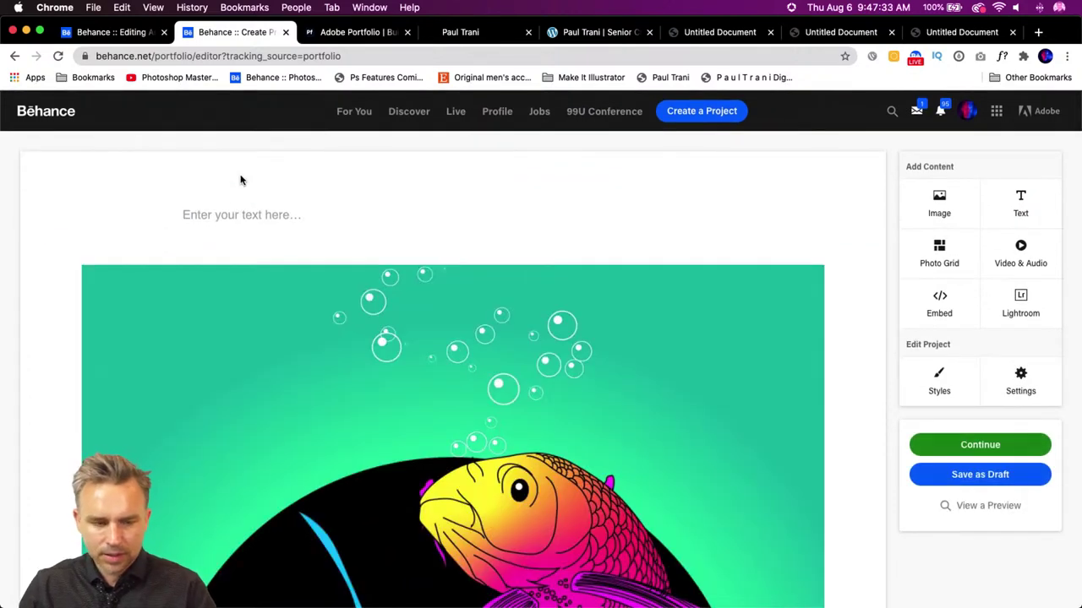
type("Koi Fish")
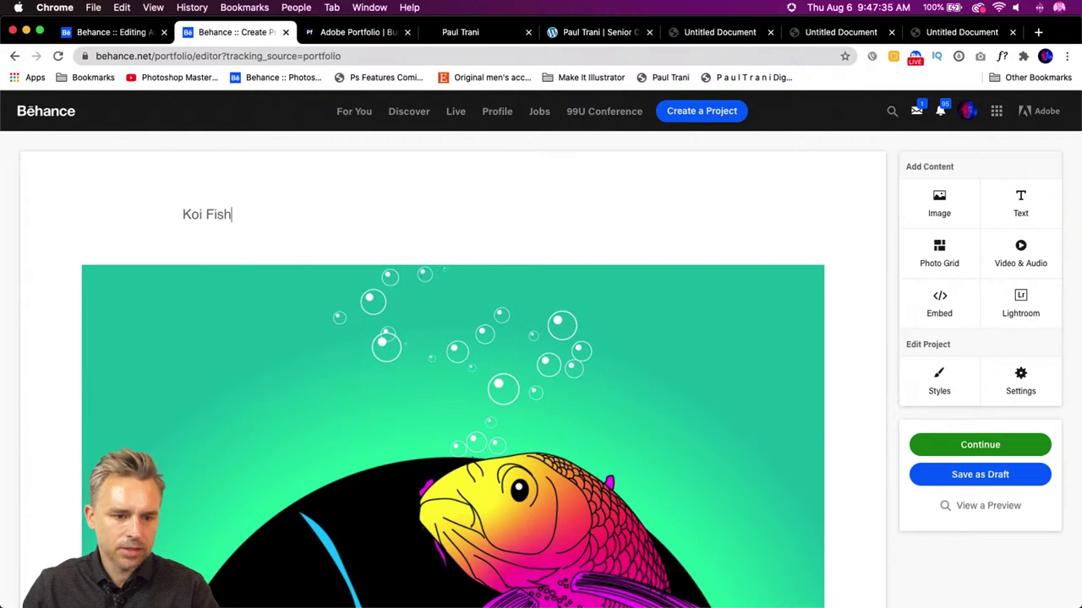
left_click_drag(245, 216, 174, 213)
left_click(341, 181)
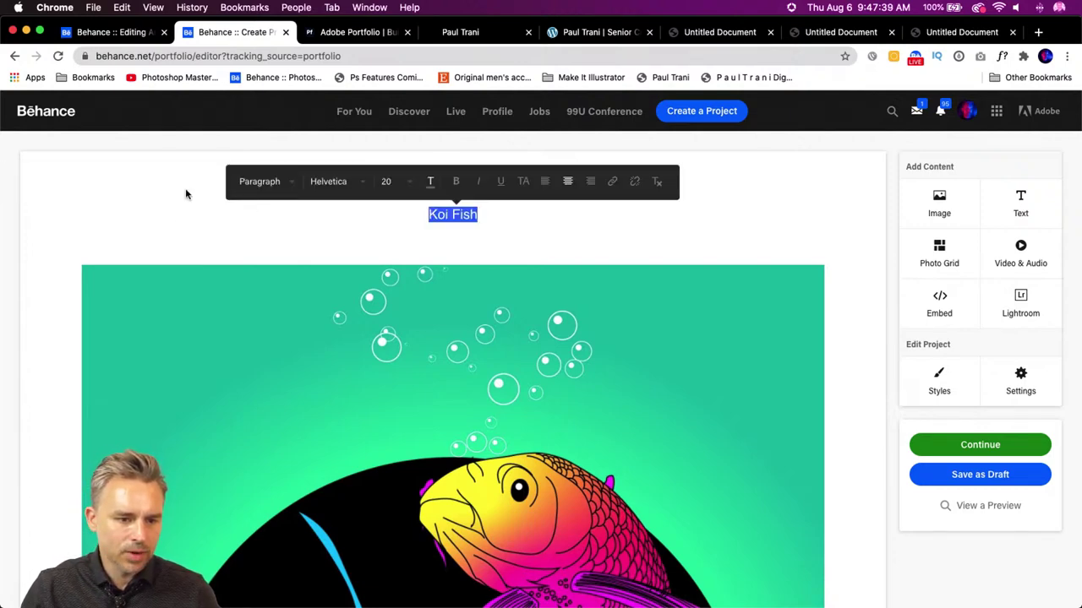
left_click(264, 182)
left_click(266, 207)
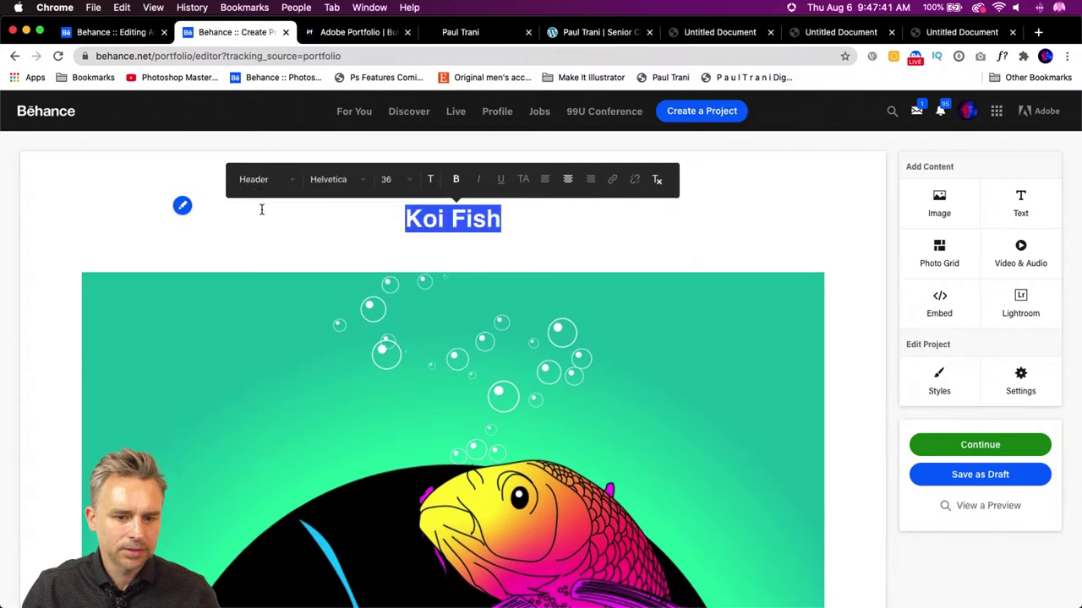
left_click(465, 222)
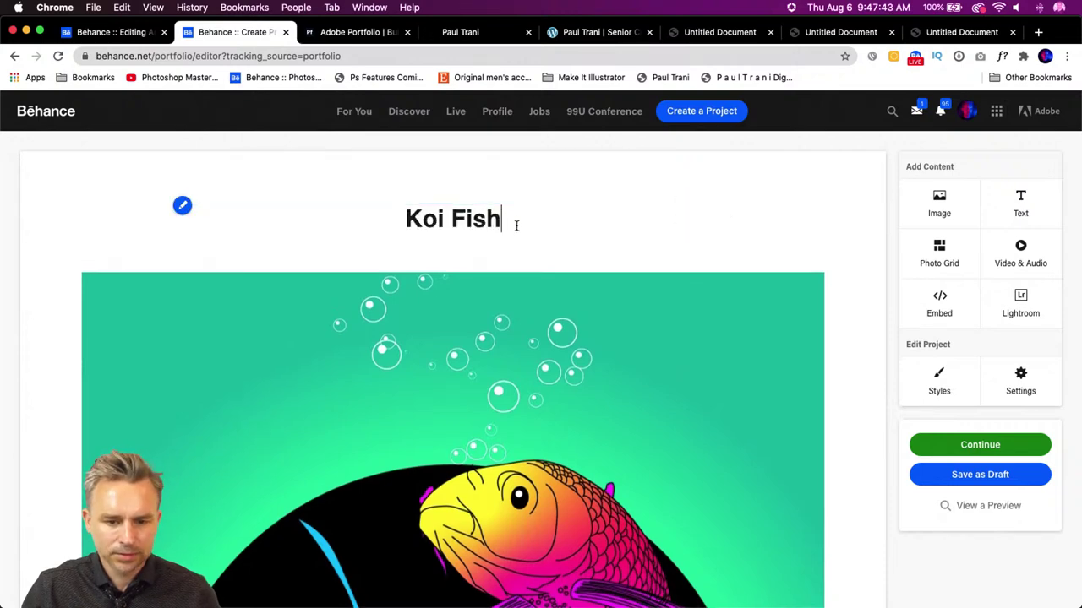
- Add a text block with the caption 'Made in Illustrator on iPad. Colored in Illustrator on the desktop.'
left_click(442, 253)
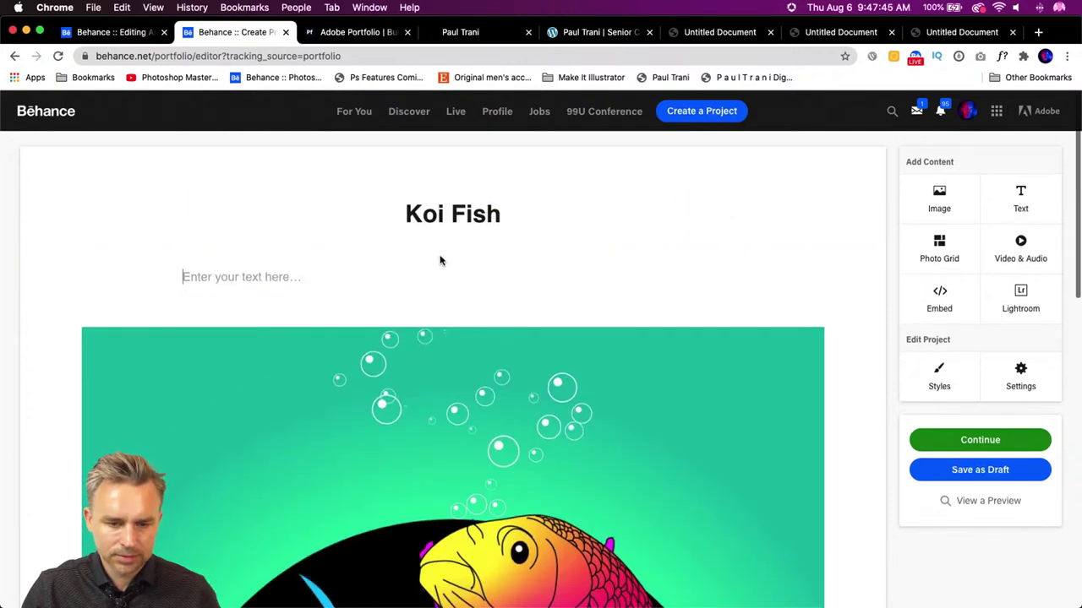
scroll(438, 254, "down", 3)
type("Made in ")
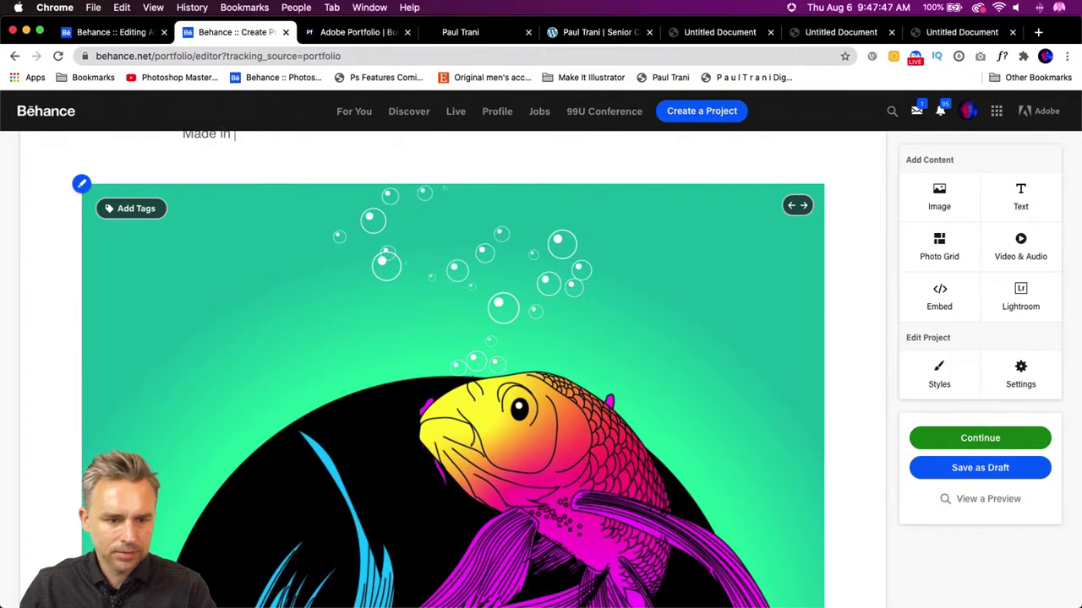
type("Illustrator on iPad")
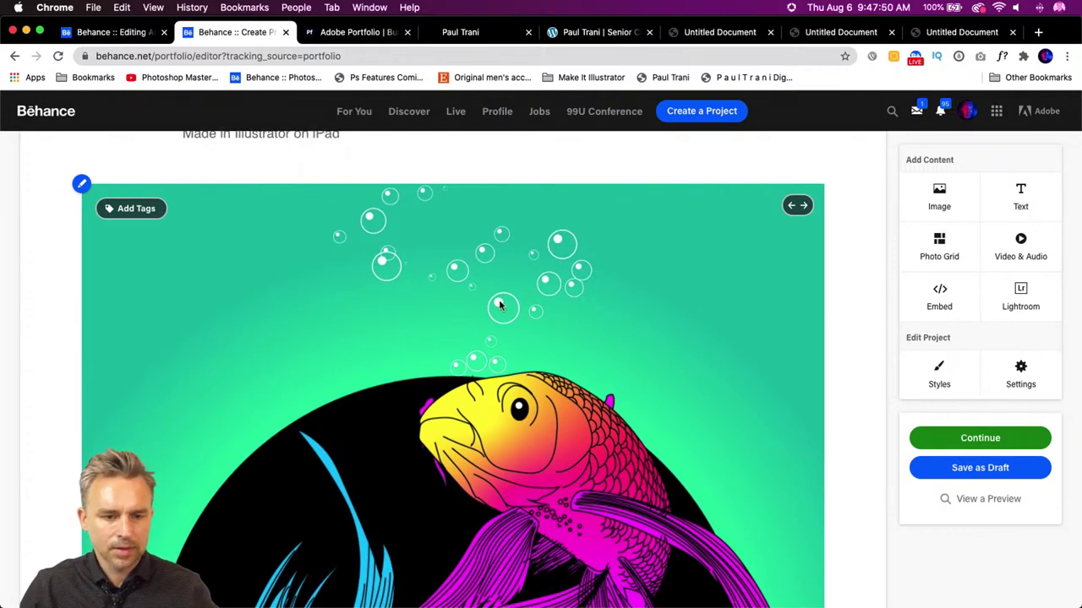
scroll(498, 306, "up", 3)
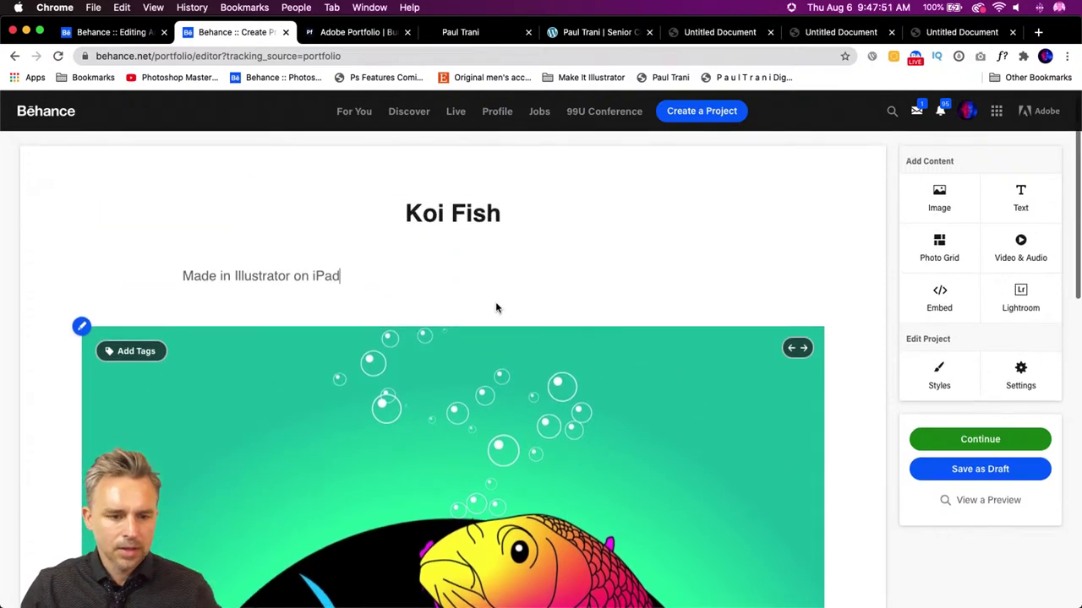
type(". Colore")
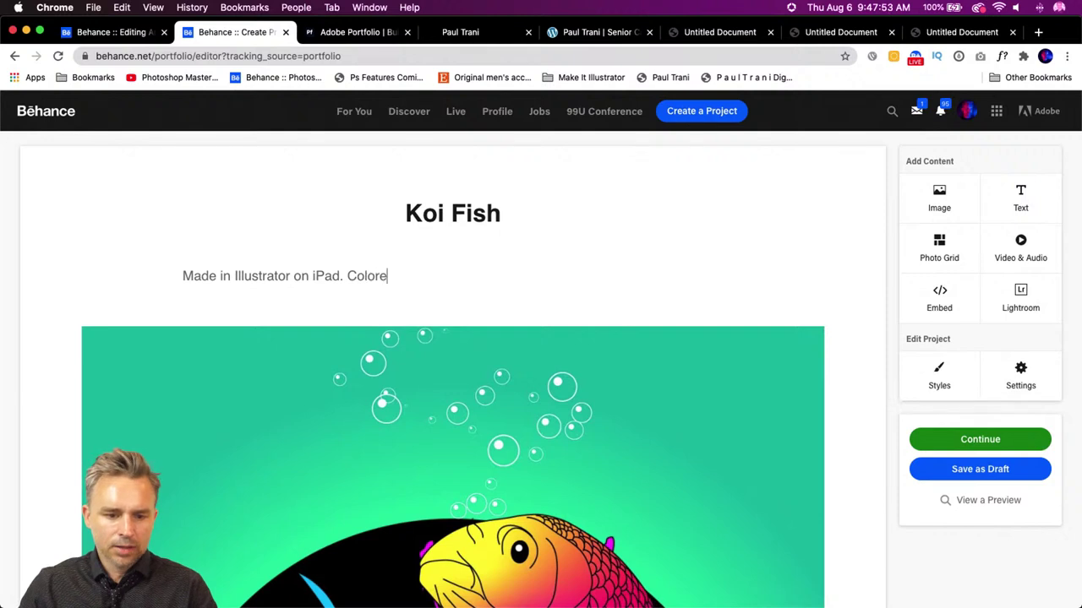
type("d on the desktk")
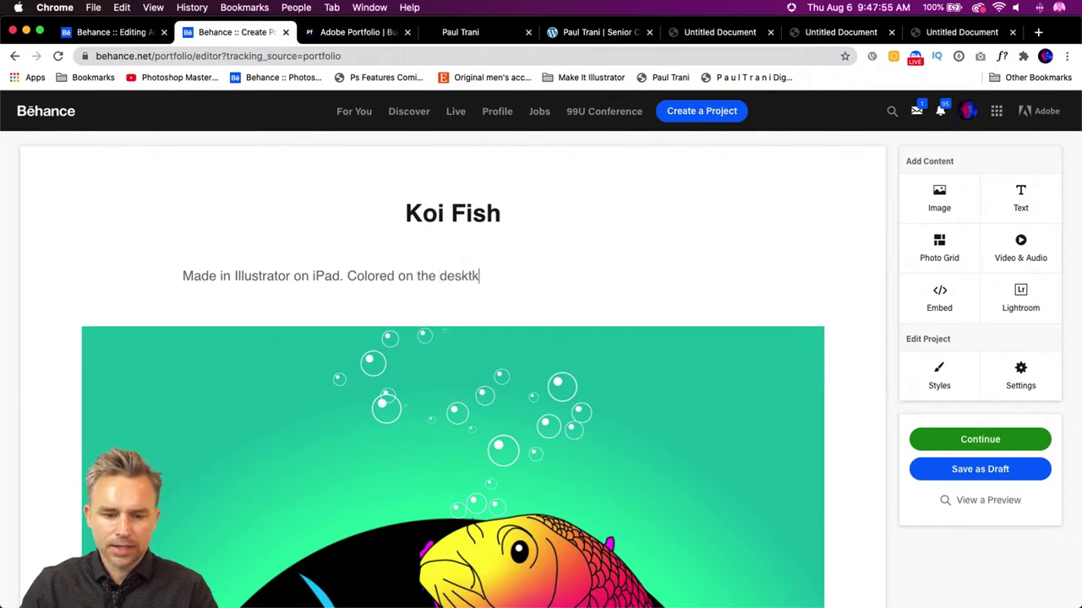
key("BackSpace")
key("BackSpace")
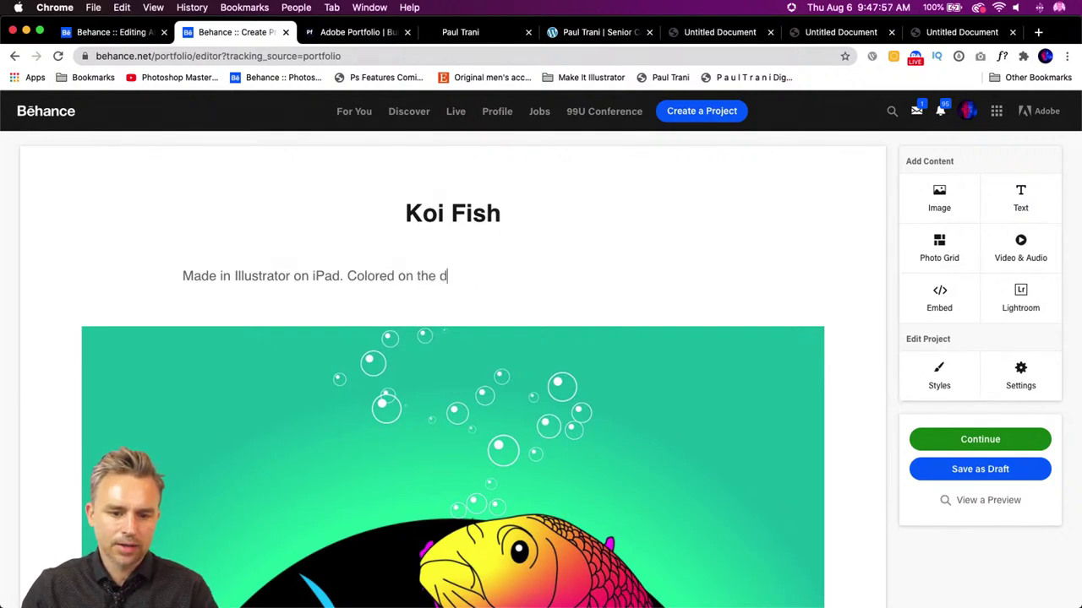
type("sk")
key("BackSpace")
key("BackSpace")
key("BackSpace")
key("BackSpace")
key("BackSpace")
key("BackSpace")
key("BackSpace")
key("BackSpace")
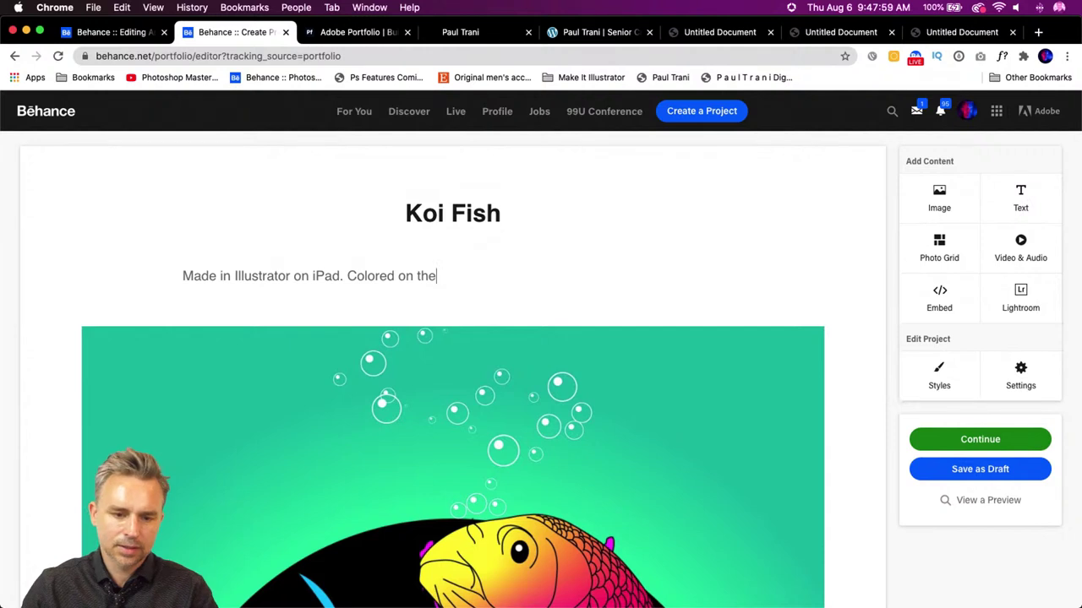
key("BackSpace")
type("in ")
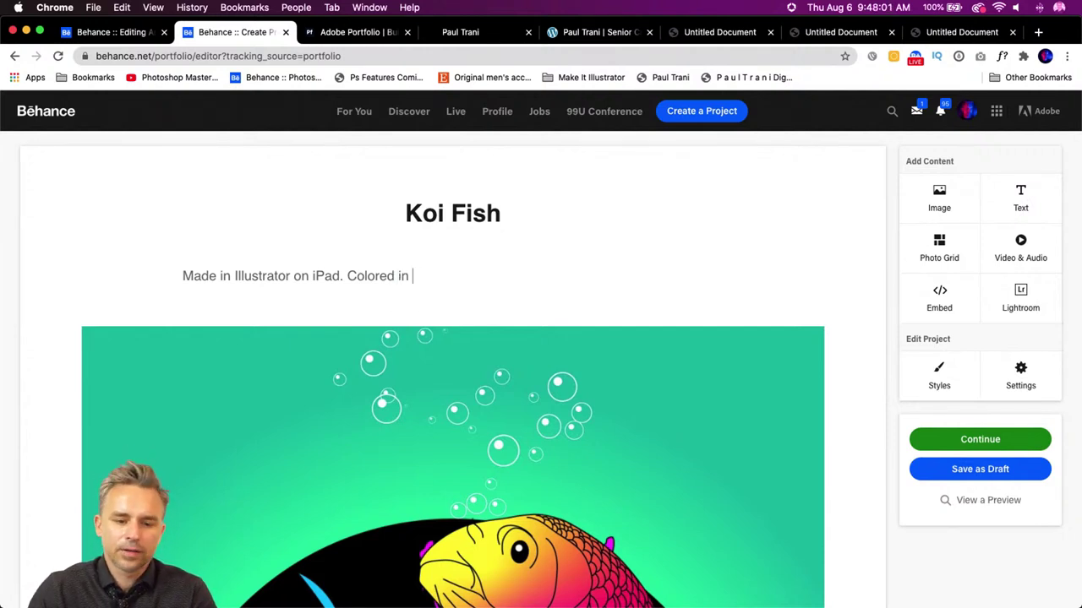
type("Illustra")
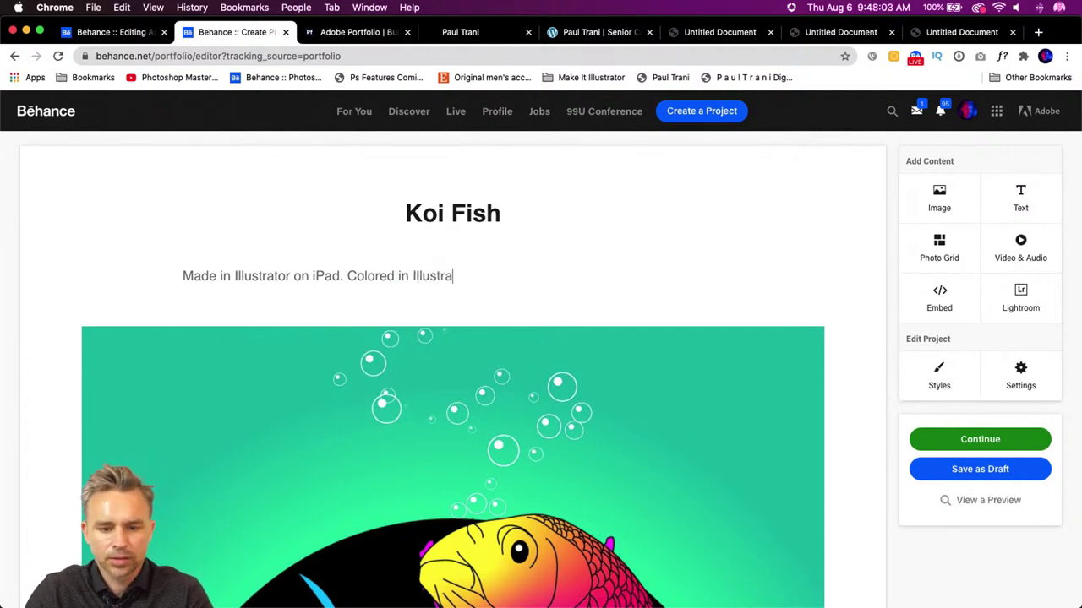
type("tor on the desktop.")
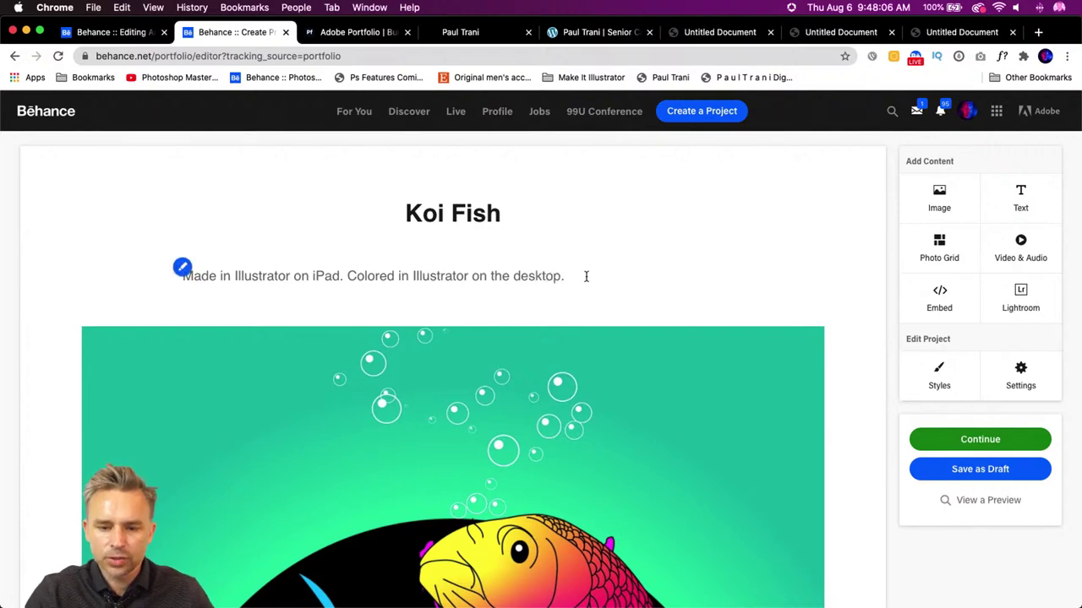
- Centre-align the whole caption line
triple_click(211, 270)
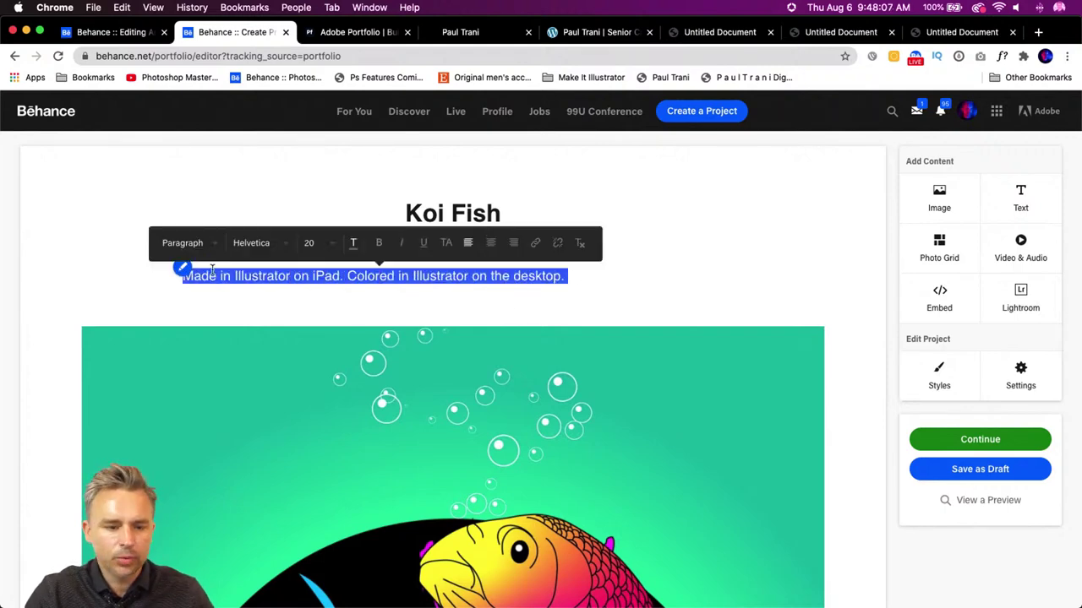
left_click(490, 244)
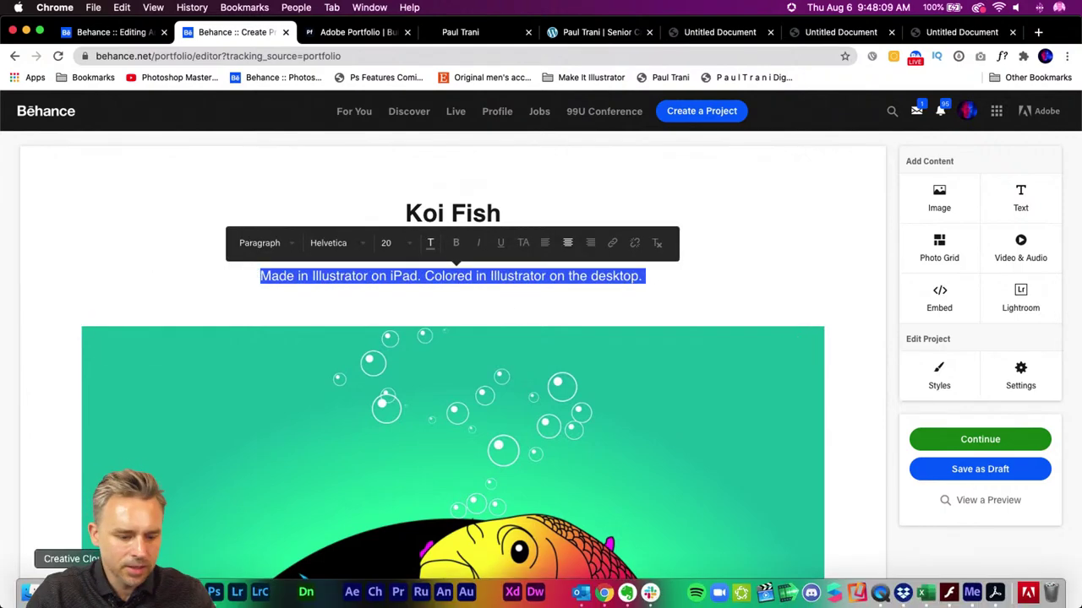
left_click(994, 592)
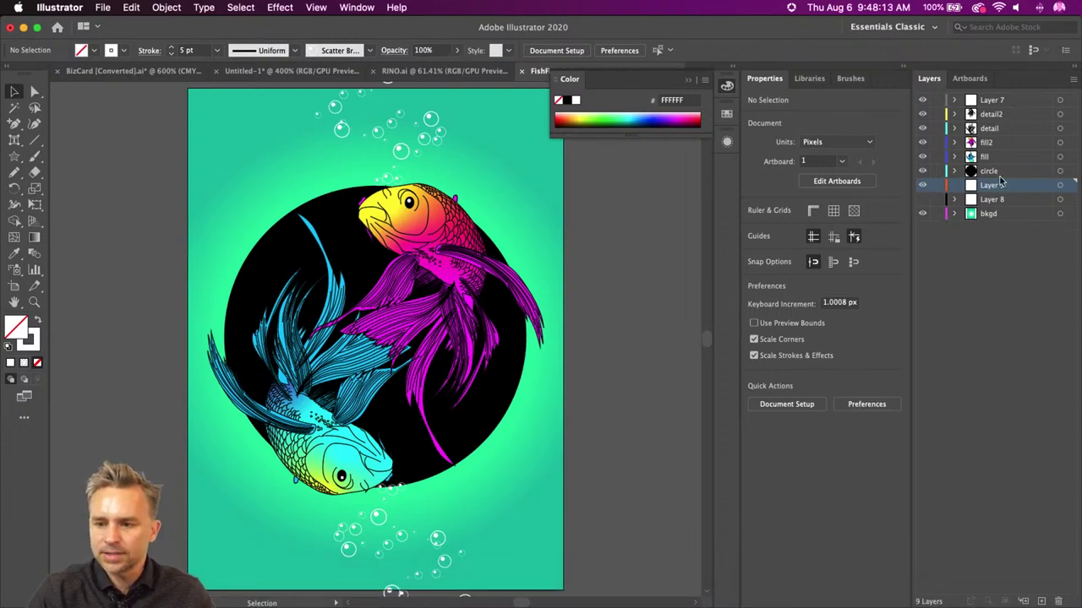
- Delete Layer 8 and Layer 9 from the Layers panel
left_click(1009, 199, "shift")
left_click(1058, 601)
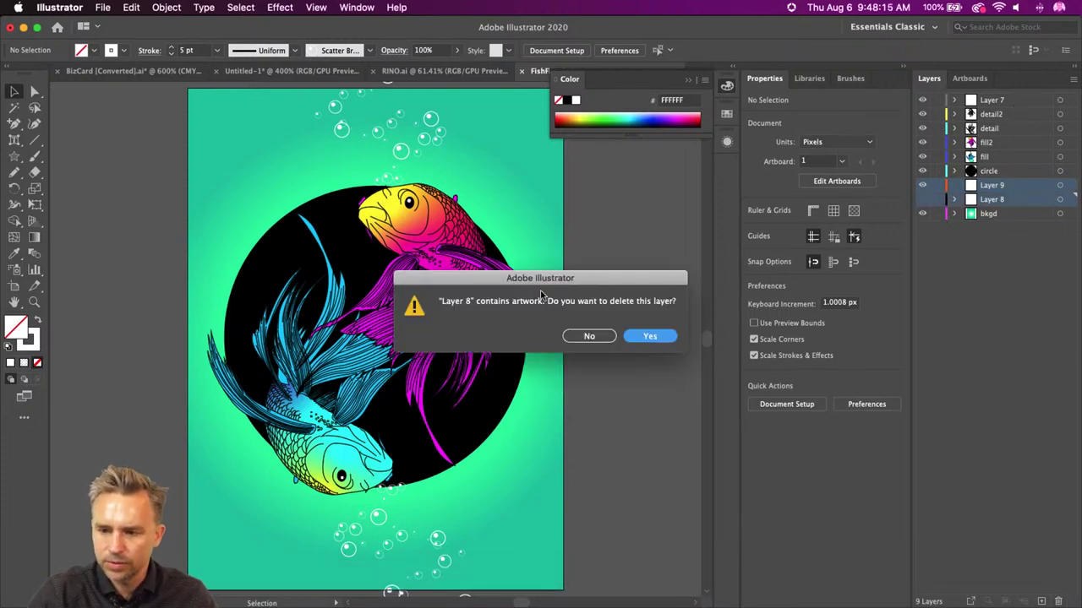
left_click(649, 336)
- Preview a linked-harmony recolour of all the artwork, then cancel to keep the original colours
key("super+a")
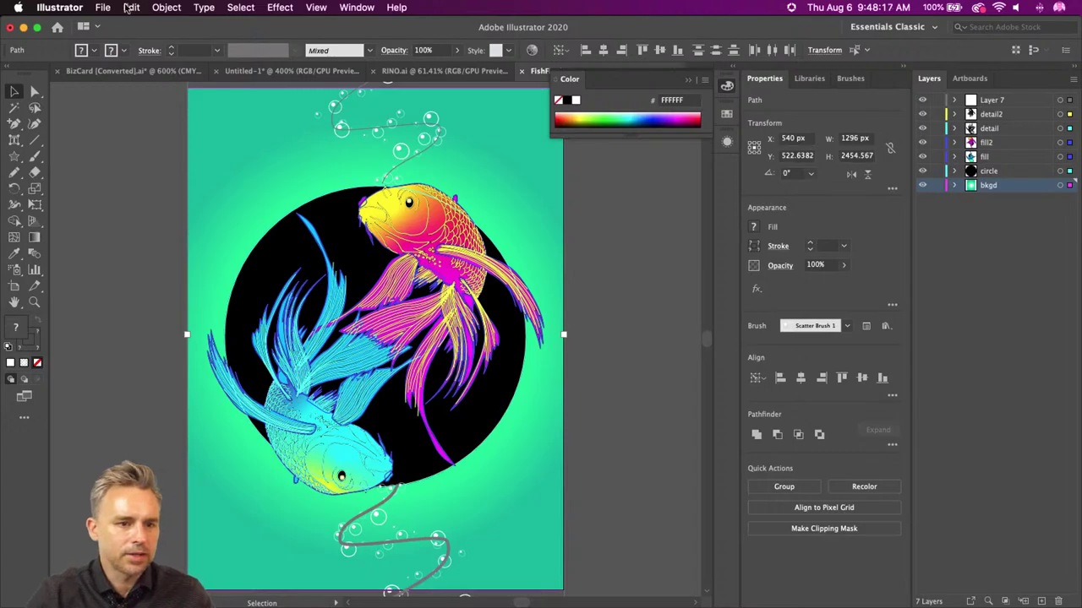
left_click(131, 6)
mouse_move(166, 234)
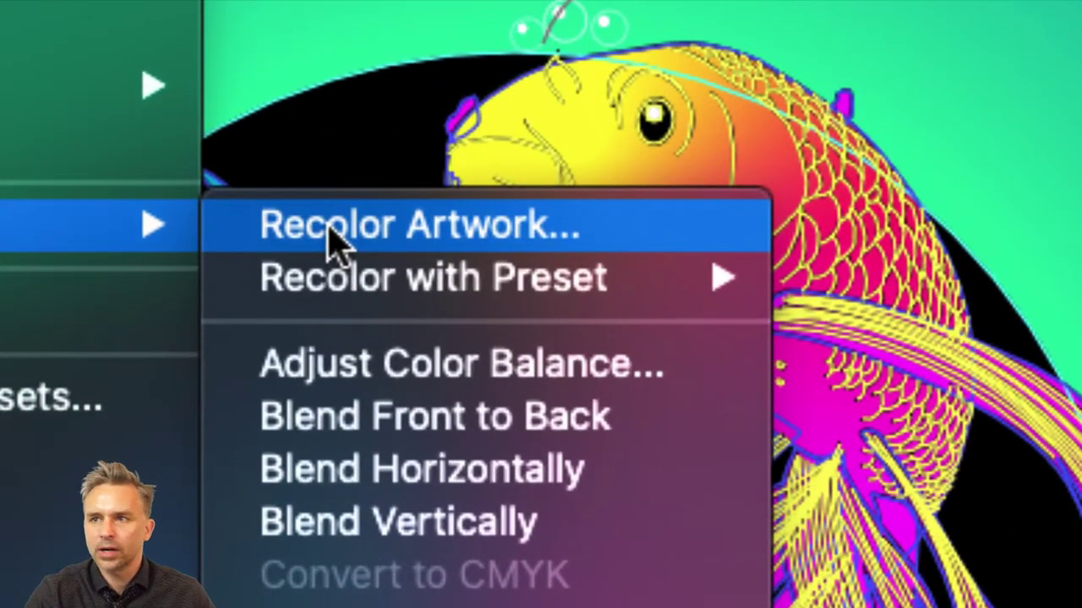
left_click(331, 241)
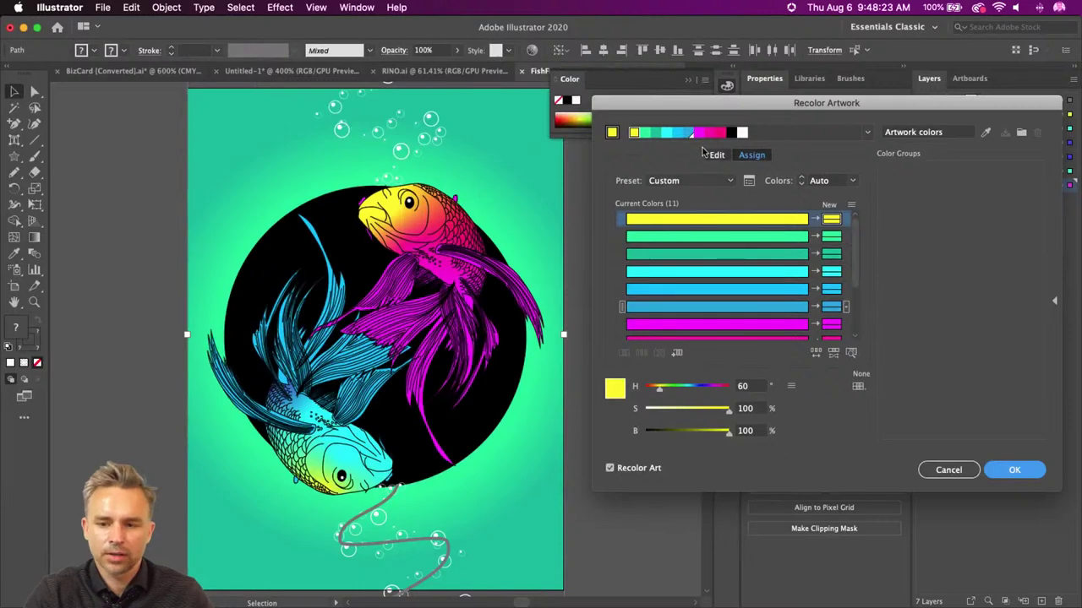
left_click(716, 155)
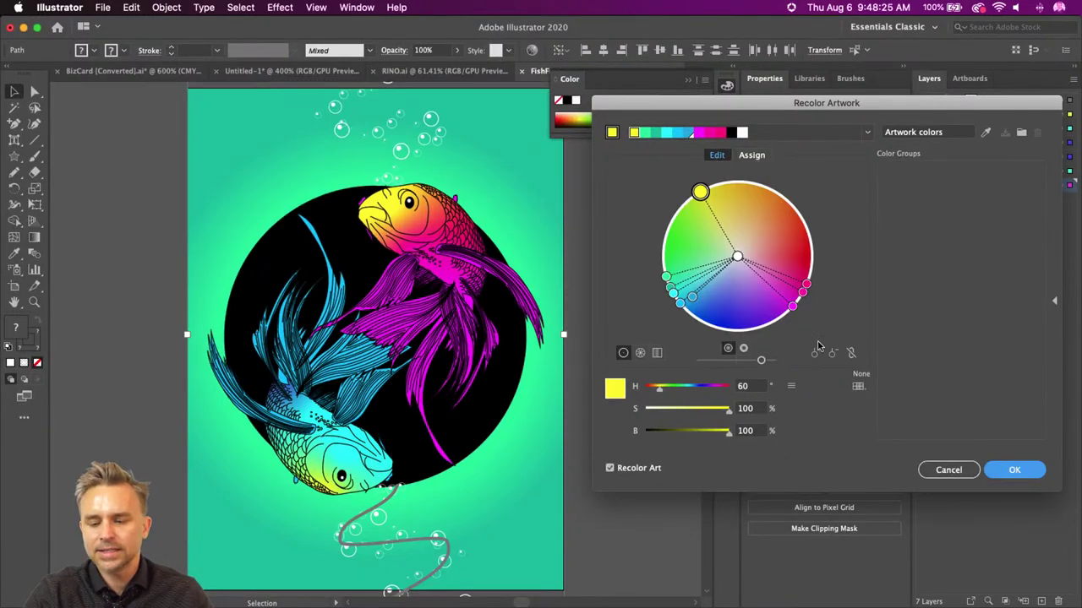
left_click(851, 354)
left_click_drag(700, 193, 694, 297)
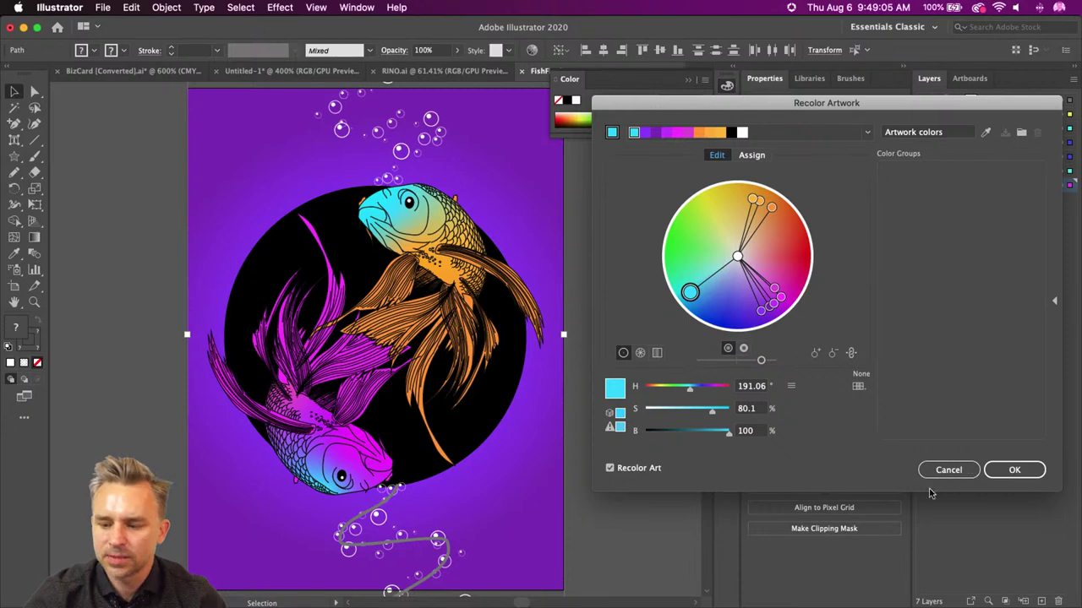
left_click(963, 472)
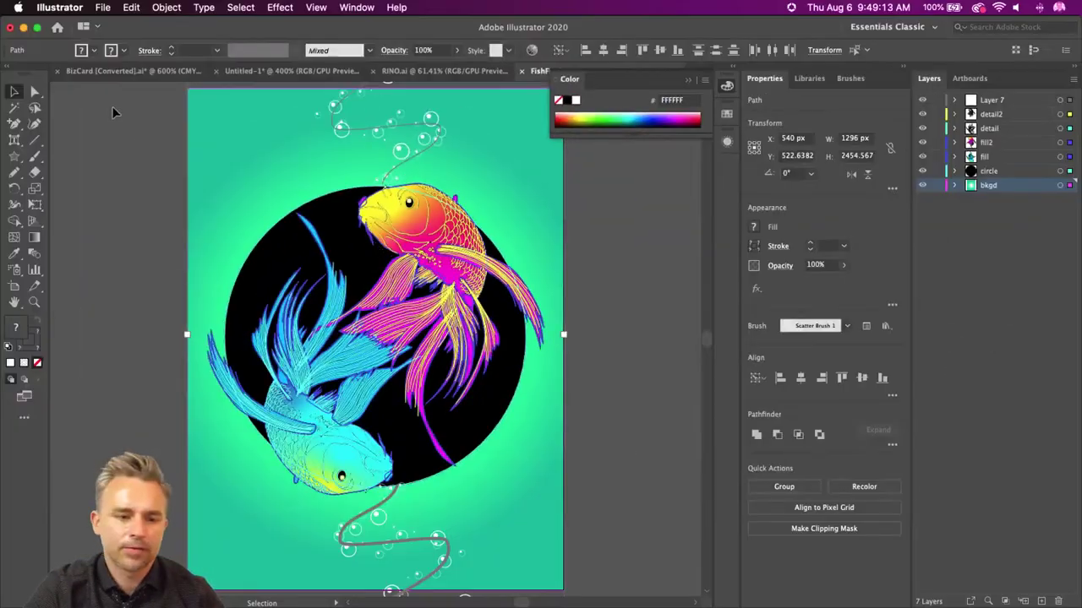
left_click(128, 140)
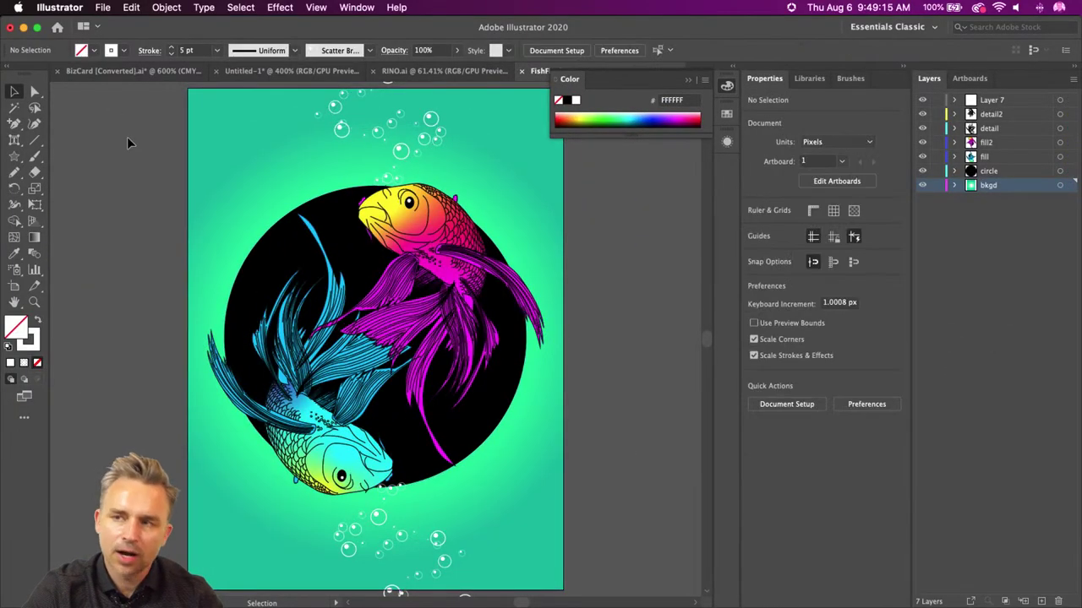
left_click(24, 27)
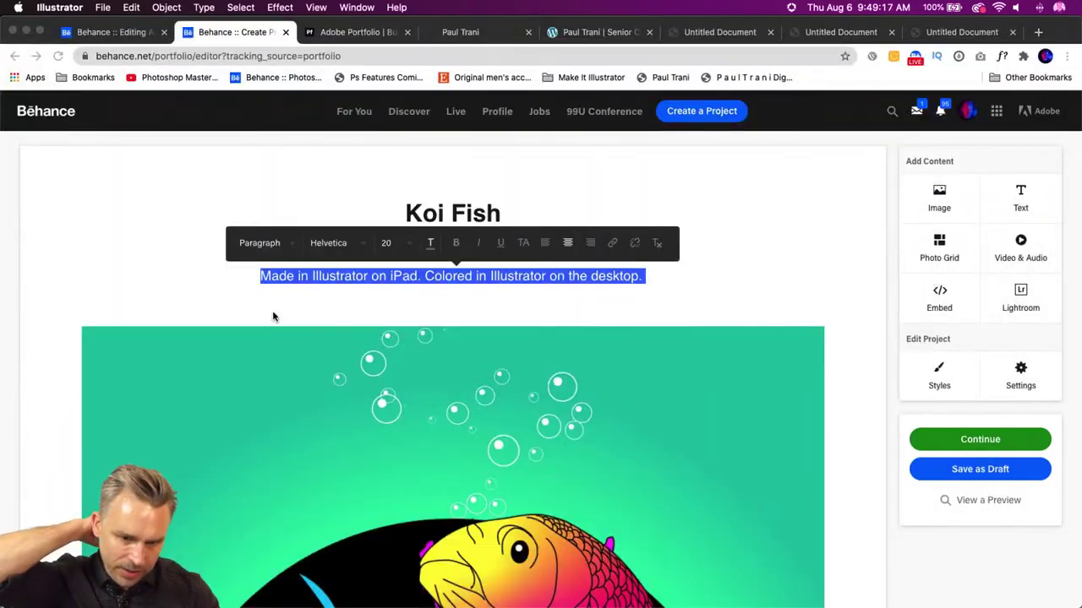
- Open the publishing form and enter the project title 'Koi Fish'
scroll(274, 314, "down", 8)
scroll(278, 318, "down", 3)
scroll(278, 316, "up", 10)
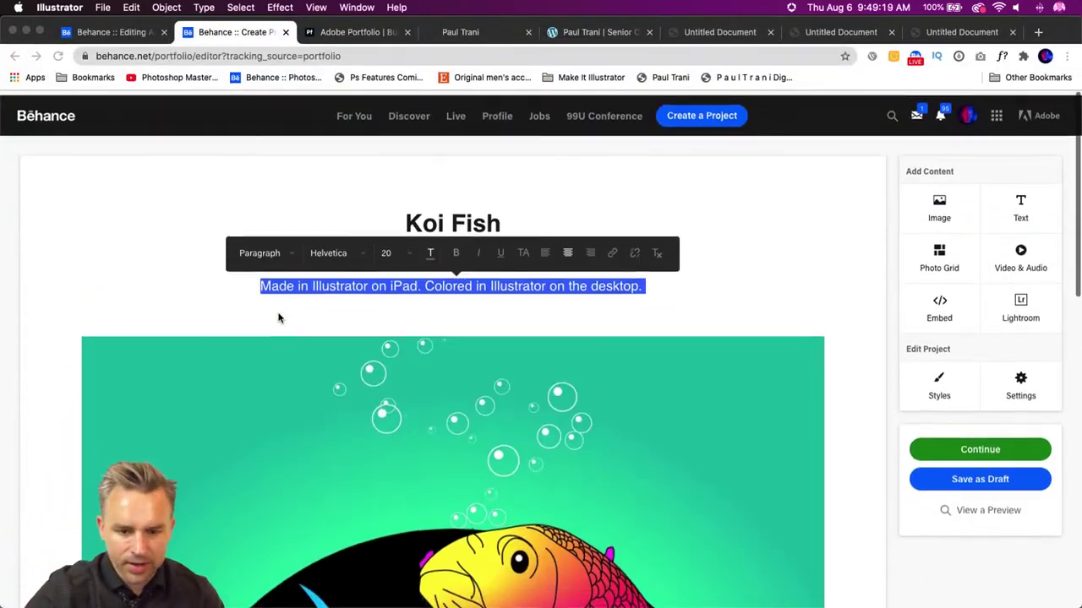
left_click(614, 282)
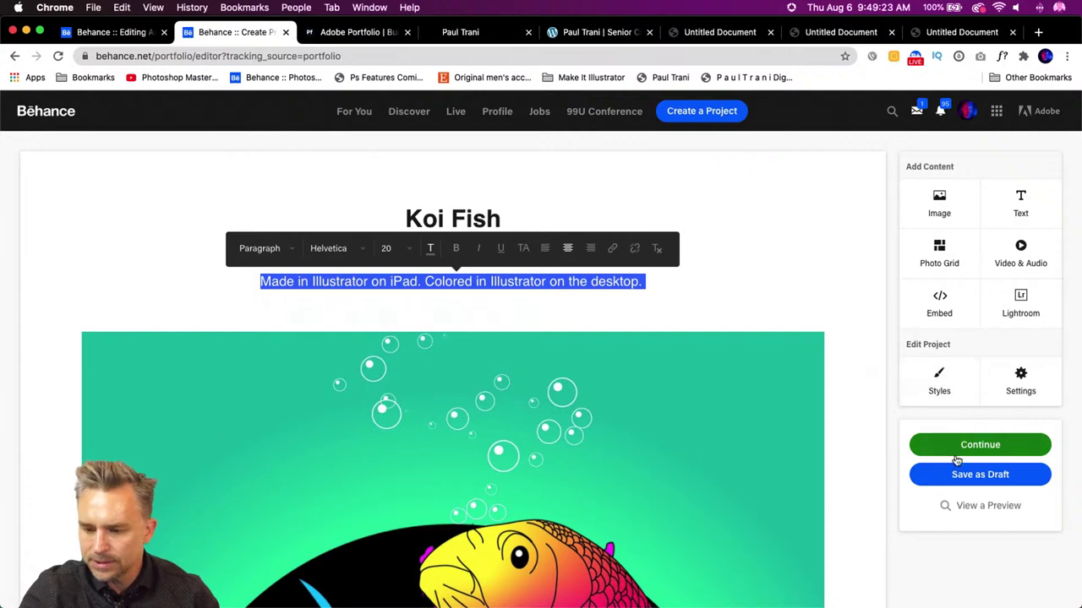
left_click(954, 449)
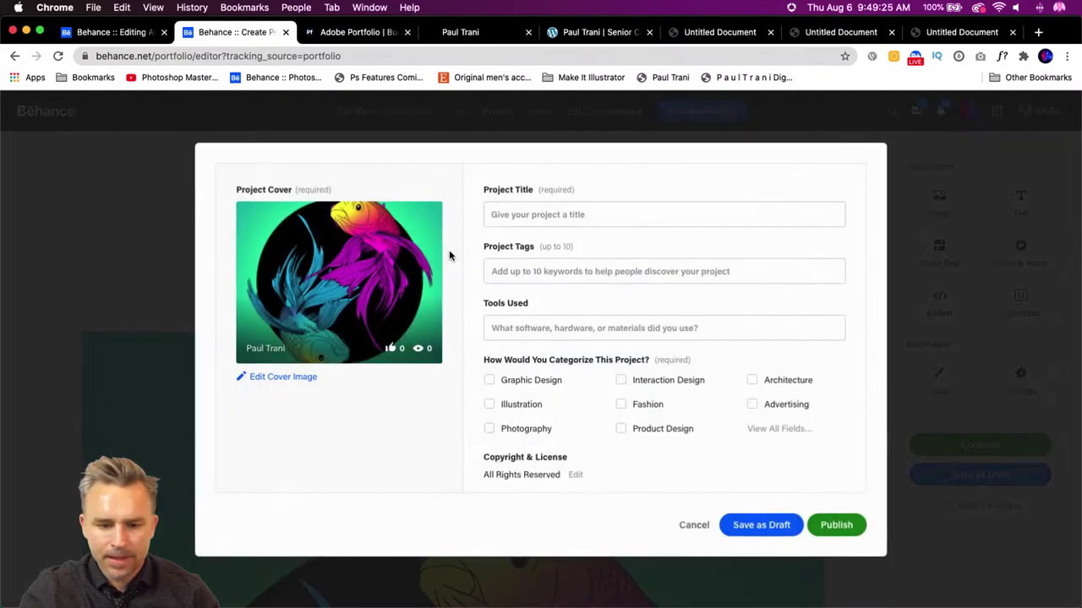
left_click(514, 212)
type("Ko")
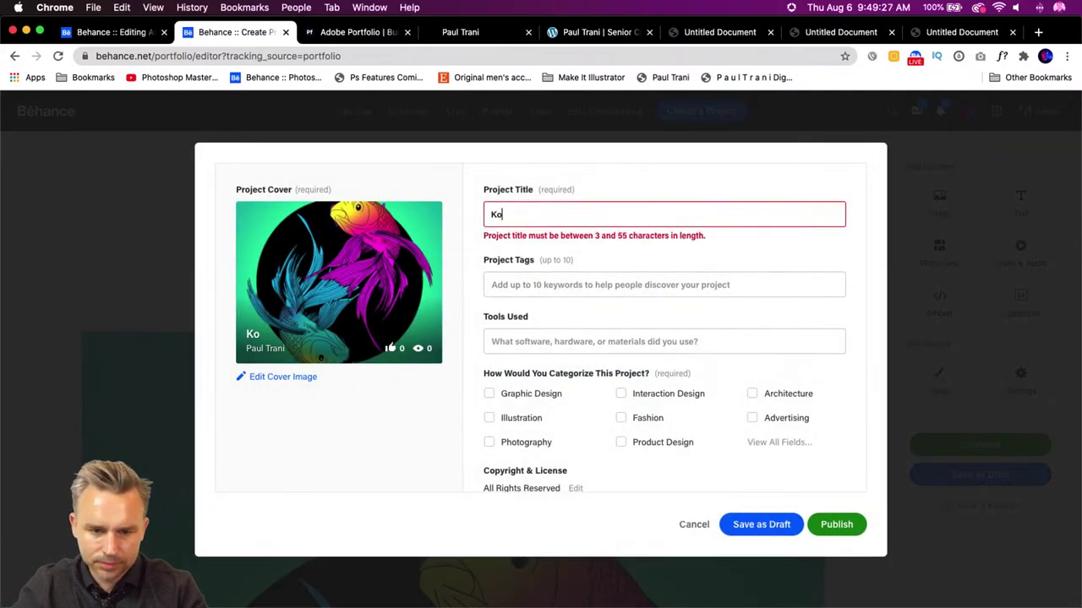
type("i Fish")
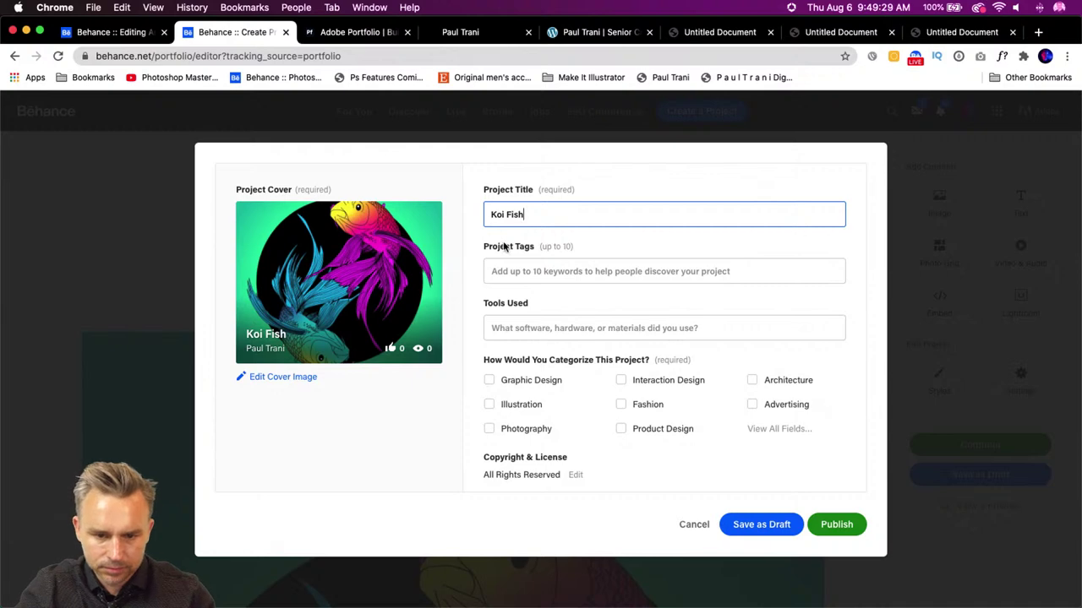
- Tag 'Adobe Illustrator for iPad', add Adobe Illustrator as tool, choose Illustration, and publish
left_click(522, 267)
type("Adobe ")
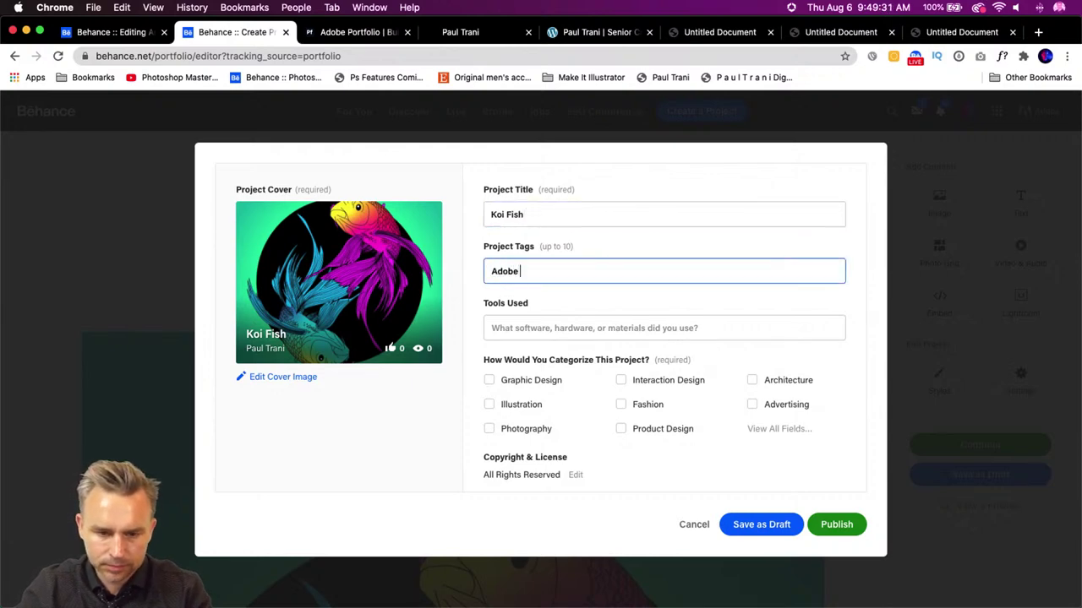
type("Illustrator for")
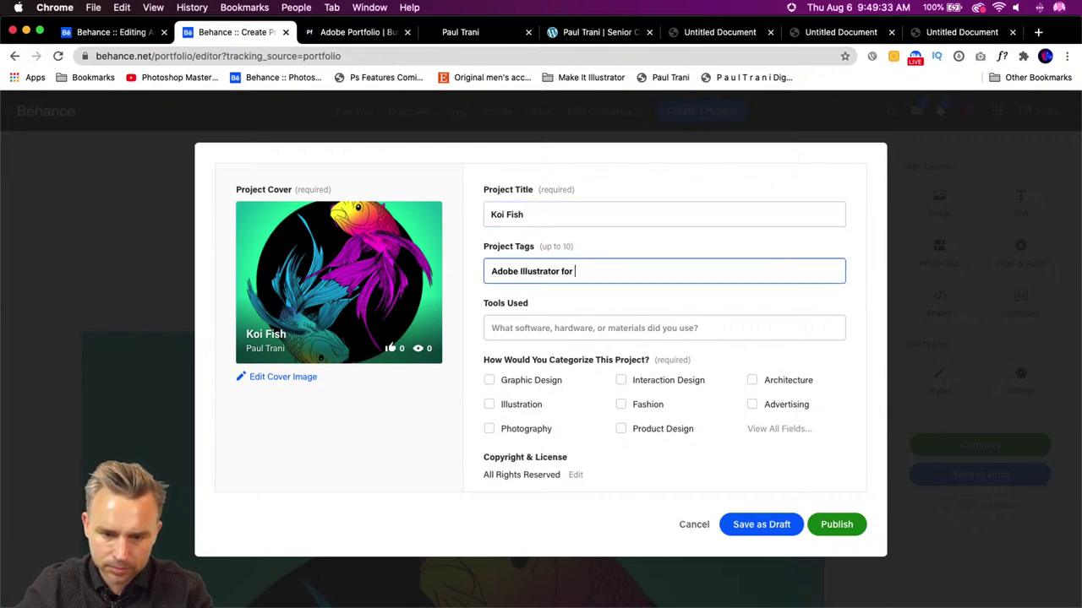
type(" iPad")
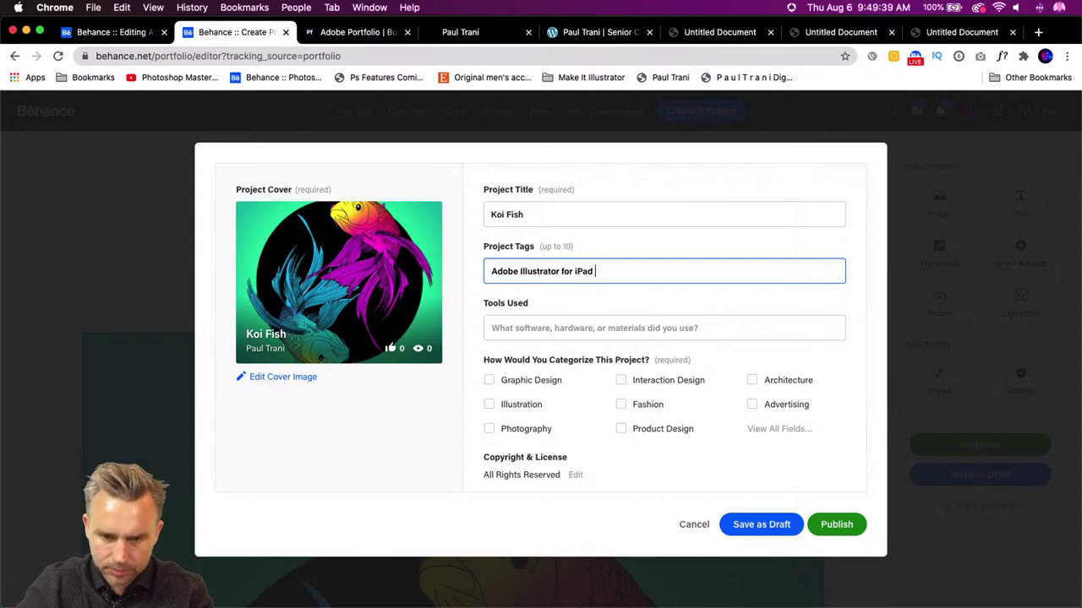
left_click(572, 331)
type("Ad")
key("BackSpace")
key("BackSpace")
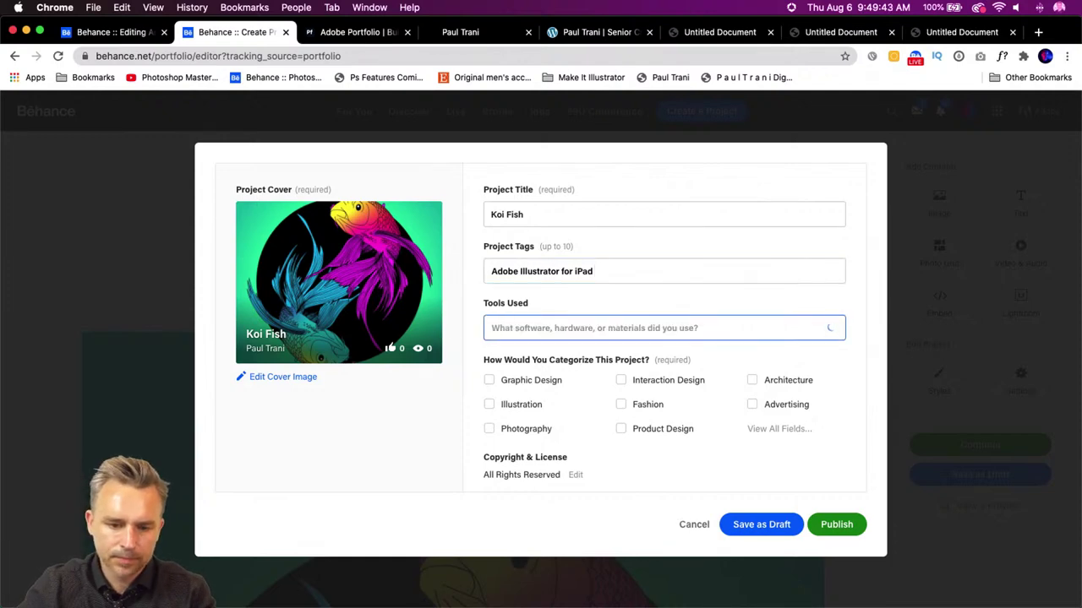
type("Adobe Illu")
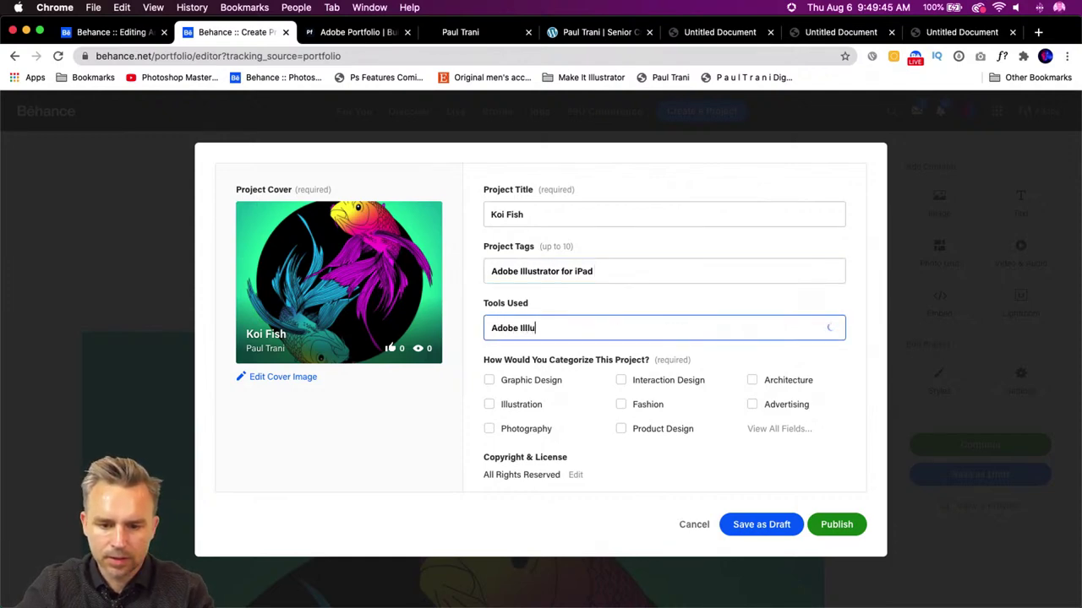
type("ustrator")
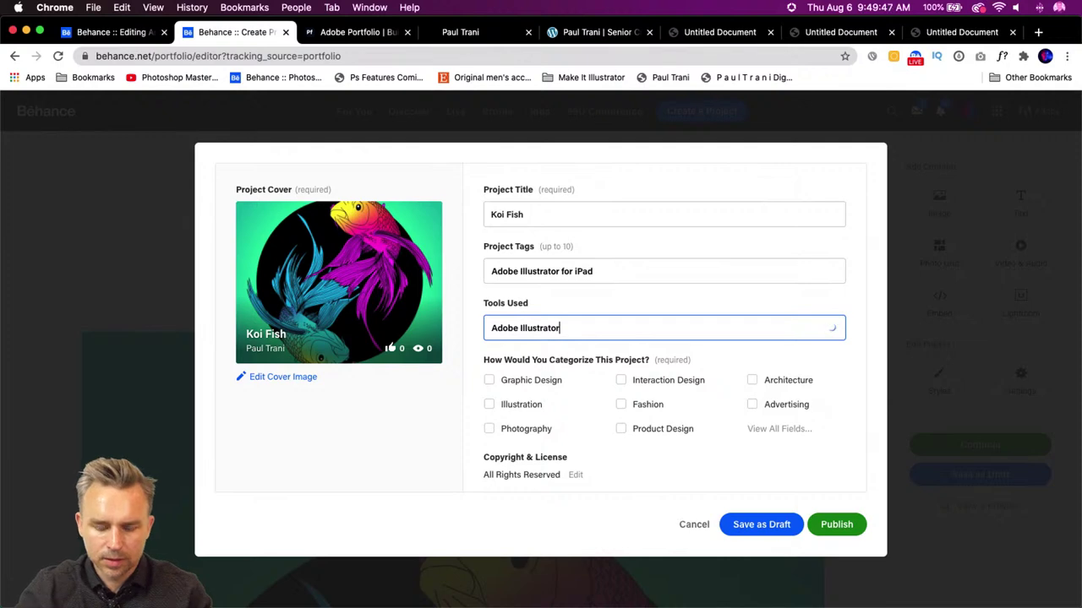
left_click(563, 352)
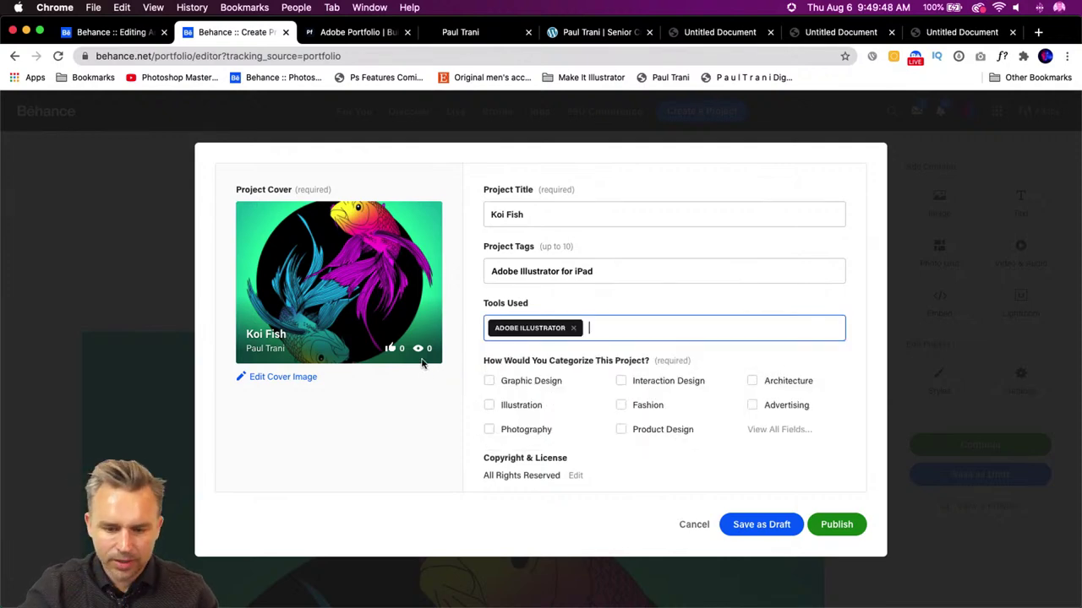
left_click(490, 406)
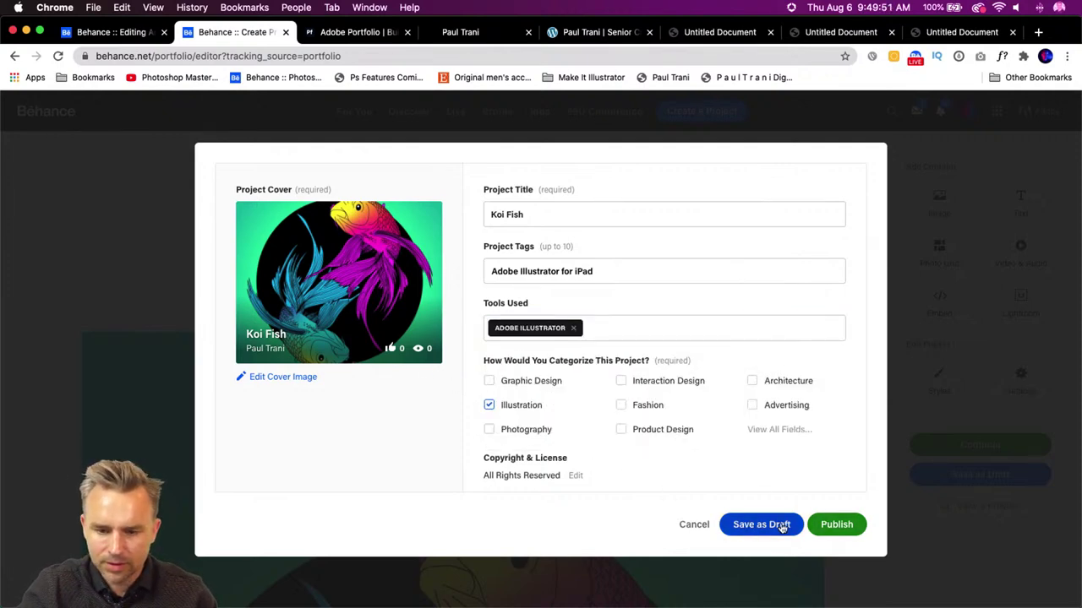
left_click(836, 524)
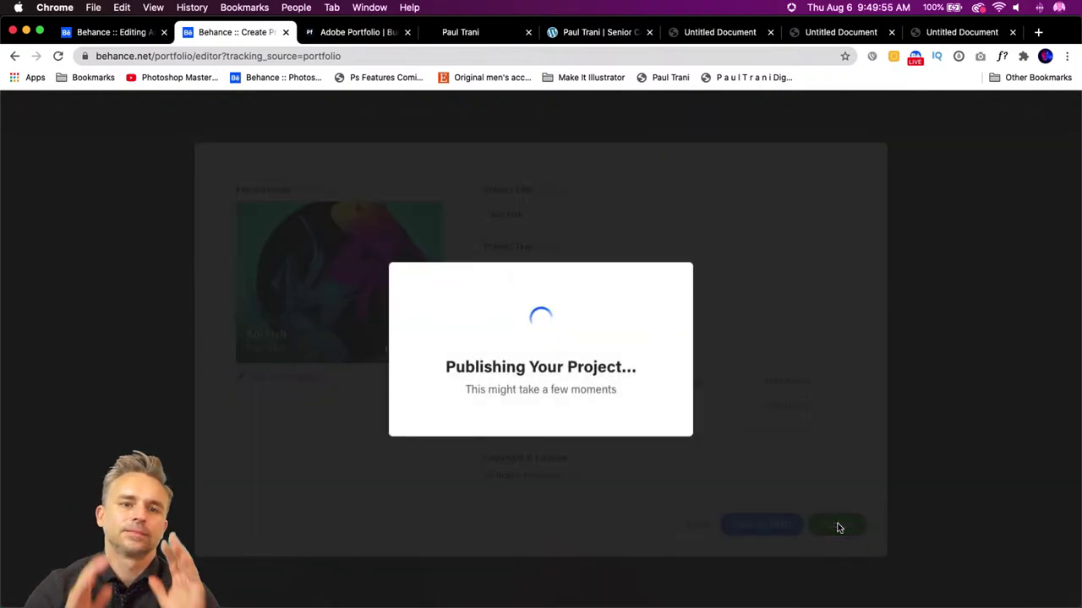
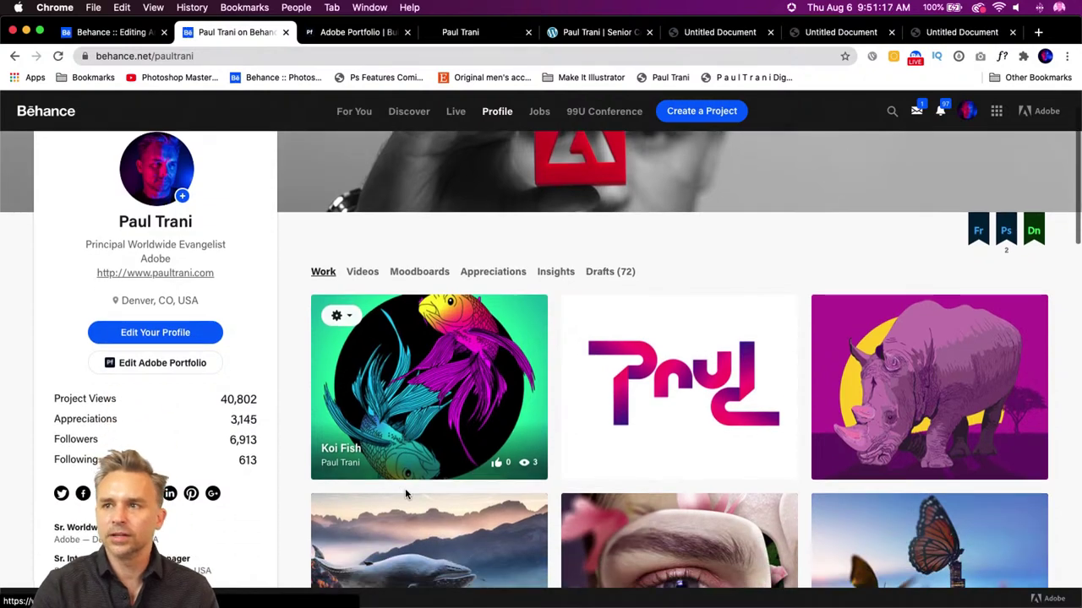
- Check the open browser tabs, ending back on the Behance profile page
left_click(372, 32)
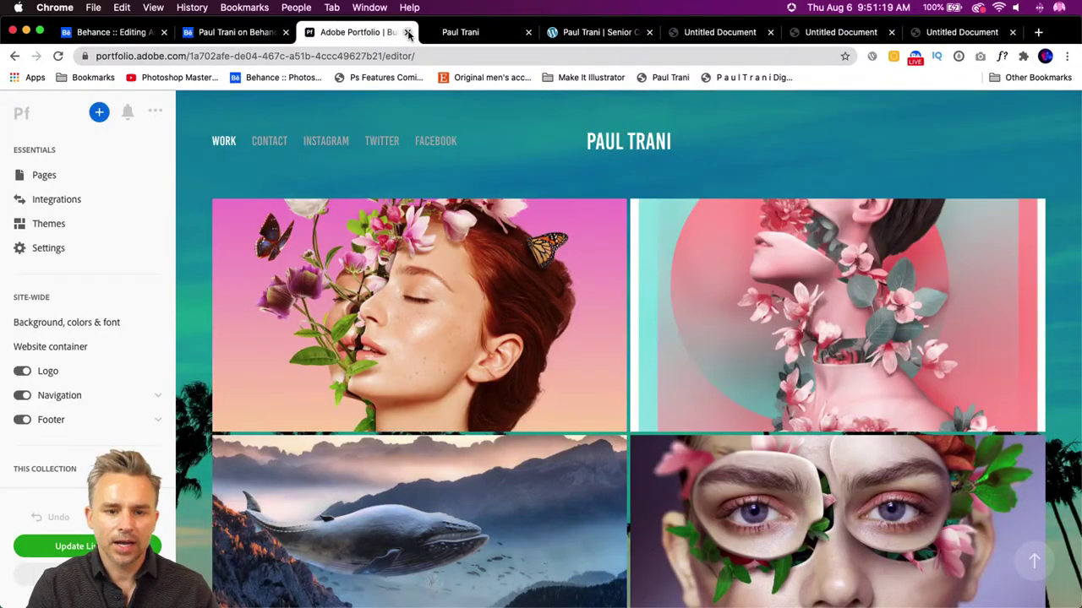
left_click(449, 32)
left_click(575, 34)
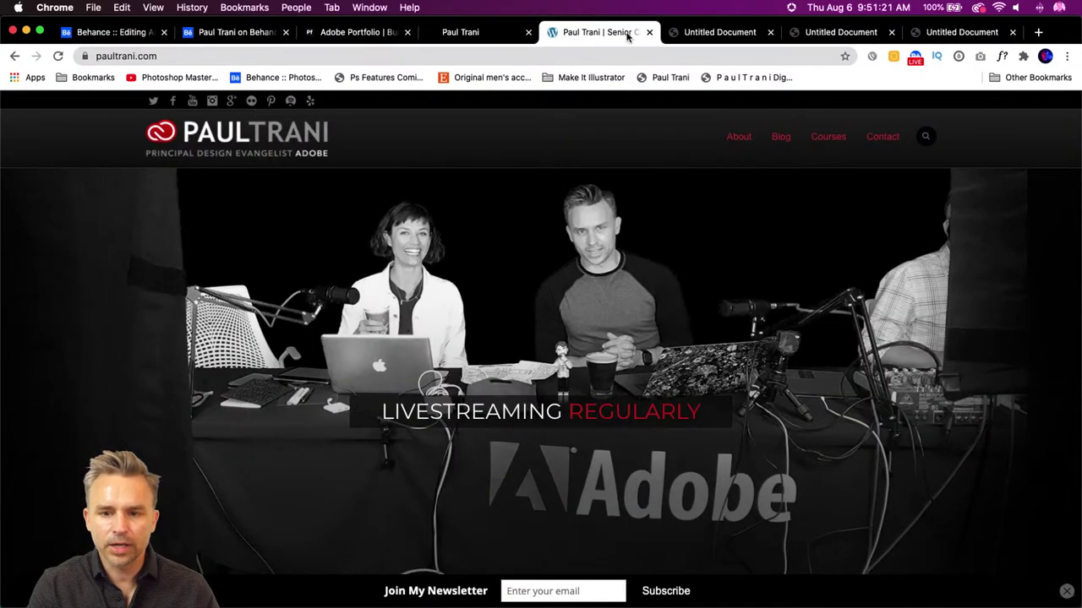
left_click(723, 34)
left_click(338, 33)
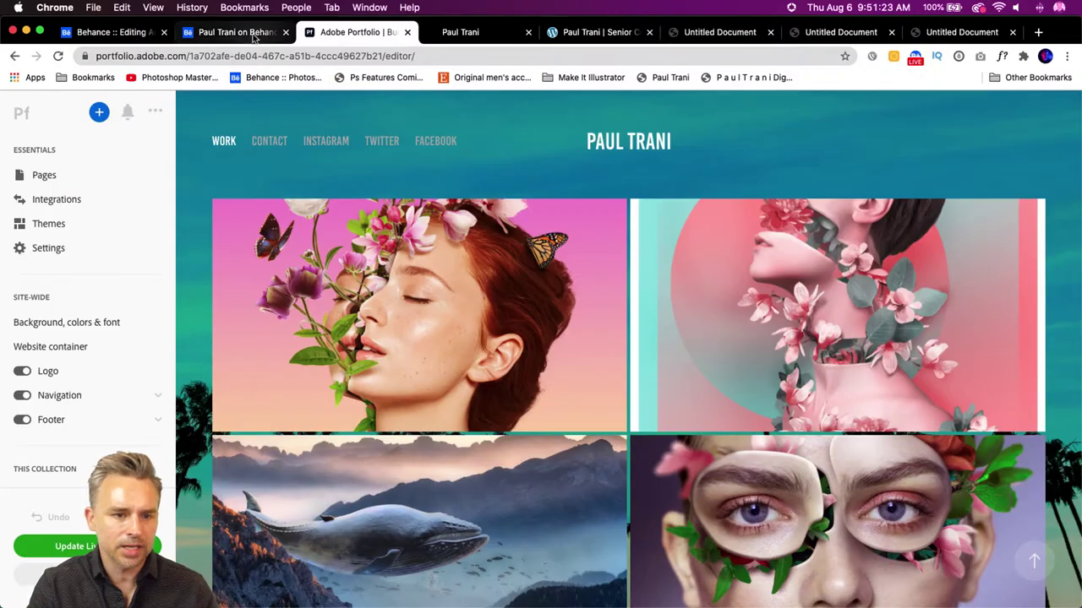
left_click(249, 33)
left_click(127, 34)
left_click(201, 32)
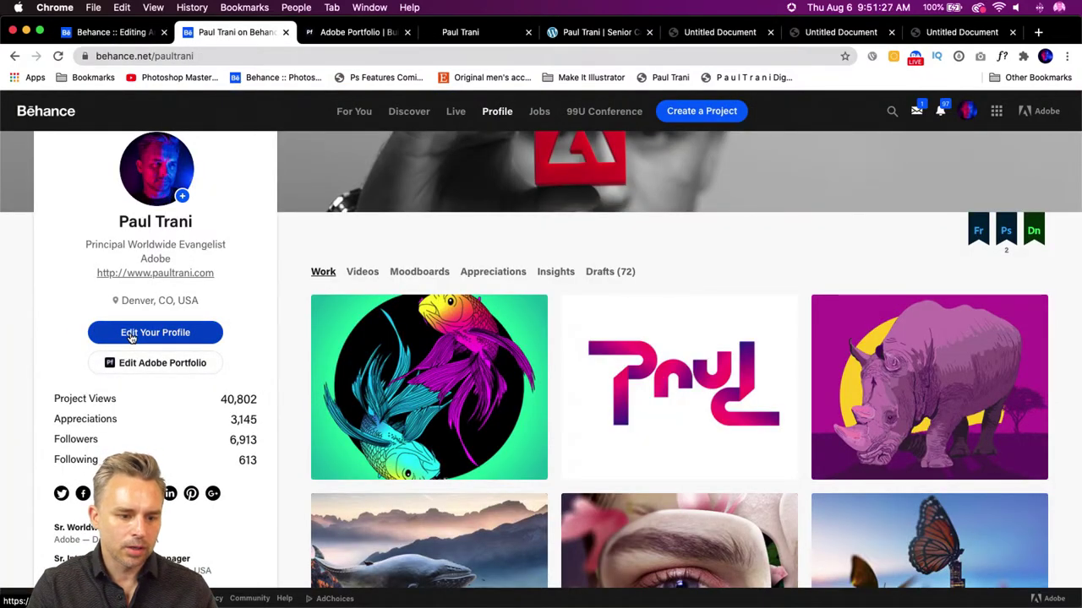
- From the Behance profile, open paultranisportfolio.com for editing and show its Pages list
left_click(133, 362)
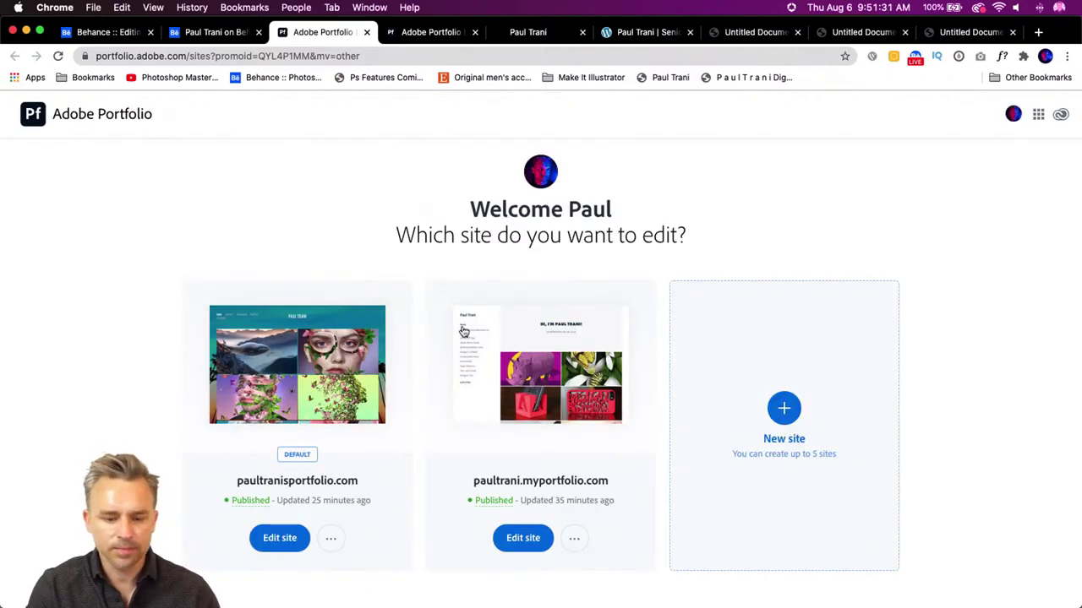
scroll(222, 521, "down", 1)
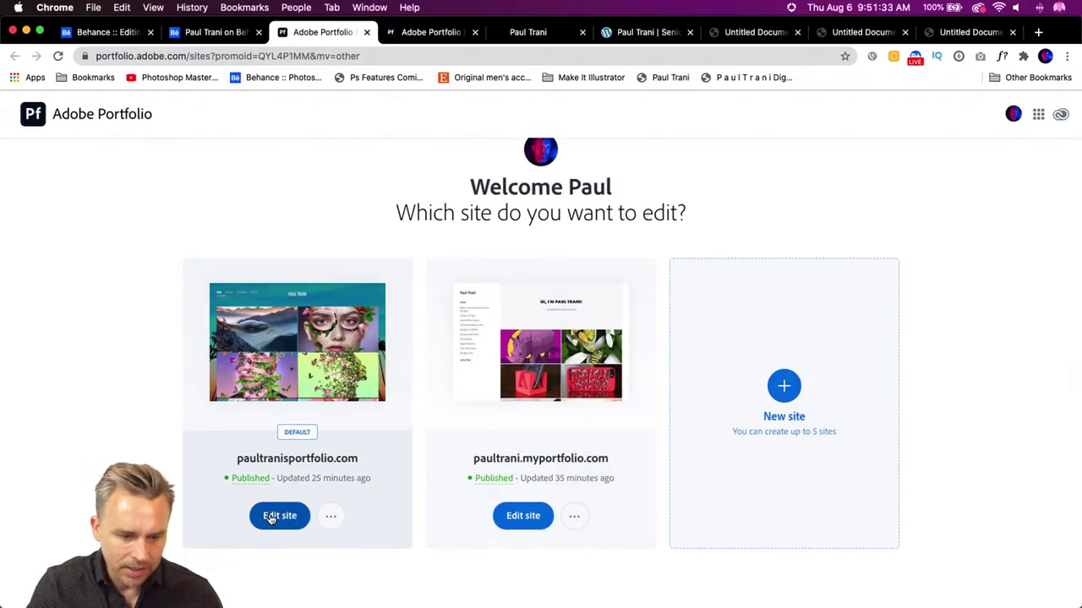
left_click(271, 517)
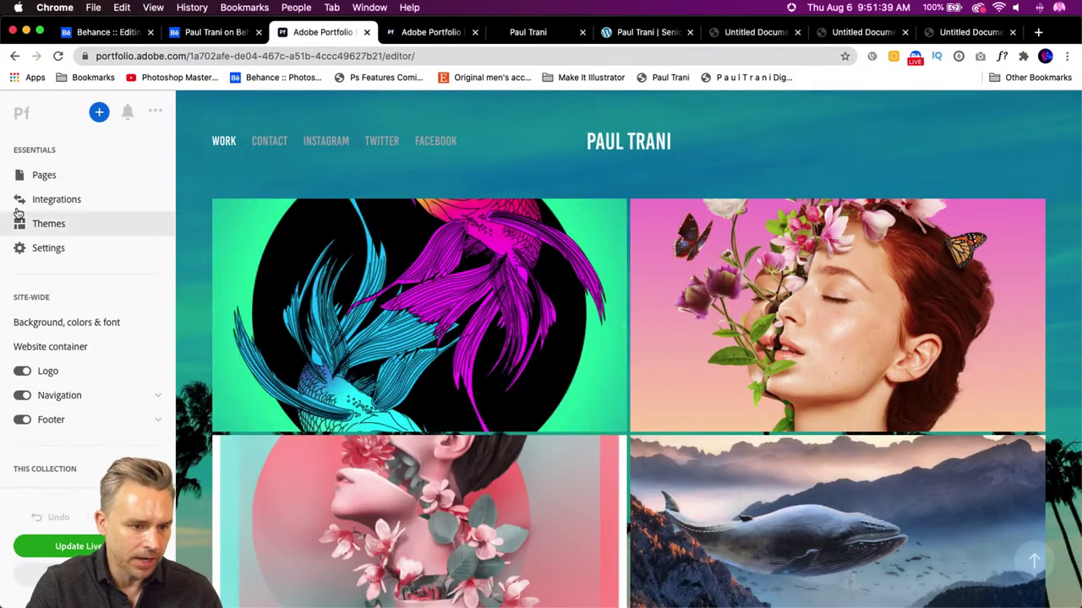
left_click(21, 176)
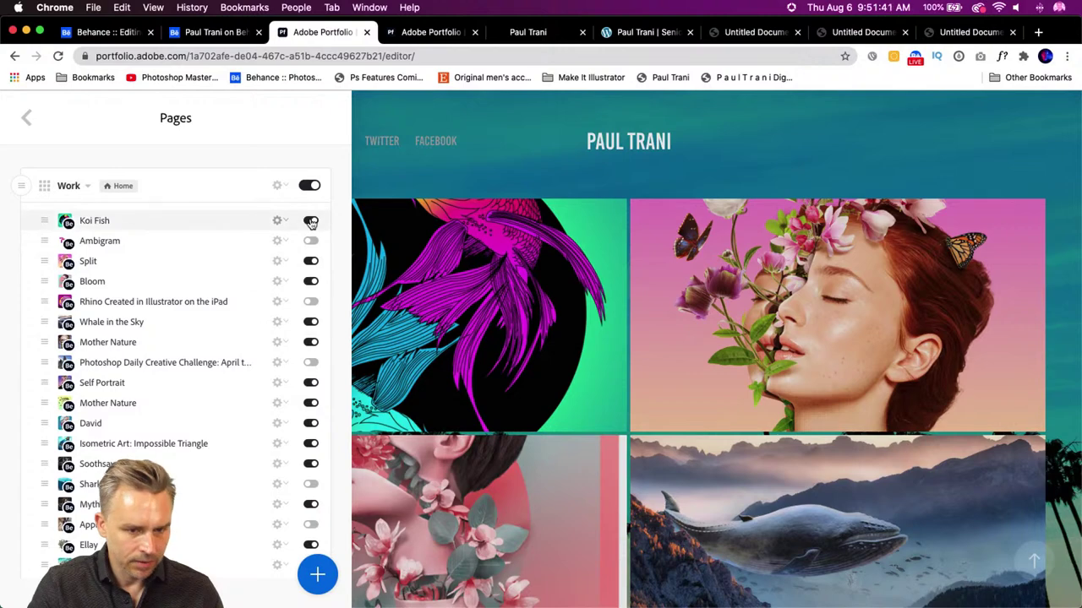
- Switch off Koi Fish on the Work page, then enter 'paultrani.adobep' as the other editor's address
left_click(311, 222)
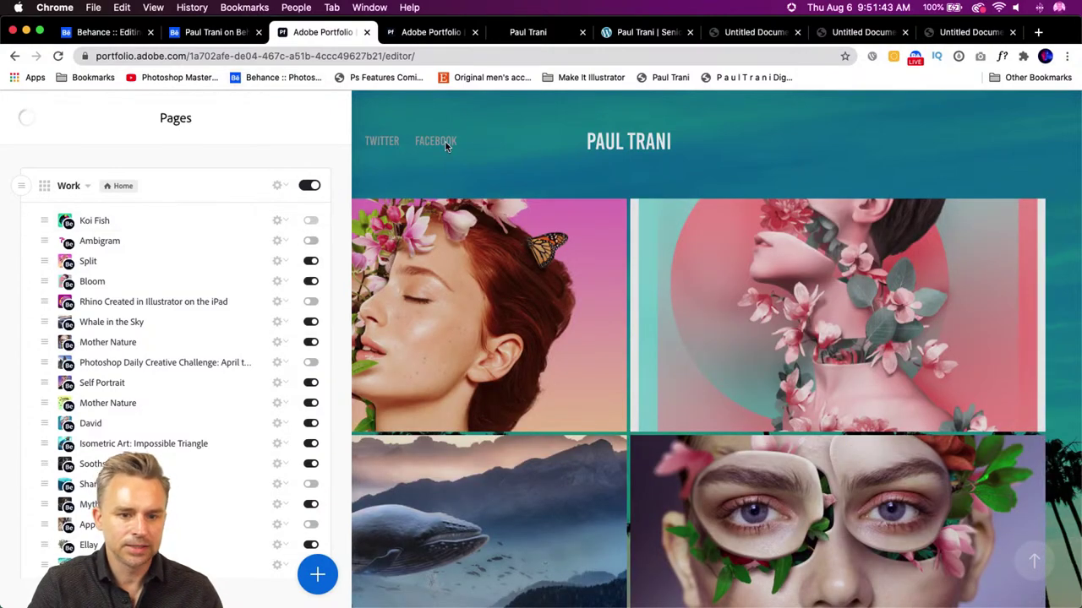
left_click(445, 142)
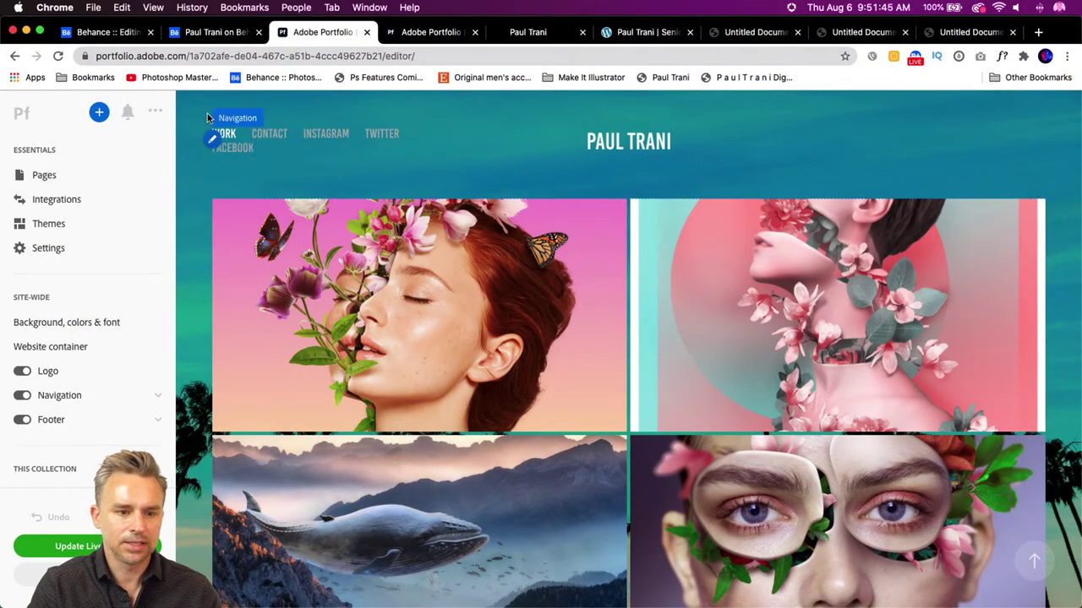
left_click(414, 32)
left_click(422, 58)
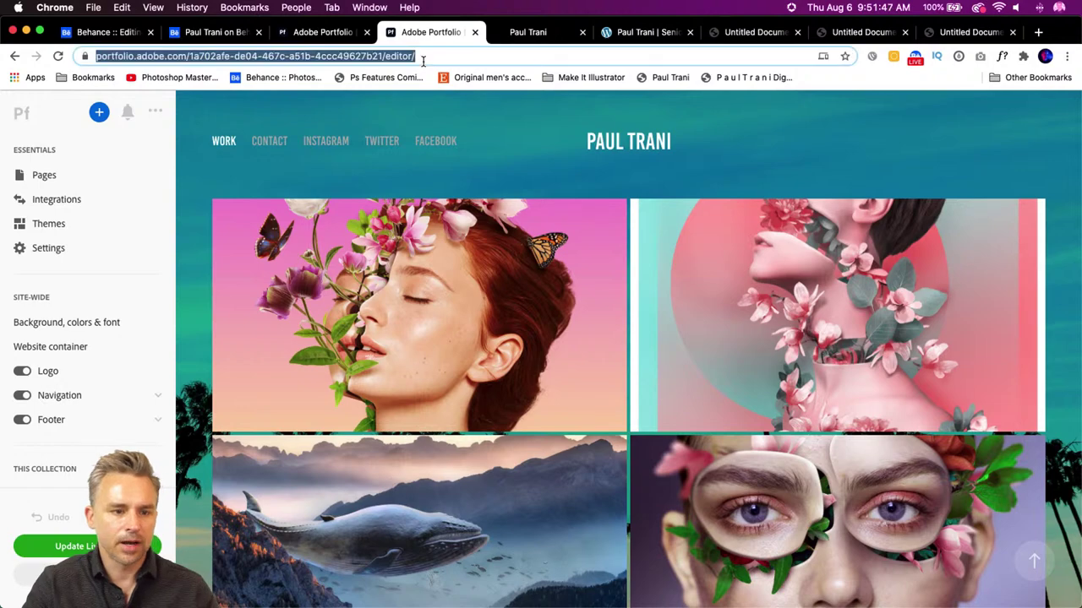
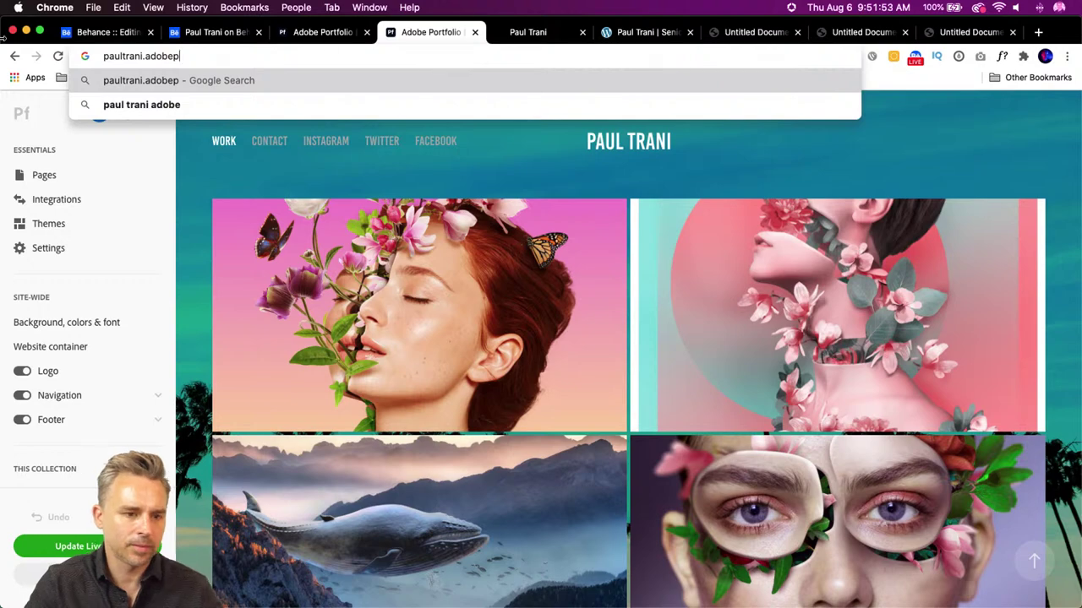
- Close the Behance project editor and open Adobe Portfolio's site chooser from the profile
left_click(102, 34)
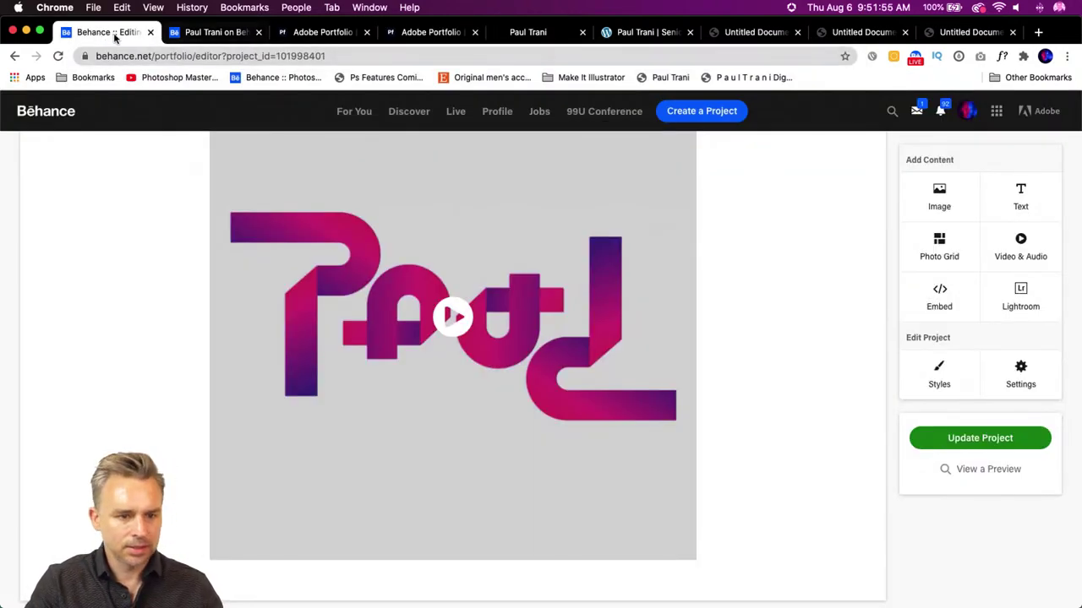
left_click(151, 32)
left_click(117, 362)
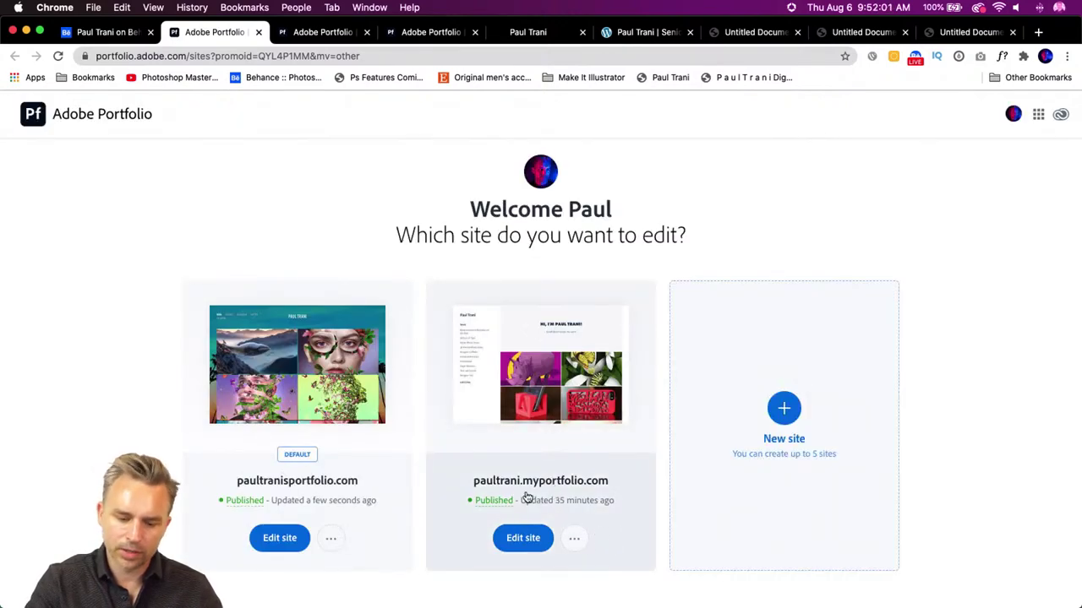
- View paultrani.myportfolio.com live and reload it to check the Work grid
left_click(575, 539)
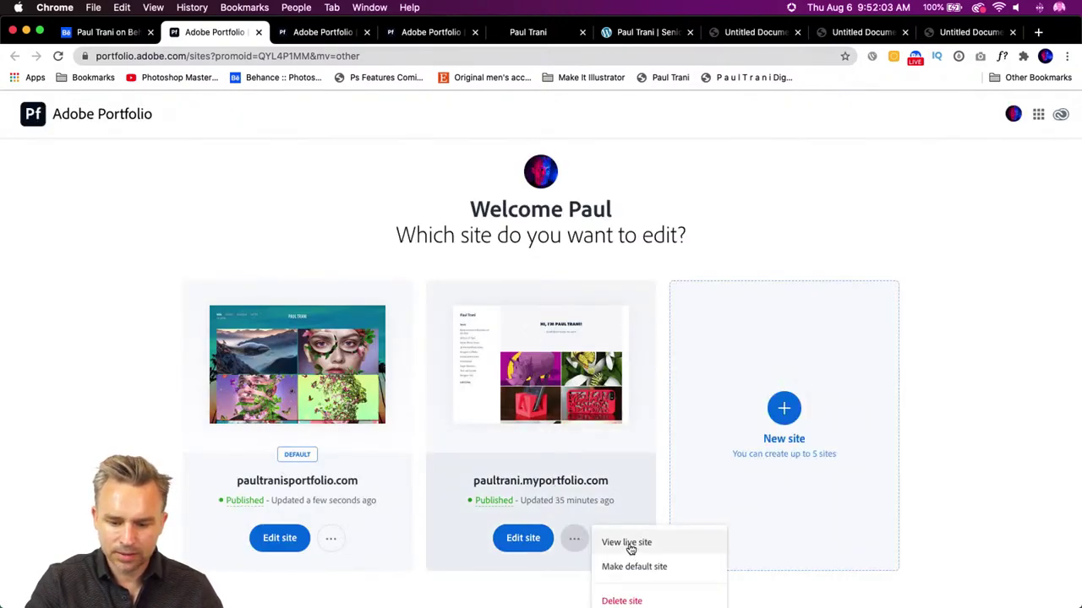
left_click(628, 545)
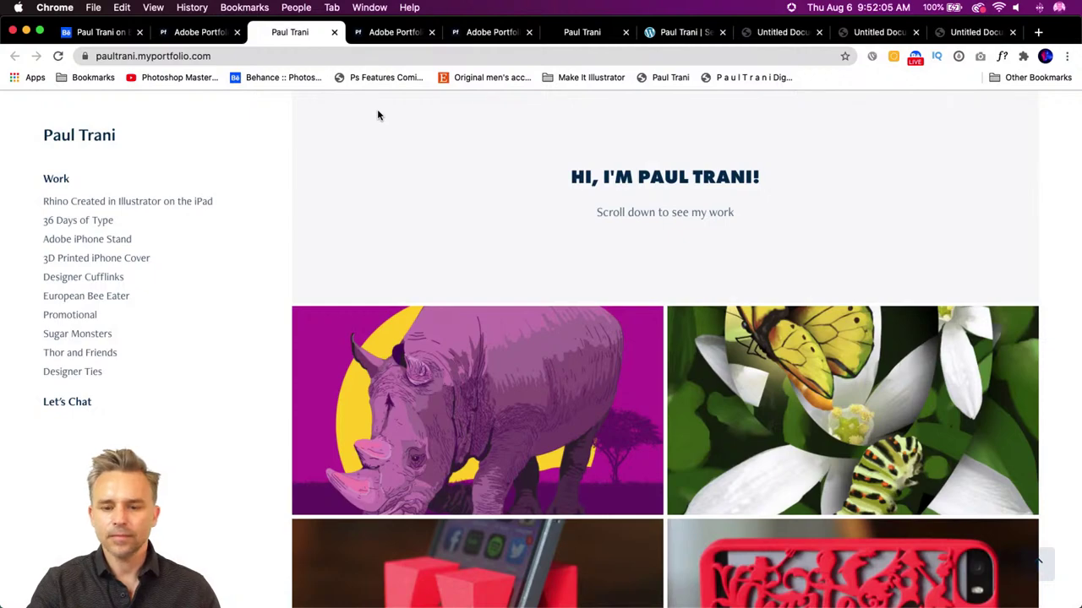
left_click(57, 56)
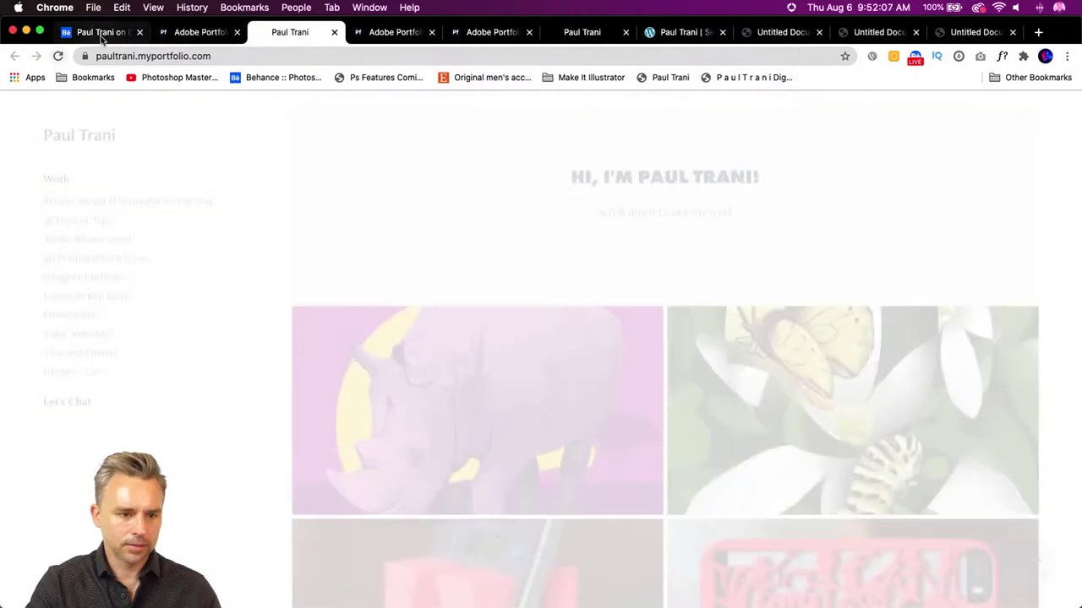
left_click(102, 34)
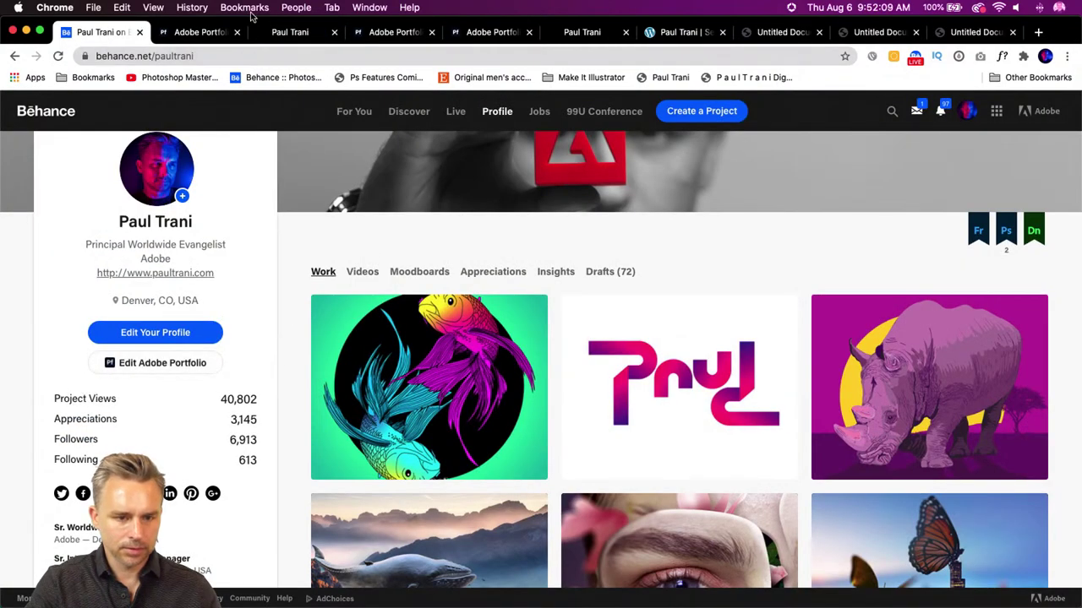
left_click(199, 32)
- Open the site editor, compare against the reloaded live site, and show the Pages list
left_click(503, 538)
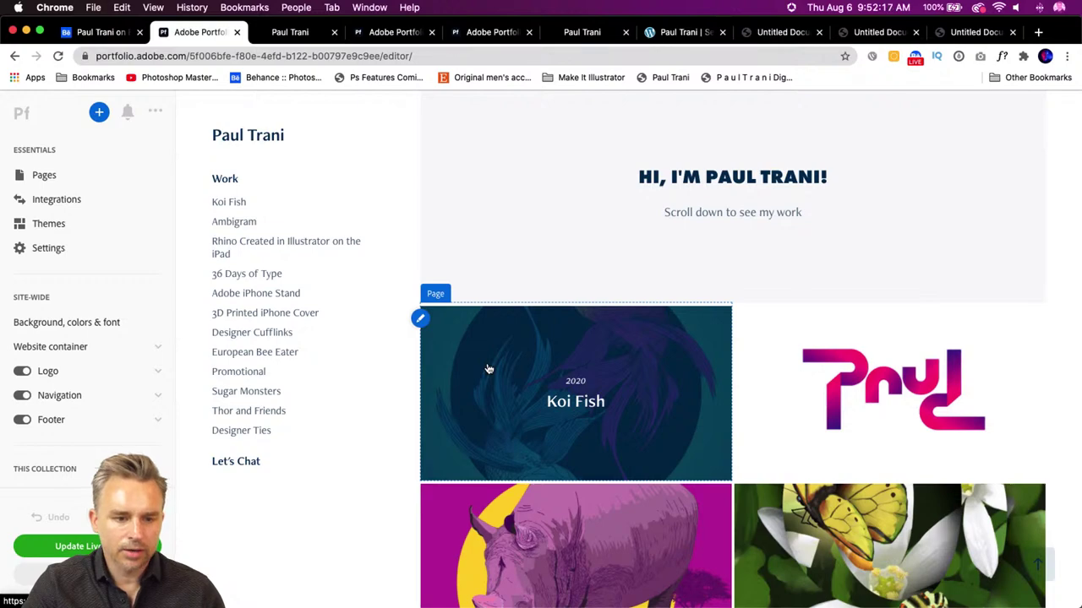
left_click(305, 34)
left_click(376, 38)
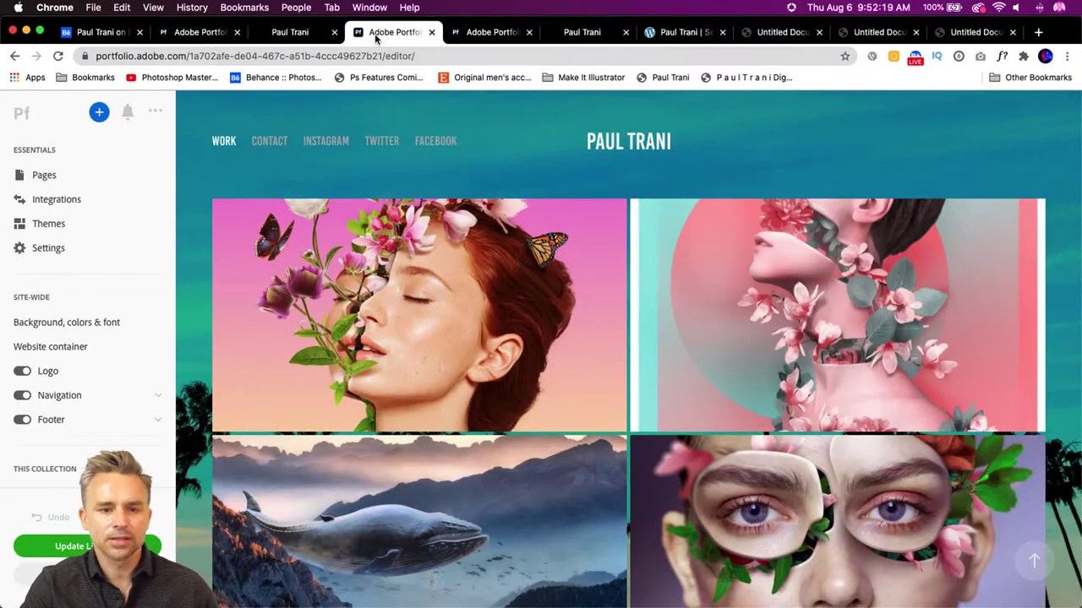
left_click(289, 32)
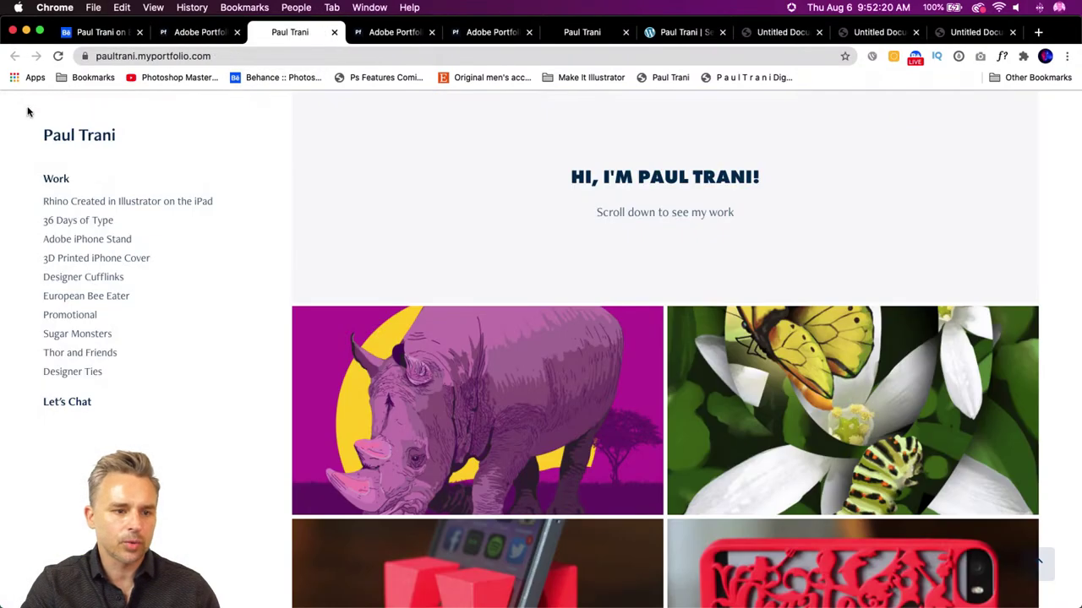
left_click(56, 56)
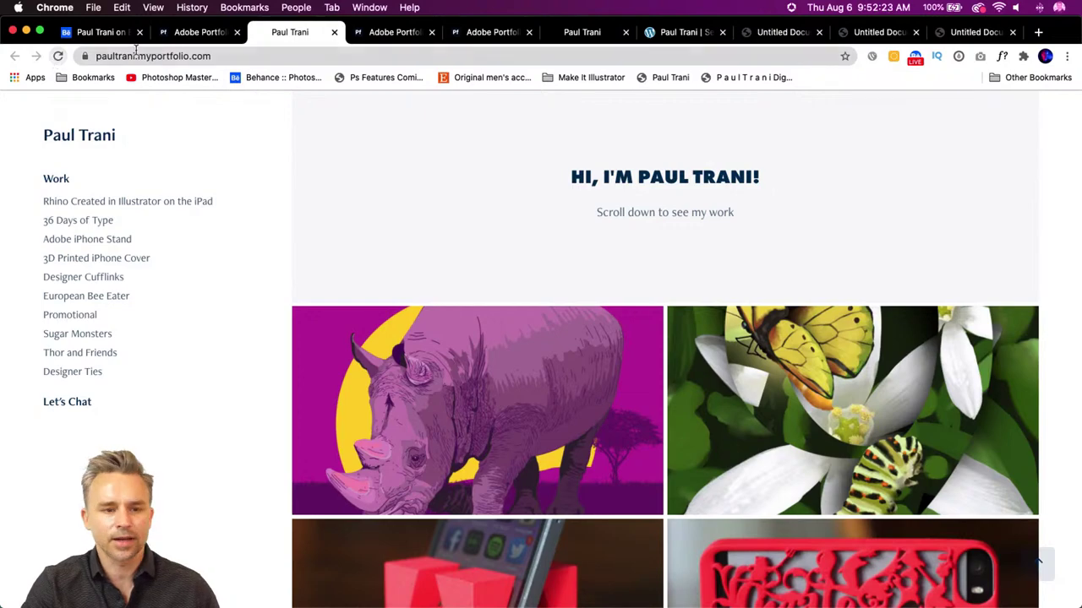
left_click(198, 33)
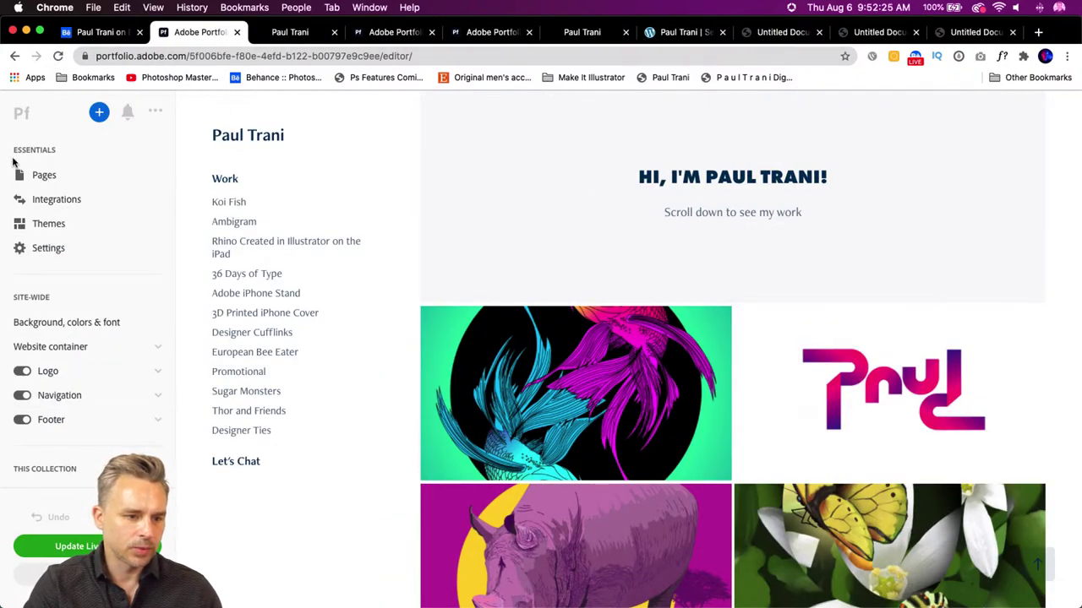
left_click(39, 175)
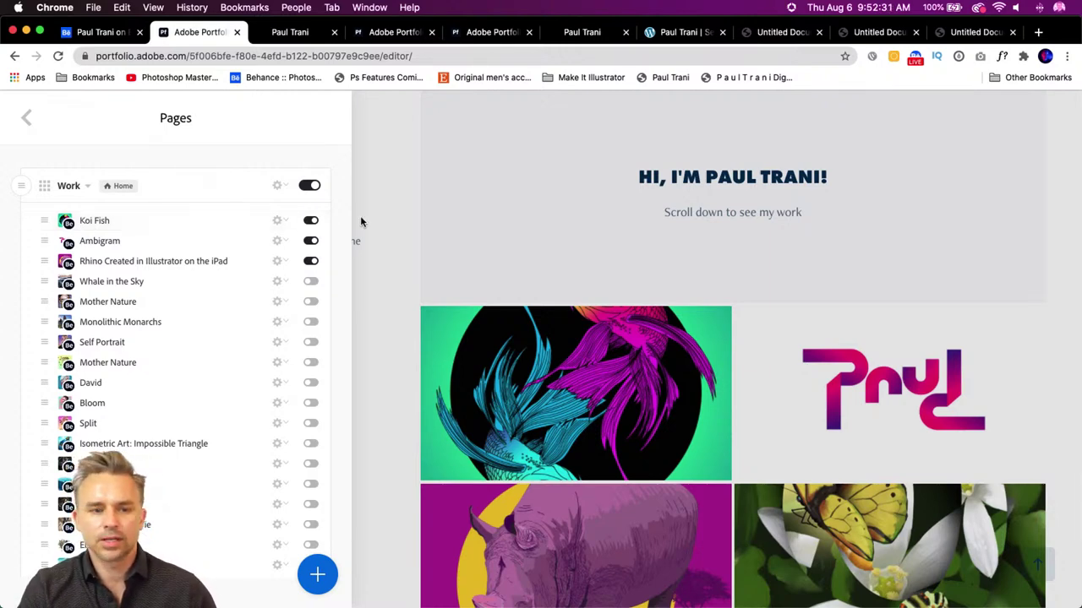
- Close the Pages list and bring InDesign's Resume.indd layout to the front
left_click(361, 221)
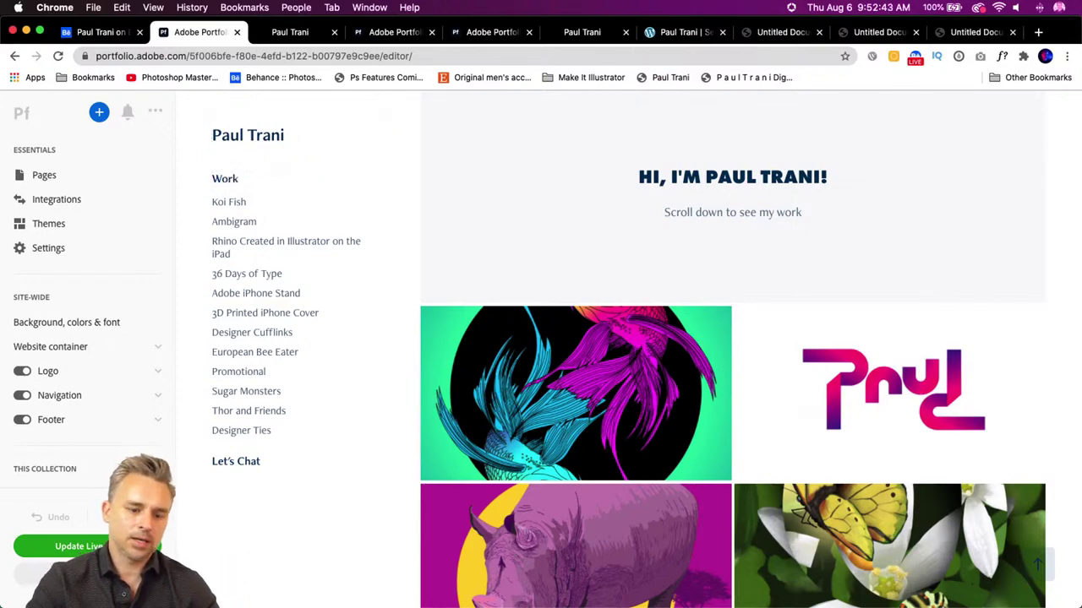
left_click(203, 591)
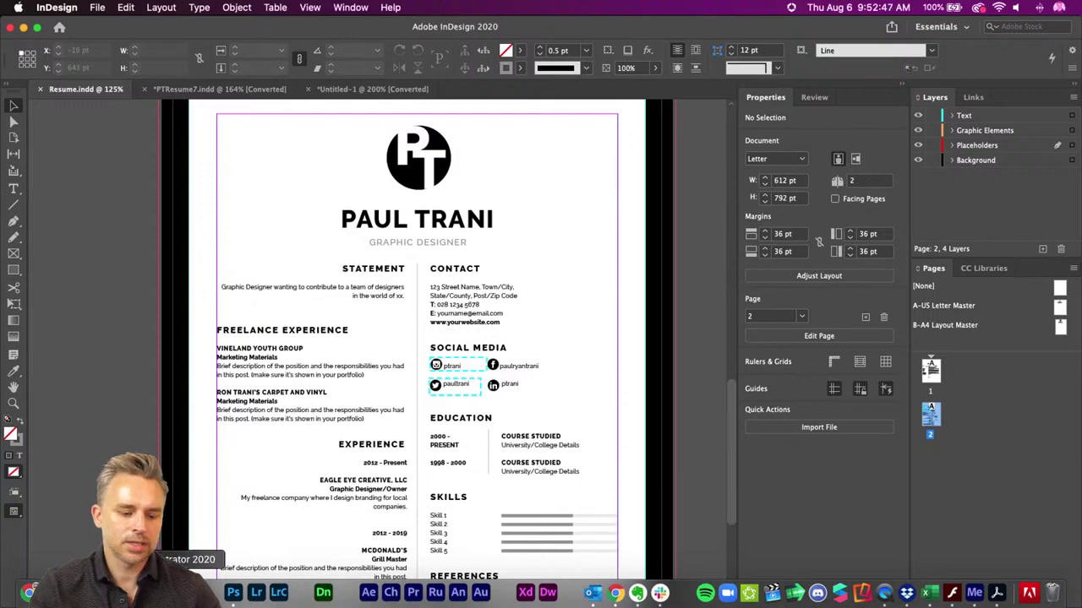
left_click(187, 591)
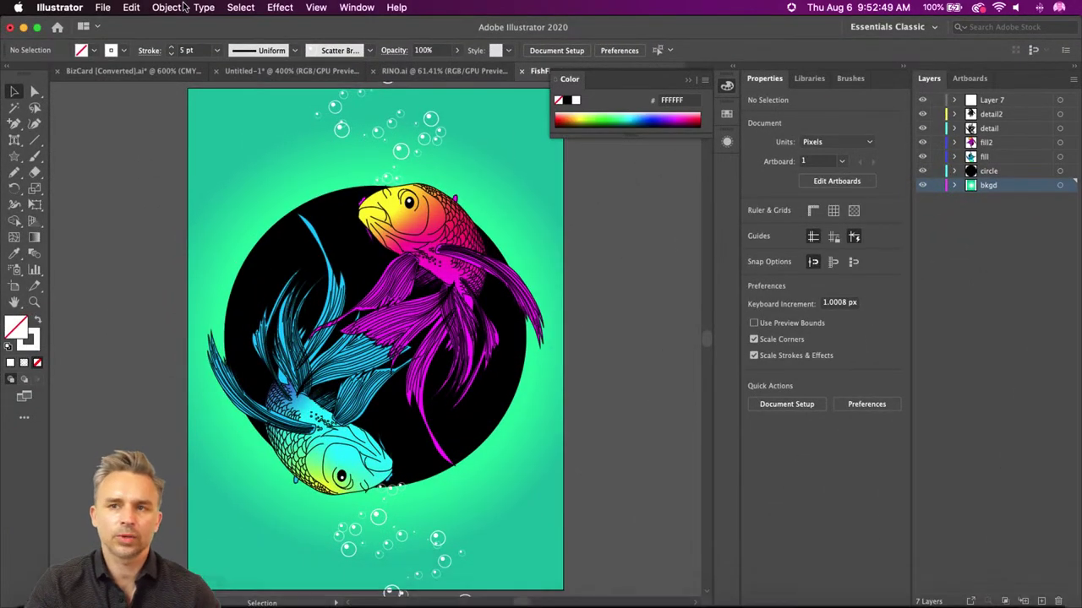
left_click(686, 80)
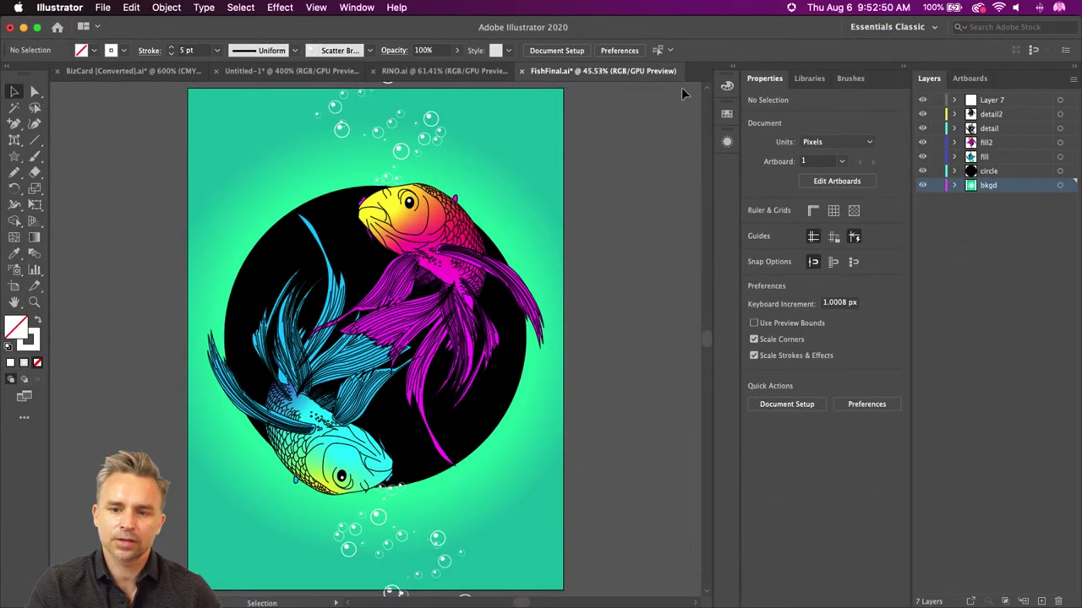
left_click(23, 28)
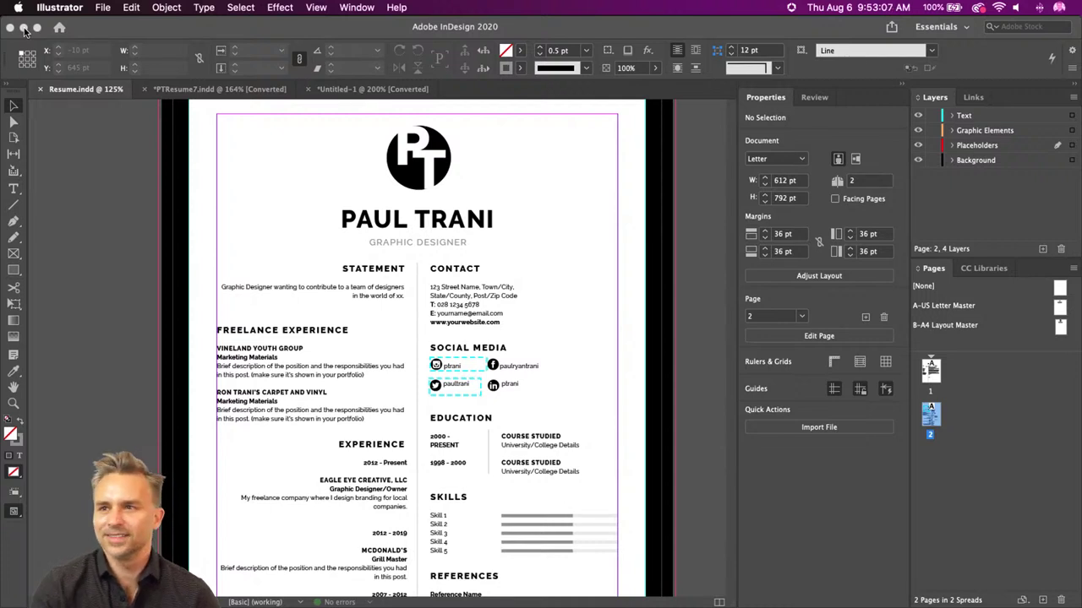
left_click(71, 123)
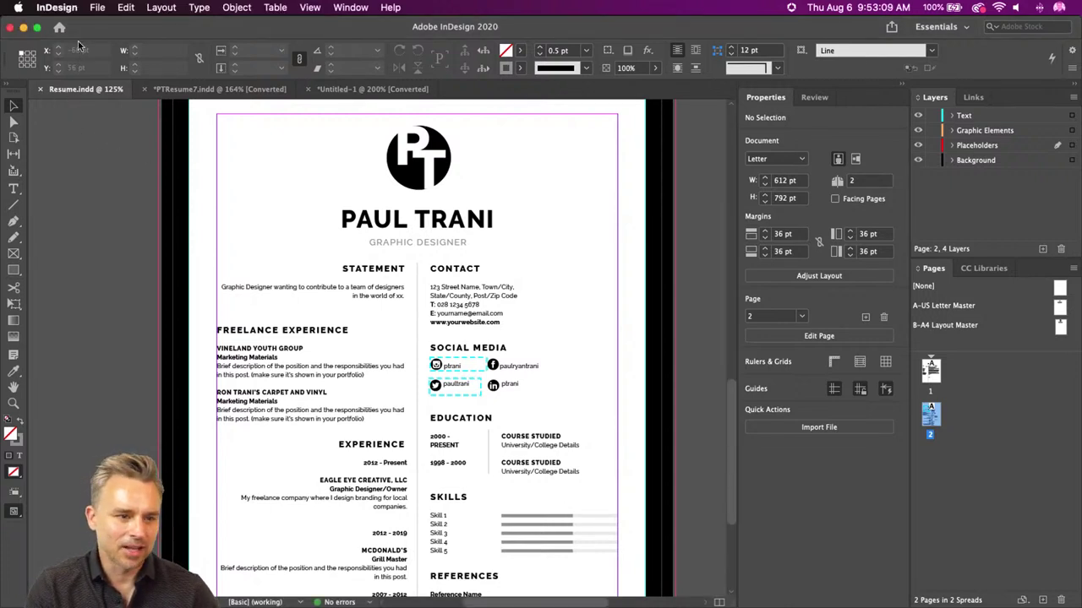
- Look through PTResume7.indd, return to Resume.indd, and minimize InDesign
left_click(179, 90)
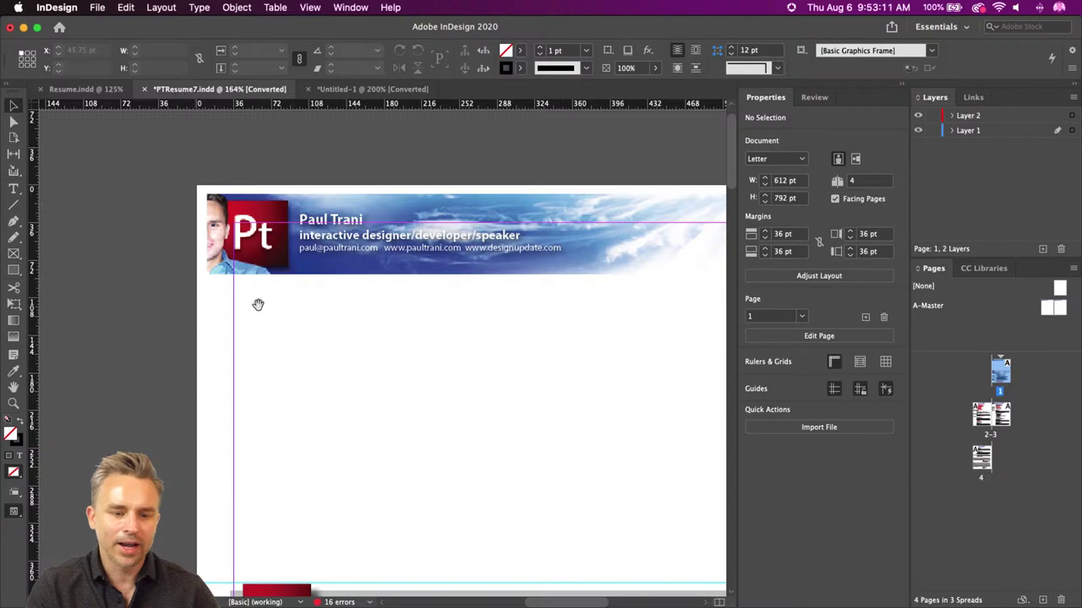
scroll(258, 305, "down", 15)
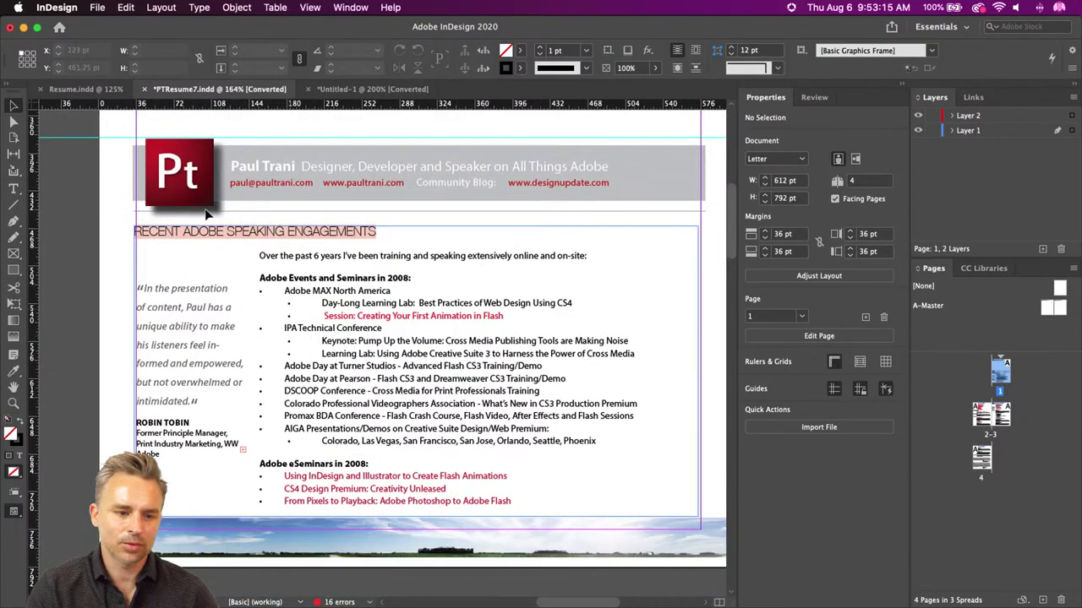
left_click(71, 91)
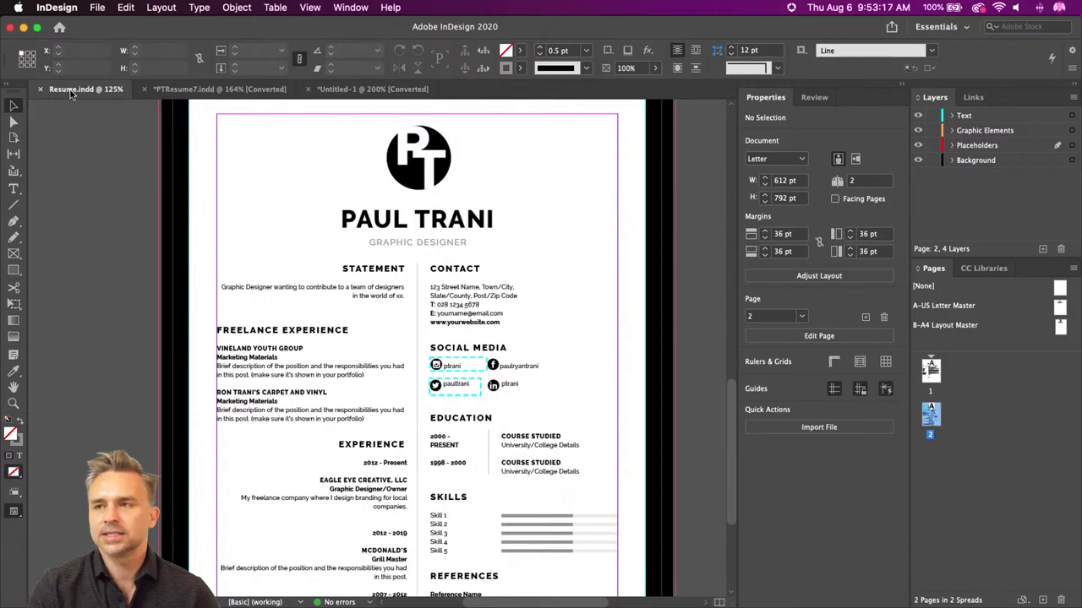
left_click(23, 28)
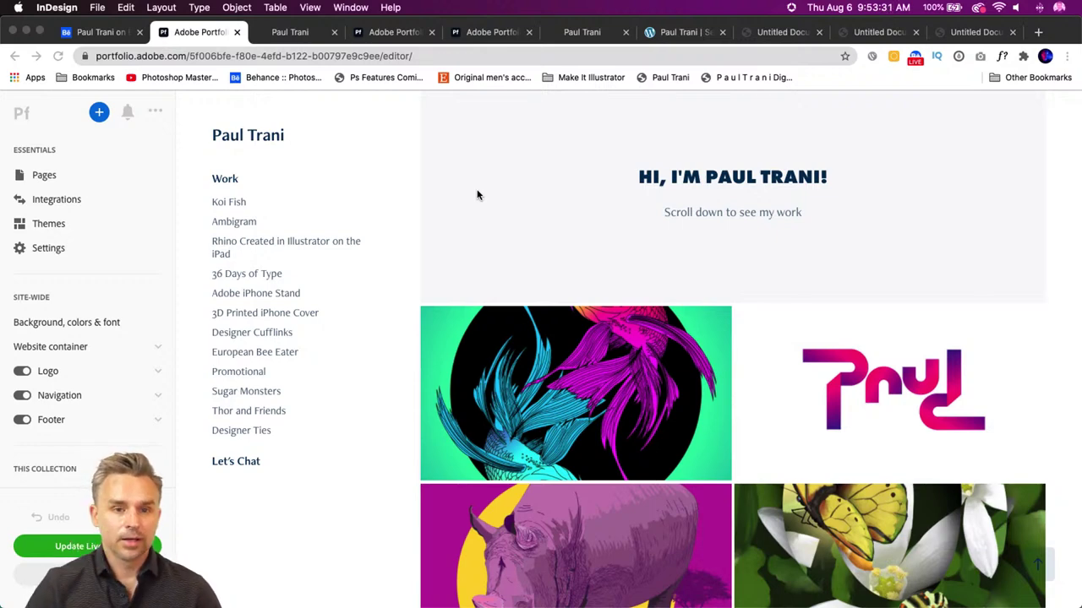
- Focus the Chrome window and switch to the Behance profile tab
left_click(477, 195)
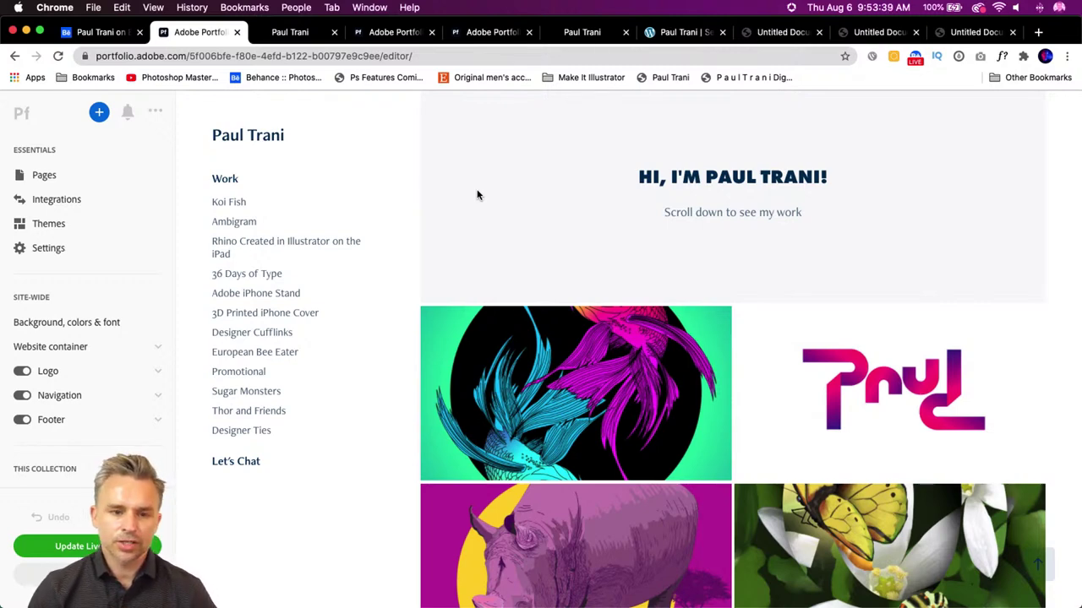
left_click(81, 34)
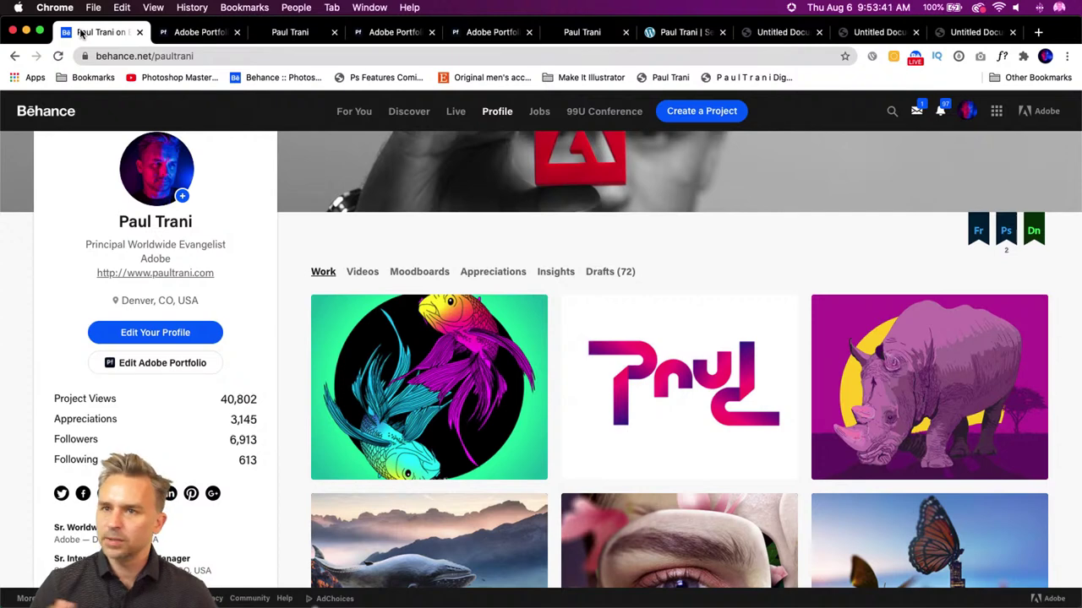